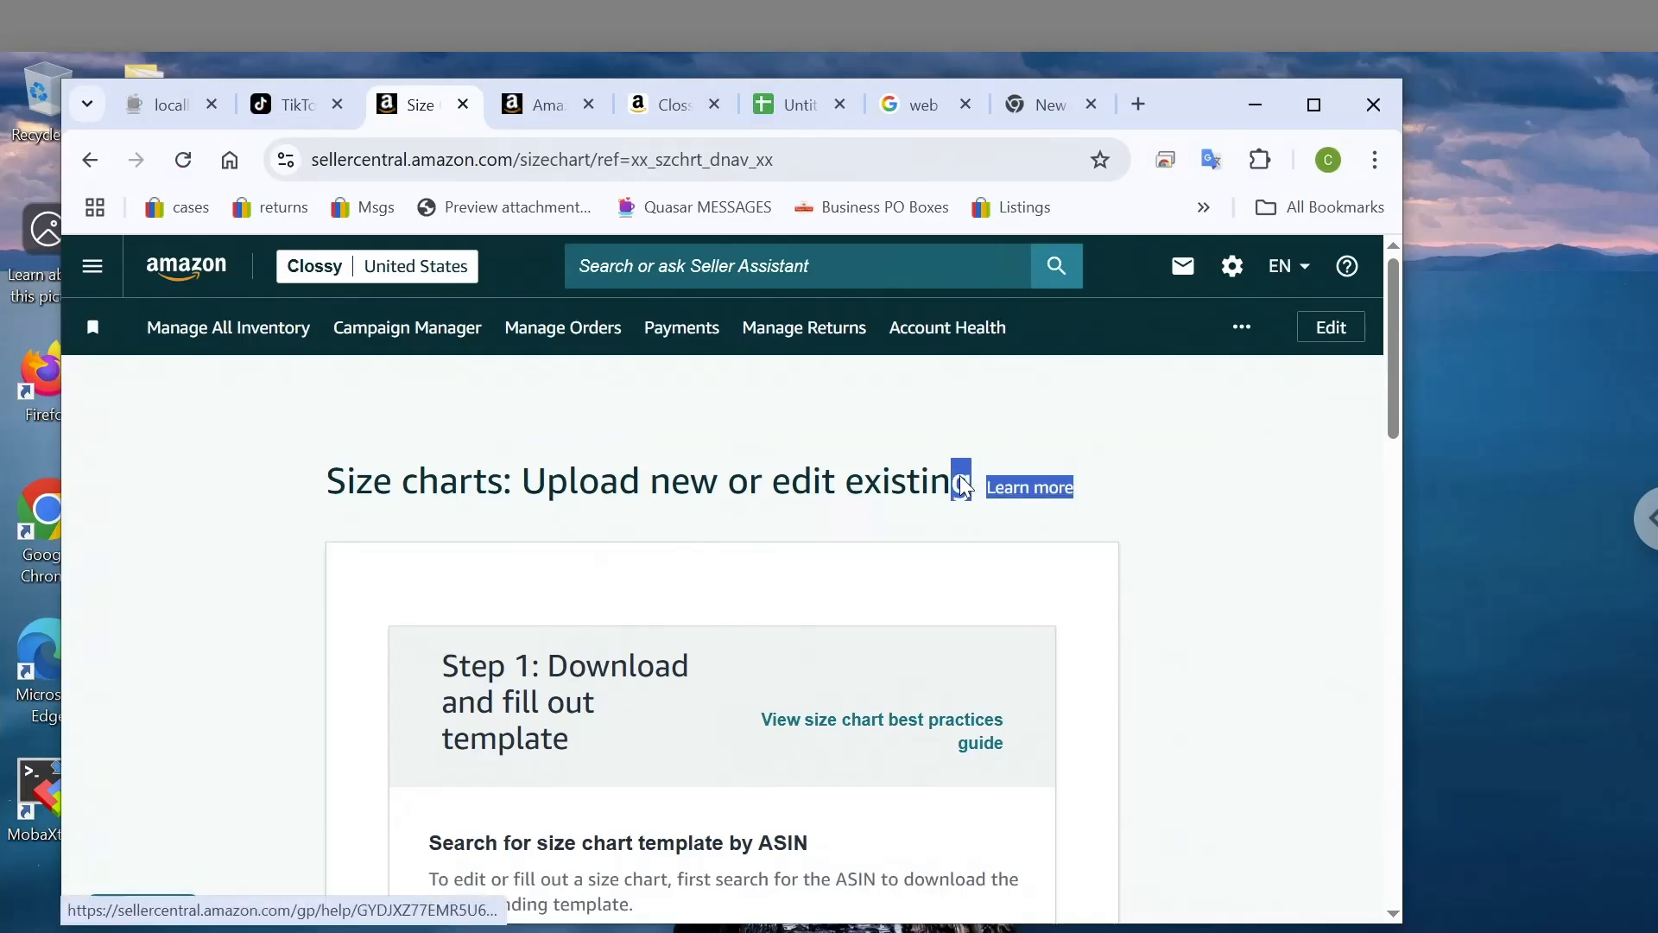
# Open the Add Size Charts page from the Catalog section of Seller Central
pyautogui.click(765, 491)
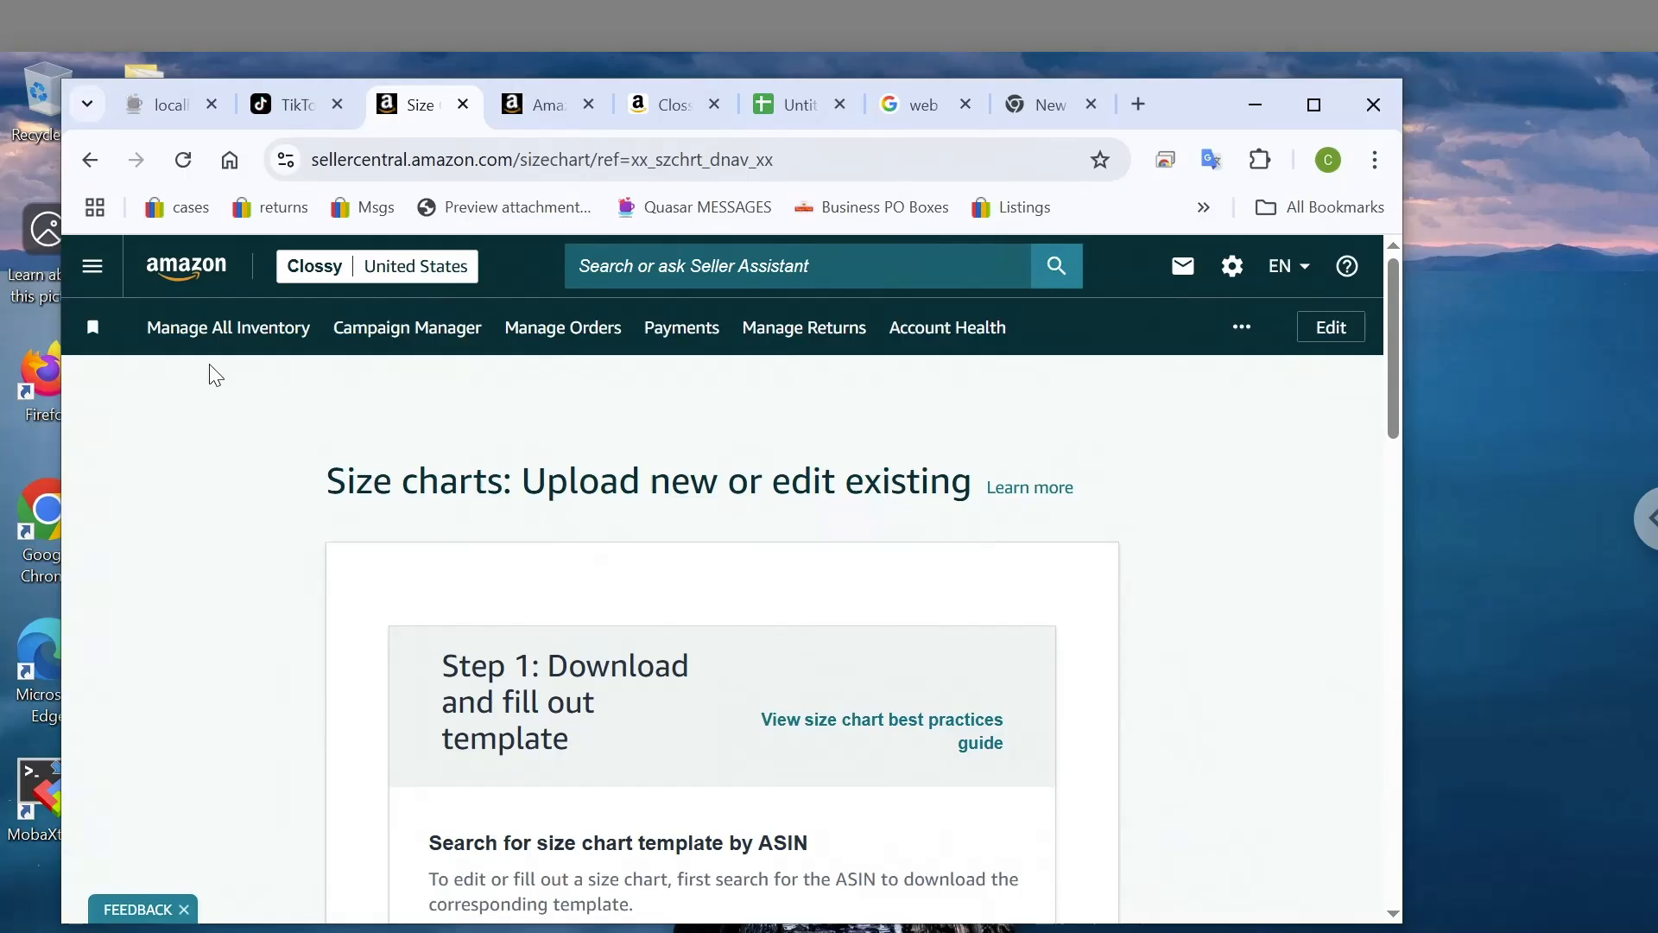
pyautogui.click(92, 266)
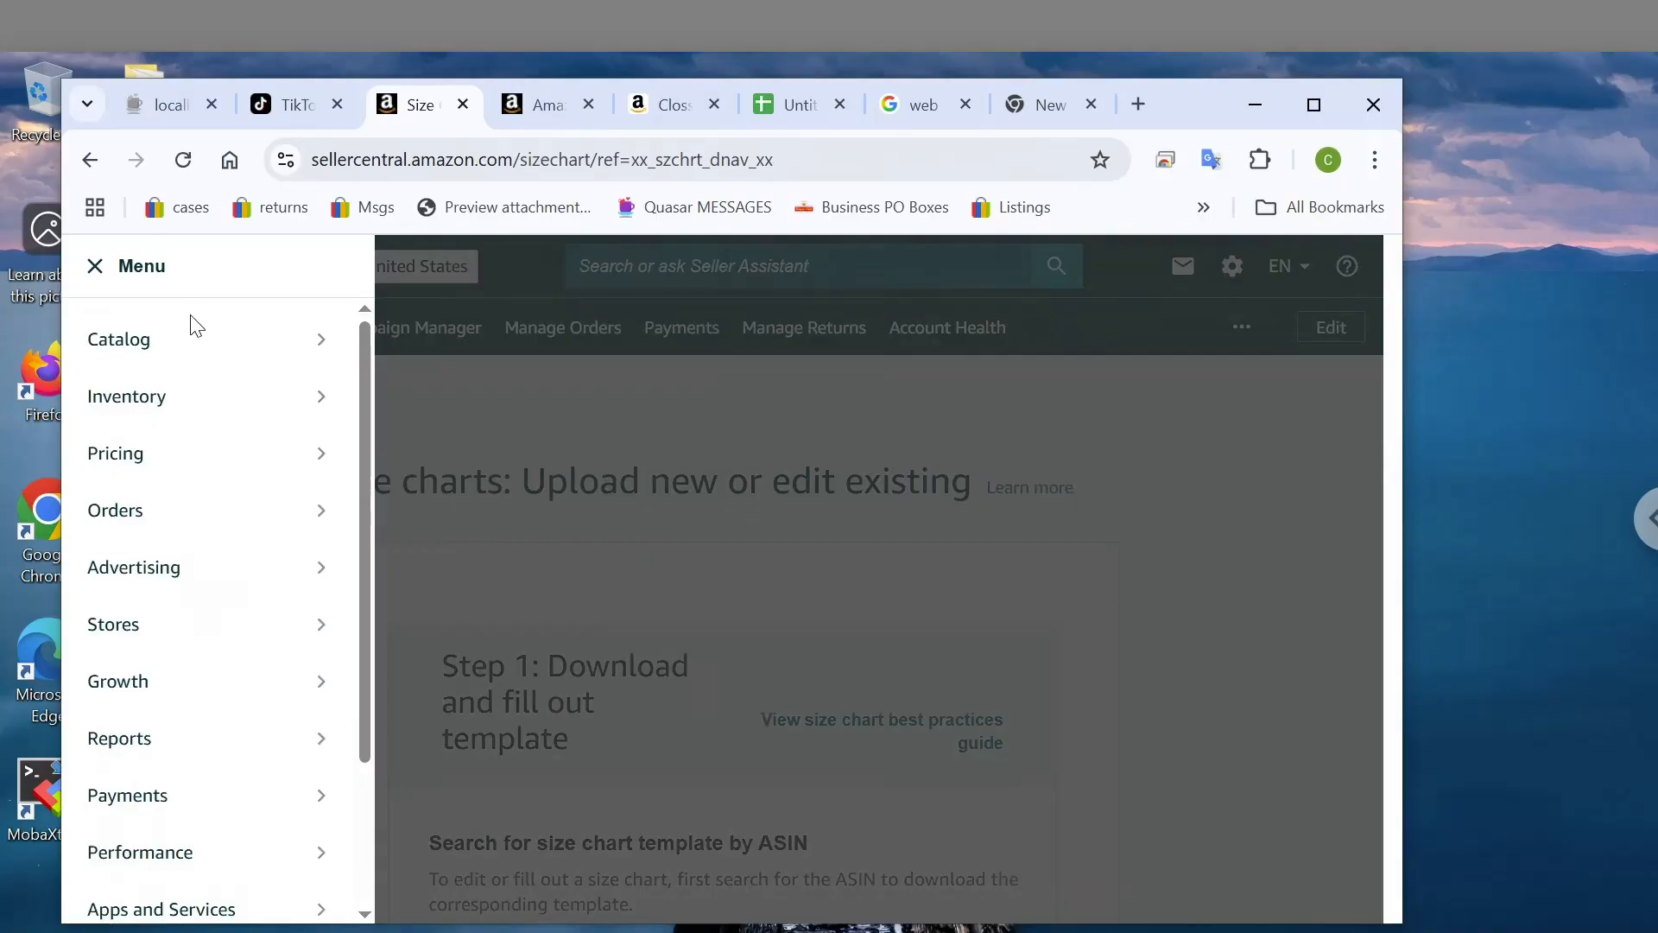
pyautogui.moveTo(230, 359)
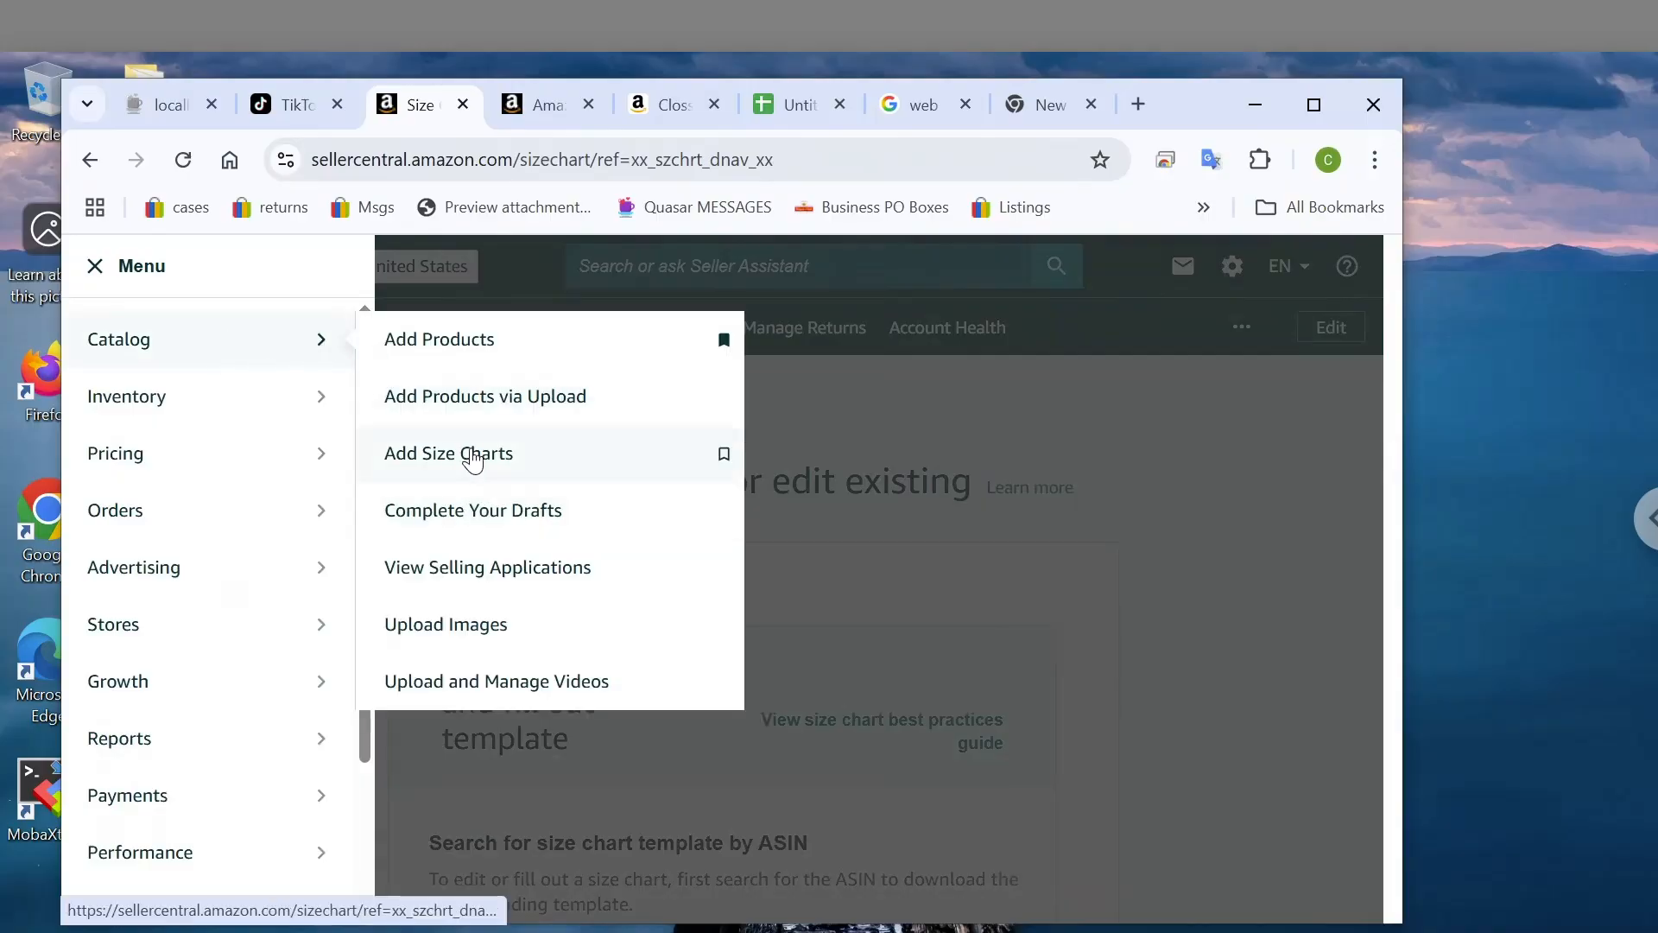
pyautogui.click(473, 460)
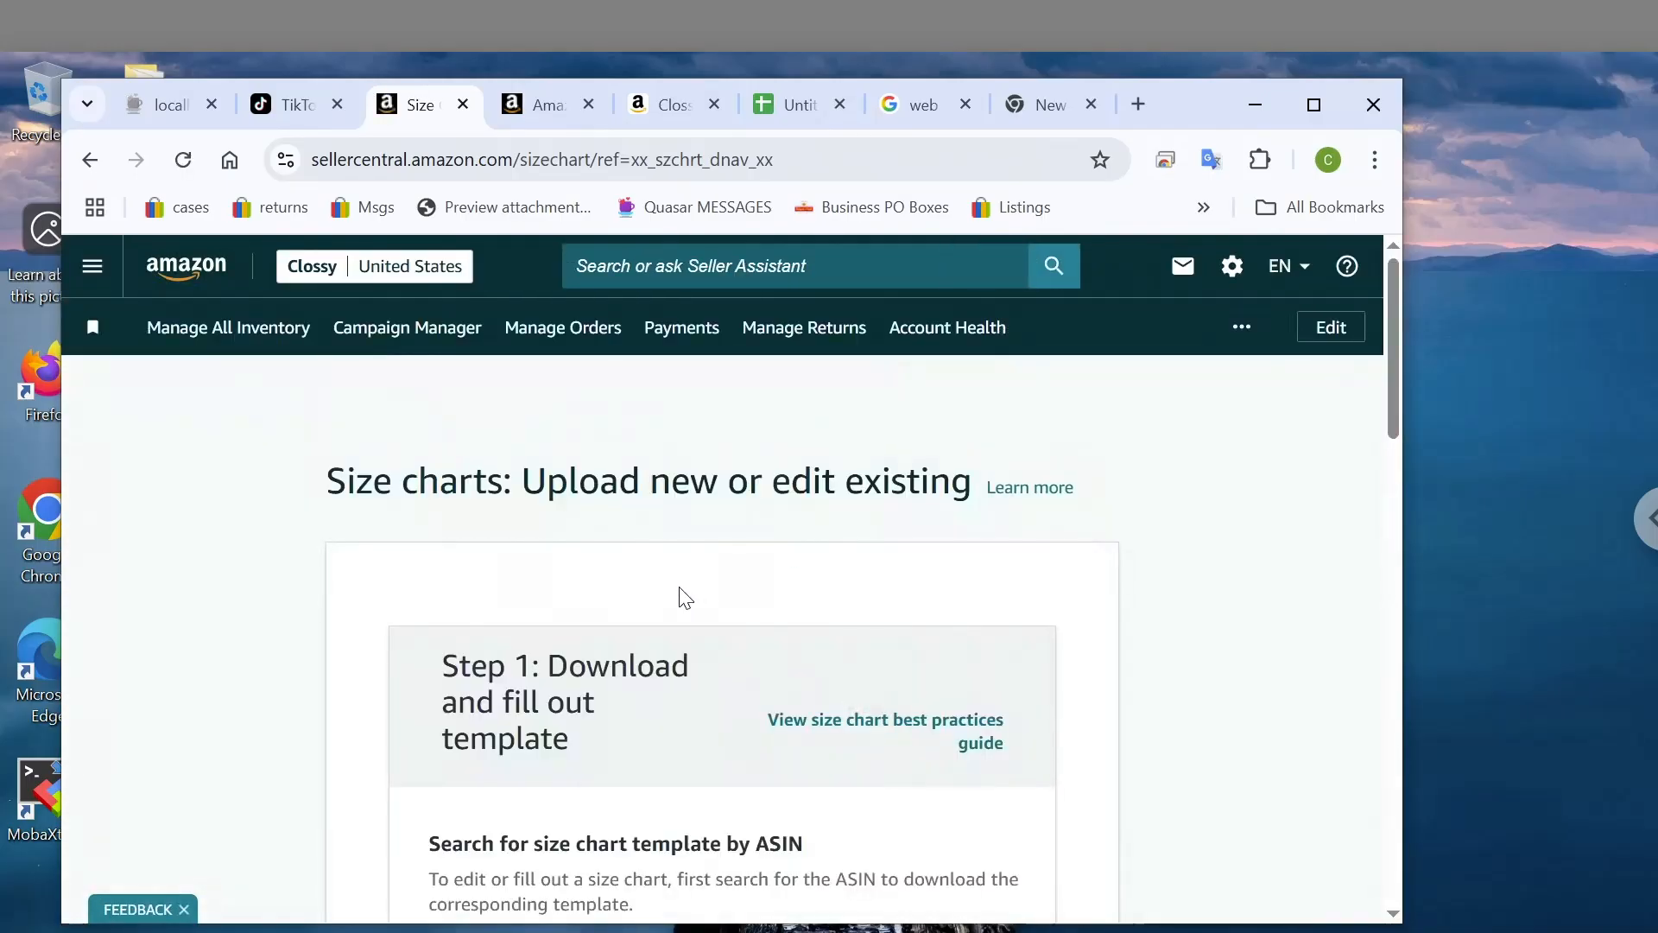
# Set the location for the size chart template search to UK
pyautogui.scroll(-2, 679, 587)
pyautogui.scroll(-1, 678, 587)
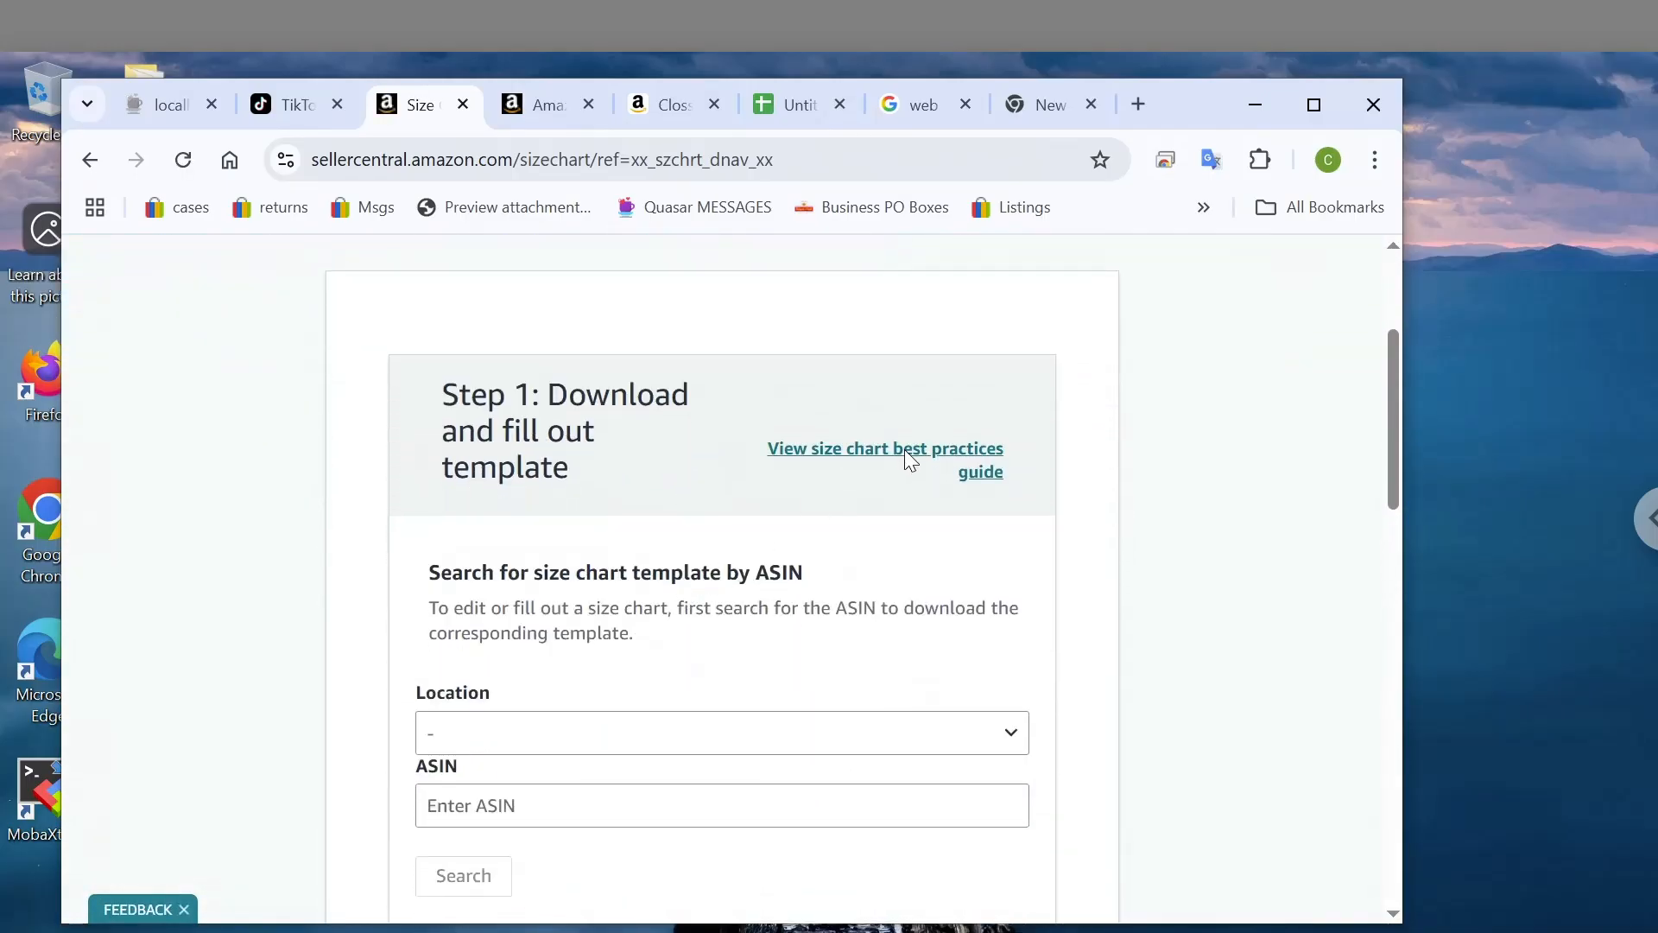
pyautogui.scroll(-1, 838, 544)
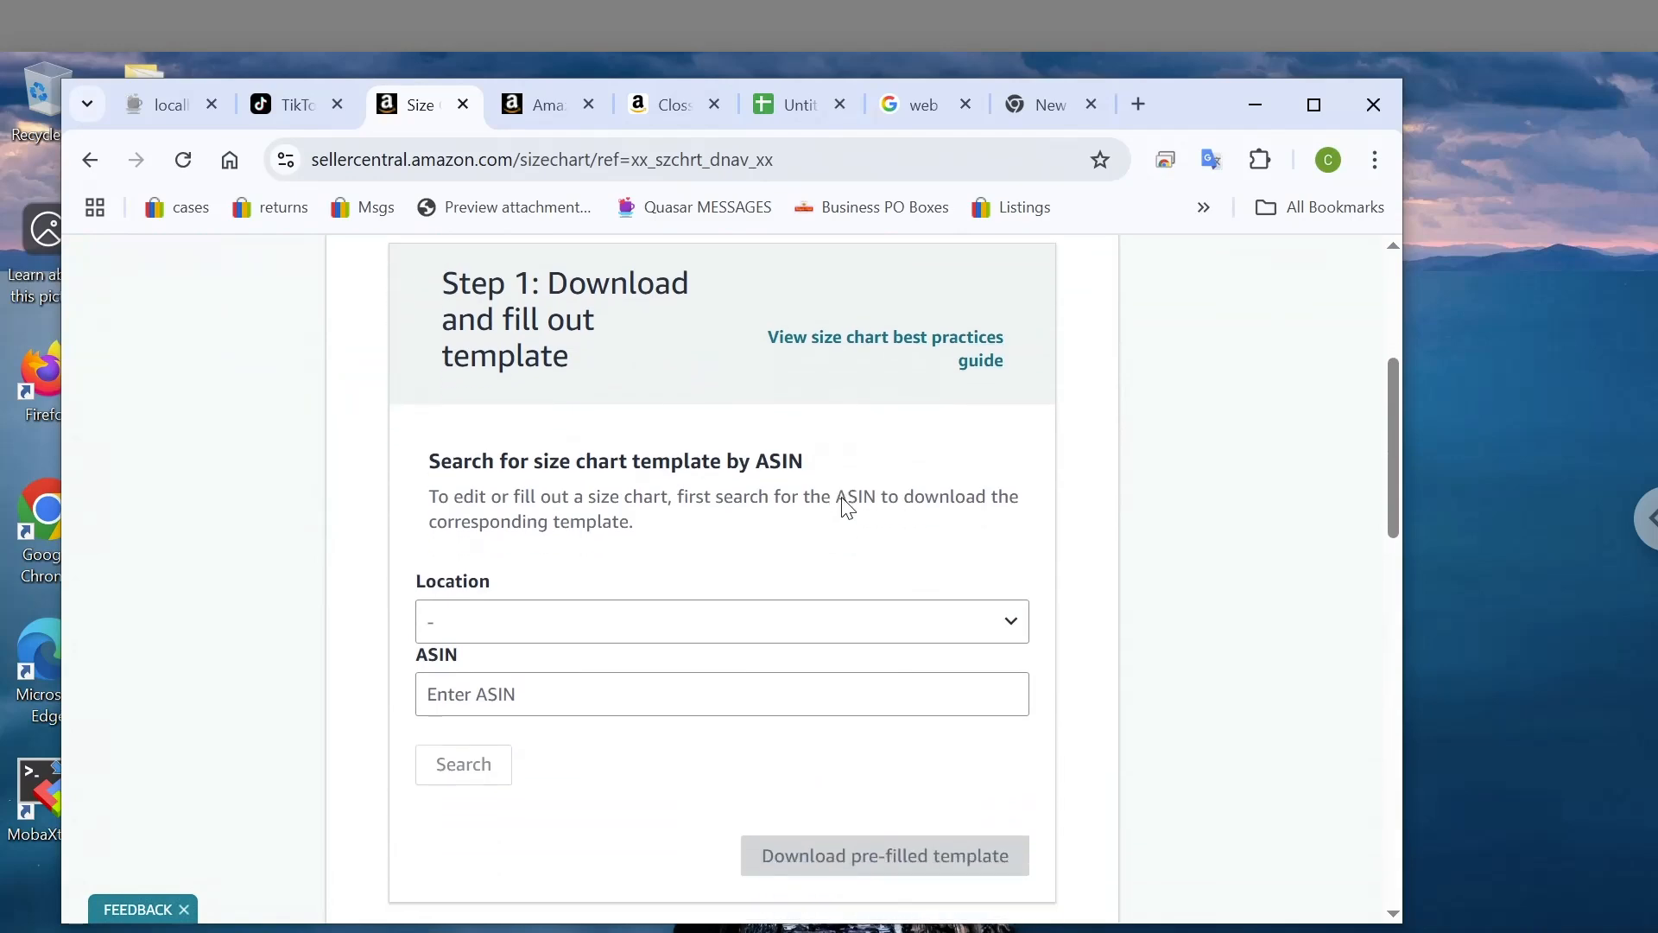
pyautogui.click(923, 621)
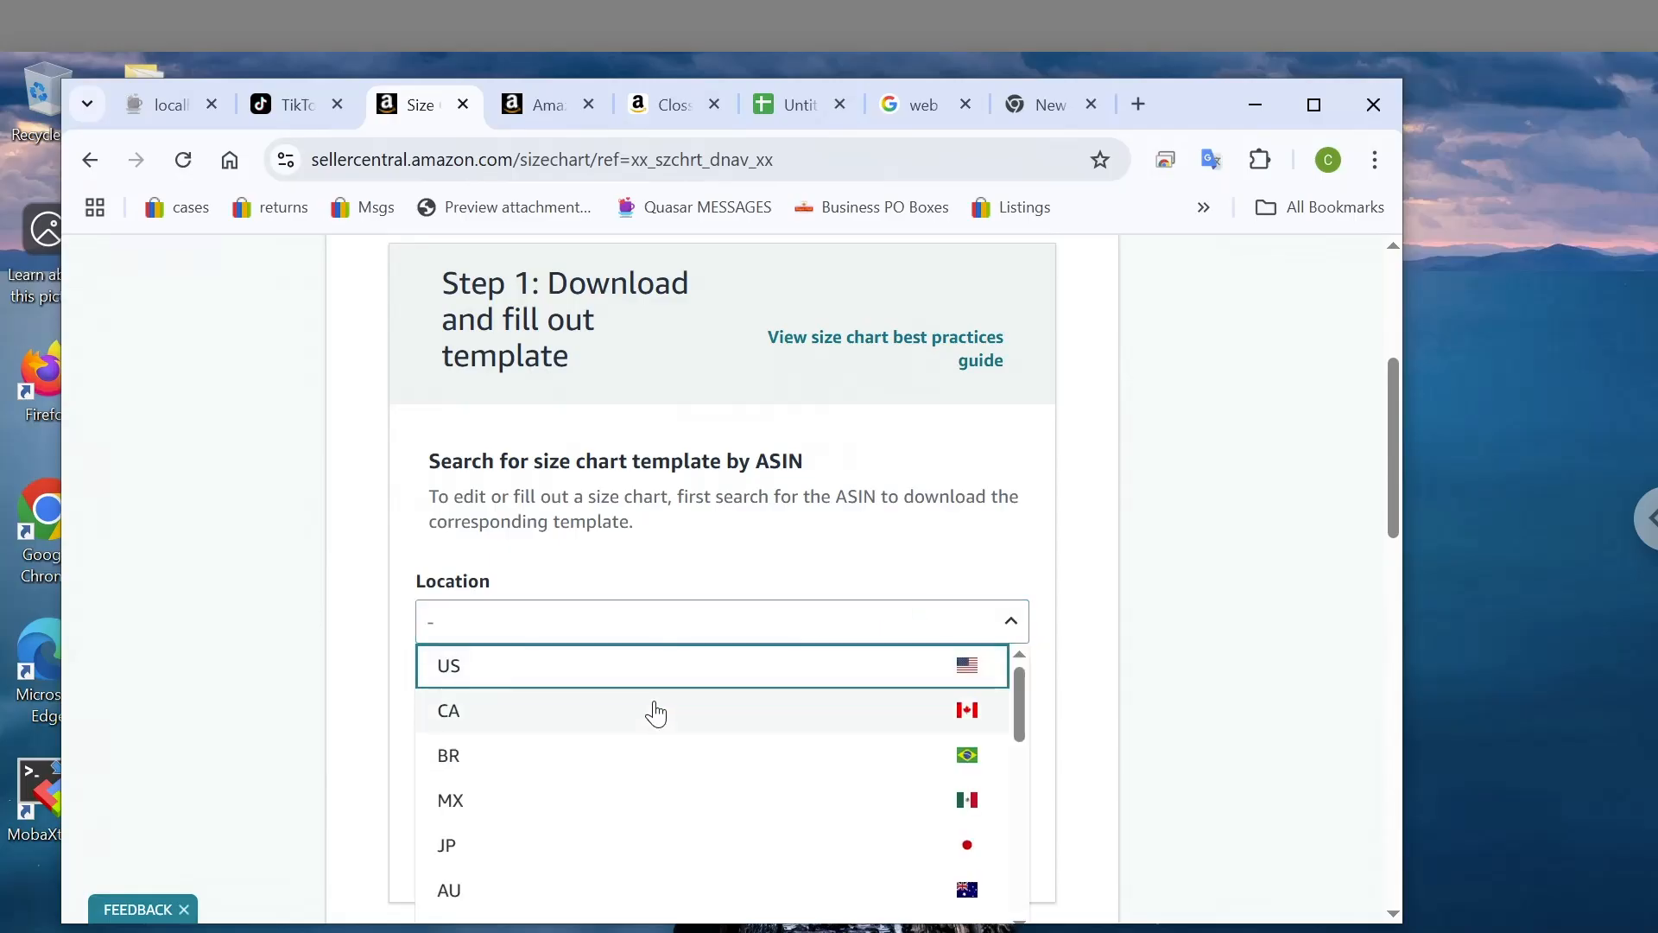
pyautogui.scroll(-3, 656, 713)
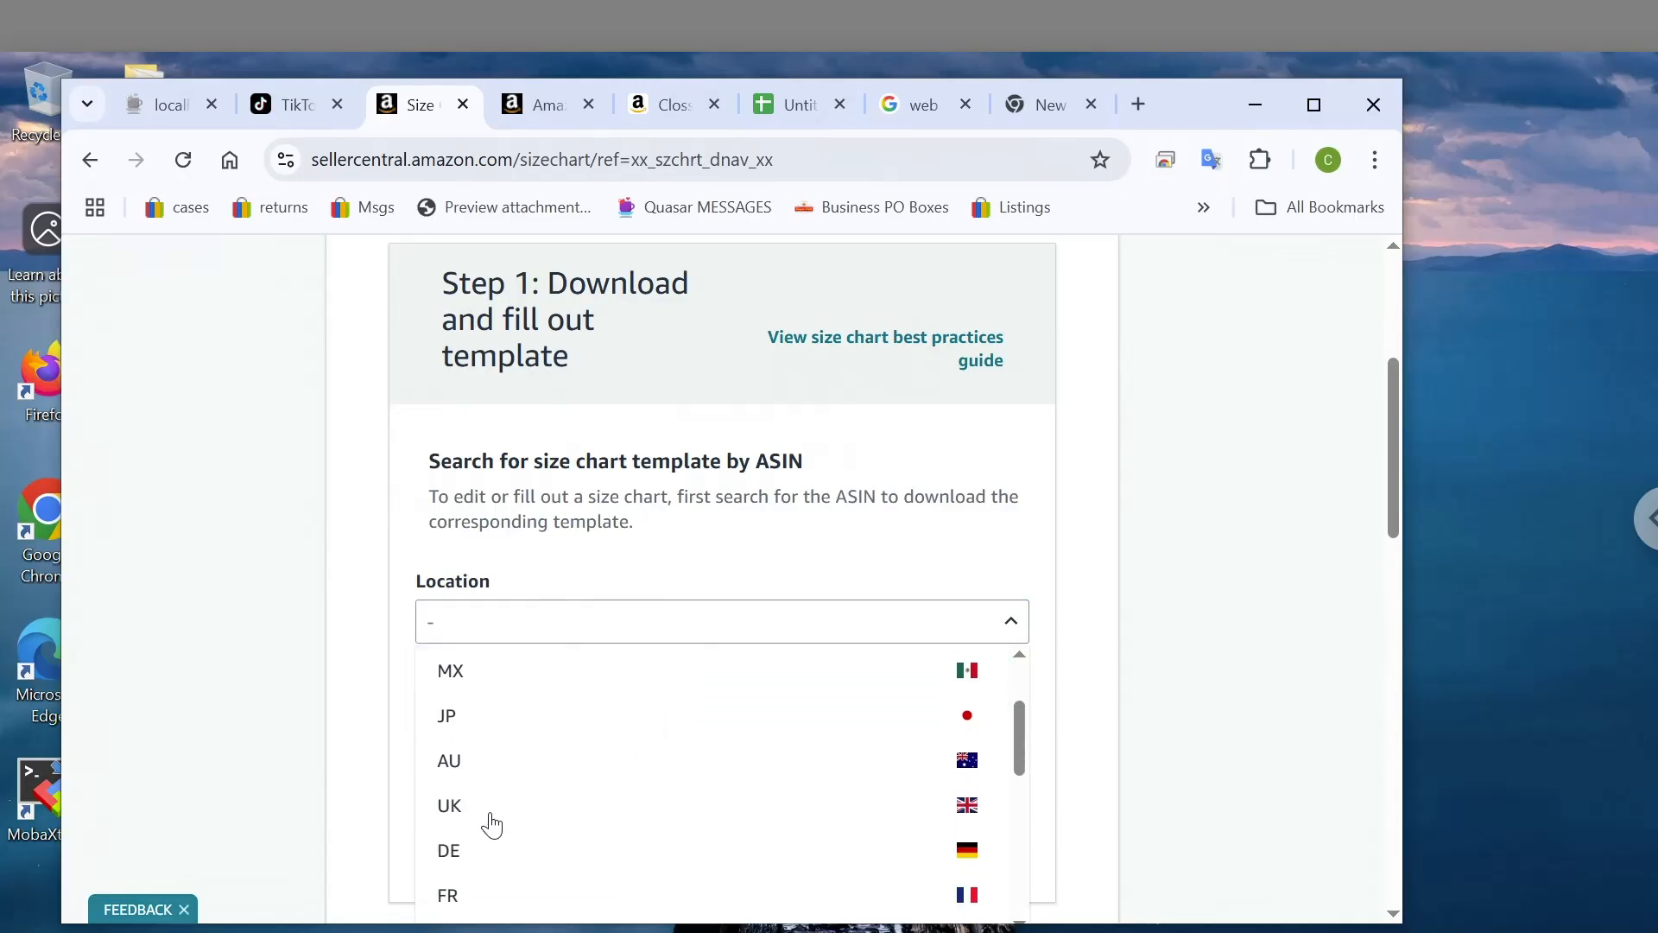
pyautogui.click(474, 790)
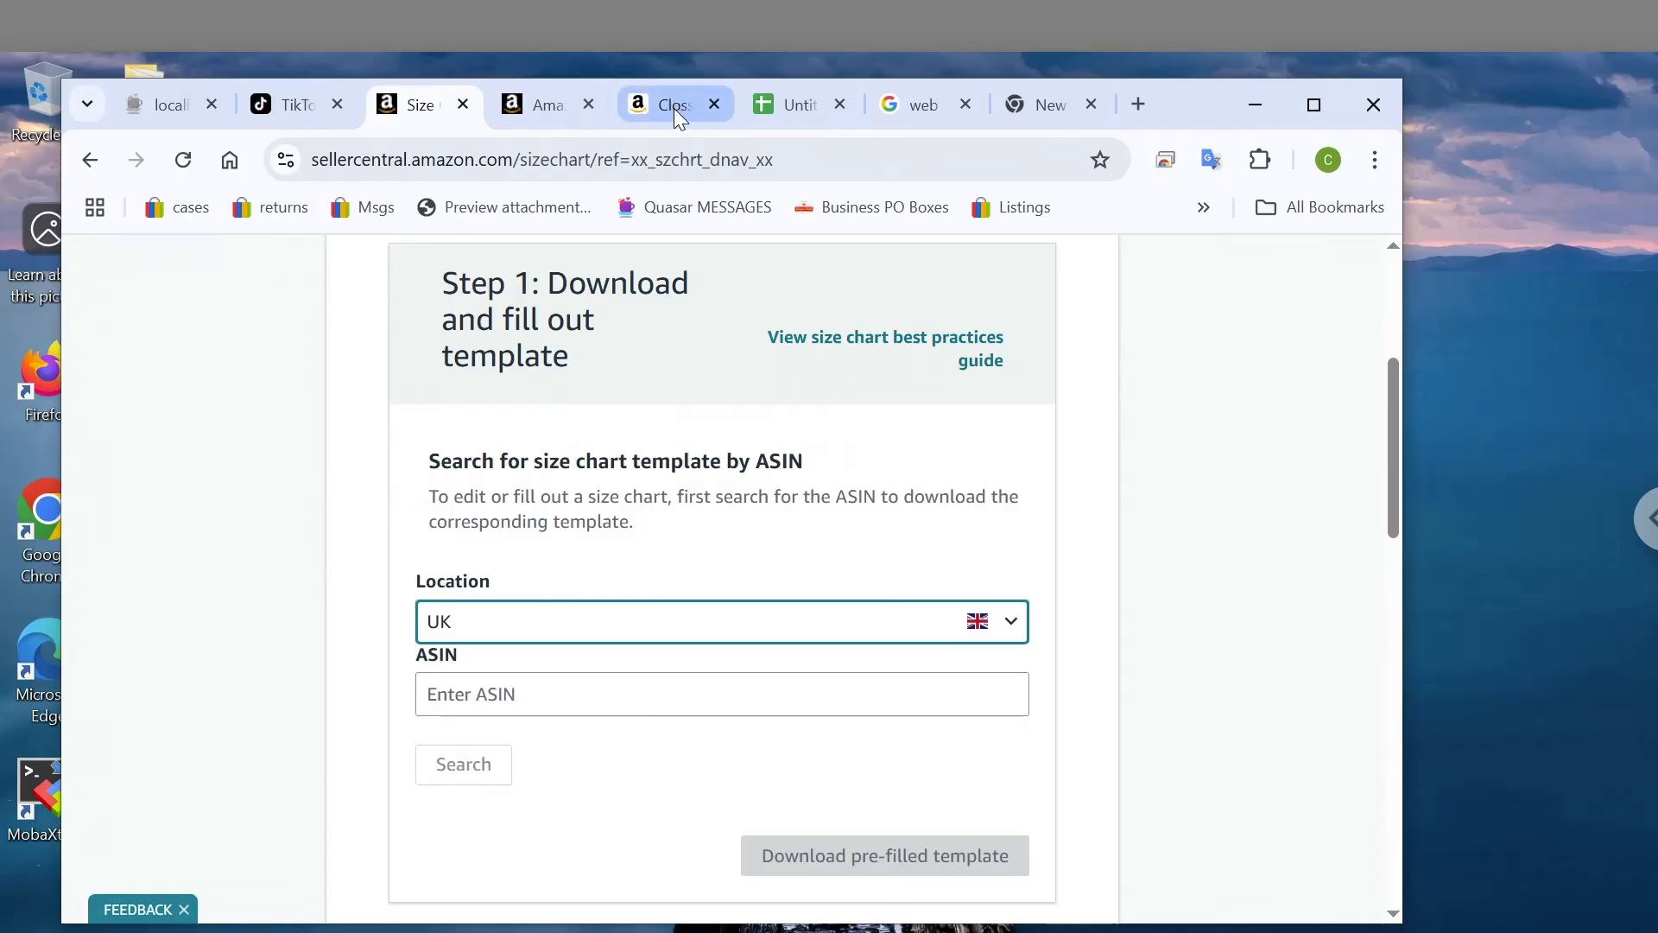
# Review the Clossy London rasta string vest's amazon.com product page, dismissing the delivery notice, and select its ASIN B083QR2178 in the page address
pyautogui.moveTo(673, 109)
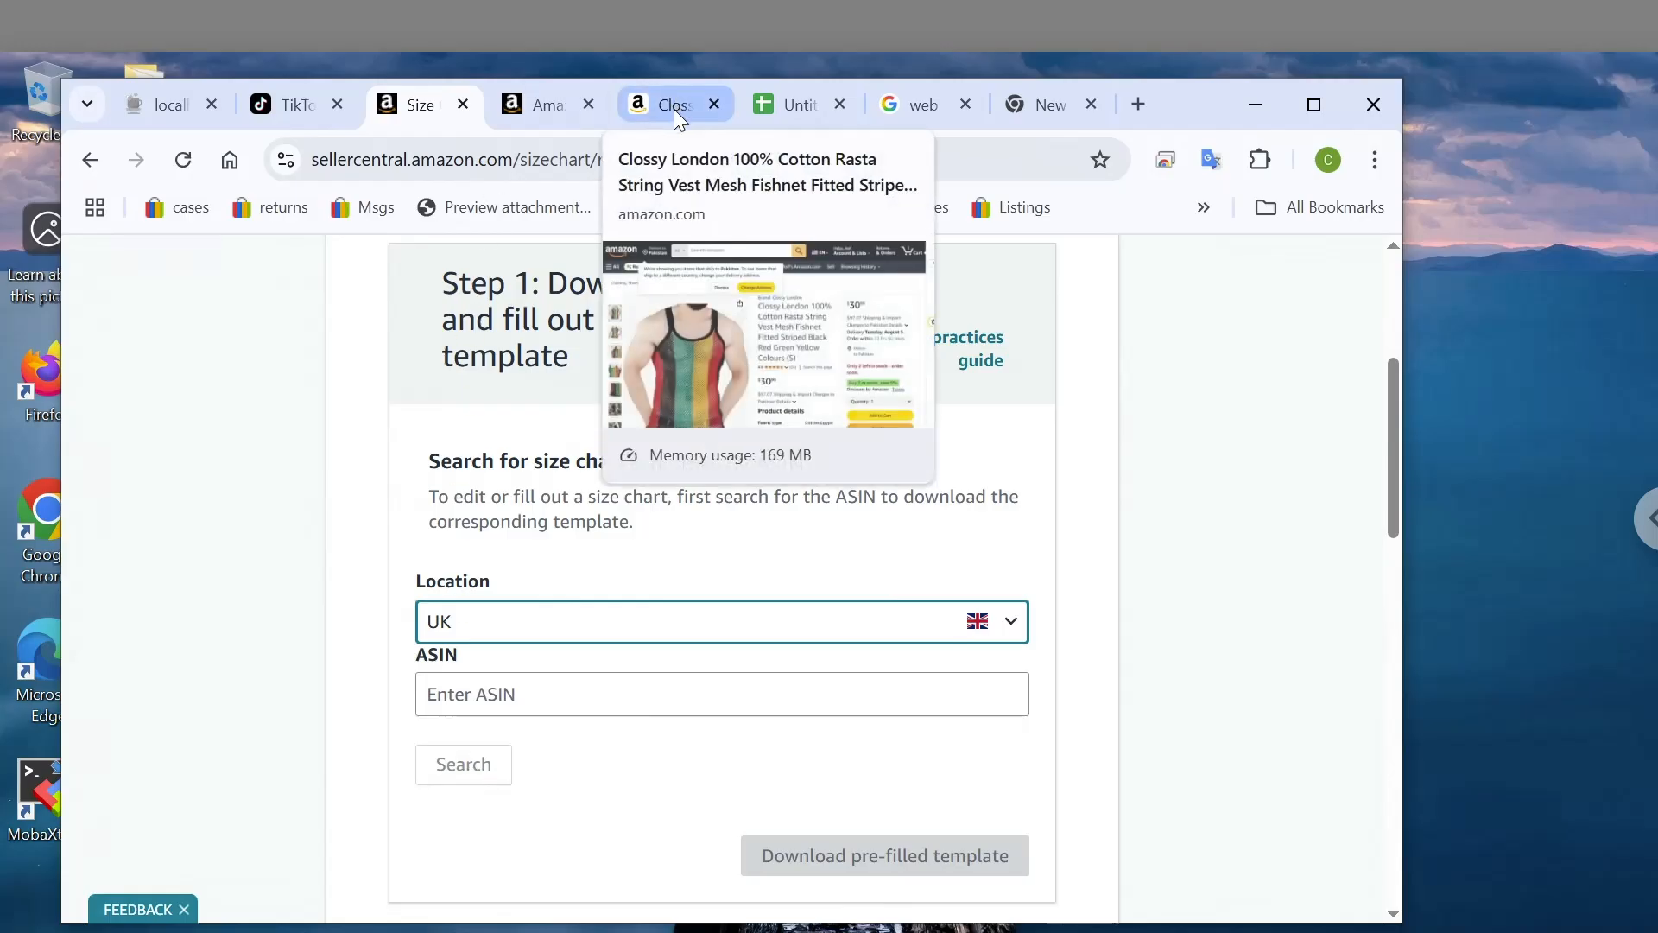
pyautogui.click(673, 109)
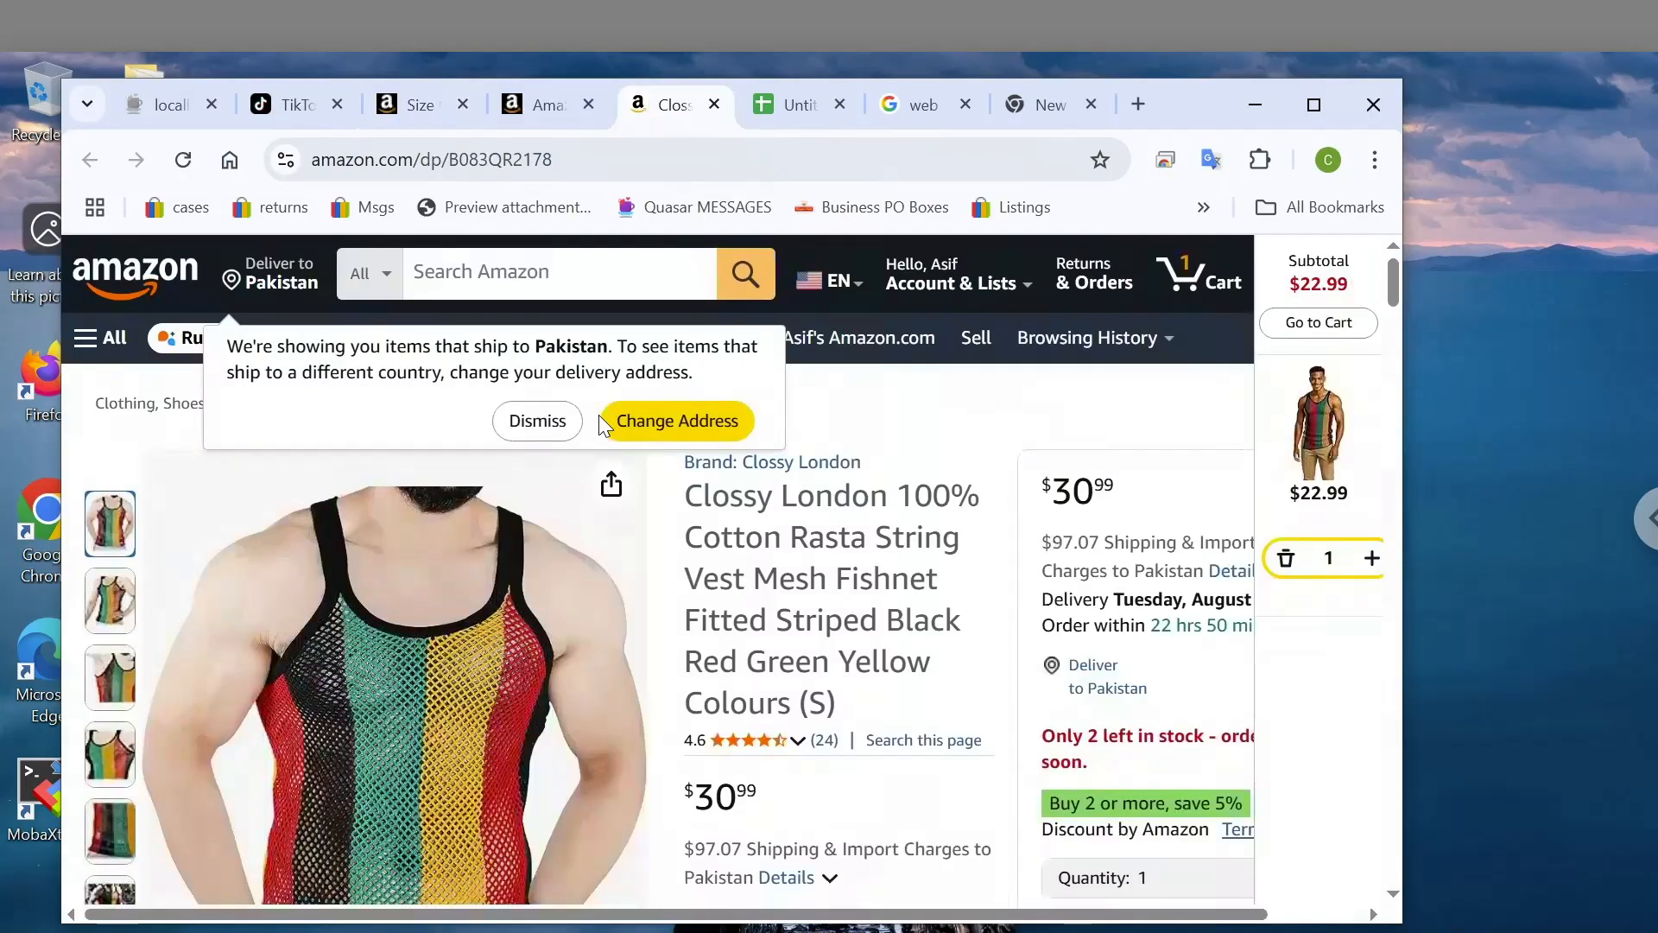
pyautogui.click(541, 425)
pyautogui.scroll(-7, 861, 621)
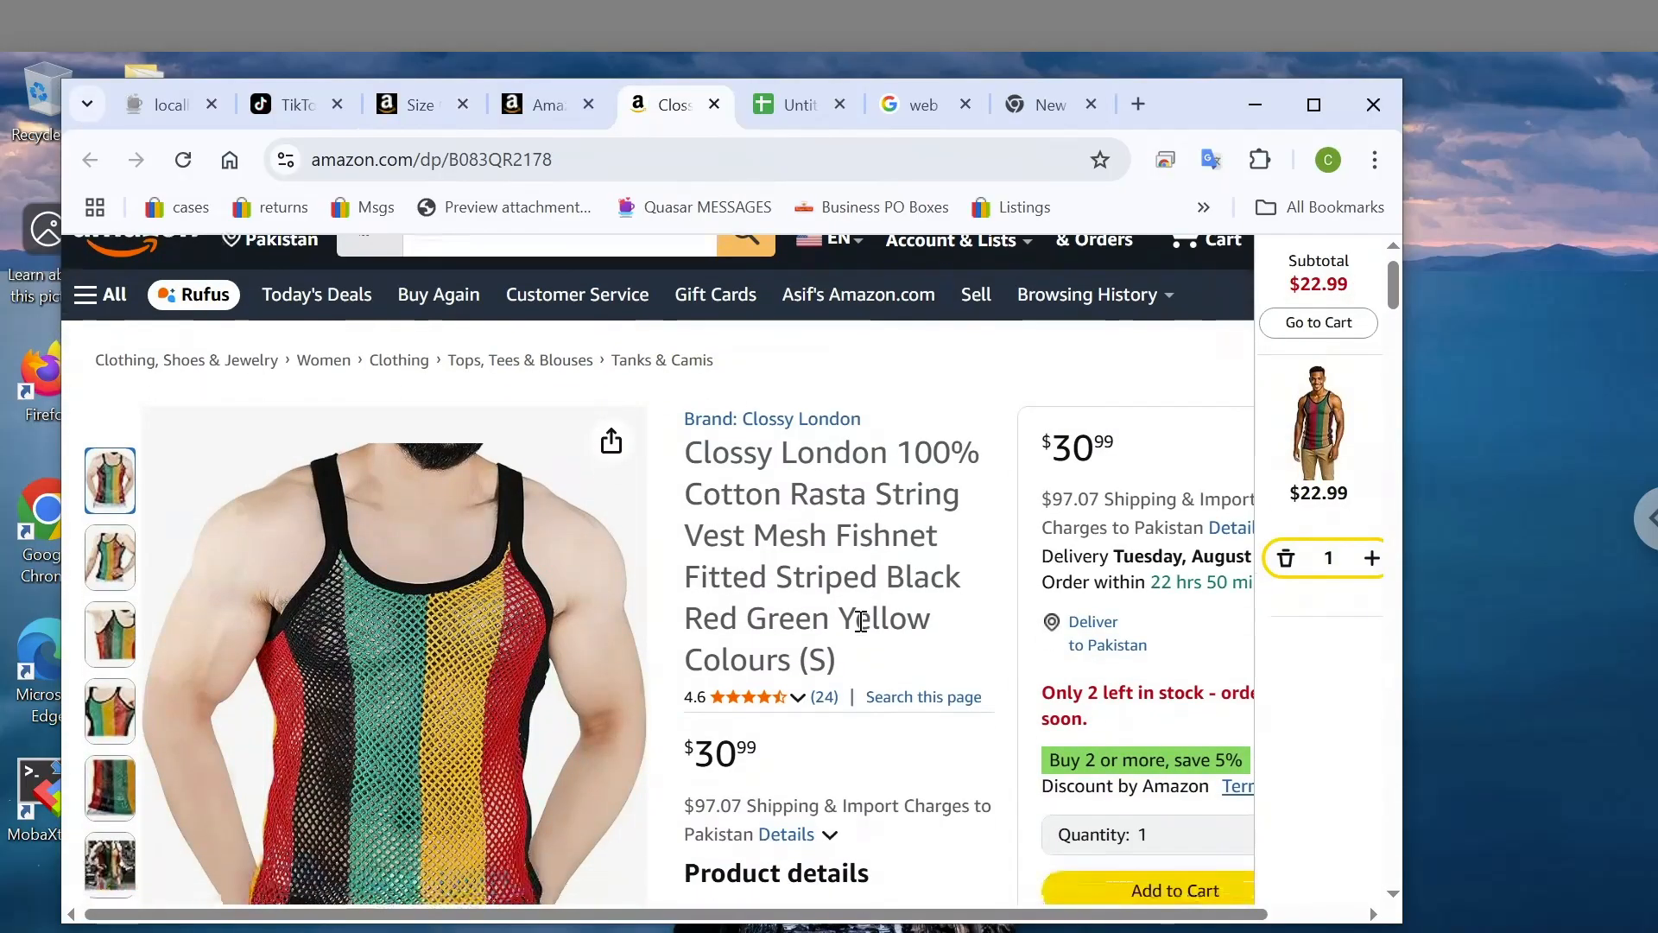
pyautogui.scroll(-2, 859, 622)
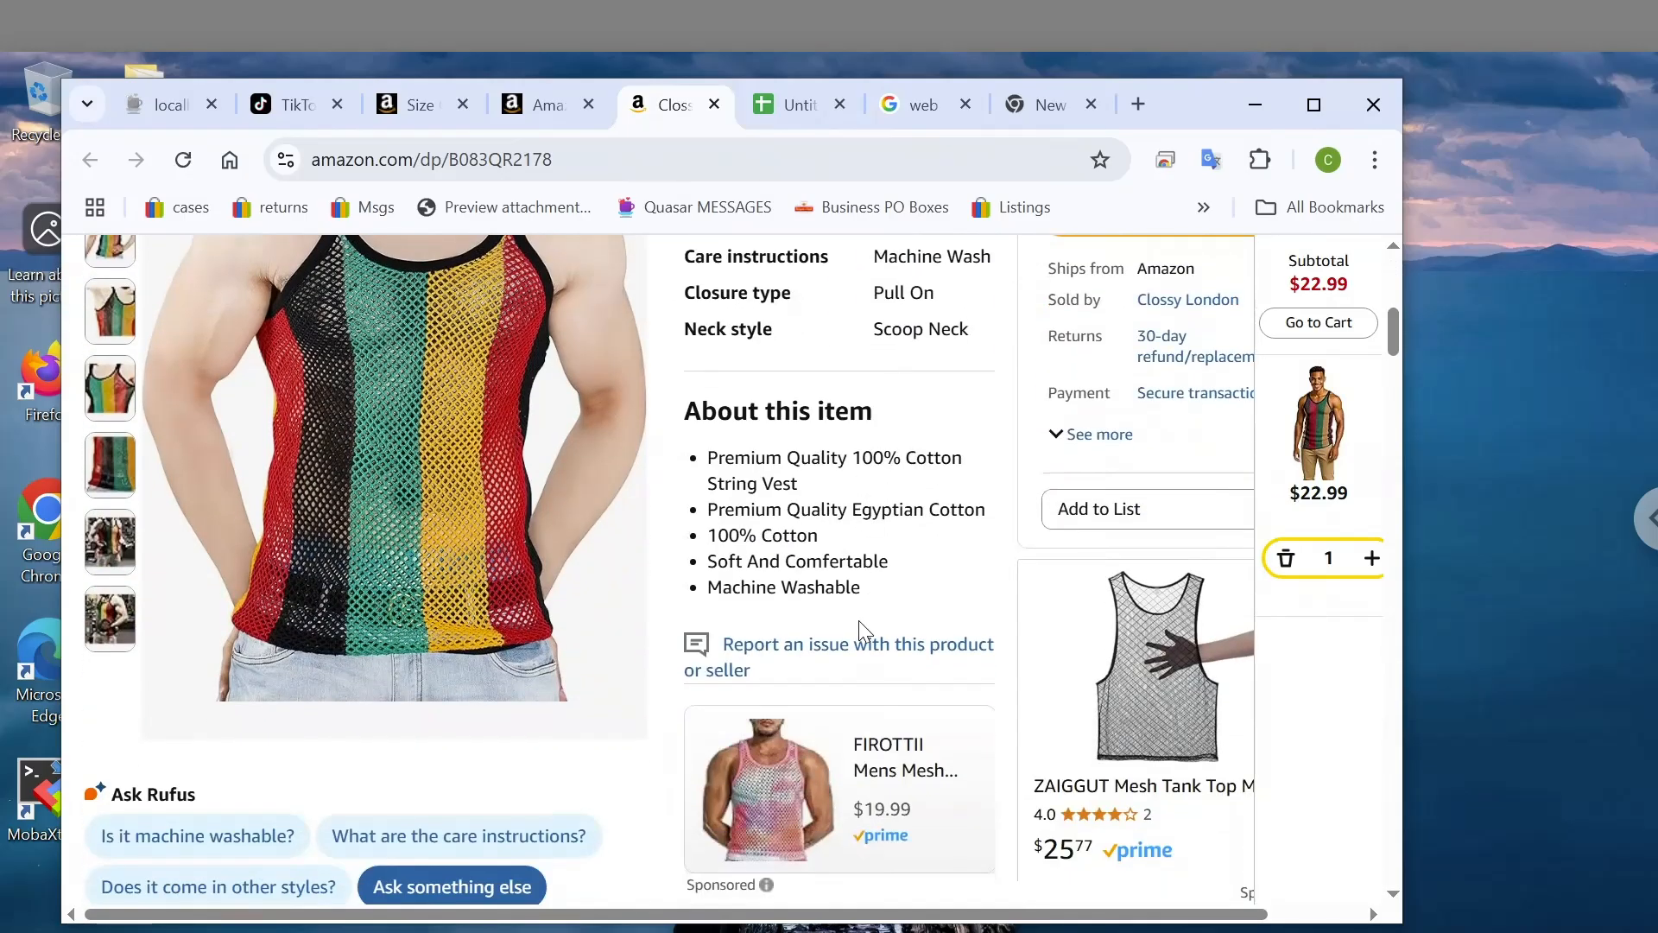
pyautogui.scroll(5, 859, 622)
pyautogui.scroll(3, 861, 621)
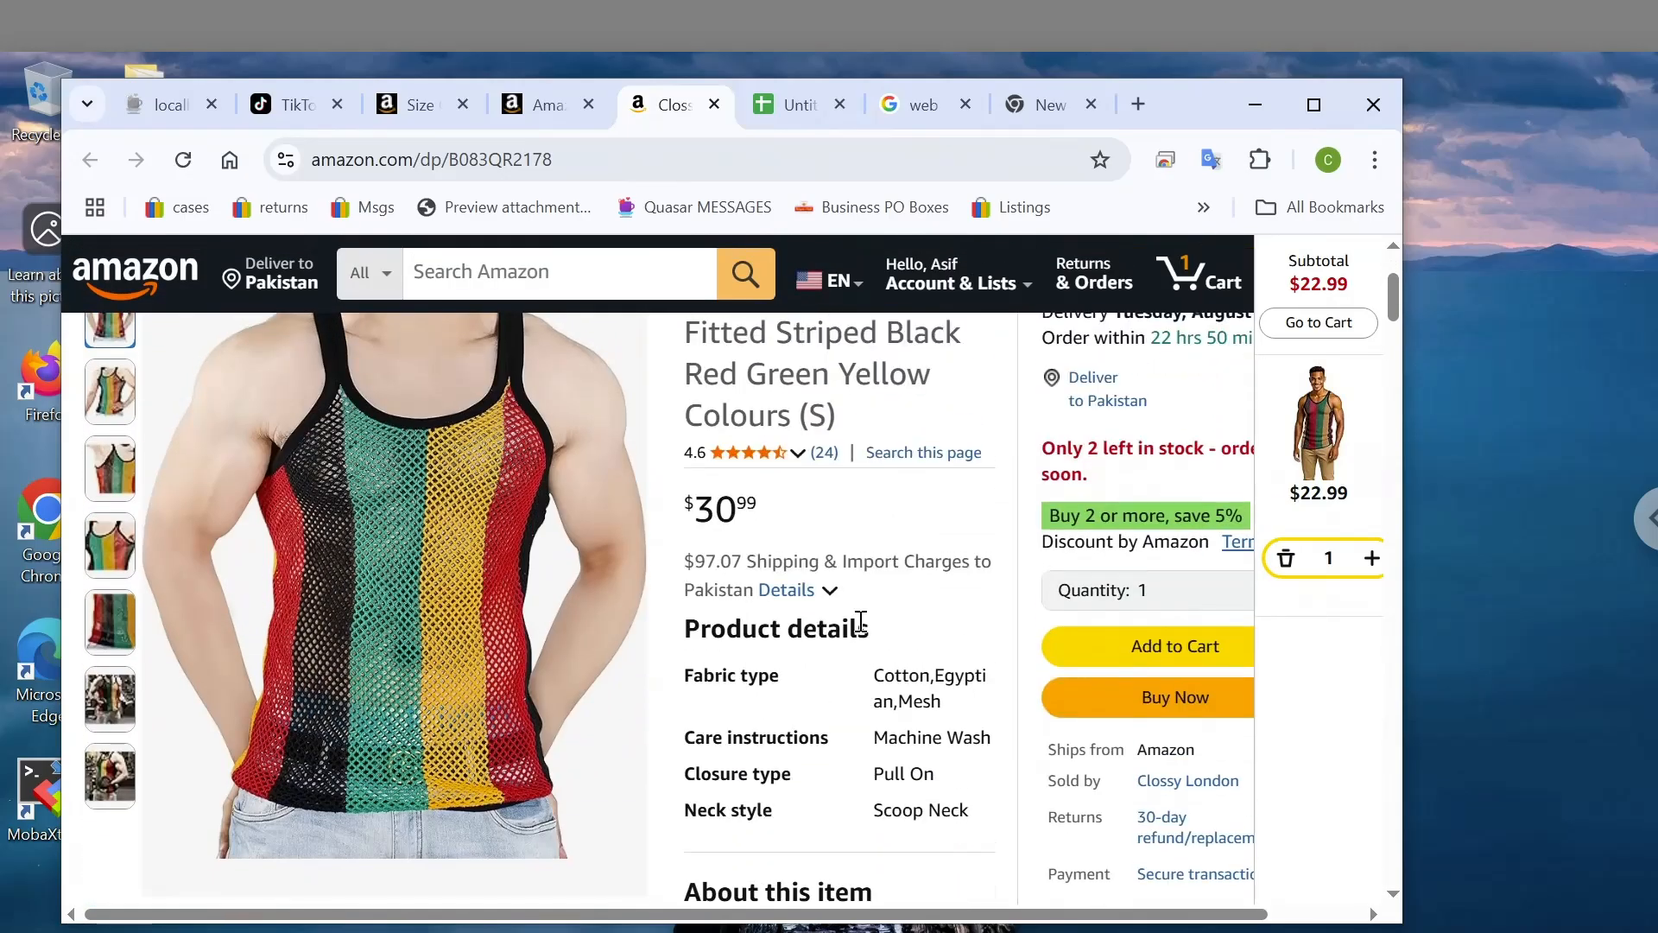
pyautogui.scroll(2, 861, 620)
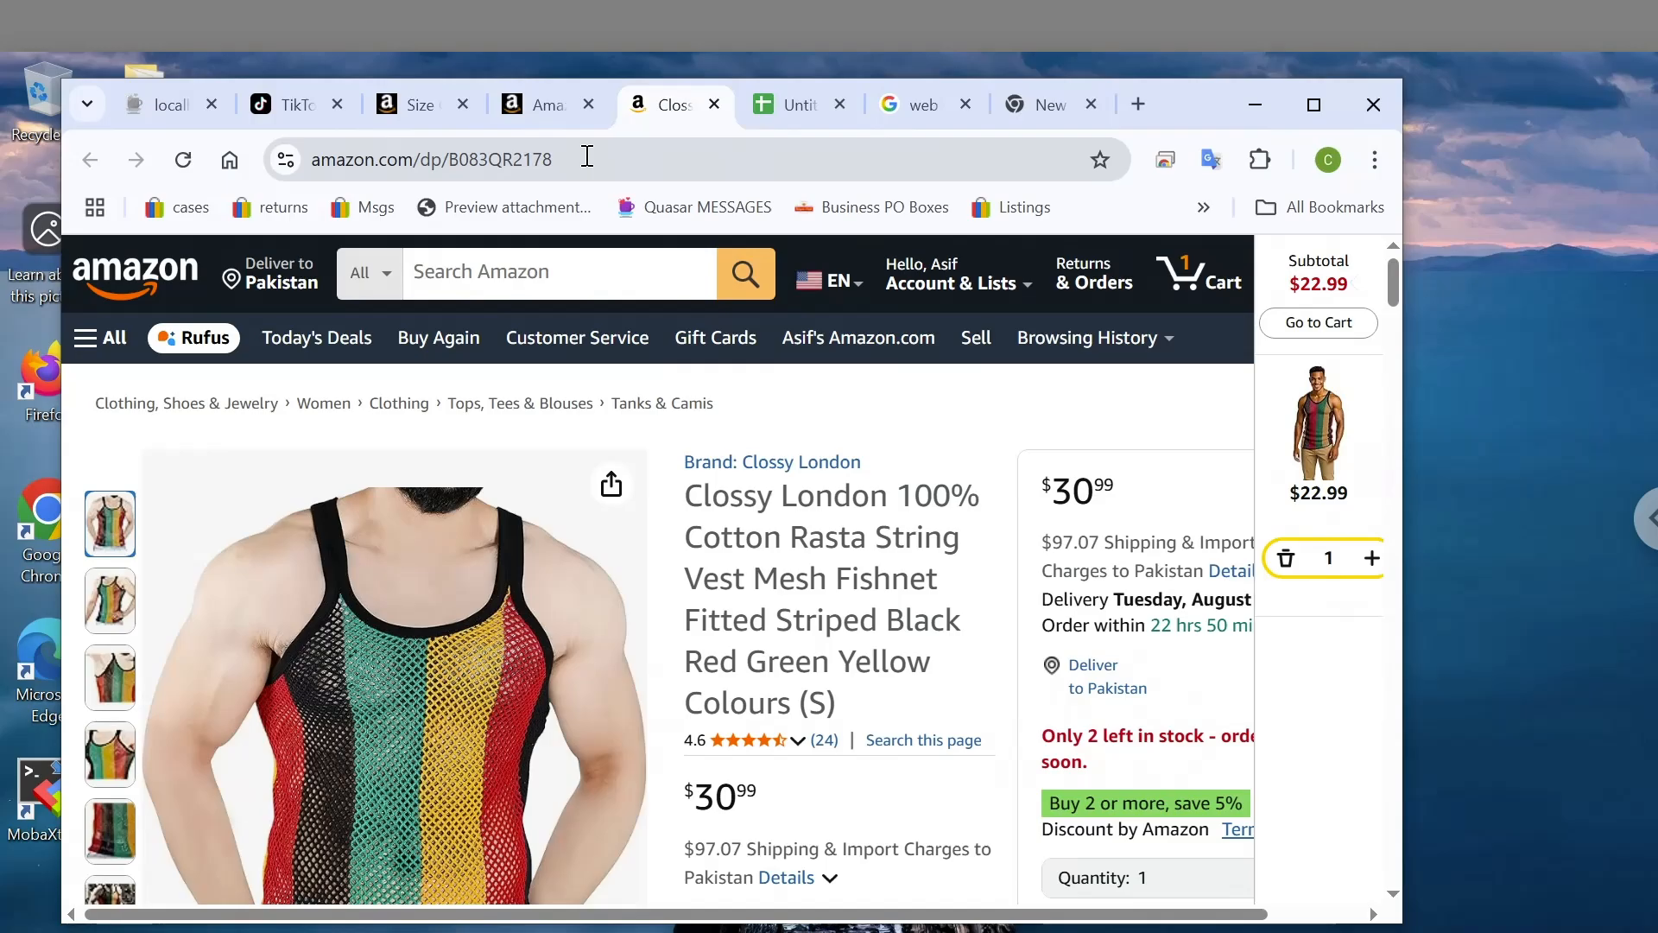
pyautogui.doubleClick(587, 155)
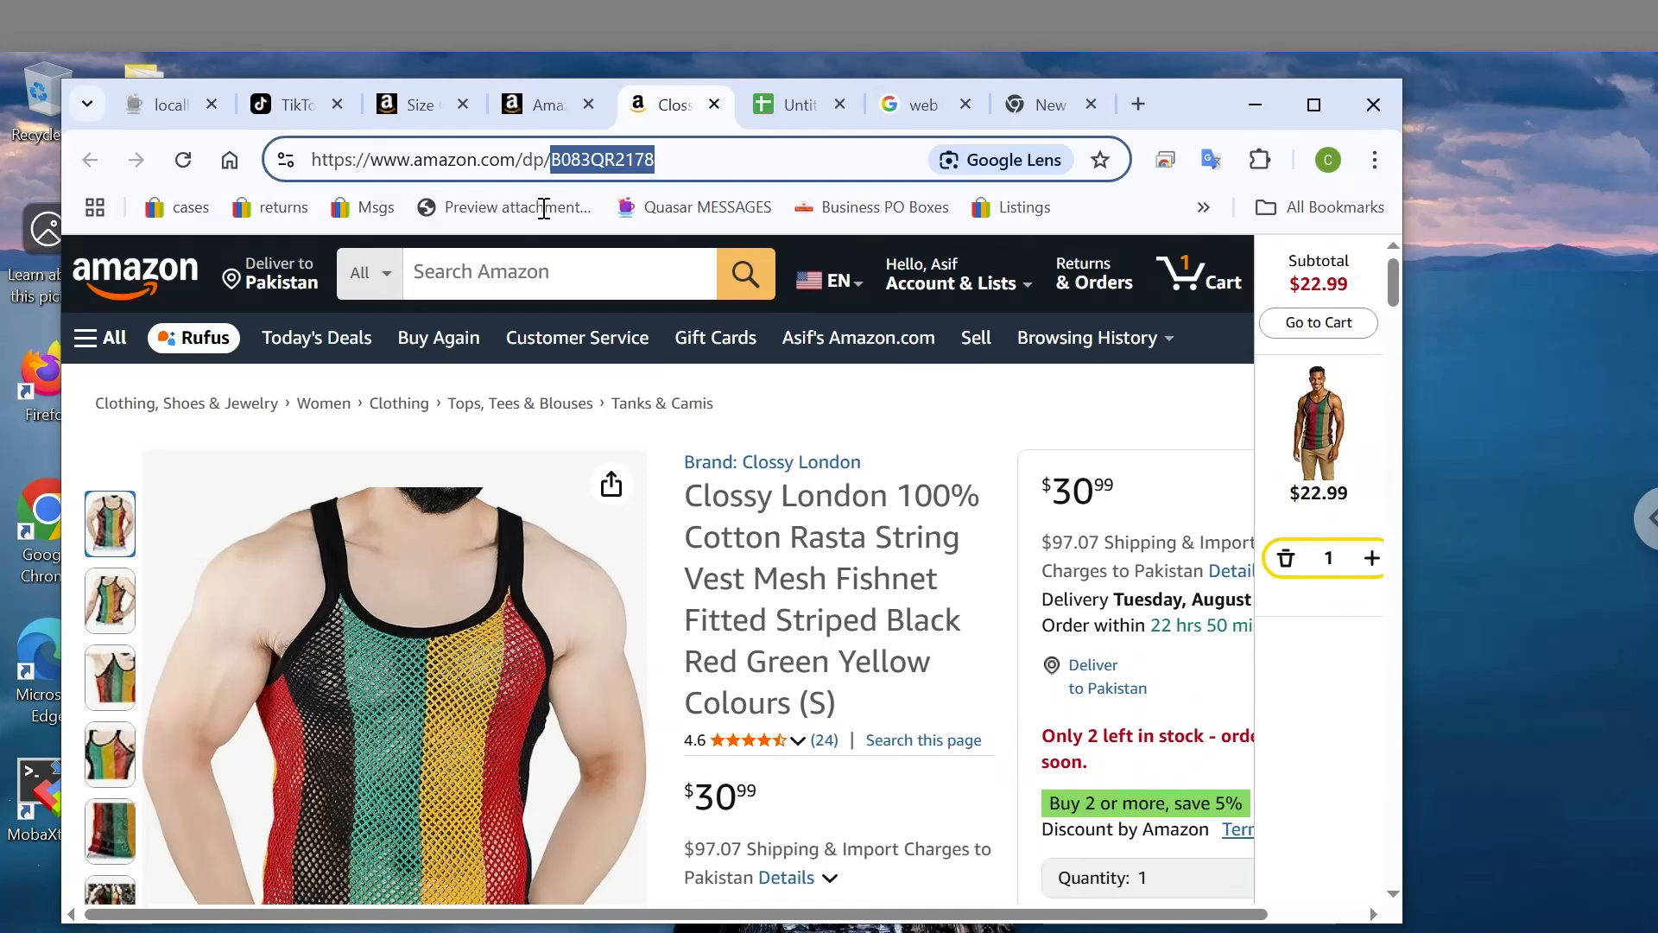
# Load sellercentral.amazon.co.uk/home in place of the Seller Central sign-in page and open Manage All Inventory
pyautogui.click(413, 107)
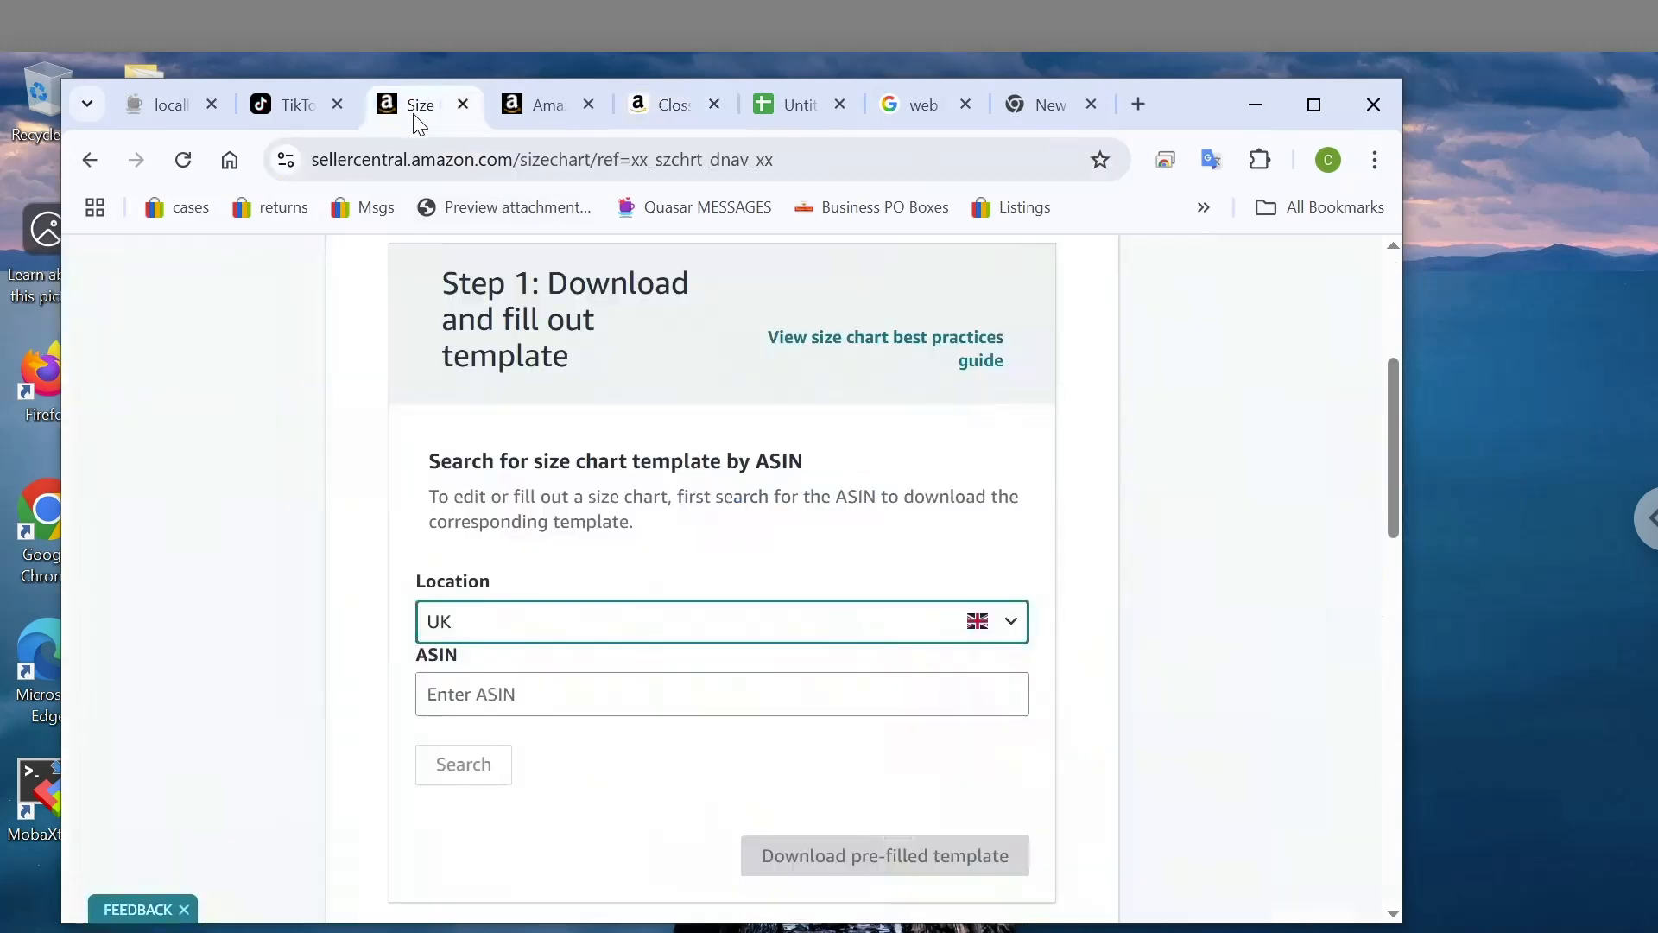
pyautogui.click(530, 105)
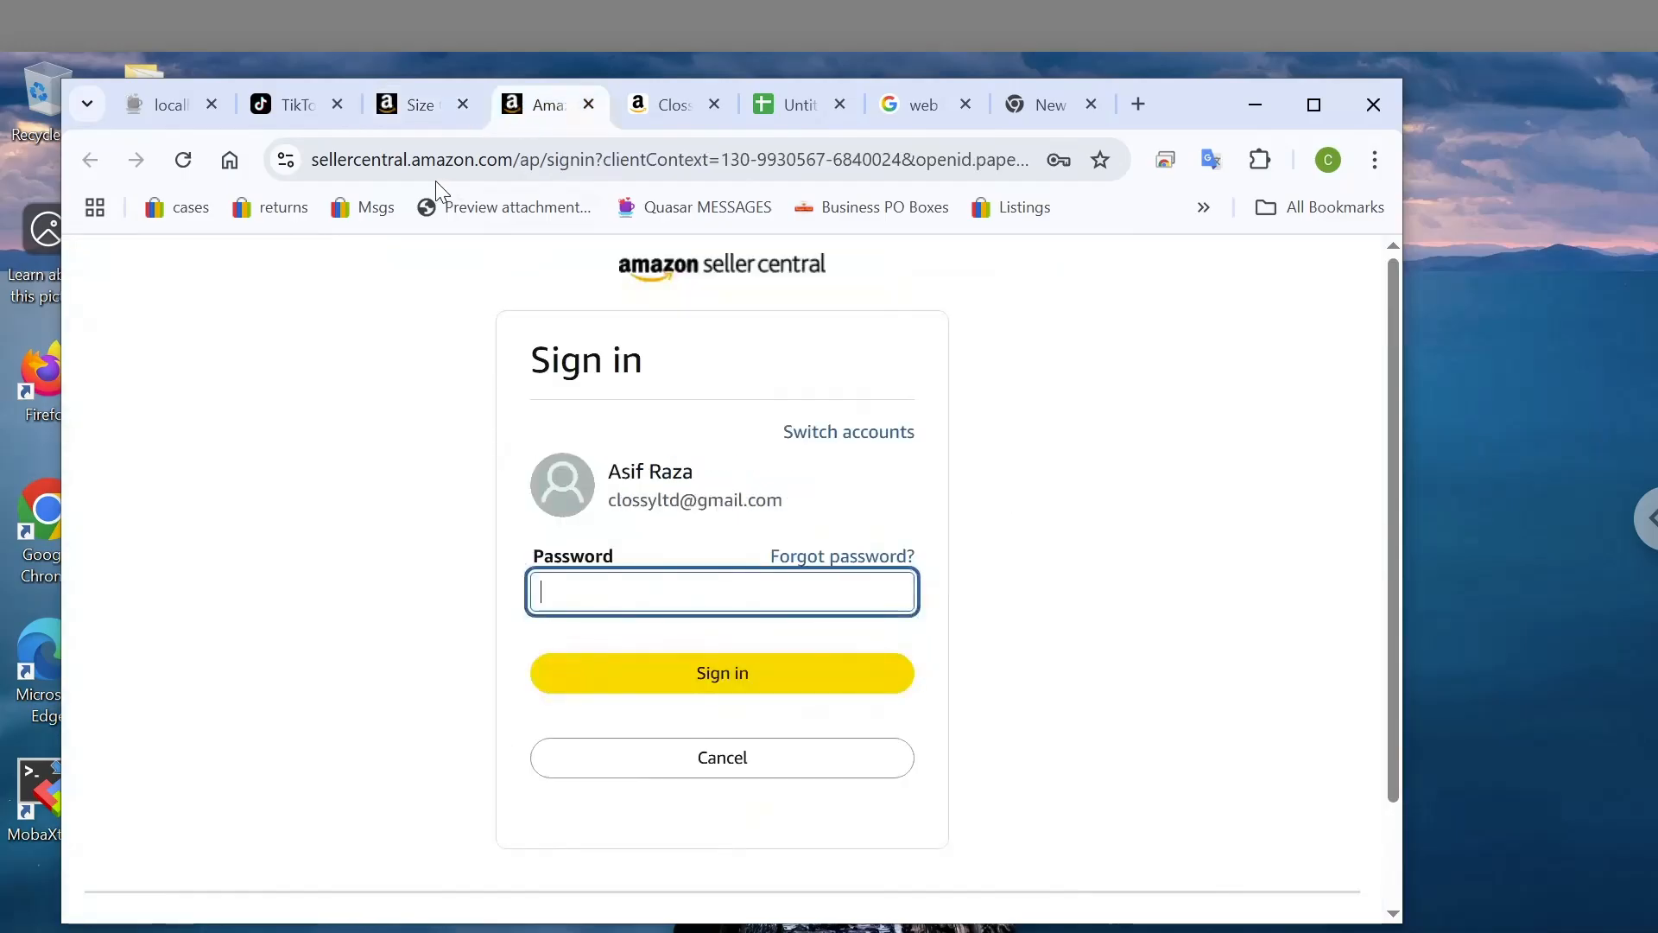
pyautogui.click(421, 163)
pyautogui.write('sell')
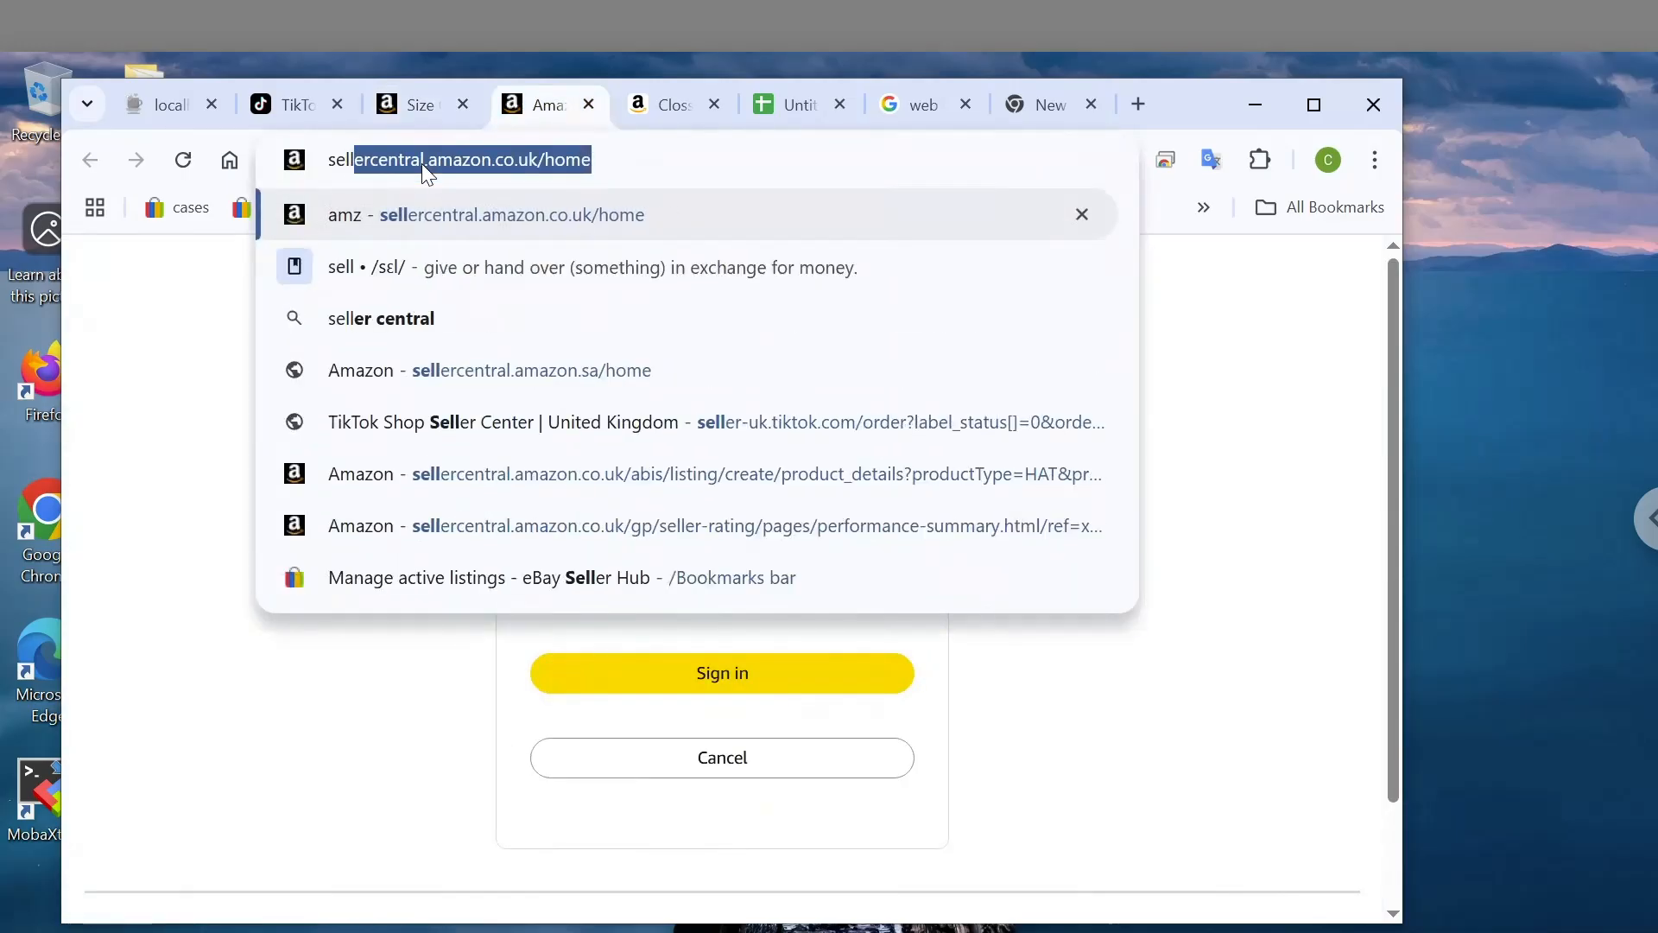
pyautogui.press('Return')
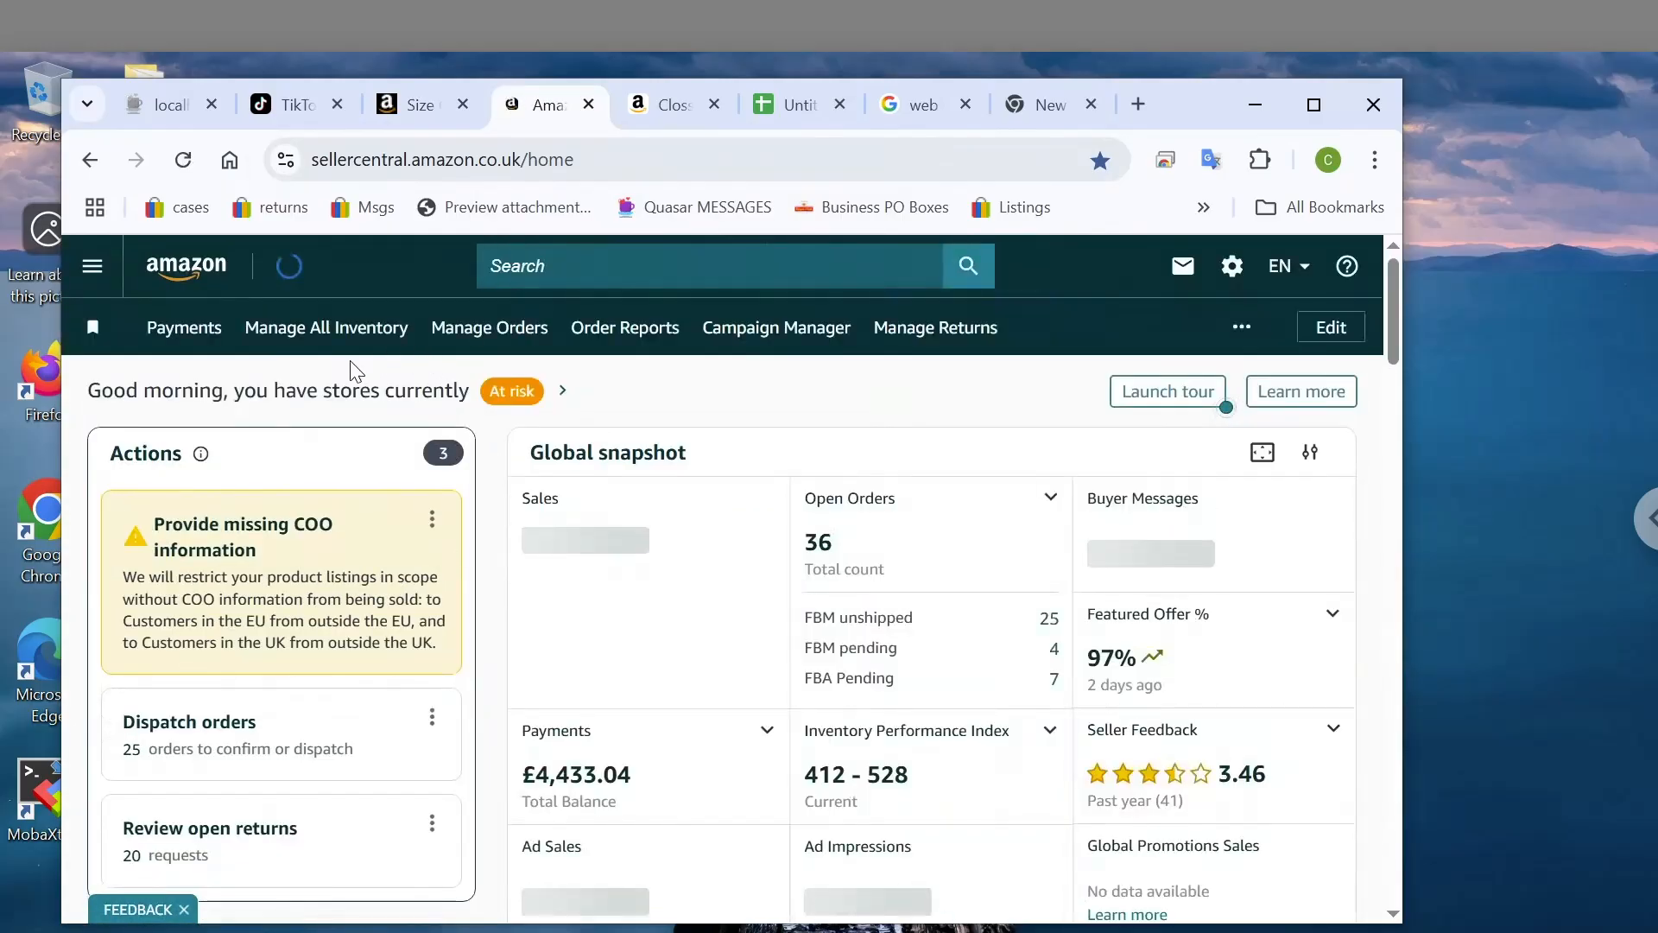
pyautogui.click(290, 326)
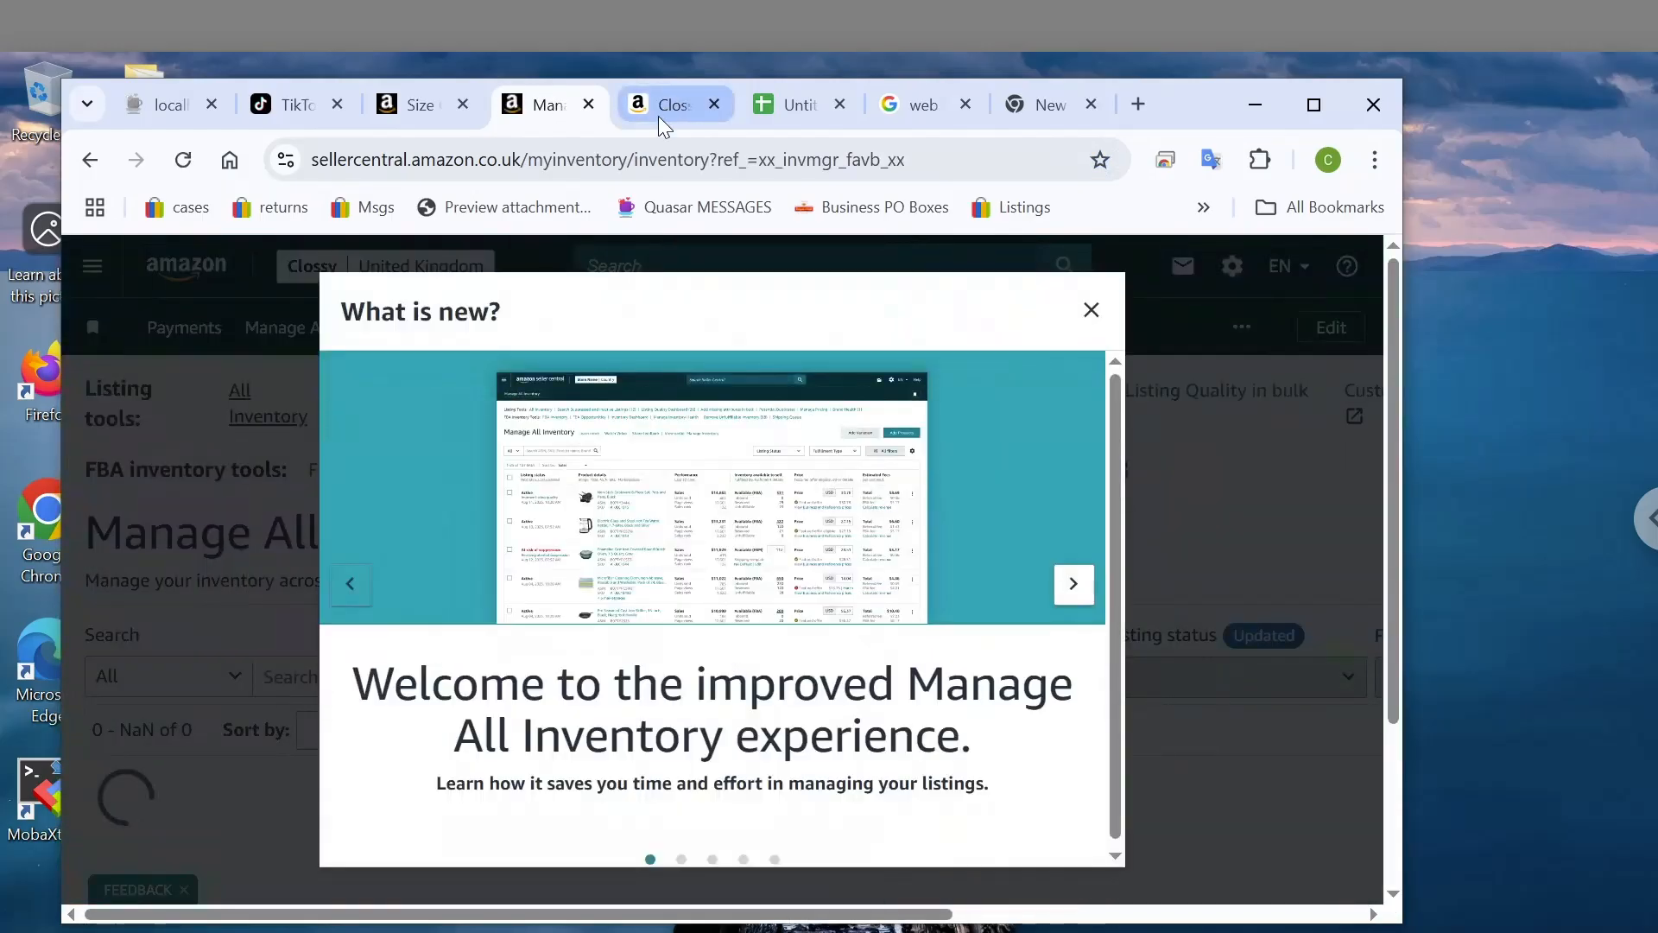
# Check the size options on the rasta string vest's amazon.com product page again
pyautogui.click(659, 105)
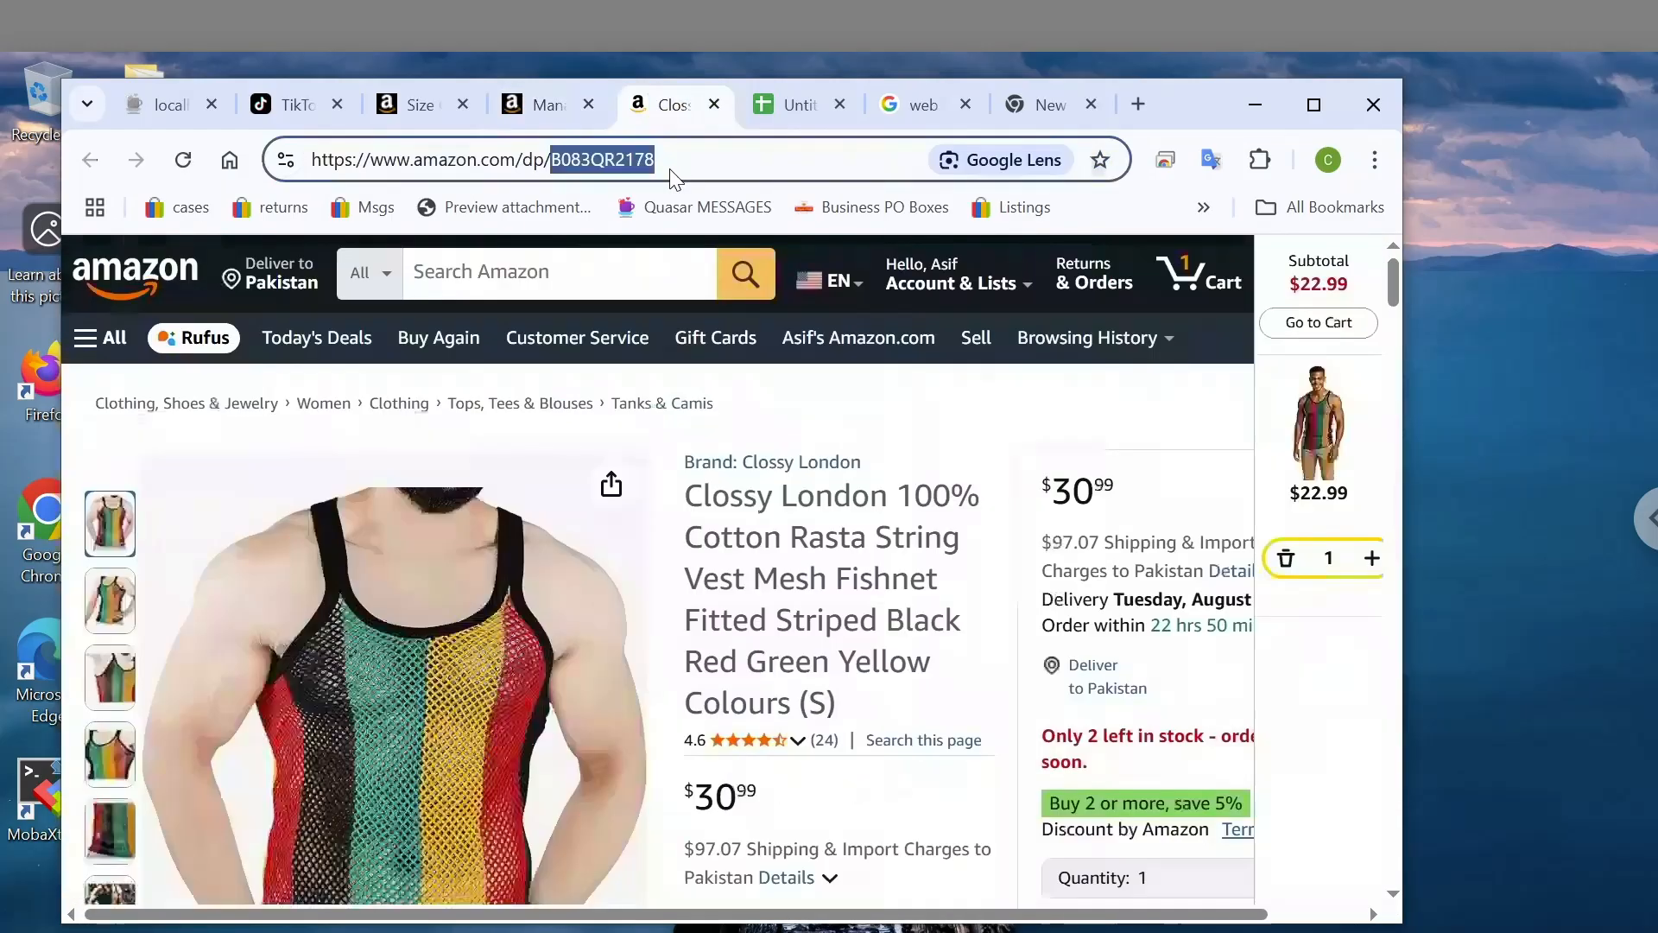
pyautogui.scroll(-3, 792, 695)
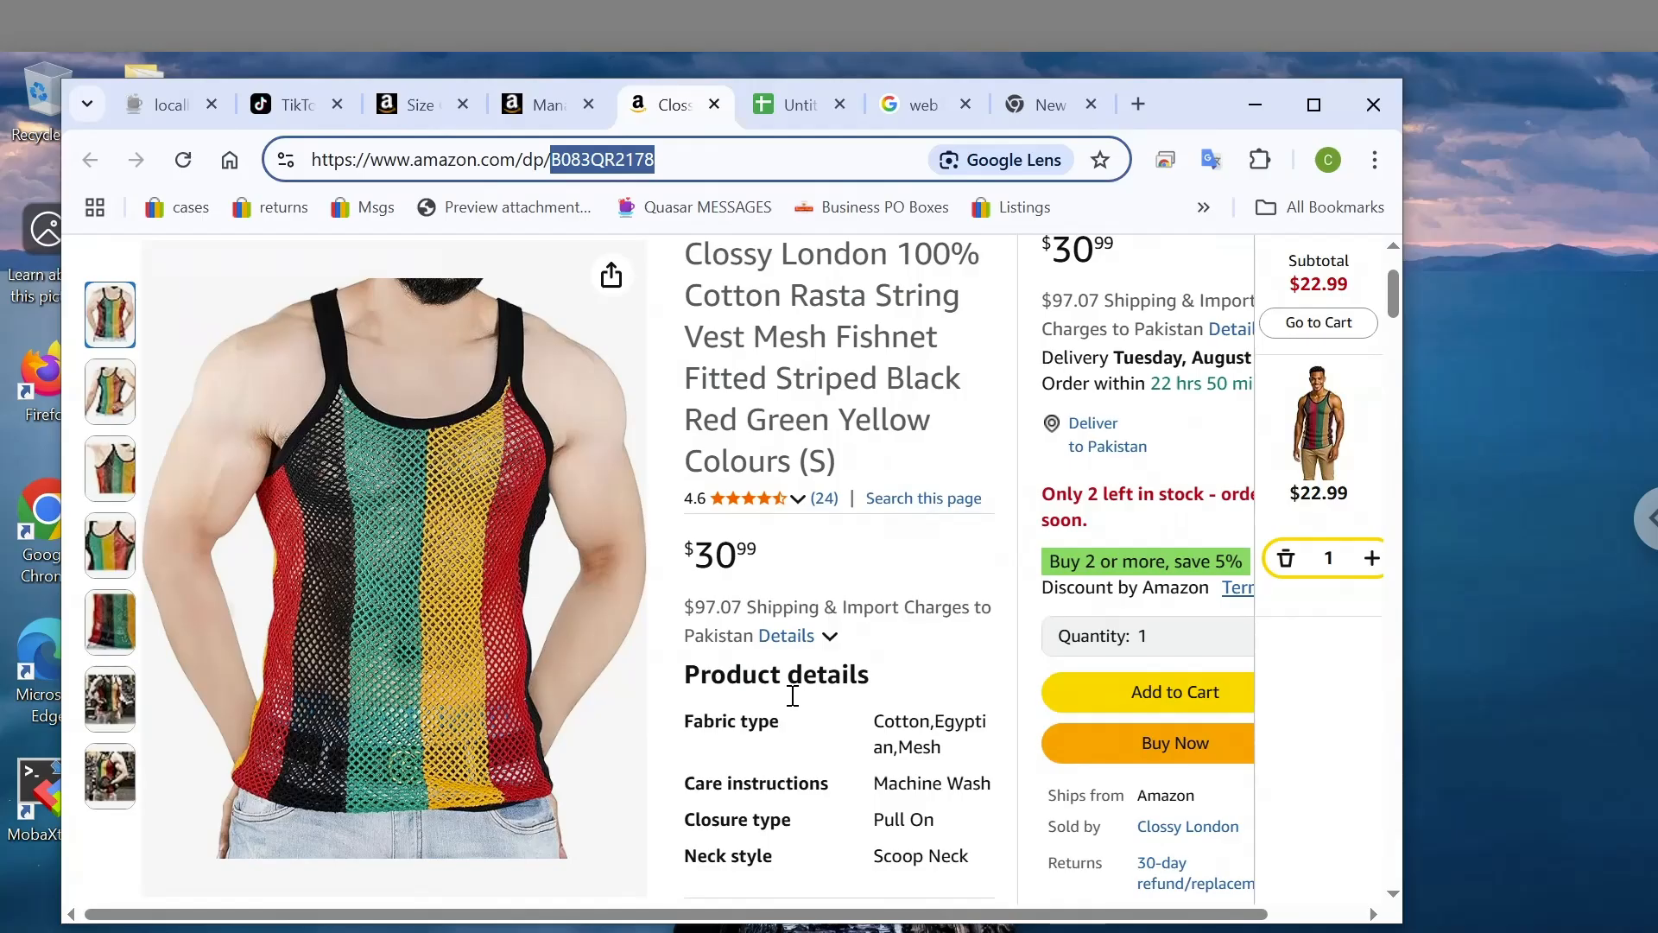
pyautogui.scroll(3, 793, 695)
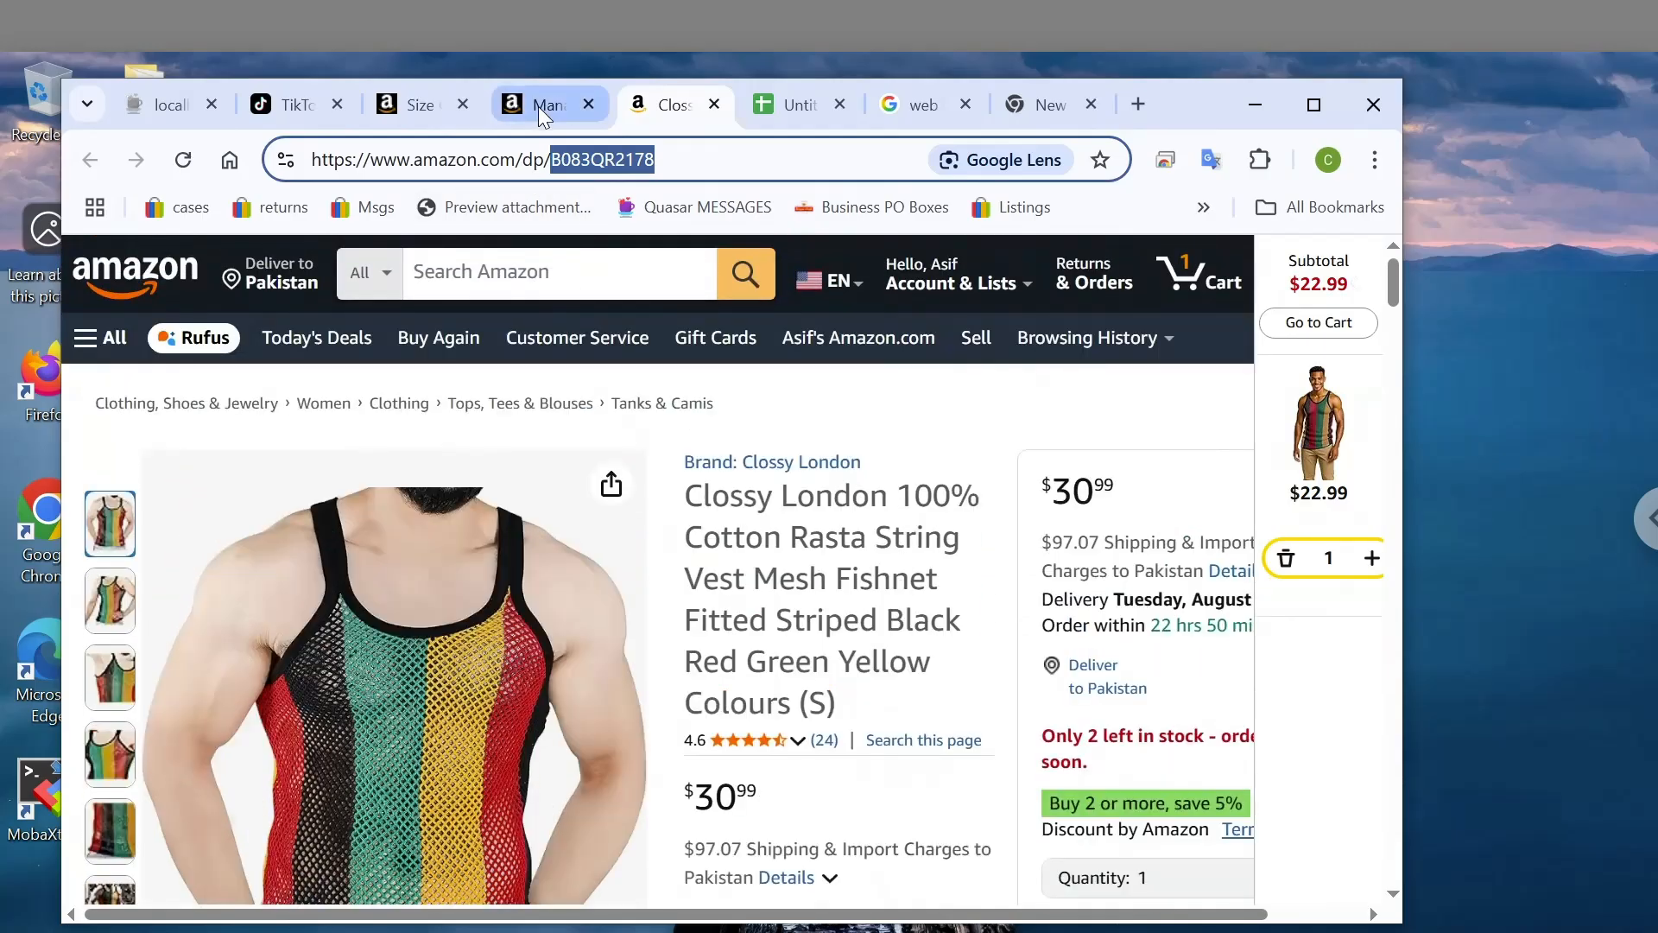
# Dismiss the announcement dialogs on the inventory page, search the inventory for "rasta" and maximize the browser window
pyautogui.click(537, 106)
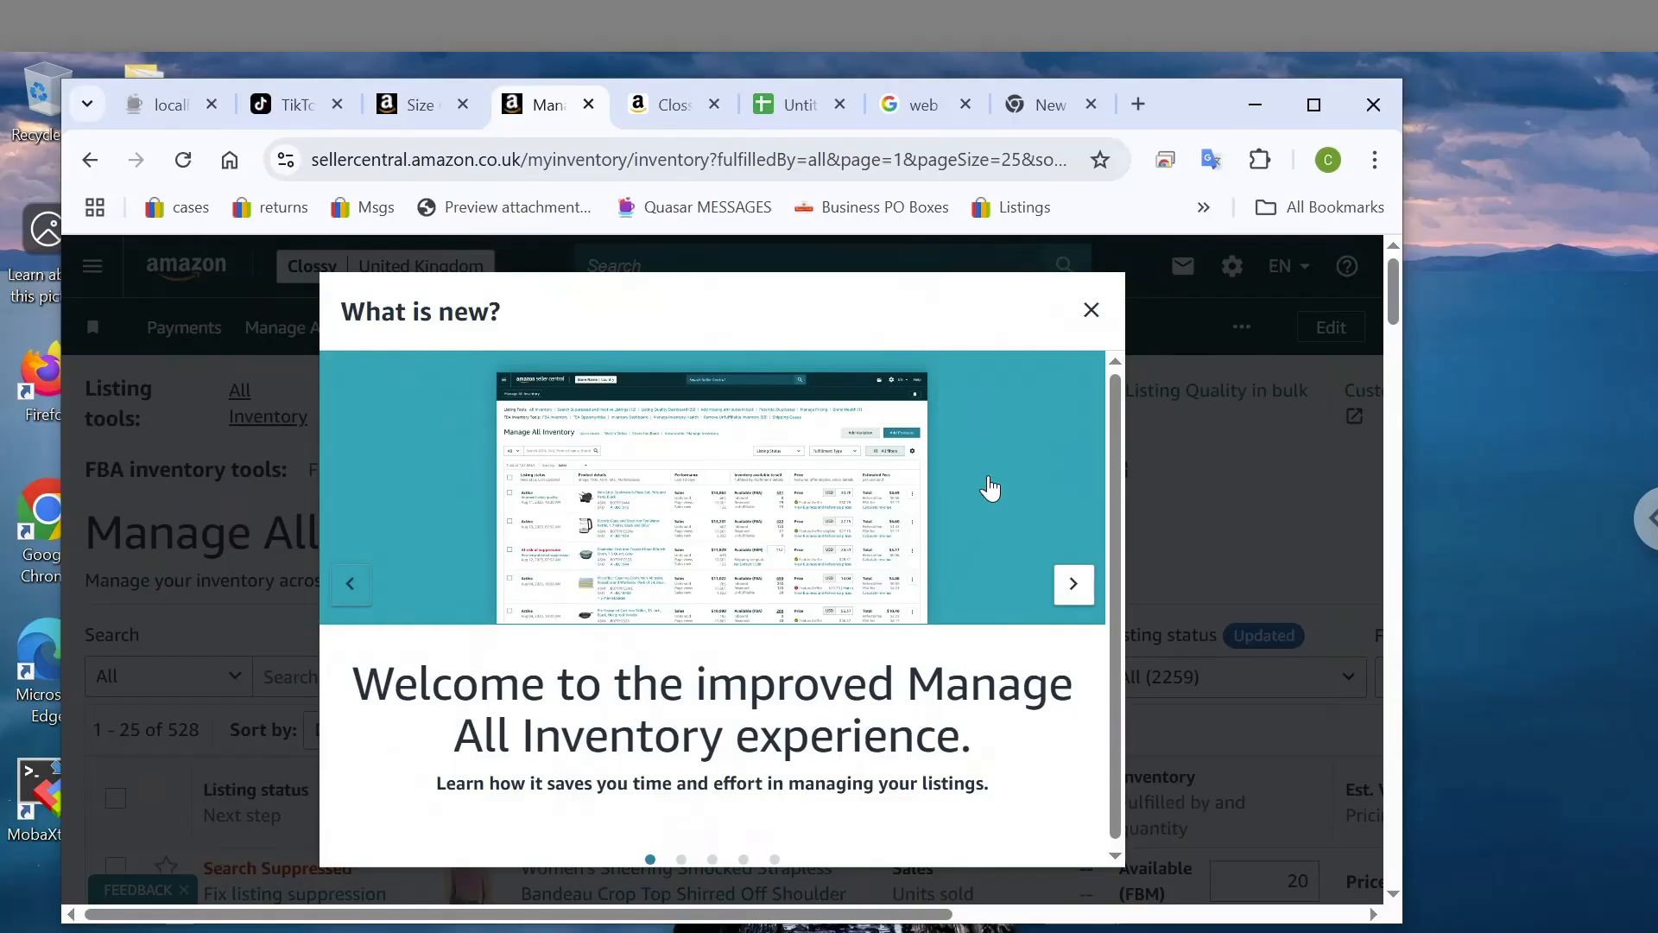
pyautogui.click(1086, 313)
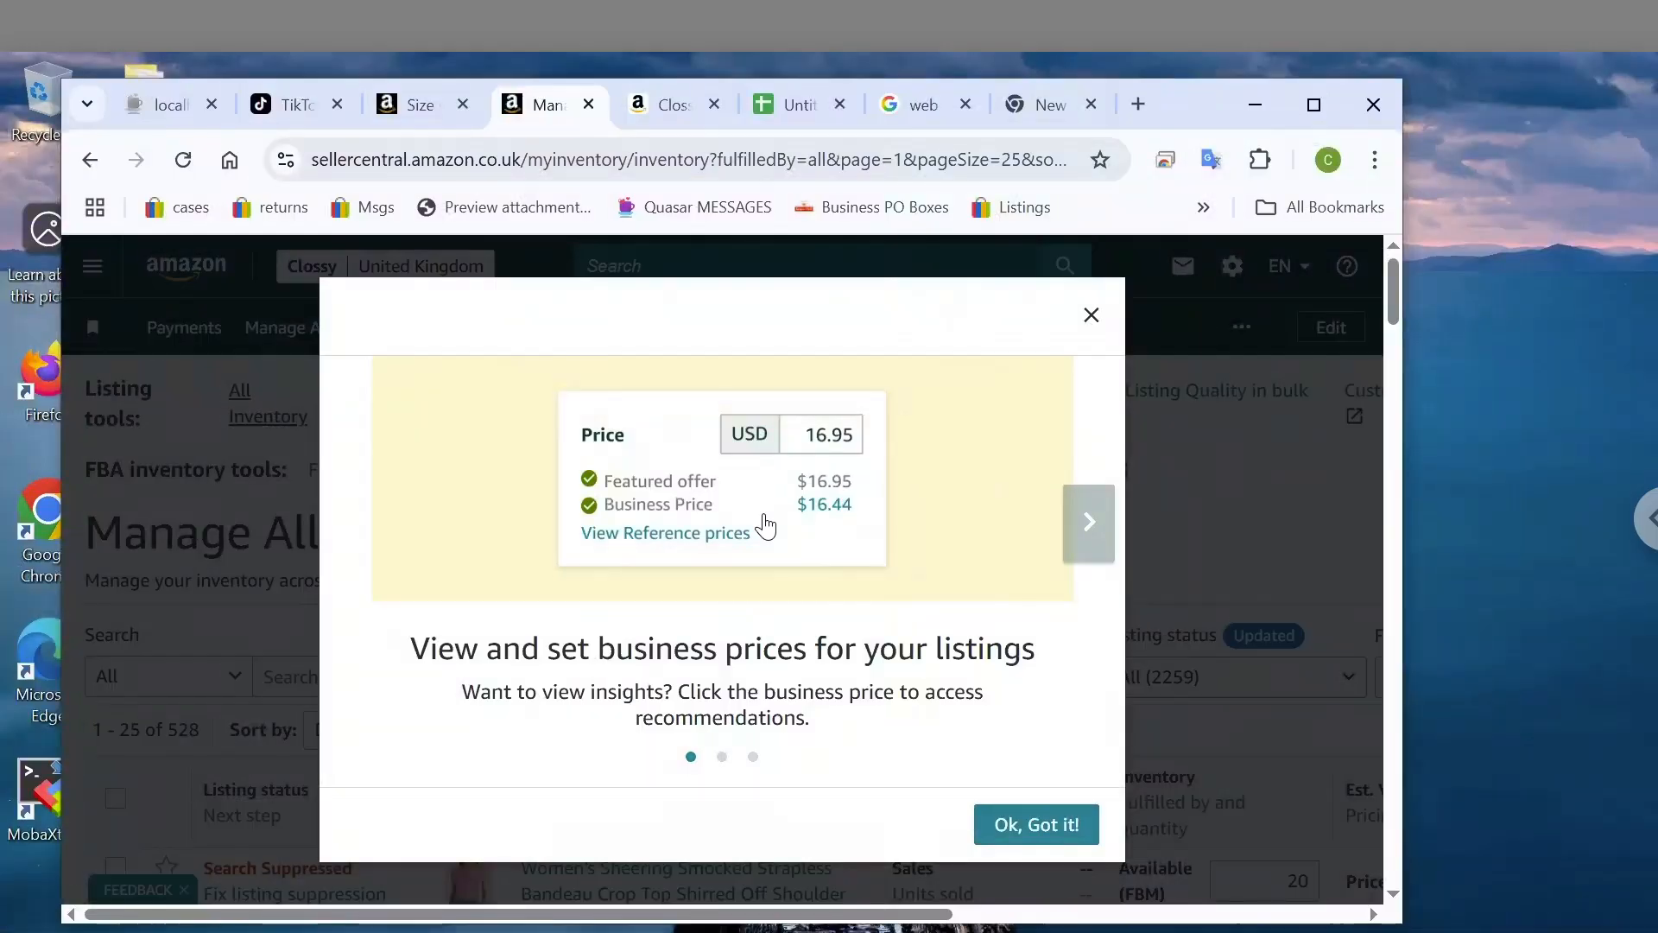
pyautogui.press('Escape')
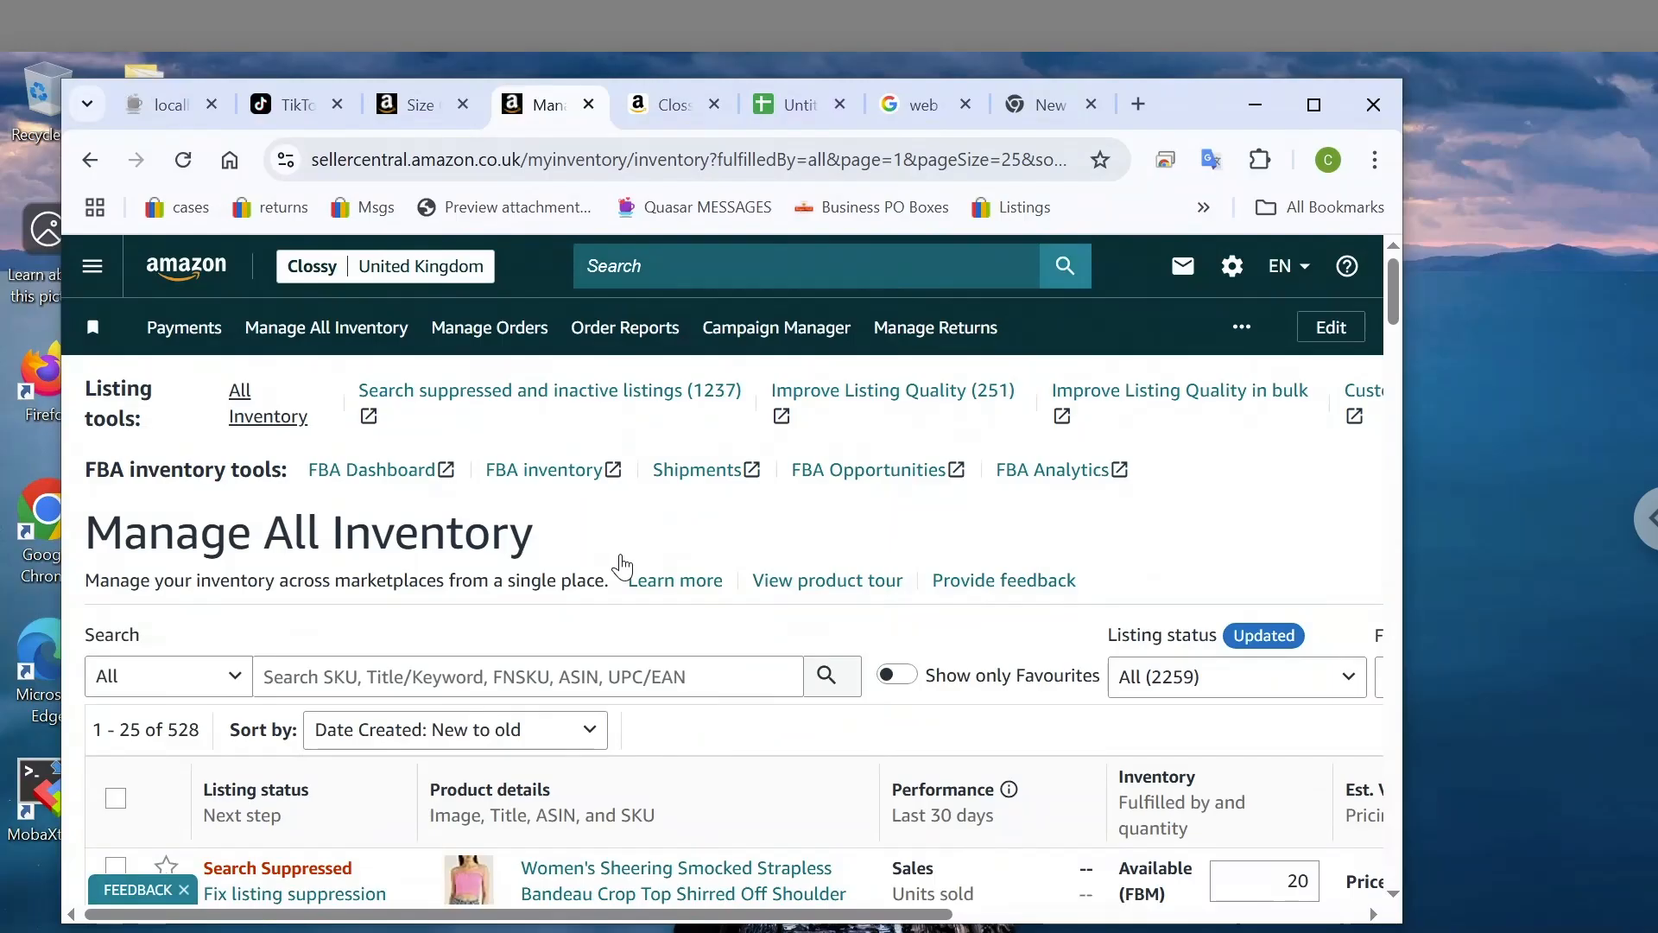
pyautogui.click(481, 683)
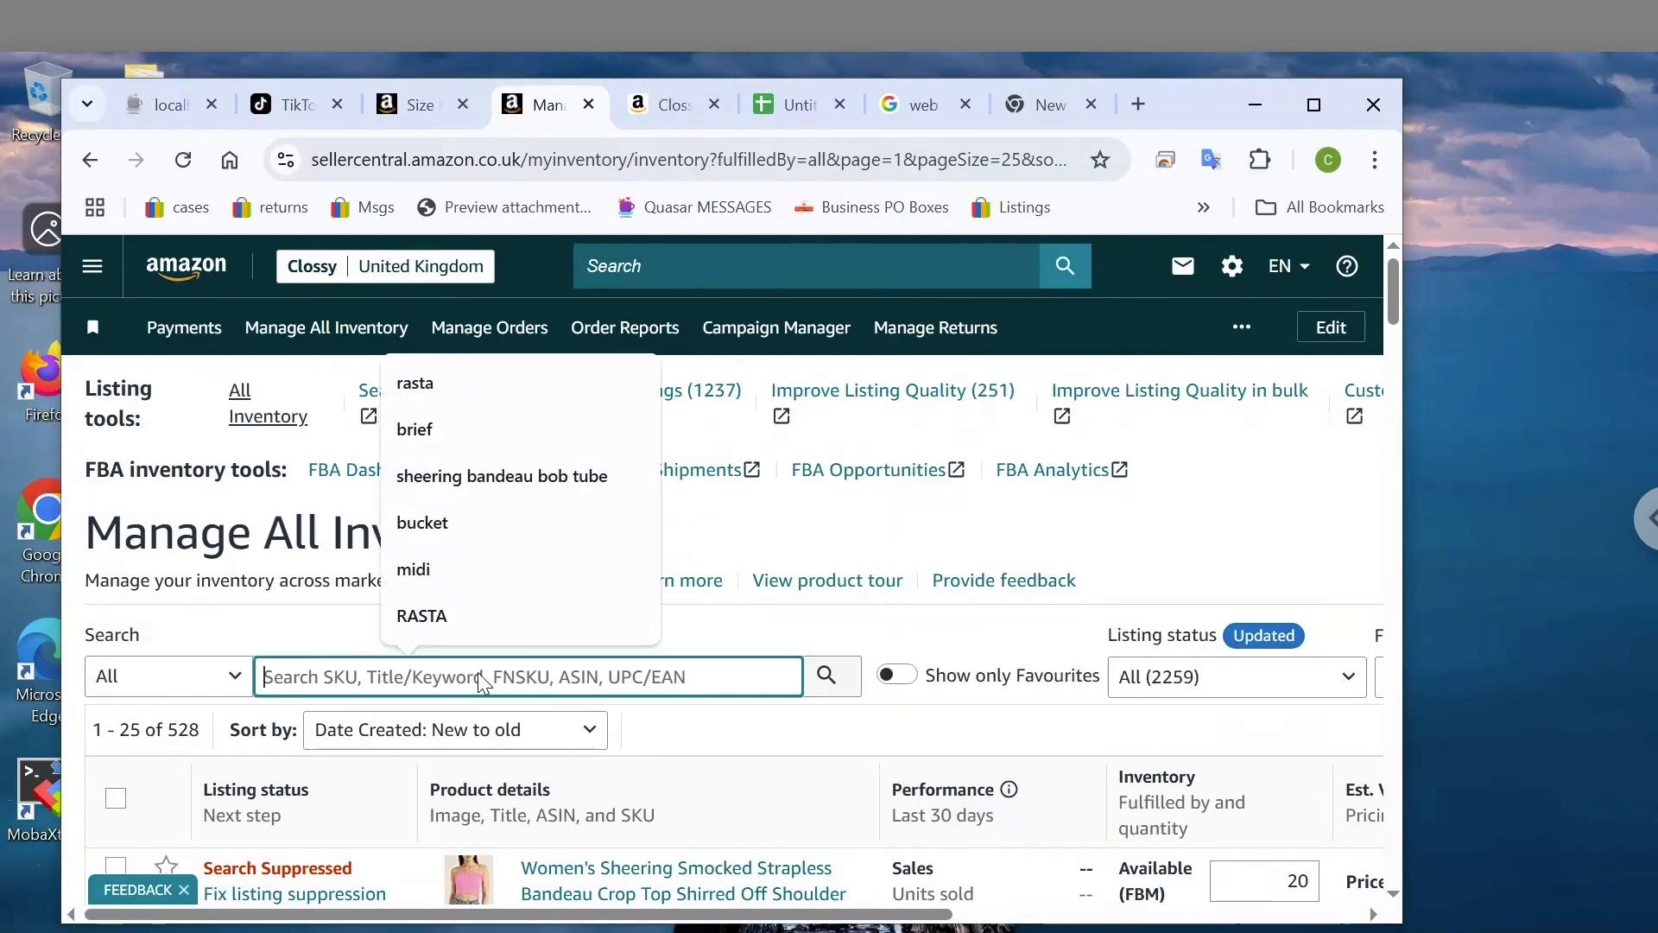
pyautogui.click(481, 390)
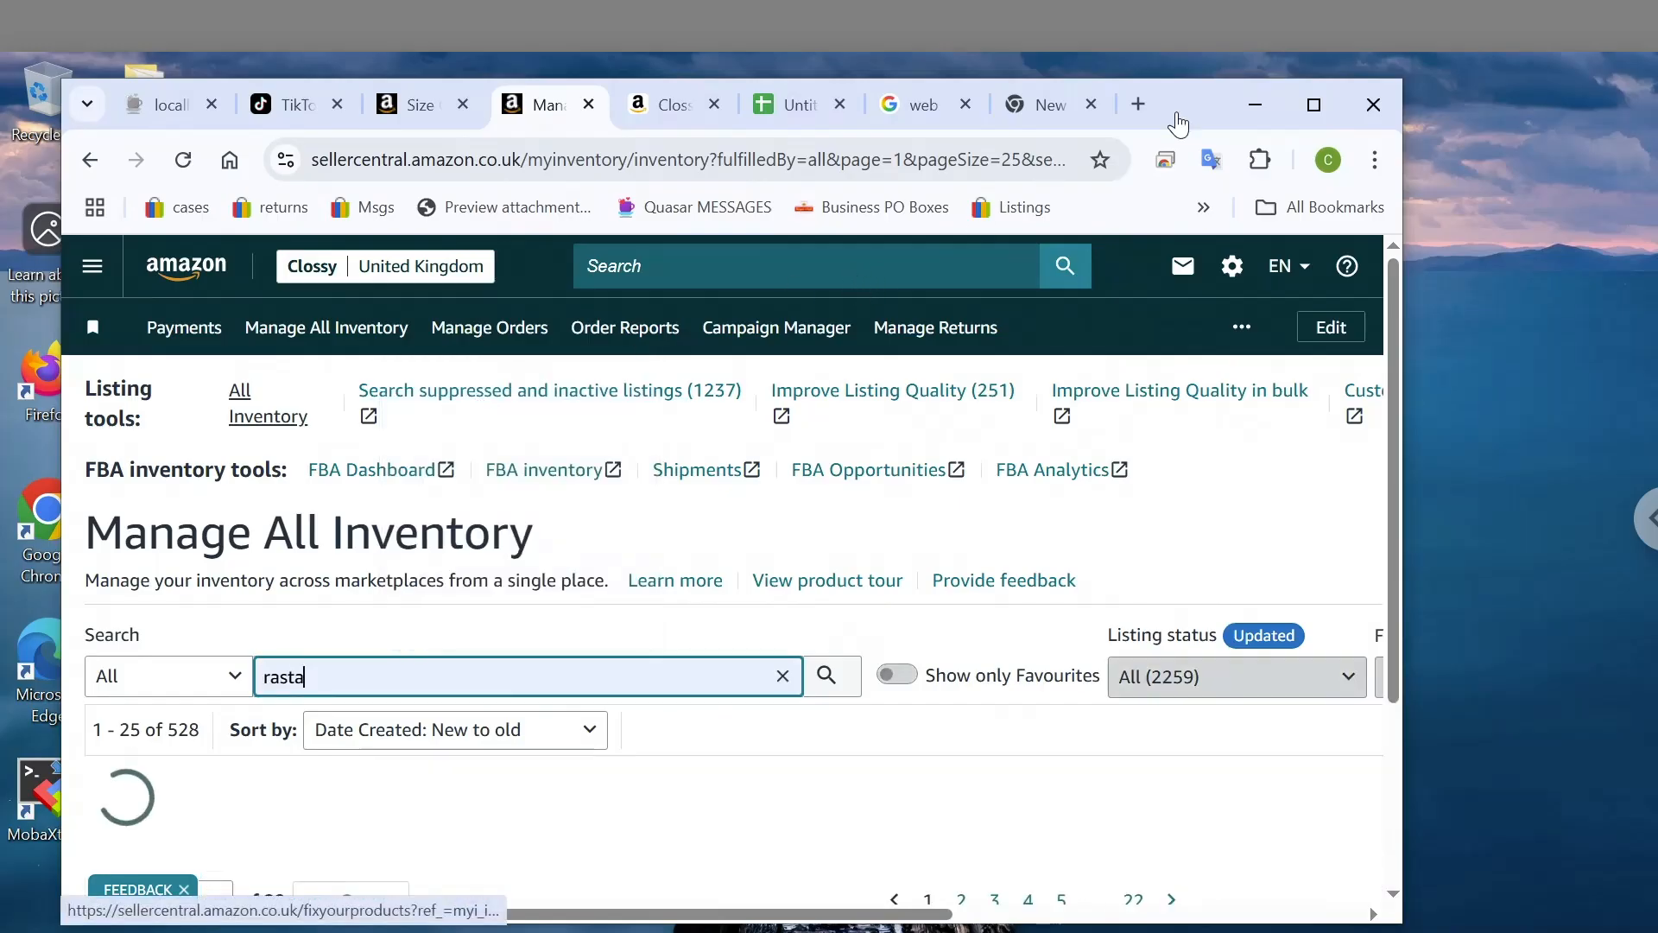
pyautogui.click(1314, 107)
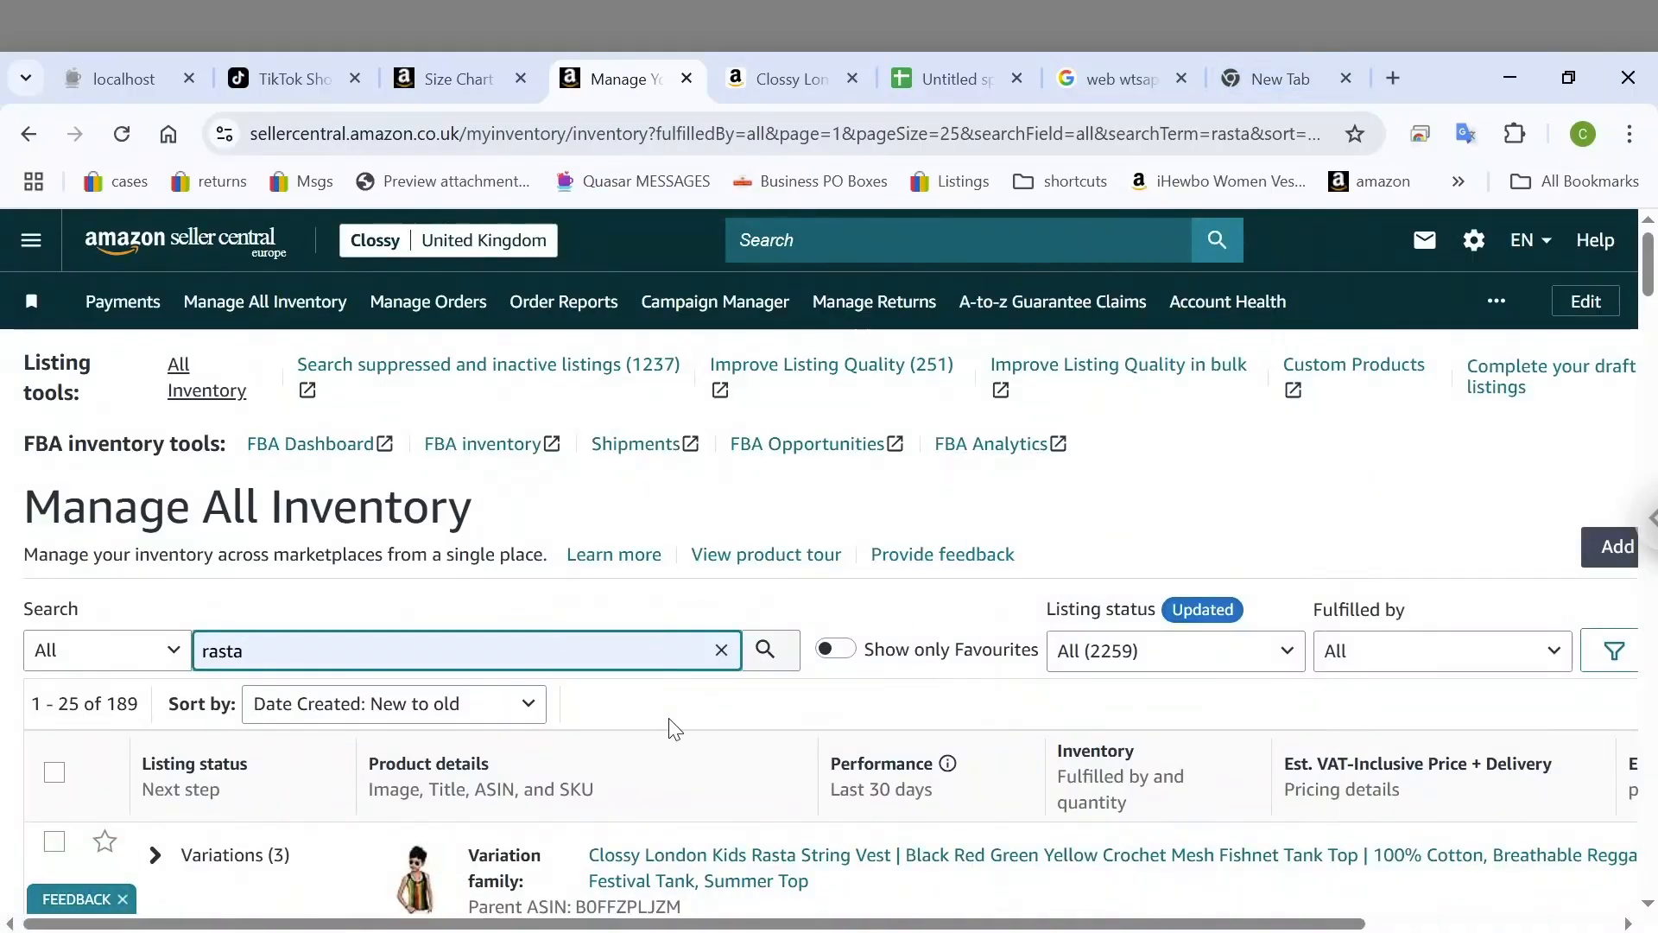
# Find the out-of-stock rasta string vest with ASIN B07LCPXQ46 in the inventory results and view its amazon.co.uk product page
pyautogui.scroll(-7, 672, 743)
pyautogui.scroll(-8, 661, 771)
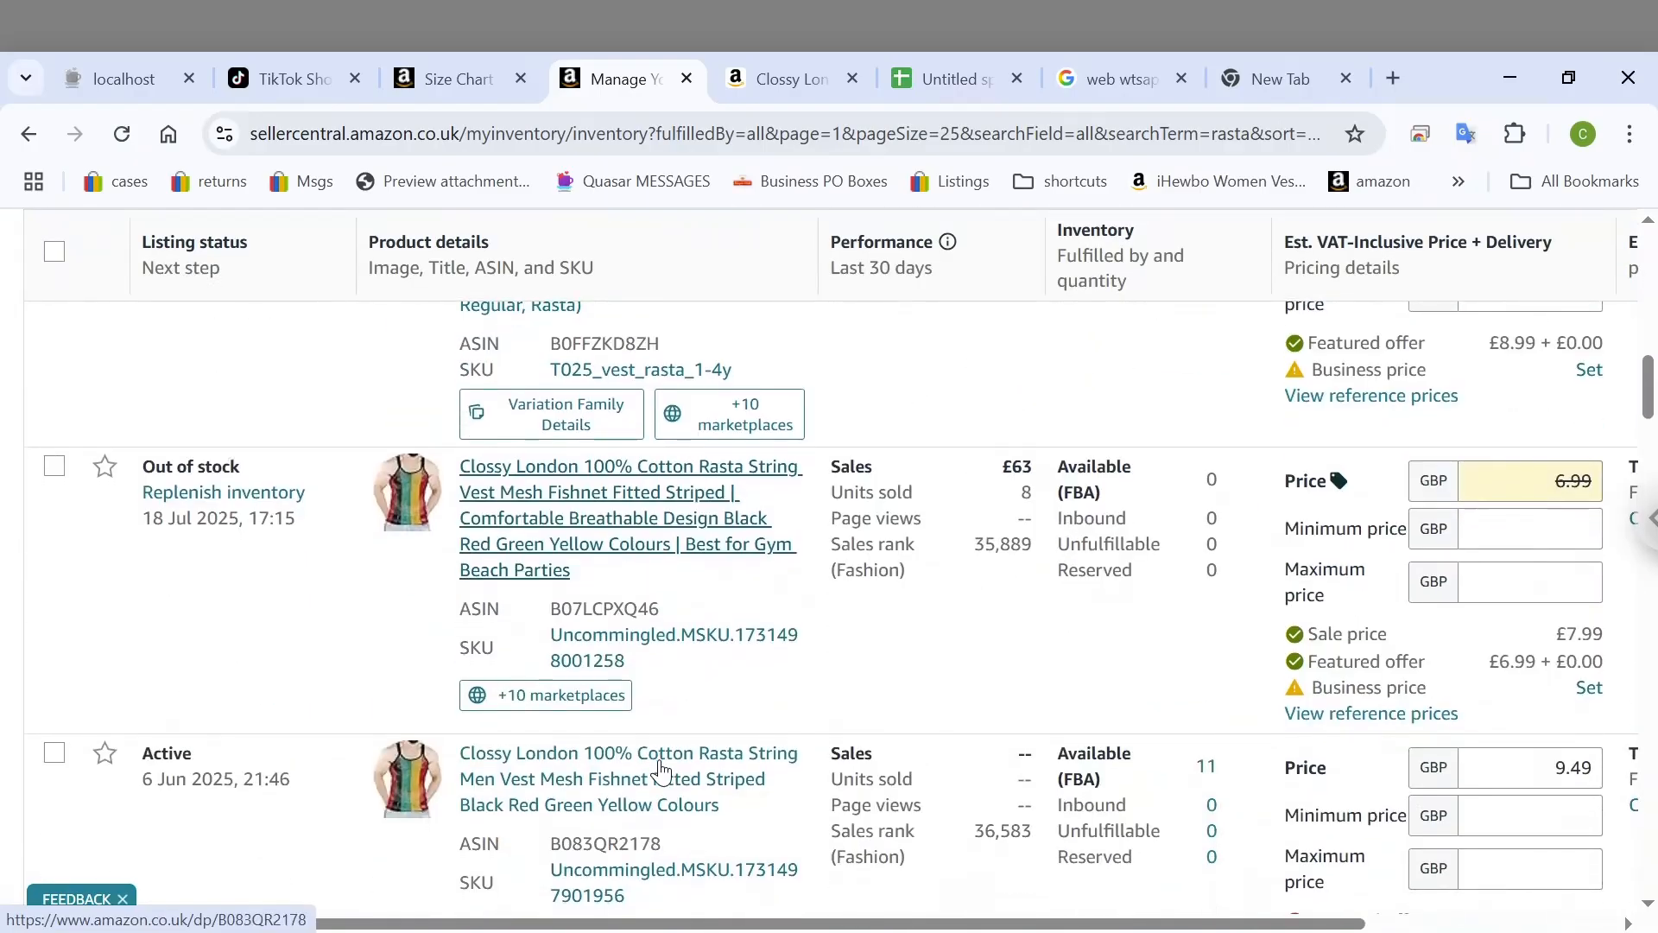
pyautogui.scroll(-1, 552, 615)
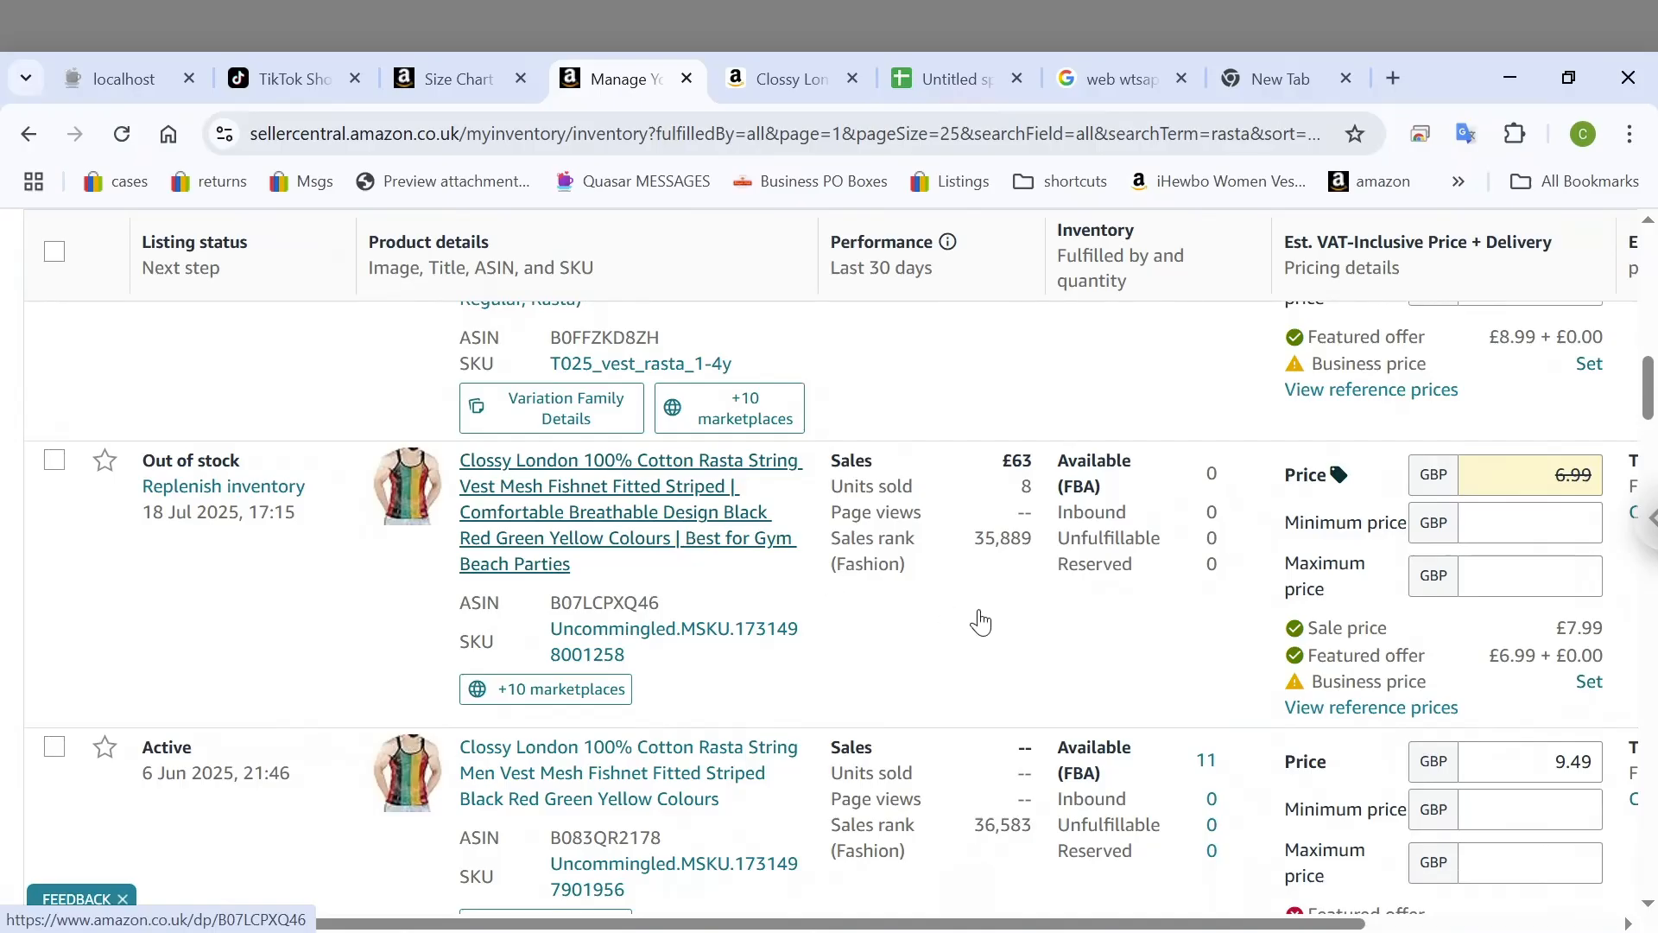
pyautogui.click(979, 614)
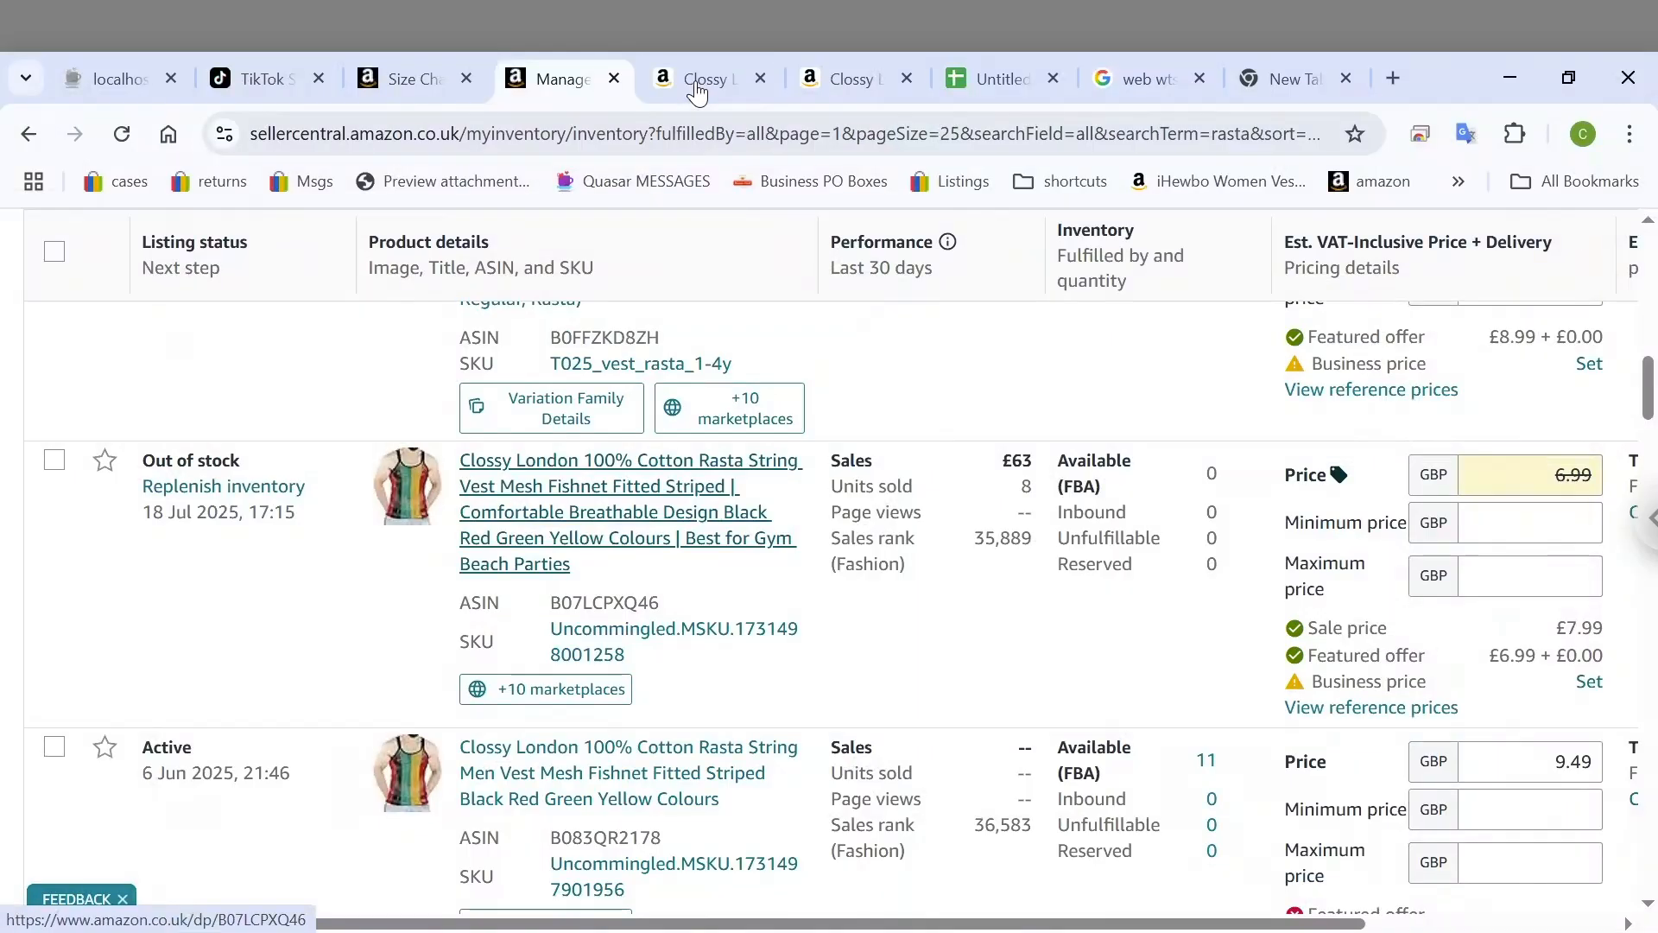
pyautogui.scroll(-1, 630, 512)
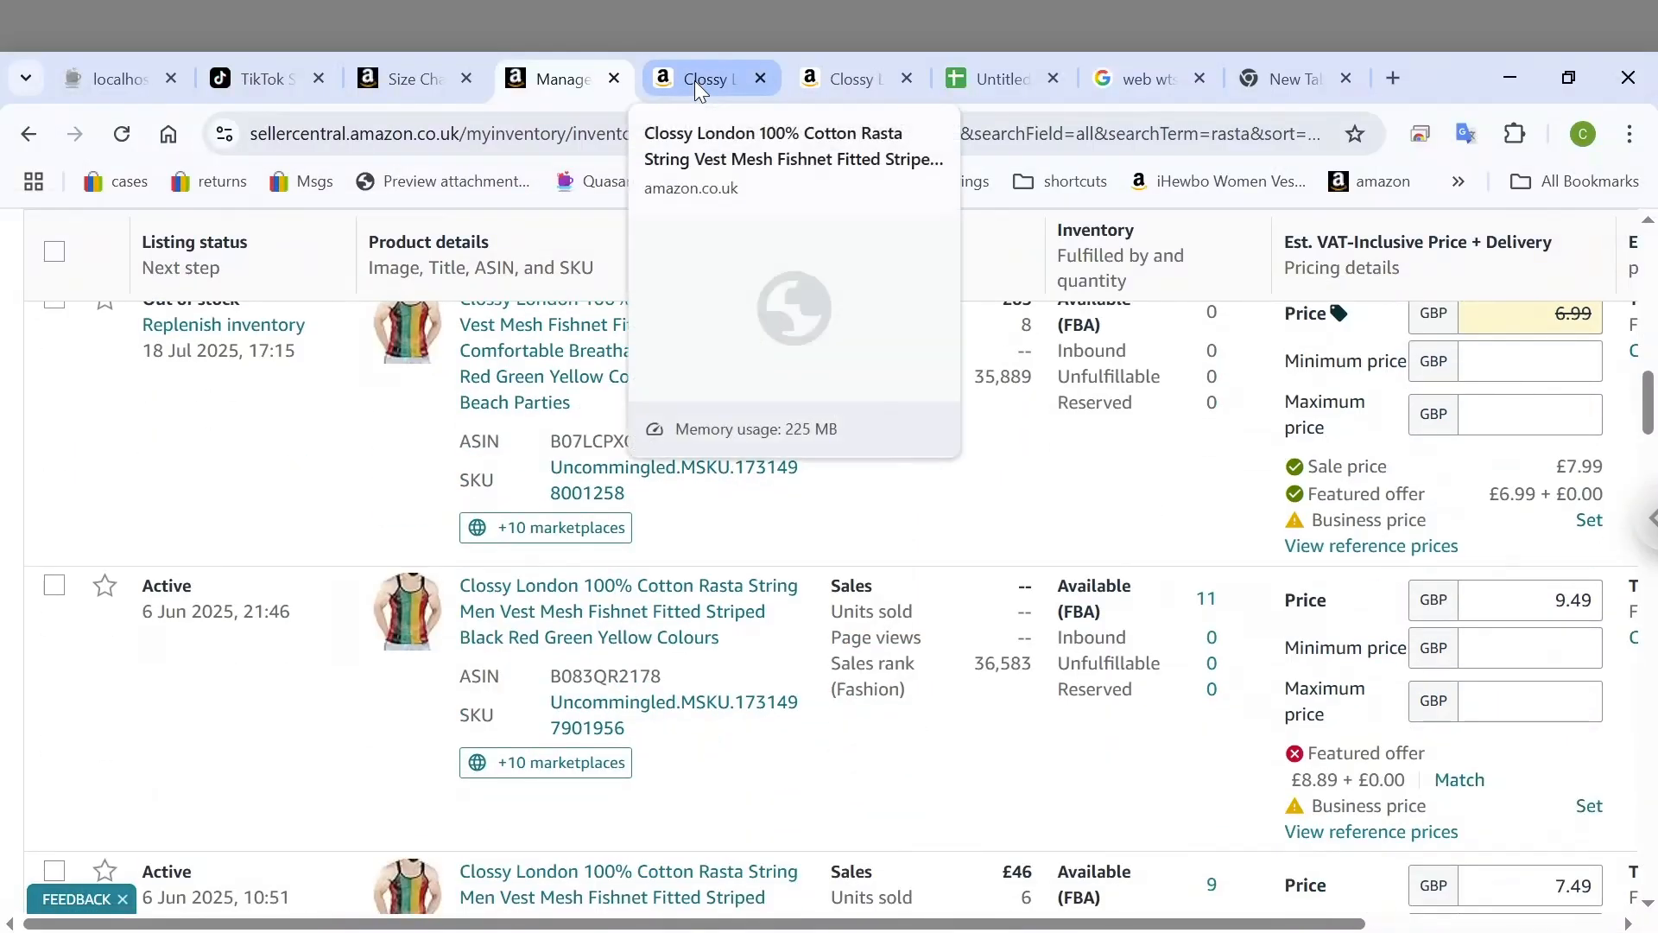
pyautogui.click(694, 80)
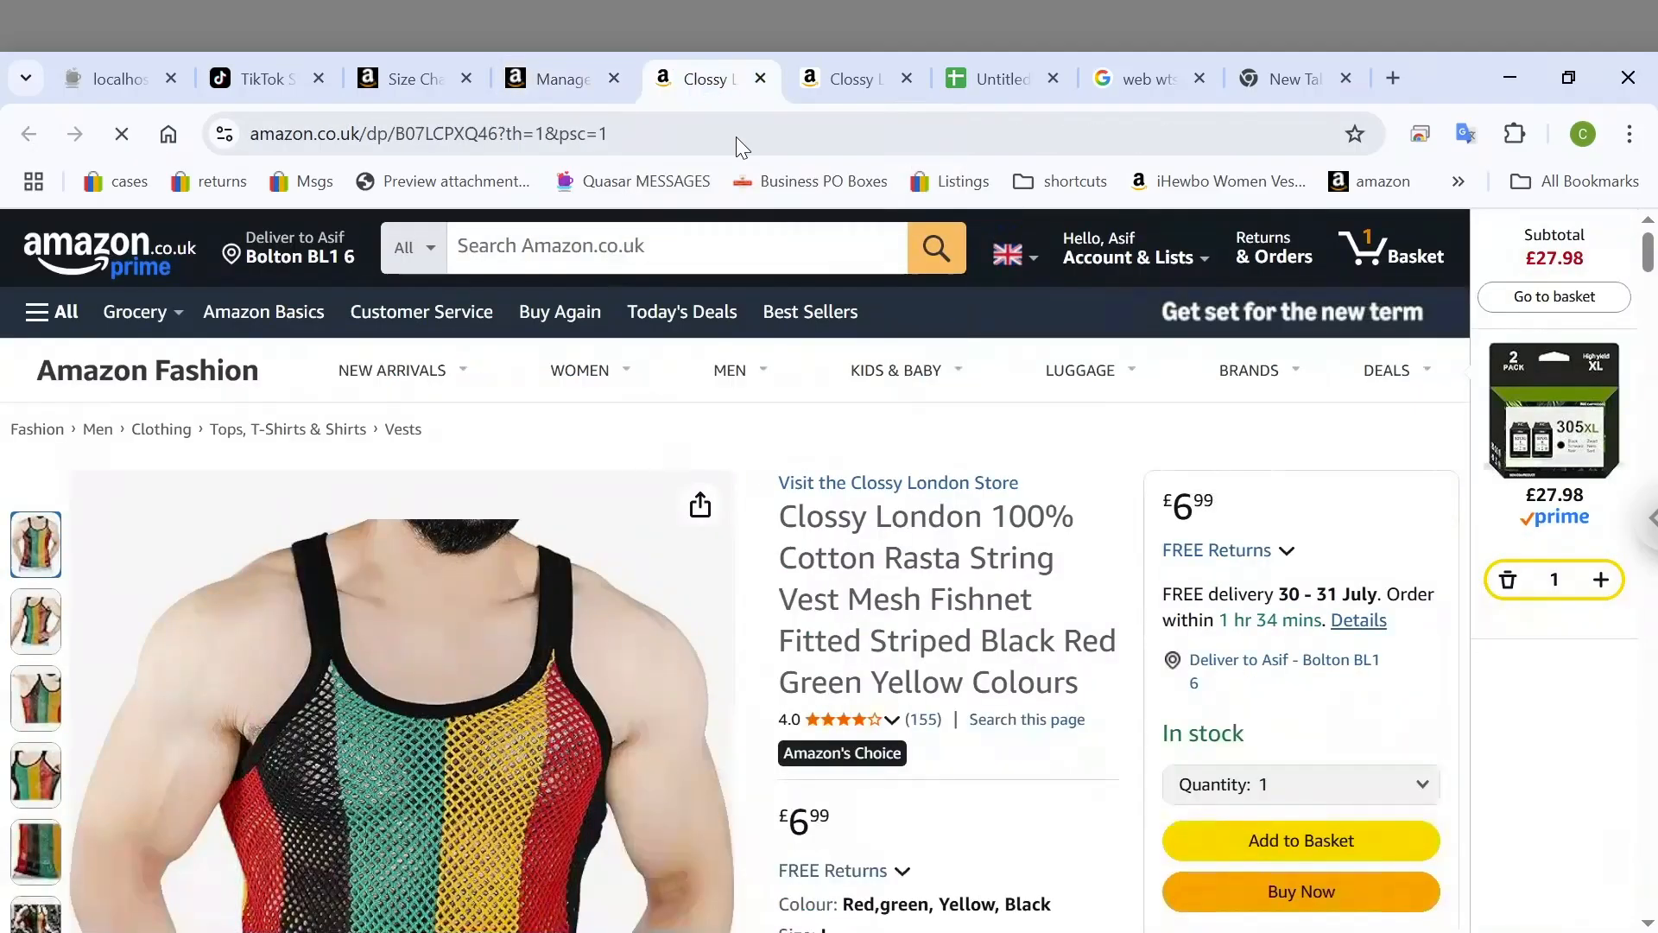
# Copy ASIN B07LCPXQ46 from the vest's amazon.co.uk page address and search for its UK size chart template in Seller Central
pyautogui.scroll(-6, 1023, 635)
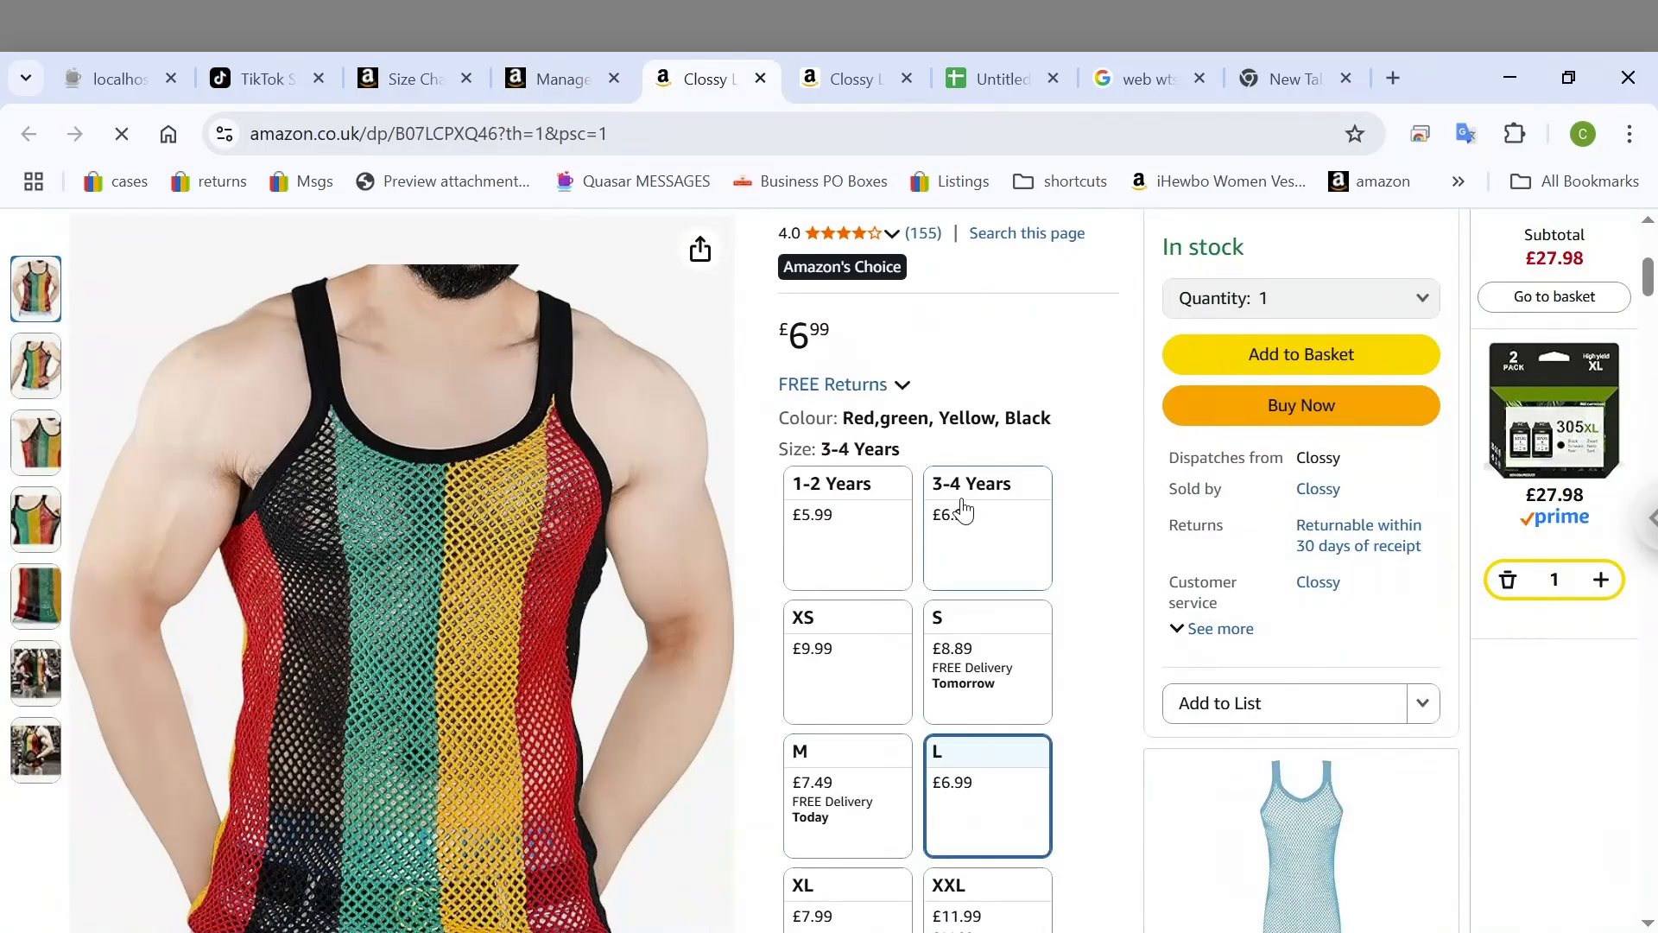
pyautogui.doubleClick(456, 136)
pyautogui.hotkey('ctrl', 'c')
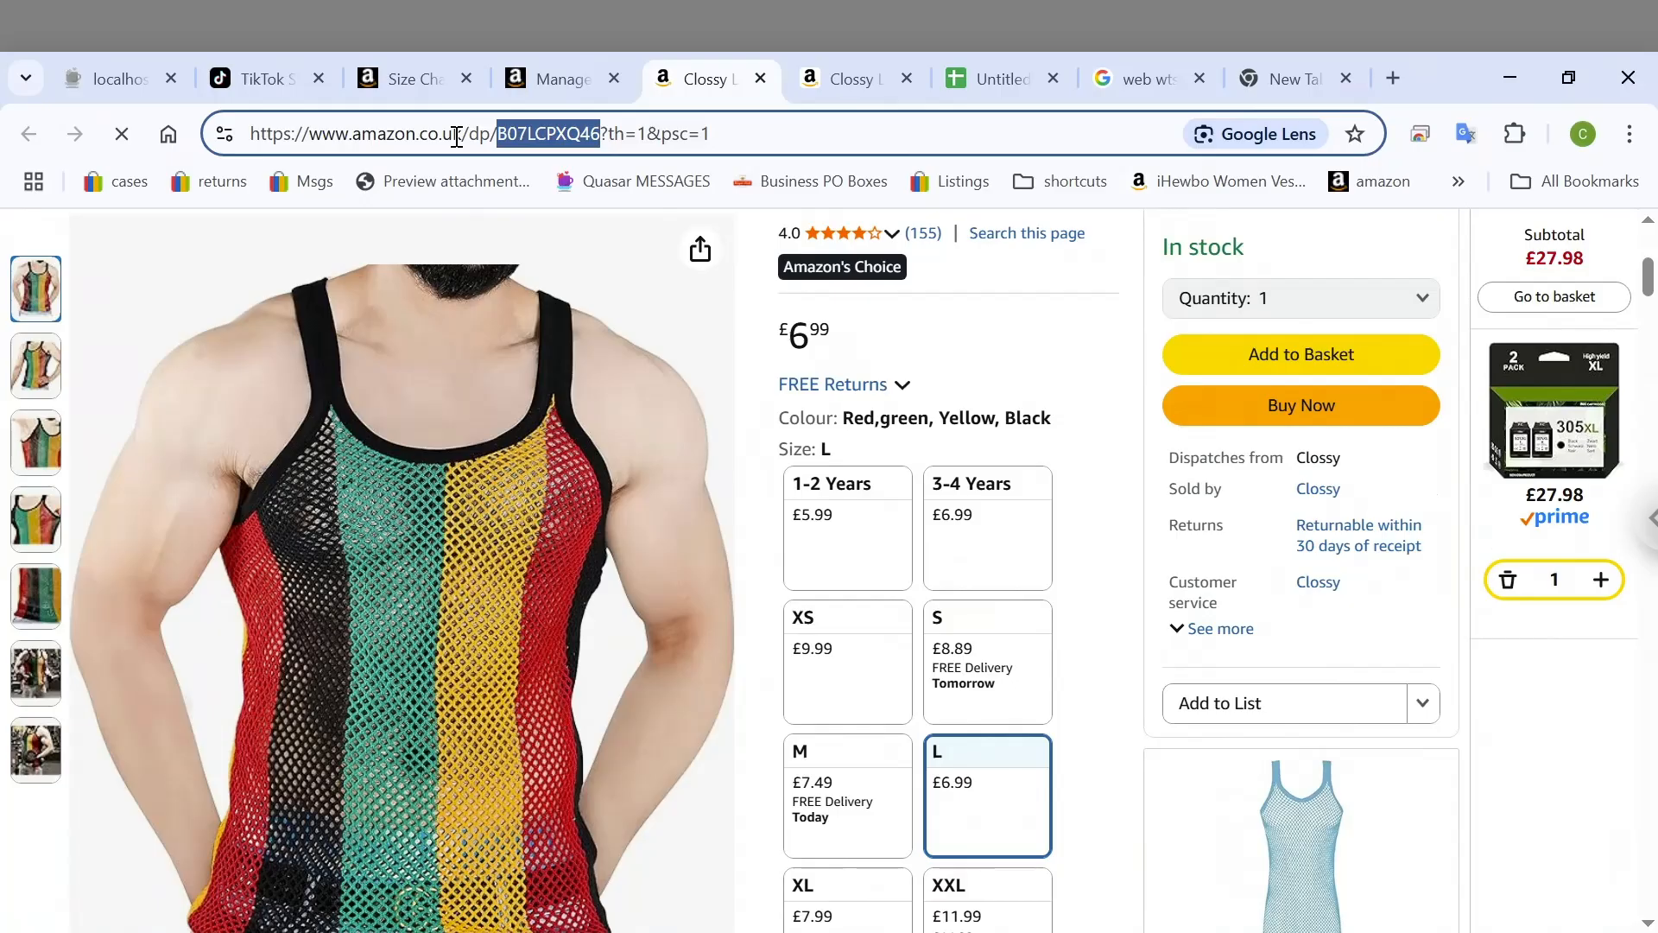
pyautogui.click(556, 78)
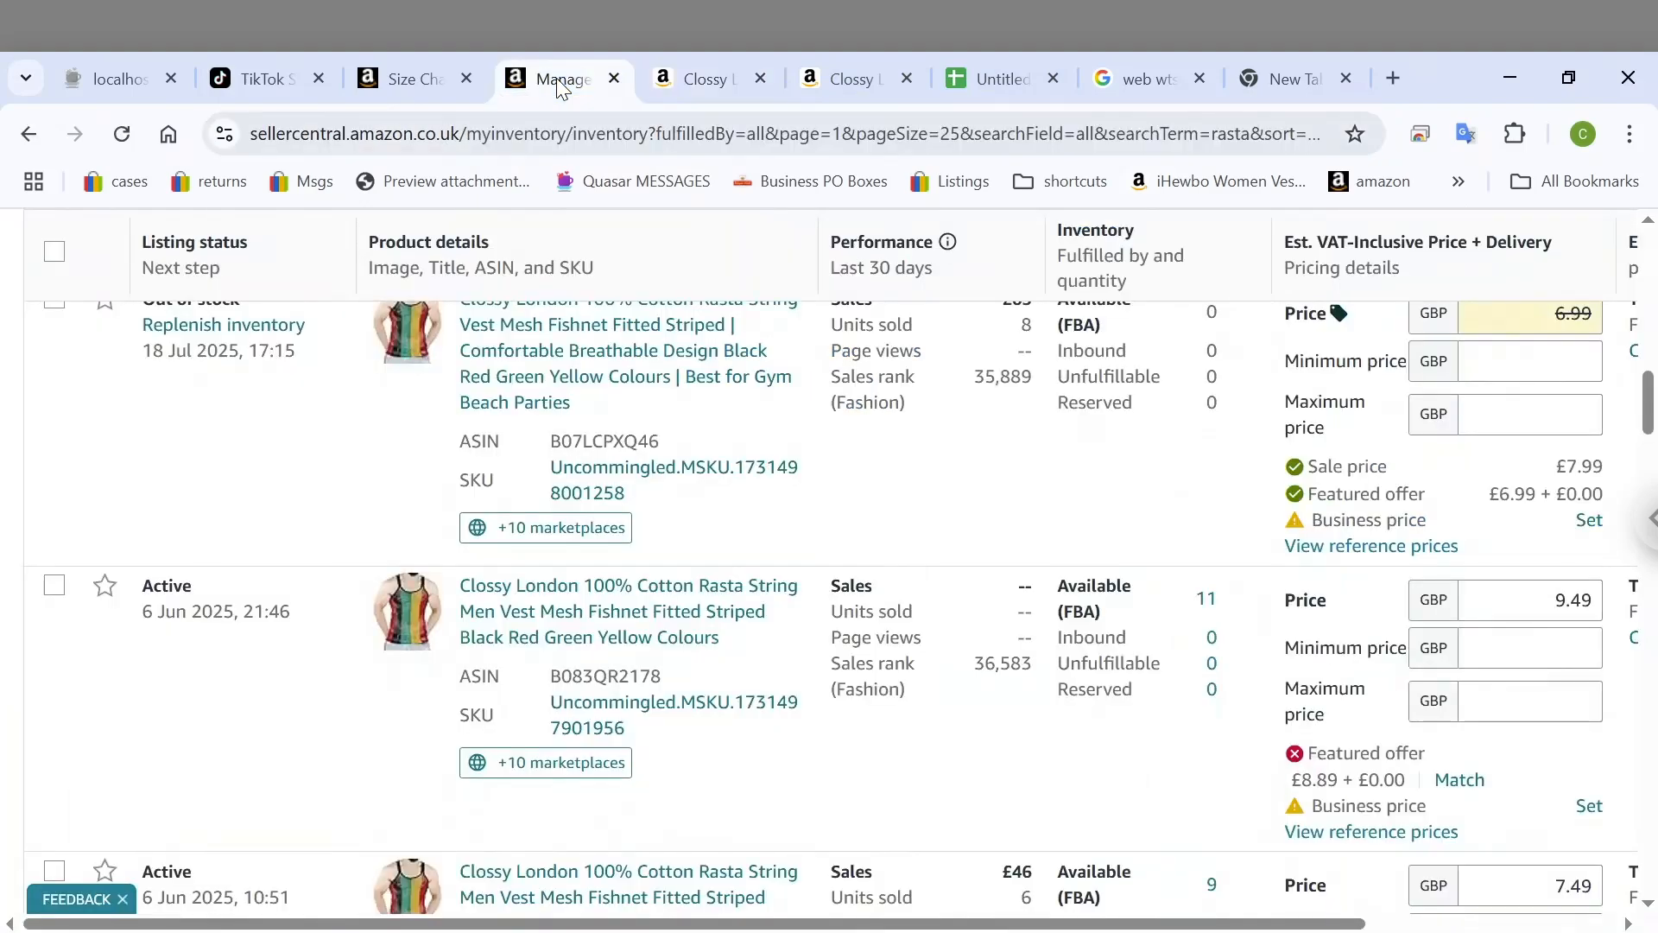
pyautogui.click(371, 73)
pyautogui.click(620, 567)
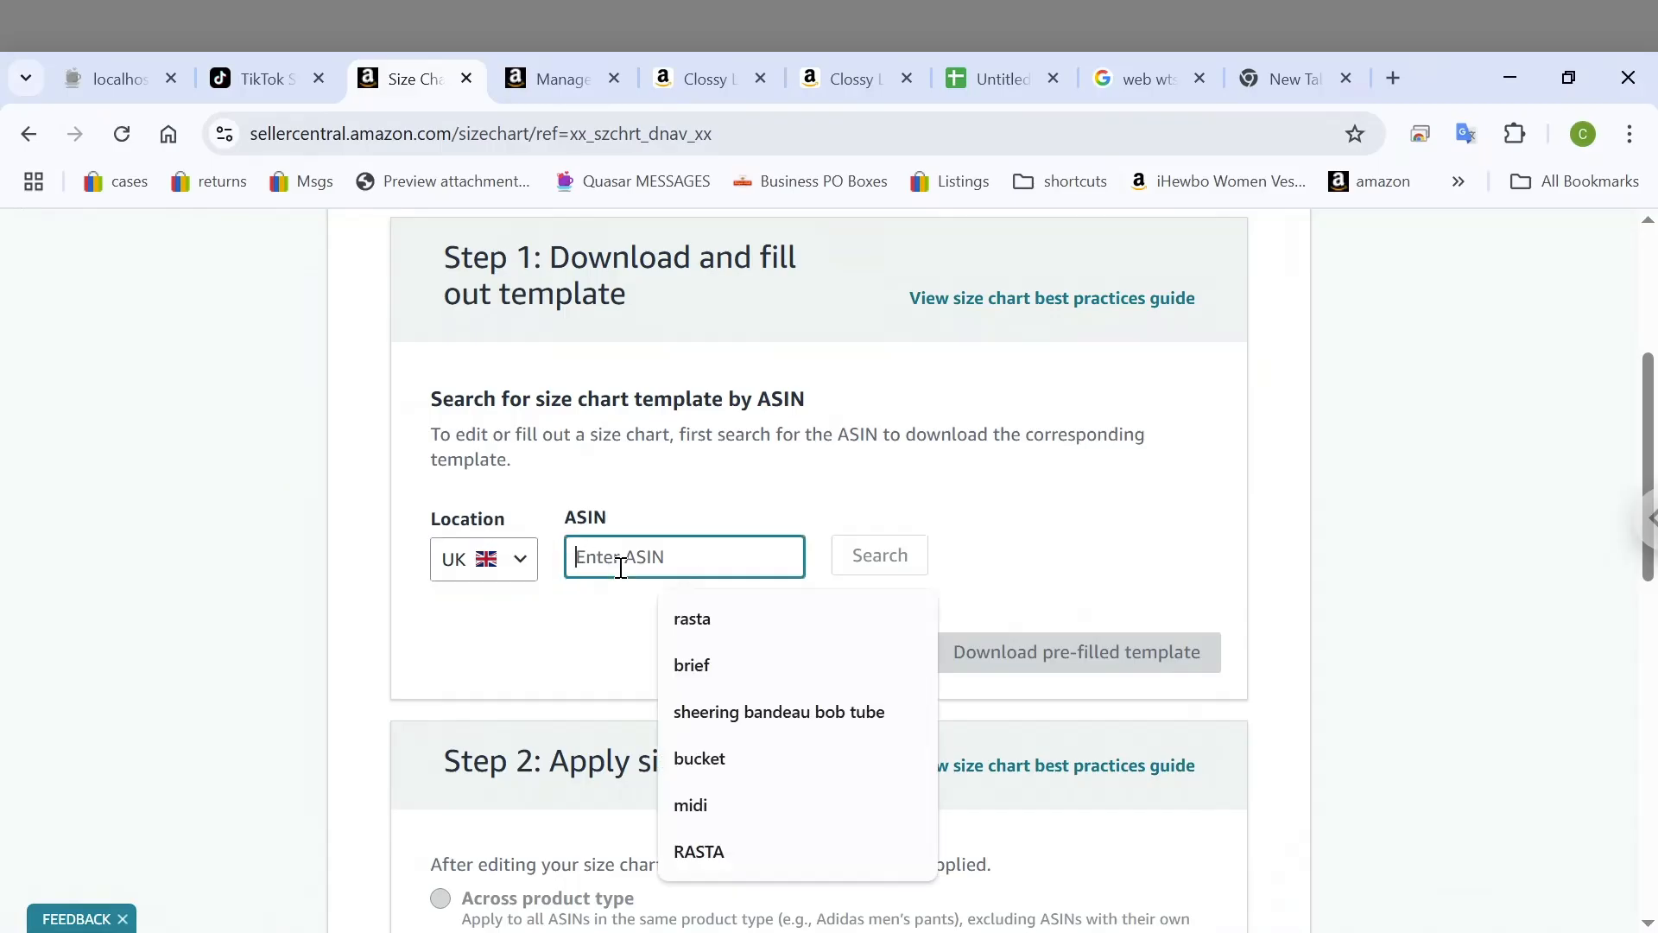
pyautogui.hotkey('ctrl', 'v')
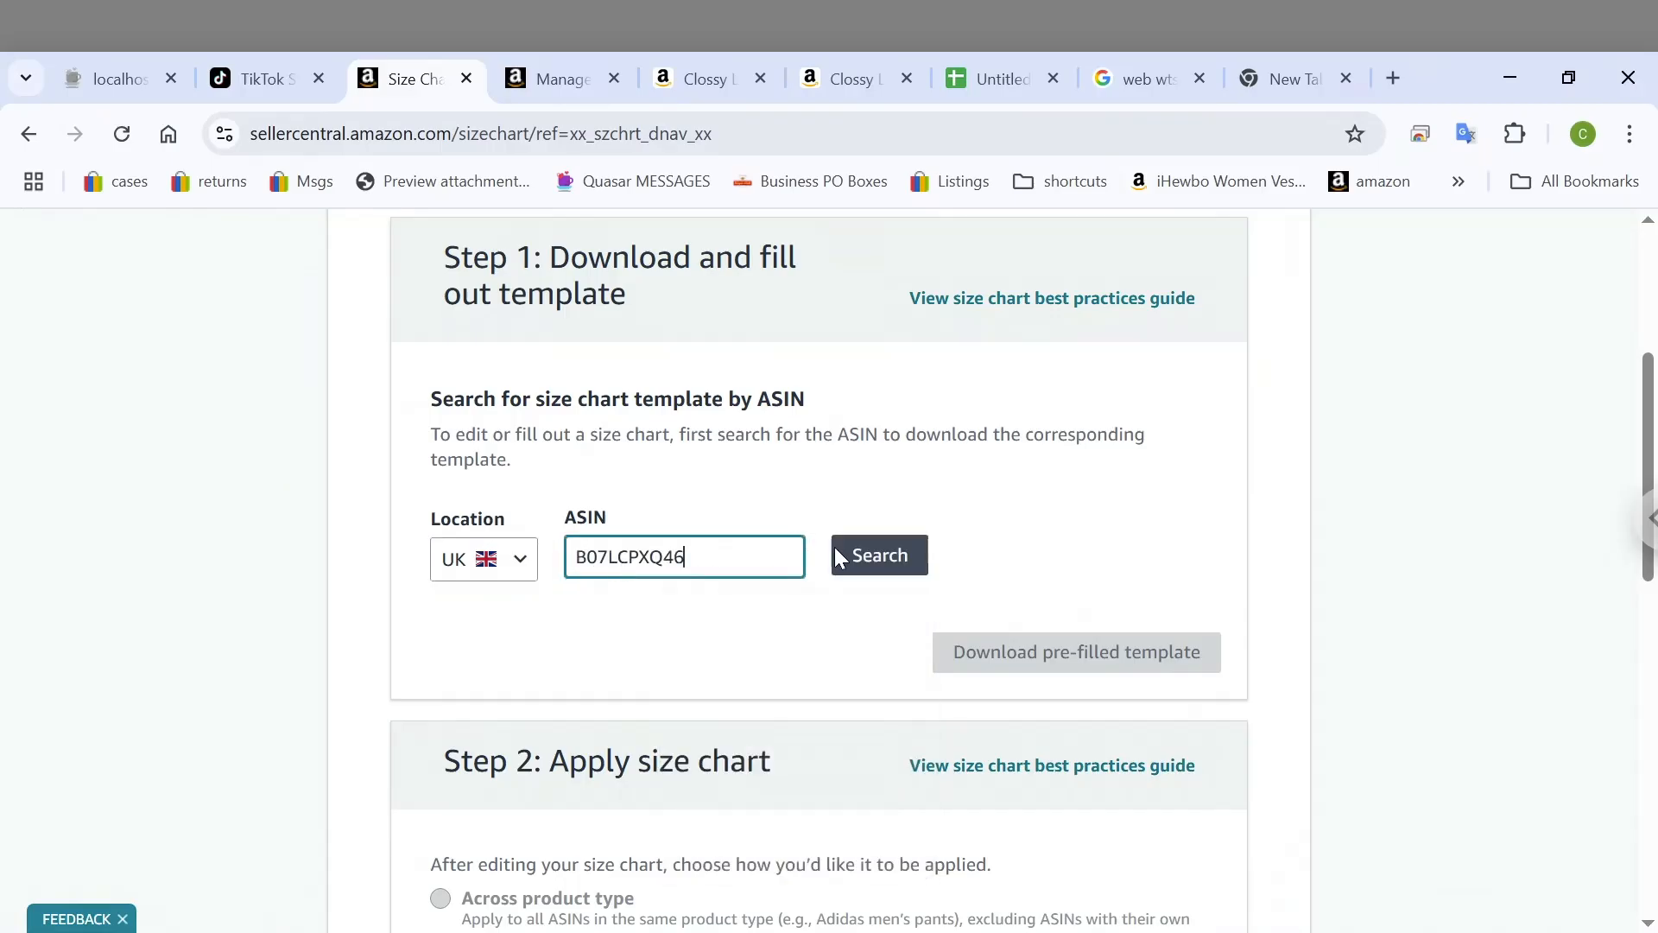
pyautogui.click(859, 555)
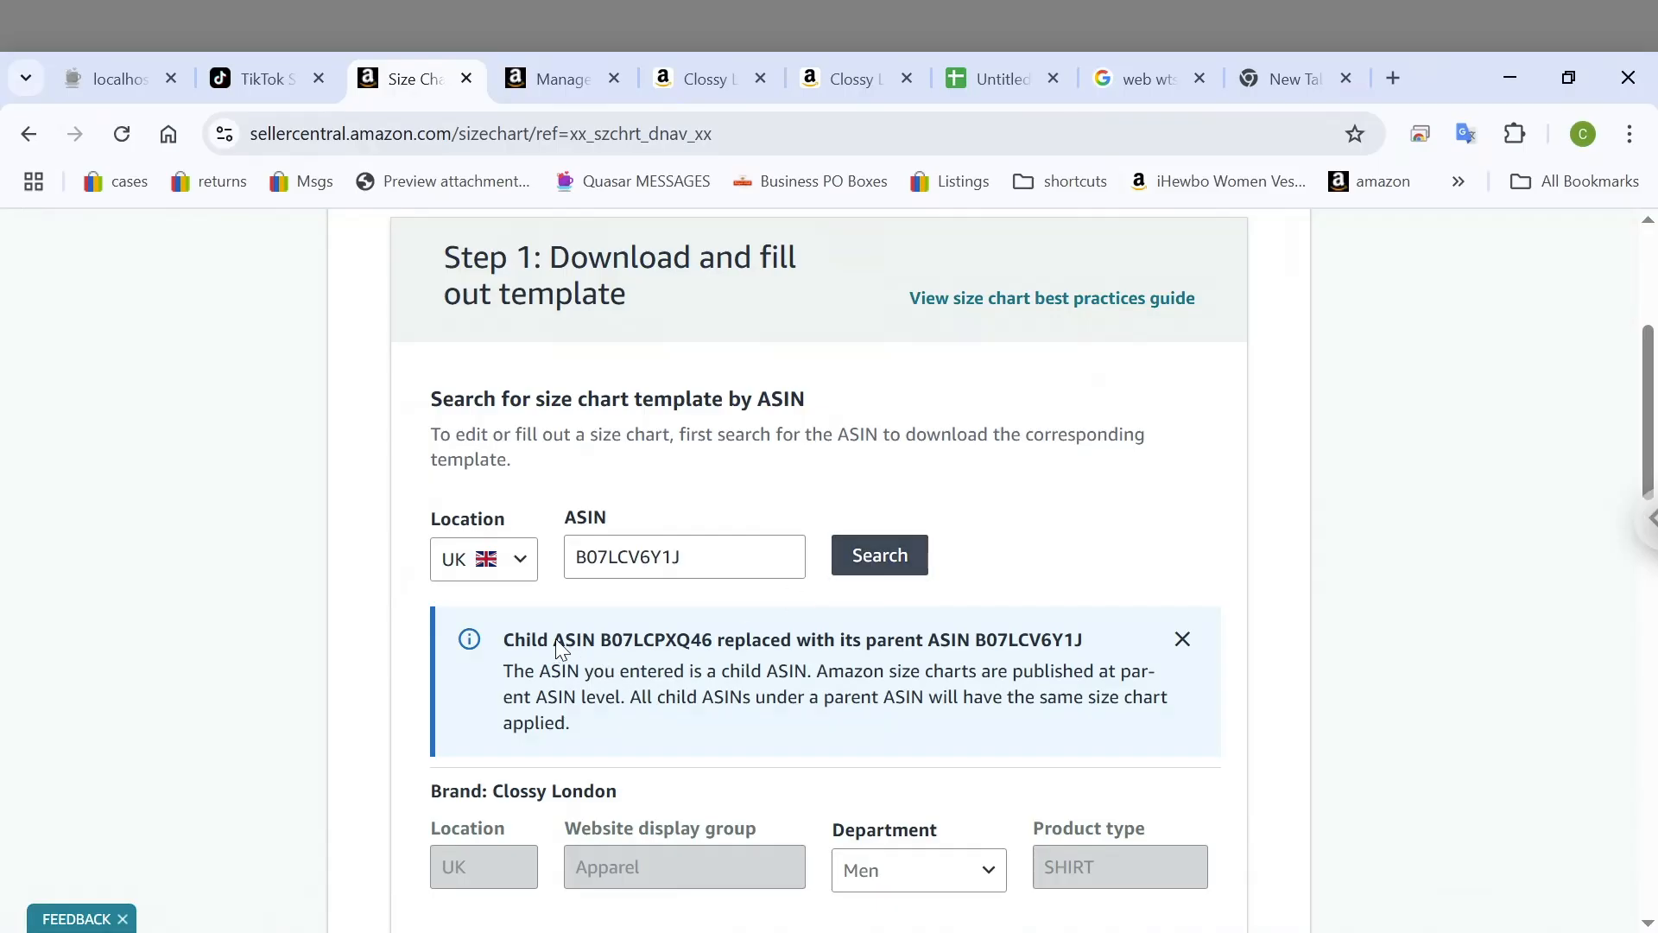
# Read the notice about the child ASIN and its parent ASIN below the template search
pyautogui.moveTo(539, 635); pyautogui.dragTo(703, 634)
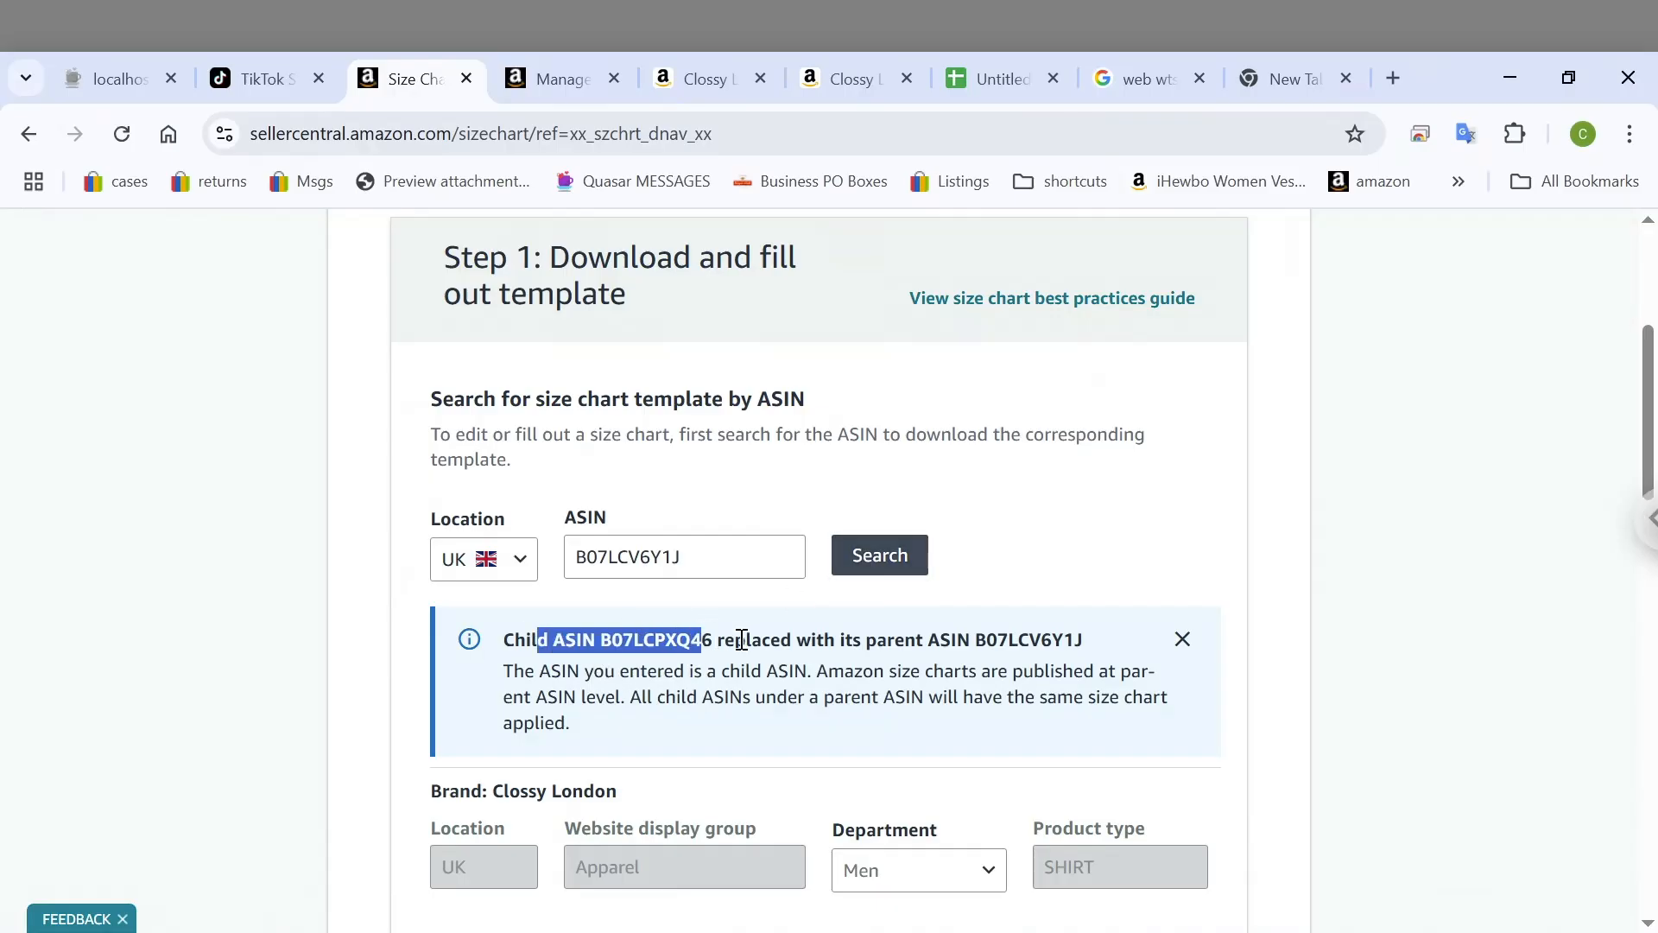
pyautogui.moveTo(973, 642); pyautogui.dragTo(1059, 646)
pyautogui.scroll(-1, 1059, 646)
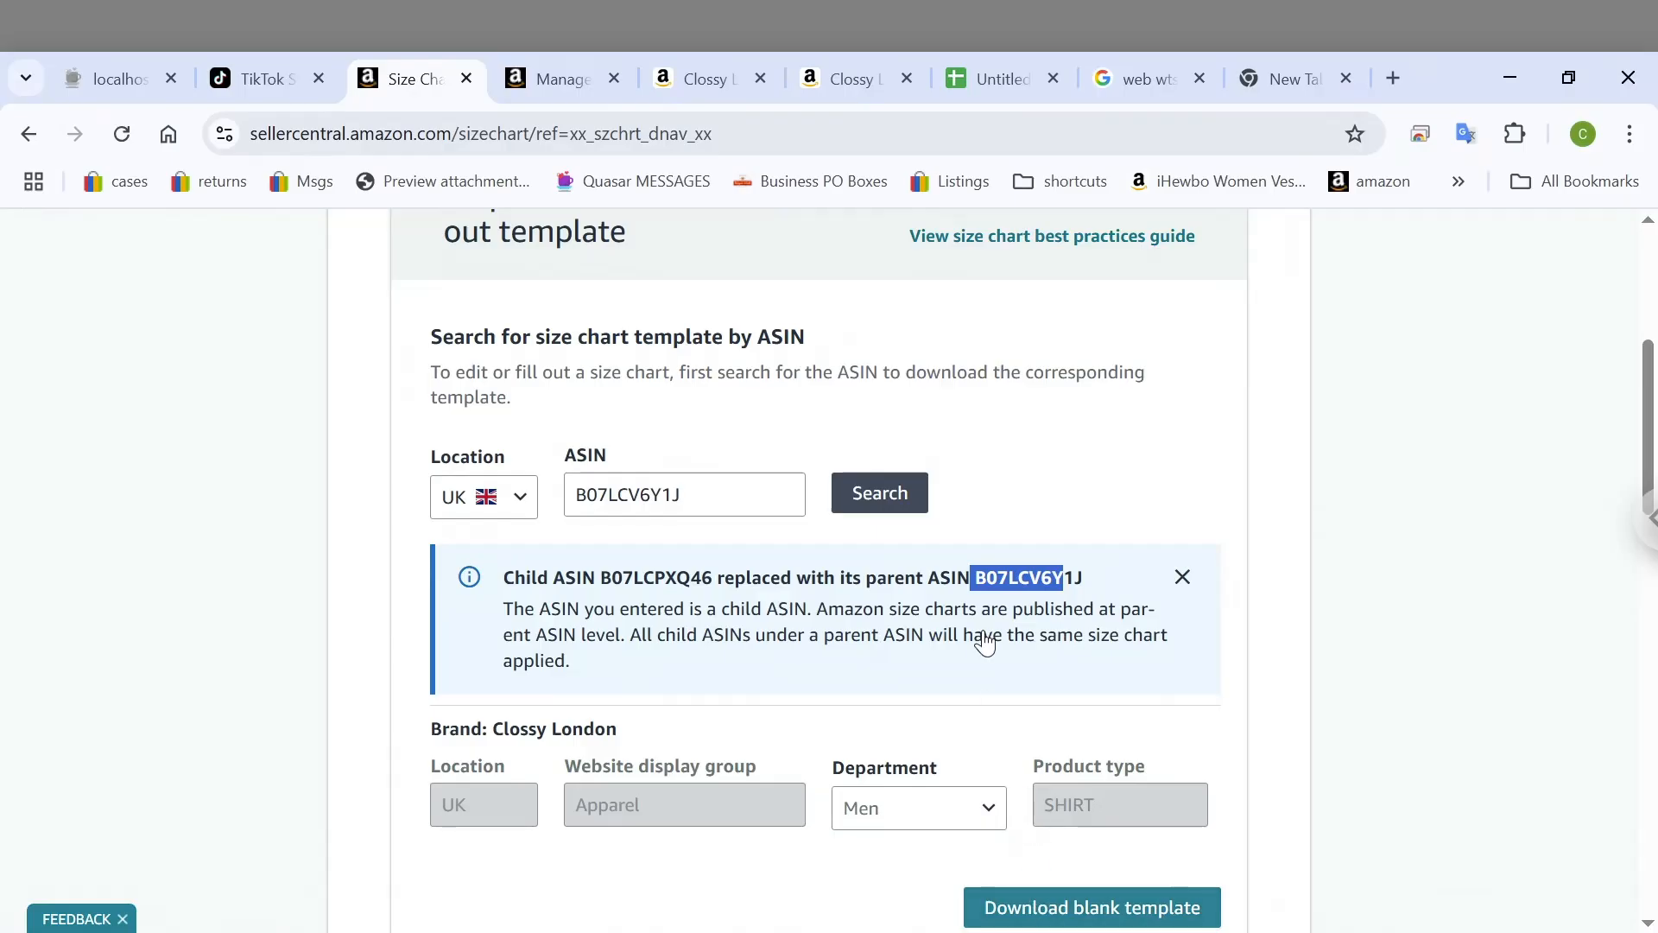
# Open the size chart best practices guide and read through its sample chart and the title and subtitle sections
pyautogui.scroll(2, 1000, 568)
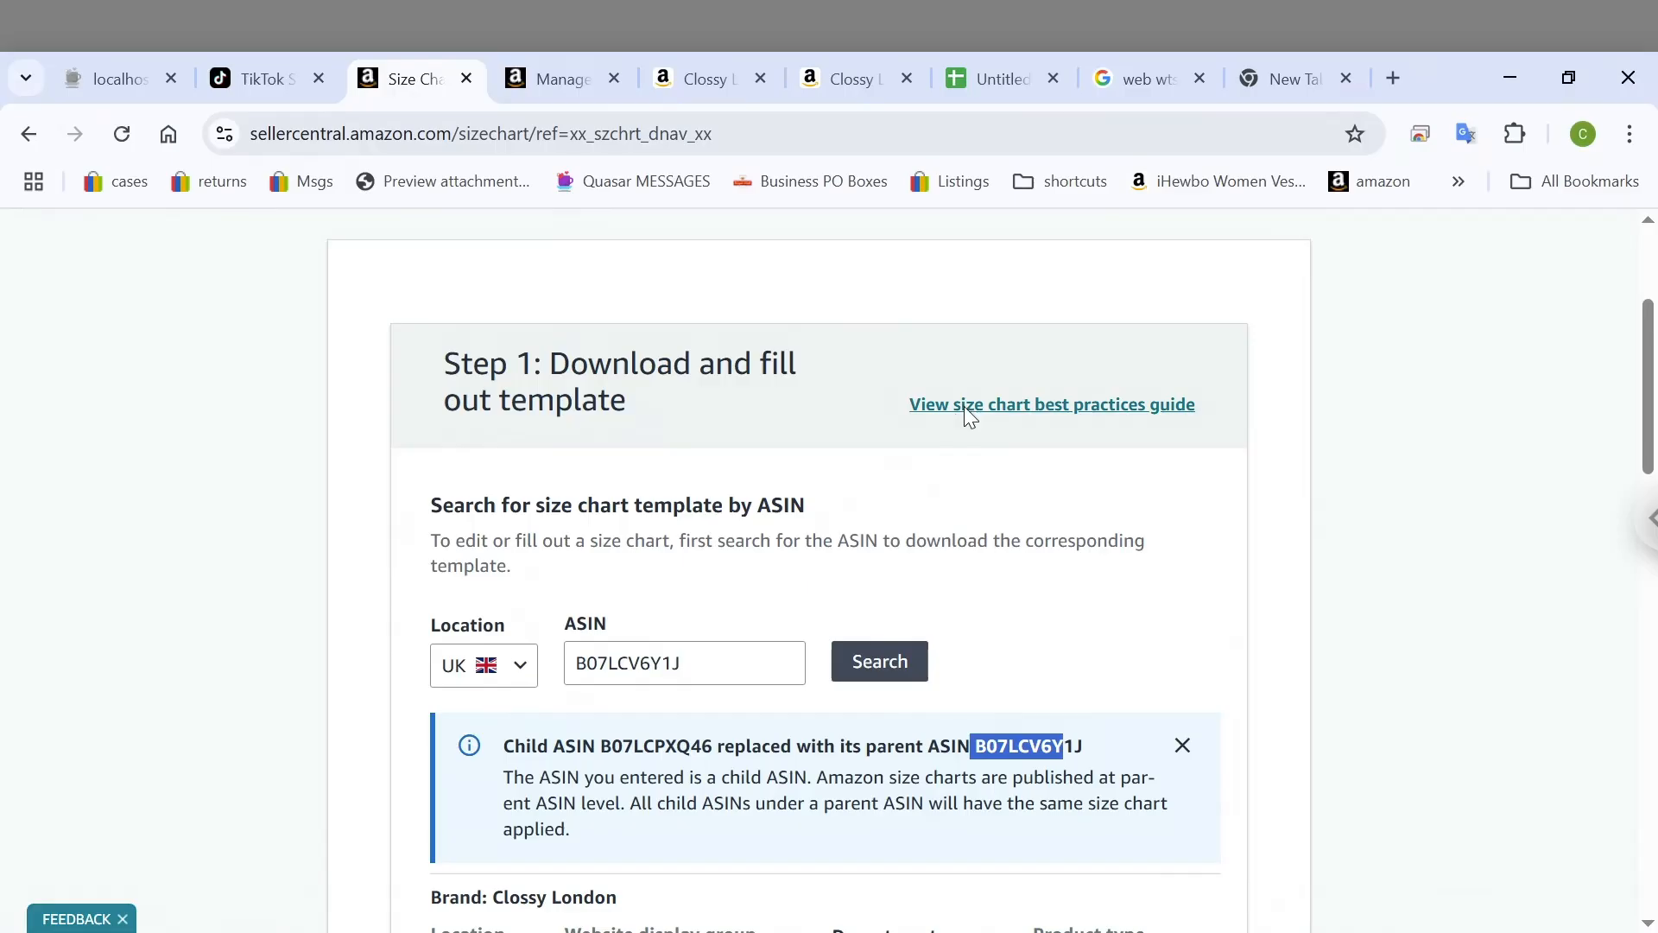
pyautogui.click(965, 412)
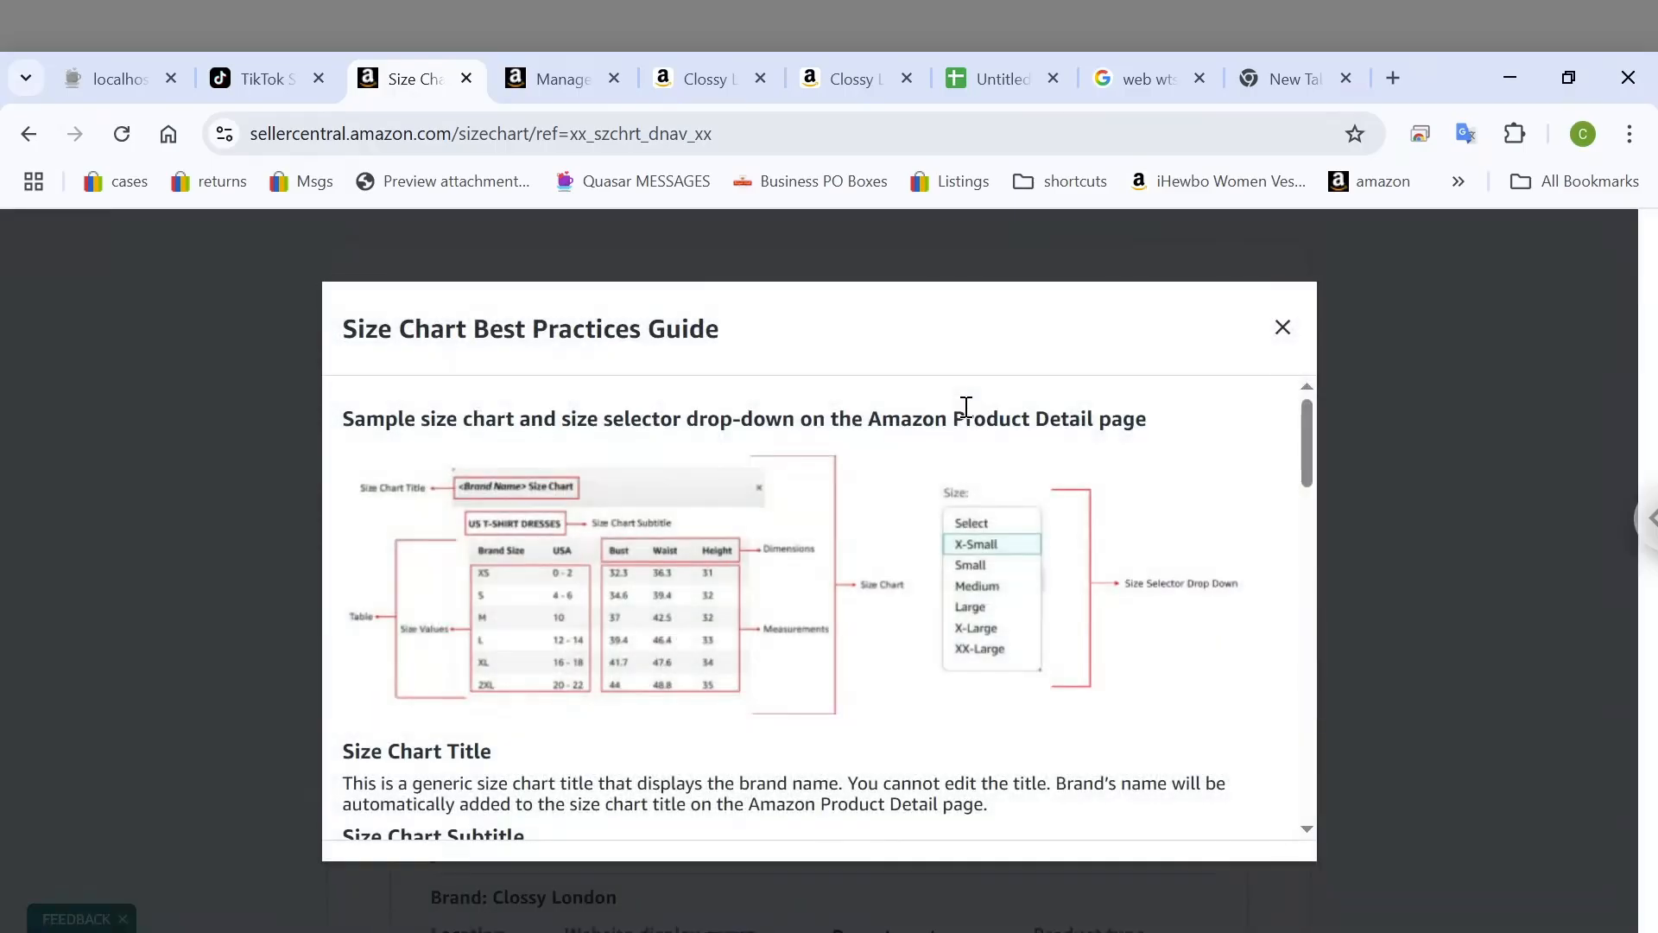
pyautogui.scroll(-2, 958, 409)
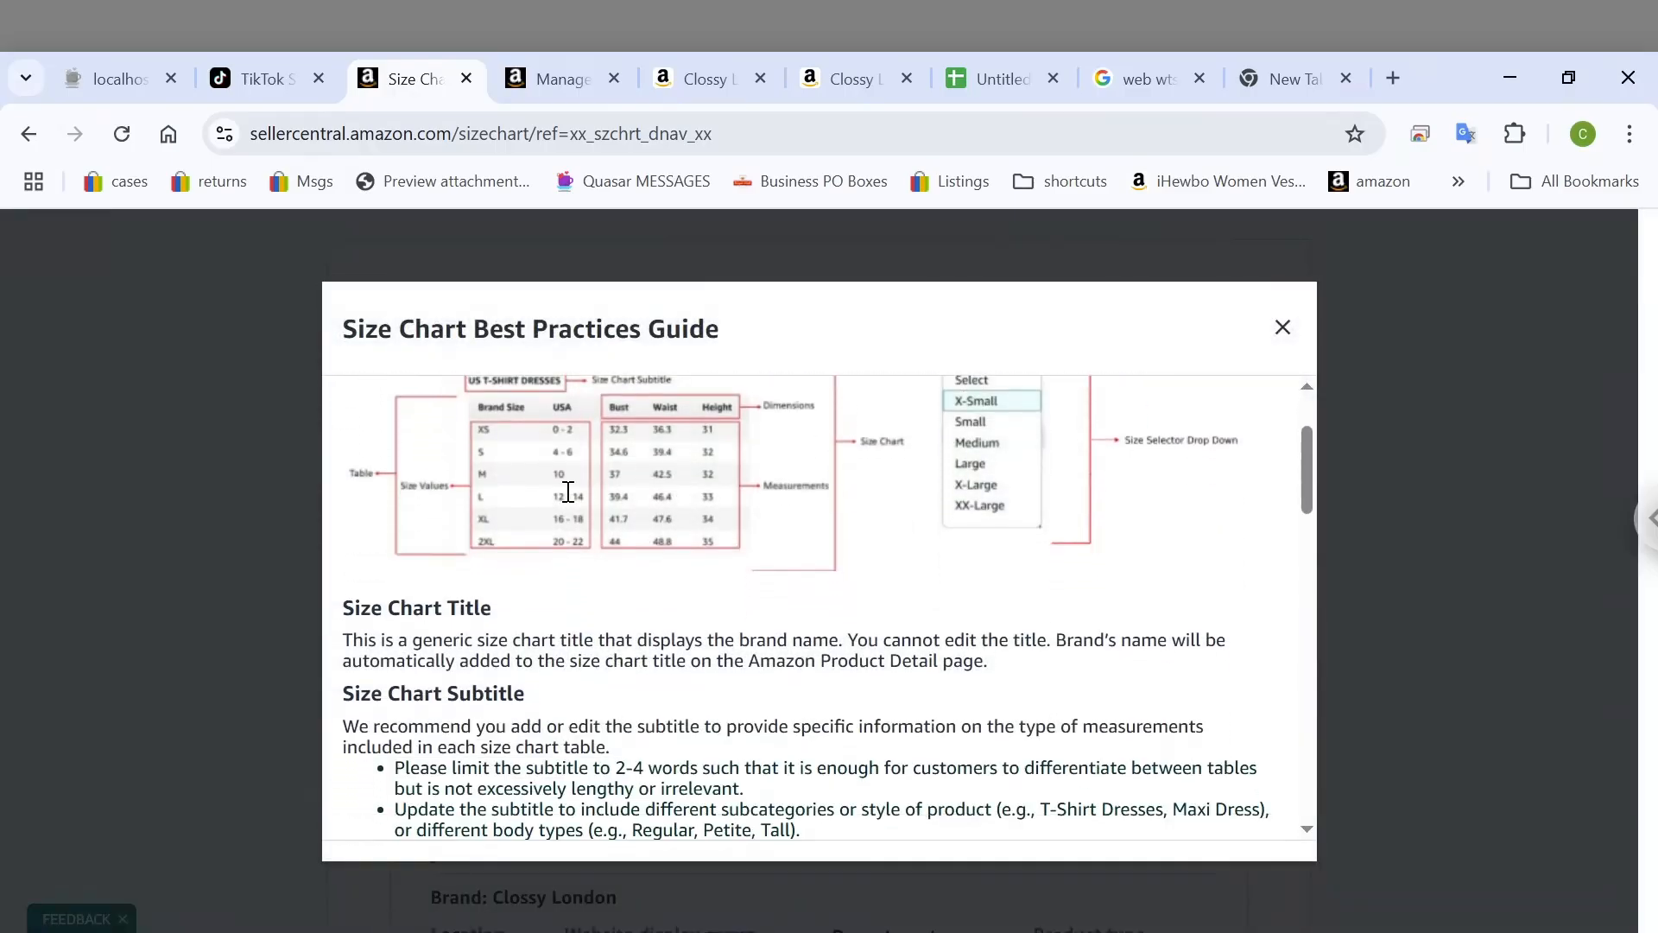
pyautogui.scroll(-1, 568, 490)
pyautogui.moveTo(356, 559); pyautogui.dragTo(450, 596)
pyautogui.moveTo(399, 644); pyautogui.dragTo(678, 717)
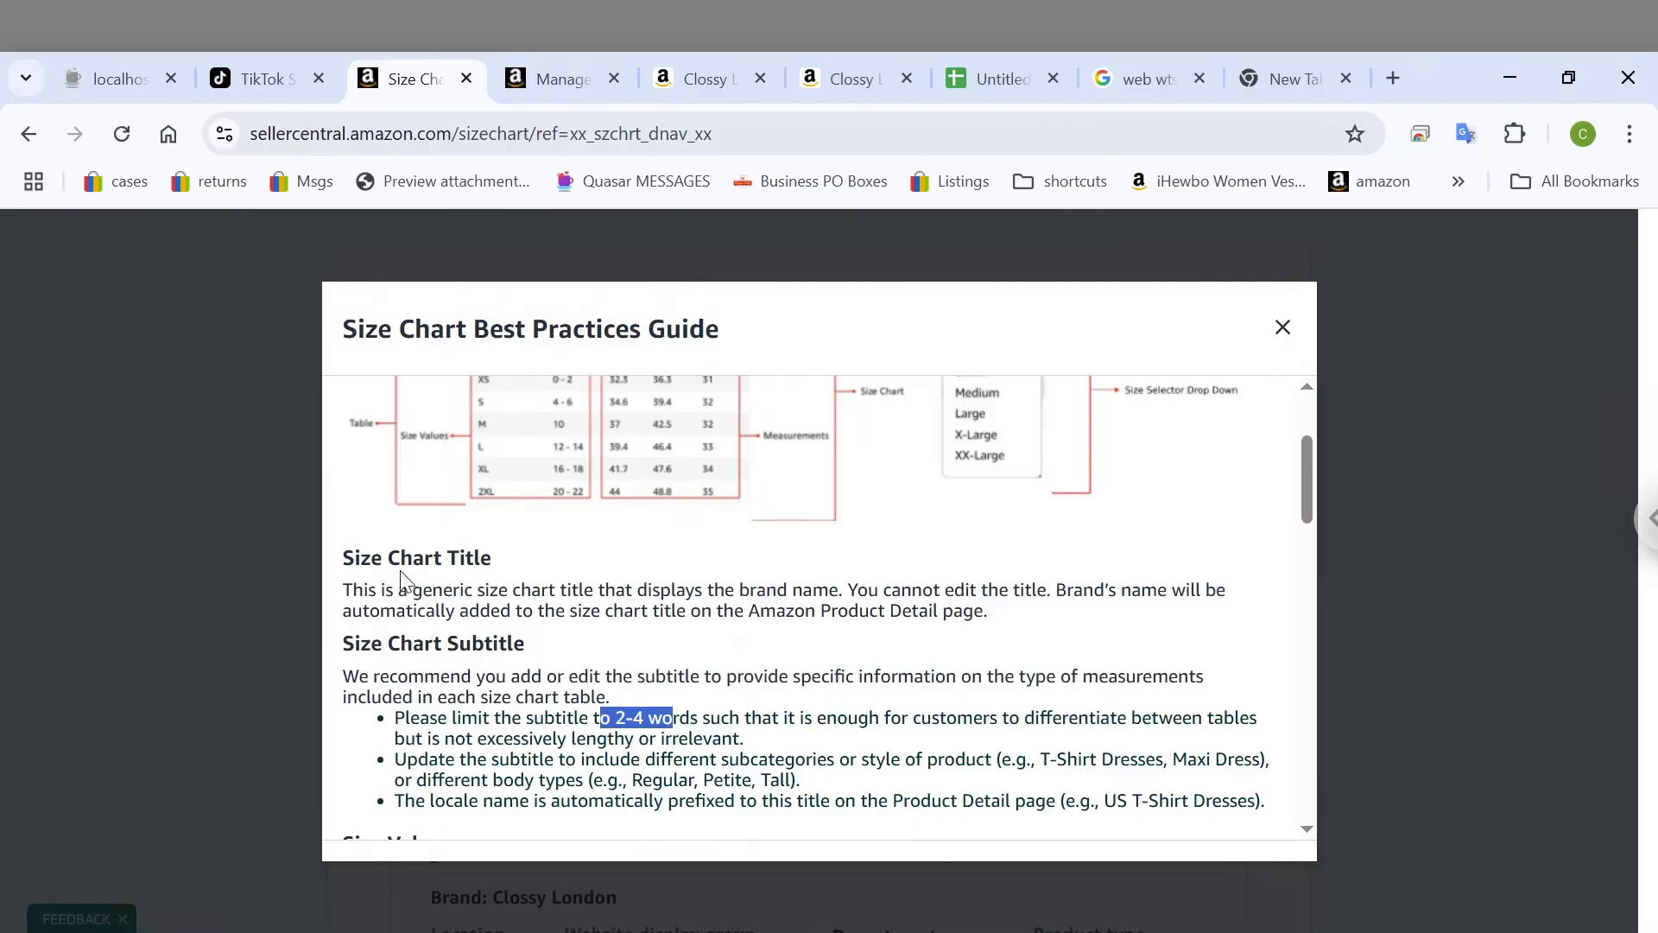
# Compare the guide's Size Chart Title rule with the title and subtitle in the sample size chart
pyautogui.scroll(1, 422, 578)
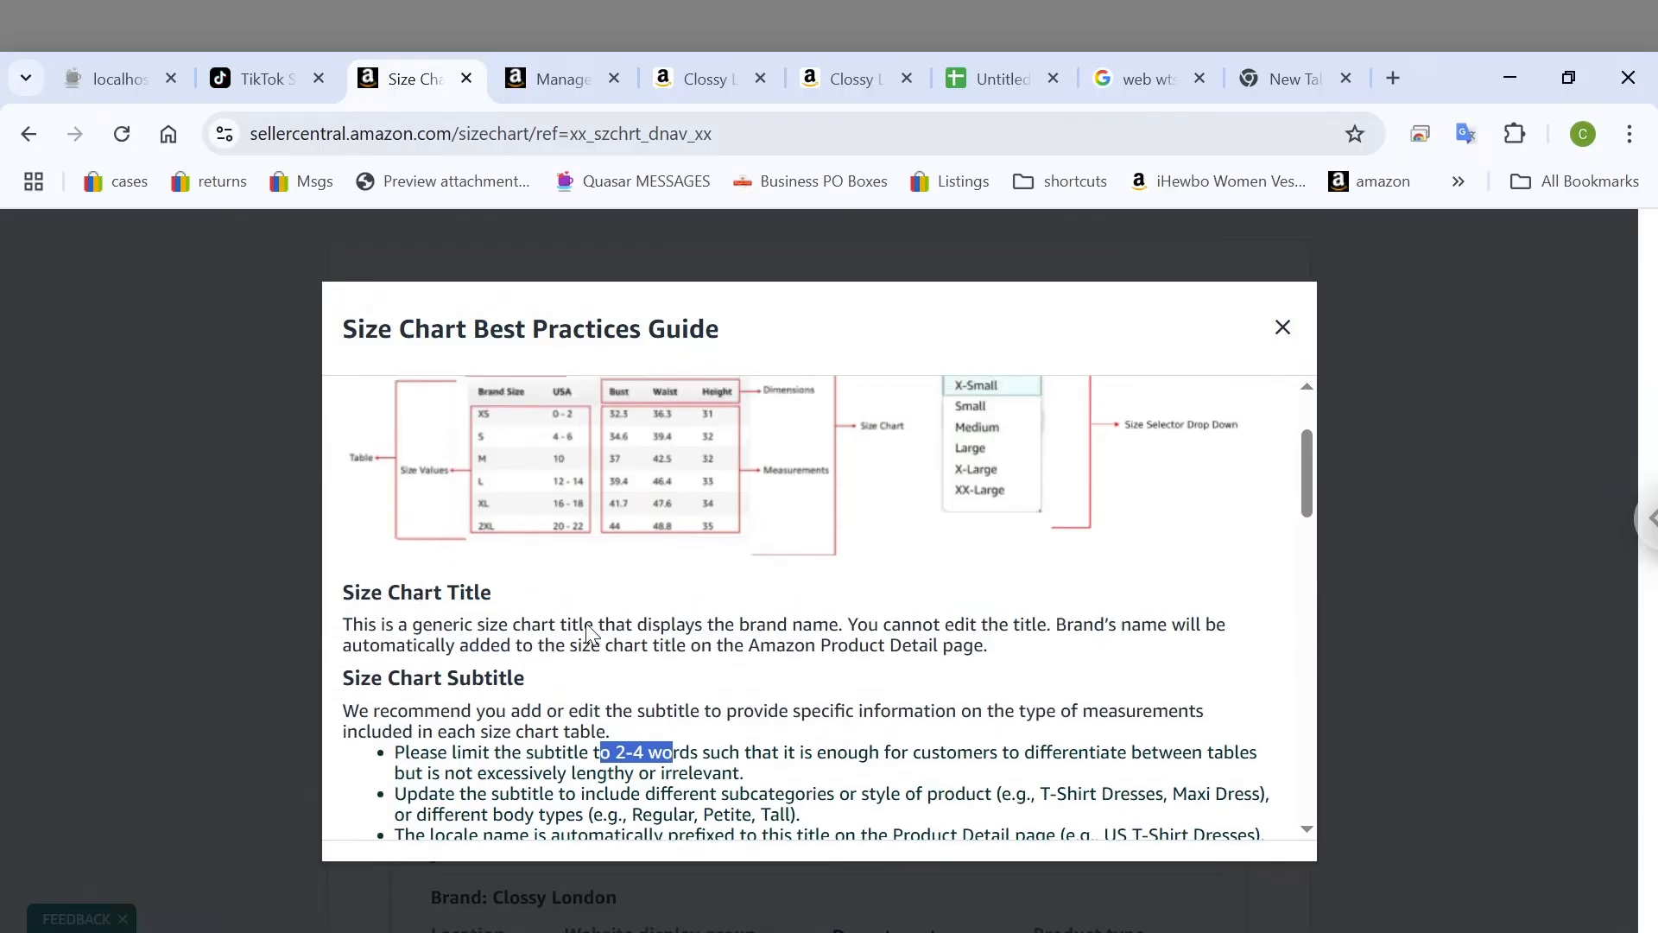
pyautogui.scroll(2, 628, 616)
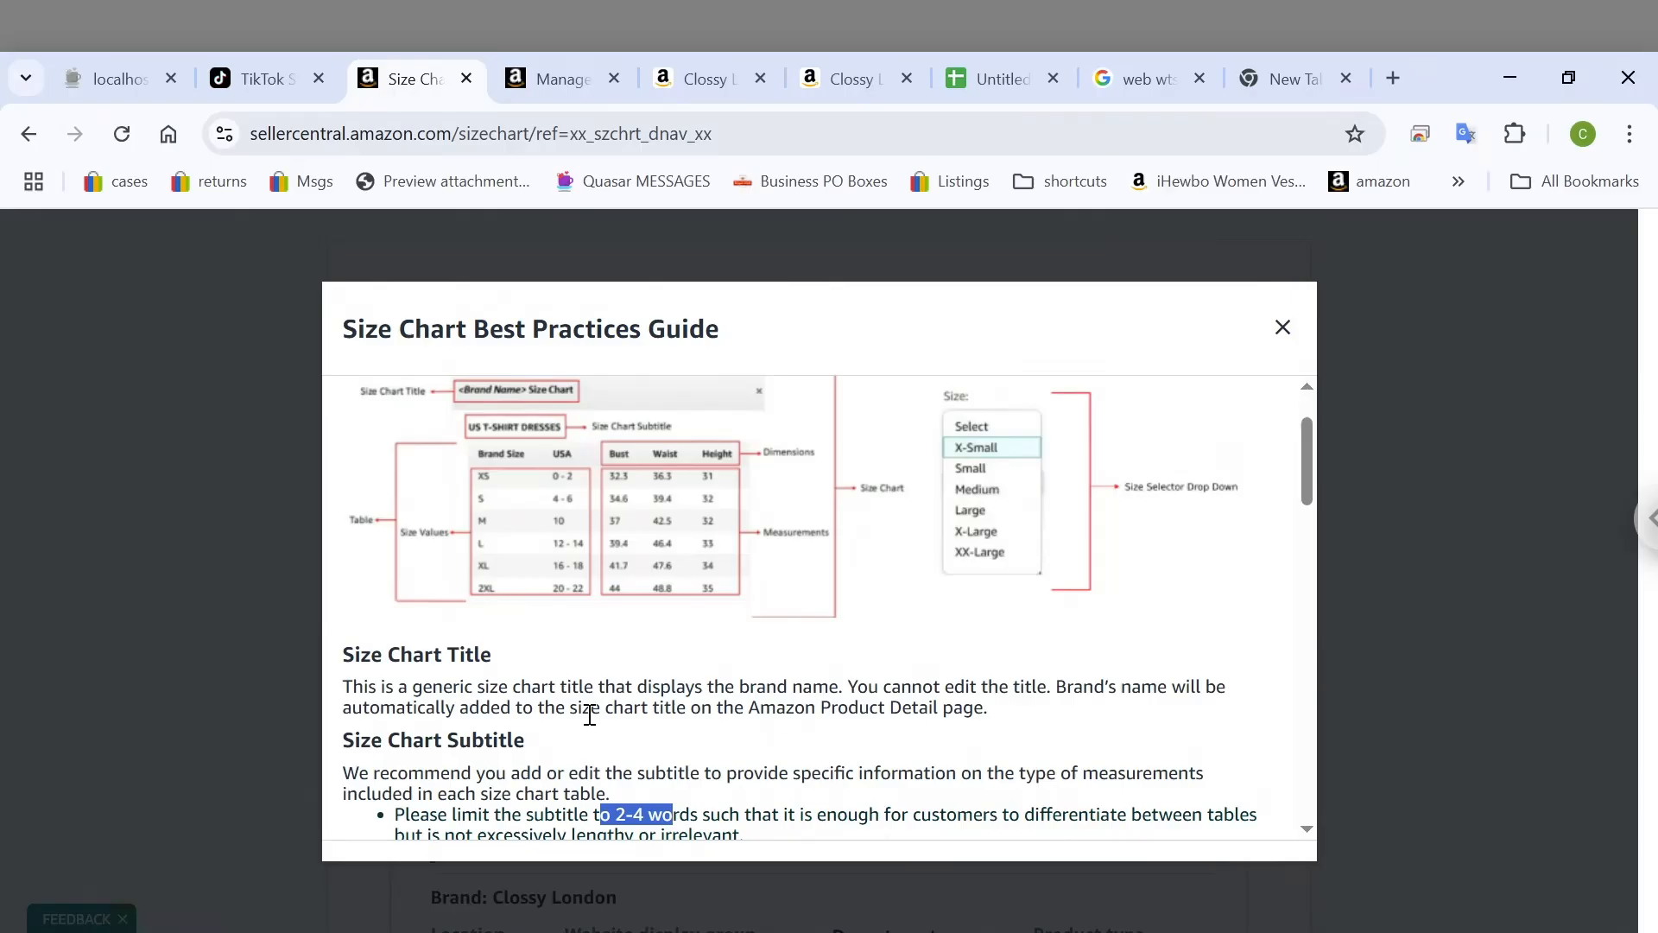
pyautogui.moveTo(502, 706); pyautogui.dragTo(937, 708)
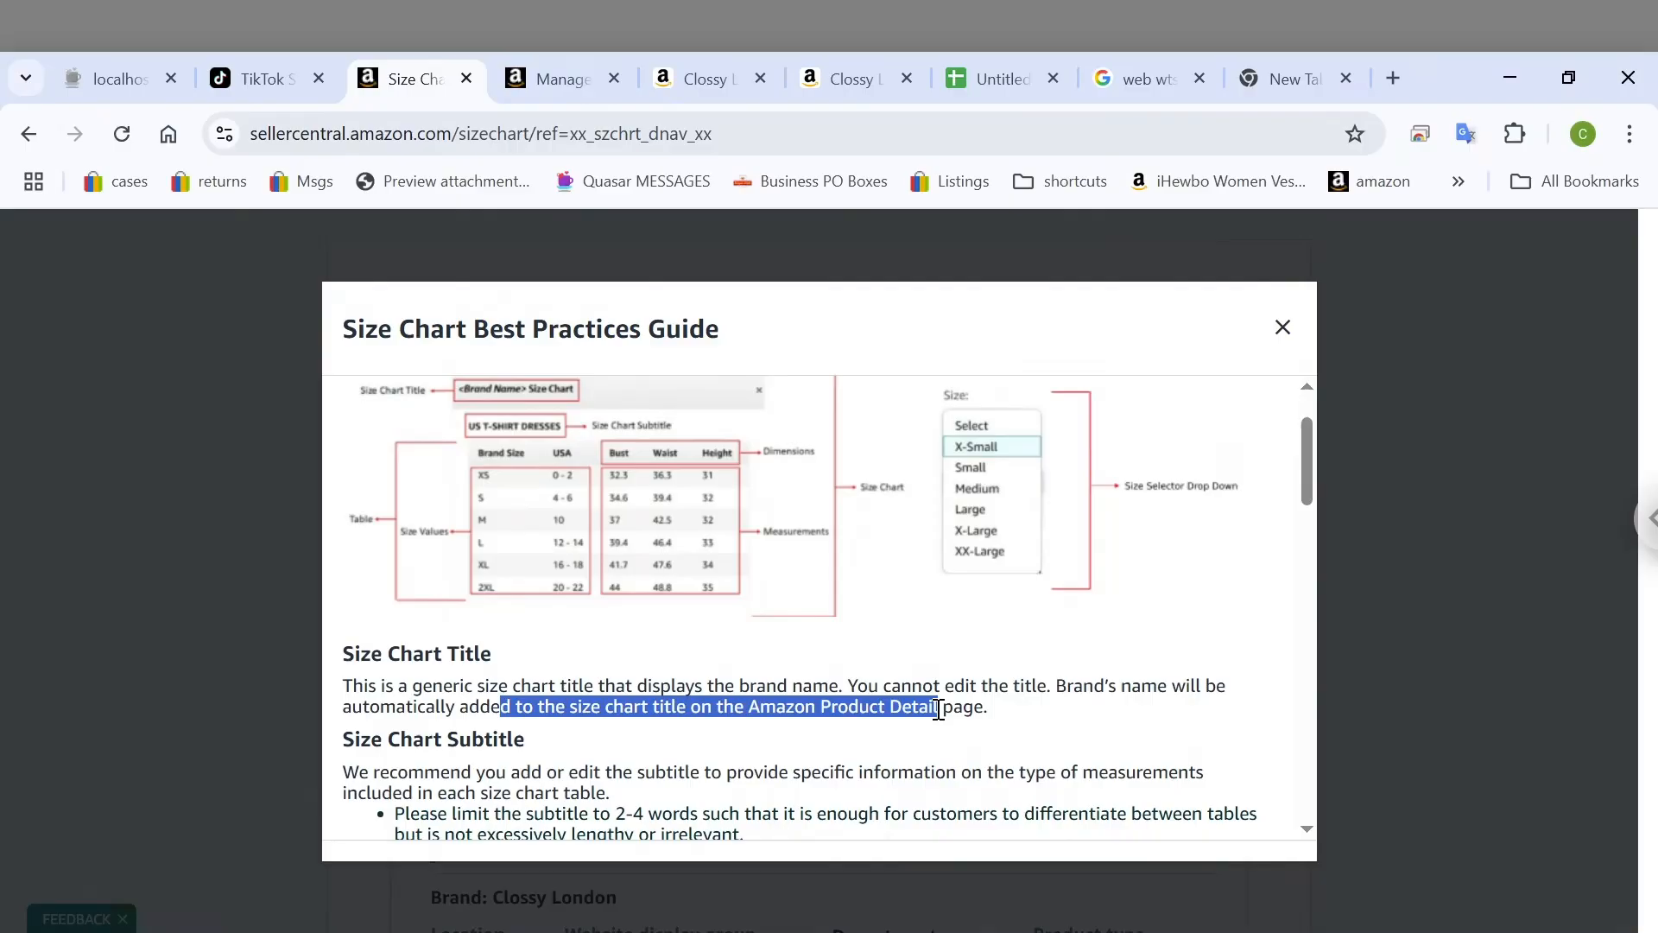
pyautogui.scroll(1, 936, 707)
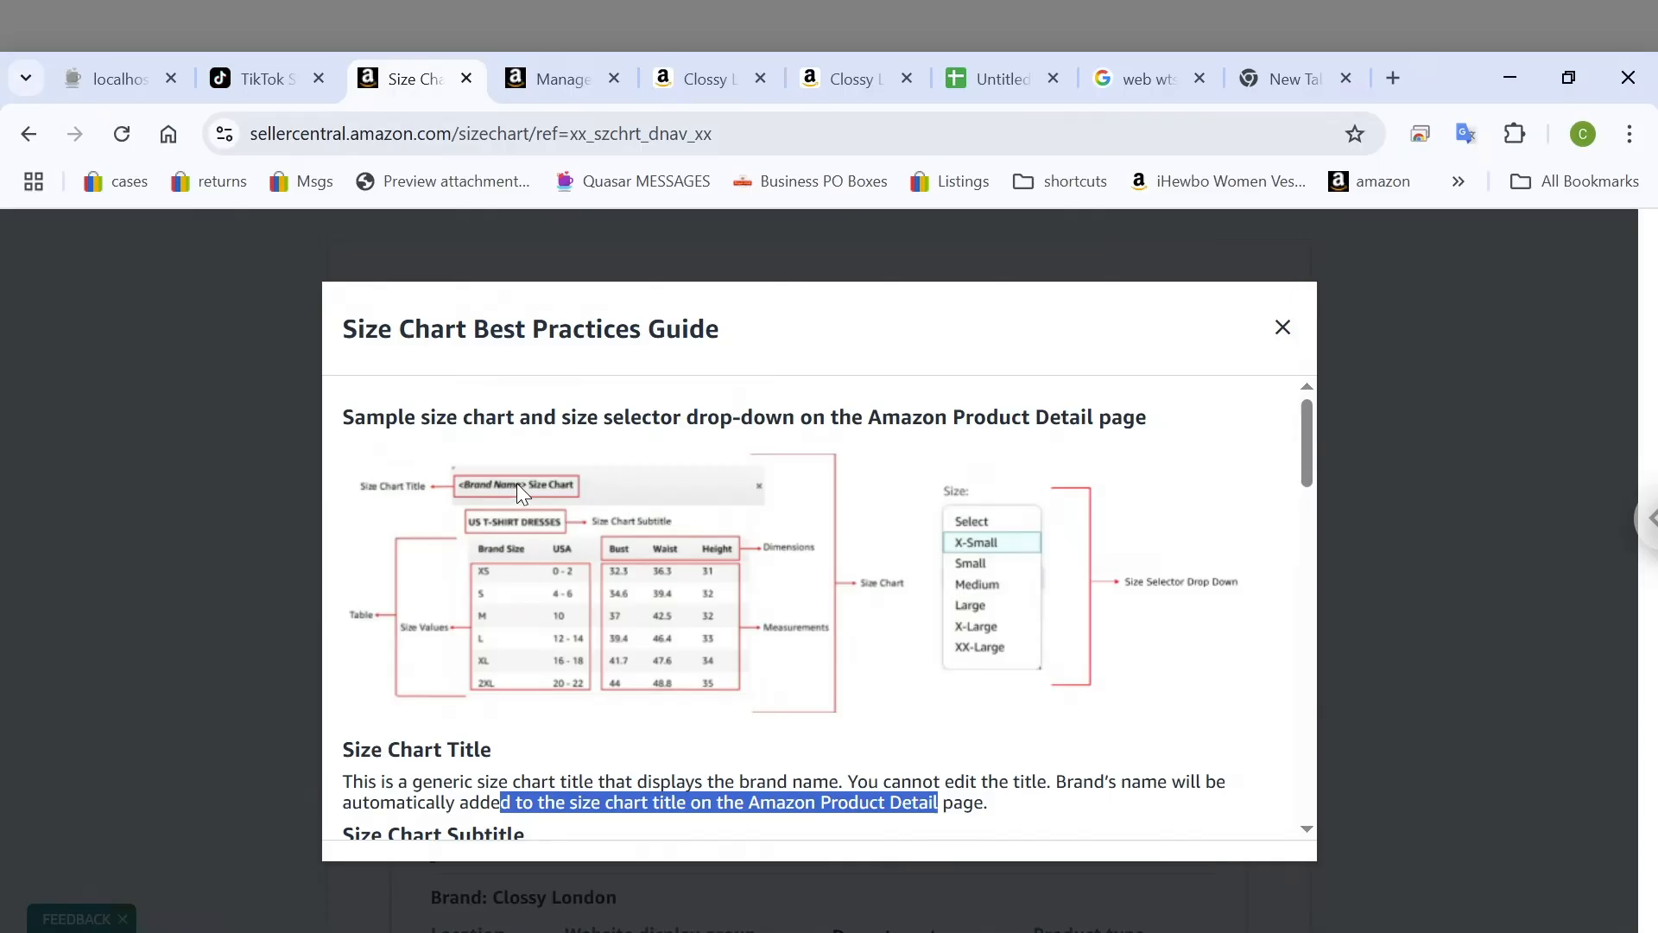
pyautogui.scroll(-1, 516, 484)
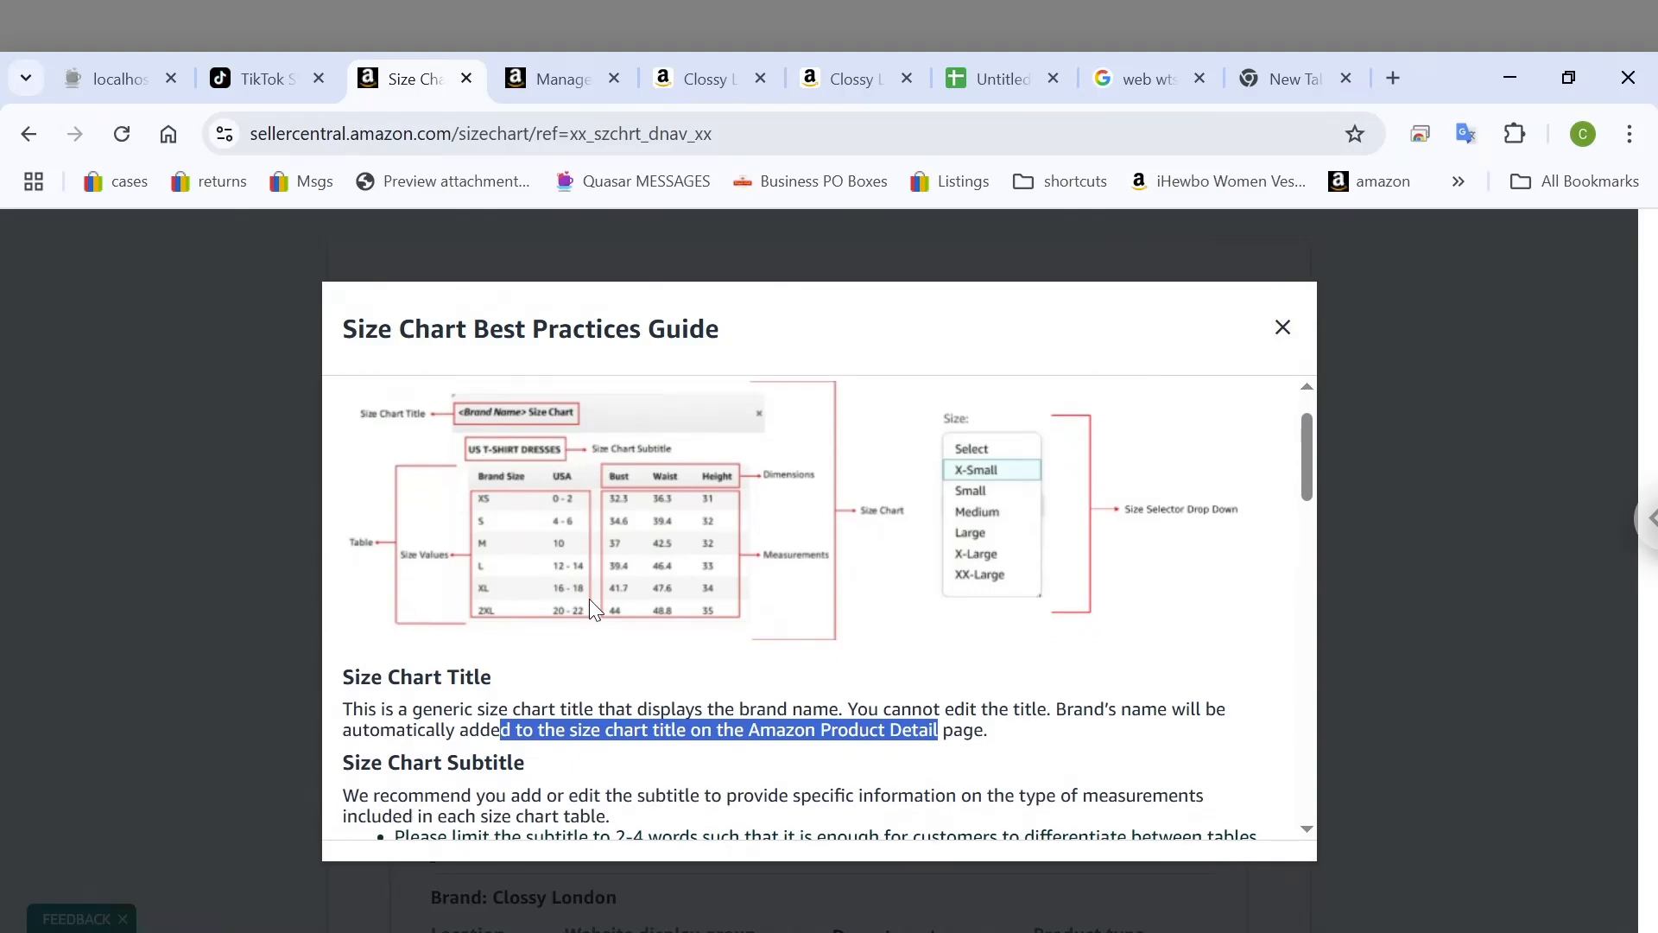
pyautogui.scroll(-1, 594, 665)
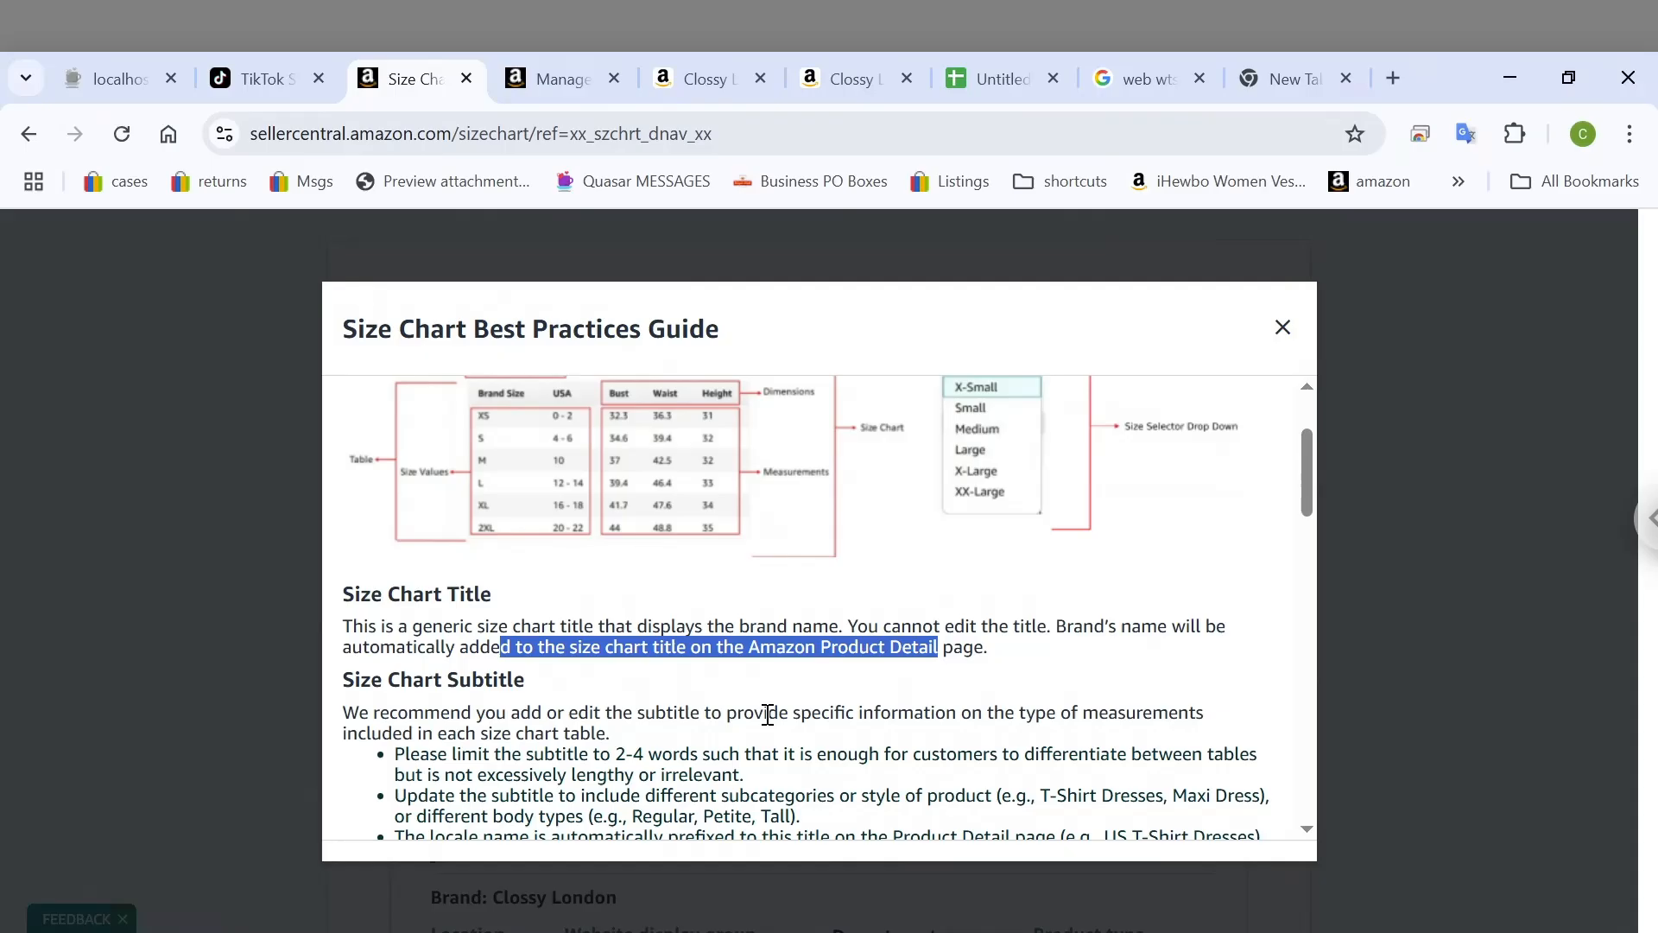
# Examine the Size Chart Subtitle recommendations on word limit, product style wording and locale prefix
pyautogui.moveTo(615, 757); pyautogui.dragTo(674, 755)
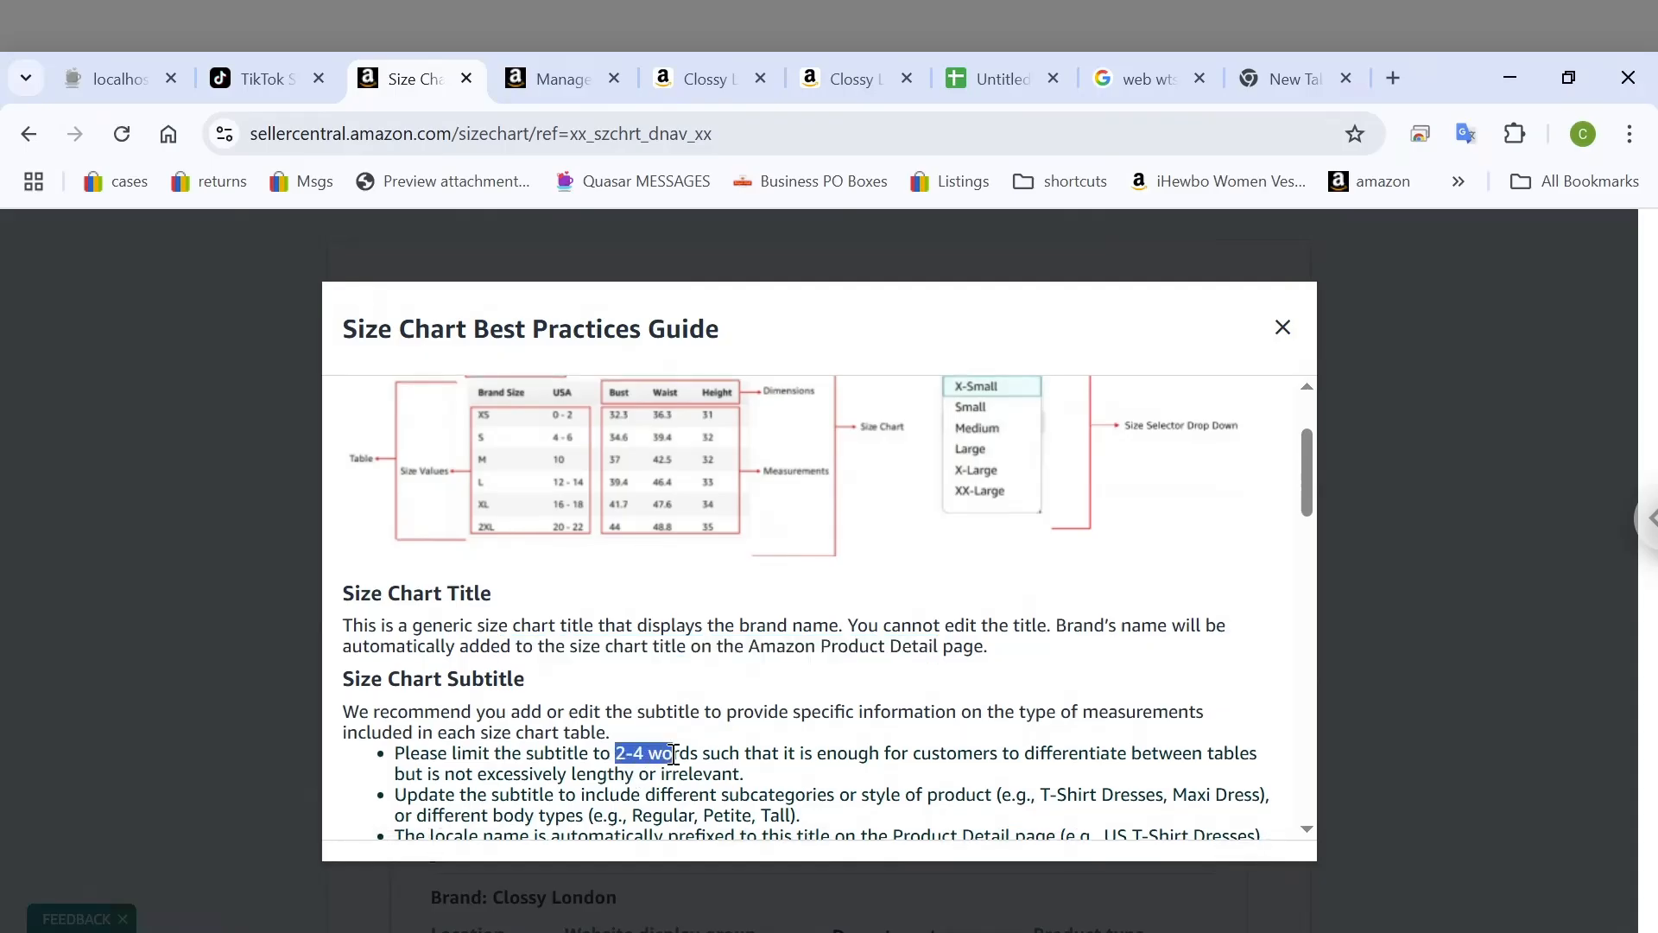
pyautogui.scroll(-2, 673, 755)
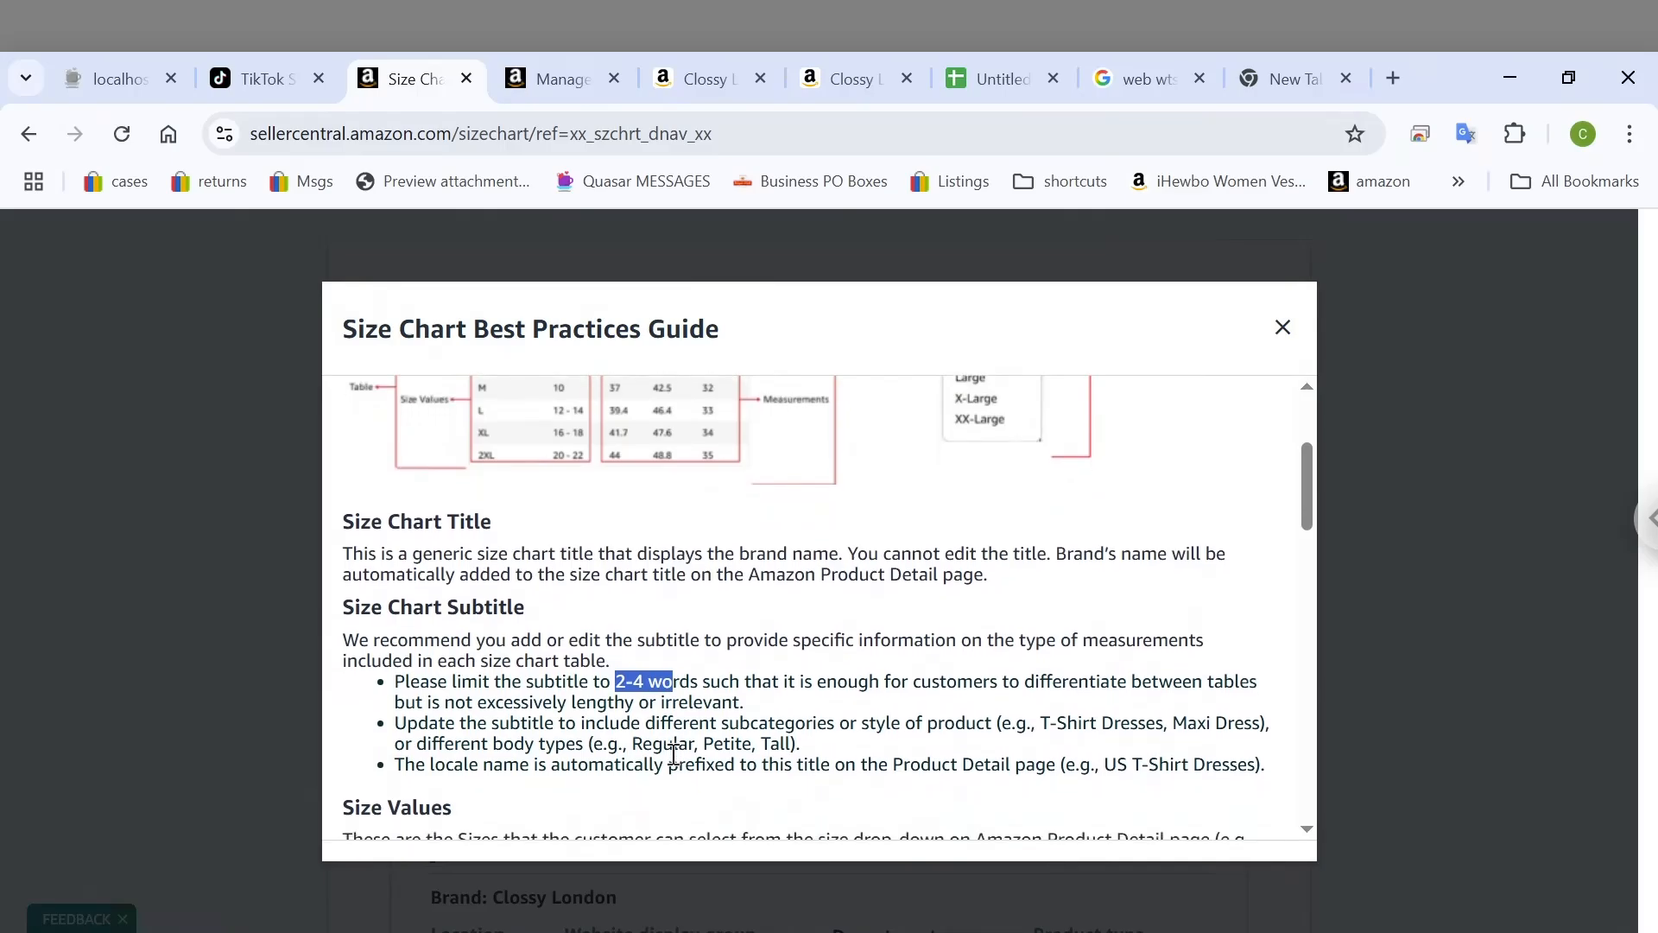
pyautogui.scroll(-1, 673, 755)
pyautogui.scroll(-1, 673, 755)
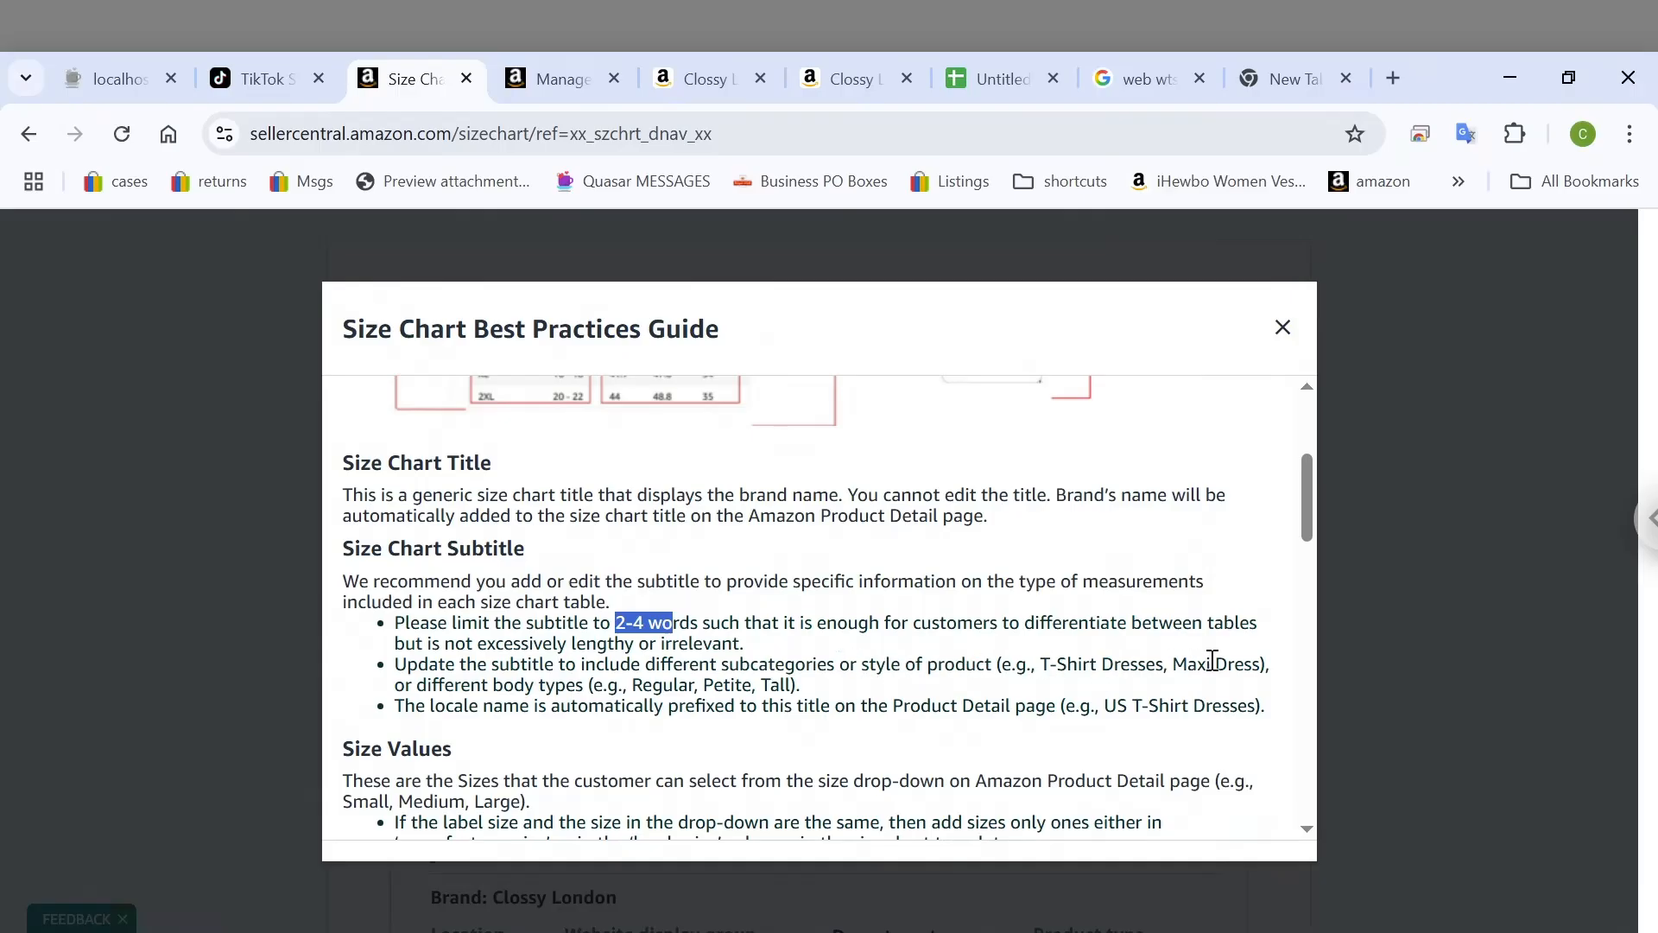
pyautogui.moveTo(1173, 665); pyautogui.dragTo(1243, 667)
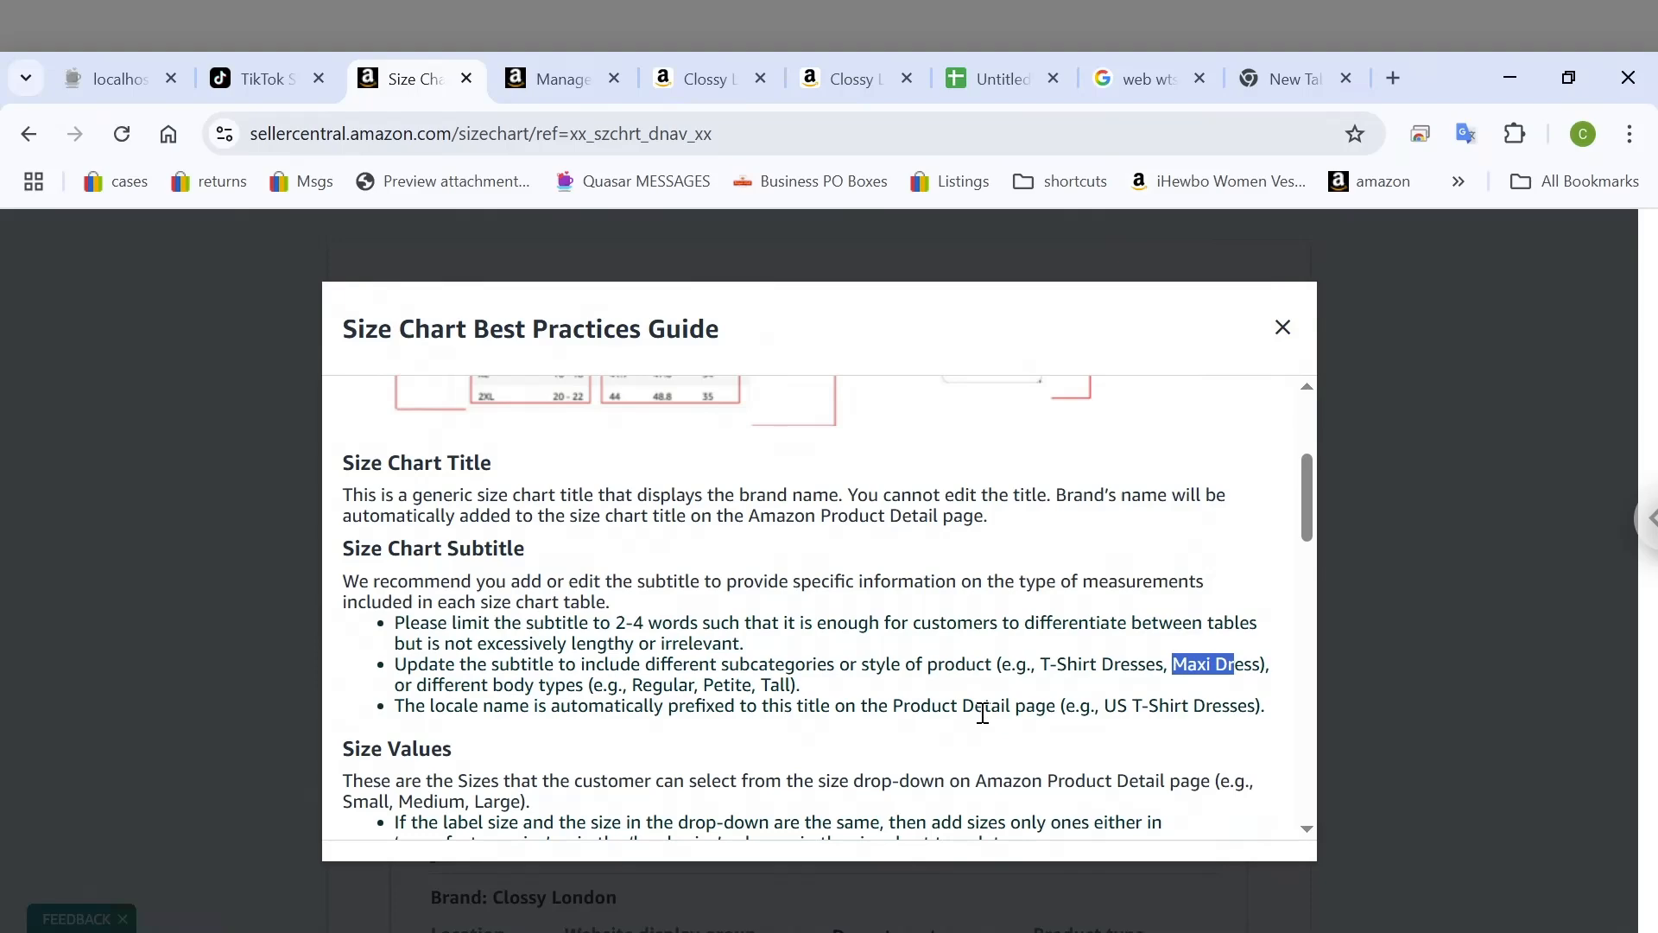
pyautogui.scroll(-1, 983, 713)
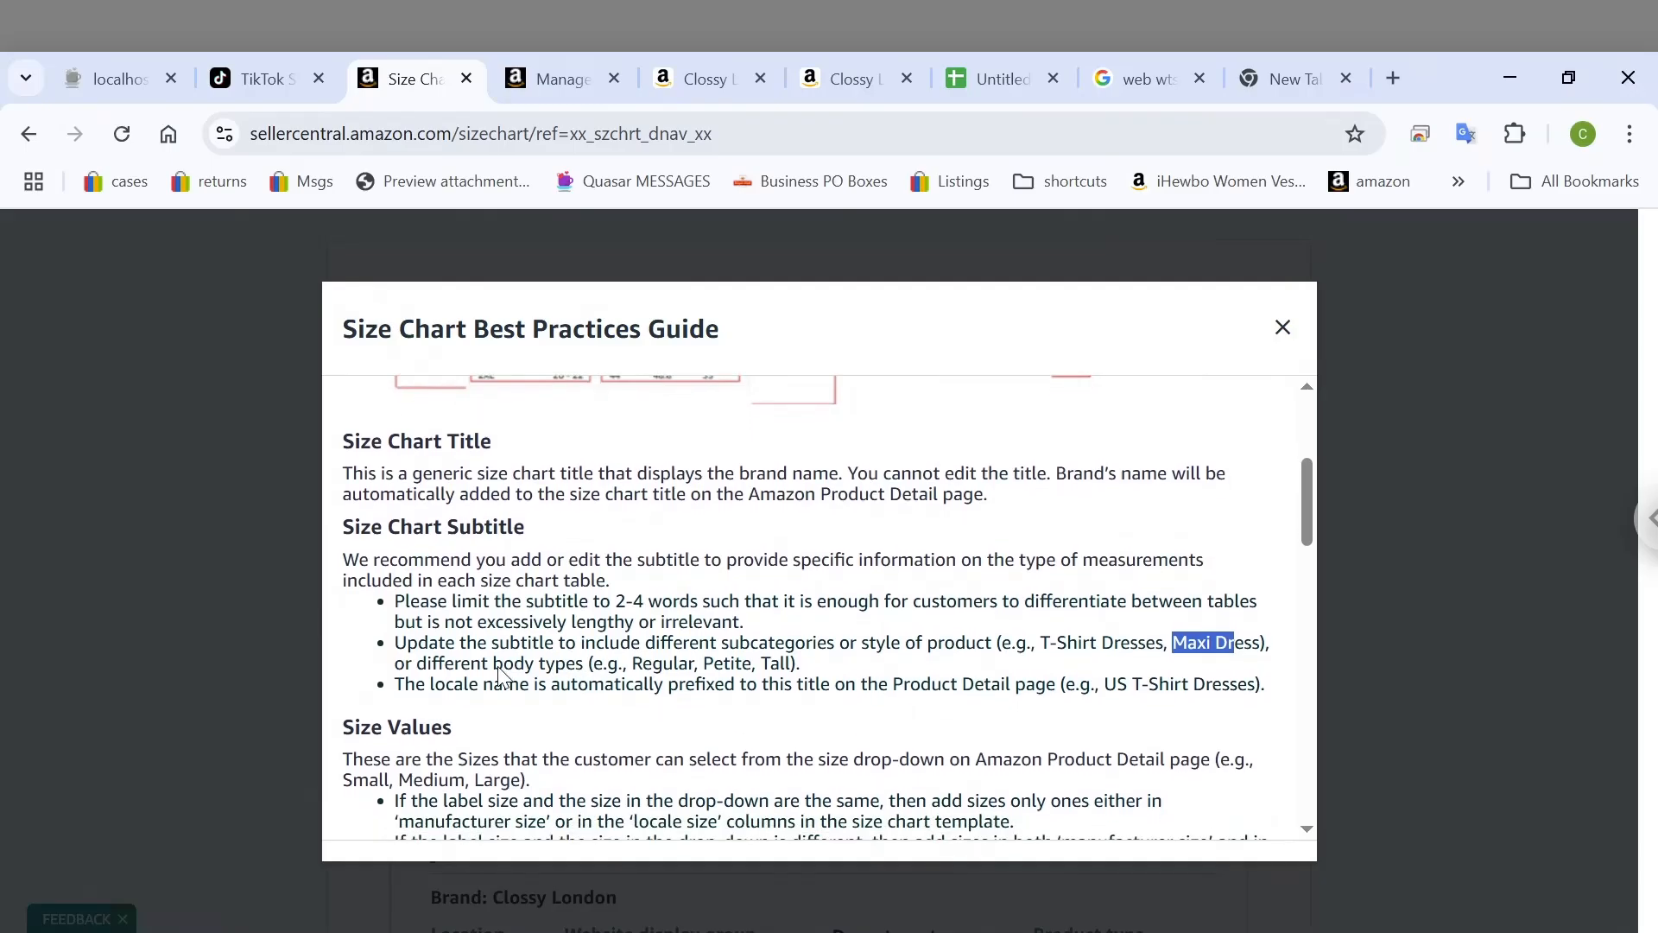
pyautogui.moveTo(534, 684); pyautogui.dragTo(1248, 686)
pyautogui.click(1138, 683)
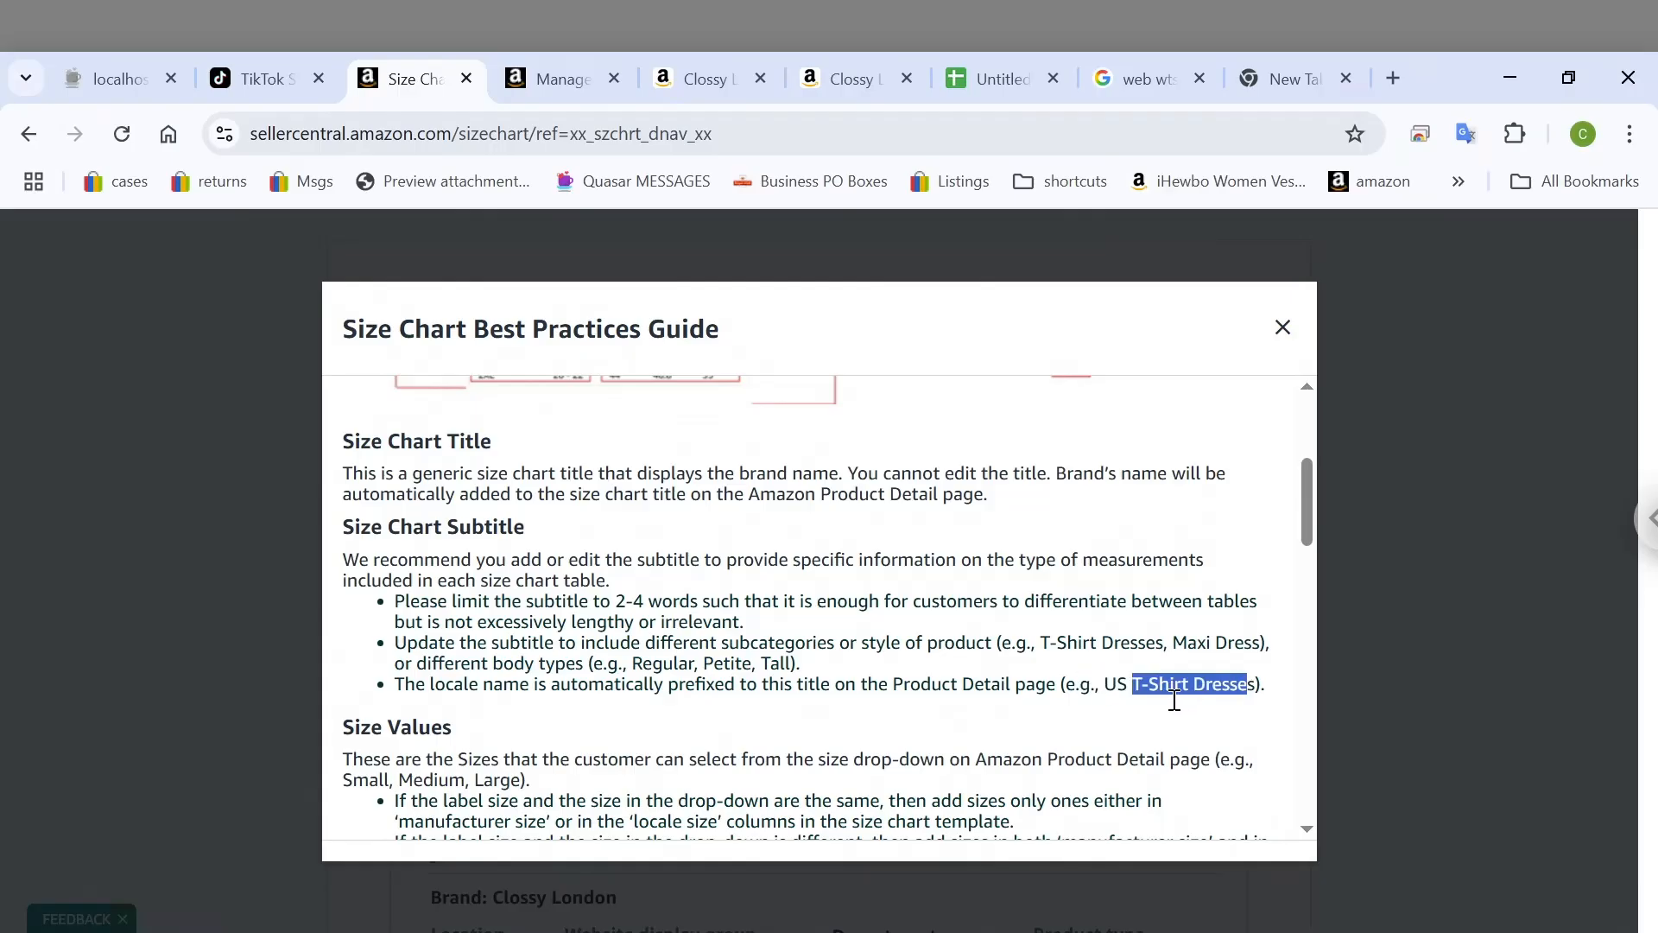
pyautogui.click(1130, 690)
pyautogui.moveTo(1127, 684); pyautogui.dragTo(1108, 688)
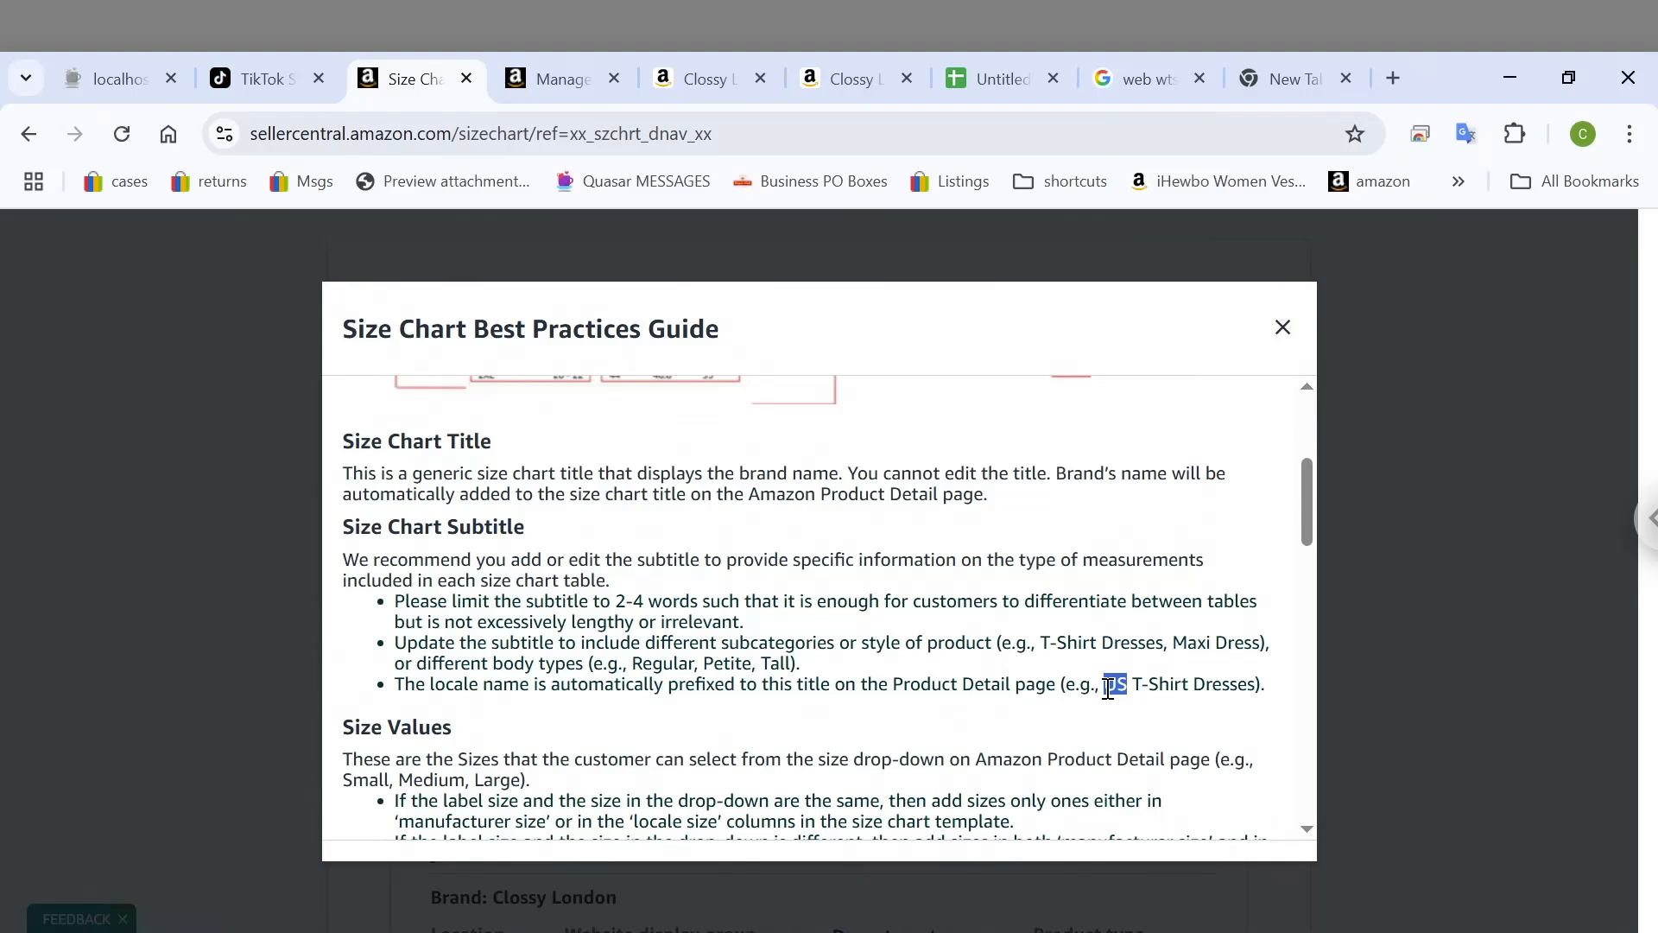
# Study the Size Values section on manufacturer size, locale size and two-dimensional sizes such as pants
pyautogui.scroll(-3, 1108, 688)
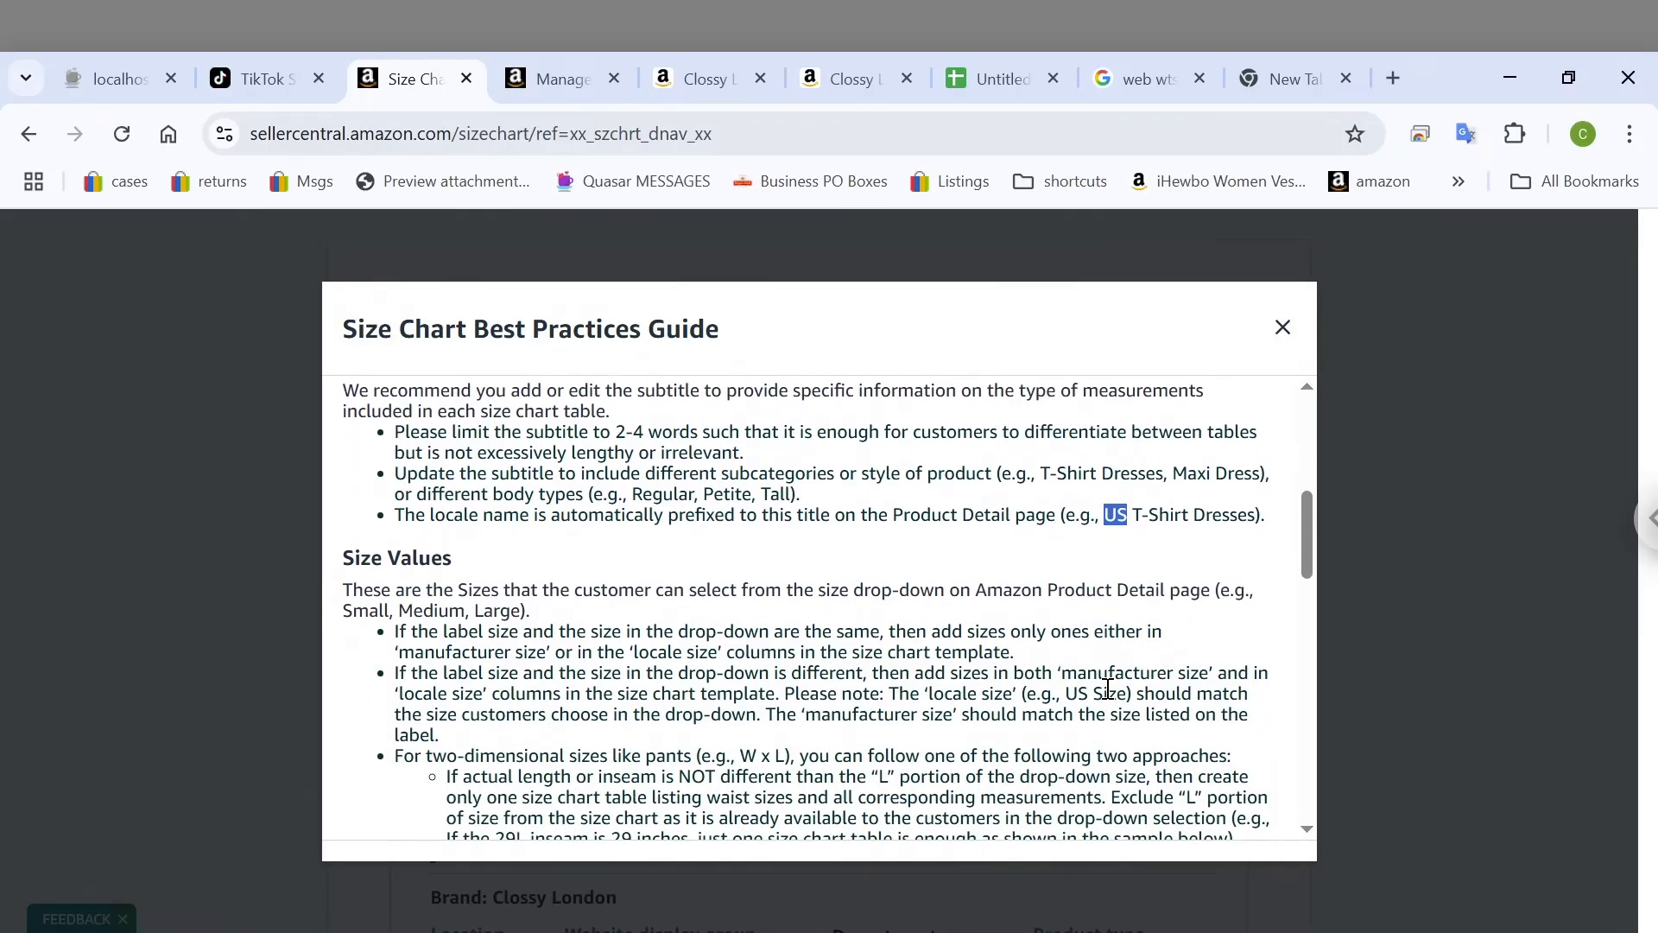
pyautogui.scroll(-1, 1107, 688)
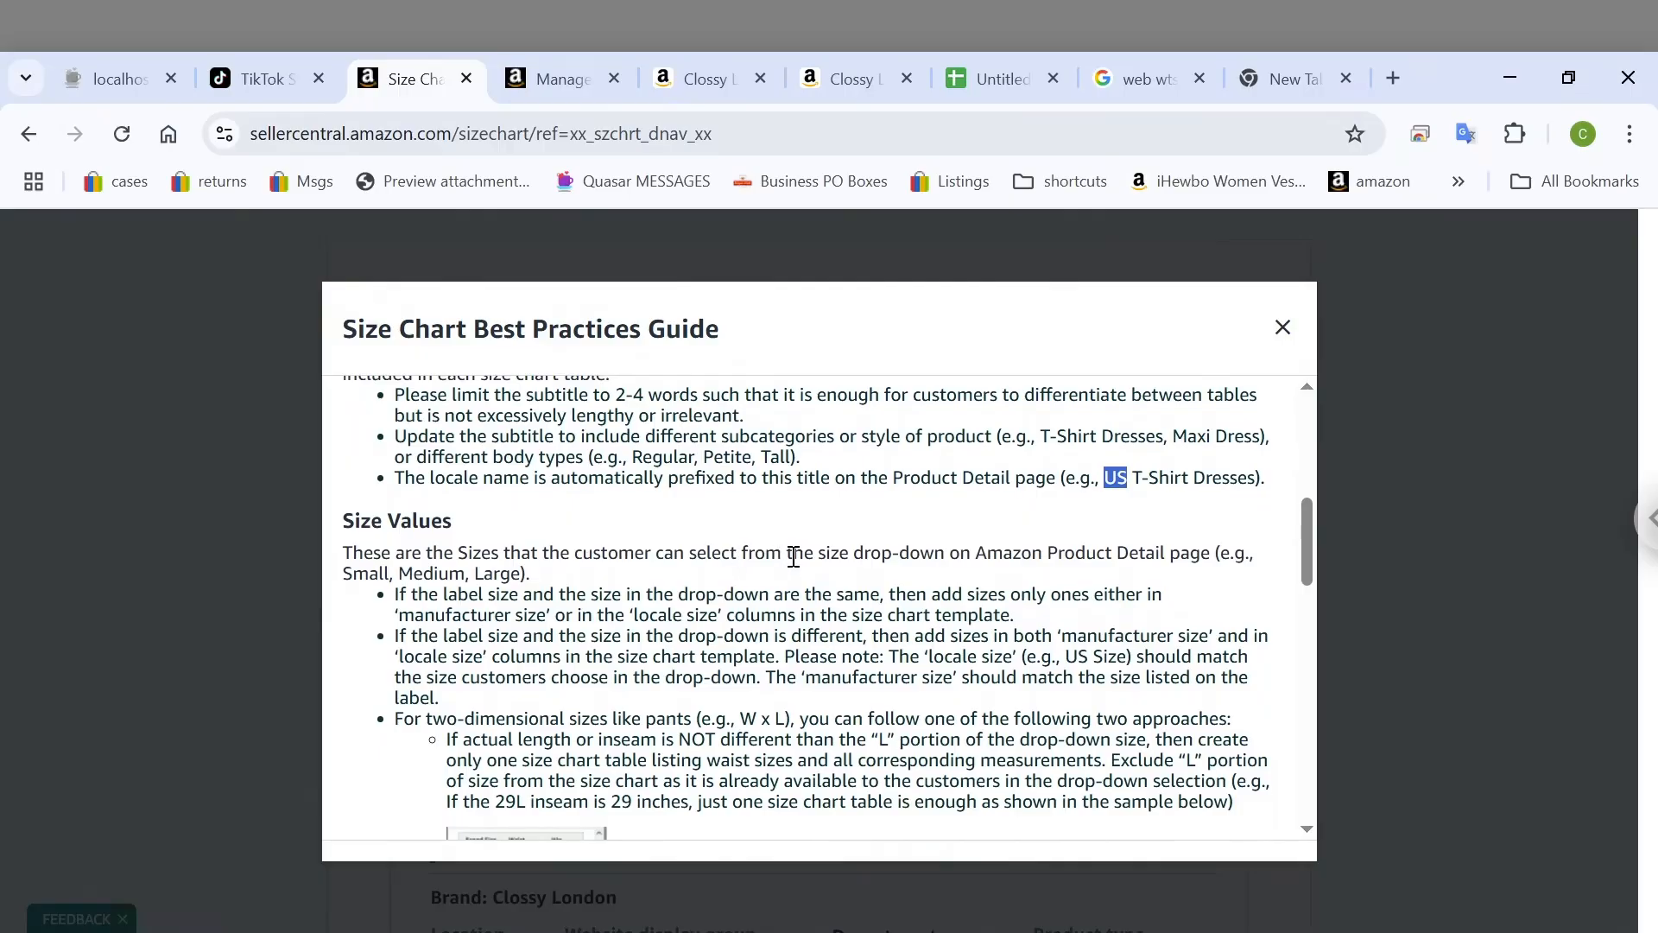
pyautogui.moveTo(738, 554); pyautogui.dragTo(1127, 557)
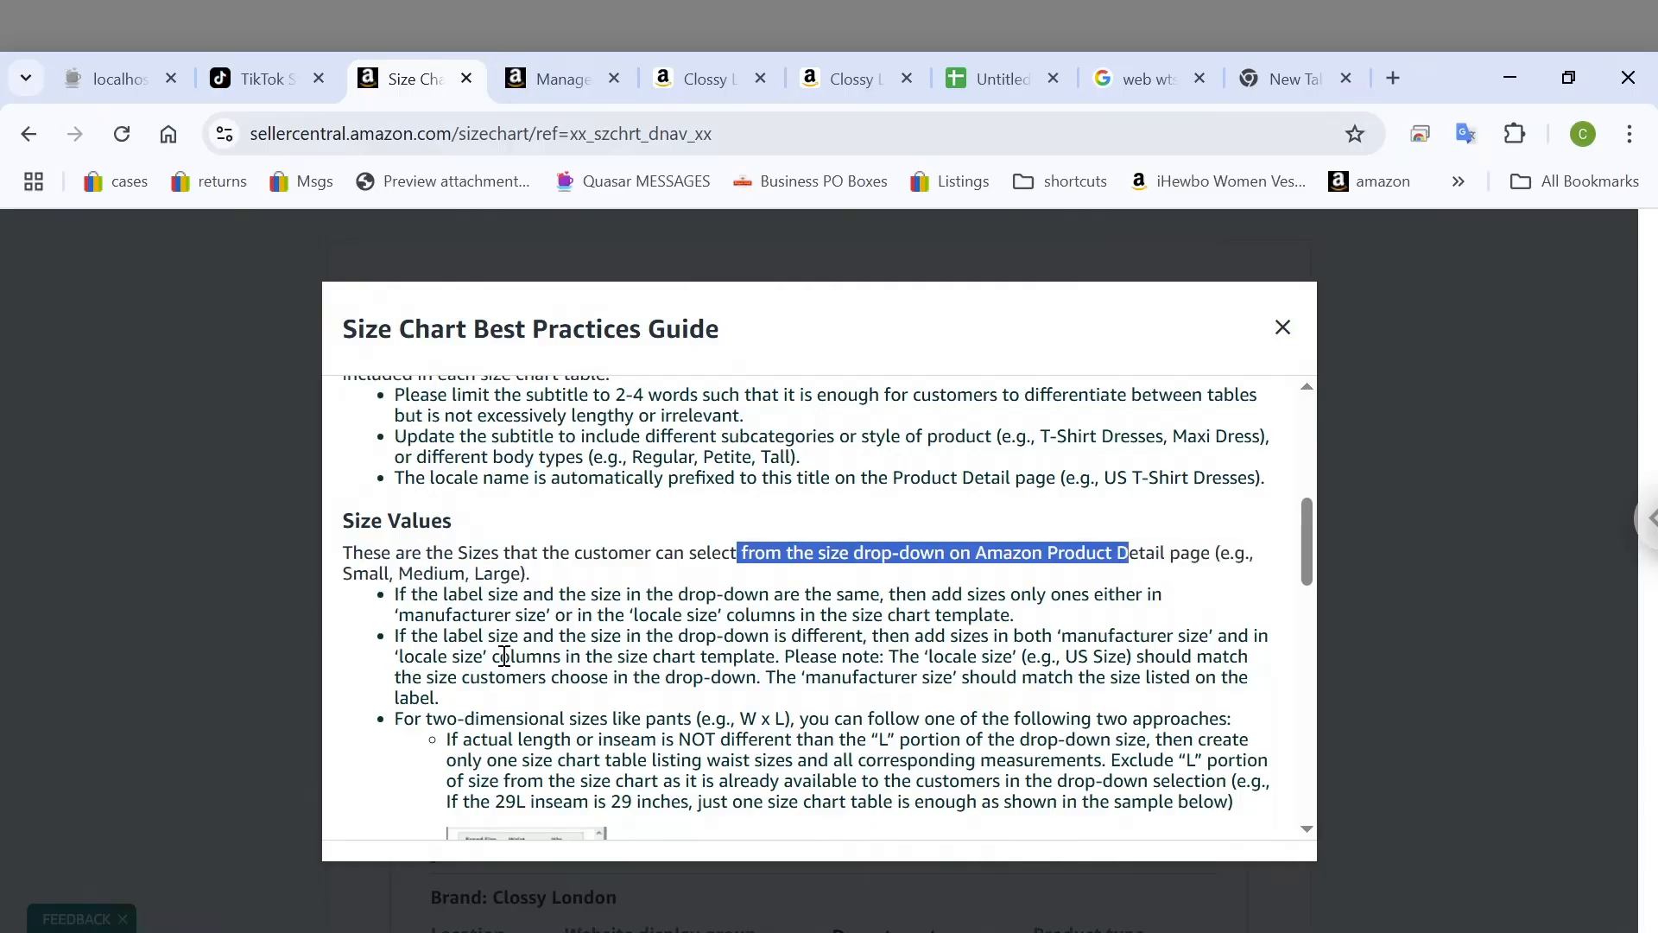
pyautogui.scroll(-2, 505, 657)
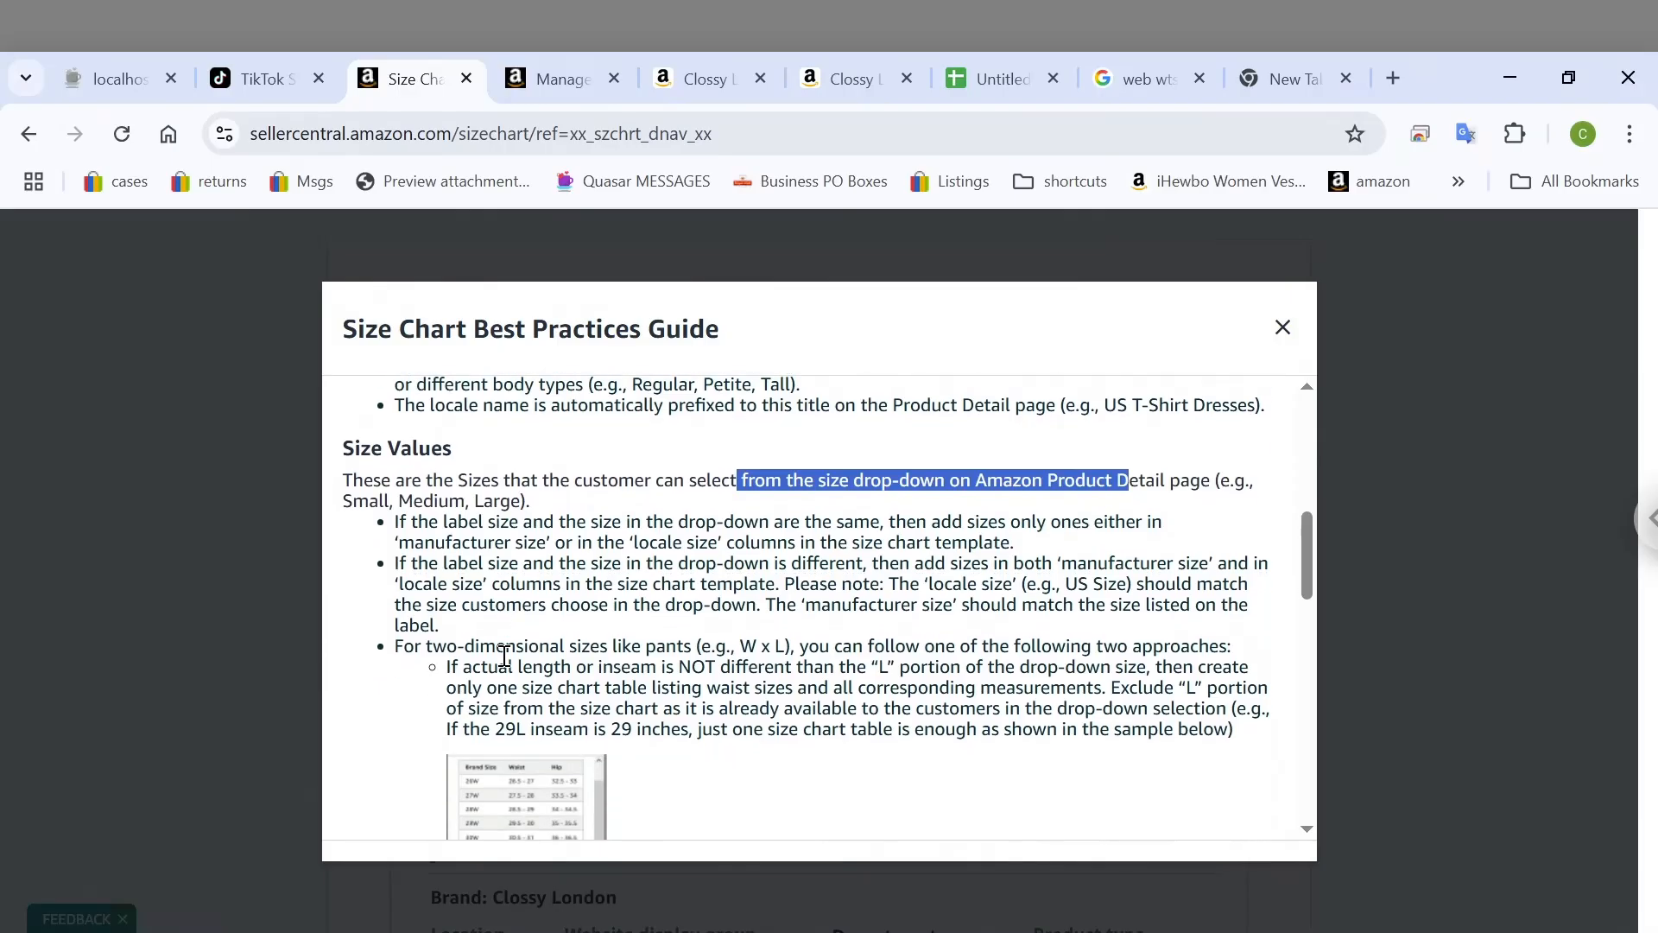
pyautogui.scroll(-3, 505, 656)
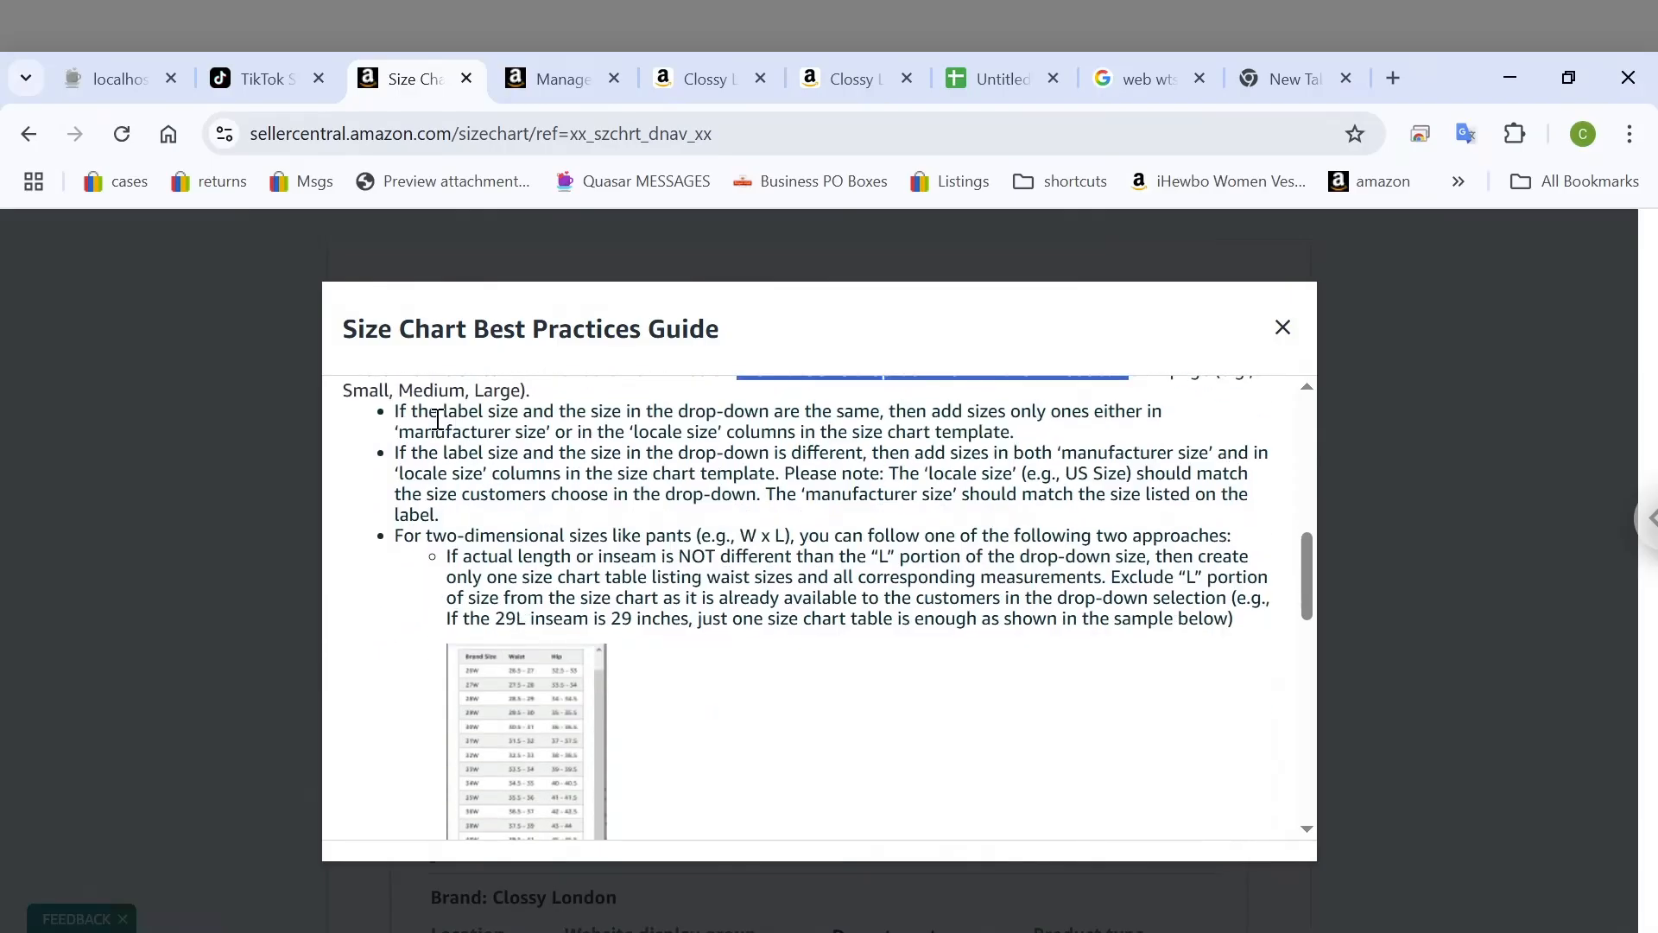
pyautogui.scroll(1, 439, 420)
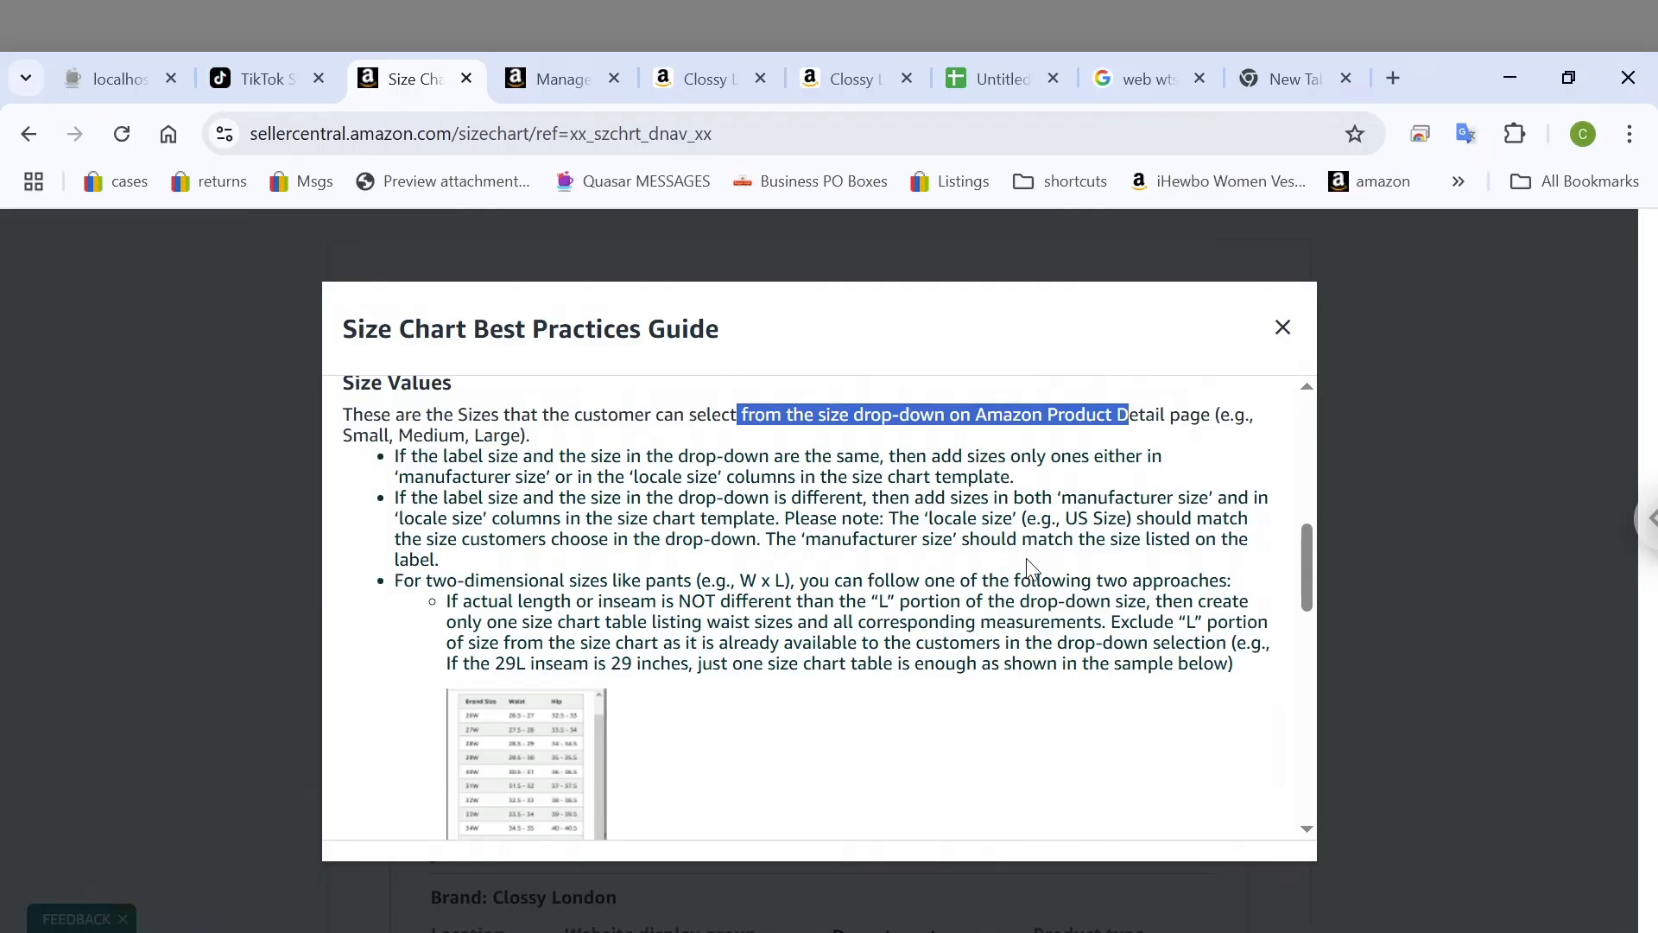
pyautogui.scroll(-1, 1025, 557)
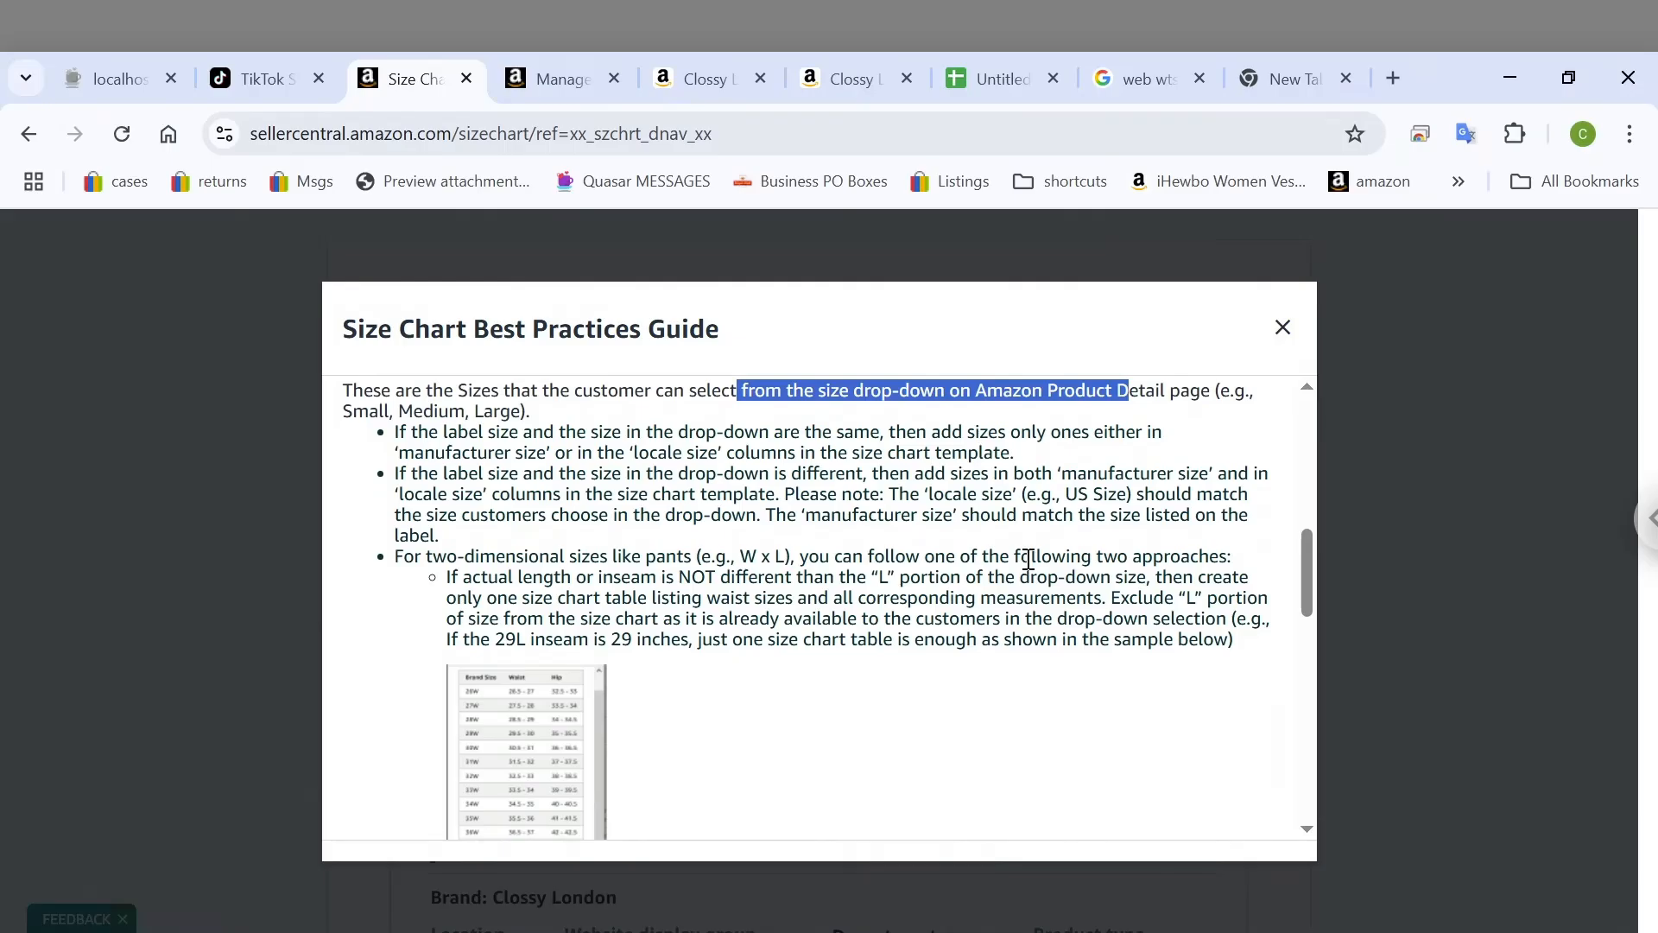
pyautogui.scroll(-1, 1028, 559)
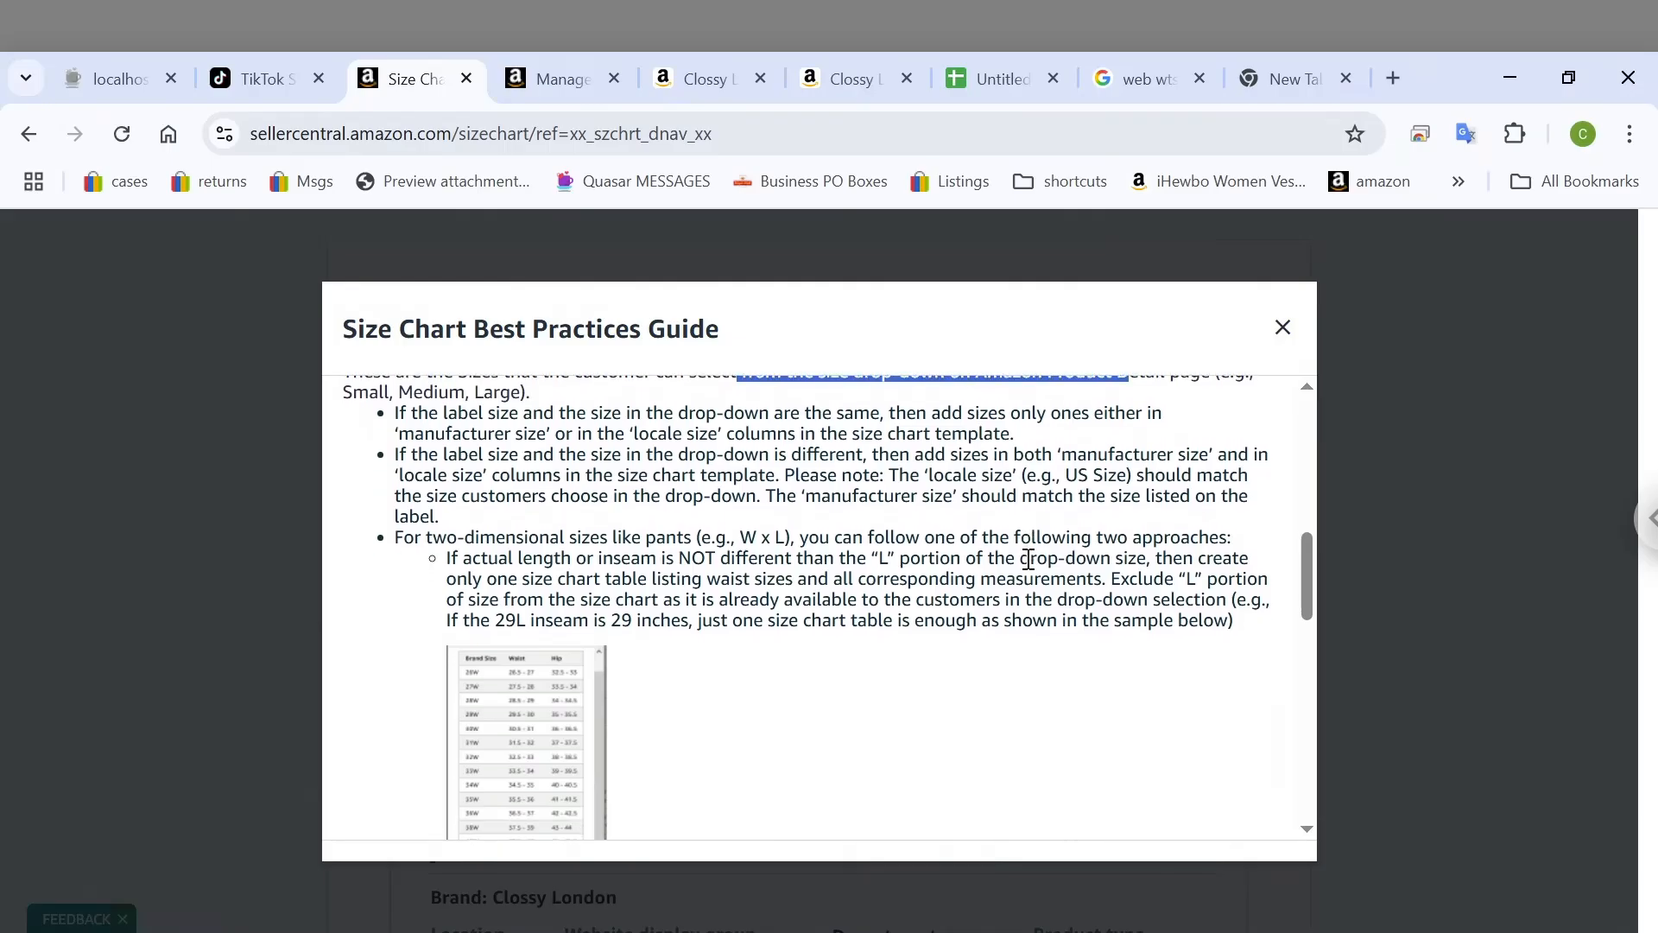
pyautogui.scroll(-1, 1028, 560)
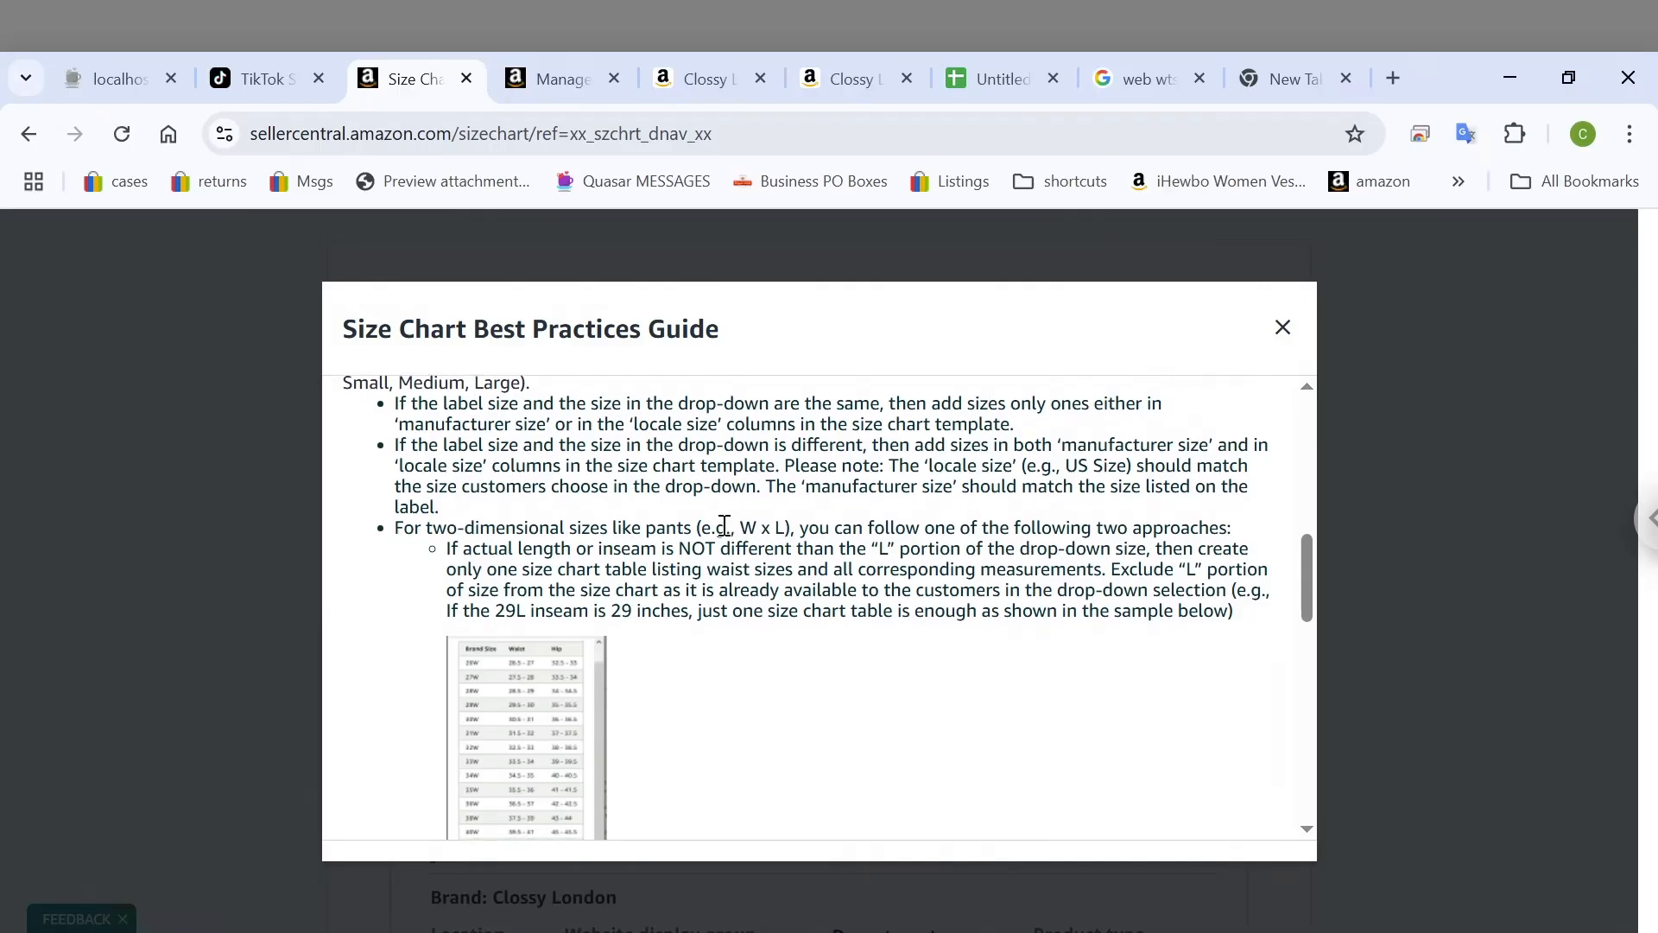
pyautogui.moveTo(740, 528); pyautogui.dragTo(783, 527)
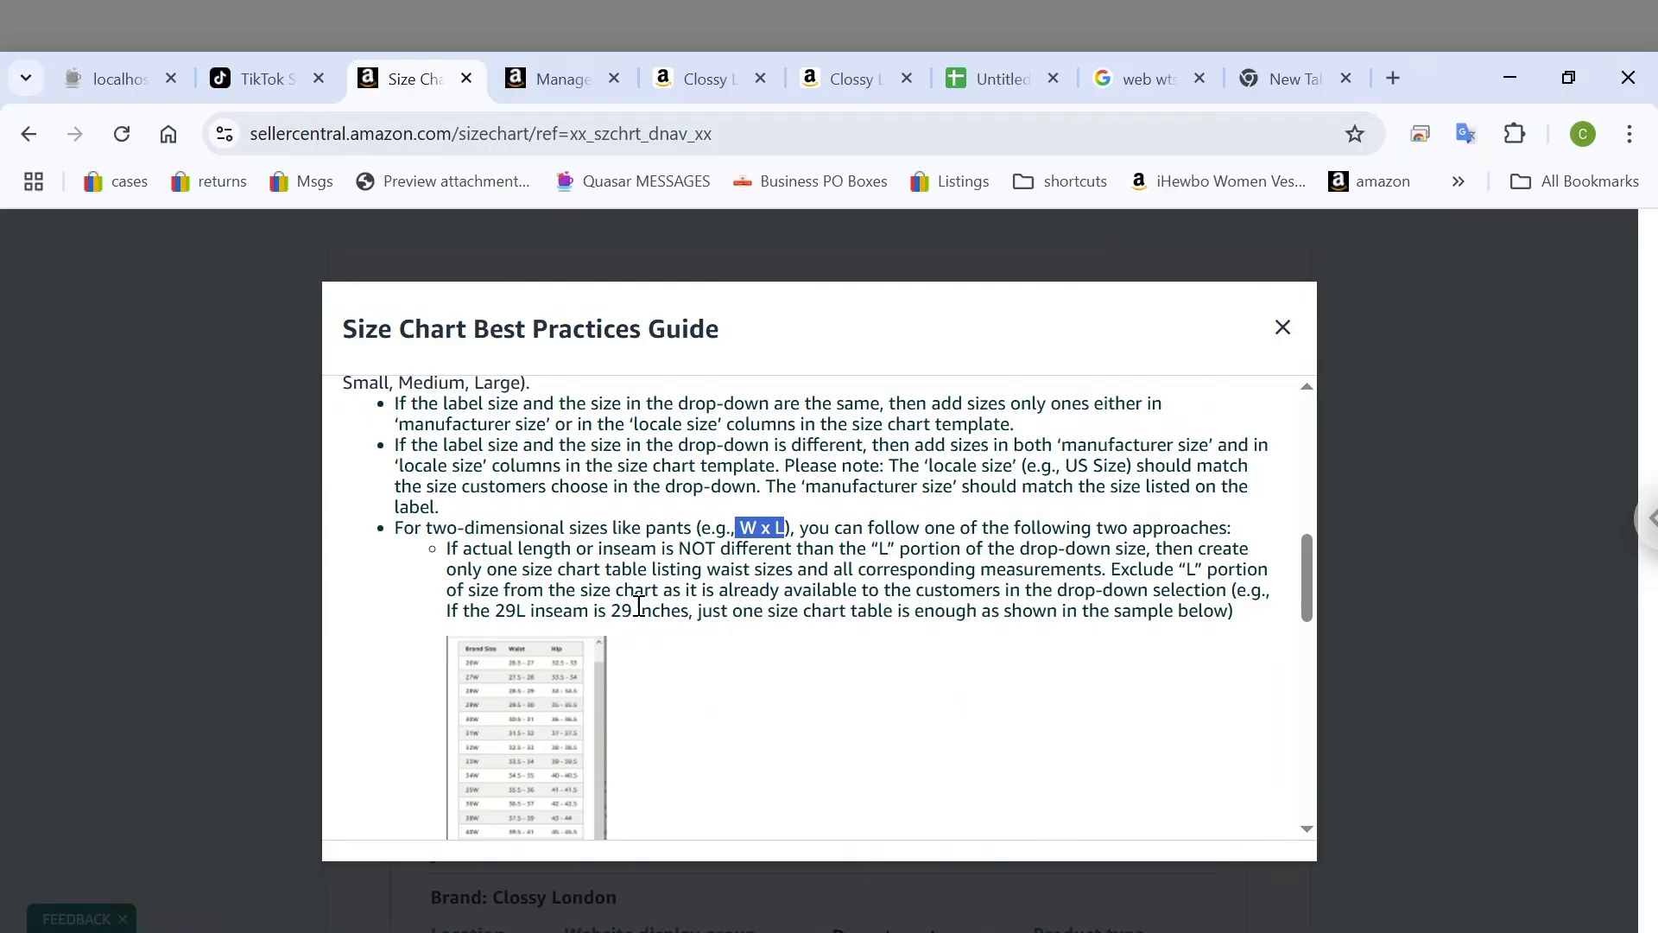
# Study the two approaches for pants sizes, comparing when one size chart table suffices and when a separate inseam table is needed
pyautogui.moveTo(500, 610); pyautogui.dragTo(619, 599)
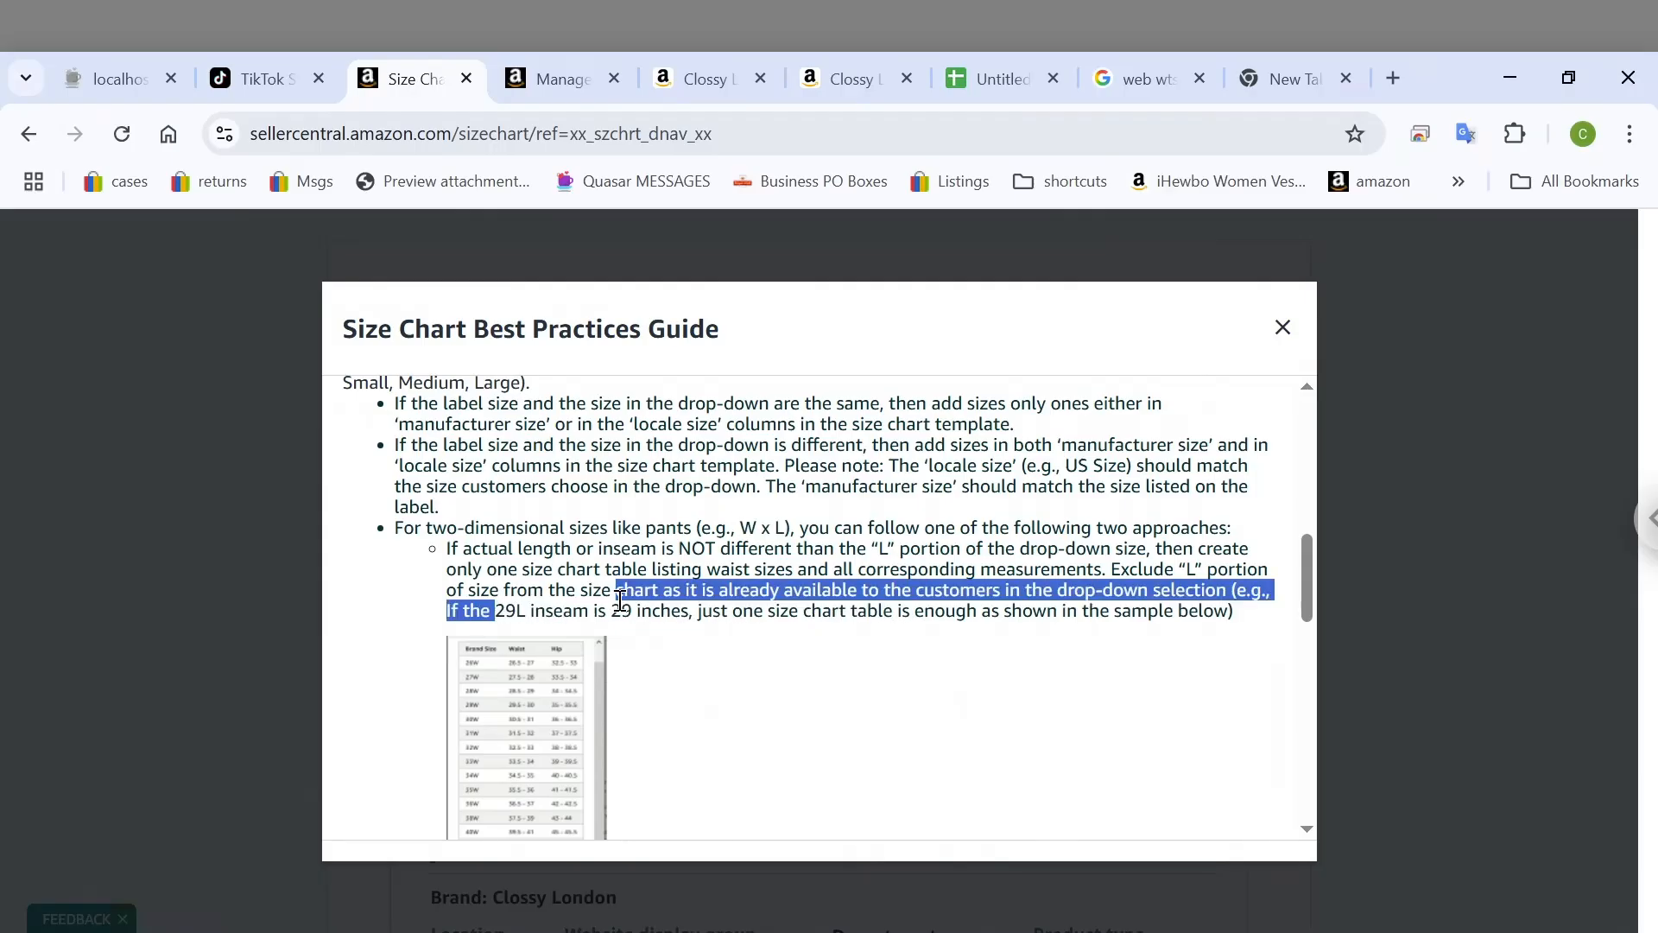
pyautogui.scroll(-3, 619, 598)
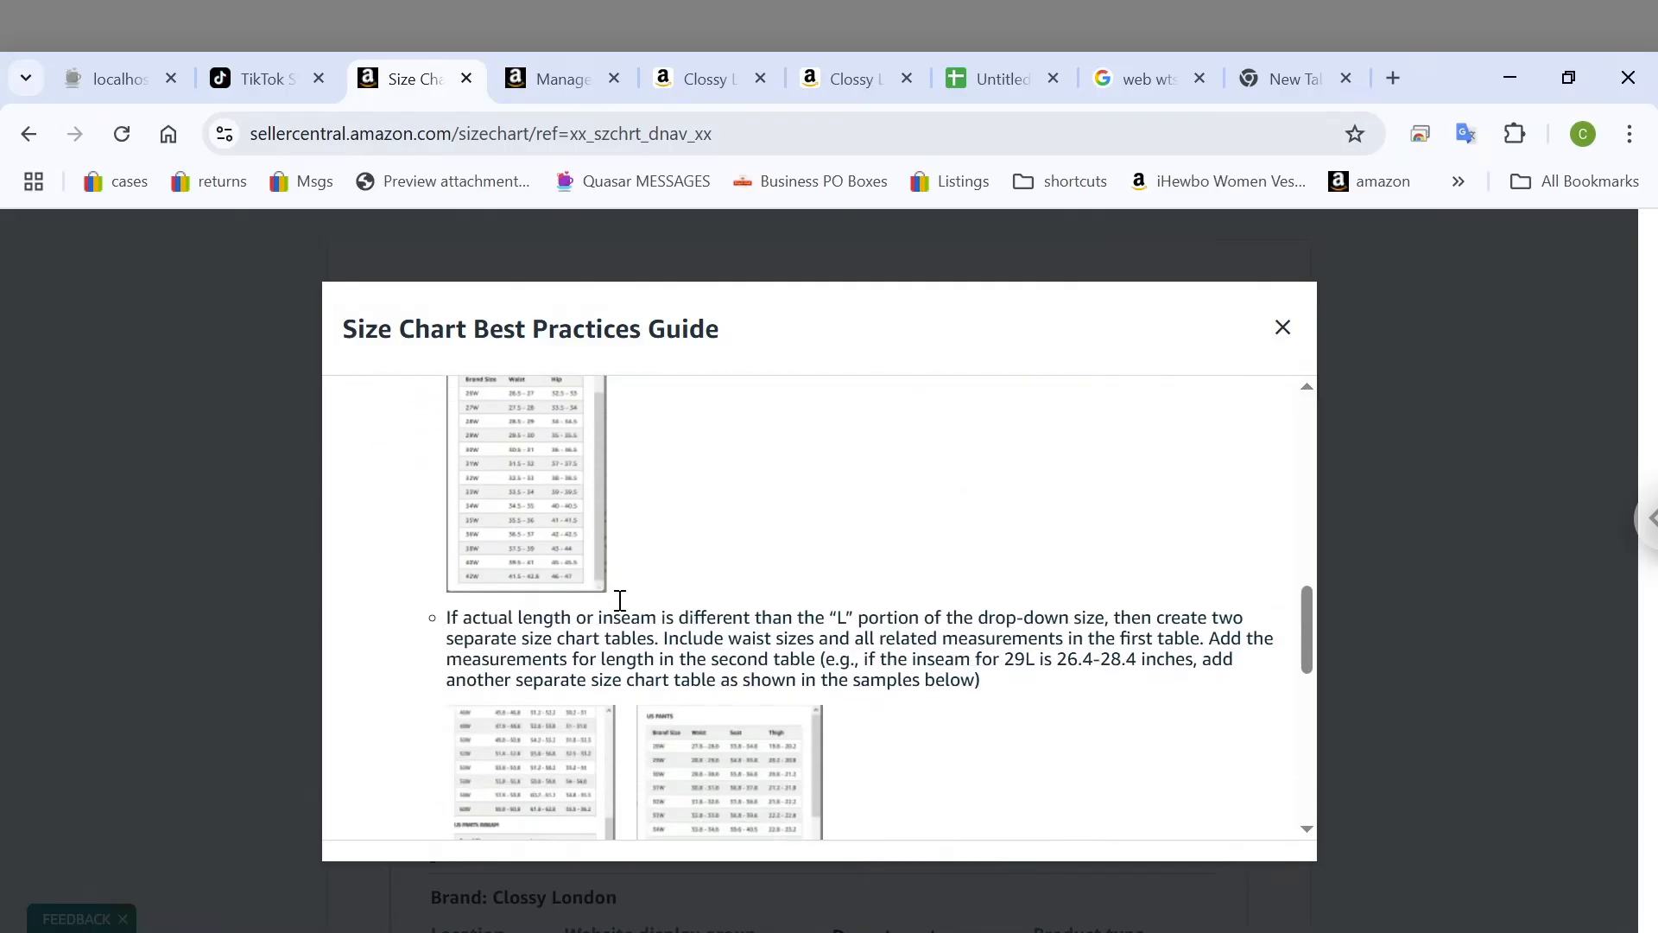
pyautogui.scroll(-2, 618, 604)
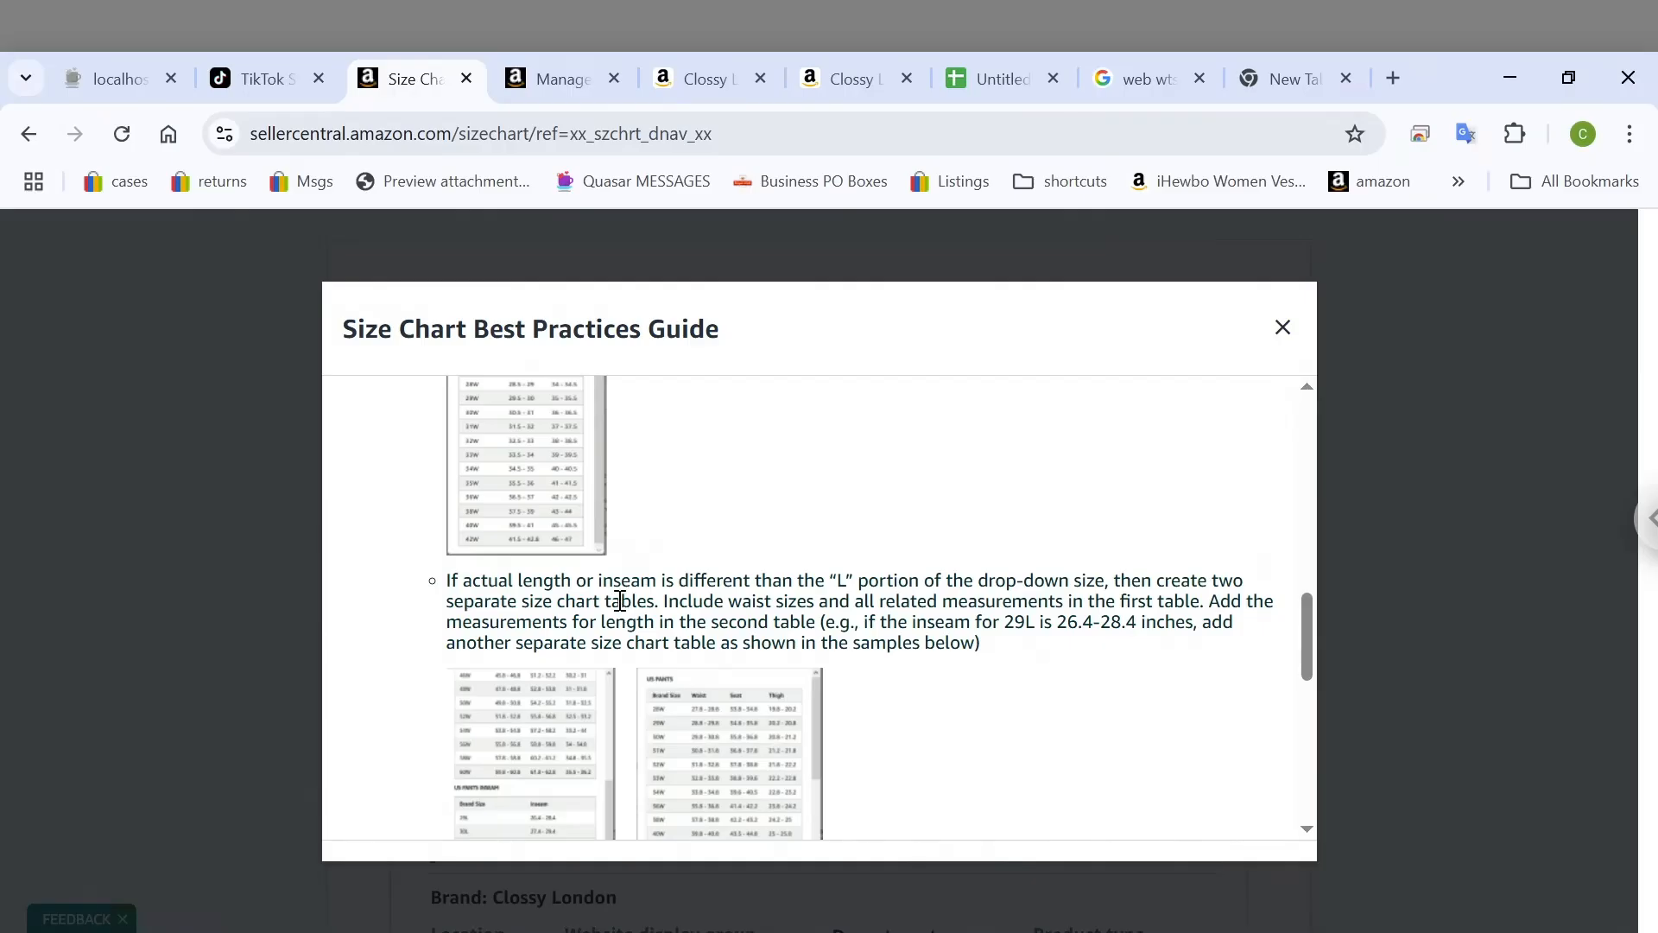
pyautogui.scroll(-1, 620, 600)
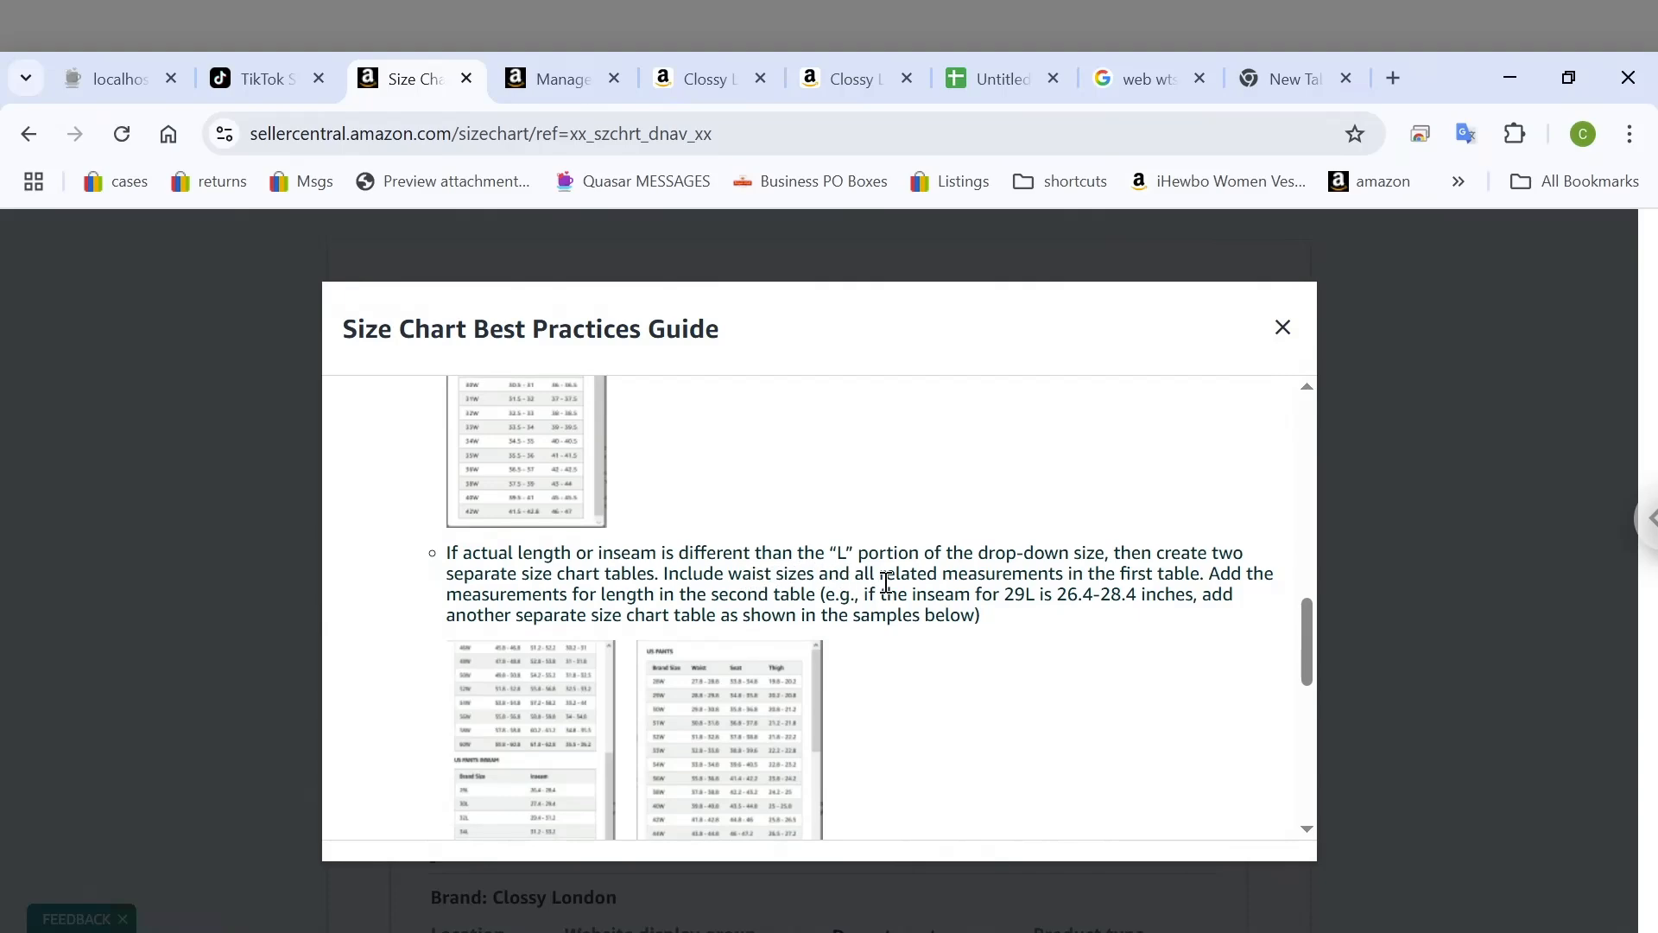
pyautogui.scroll(-1, 886, 583)
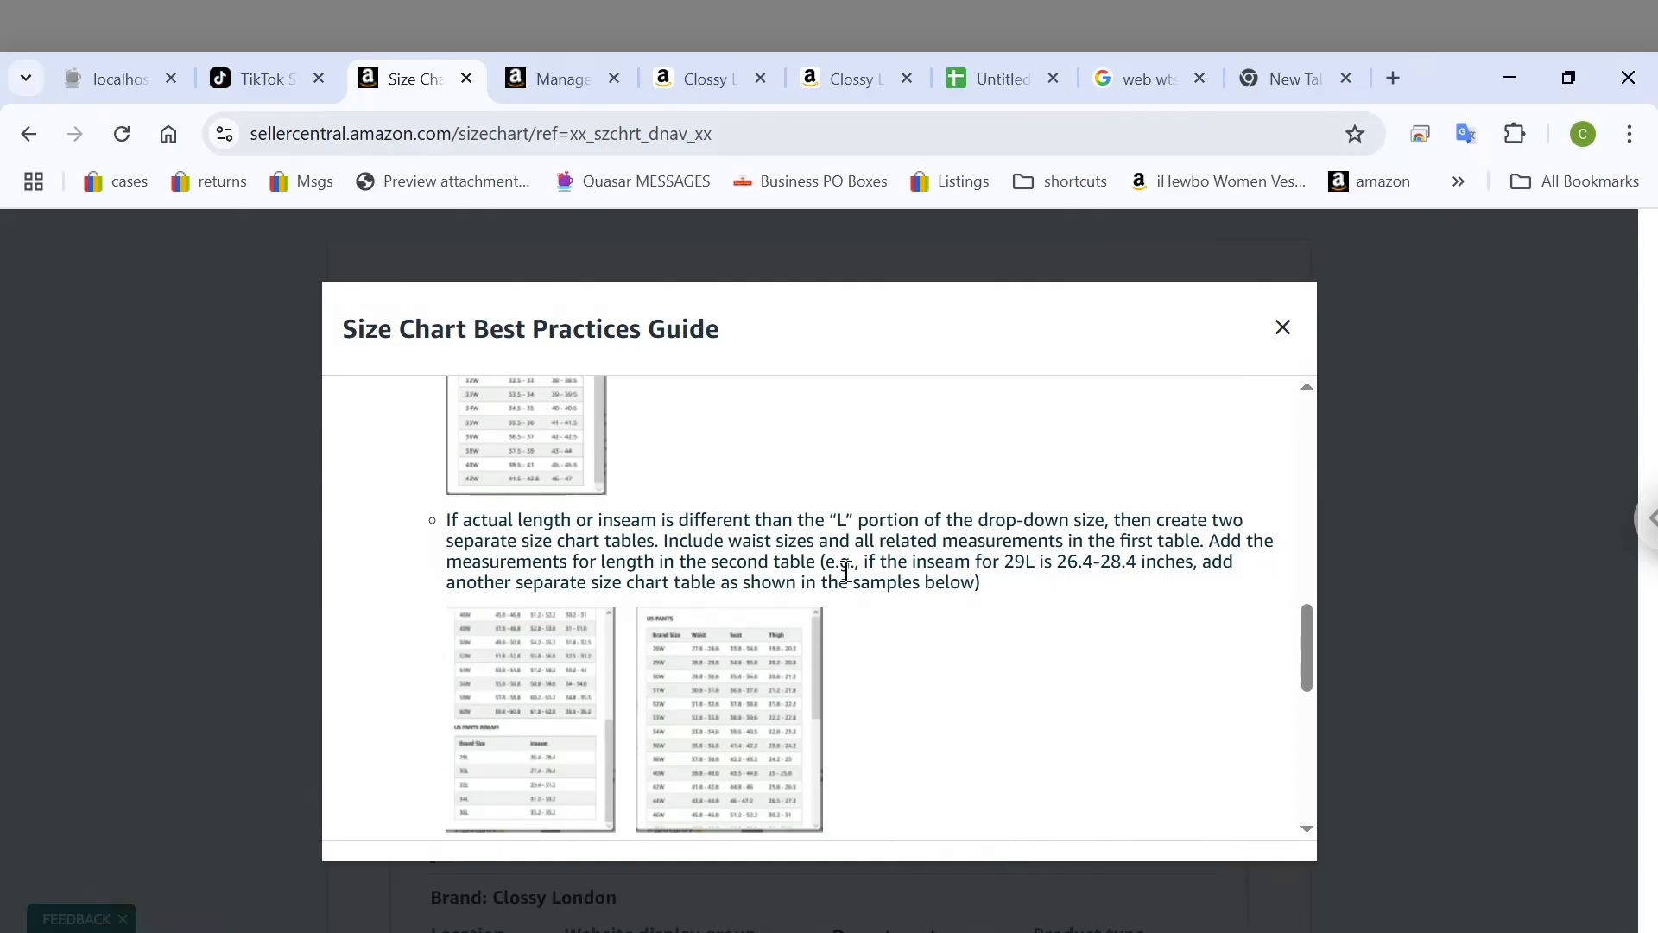
pyautogui.scroll(-1, 845, 570)
pyautogui.scroll(-3, 847, 571)
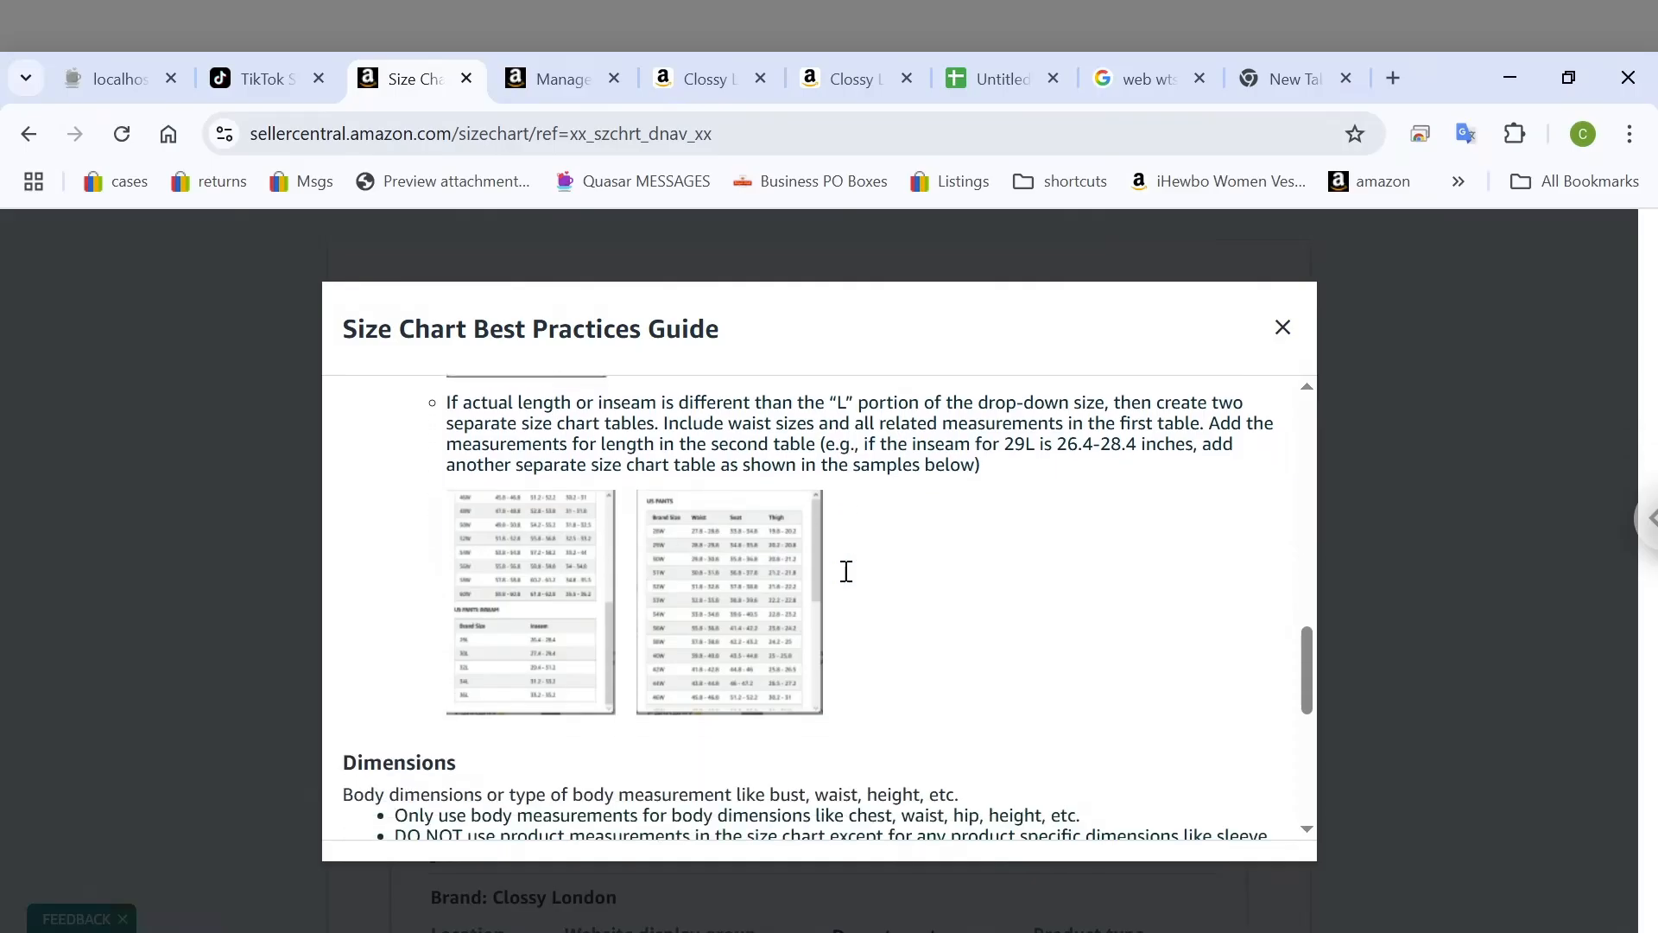
# Read the Dimensions section on body measurements, product measurements and optional dimensions
pyautogui.scroll(-5, 846, 571)
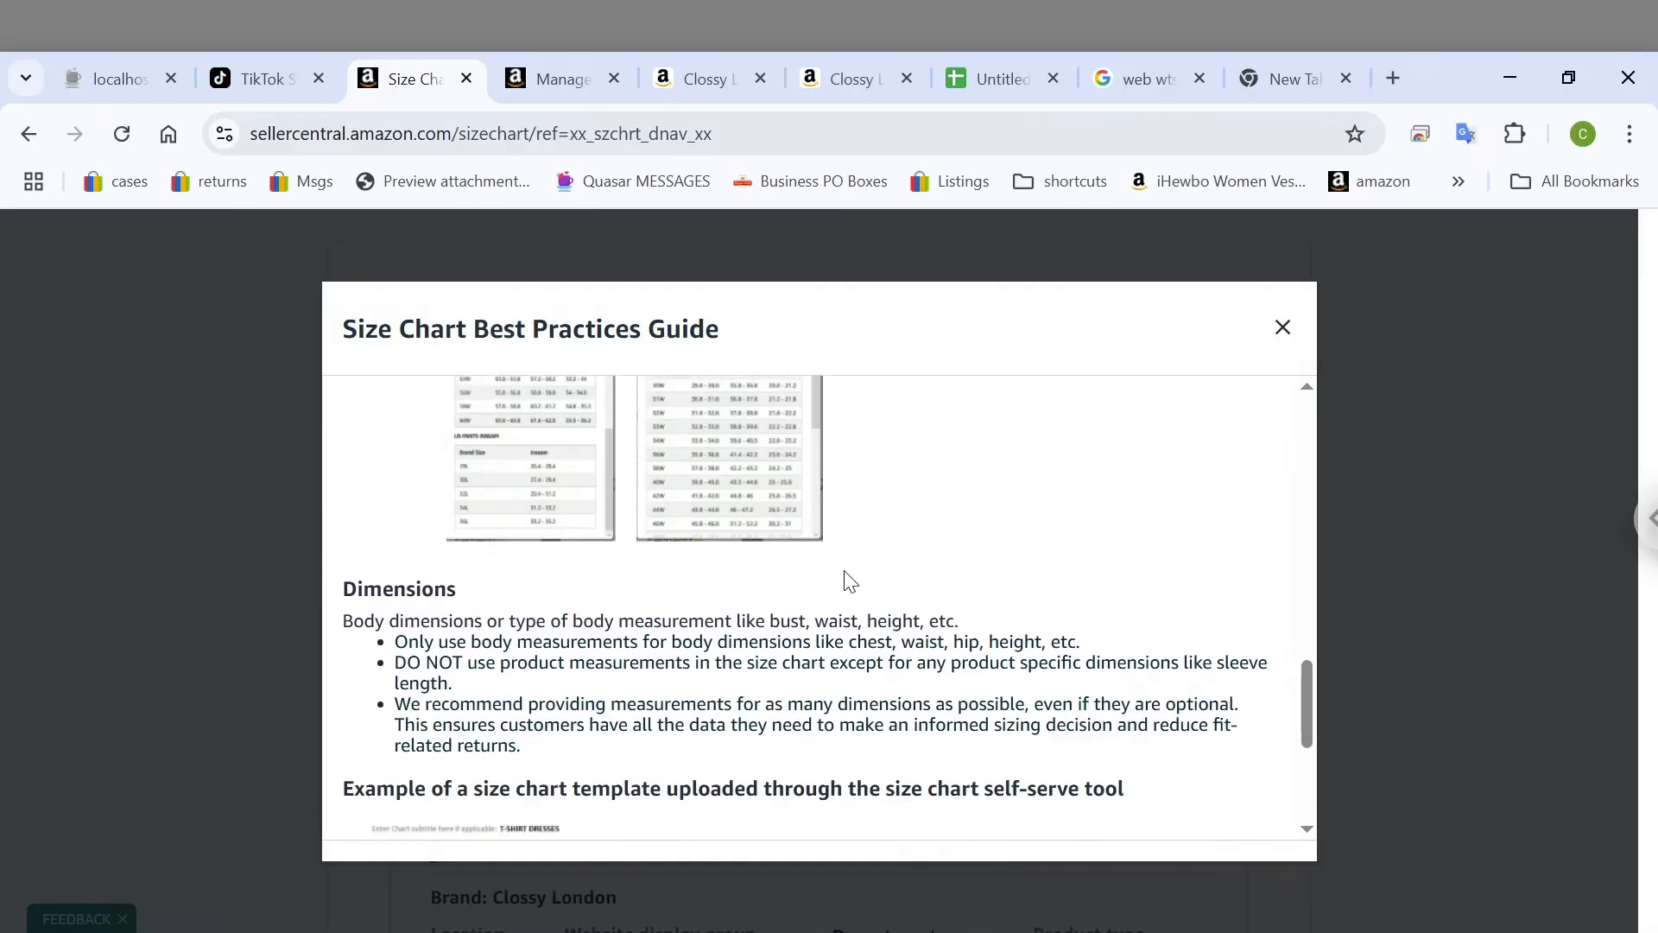
pyautogui.scroll(-1, 846, 575)
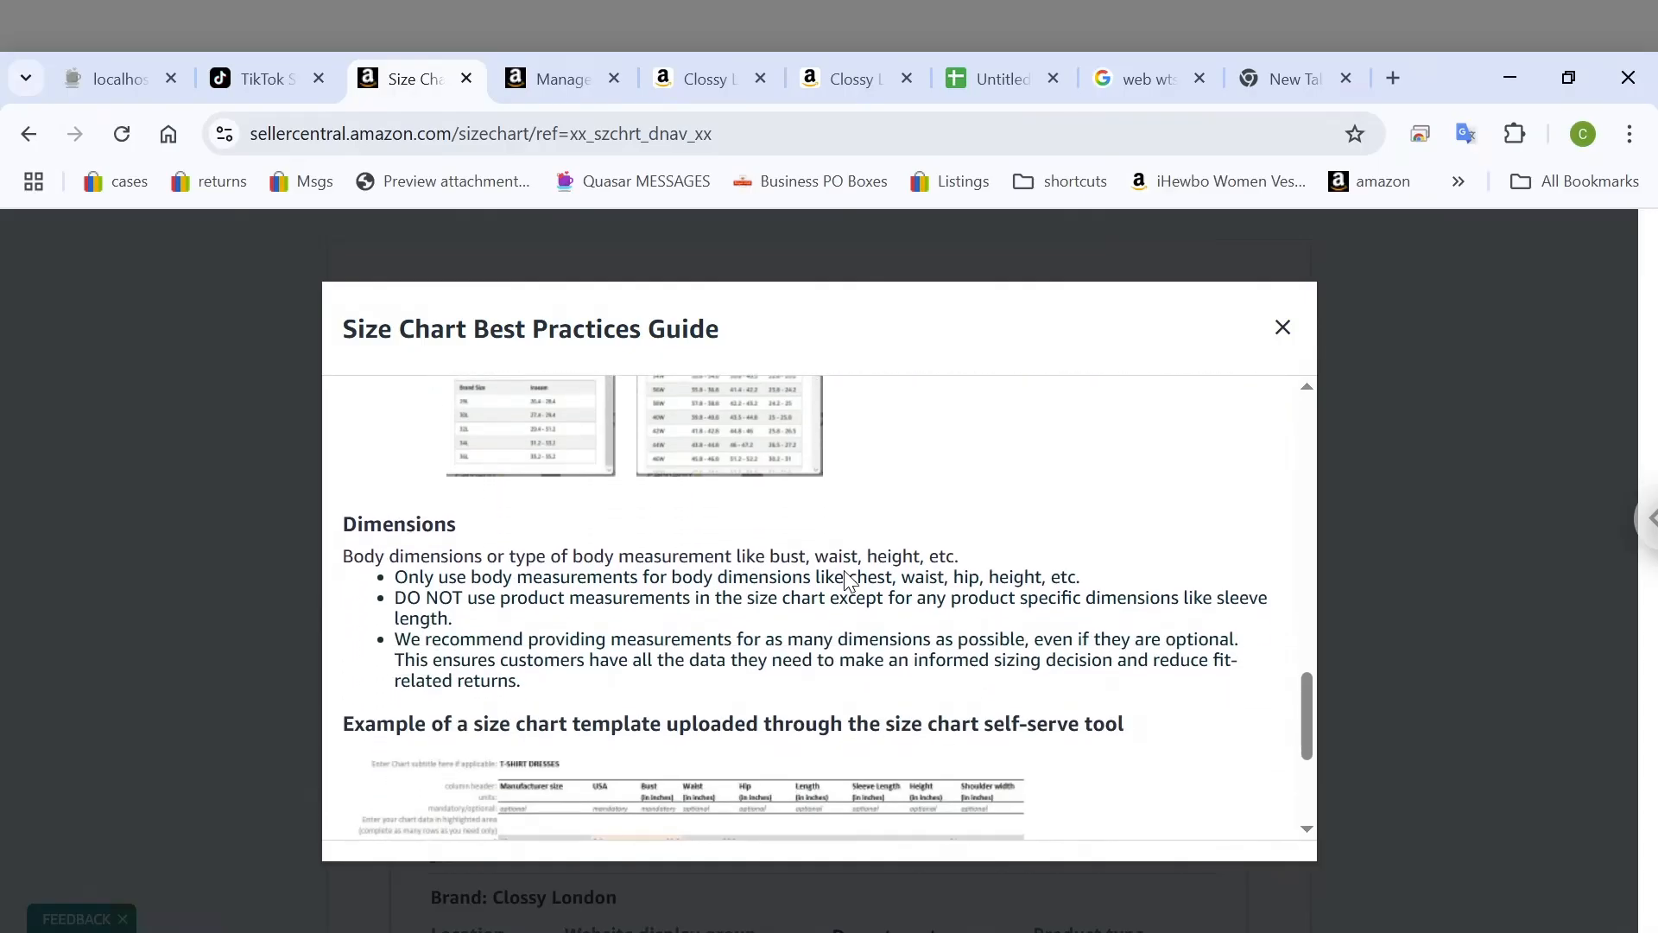
pyautogui.scroll(-1, 847, 574)
pyautogui.scroll(-1, 849, 580)
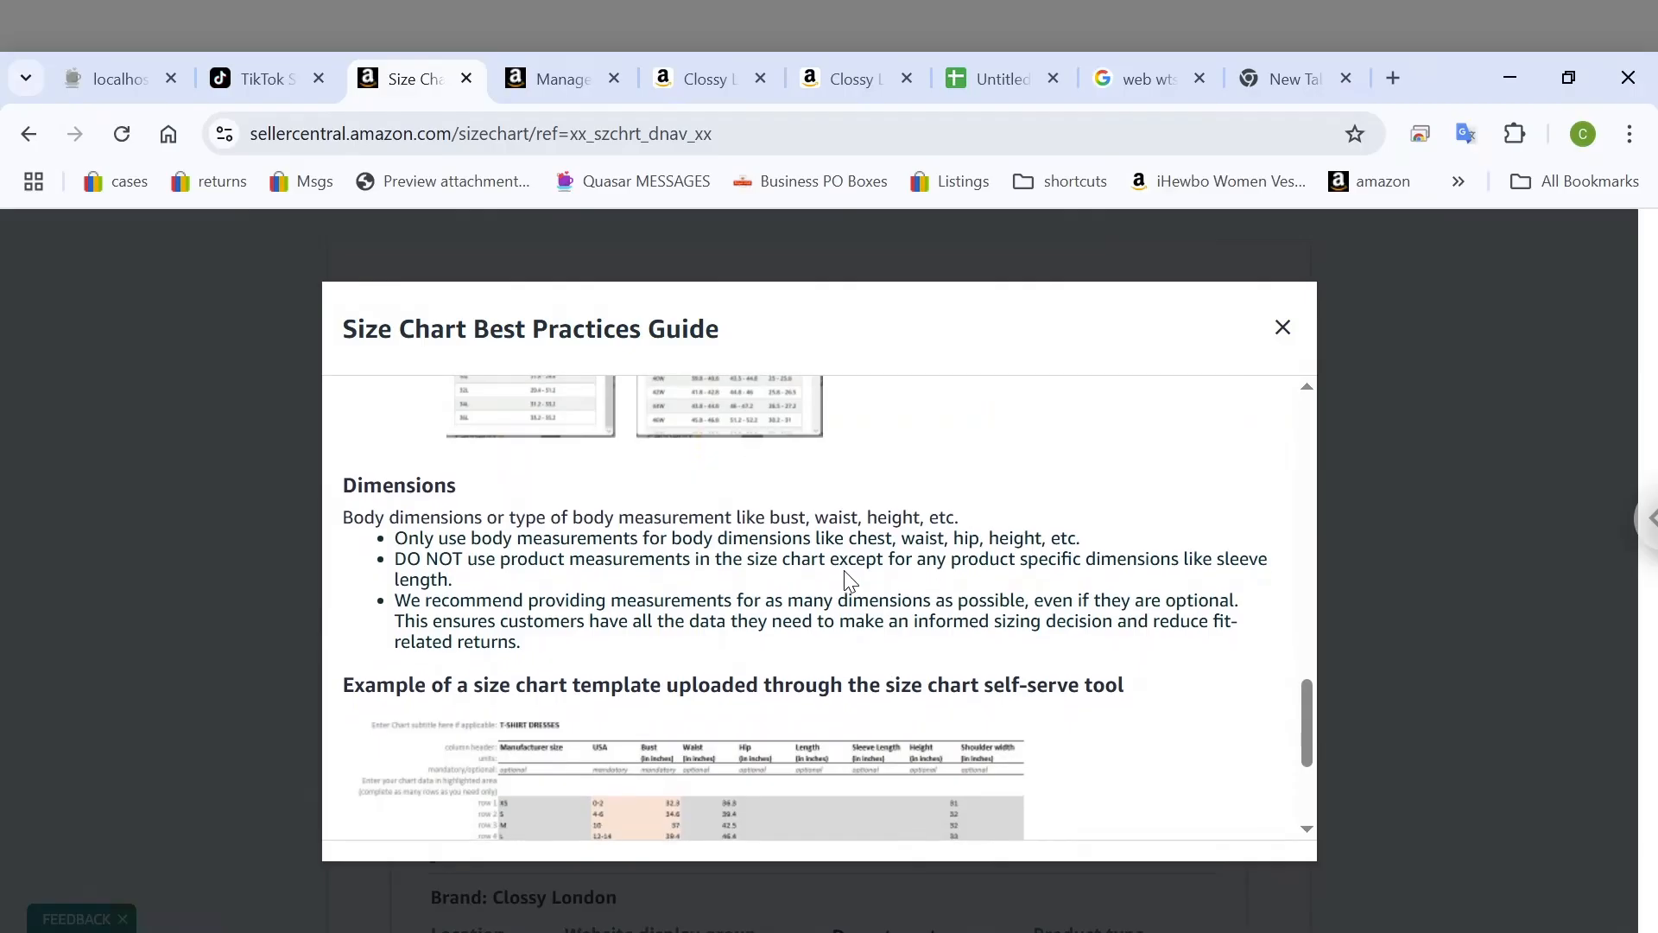
pyautogui.scroll(-2, 848, 580)
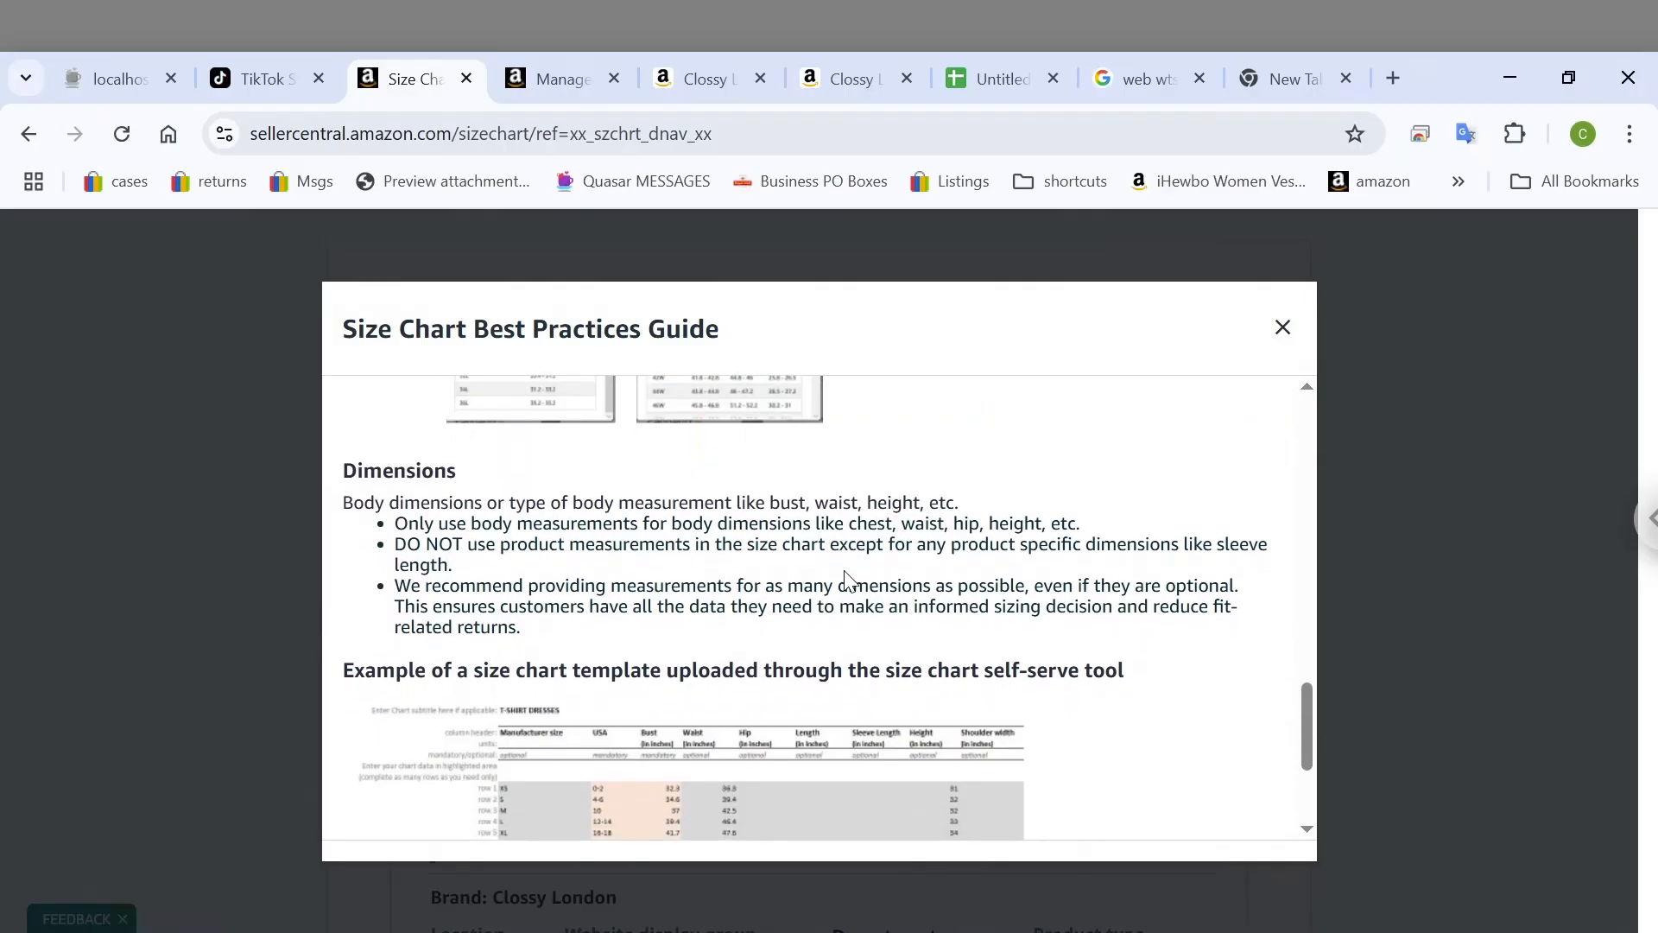
# Examine the example of an uploaded size chart template and the tips for building customer trust
pyautogui.scroll(-5, 847, 570)
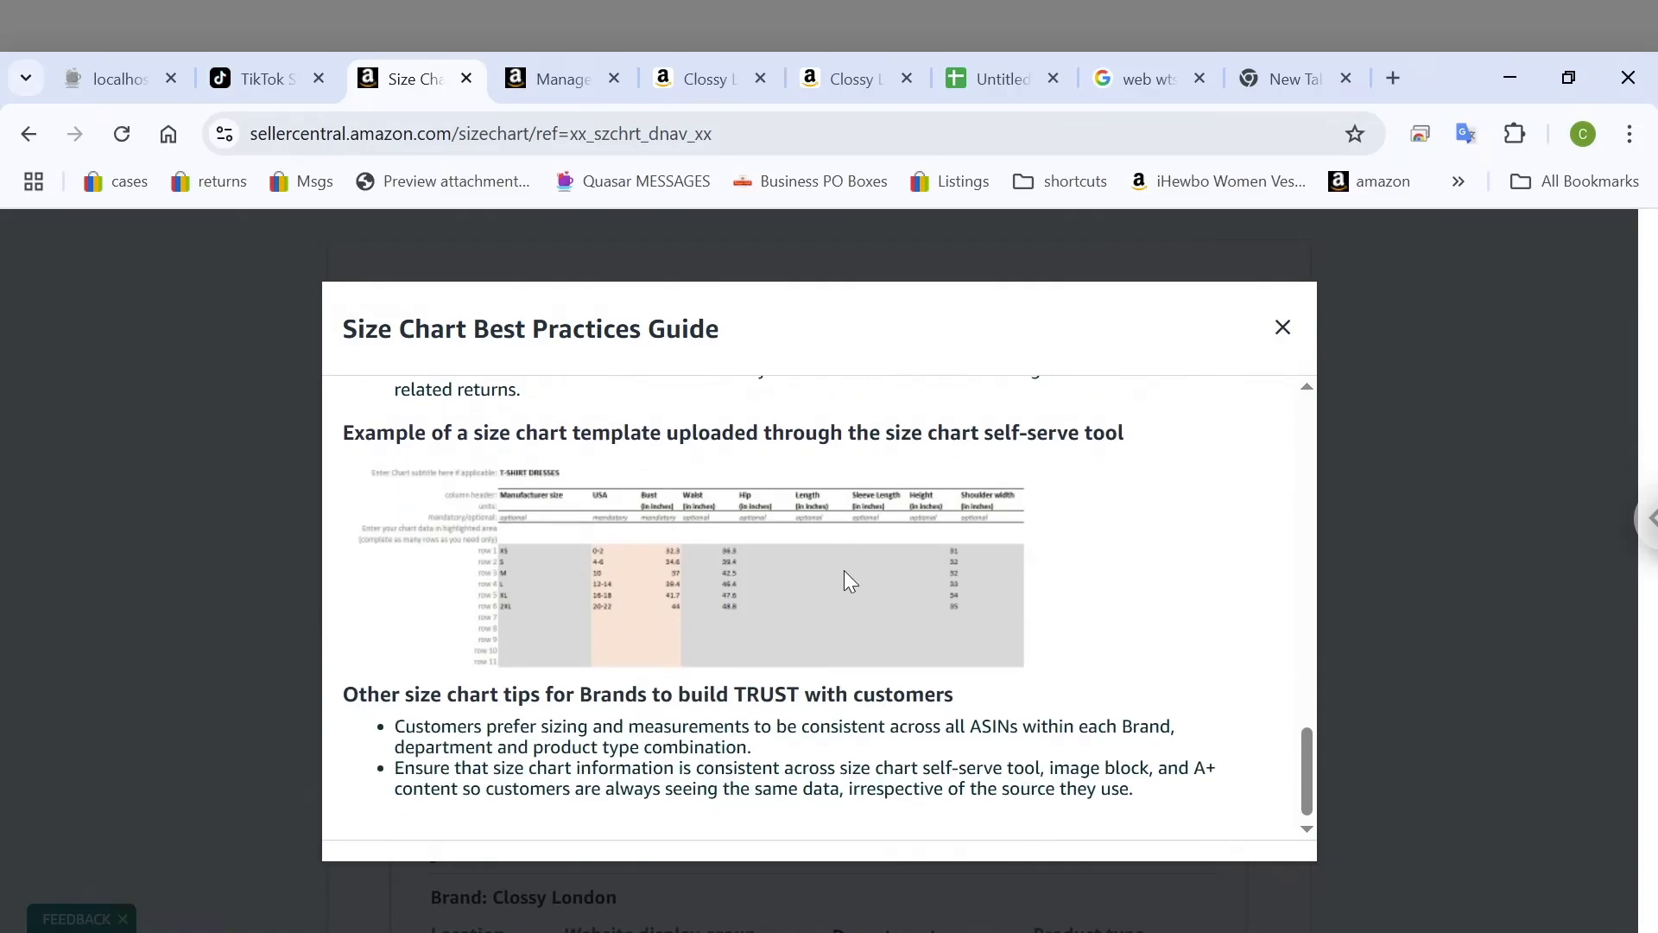
pyautogui.scroll(1, 598, 583)
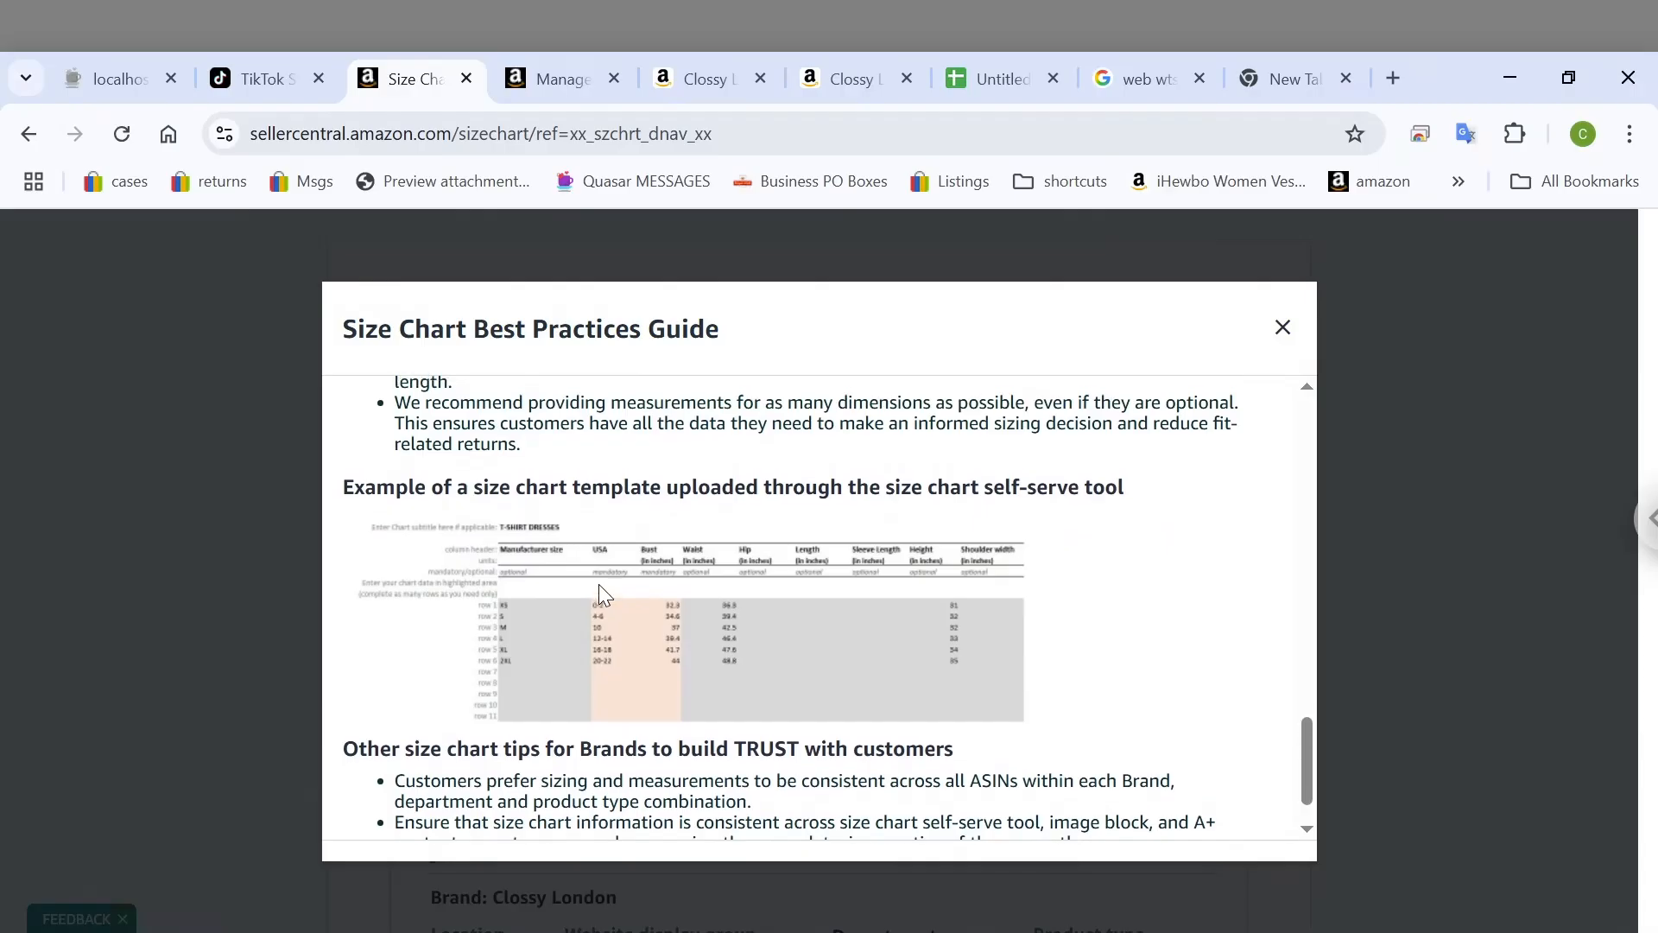
pyautogui.scroll(1, 587, 620)
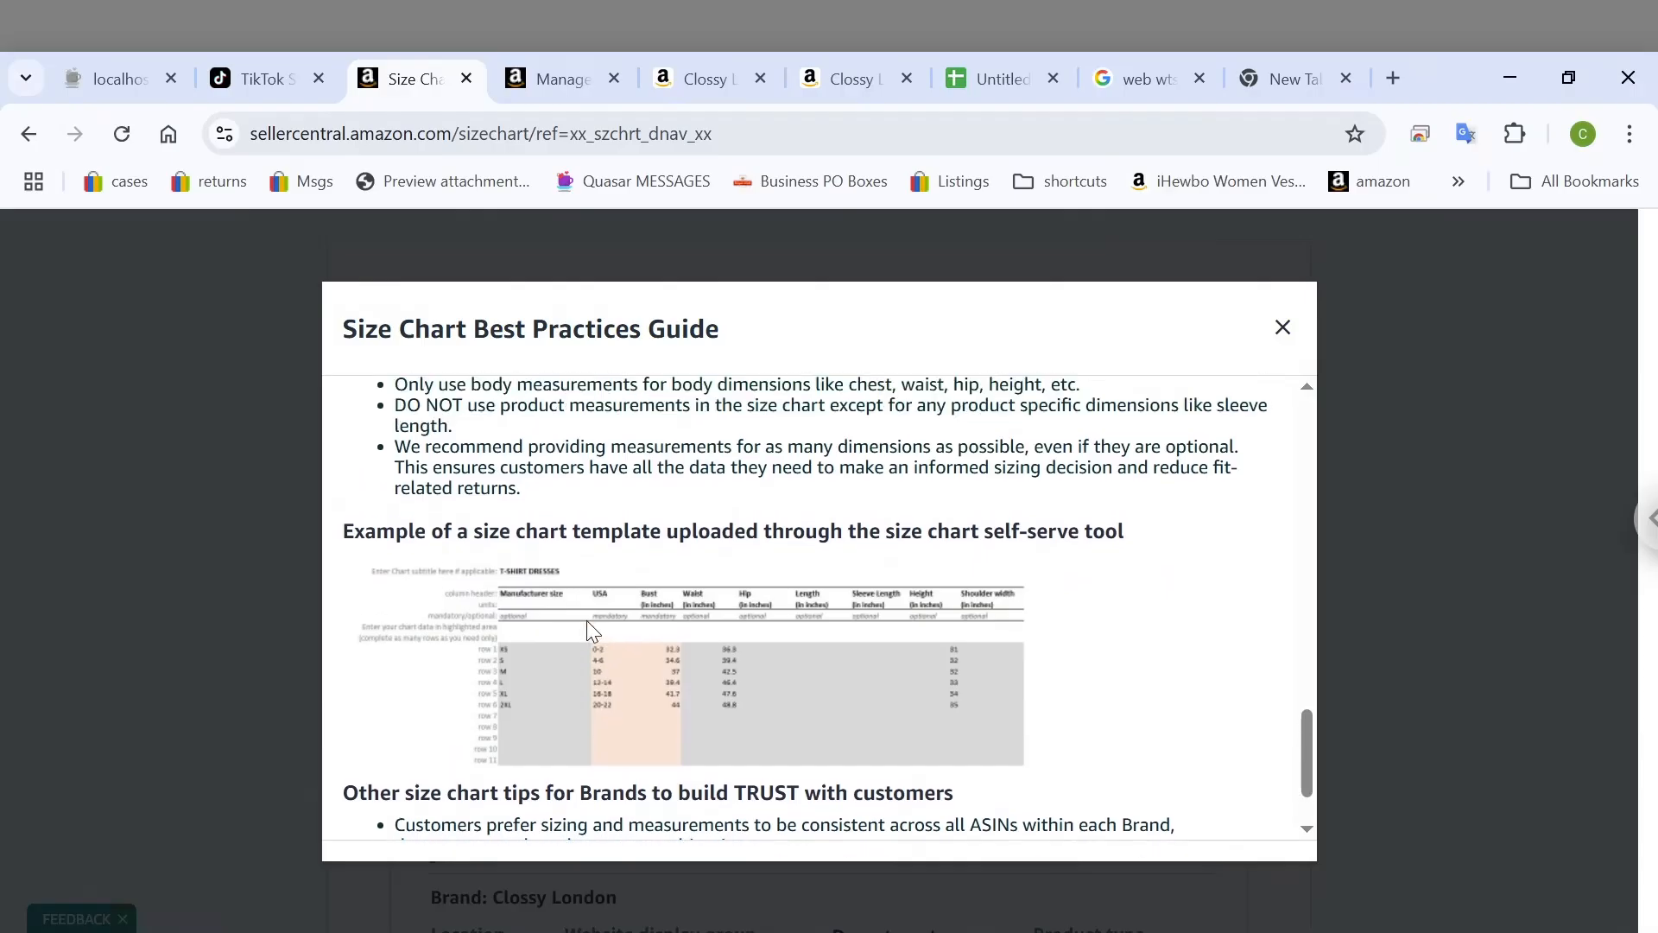
pyautogui.scroll(-1, 587, 622)
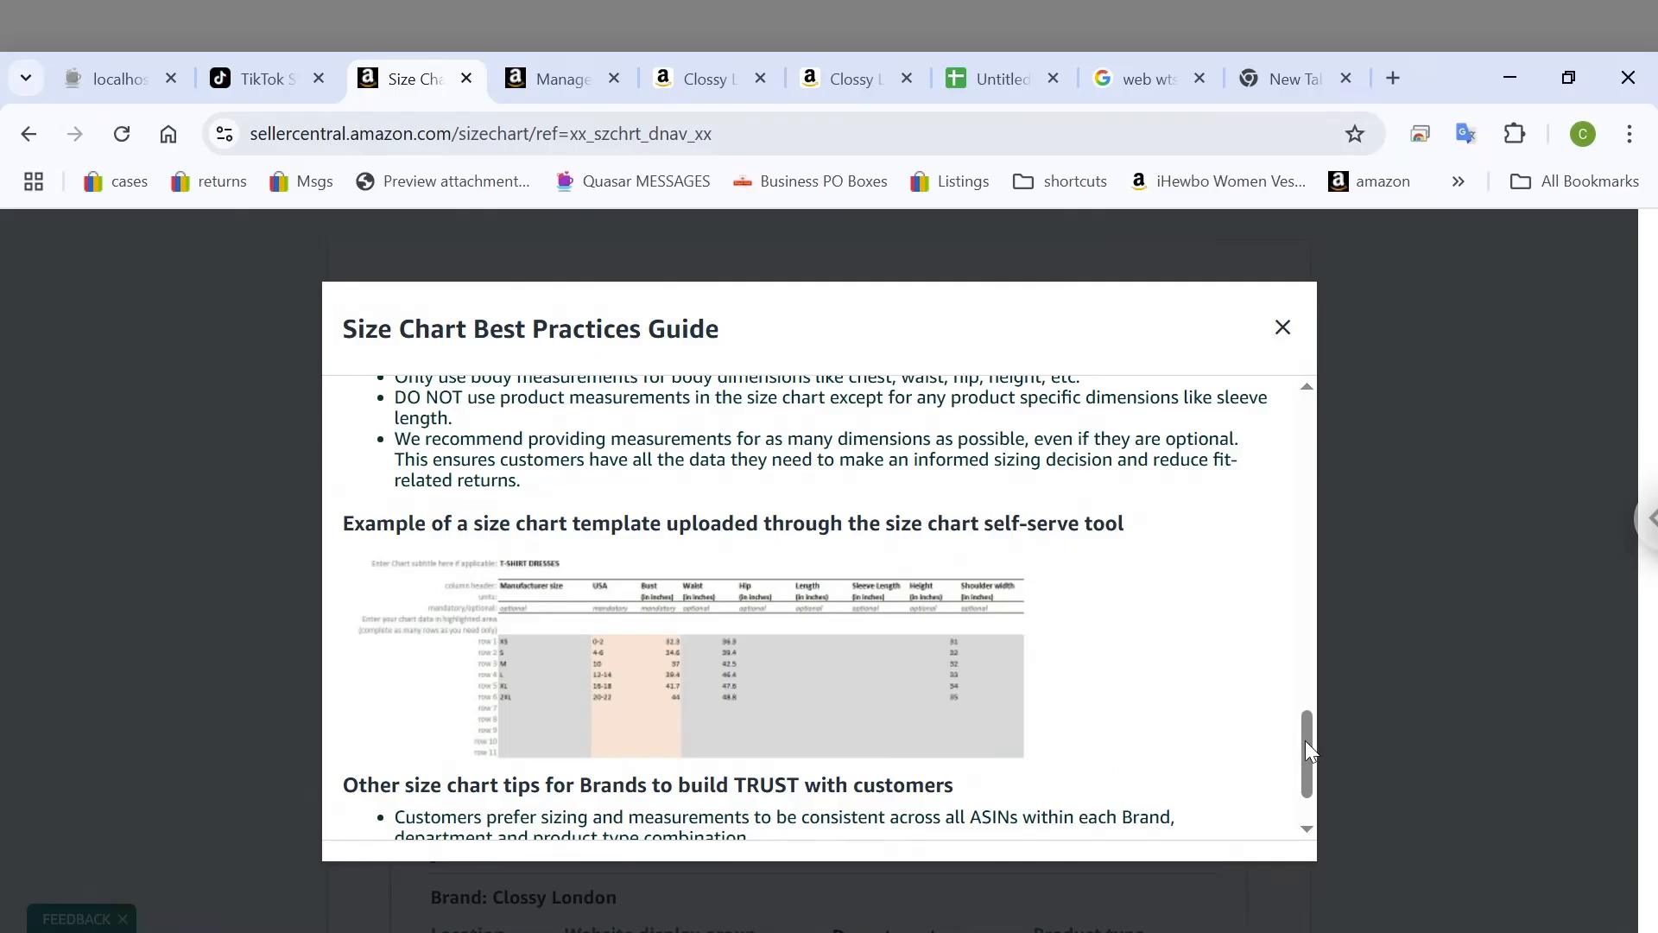
pyautogui.click(1308, 831)
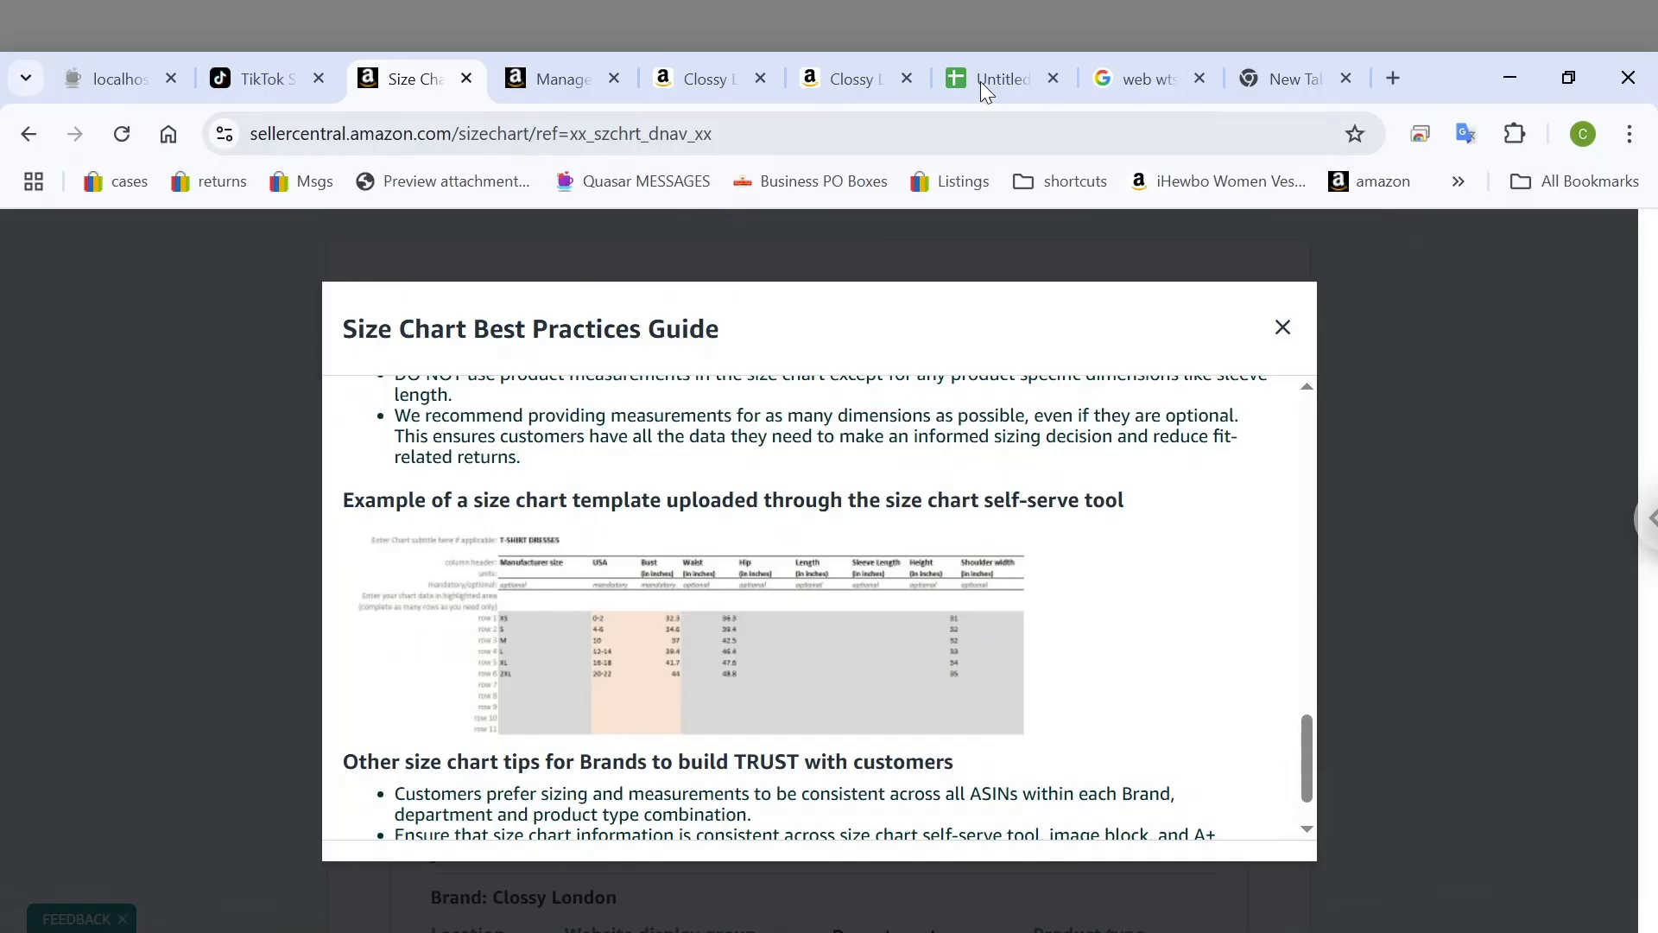
pyautogui.press('Down')
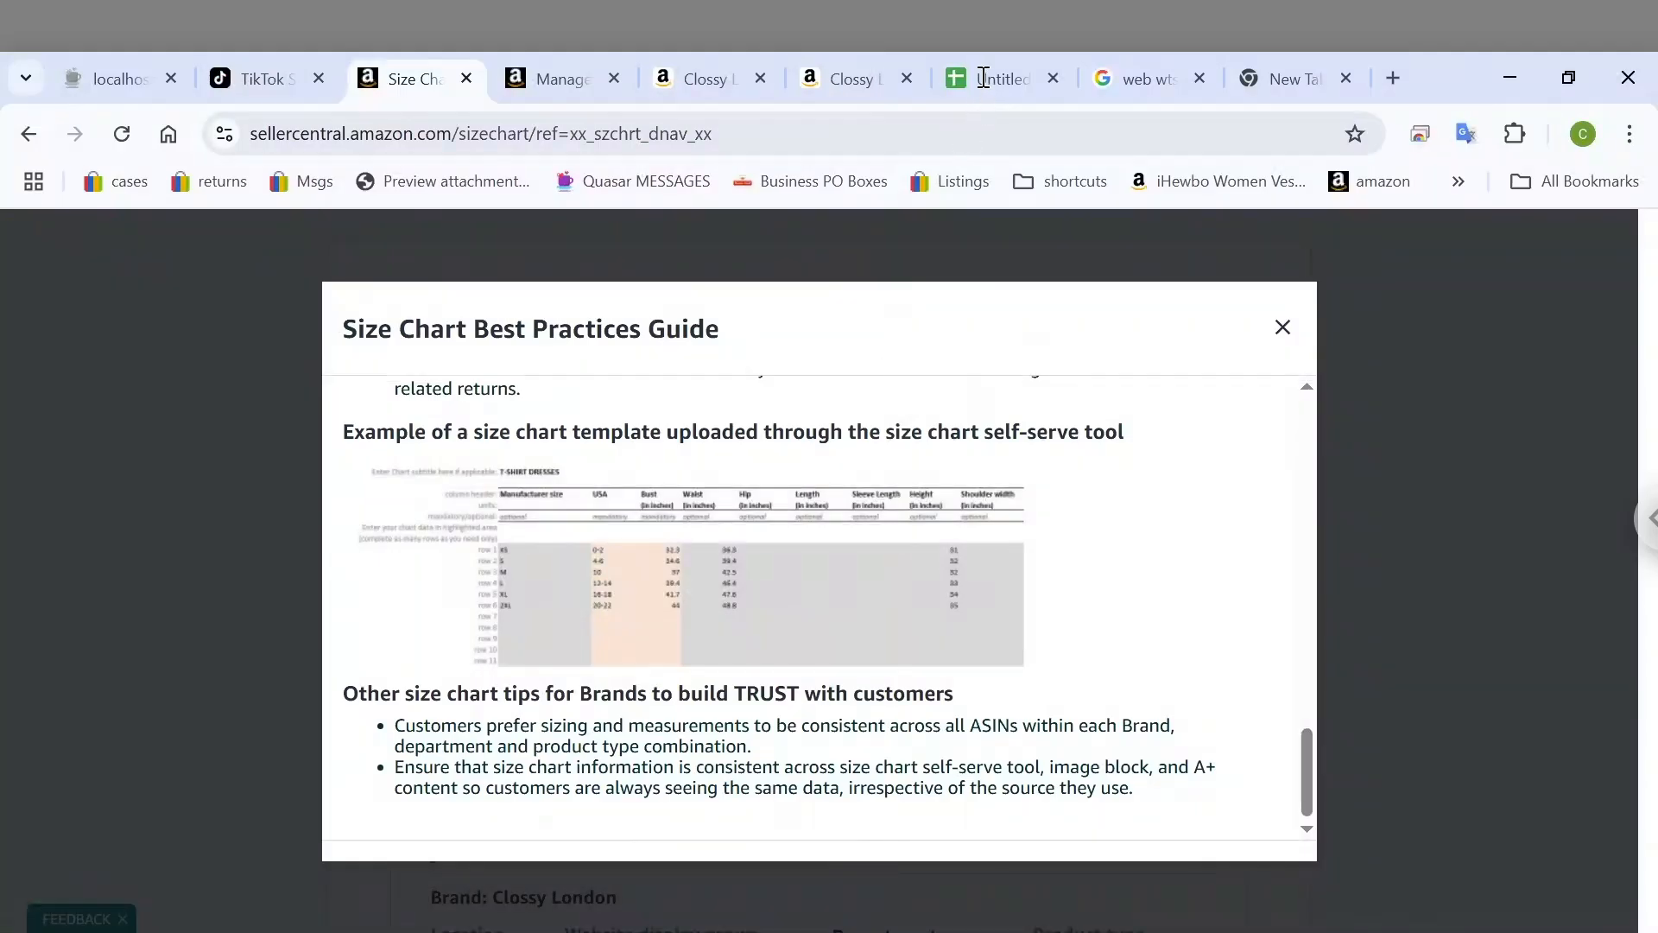
# Switch to the size chart template in Google Sheets and rename the untitled spreadsheet as "String vest"
pyautogui.doubleClick(983, 77)
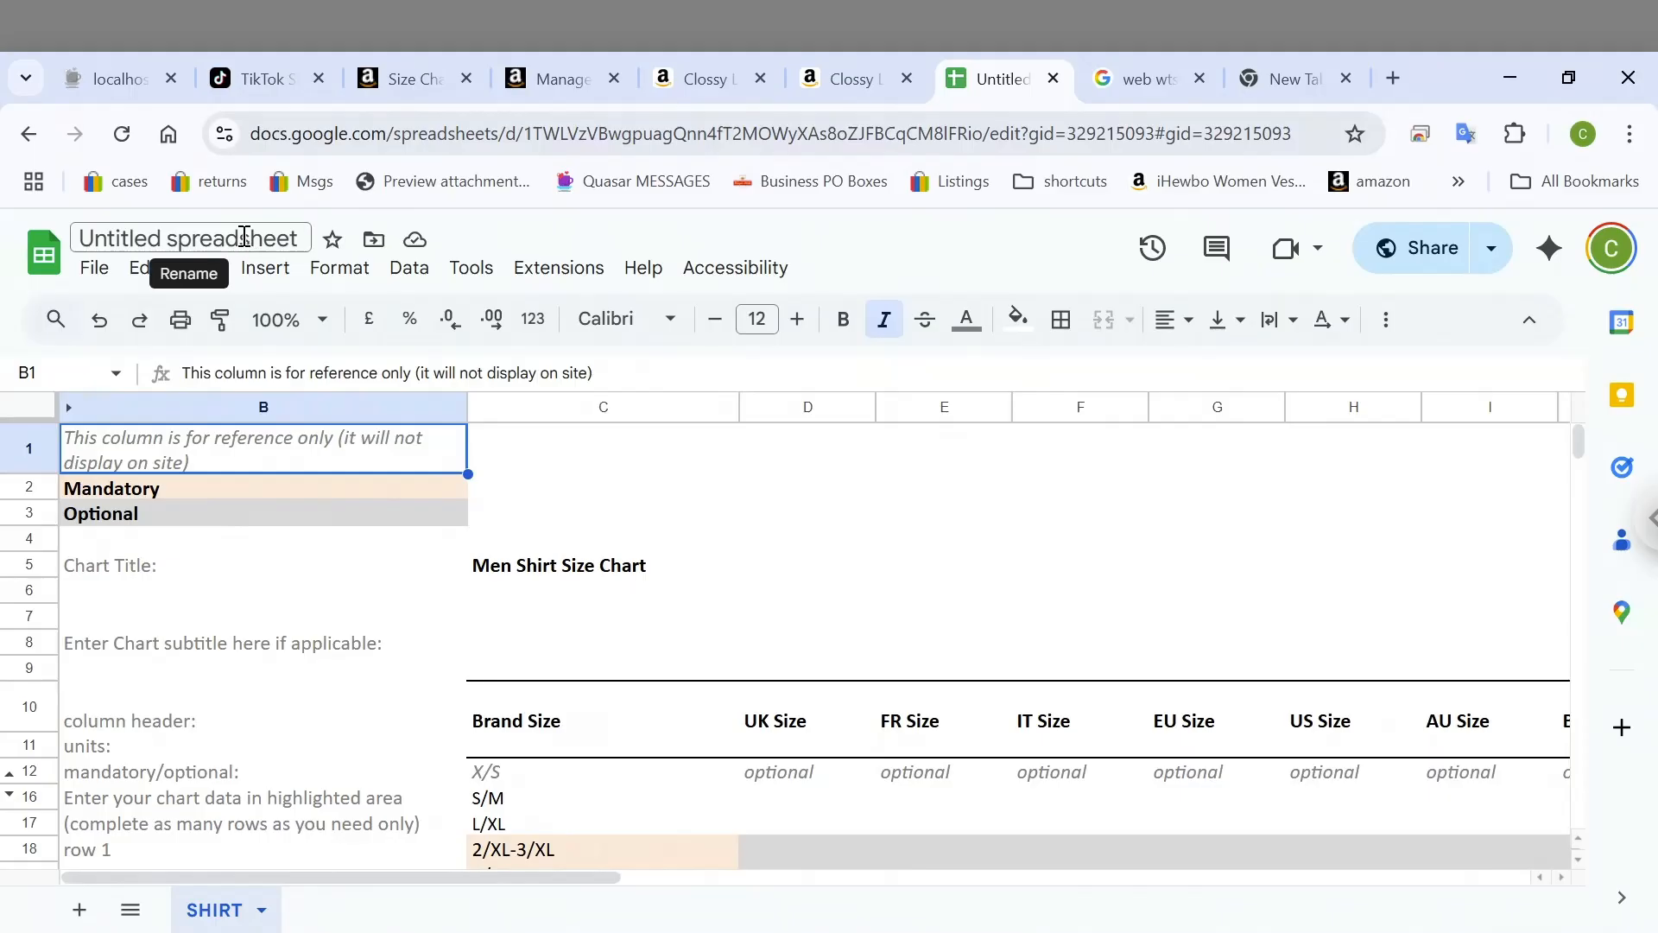
pyautogui.click(246, 239)
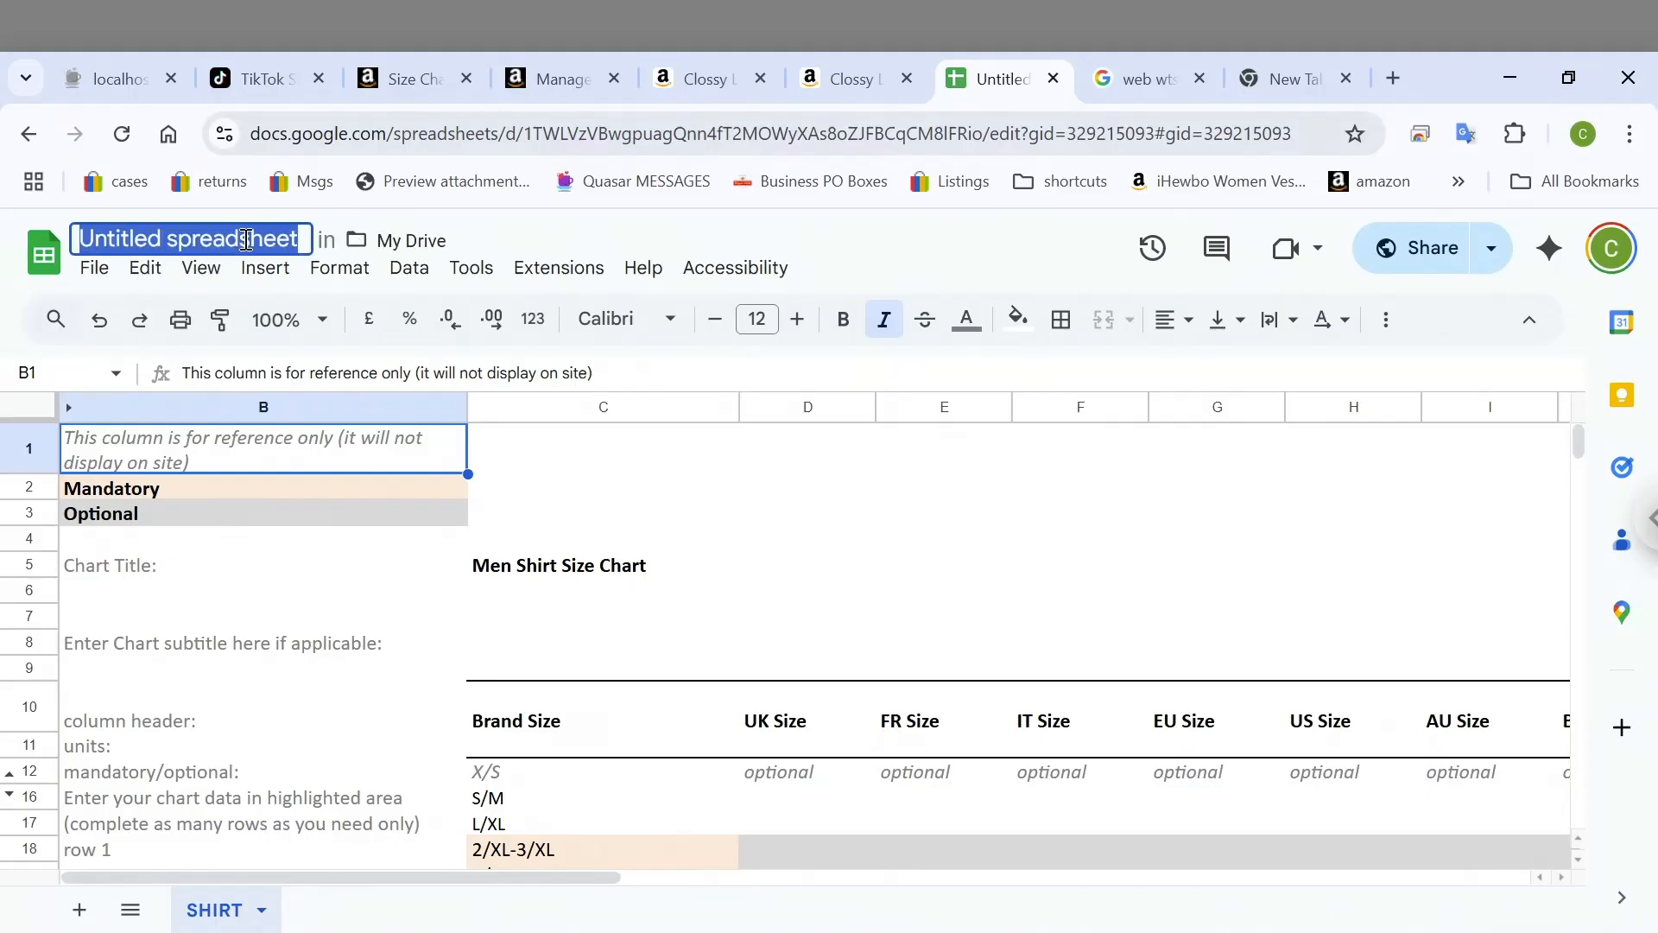
pyautogui.write('String vest')
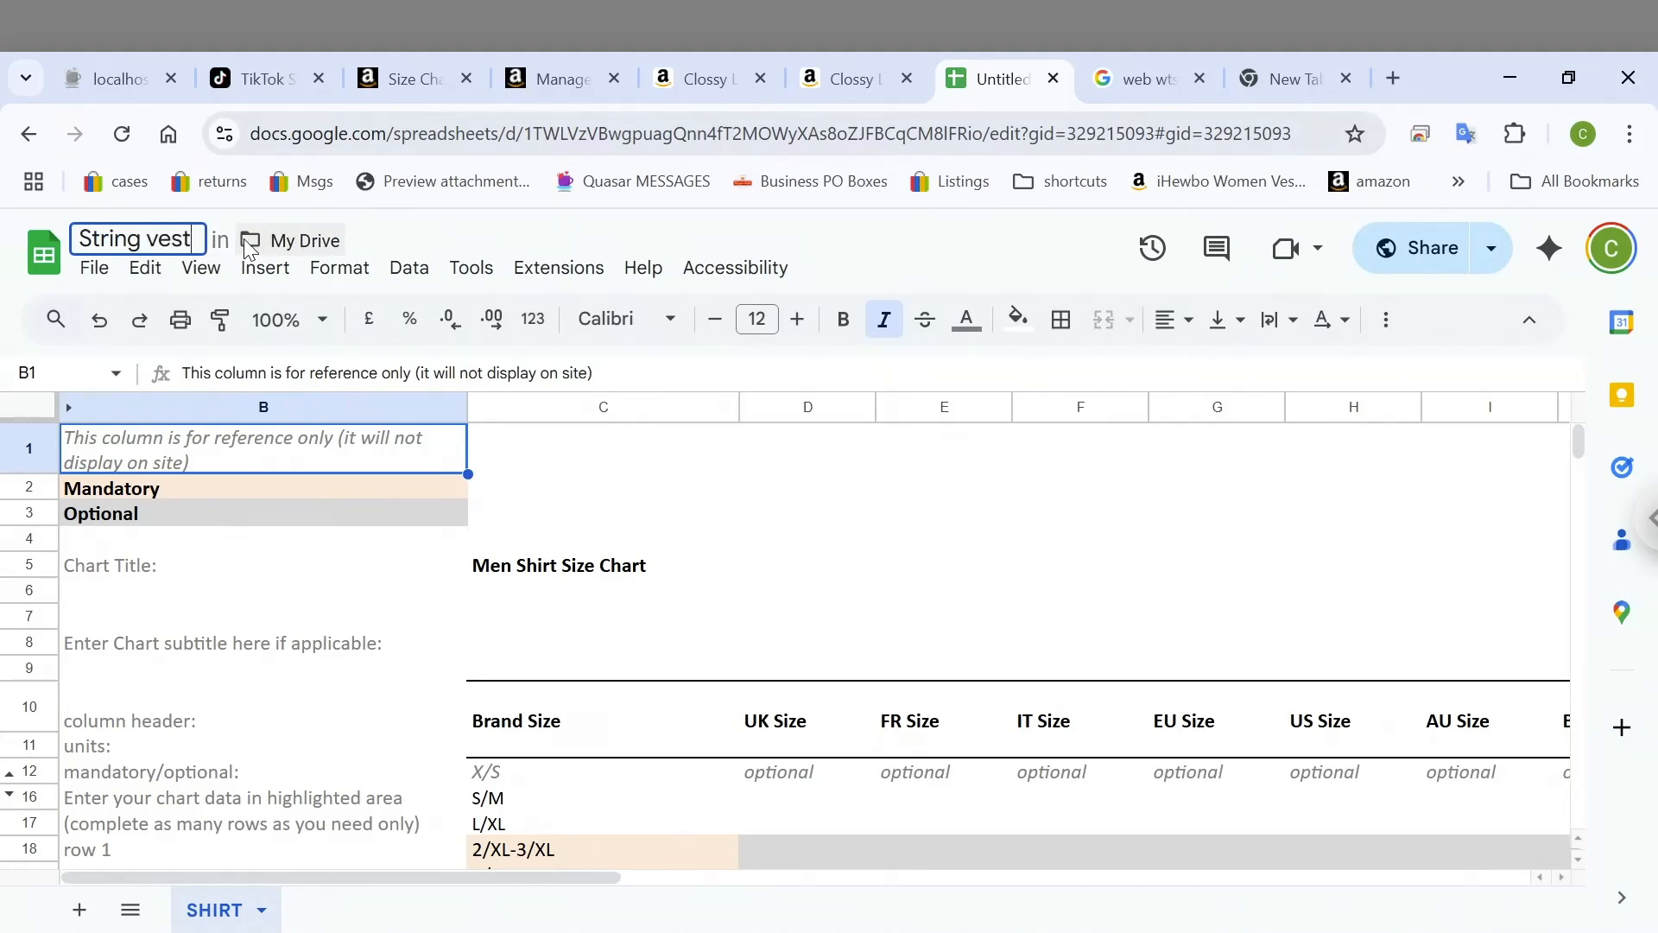
pyautogui.write(' Mens')
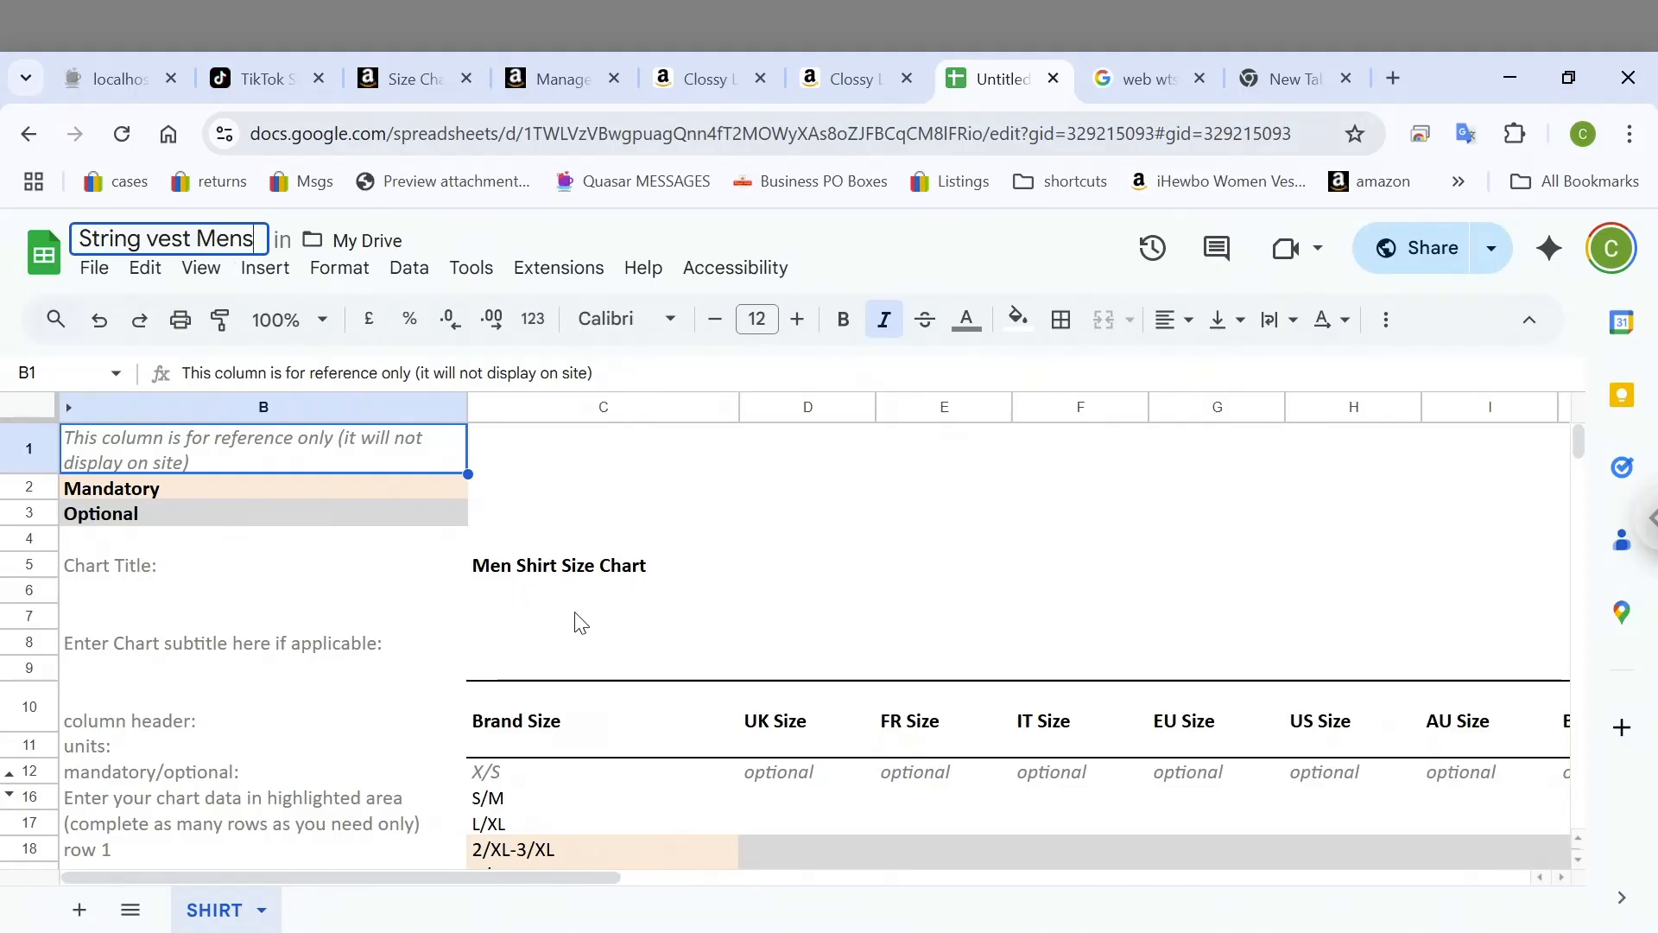
pyautogui.press('BackSpace')
pyautogui.press('BackSpace')
pyautogui.press('BackSpace')
pyautogui.press('BackSpace')
pyautogui.press('BackSpace')
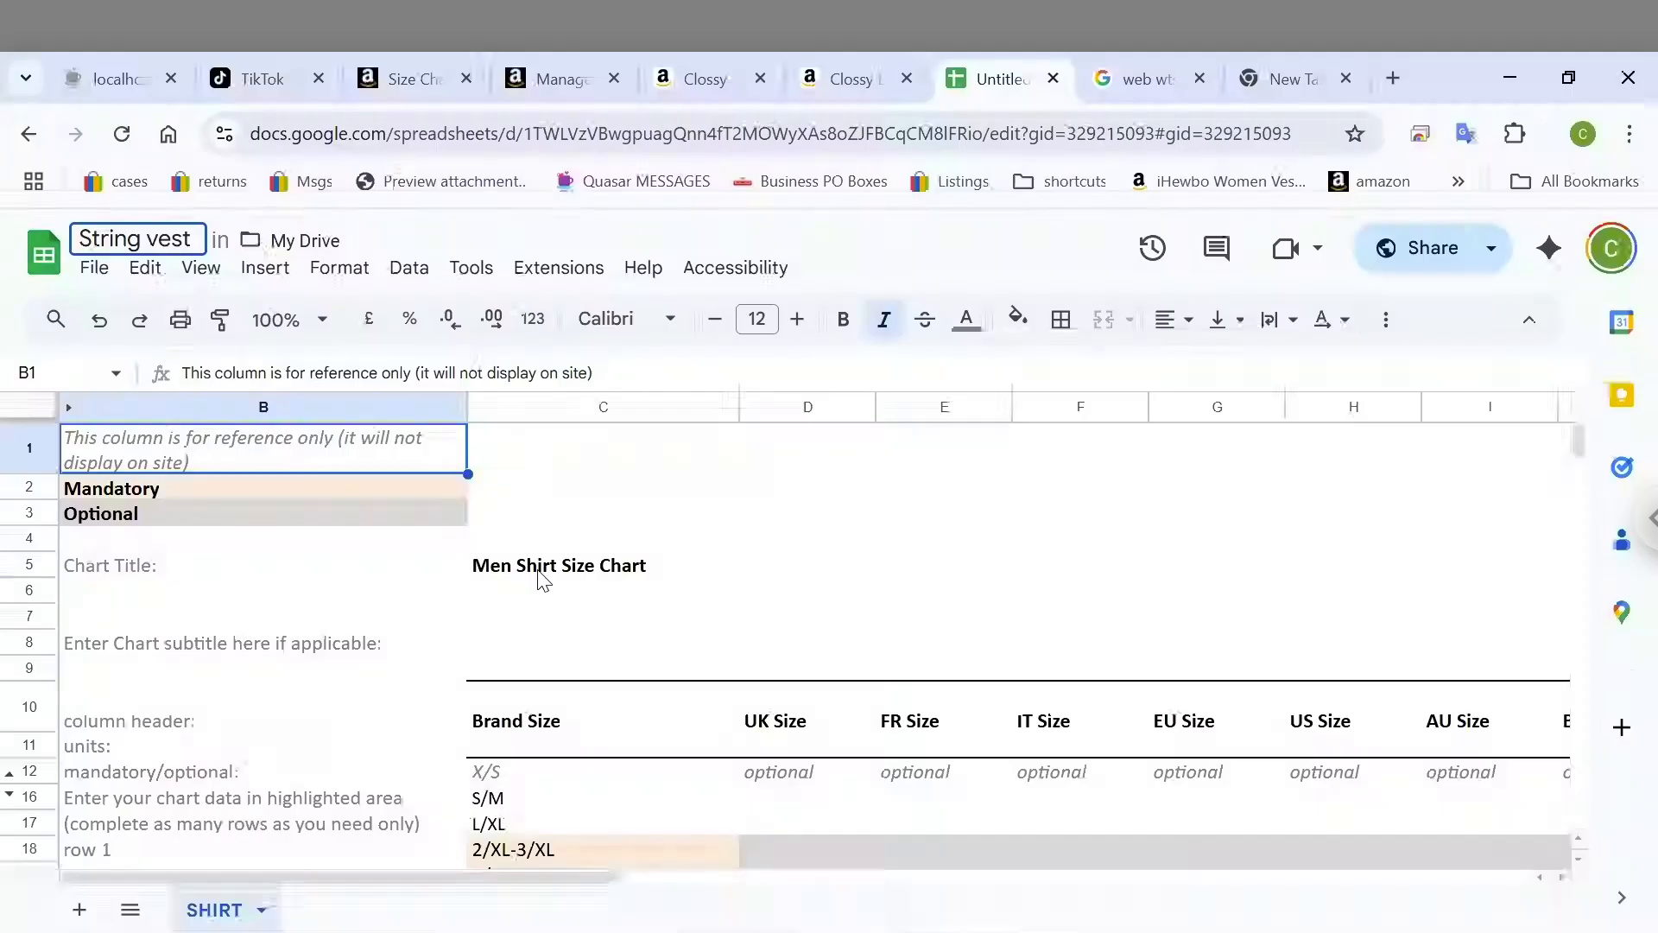
pyautogui.press('Return')
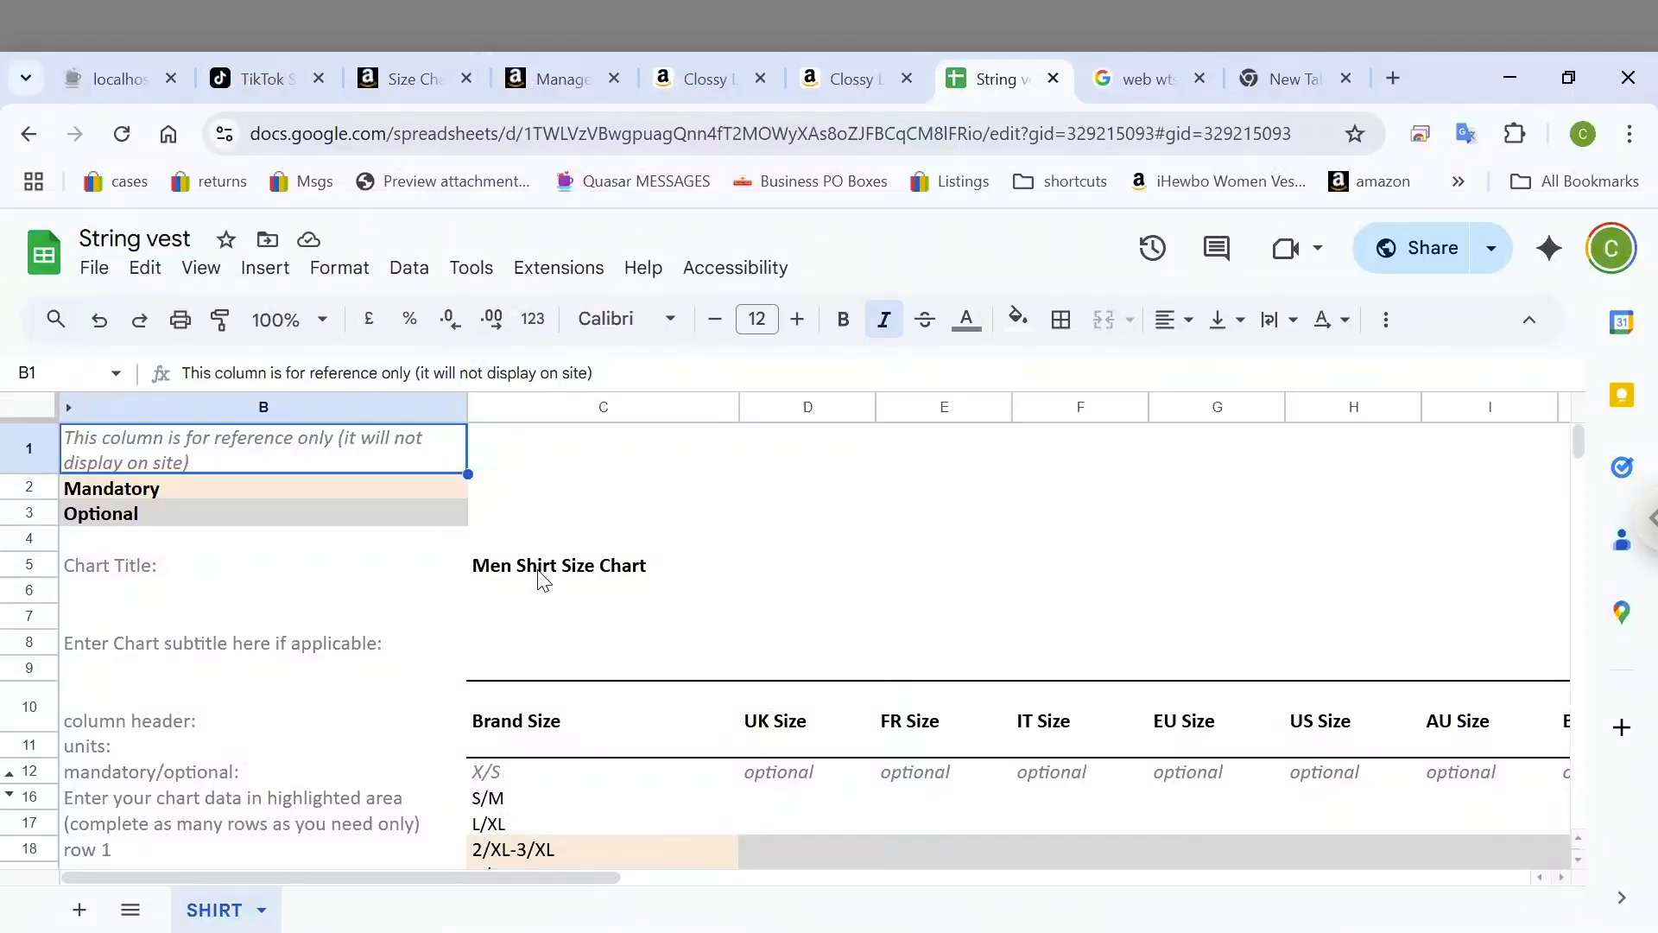
# Replace the chart title in cell C5 with "String Vest Mens"
pyautogui.click(538, 576)
pyautogui.doubleClick(533, 571)
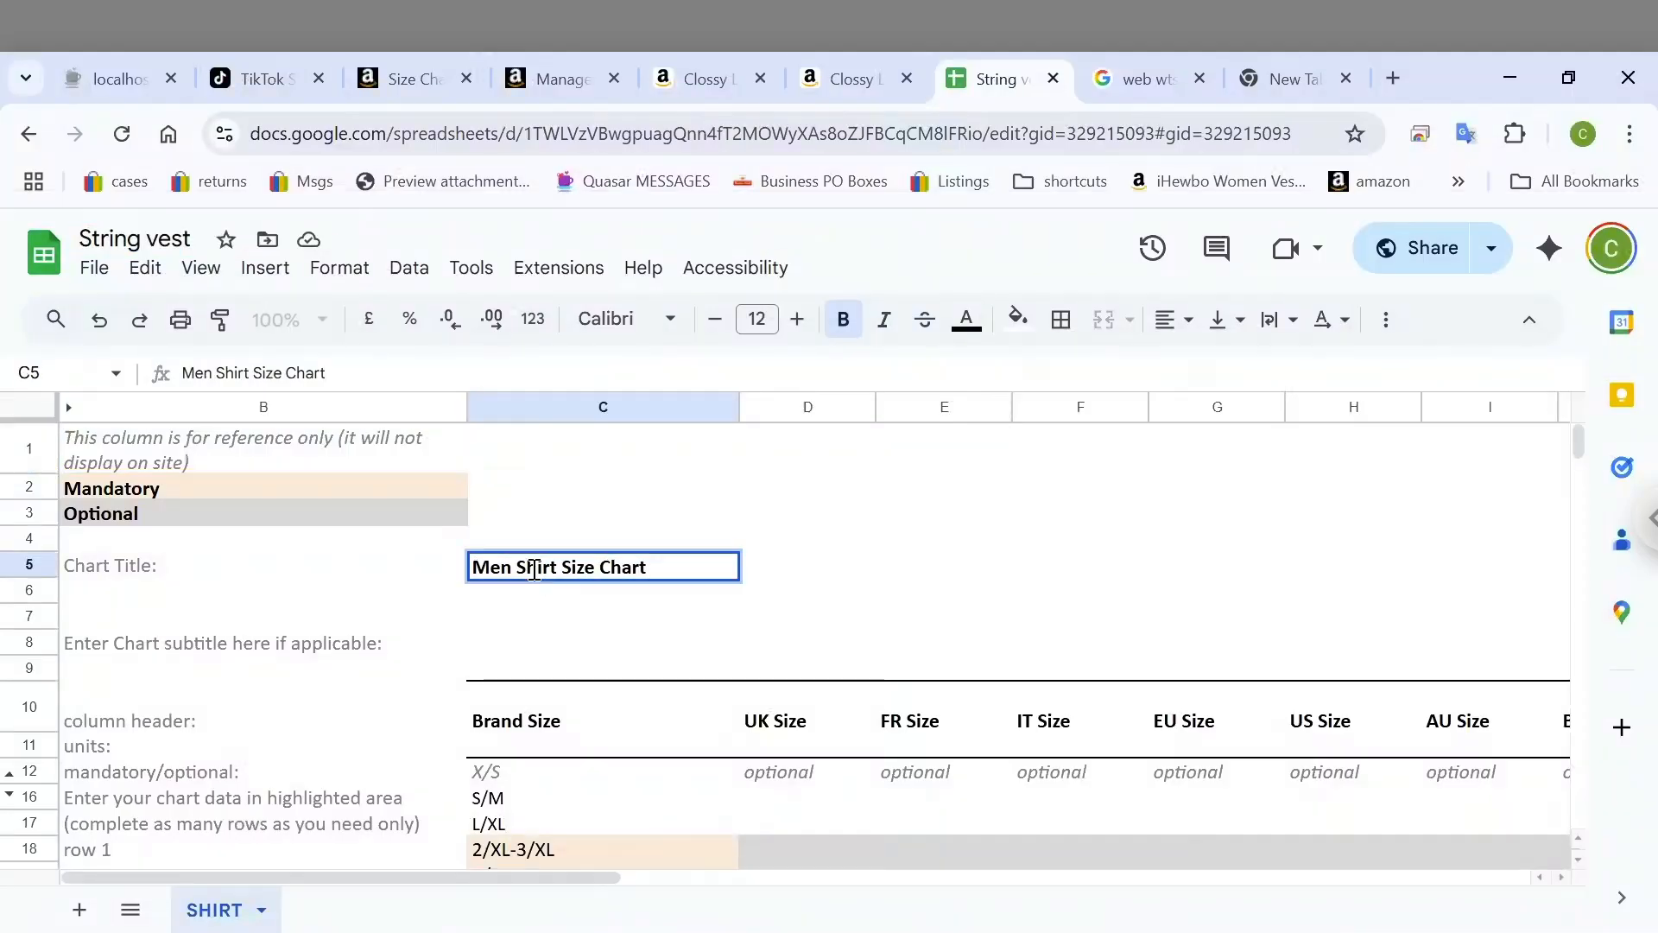
pyautogui.write('String')
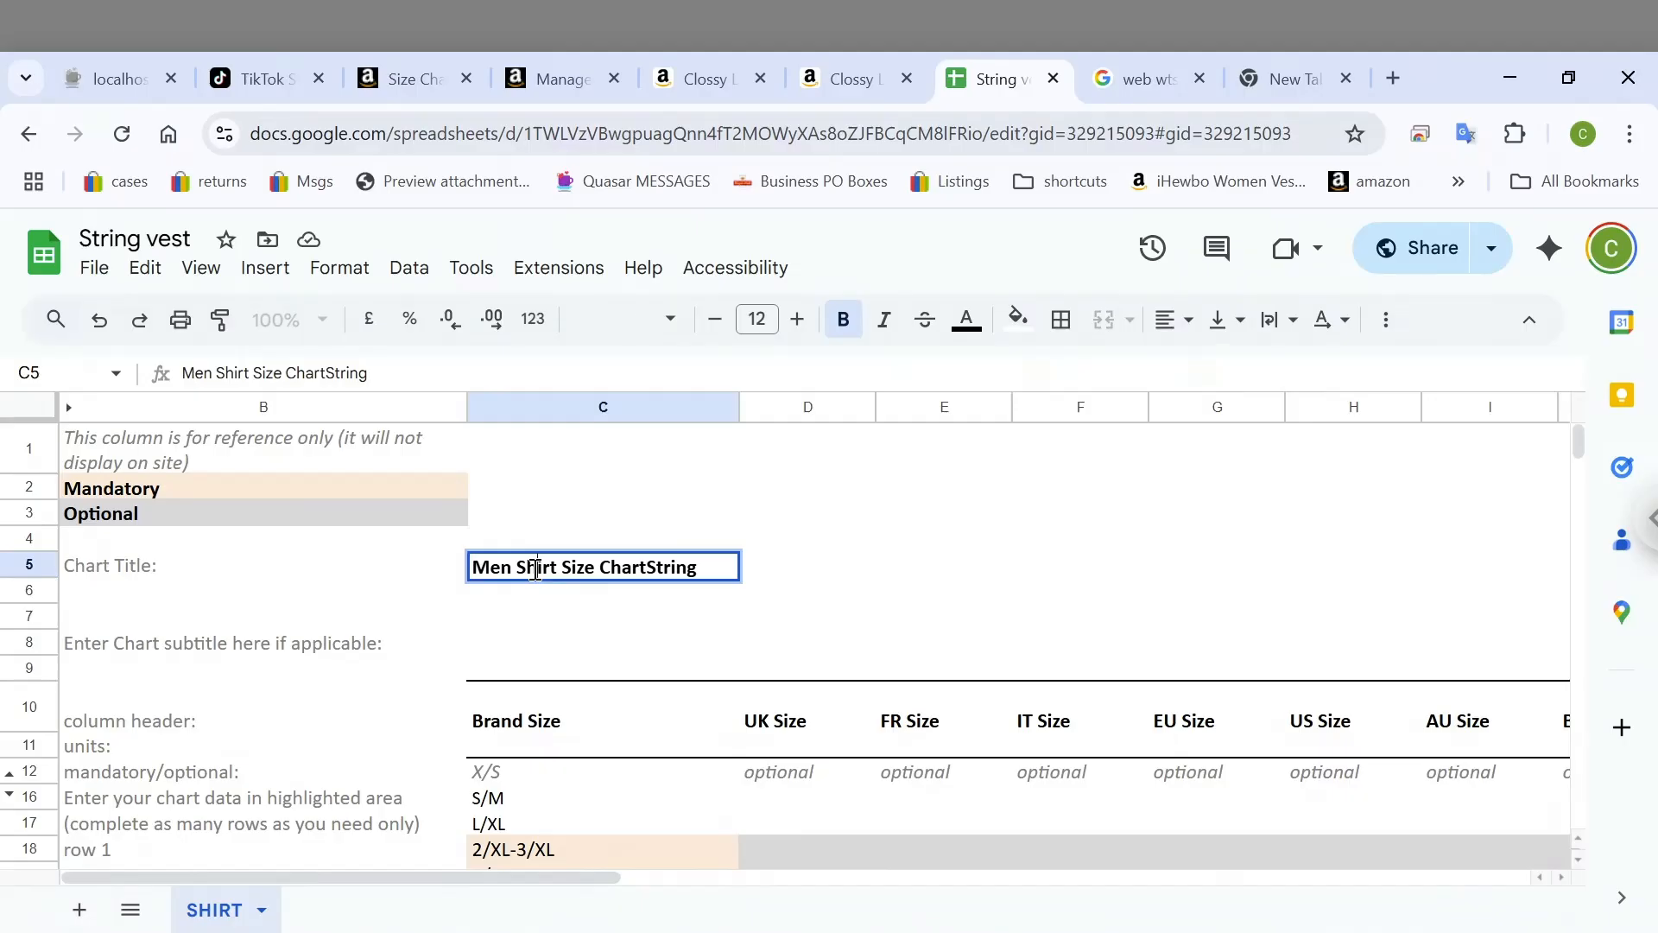
pyautogui.hotkey('ctrl', 'a')
pyautogui.write('String ')
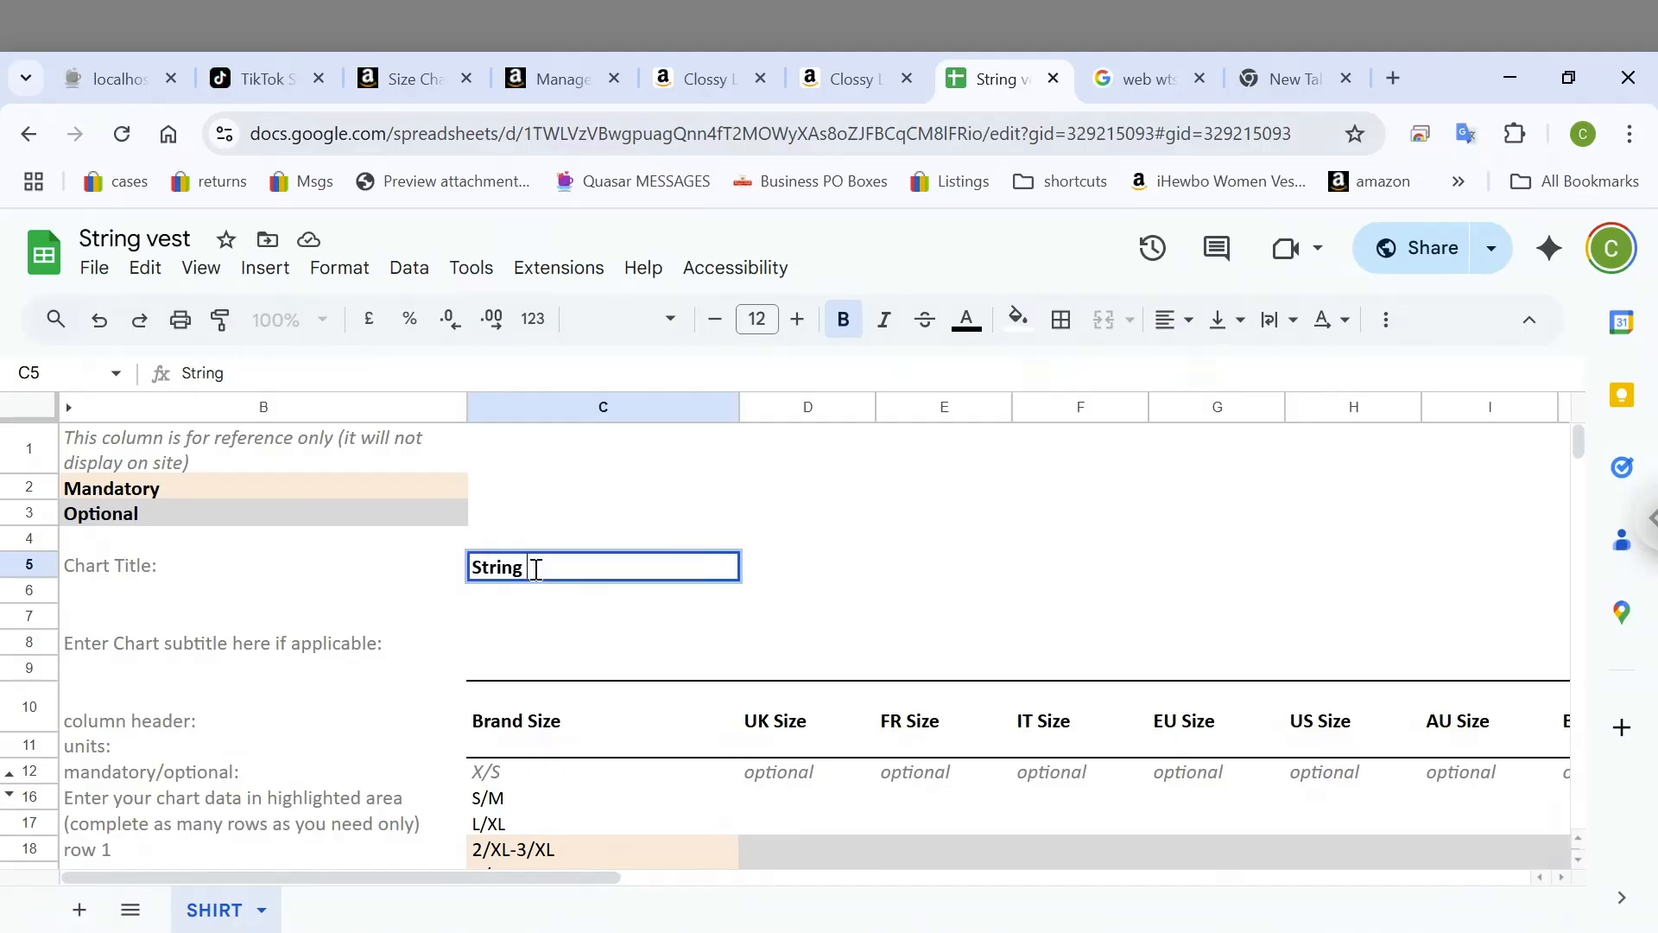
pyautogui.write('Vest Mens')
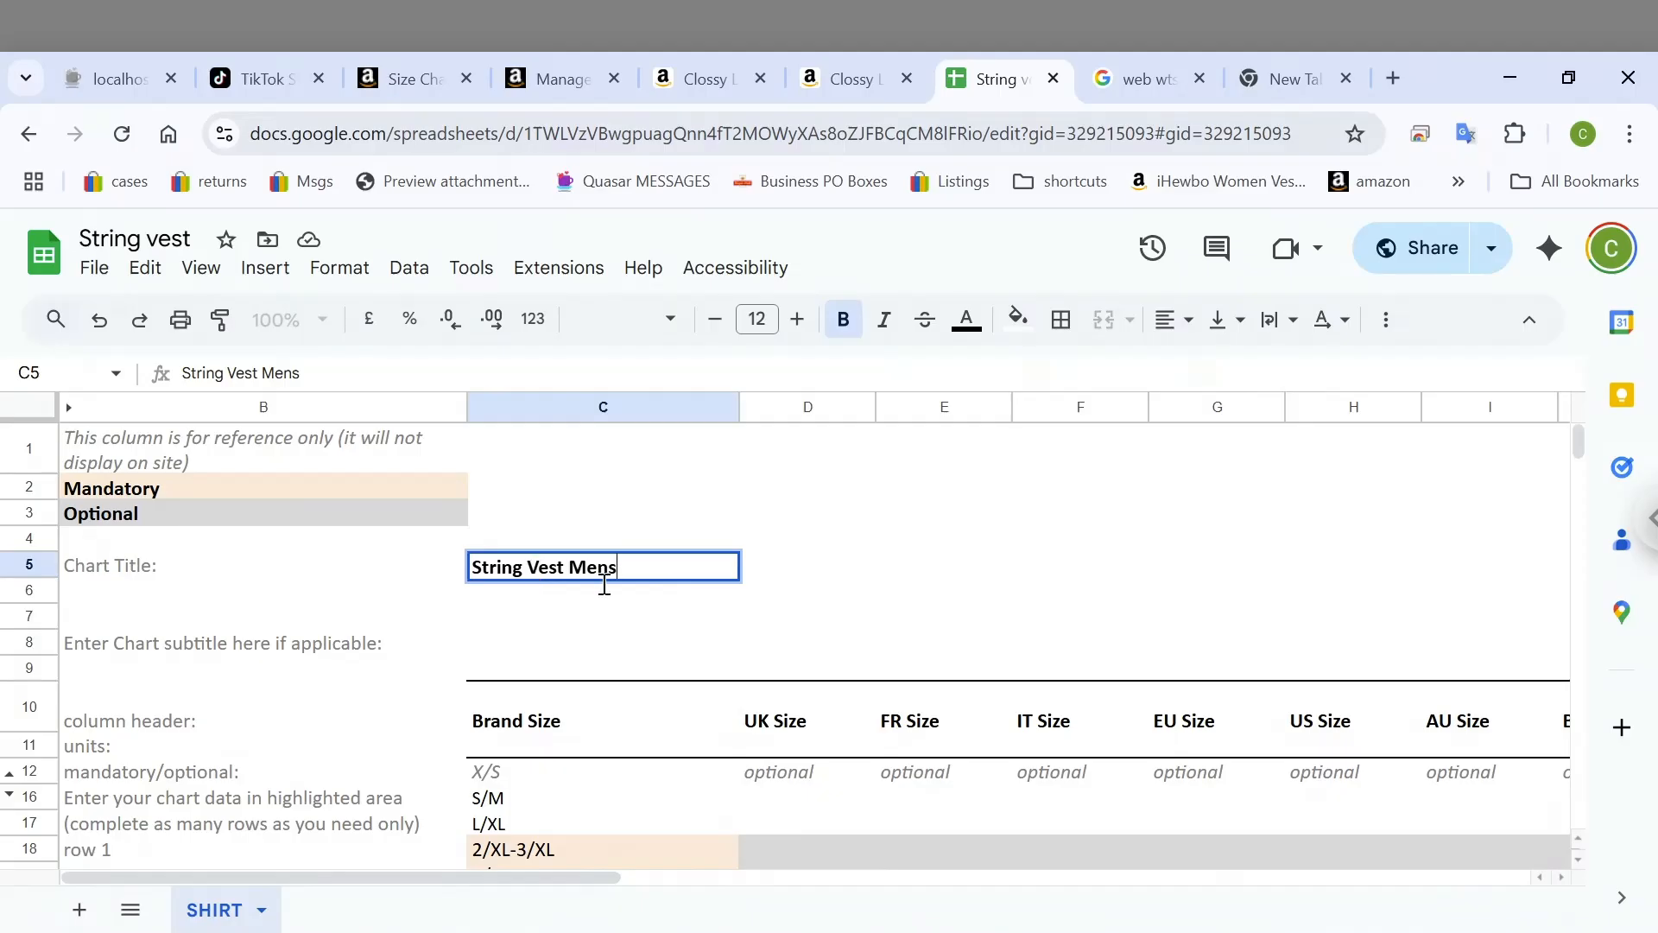
pyautogui.press('Return')
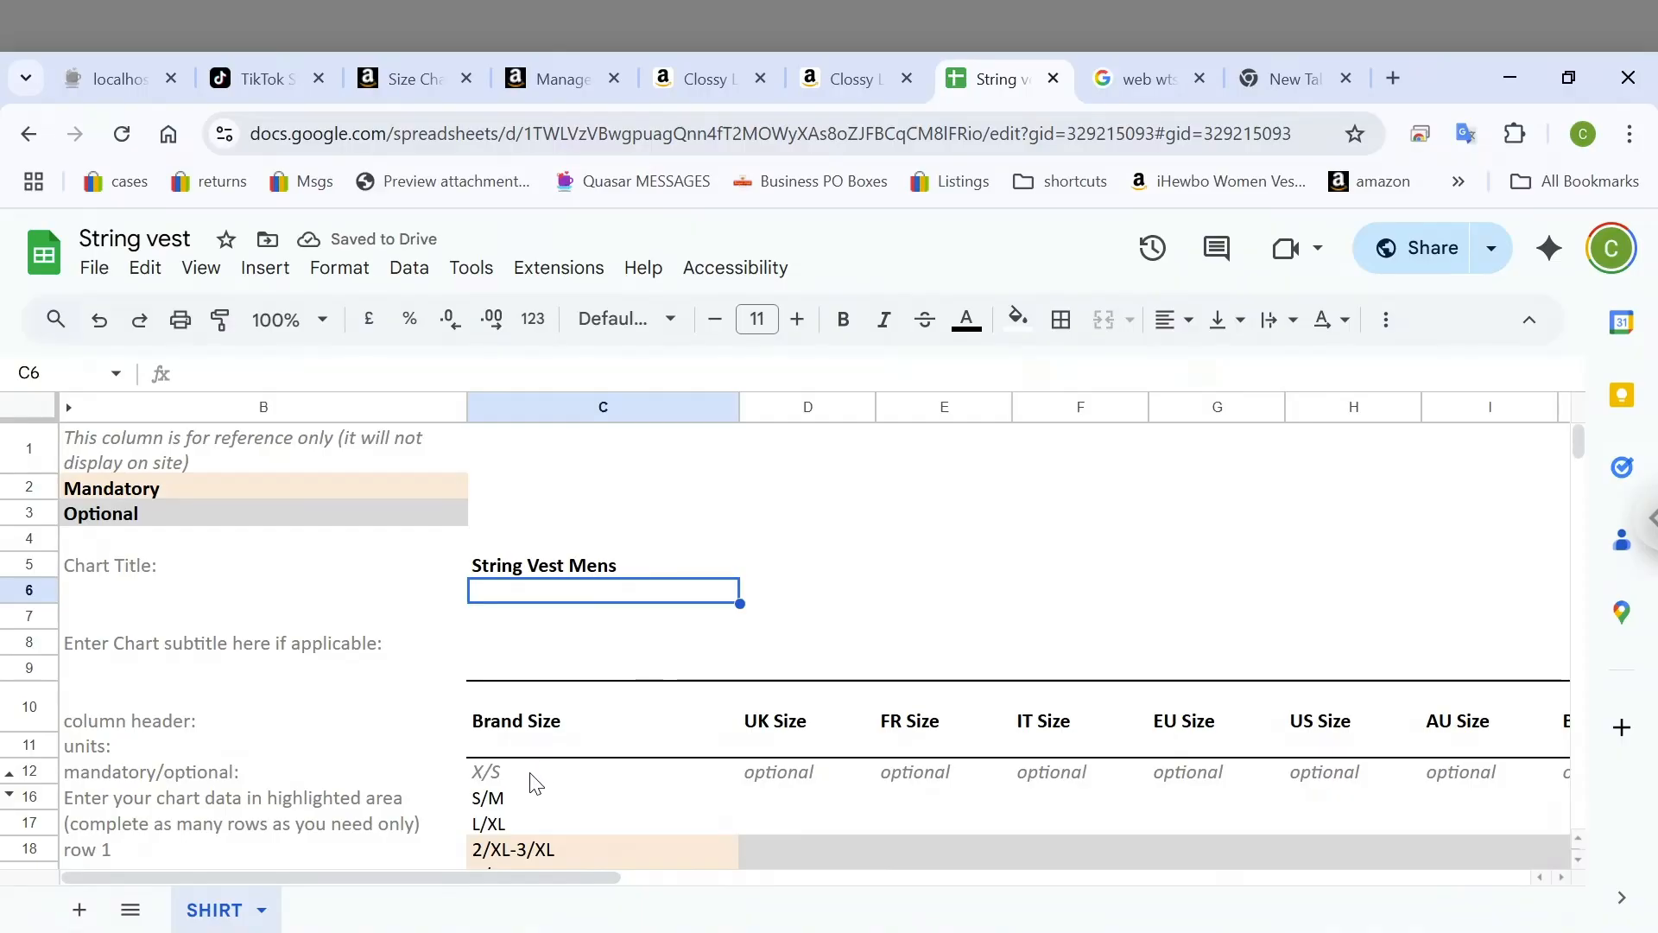
# Look through the Brand Size column of the template, from the size entries back up to the first row
pyautogui.press('Down')
pyautogui.press('Down')
pyautogui.press('Down')
pyautogui.press('Down')
pyautogui.press('Down')
pyautogui.press('Down')
pyautogui.press('Down')
pyautogui.press('Down')
pyautogui.press('Down')
pyautogui.press('Down')
pyautogui.press('Down')
pyautogui.press('Down')
pyautogui.press('Down')
pyautogui.press('Down')
pyautogui.press('Down')
pyautogui.press('Down')
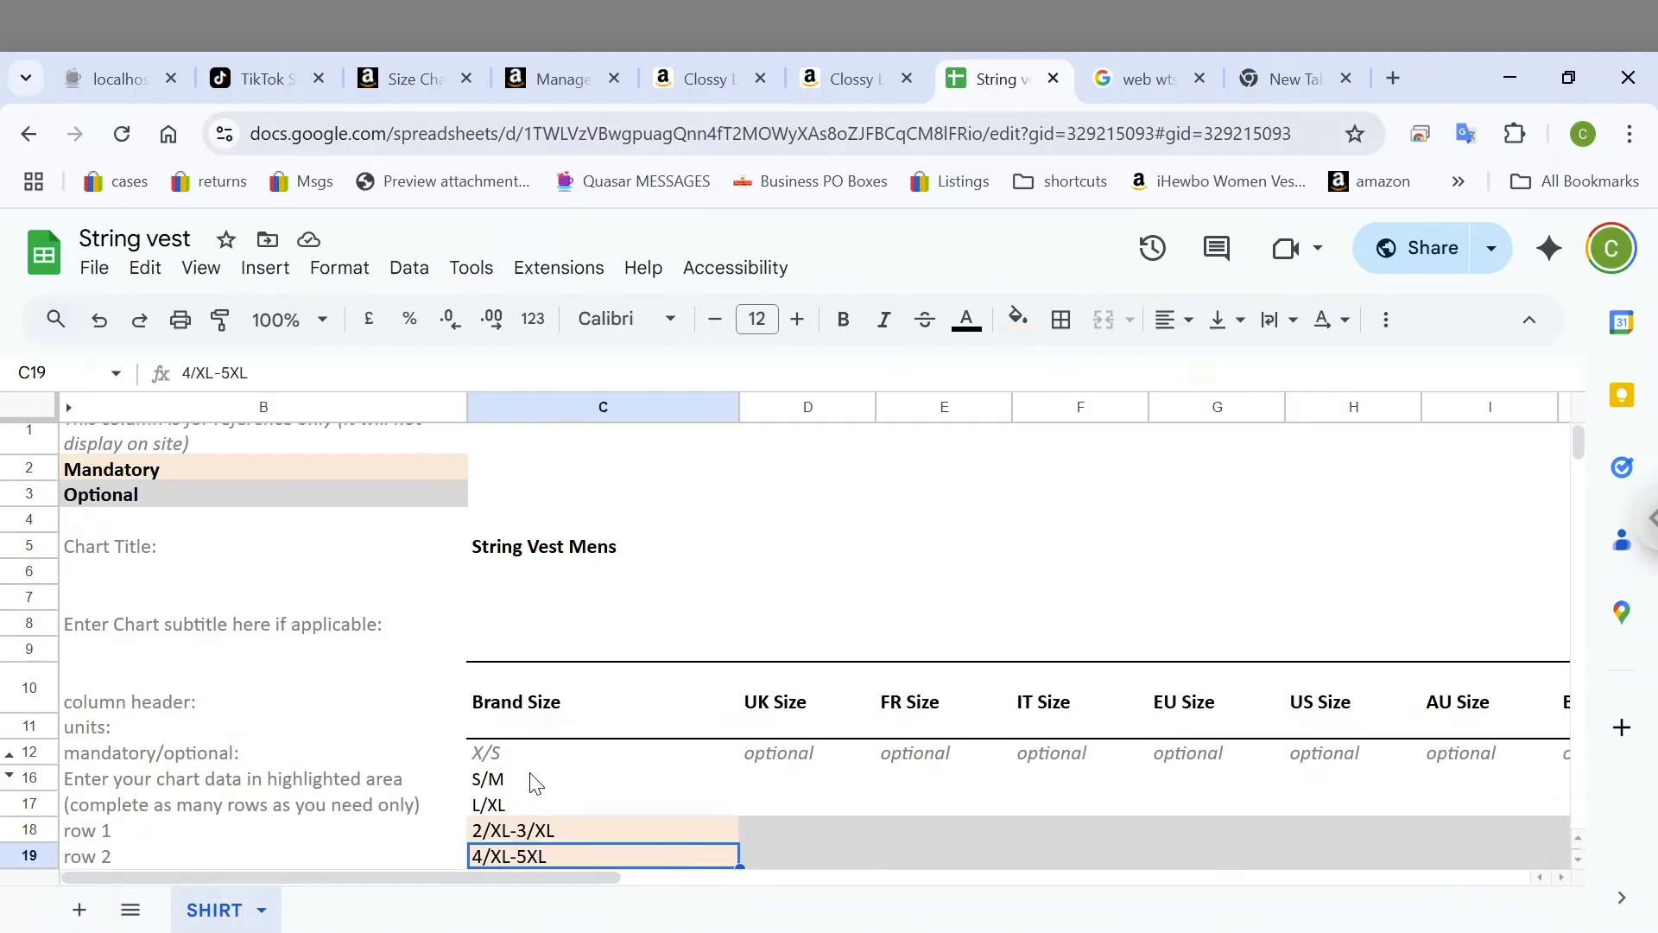
pyautogui.press('Up')
pyautogui.press('Up')
pyautogui.press('Up')
pyautogui.press('Up')
pyautogui.press('Up')
pyautogui.press('Up')
pyautogui.press('Up')
pyautogui.press('Up')
pyautogui.press('Up')
pyautogui.press('Up')
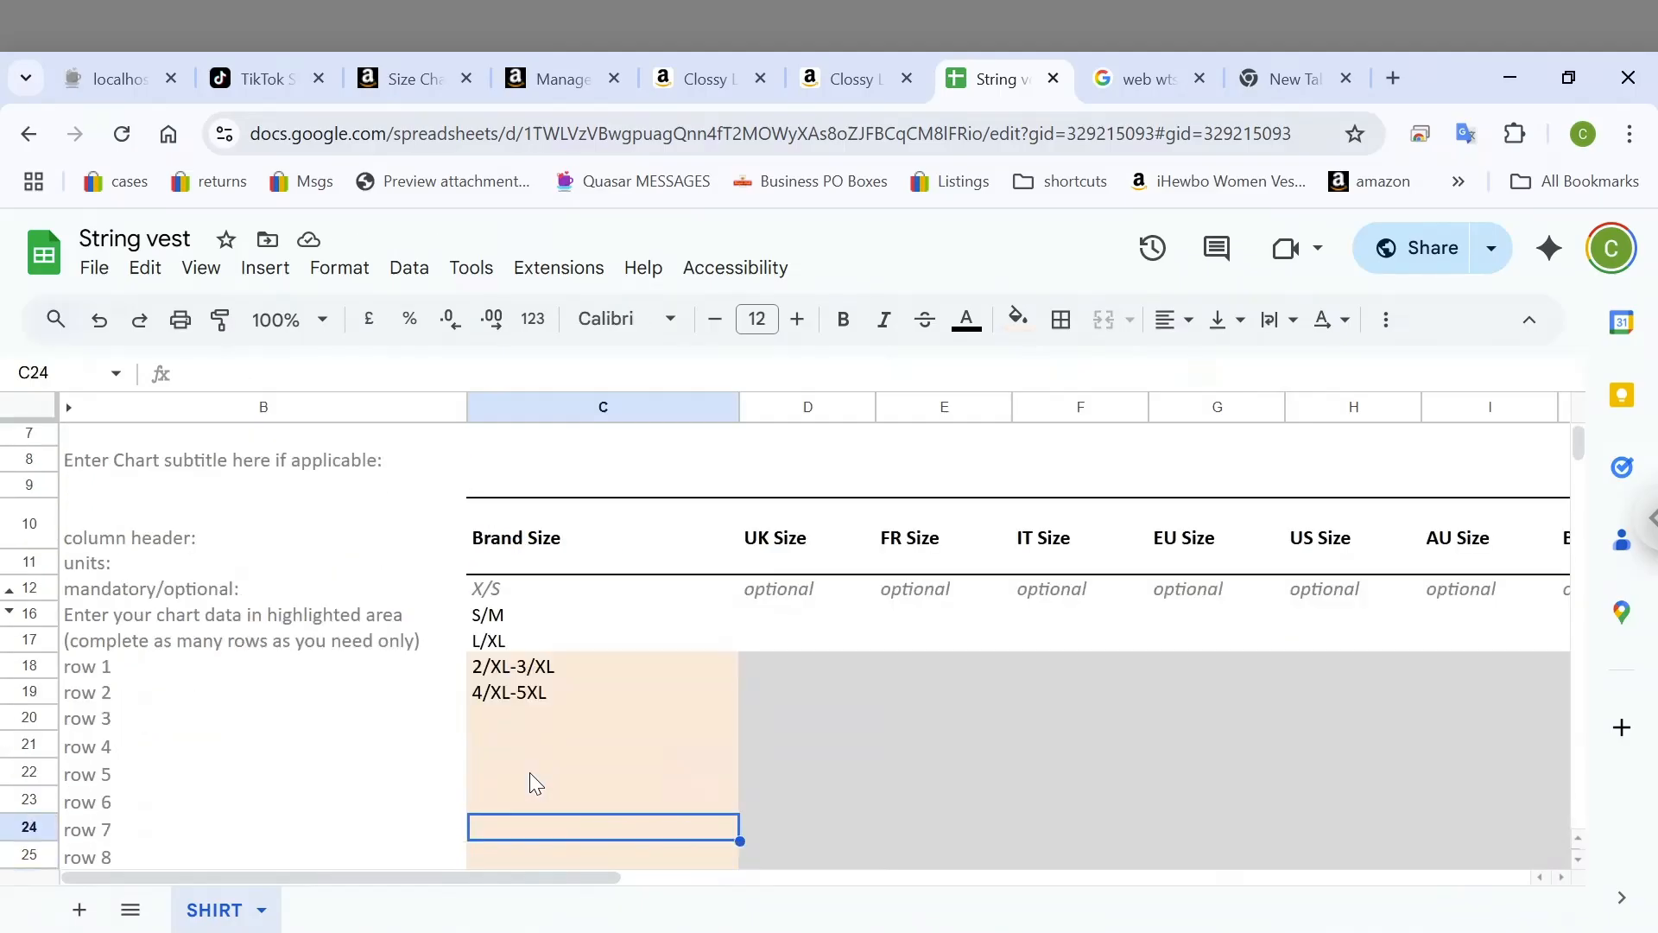
pyautogui.press('Up')
pyautogui.press('Up')
pyautogui.press('Up')
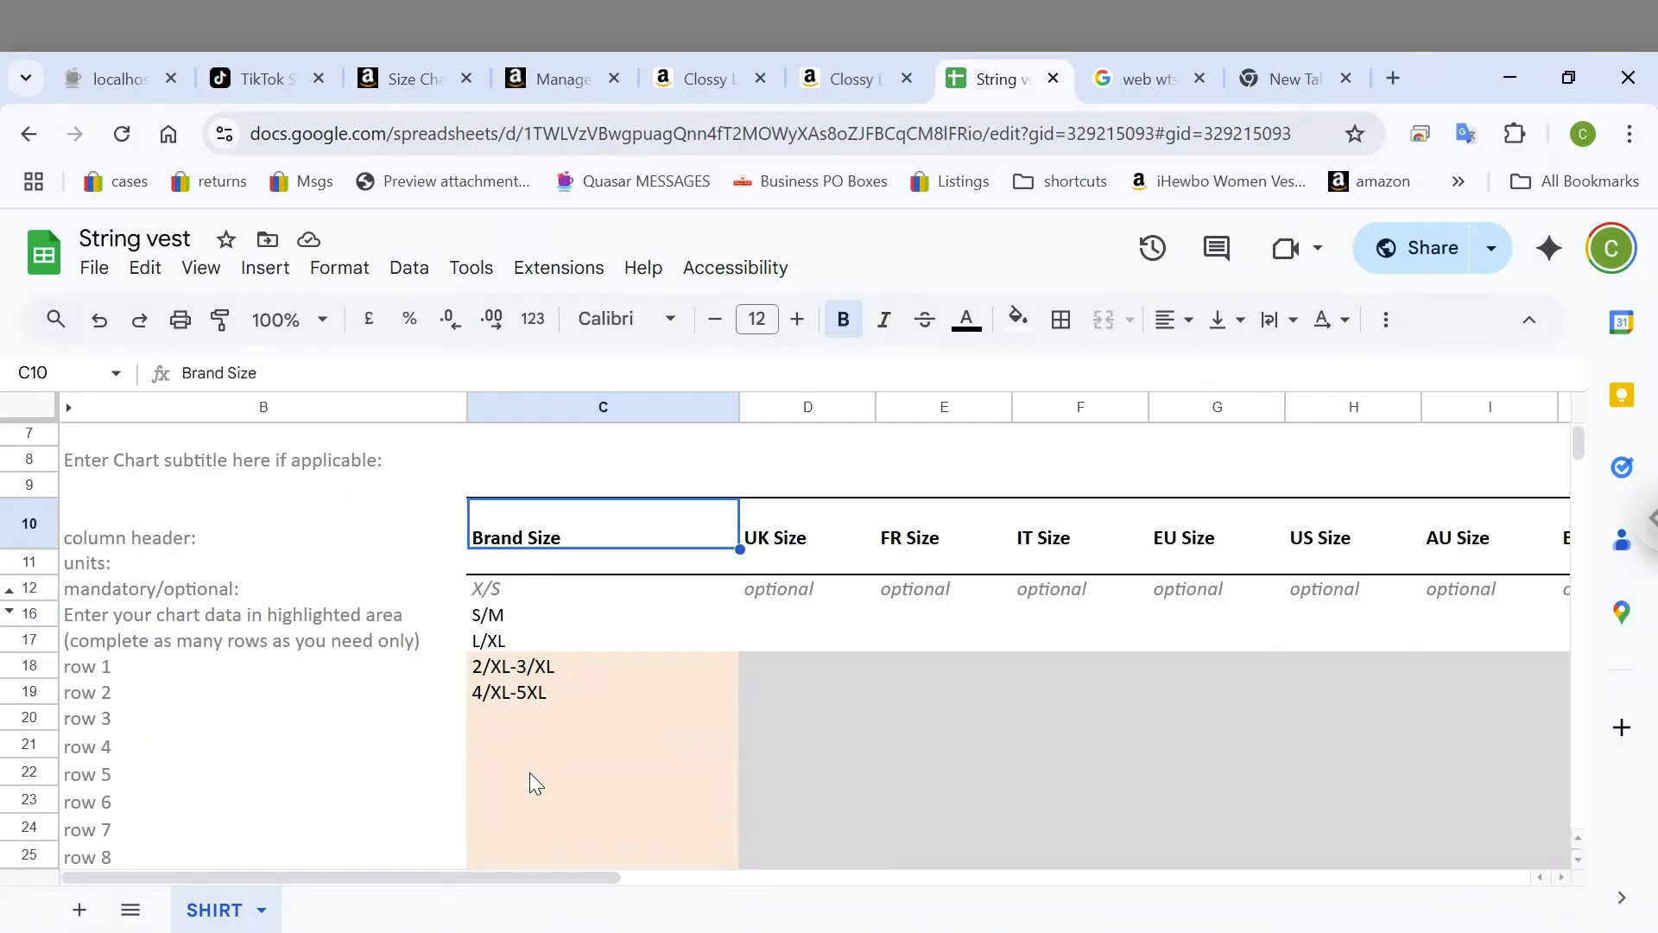
pyautogui.press('Up')
pyautogui.press('Up')
pyautogui.press('Up')
pyautogui.press('Up')
pyautogui.press('Up')
pyautogui.press('Up')
pyautogui.press('Up')
pyautogui.press('Up')
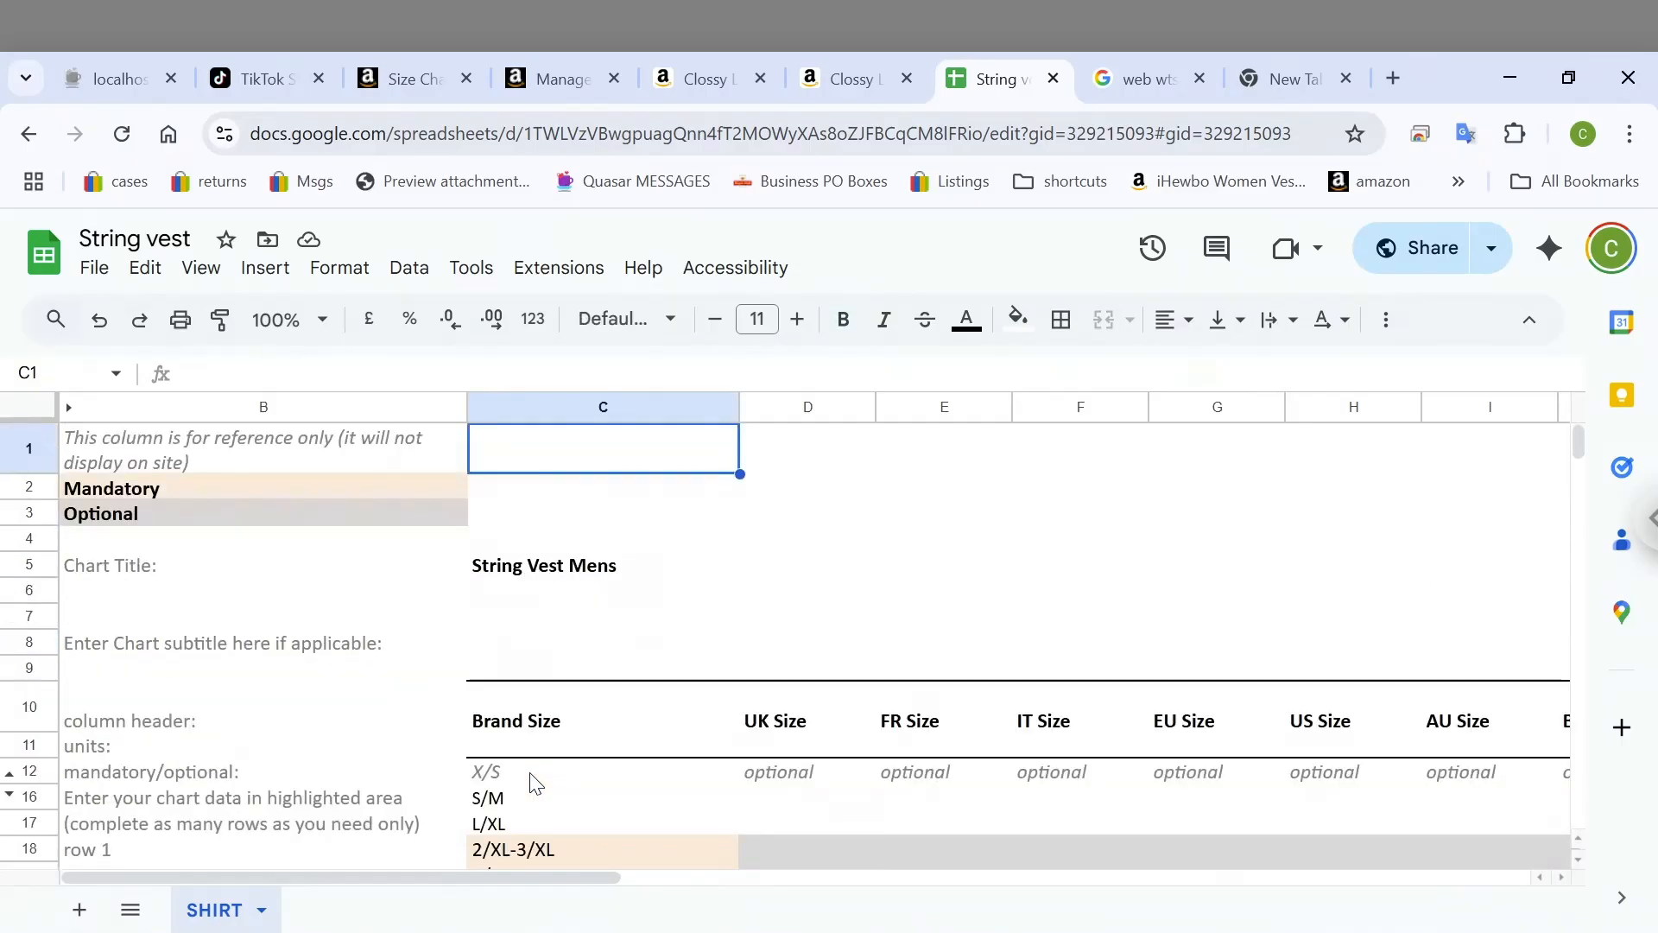
# Move the "String Vest Mens" text from the chart title cell C5 to the chart subtitle cell C8
pyautogui.press('Down')
pyautogui.press('Down')
pyautogui.press('Down')
pyautogui.press('Down')
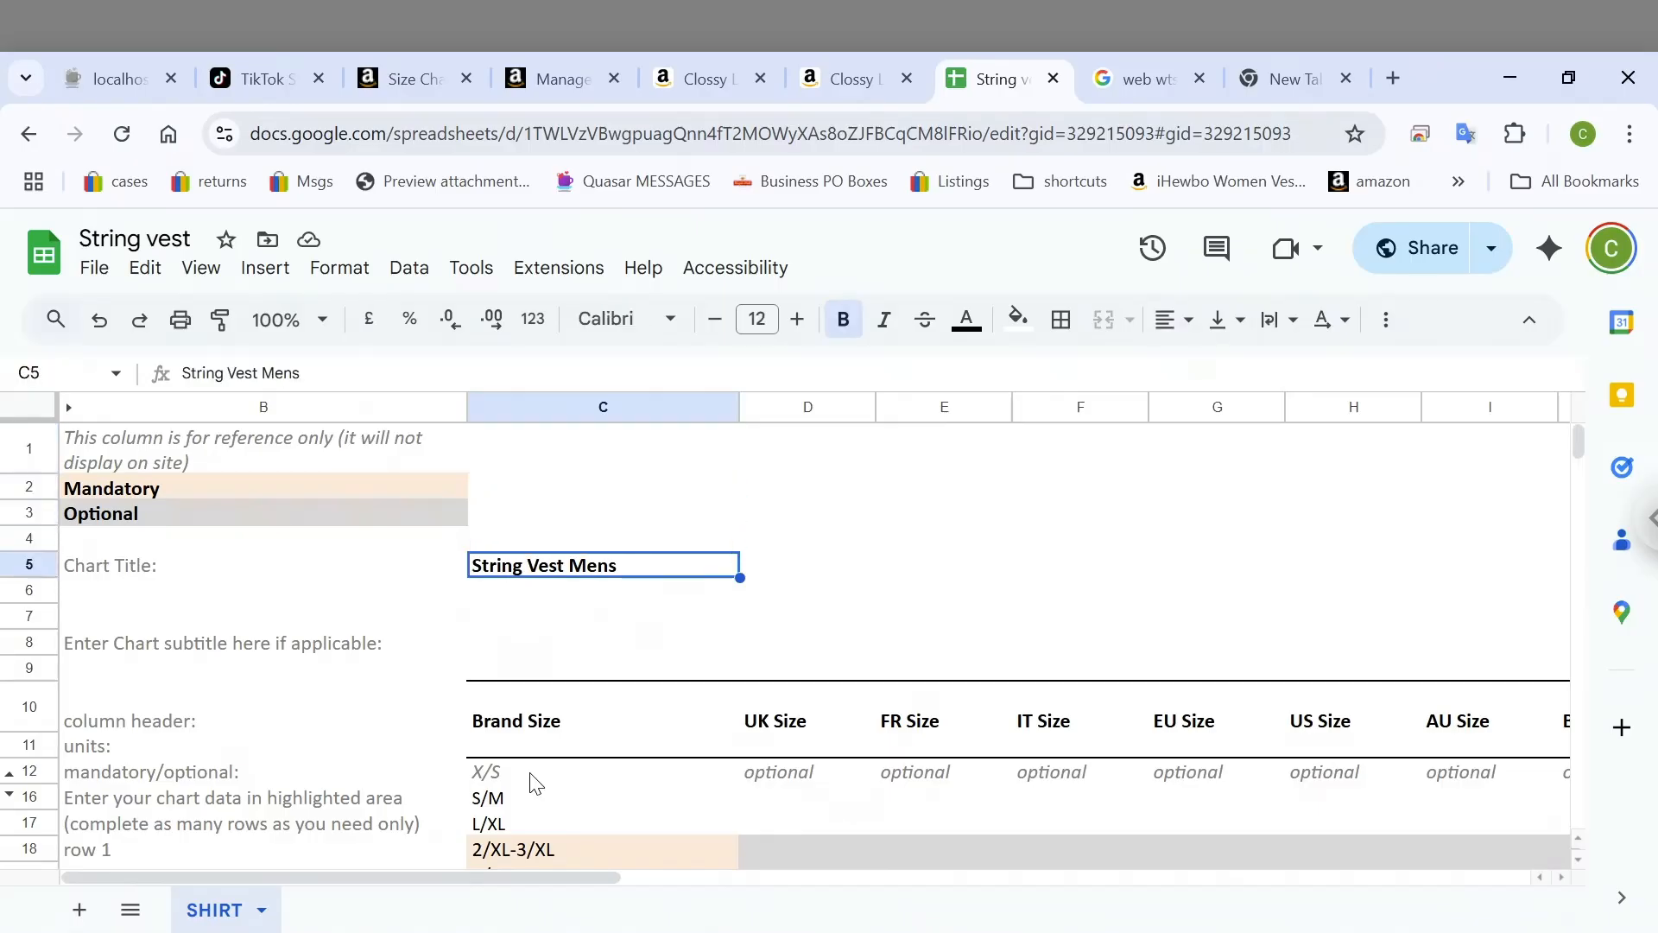
pyautogui.hotkey('ctrl', 'c')
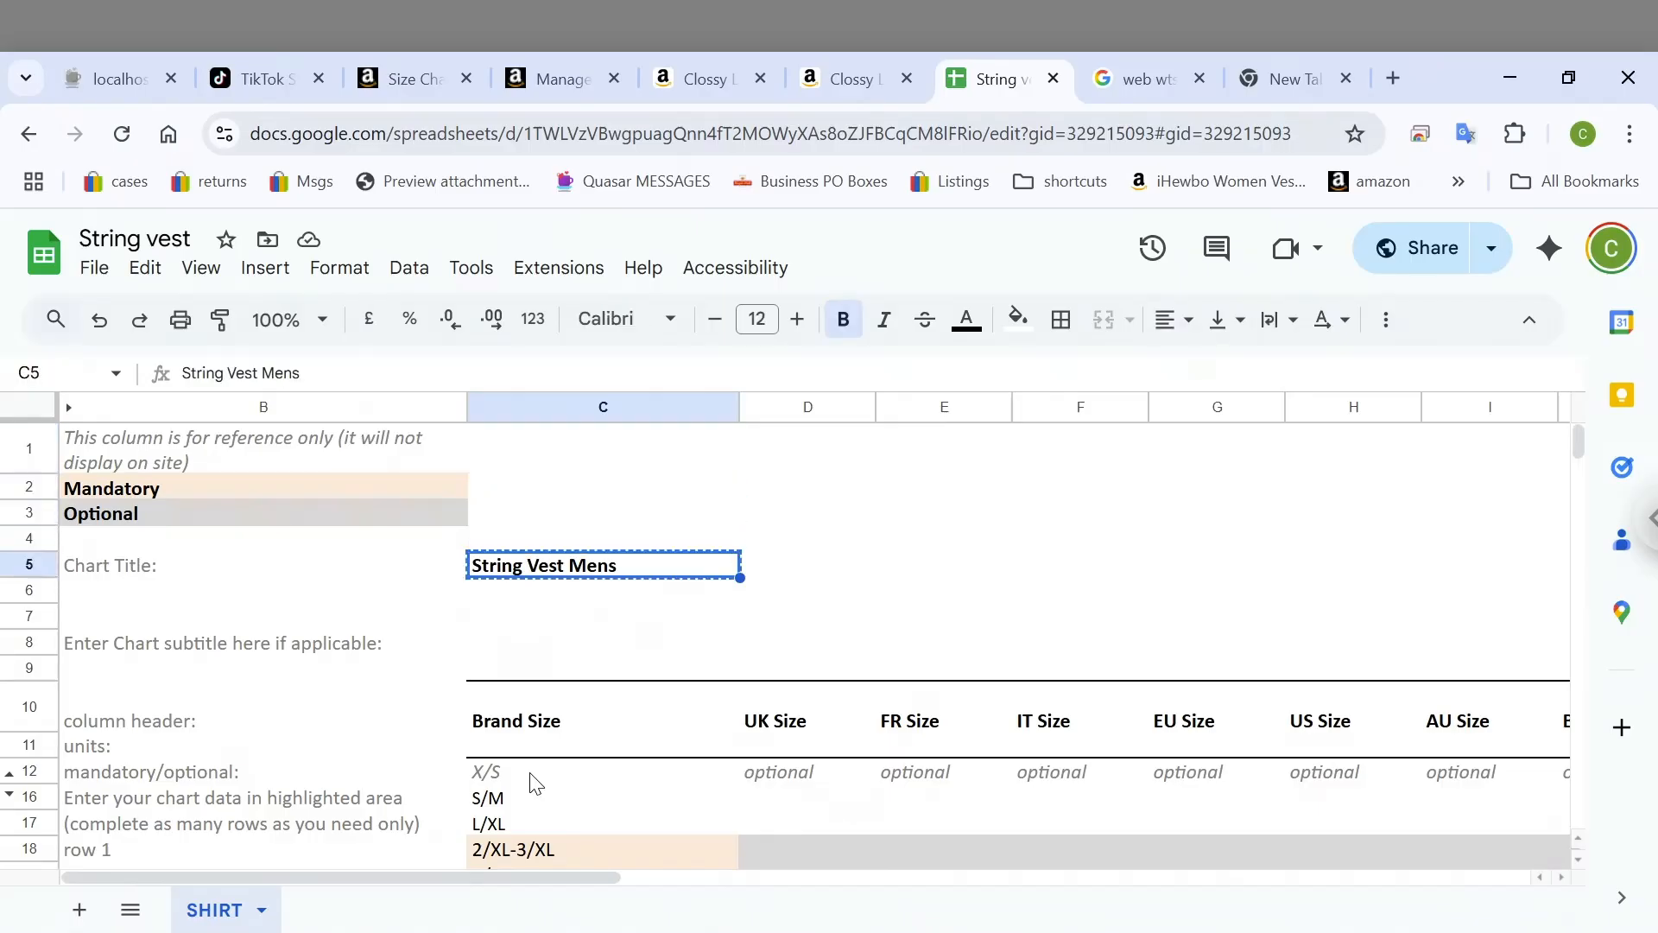
pyautogui.press('Down')
pyautogui.press('Down')
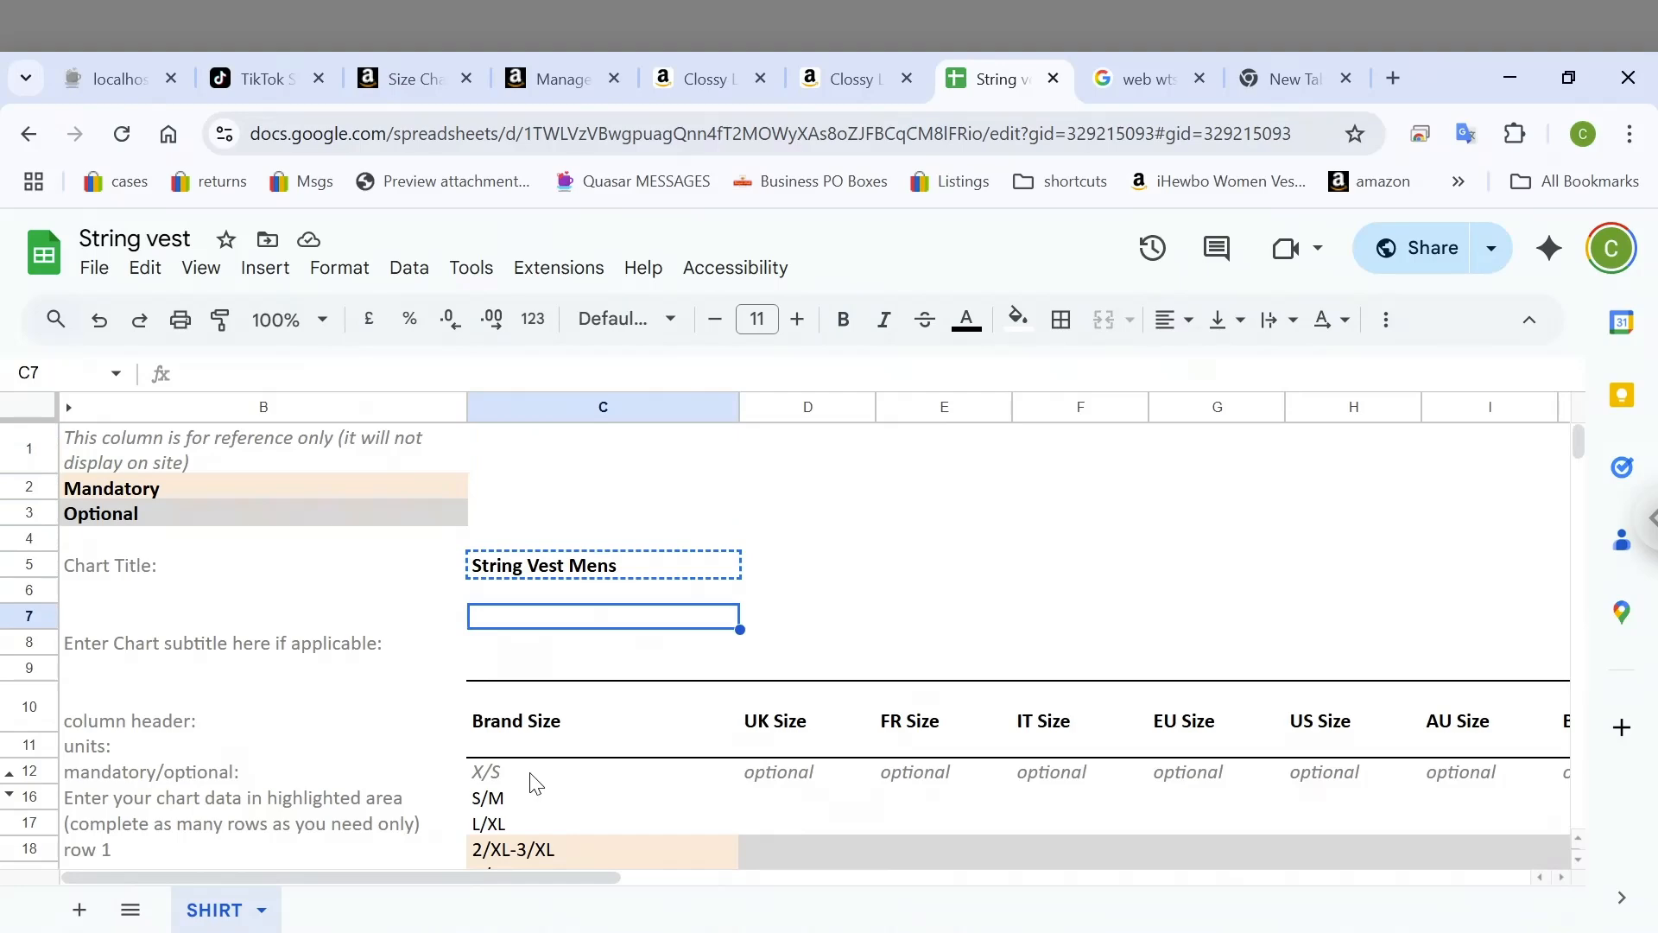
pyautogui.press('Left')
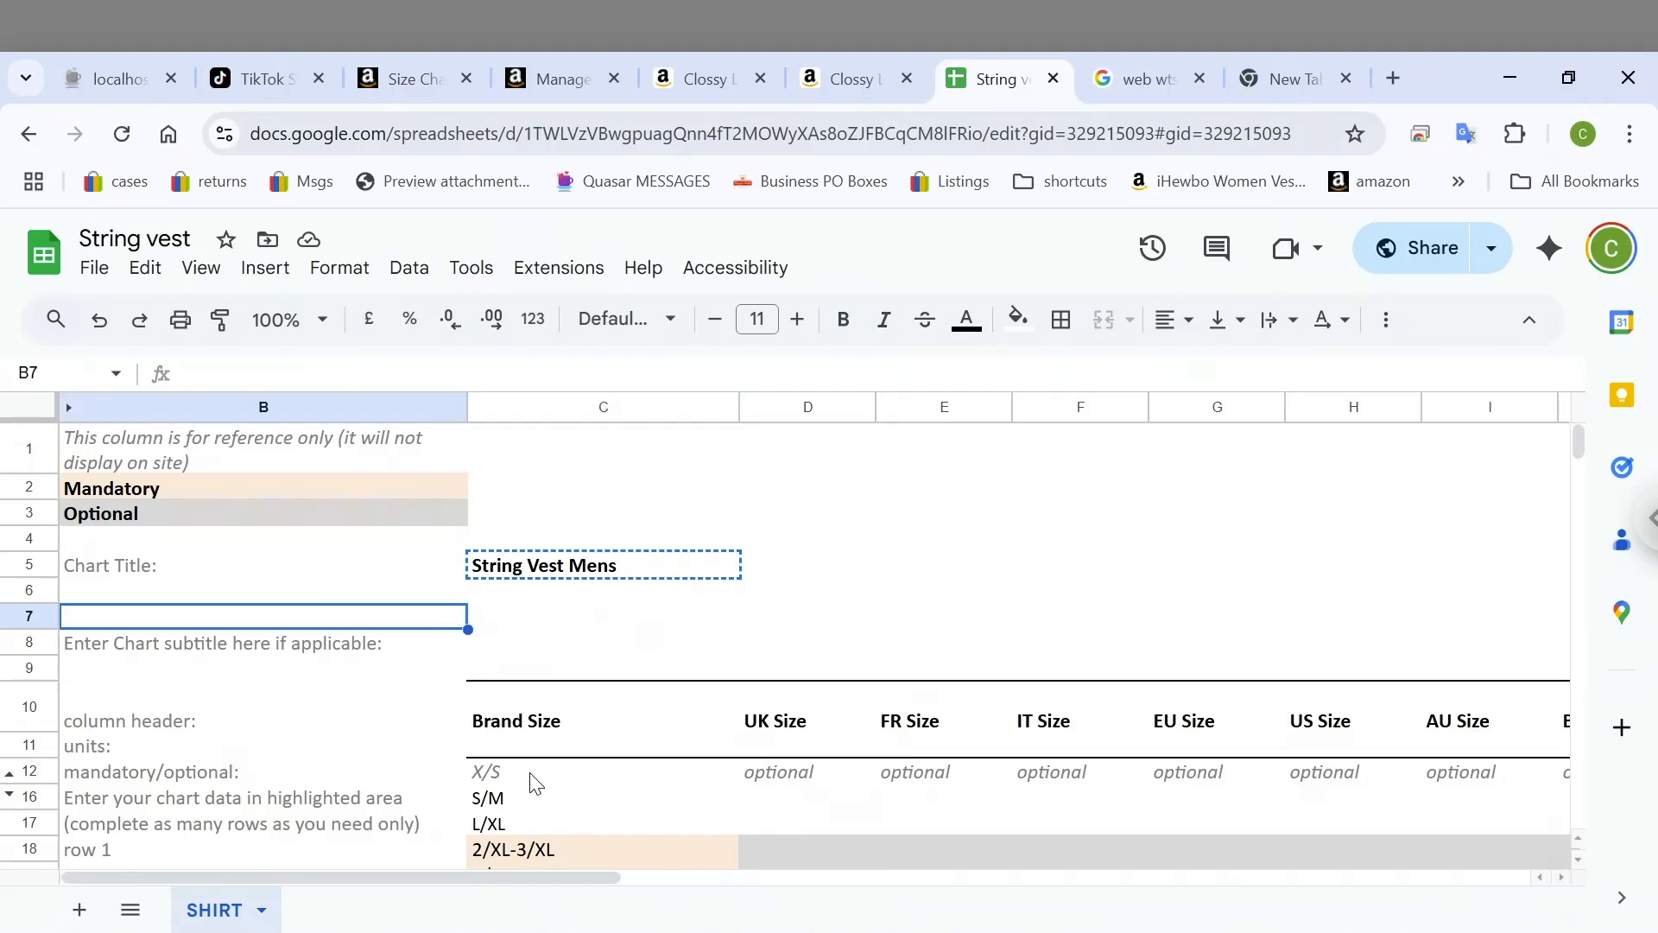
pyautogui.press('Down')
pyautogui.press('Down')
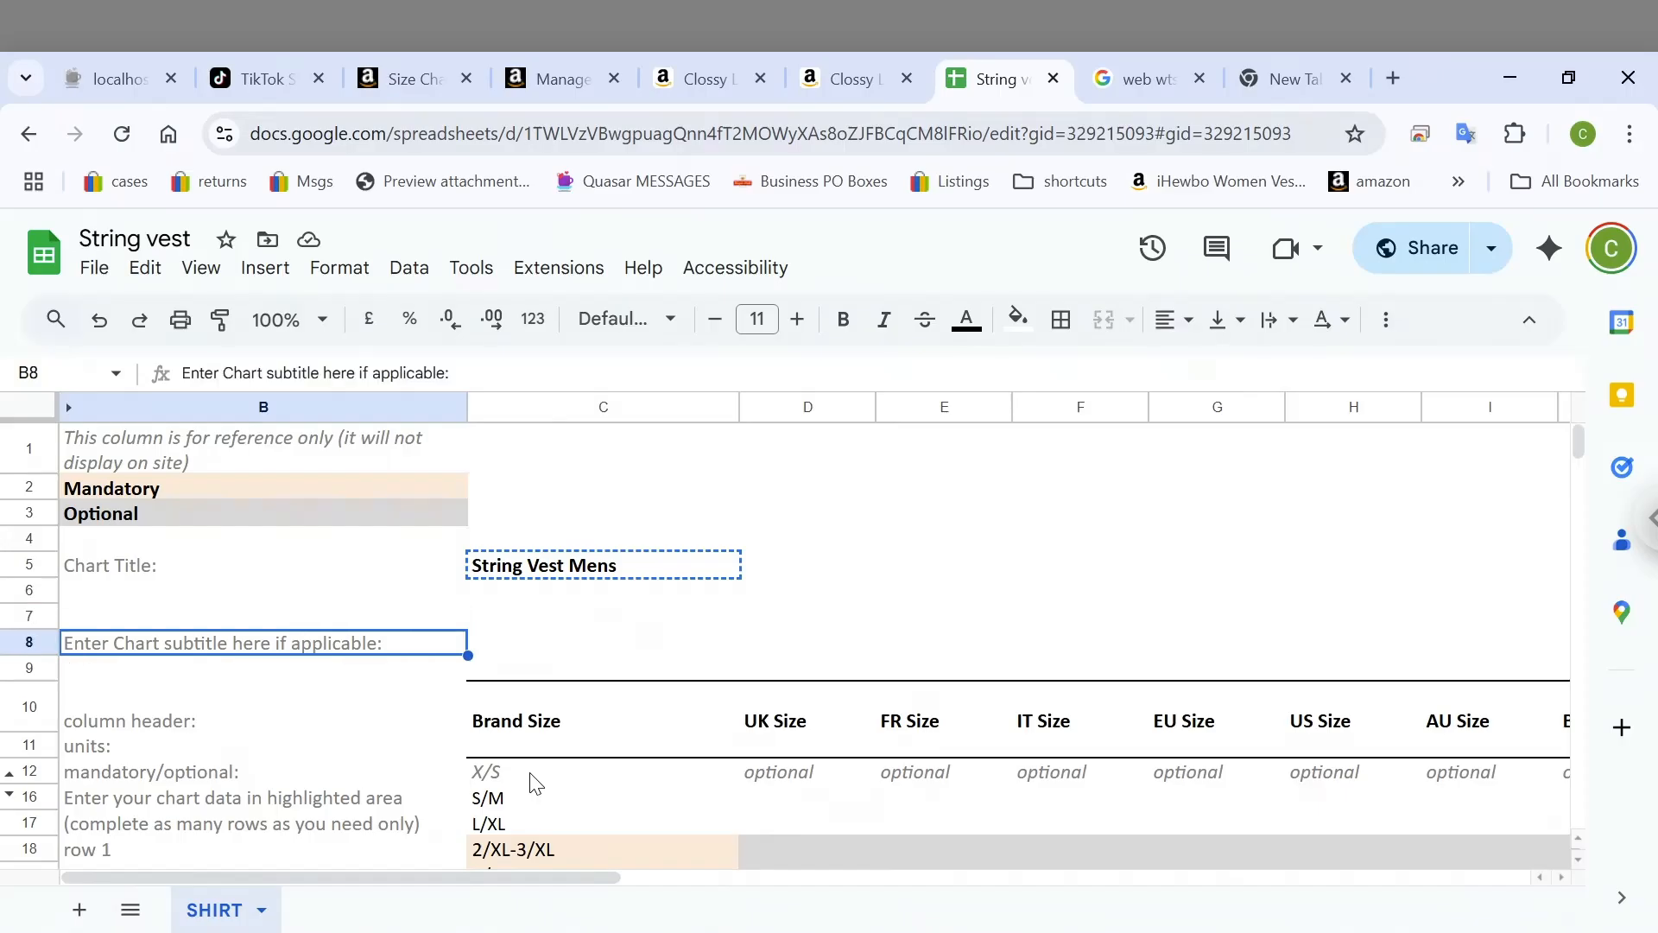
pyautogui.press('Up')
pyautogui.press('Up')
pyautogui.press('Up')
pyautogui.press('Up')
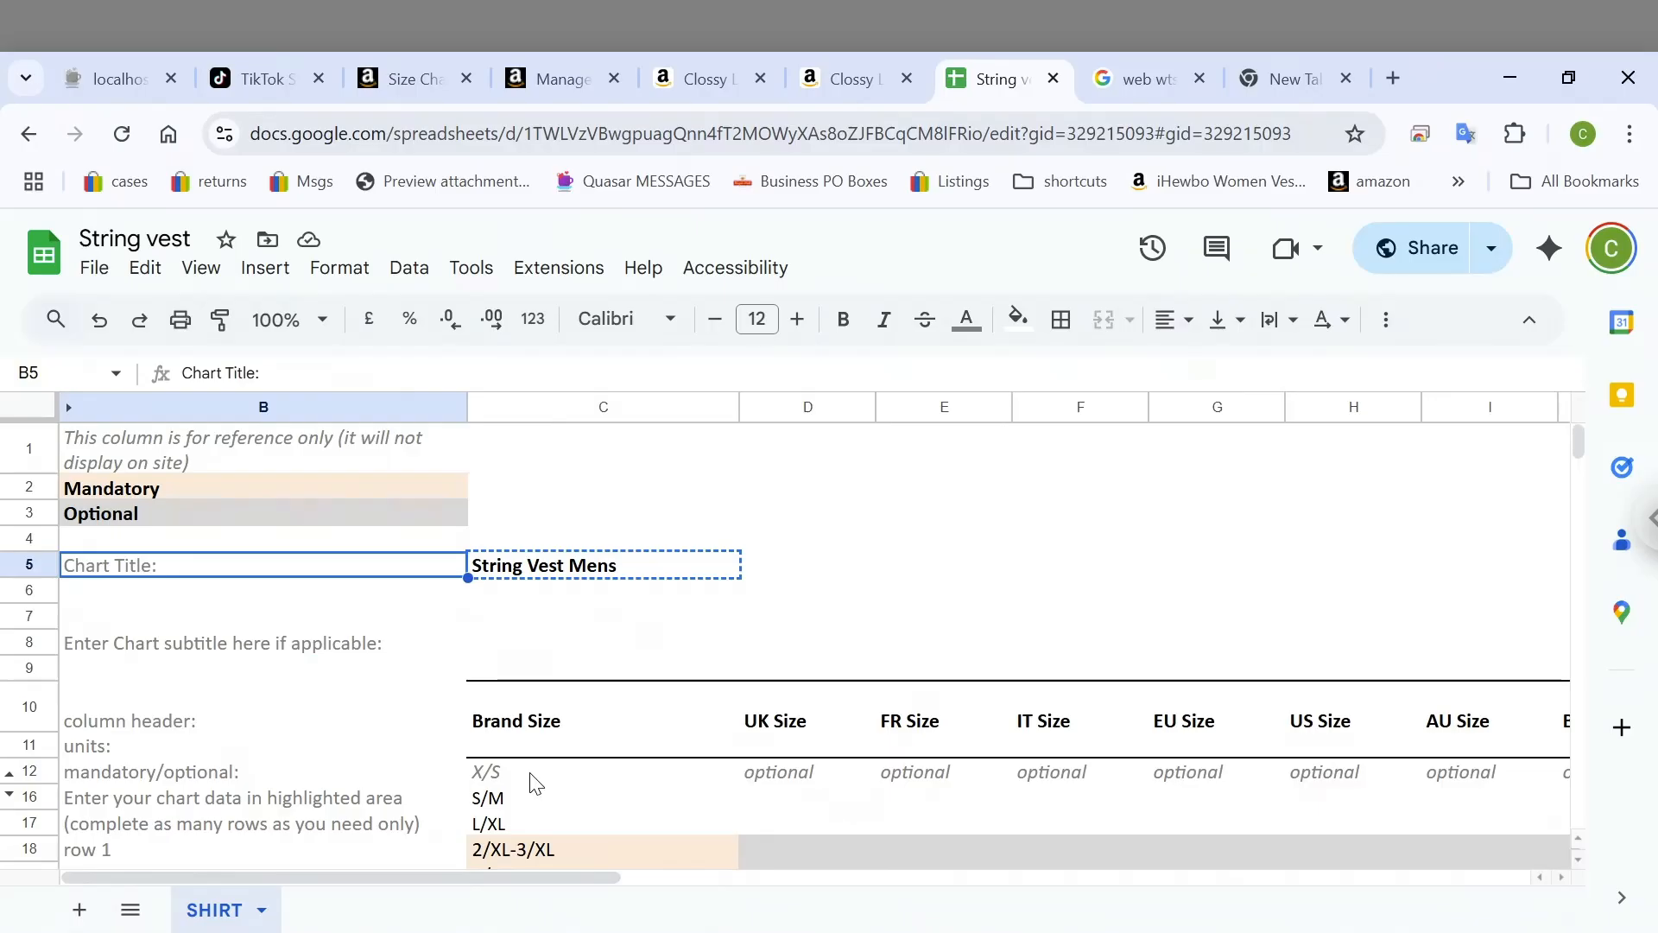
pyautogui.press('Down')
pyautogui.press('Right')
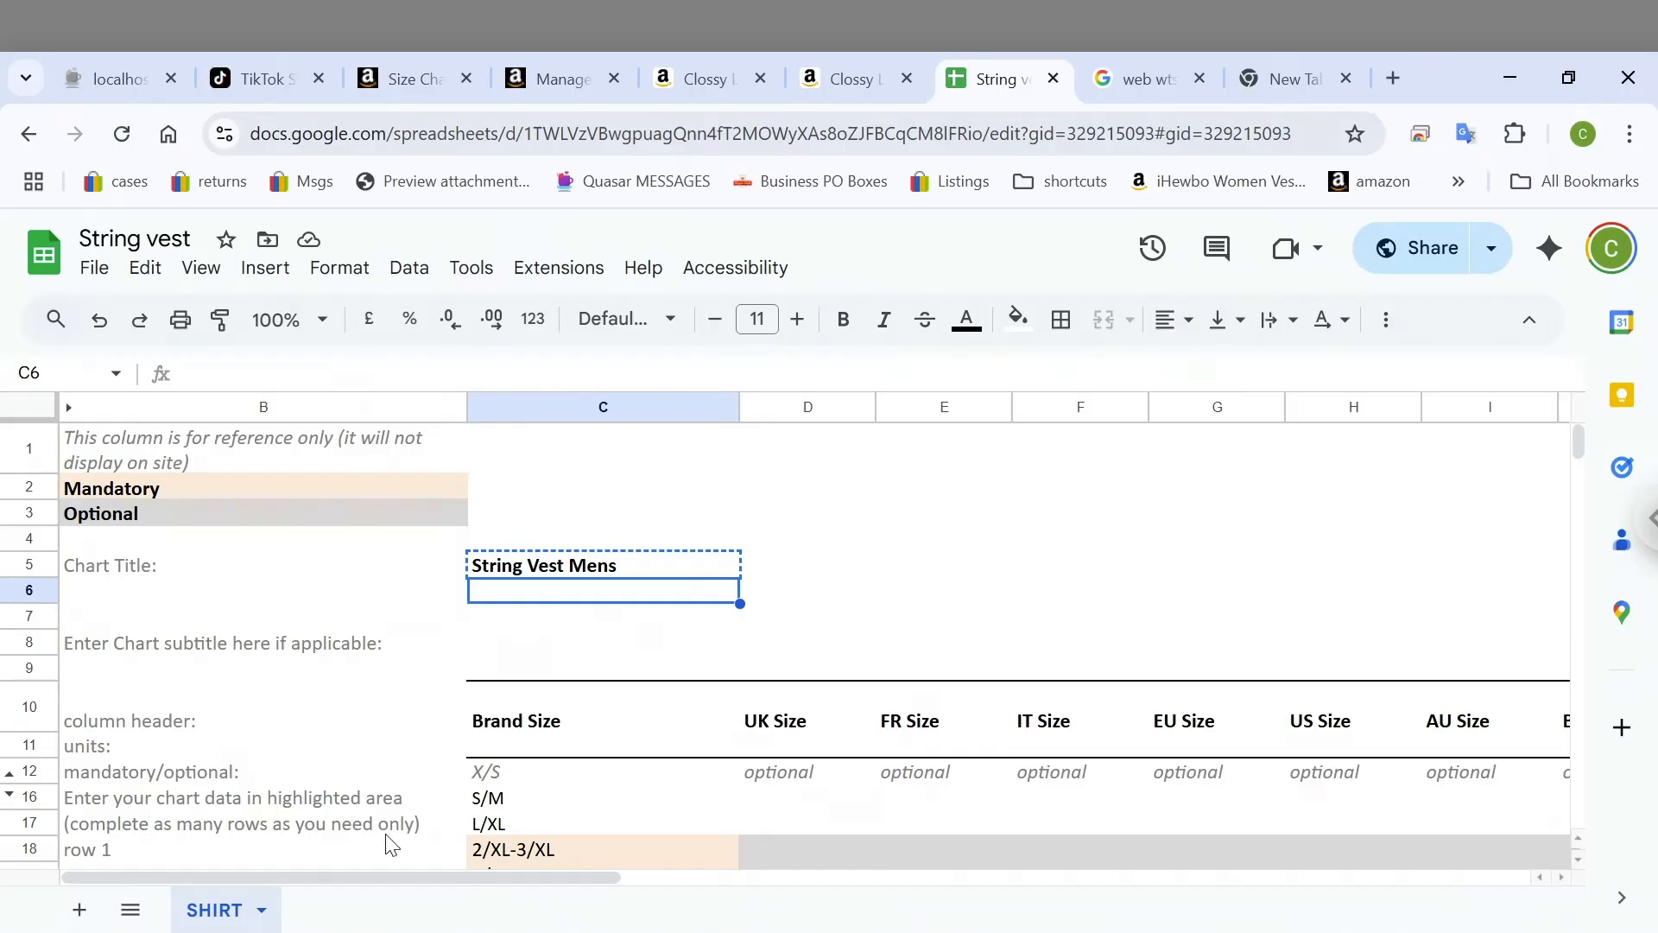
pyautogui.click(544, 639)
pyautogui.hotkey('ctrl', 'v')
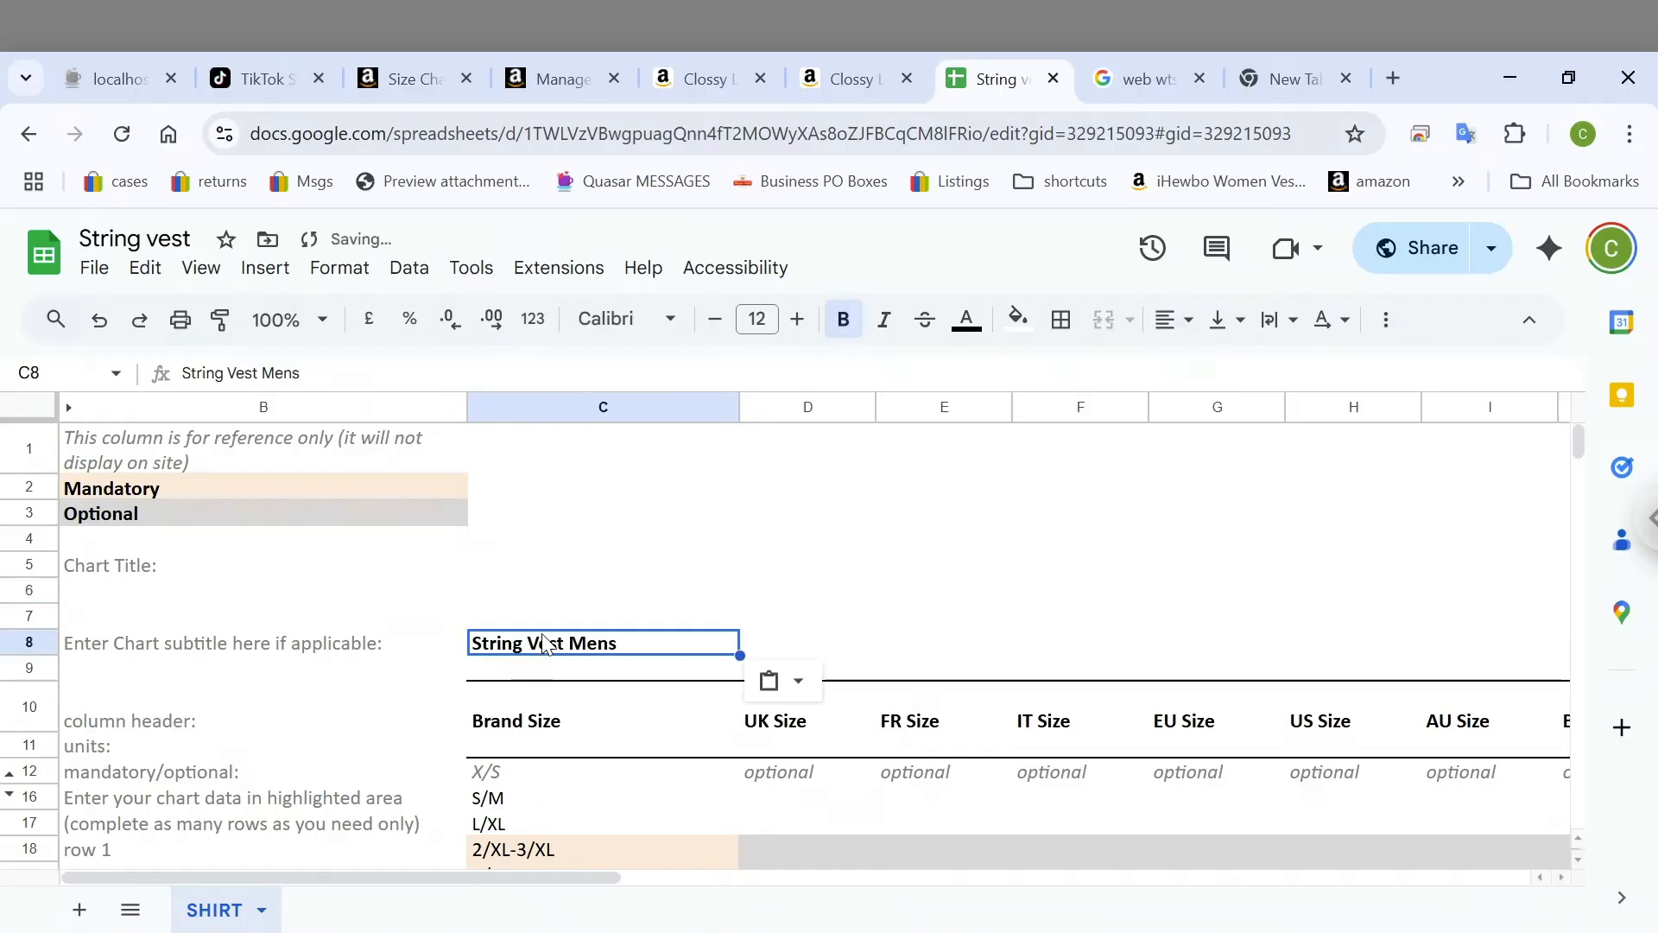
pyautogui.press('Up')
pyautogui.press('Up')
pyautogui.press('Up')
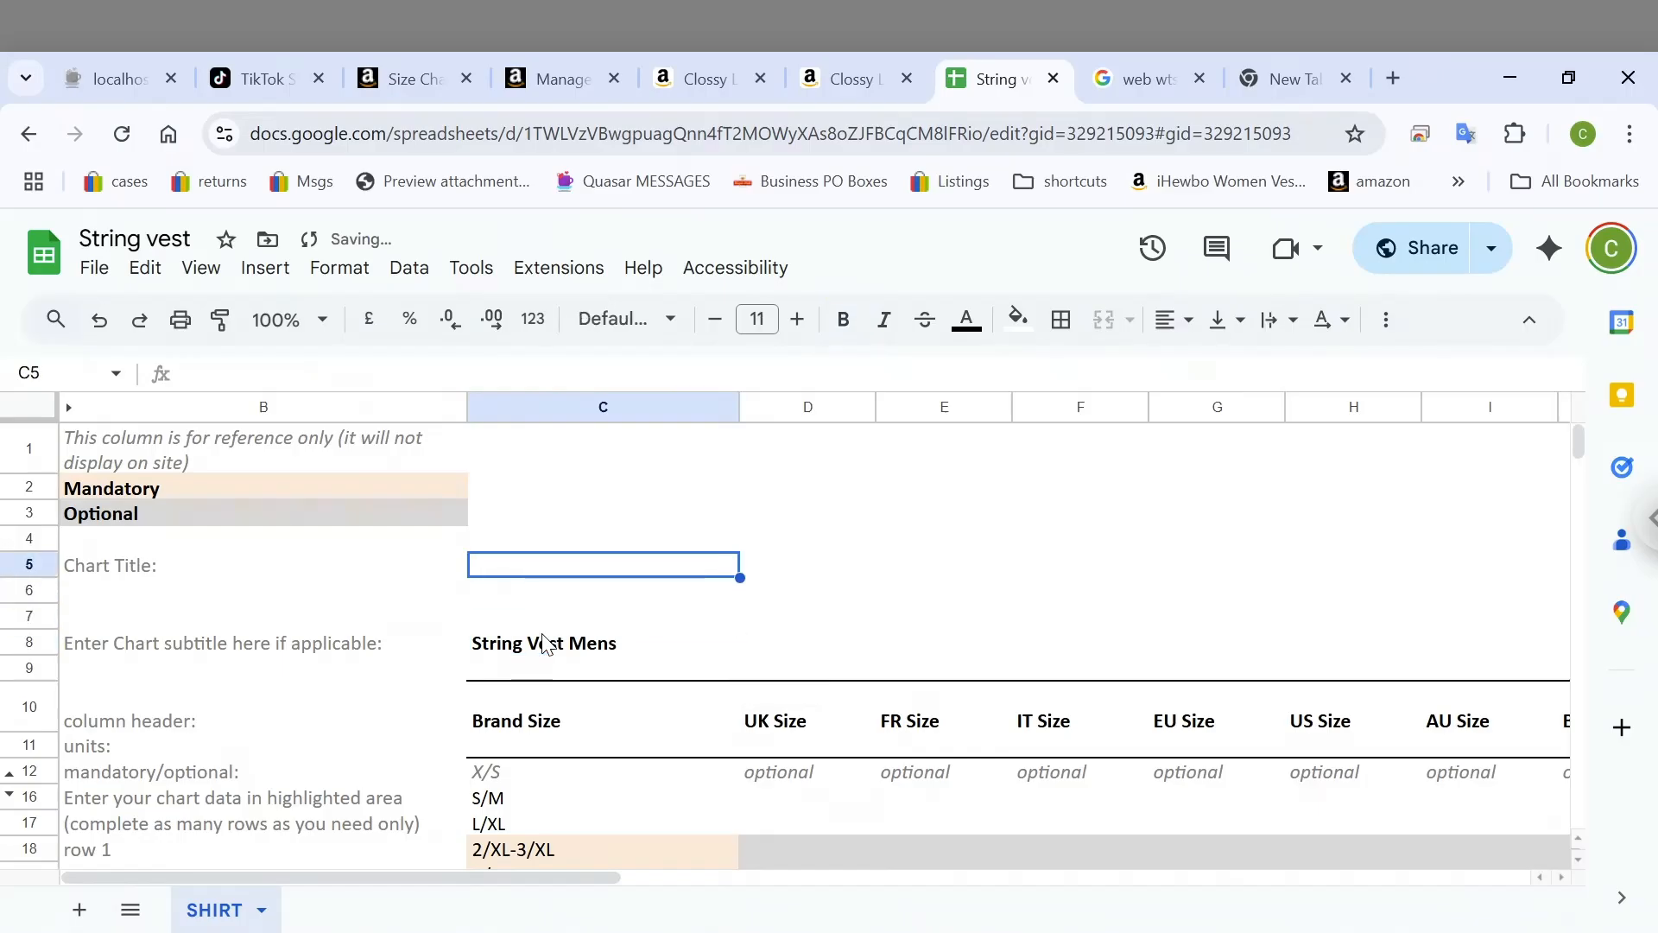
# Review the Brand Size entries in the template and compare them with the size options on the amazon.co.uk string vest listing
pyautogui.press('Down')
pyautogui.press('Down')
pyautogui.press('Down')
pyautogui.press('Down')
pyautogui.press('Down')
pyautogui.press('Down')
pyautogui.press('Down')
pyautogui.press('Down')
pyautogui.press('Down')
pyautogui.press('Down')
pyautogui.press('Down')
pyautogui.press('Down')
pyautogui.press('Down')
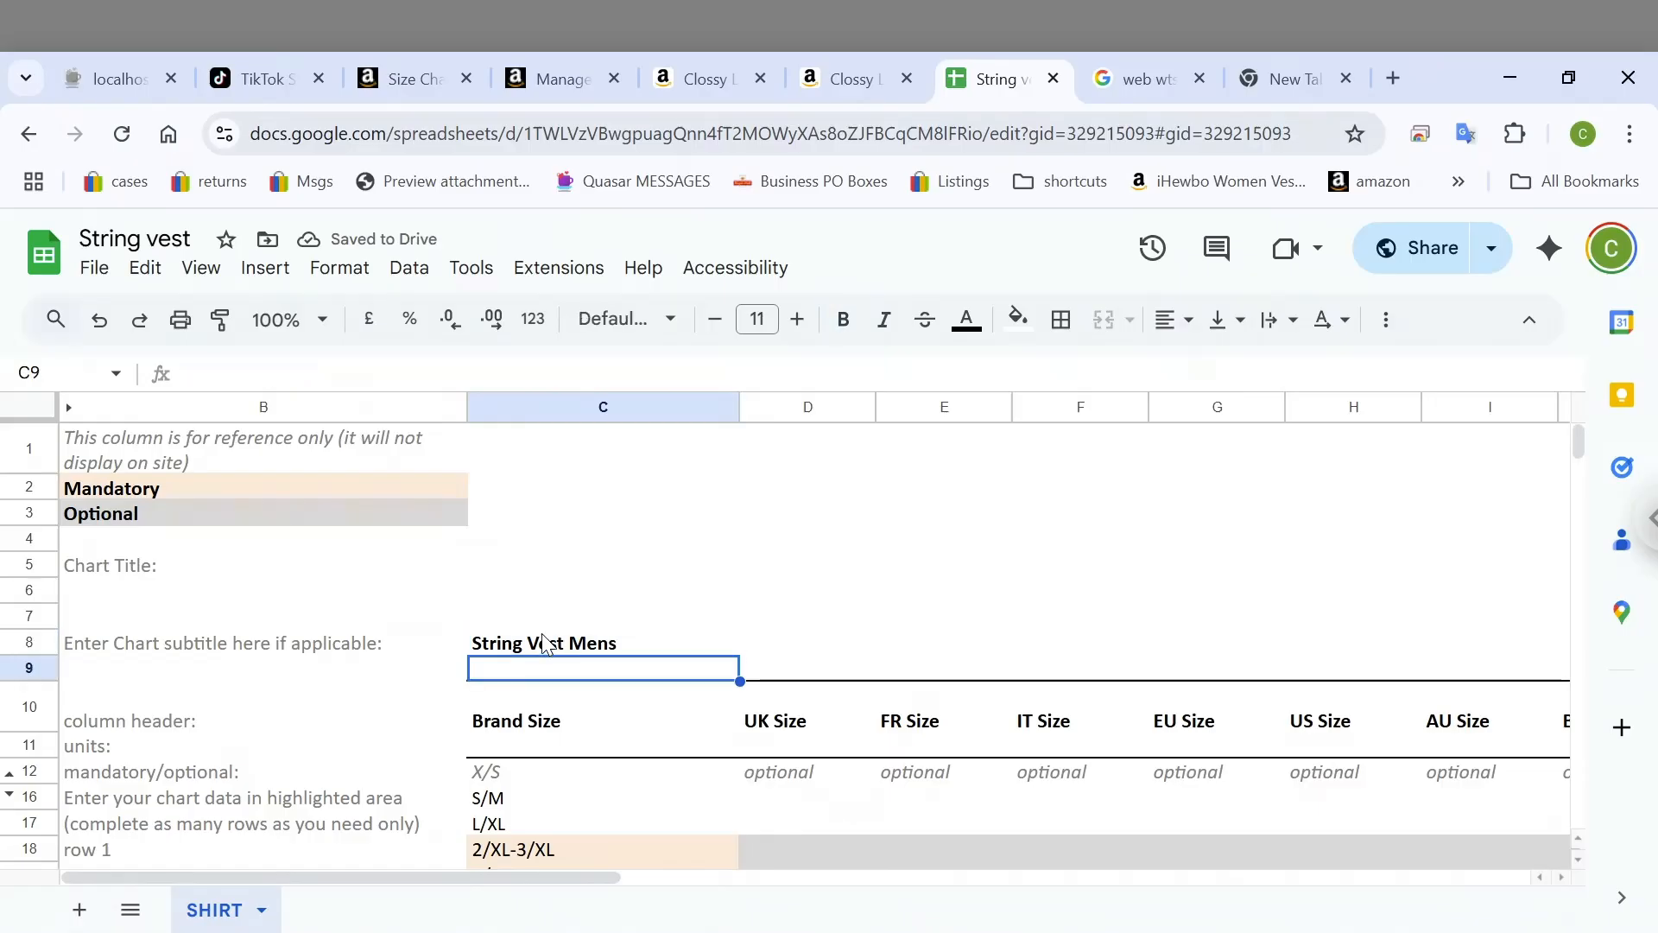
pyautogui.press('Down')
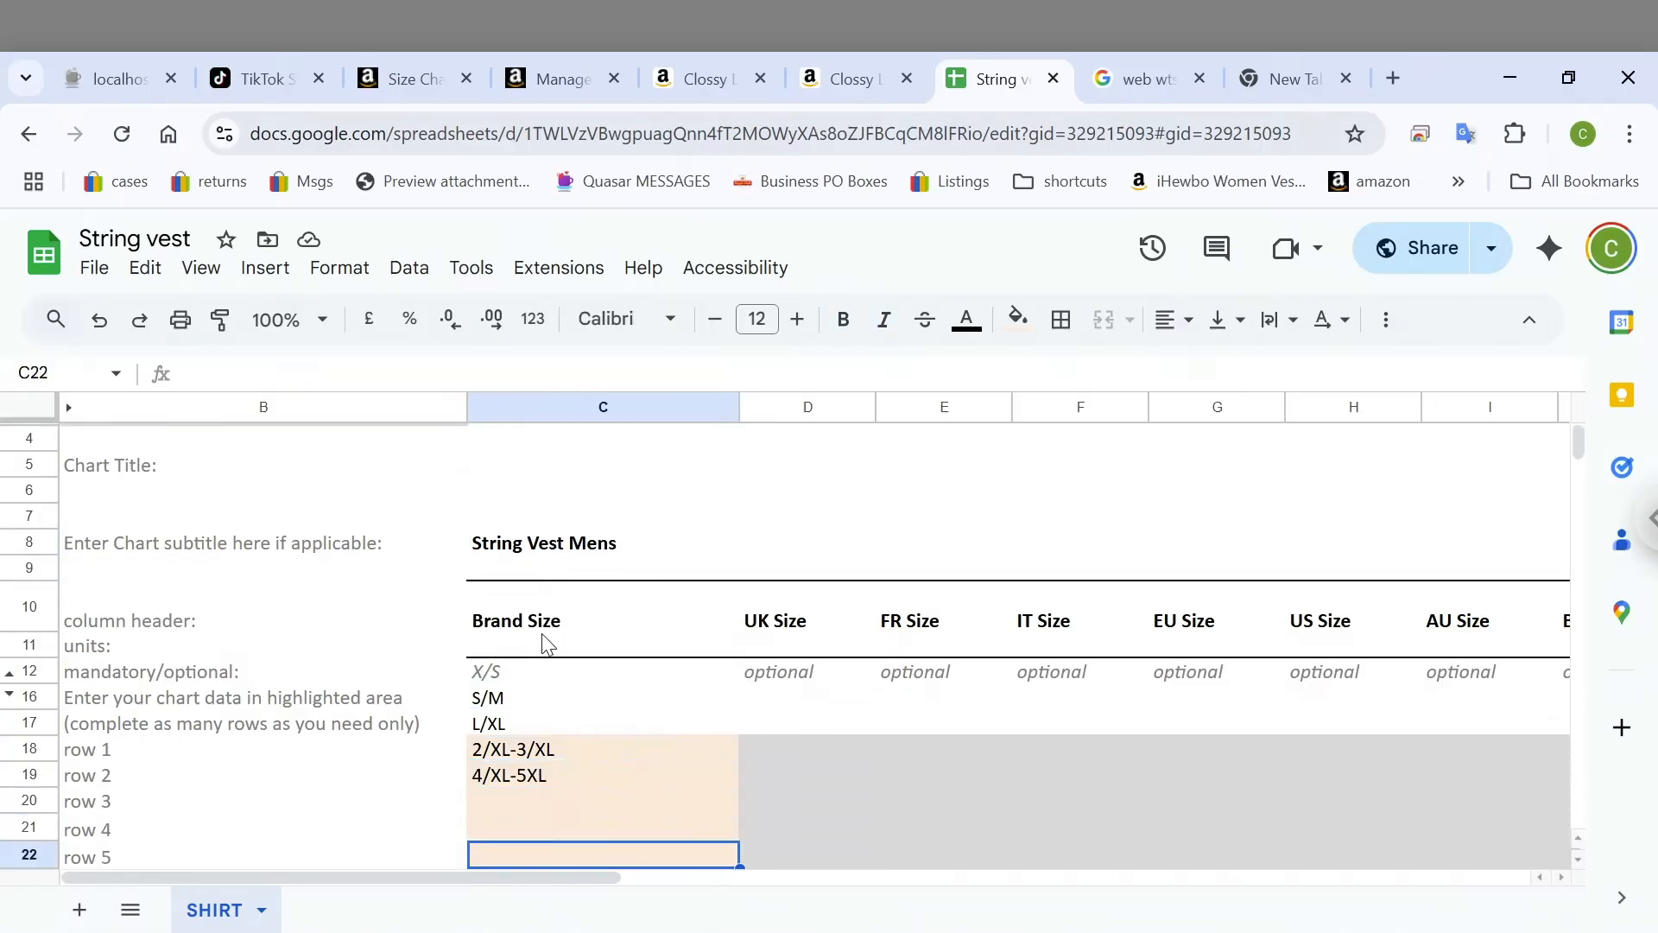
pyautogui.click(859, 80)
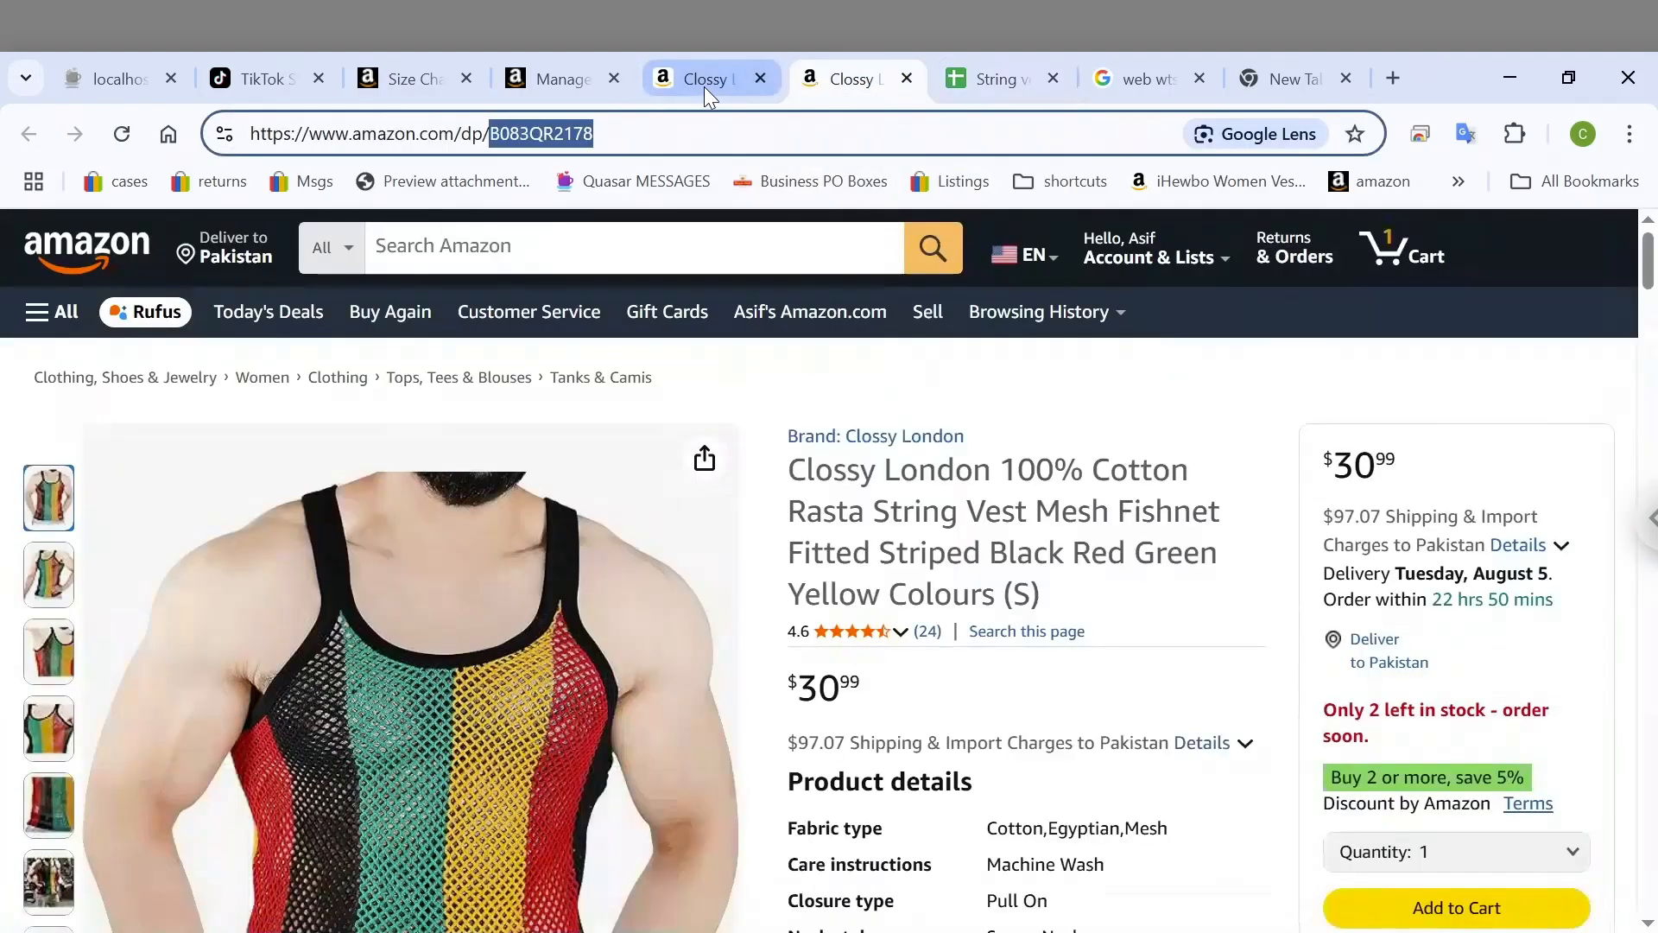
pyautogui.click(703, 87)
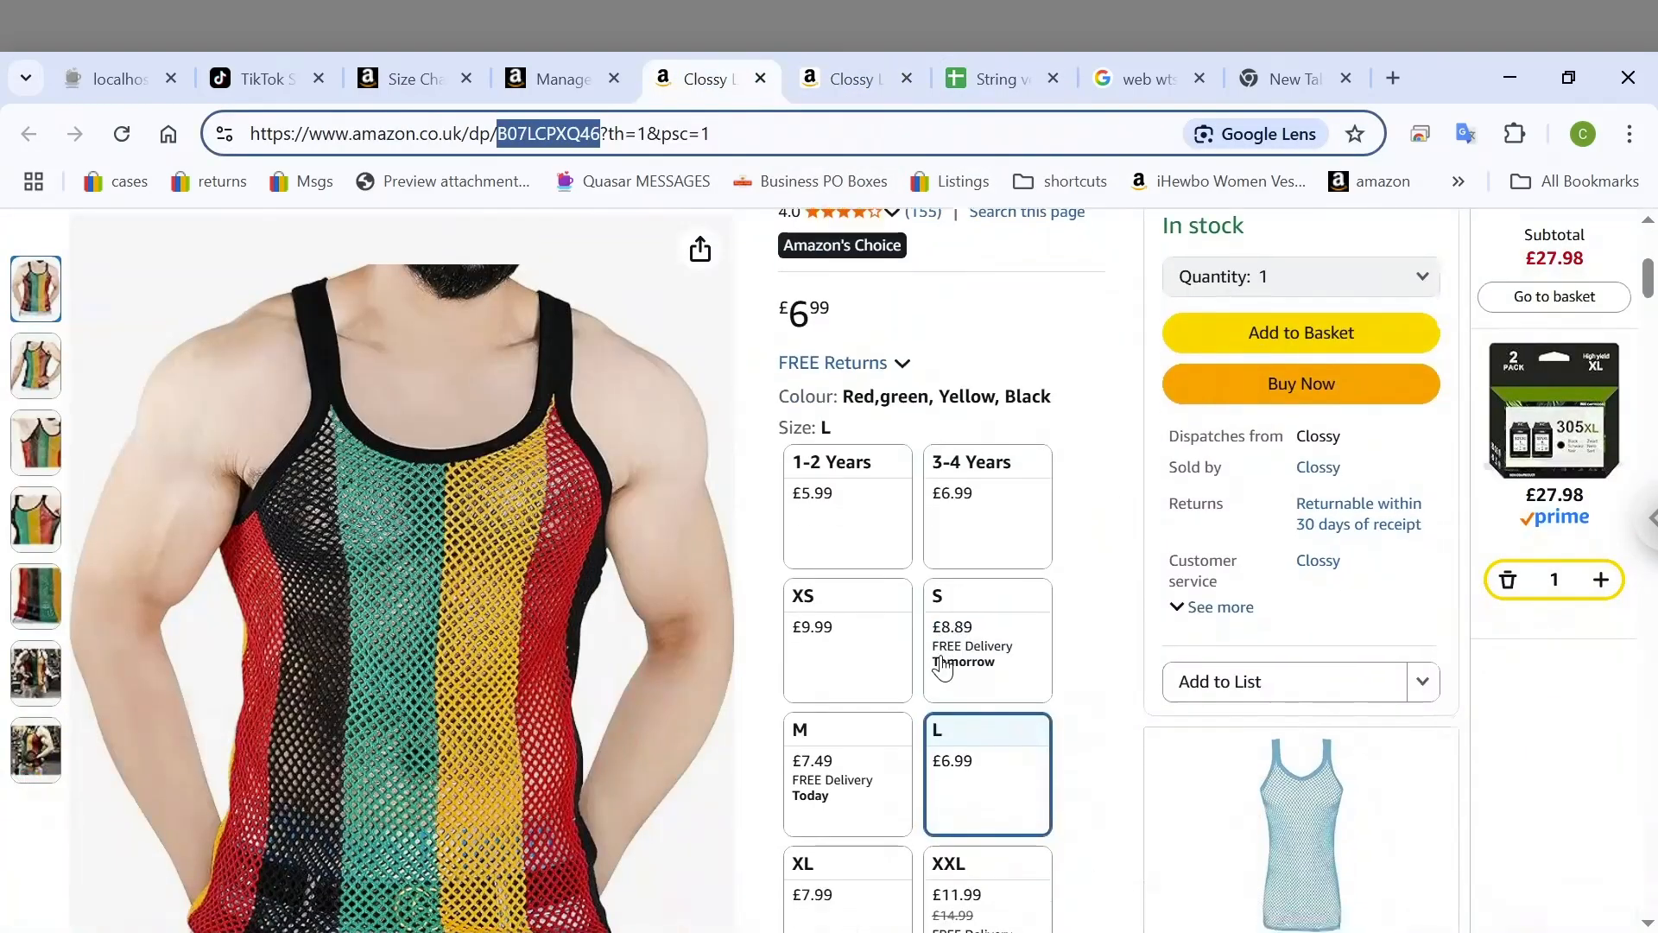
pyautogui.click(818, 470)
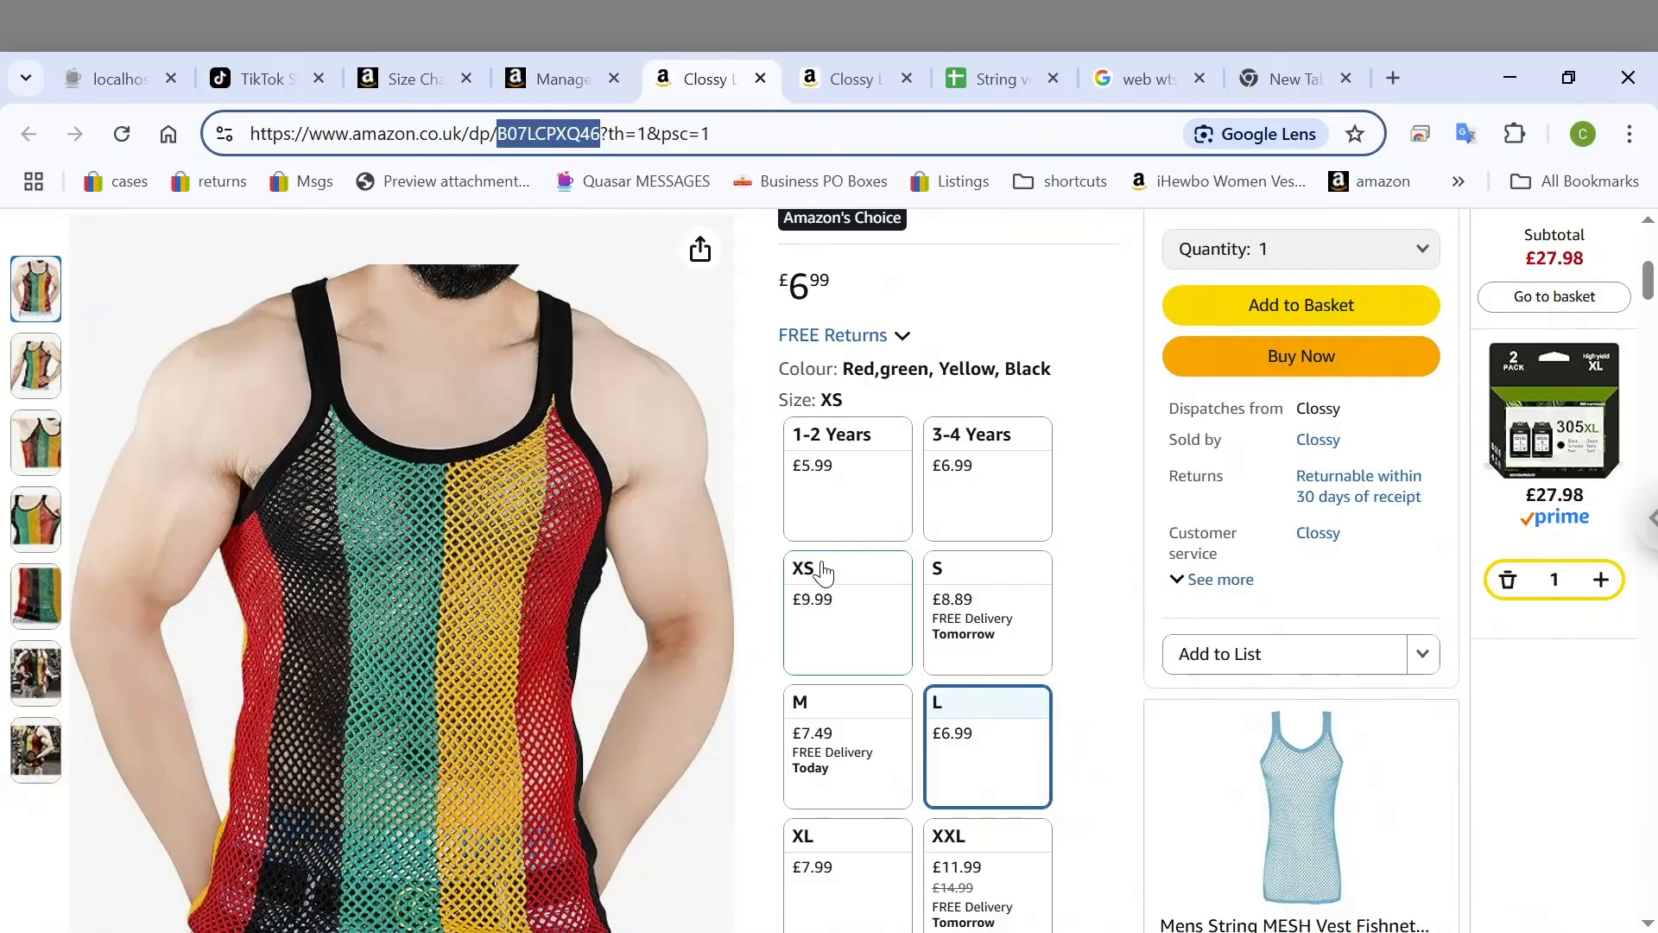
# Switch back to the String vest spreadsheet and change the Brand Size entry in cell C12 to XS
pyautogui.click(835, 75)
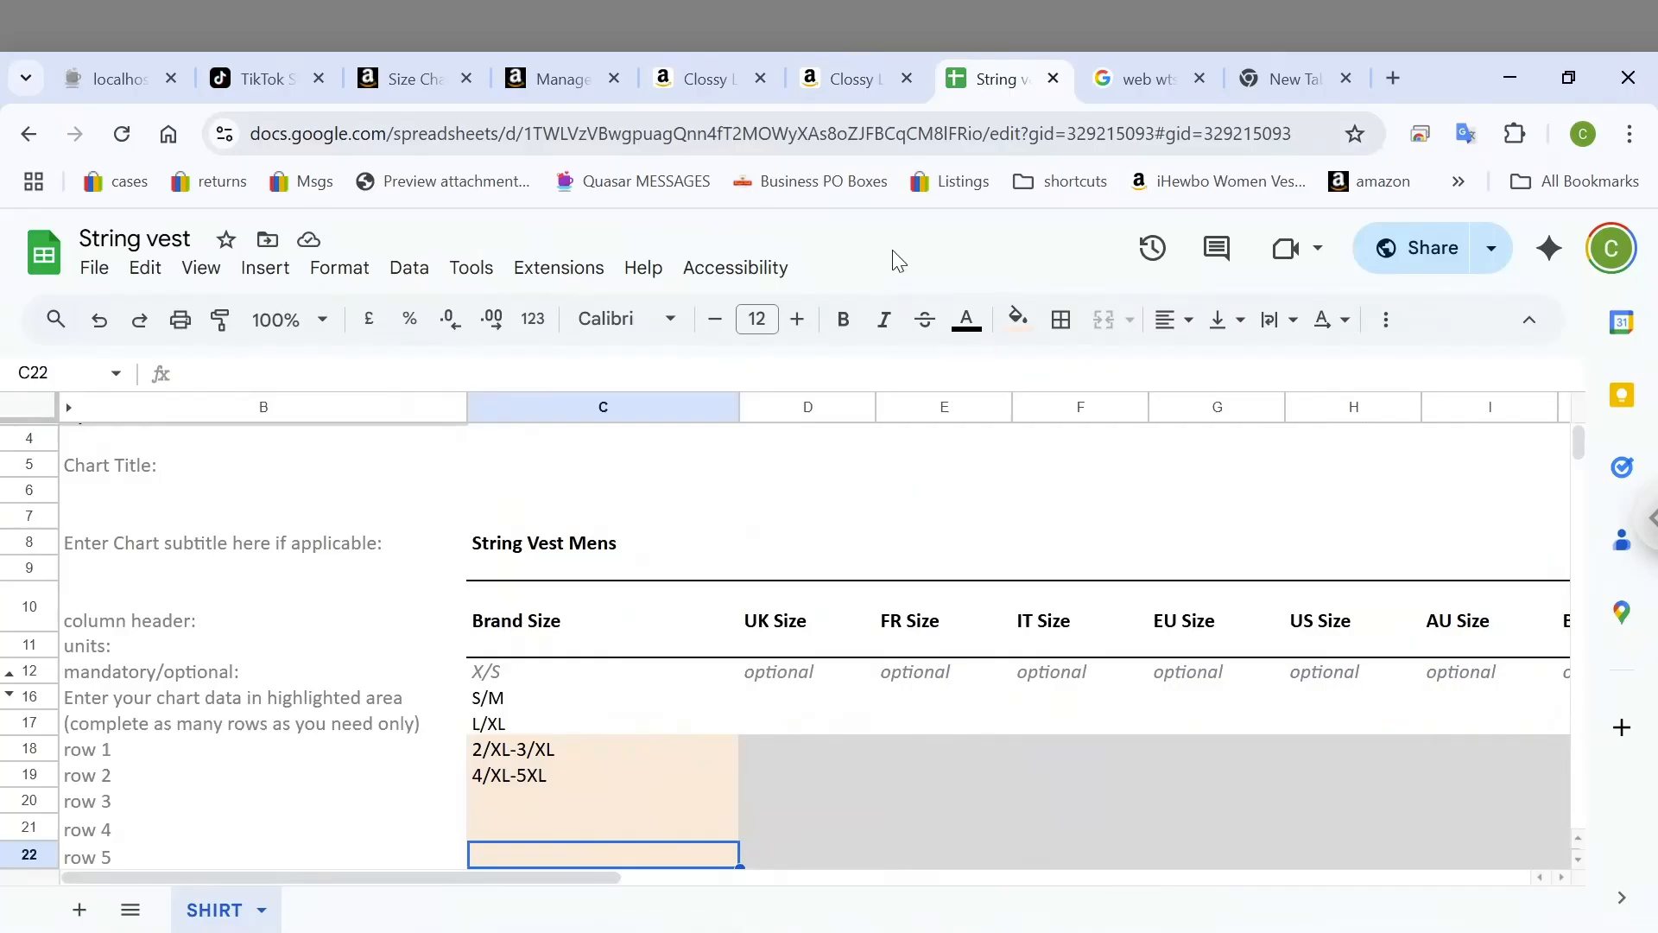
pyautogui.click(532, 673)
pyautogui.press('XF86AudioLowerVolume')
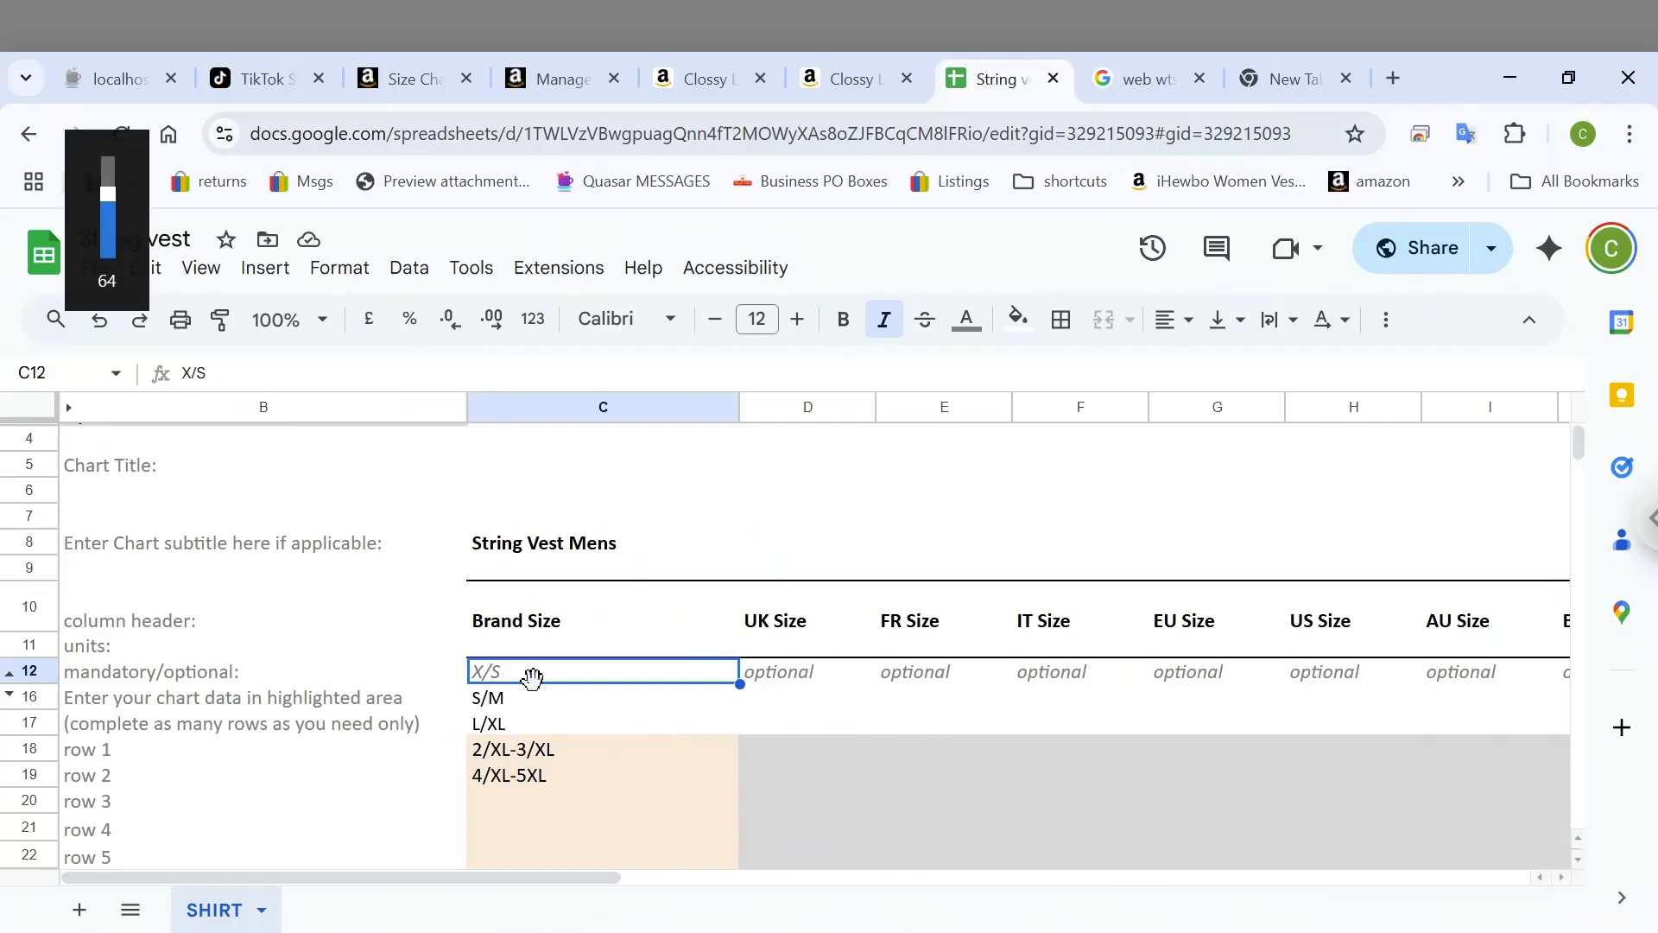
pyautogui.hotkey('ctrl', 'f')
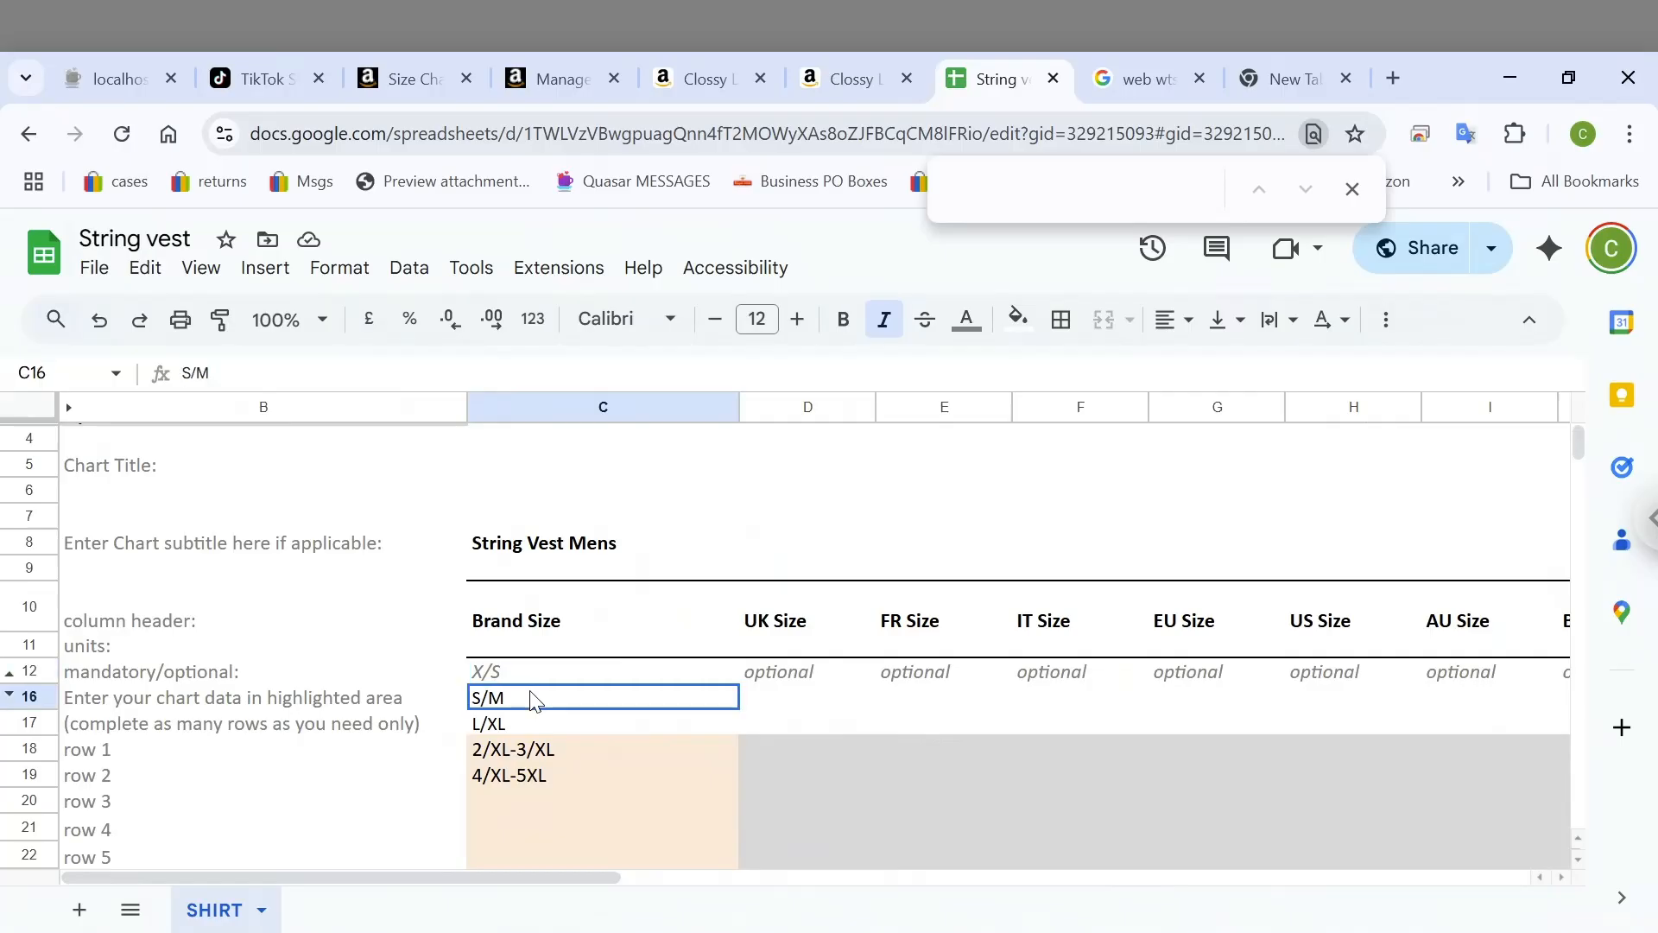
pyautogui.click(533, 697)
pyautogui.doubleClick(531, 695)
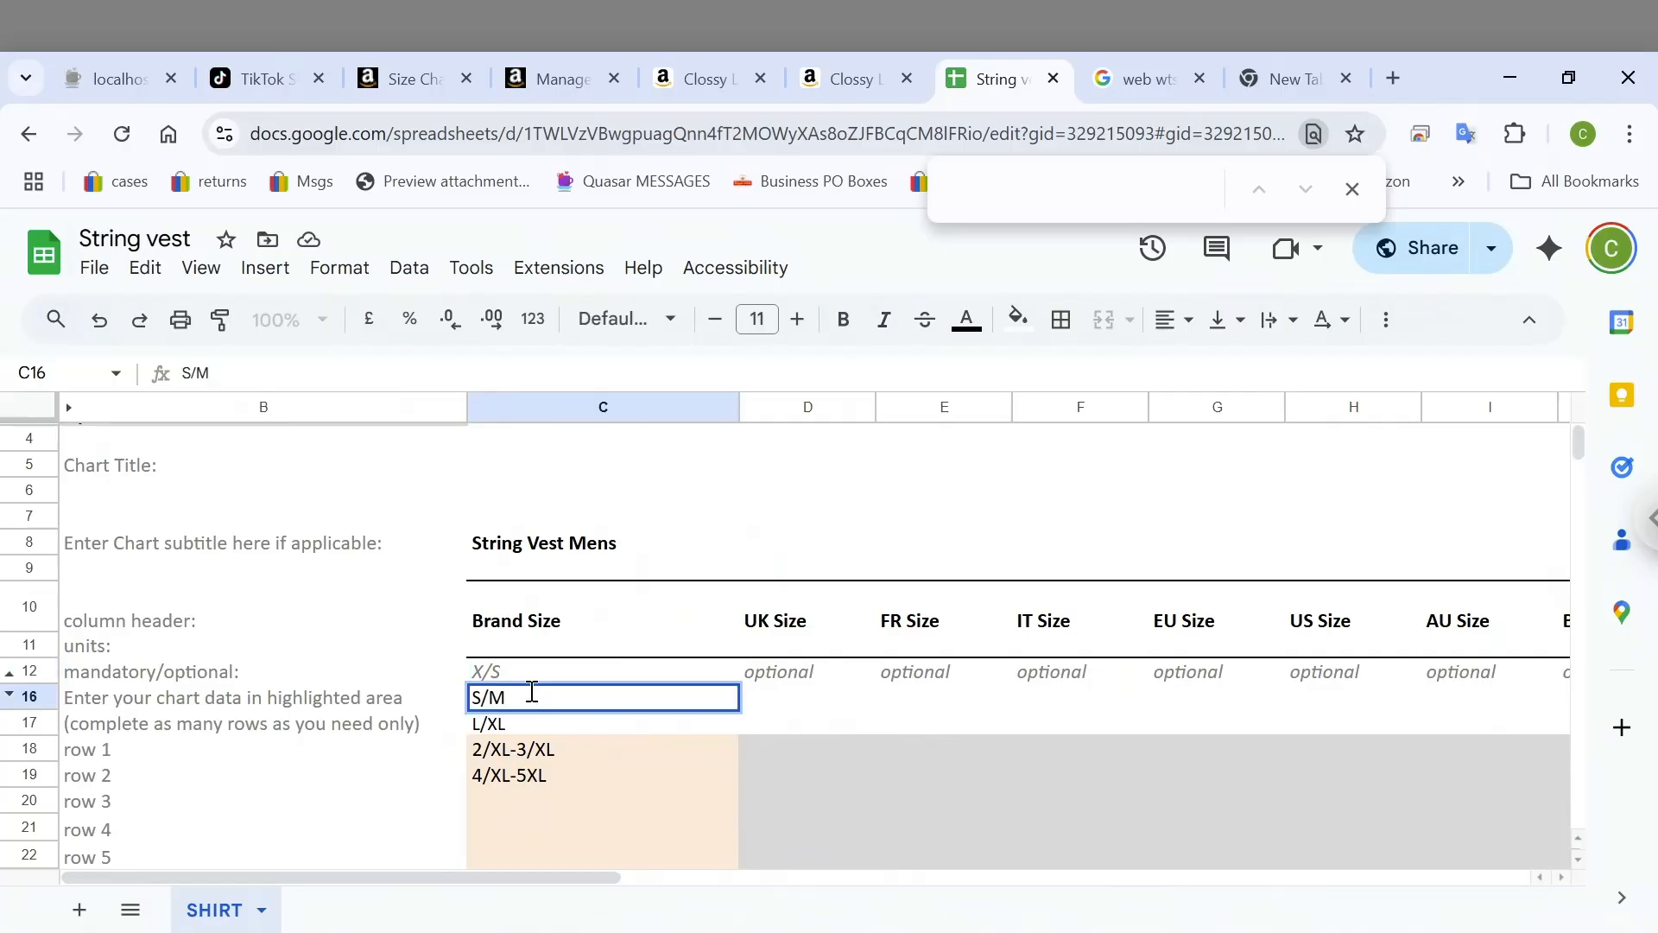
pyautogui.press('Return')
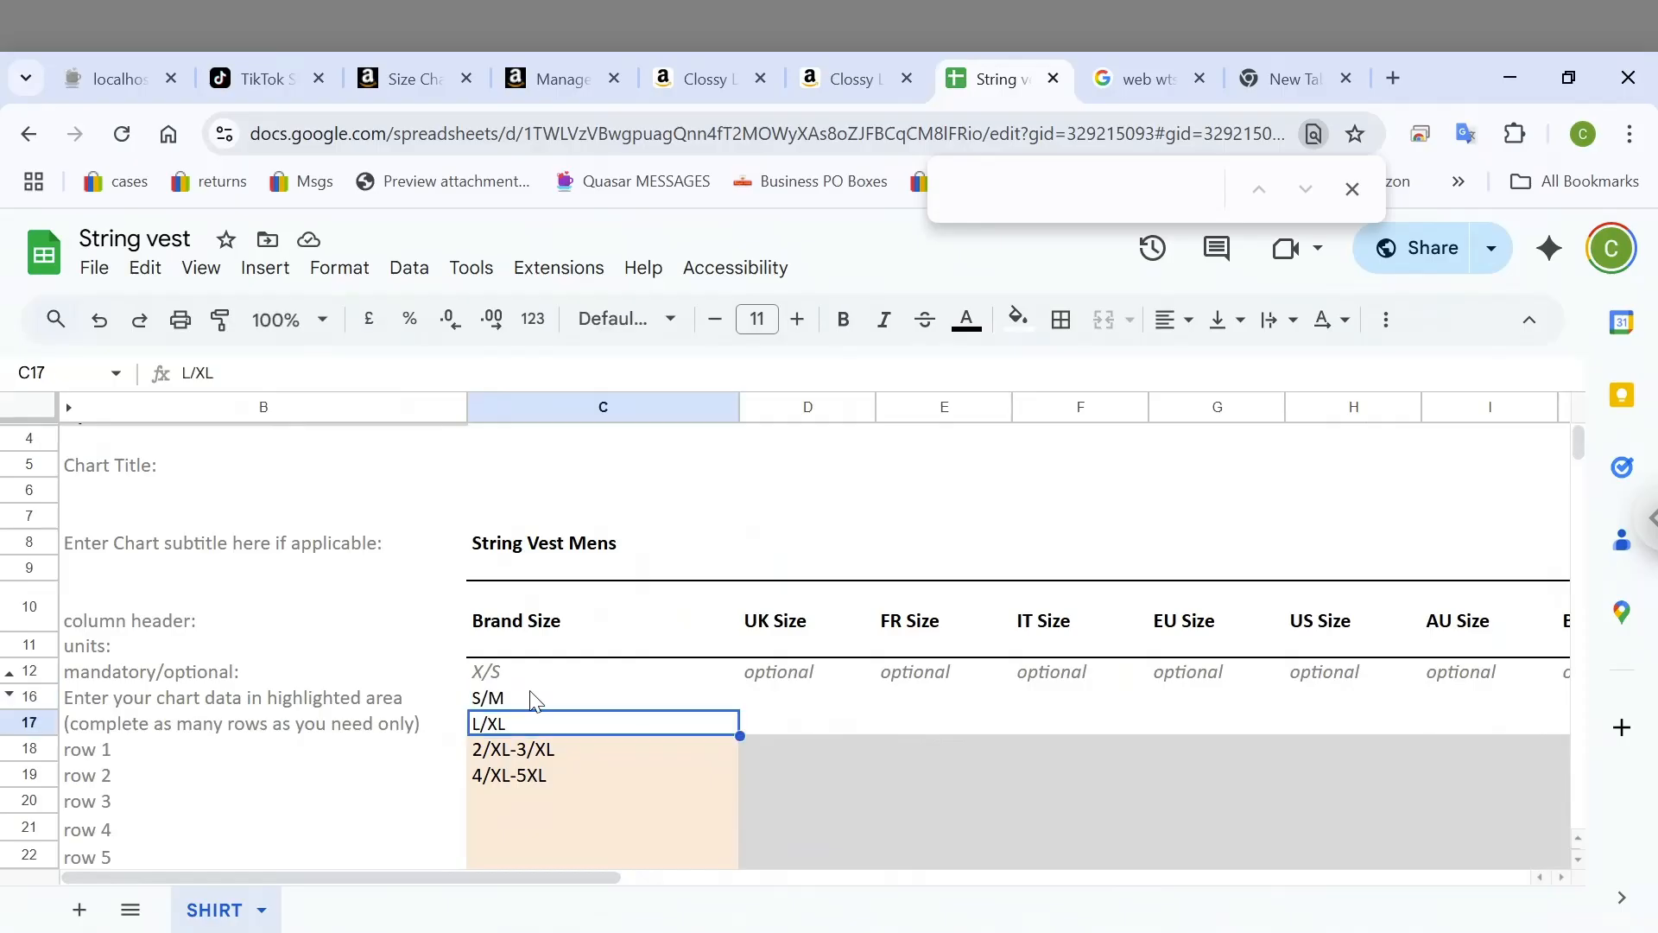
pyautogui.press('Up')
pyautogui.press('Up')
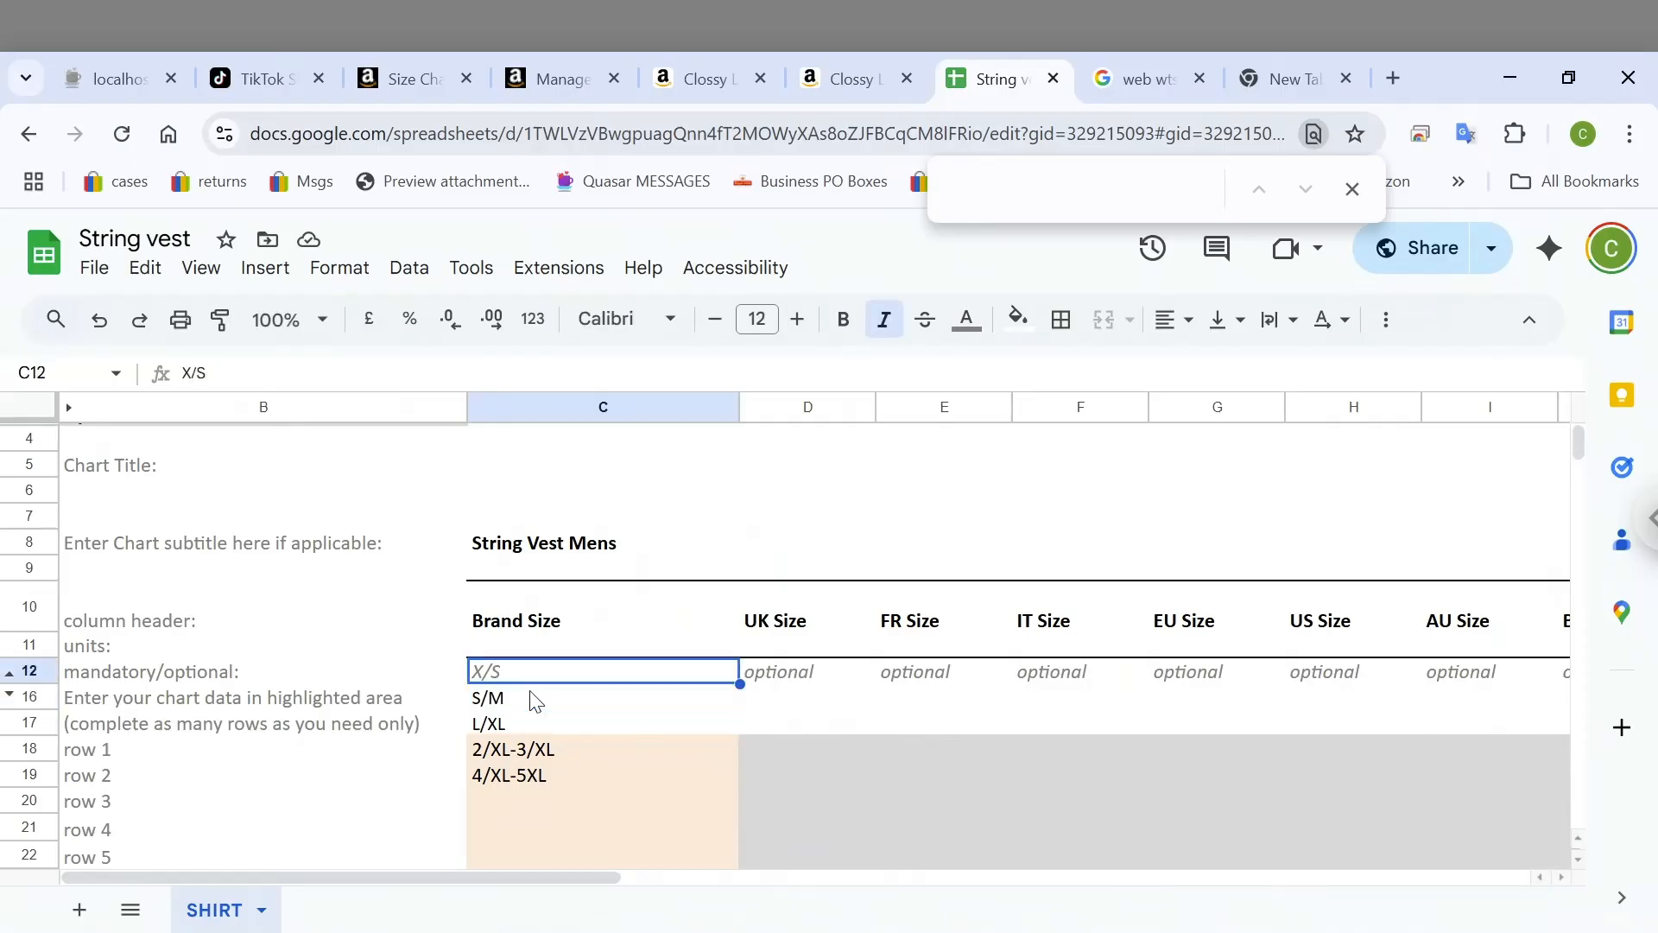
pyautogui.press('Return')
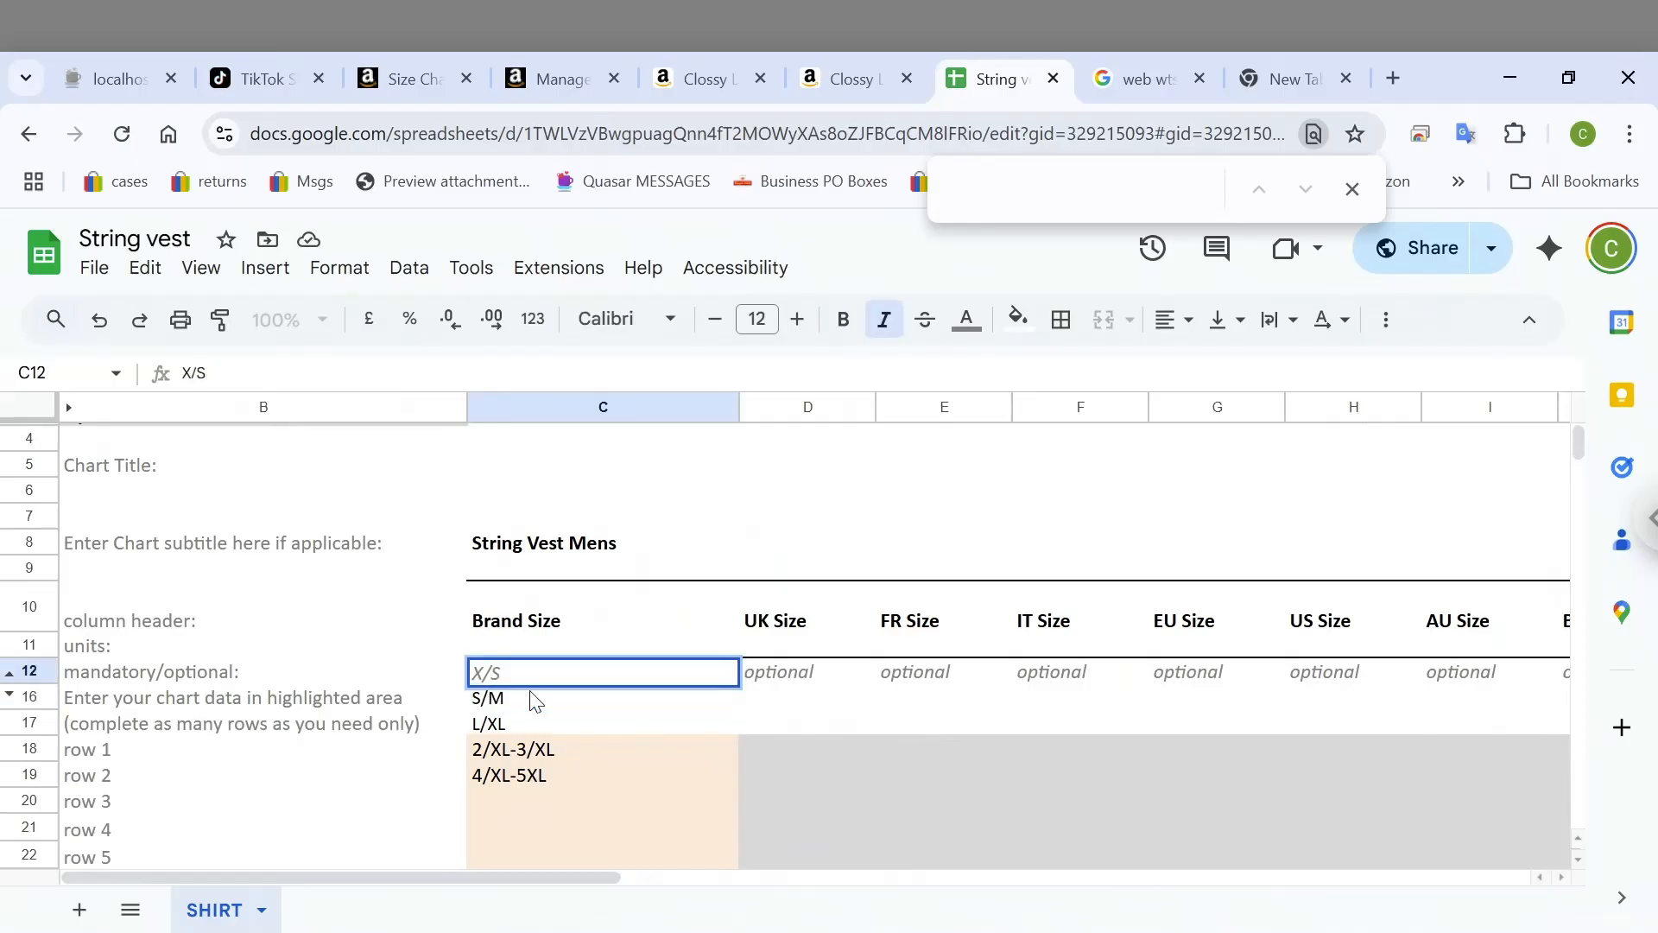
pyautogui.press('Left')
pyautogui.press('BackSpace')
pyautogui.press('Return')
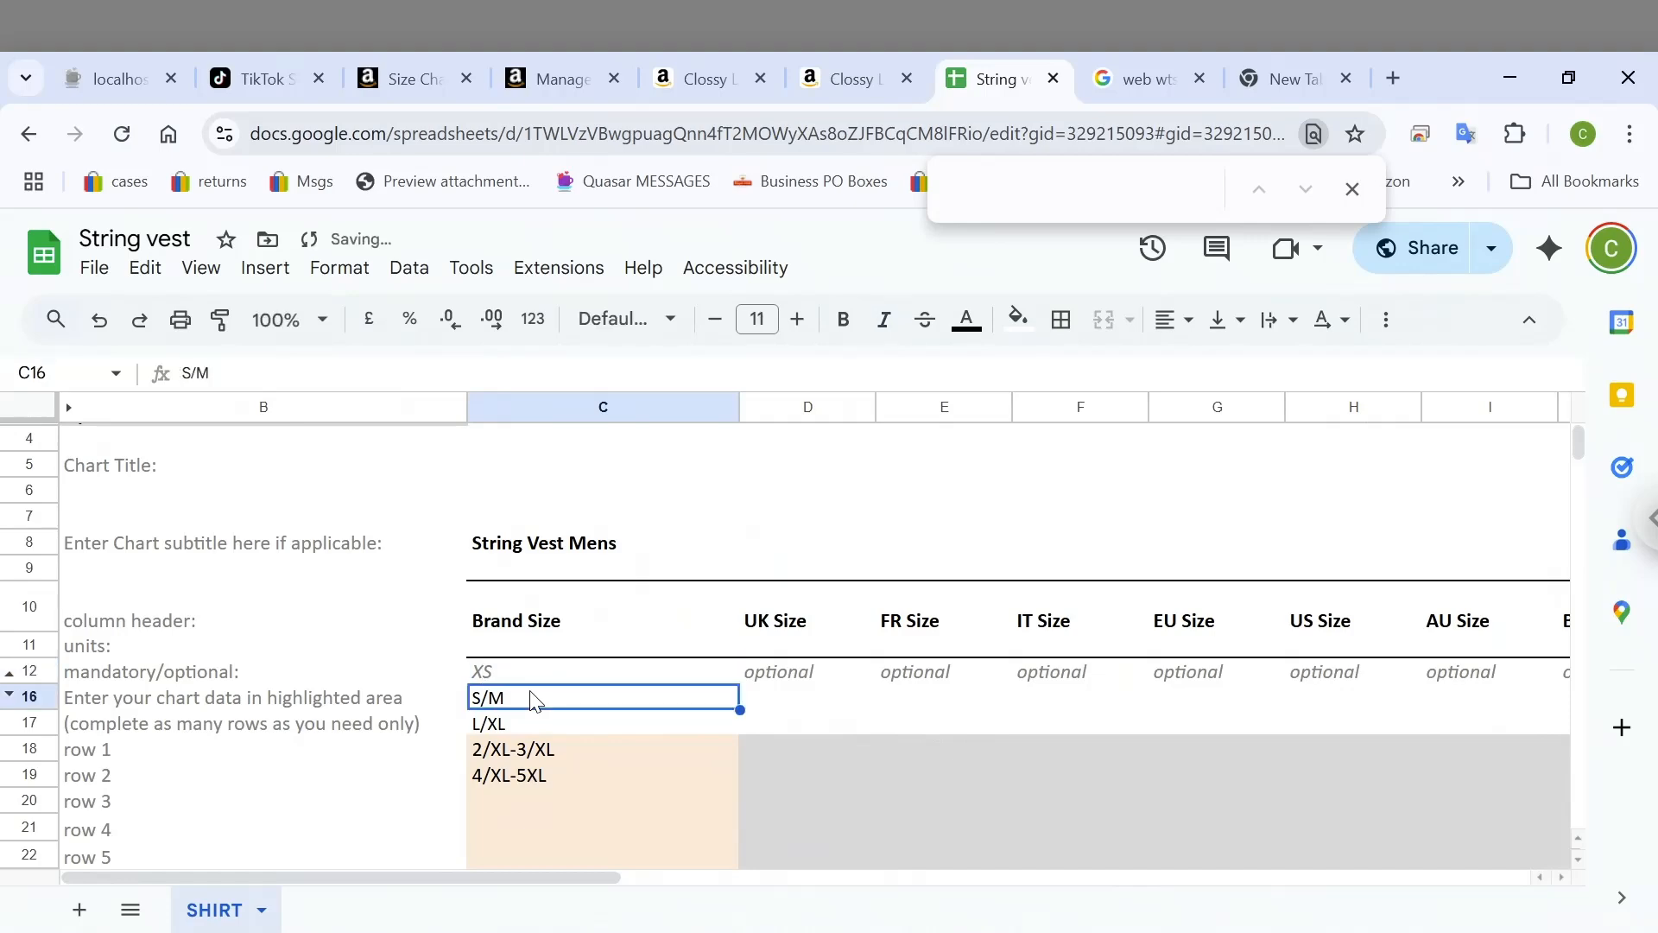
# Check the sizes on the amazon.co.uk listing and set the spreadsheet's Brand Size cells C16 to S and C17 to M
pyautogui.click(658, 80)
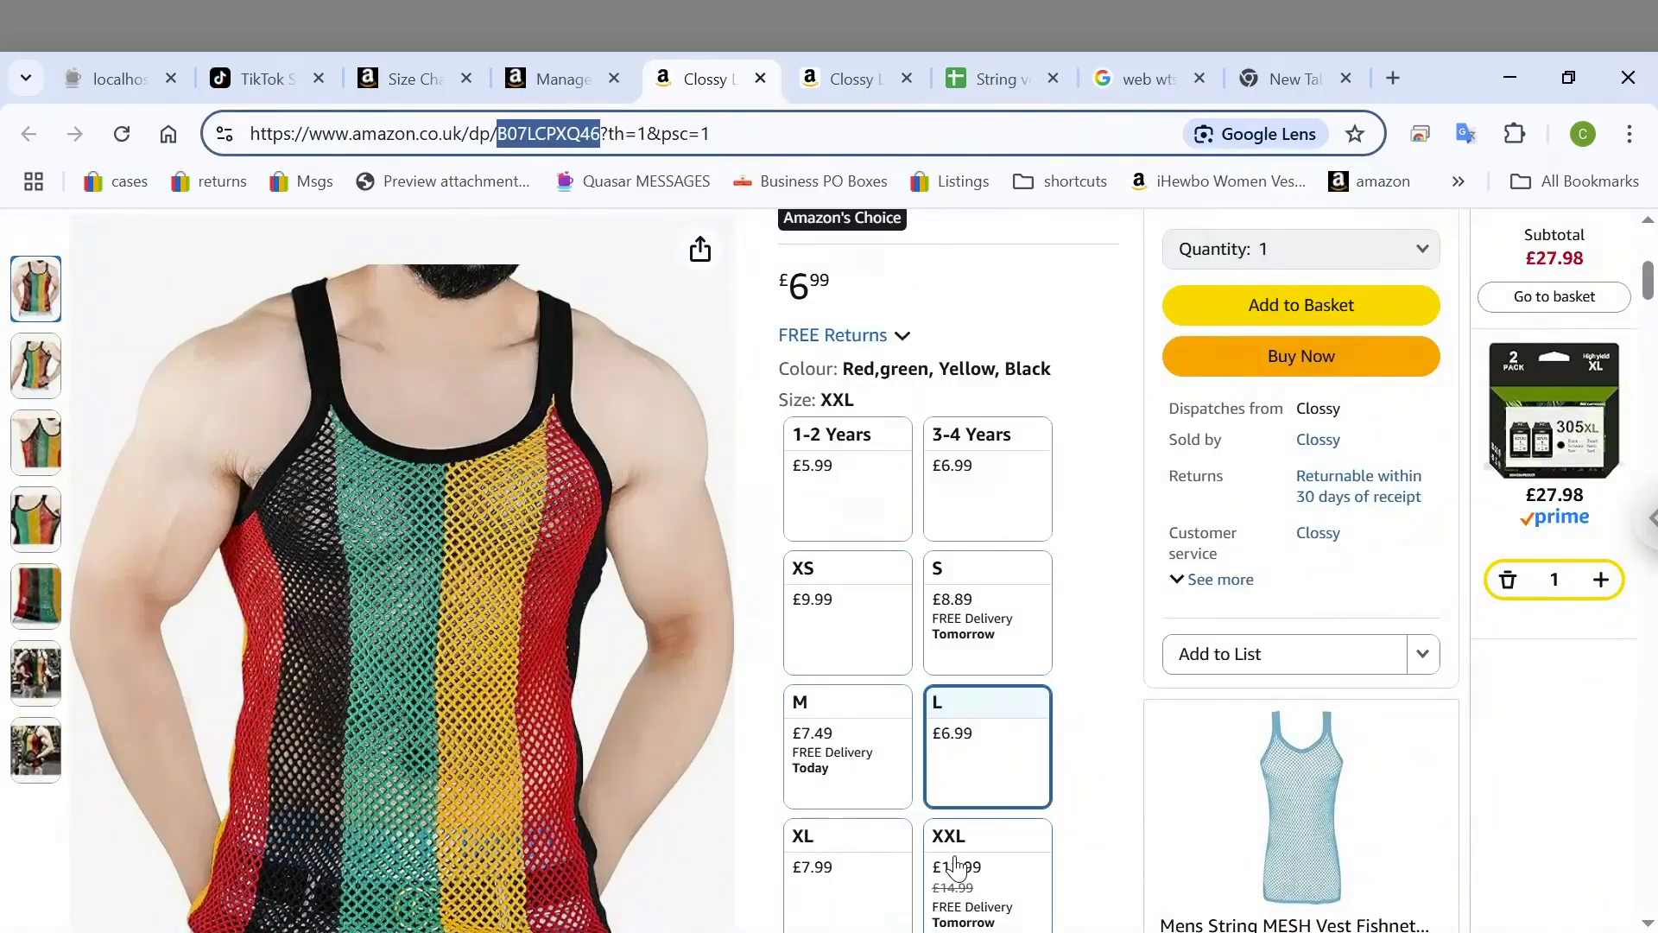
pyautogui.scroll(-1, 950, 855)
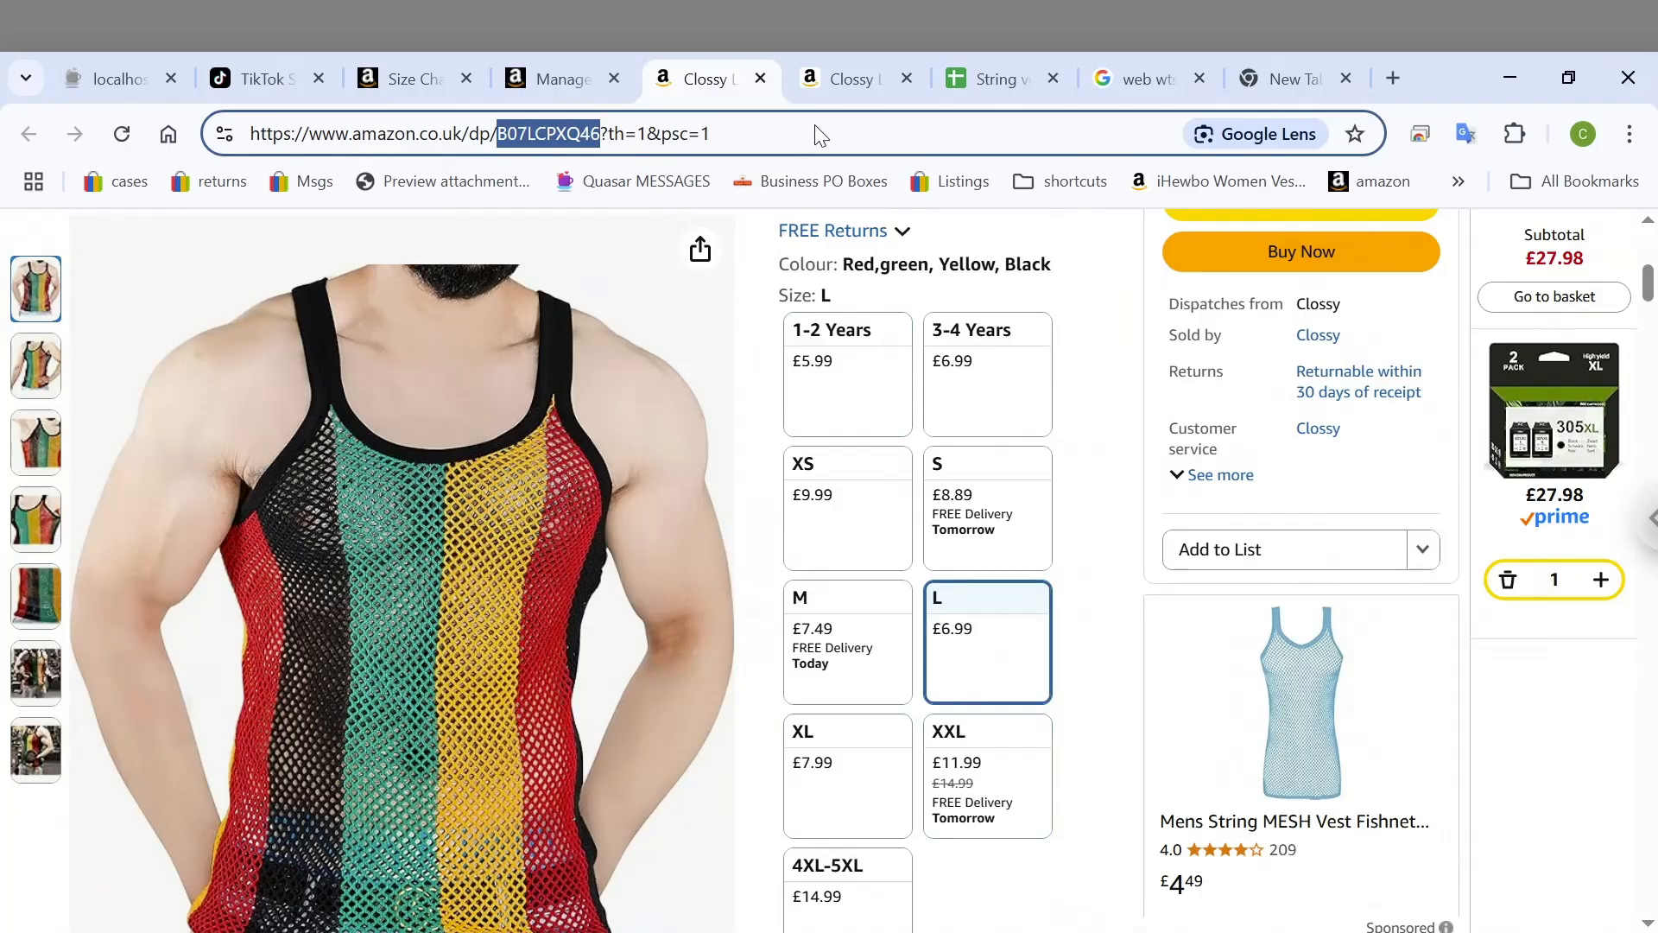
pyautogui.click(833, 80)
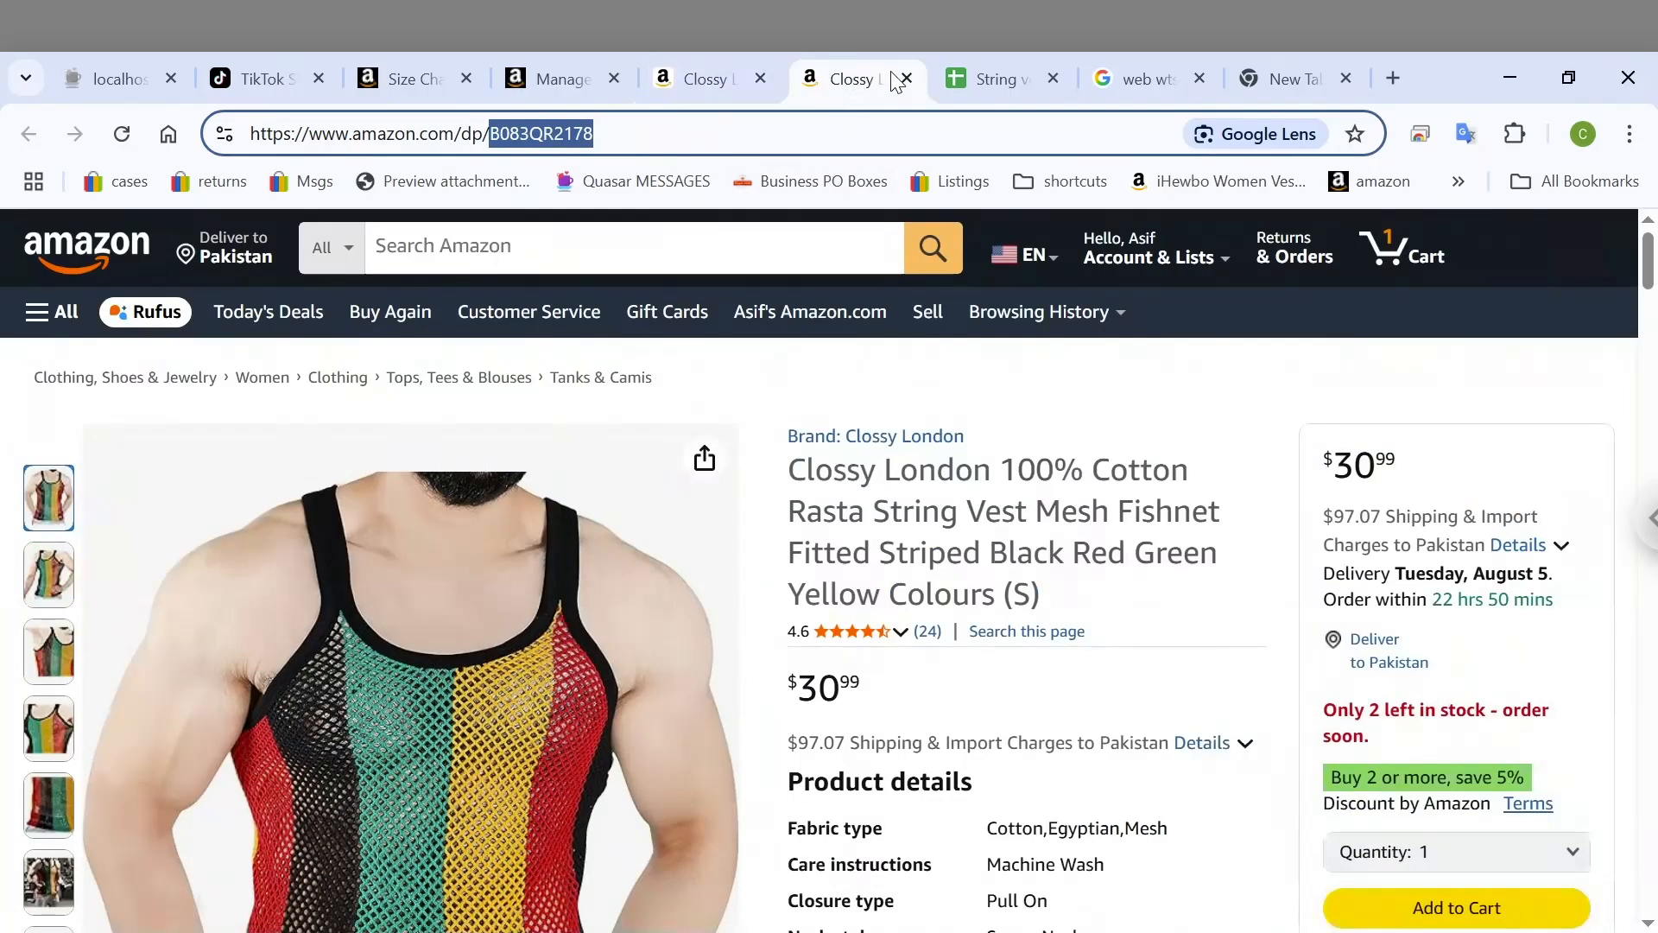
pyautogui.click(944, 77)
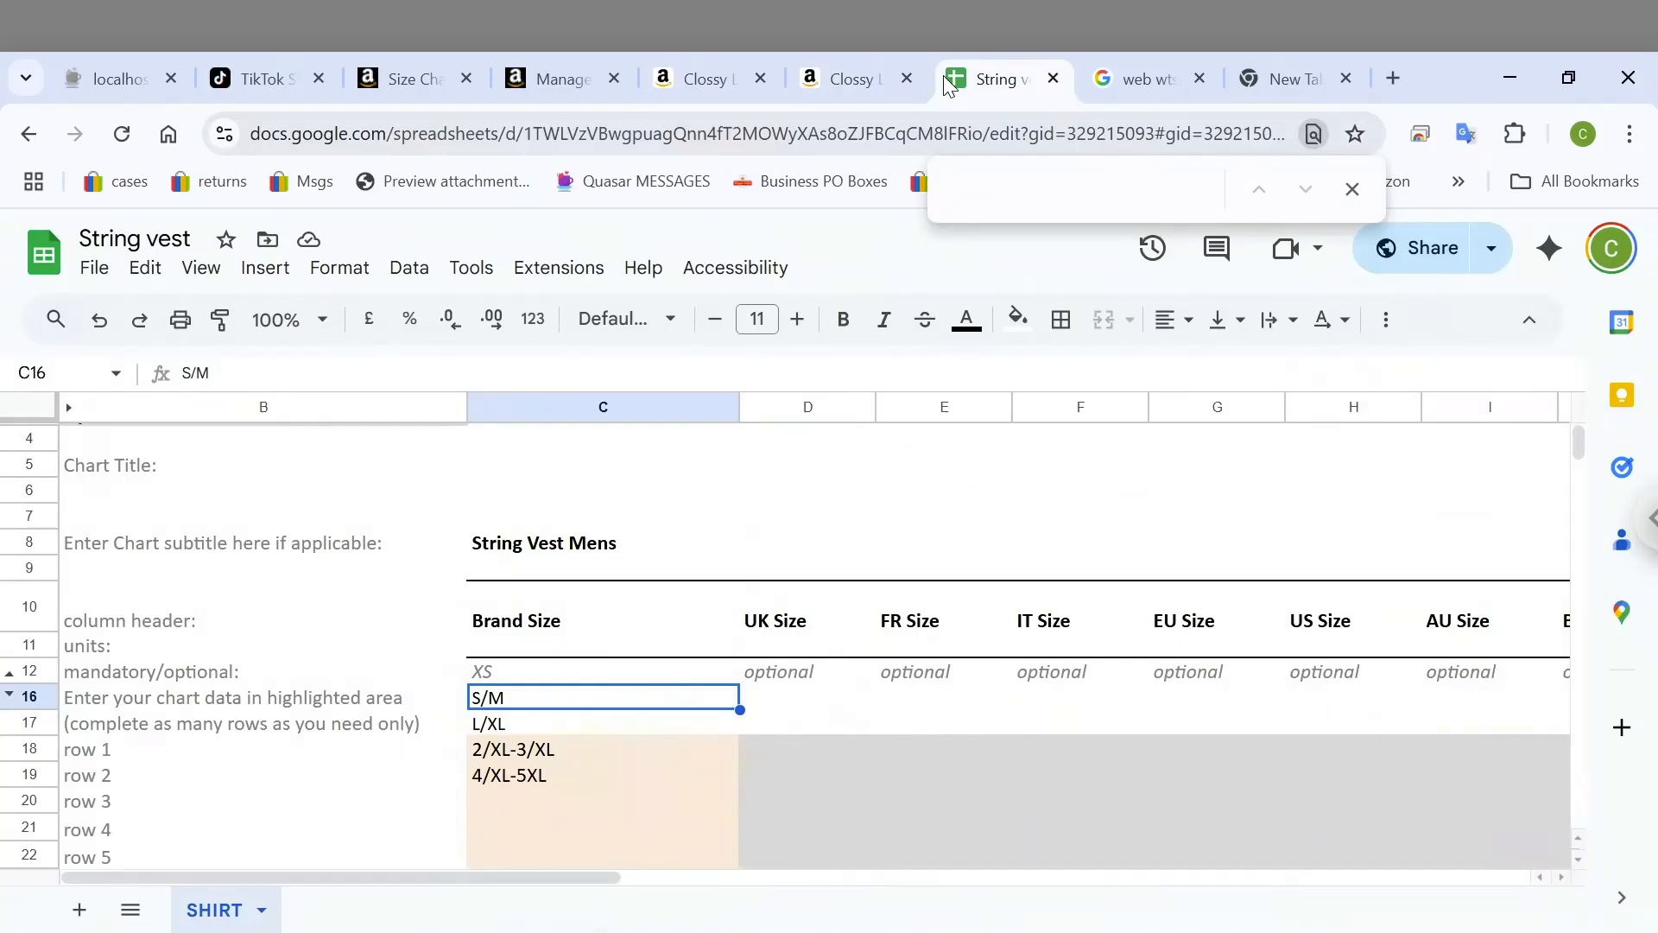
pyautogui.write('S')
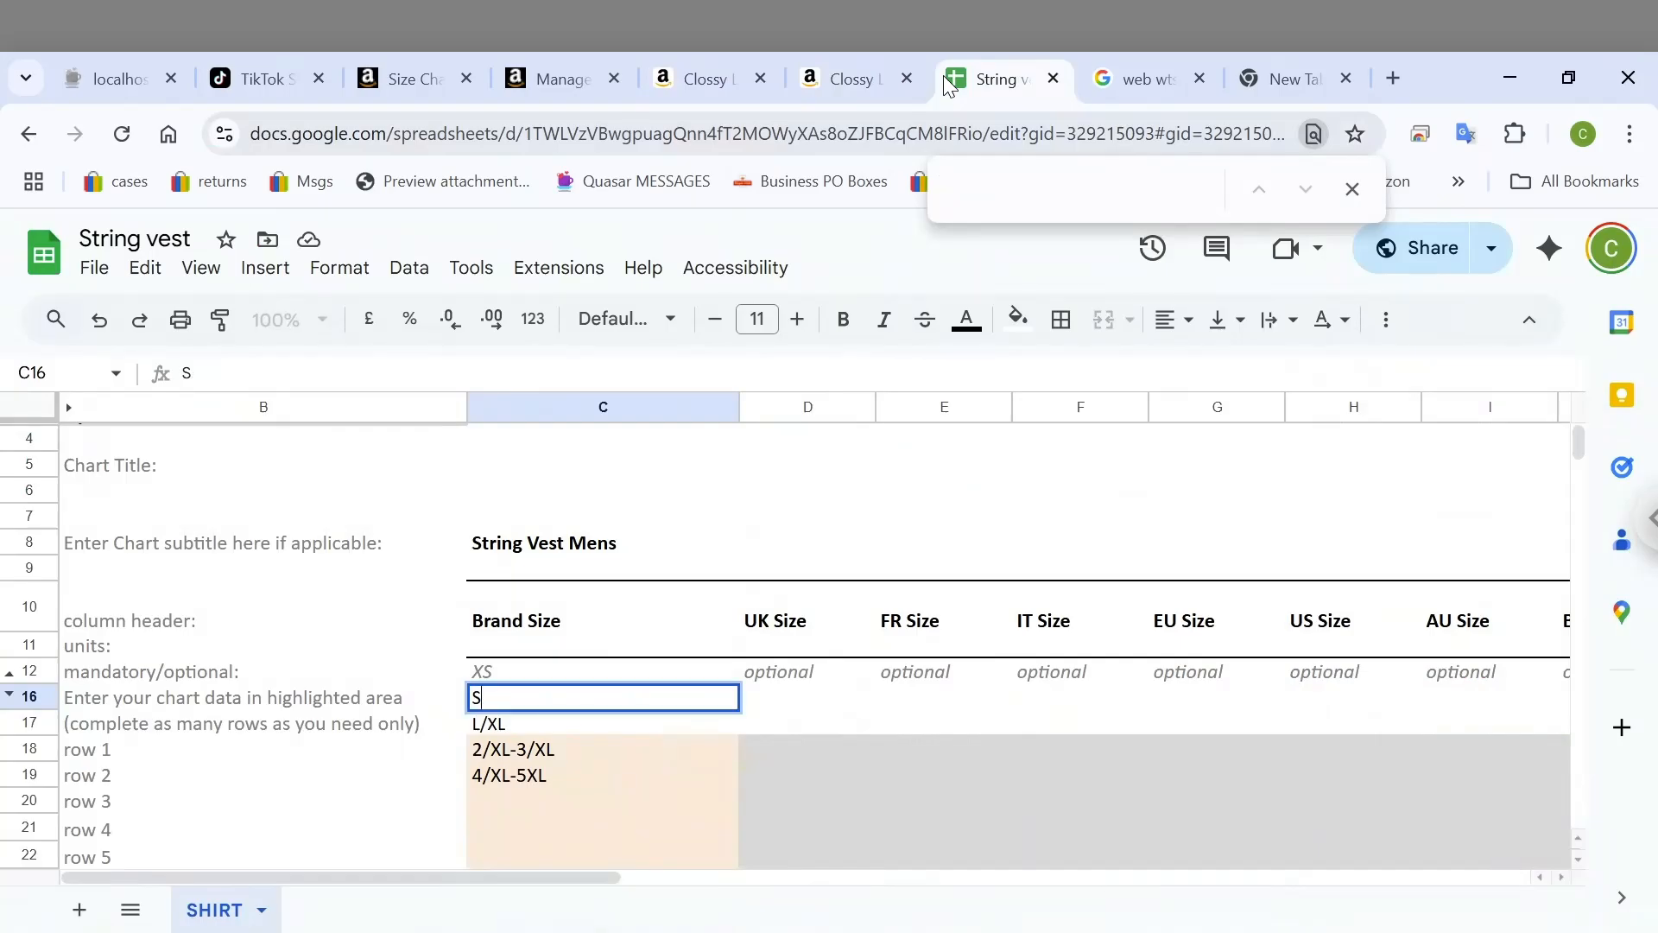
pyautogui.press('Return')
pyautogui.write('M')
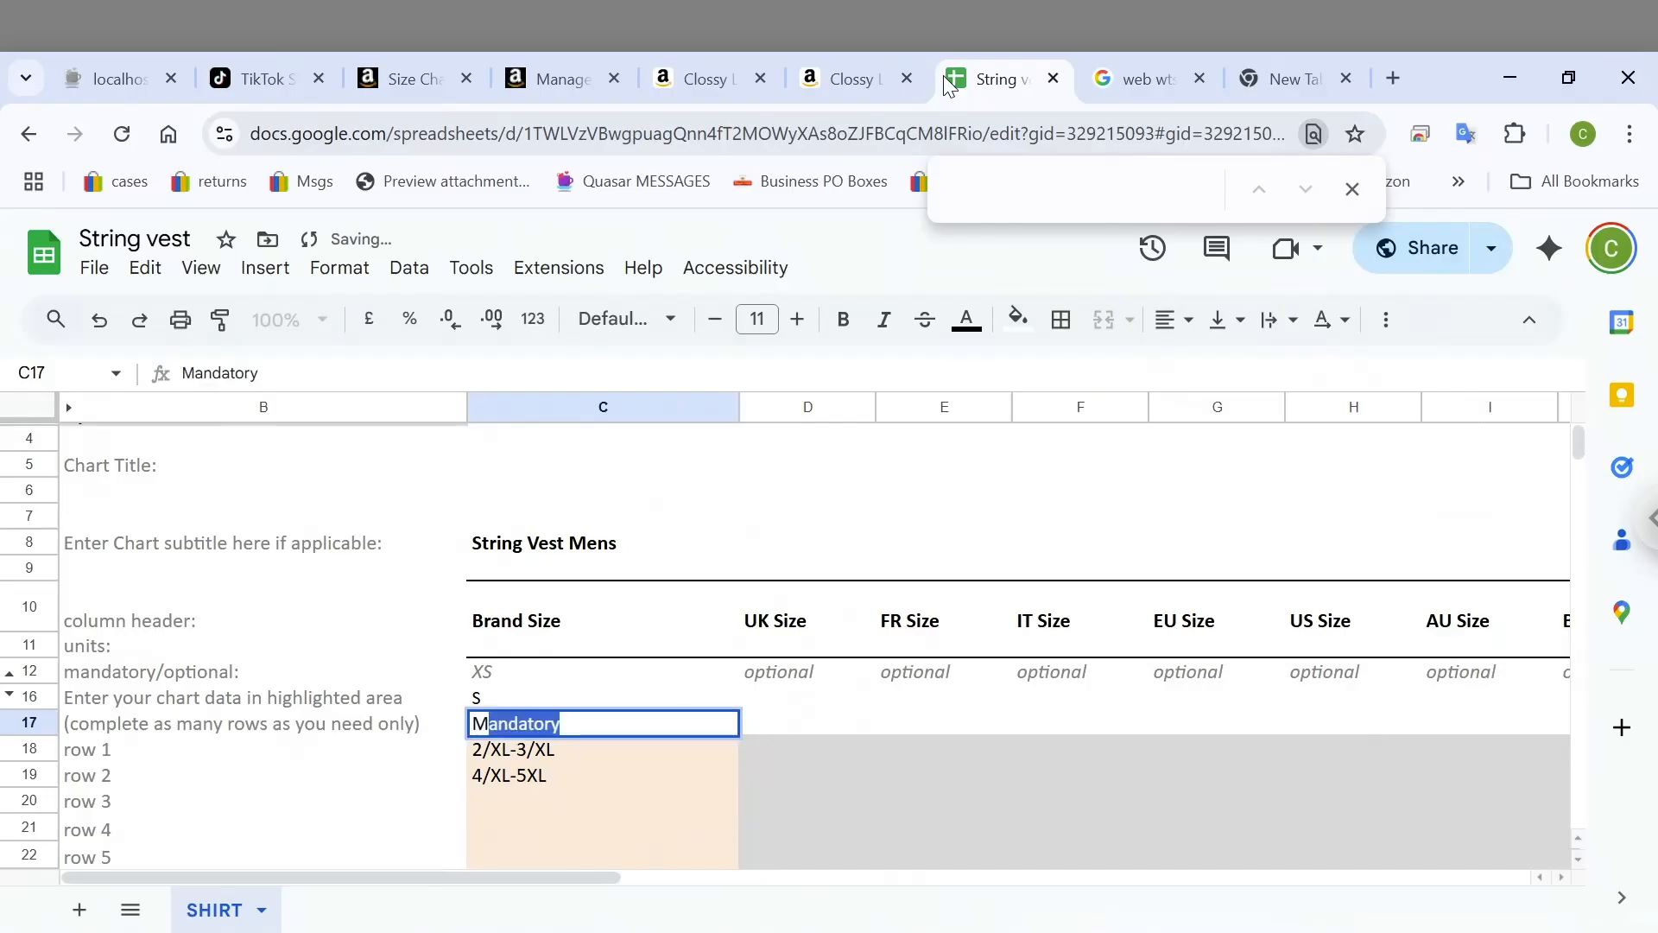
pyautogui.press('Delete')
pyautogui.press('Return')
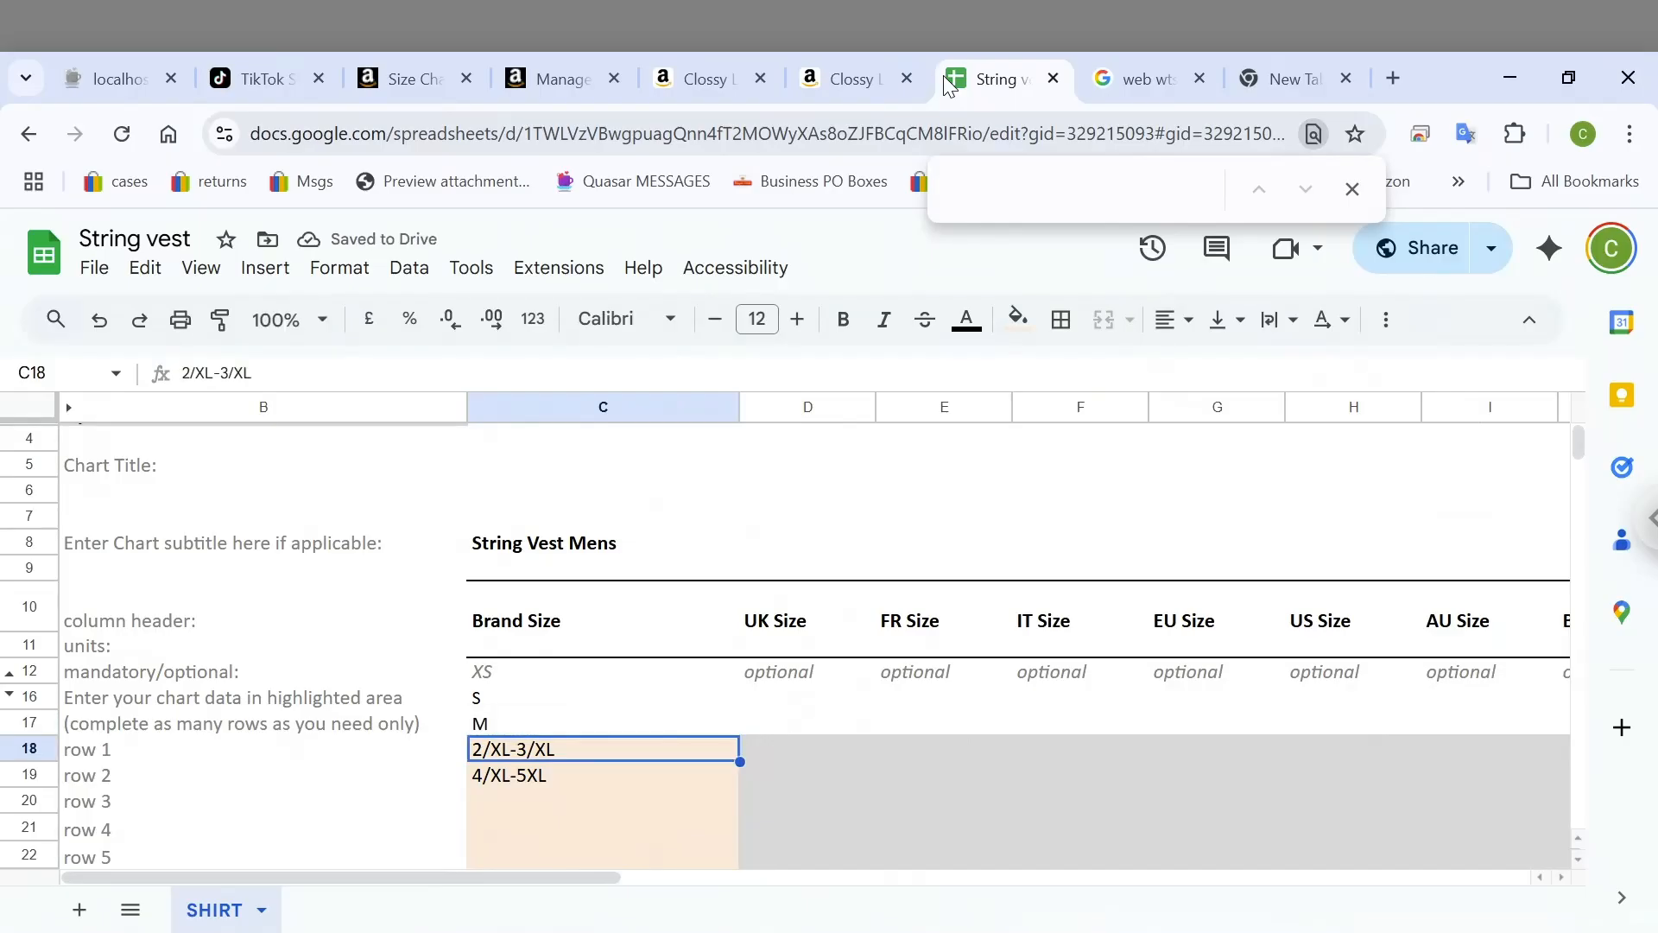
# Look across row 12 of the template, from Brand Size through the country size columns to the neck and chest measurement columns
pyautogui.press('Up')
pyautogui.press('Up')
pyautogui.press('Up')
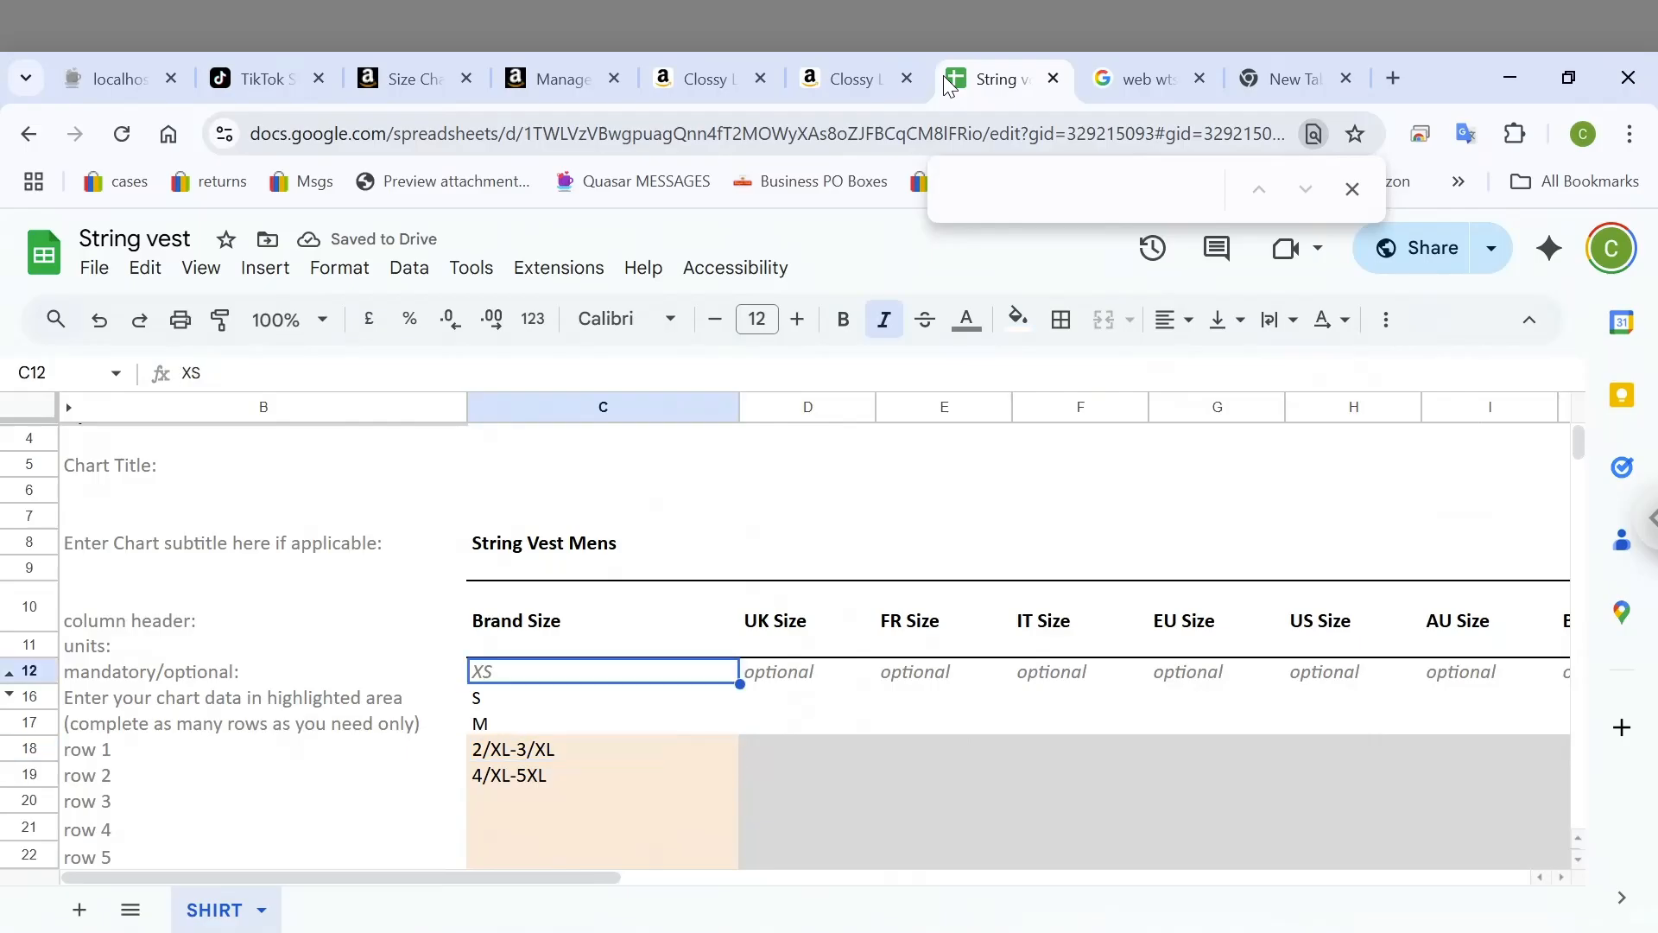
pyautogui.press('Right')
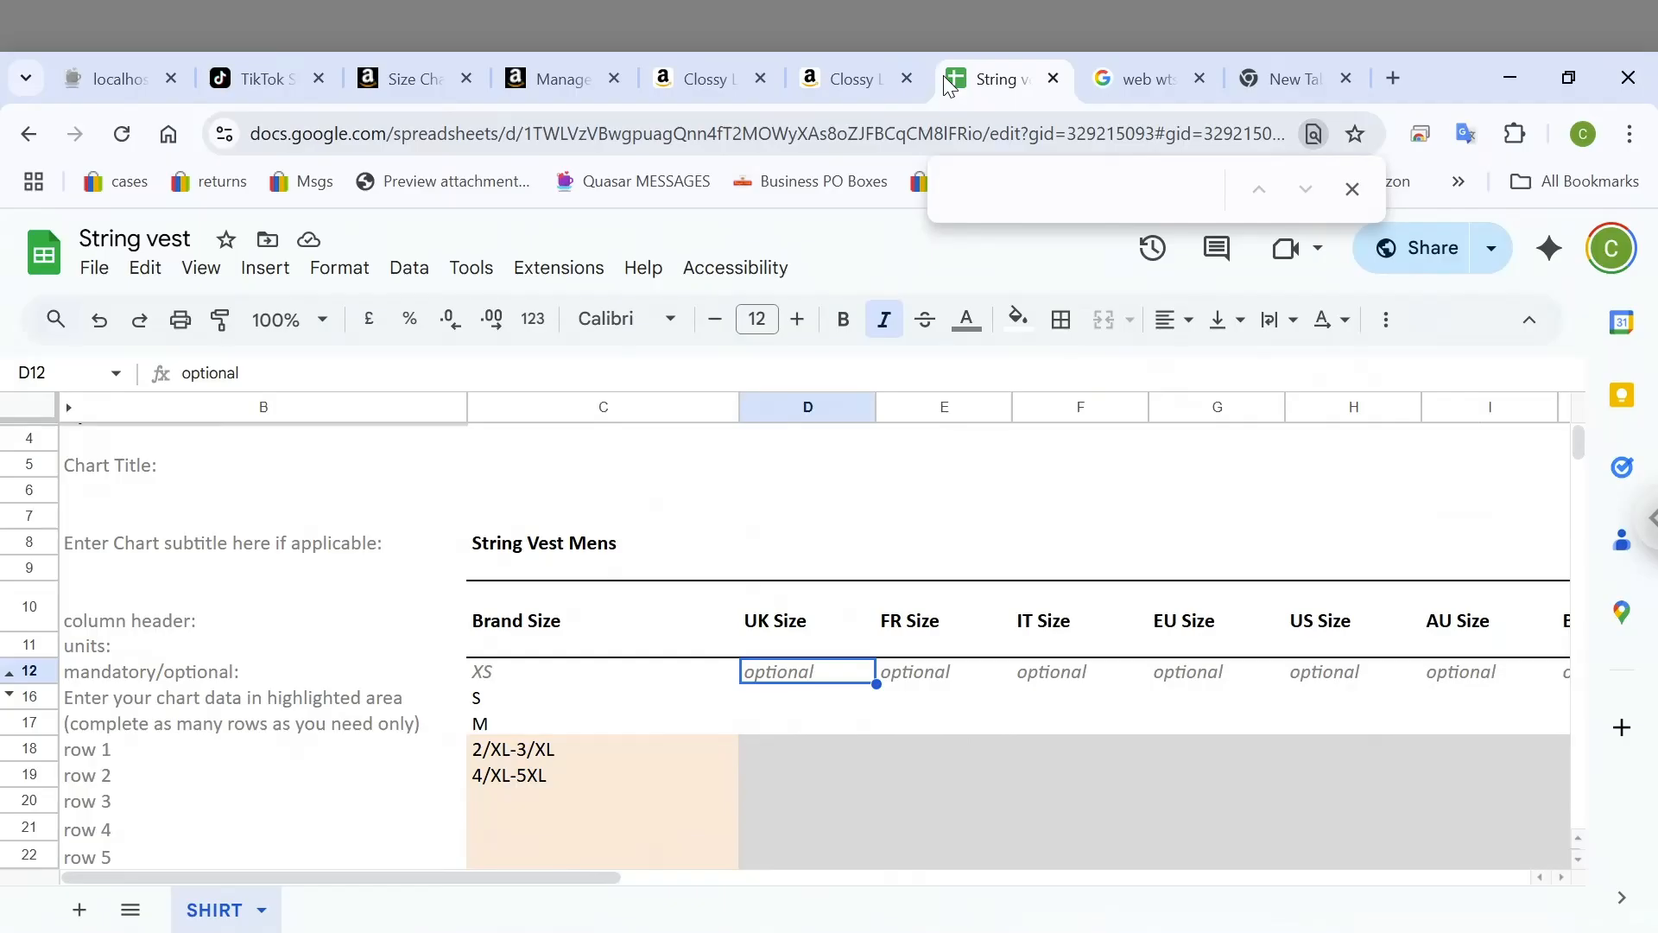
pyautogui.press('Right')
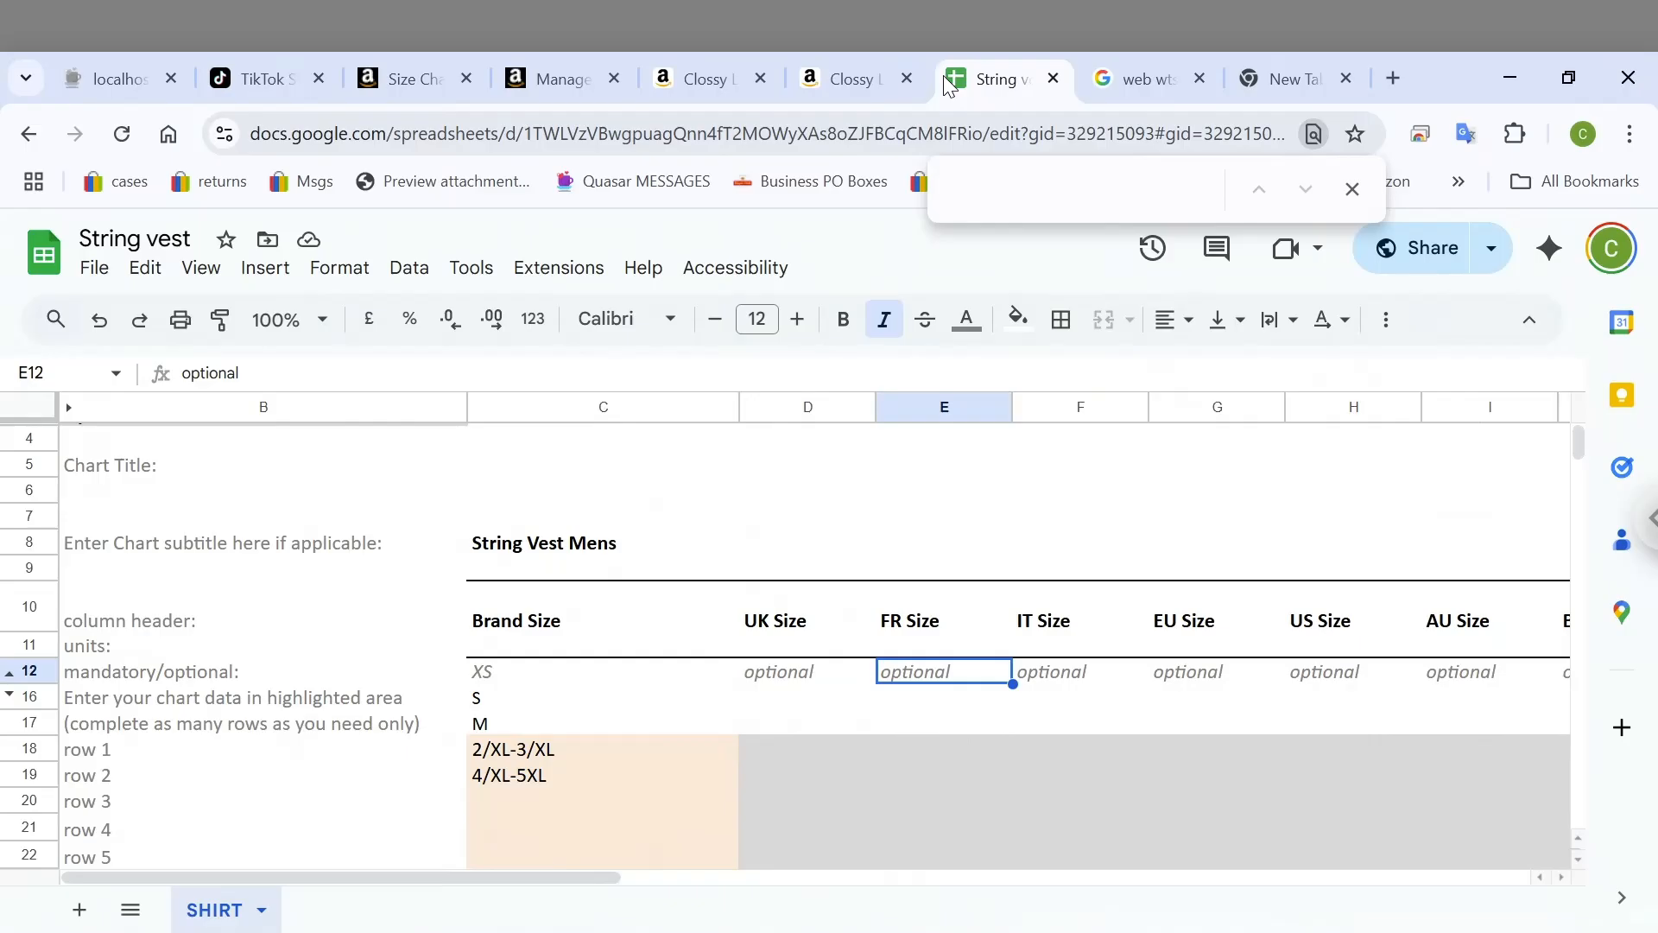
pyautogui.press('Left')
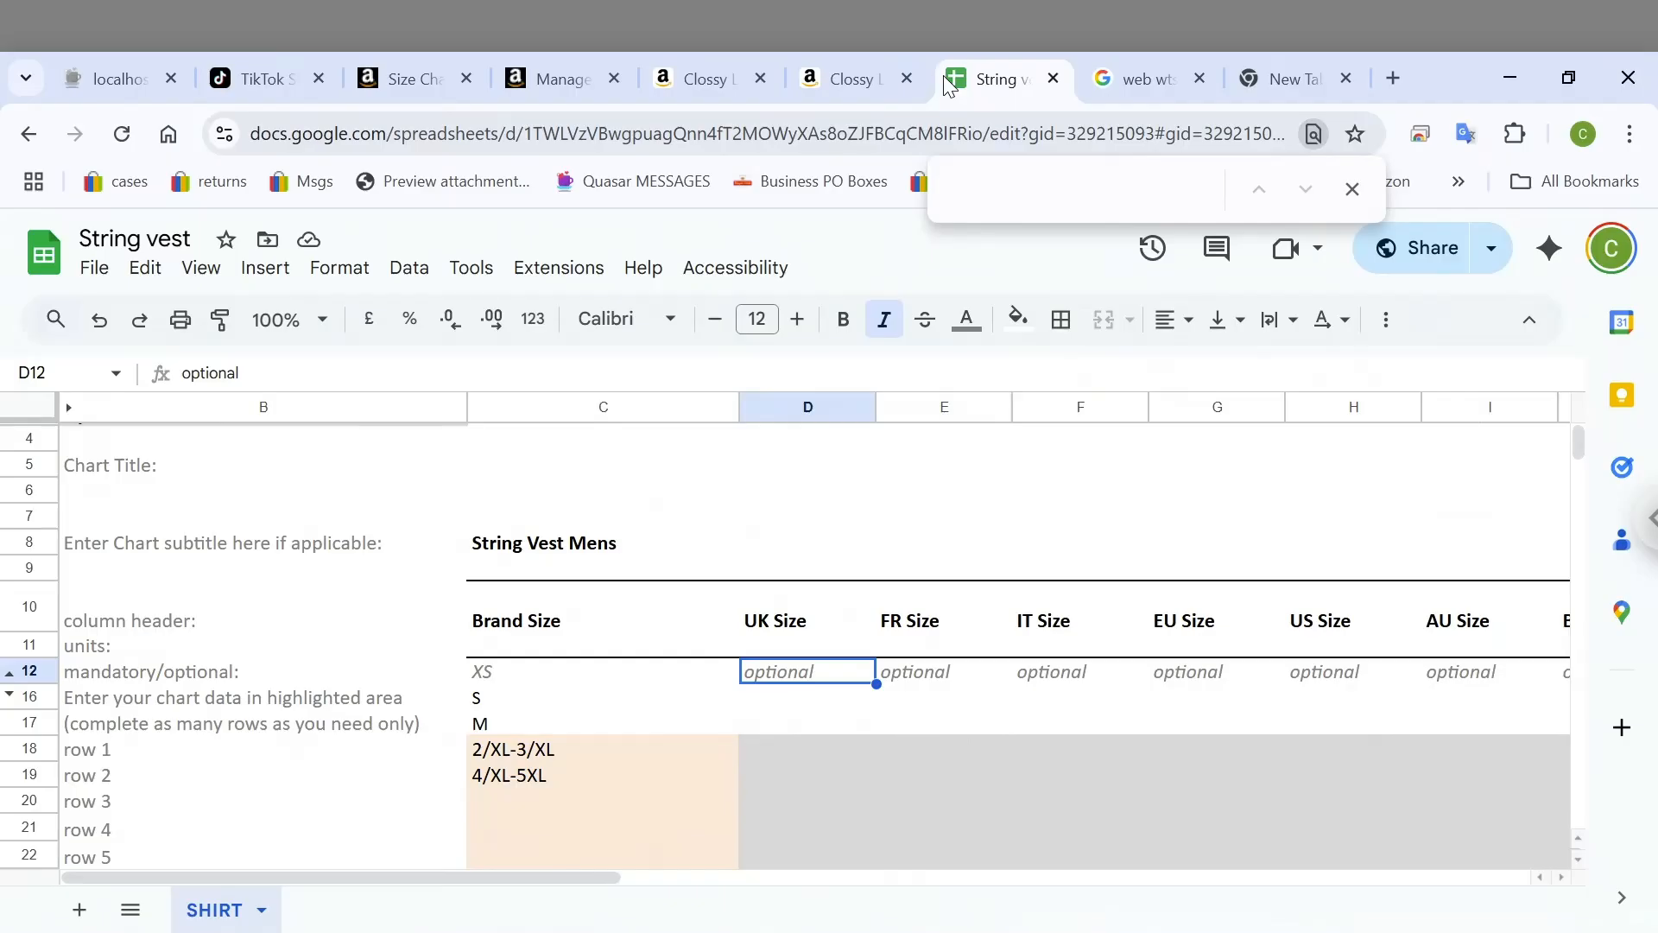
pyautogui.press('Right')
pyautogui.press('Right')
pyautogui.press('Right')
pyautogui.press('Right')
pyautogui.press('Right')
pyautogui.press('Right')
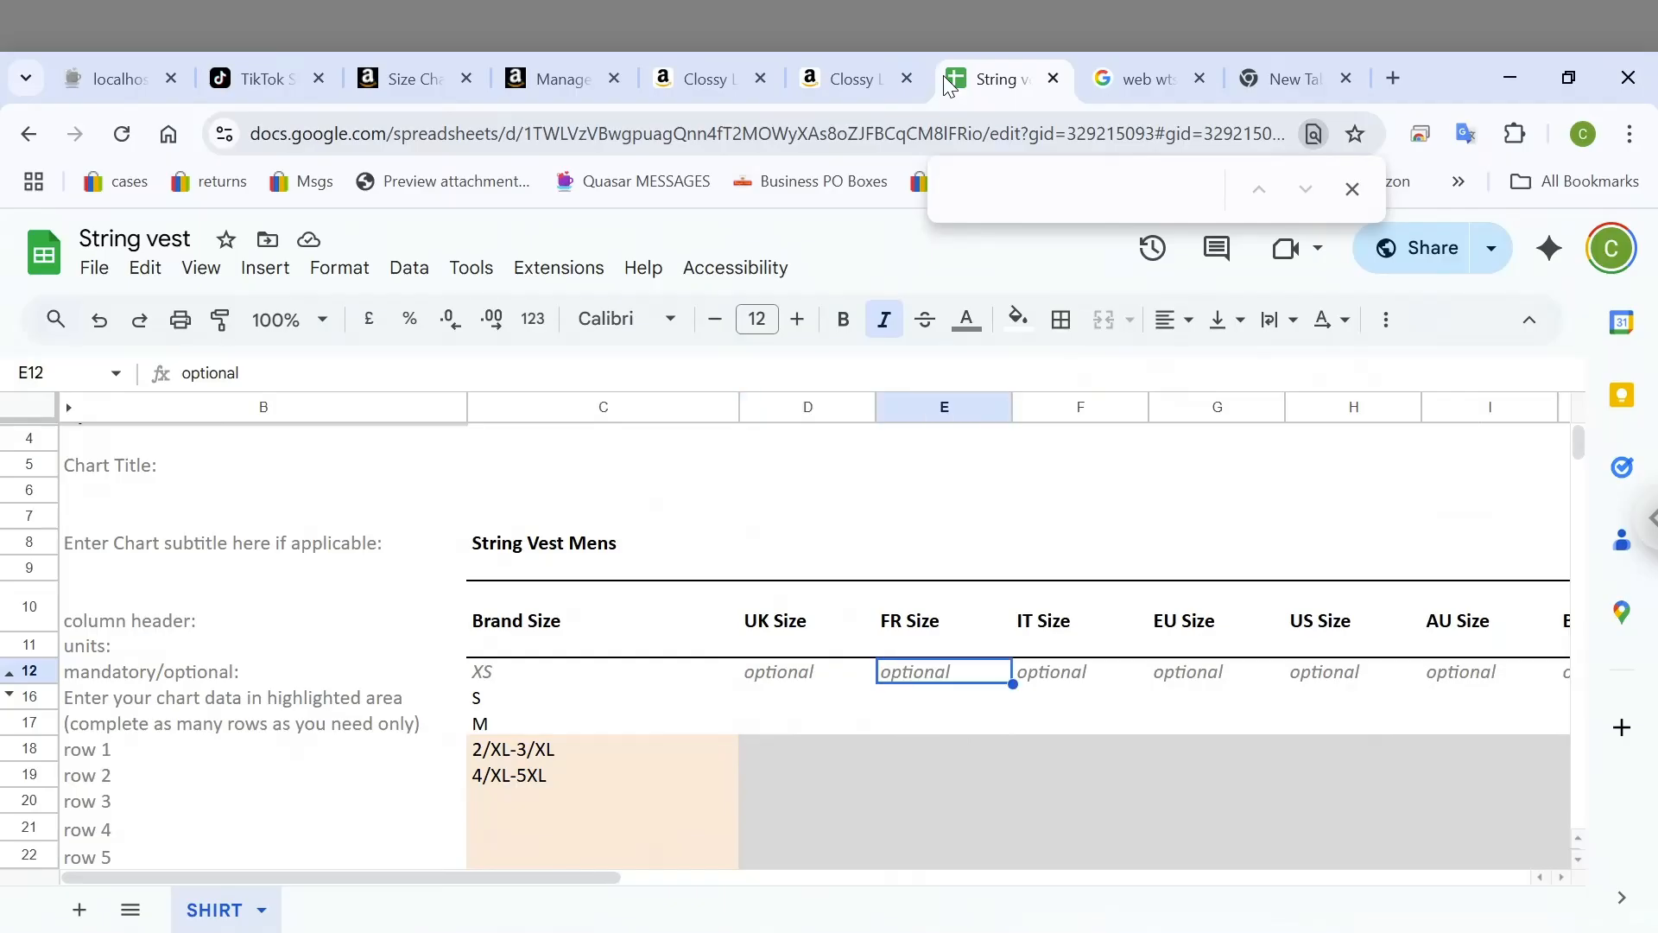
pyautogui.press('Right')
pyautogui.press('Right')
pyautogui.press('Right')
pyautogui.press('Right')
pyautogui.press('Right')
pyautogui.press('Right')
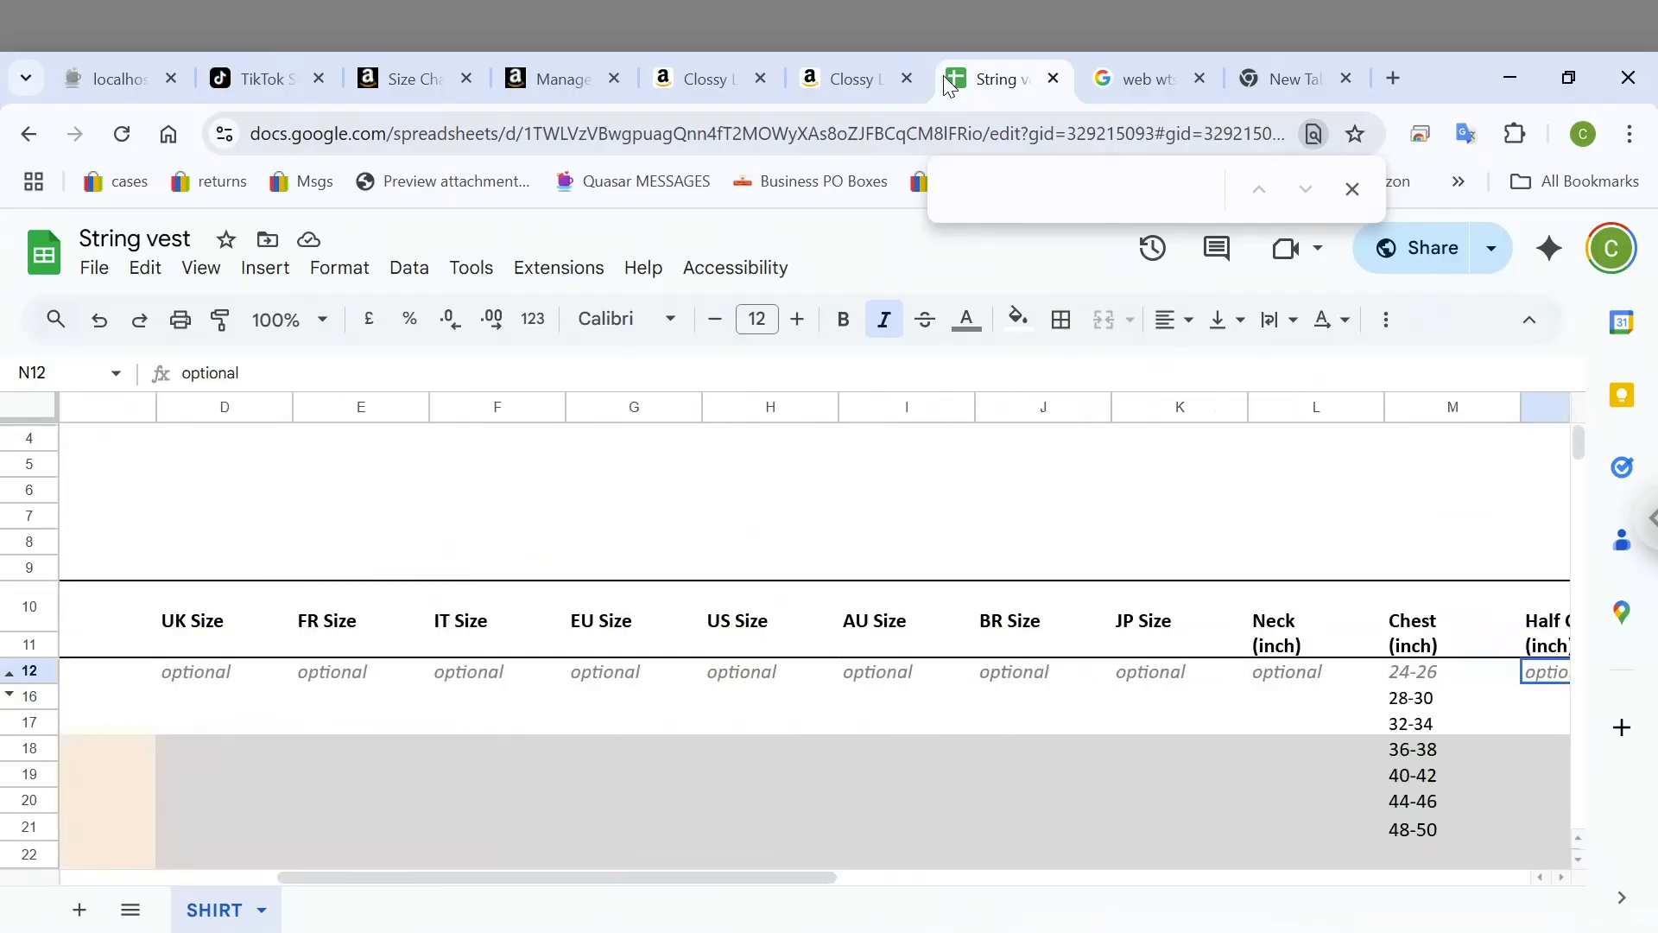
# Examine the Chest (inch) column entries down the rows of the size chart template
pyautogui.press('Left')
pyautogui.press('Left')
pyautogui.press('Left')
pyautogui.press('Left')
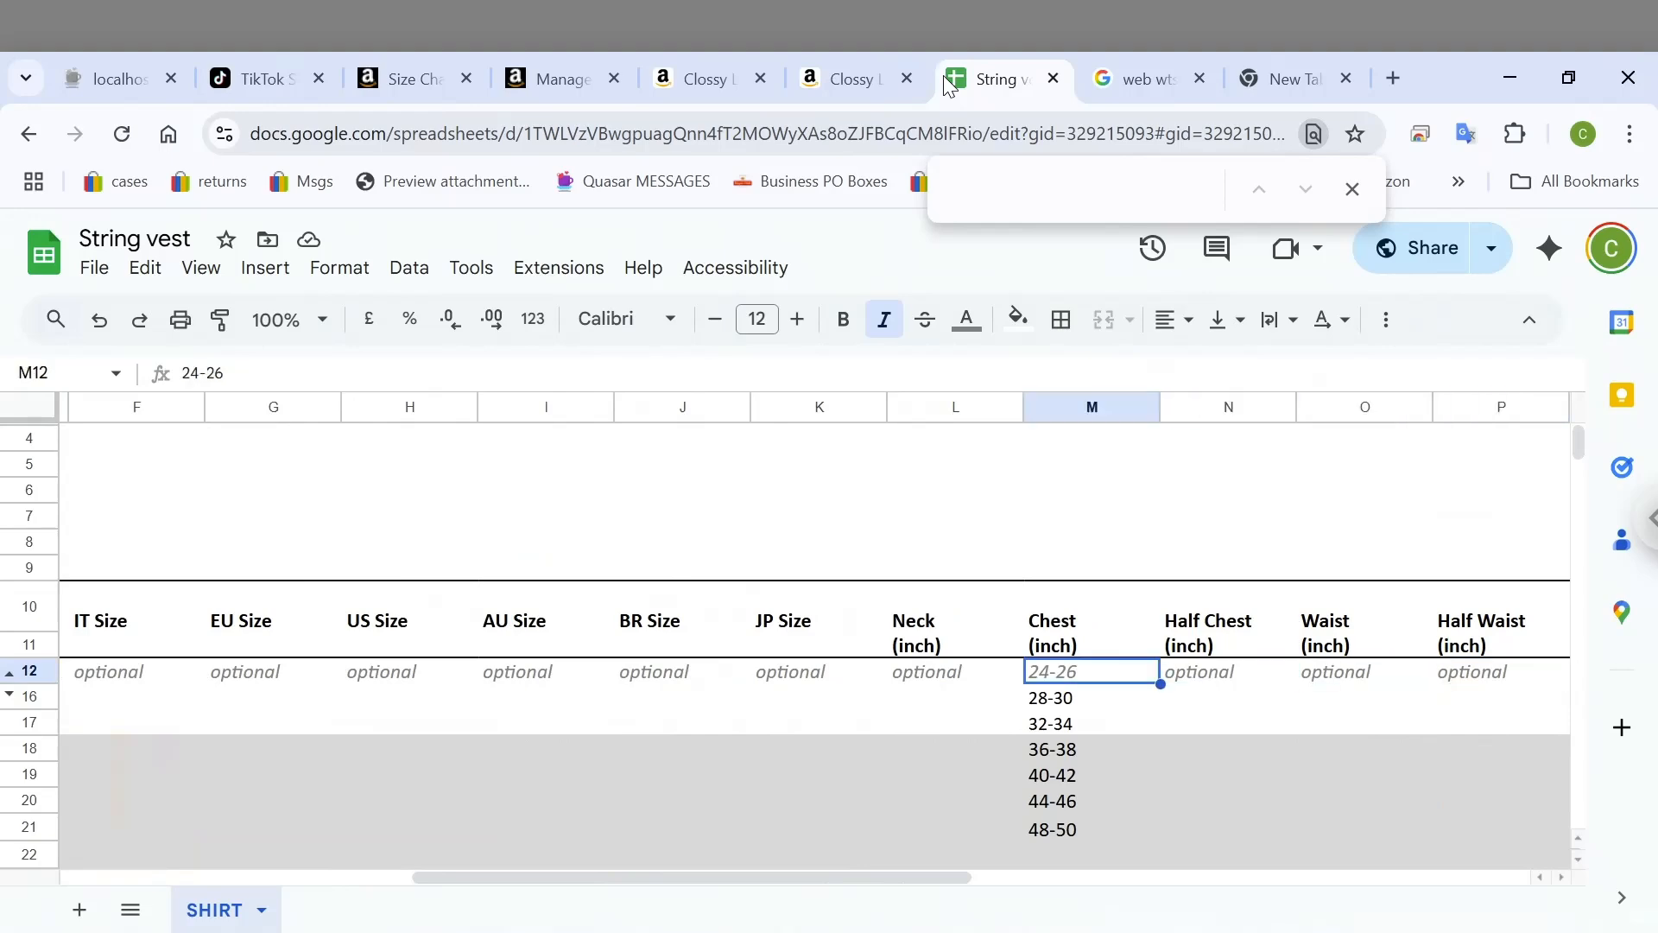
pyautogui.press('Right')
pyautogui.press('Left')
pyautogui.press('Right')
pyautogui.press('Down')
pyautogui.press('Down')
pyautogui.press('Down')
pyautogui.press('Up')
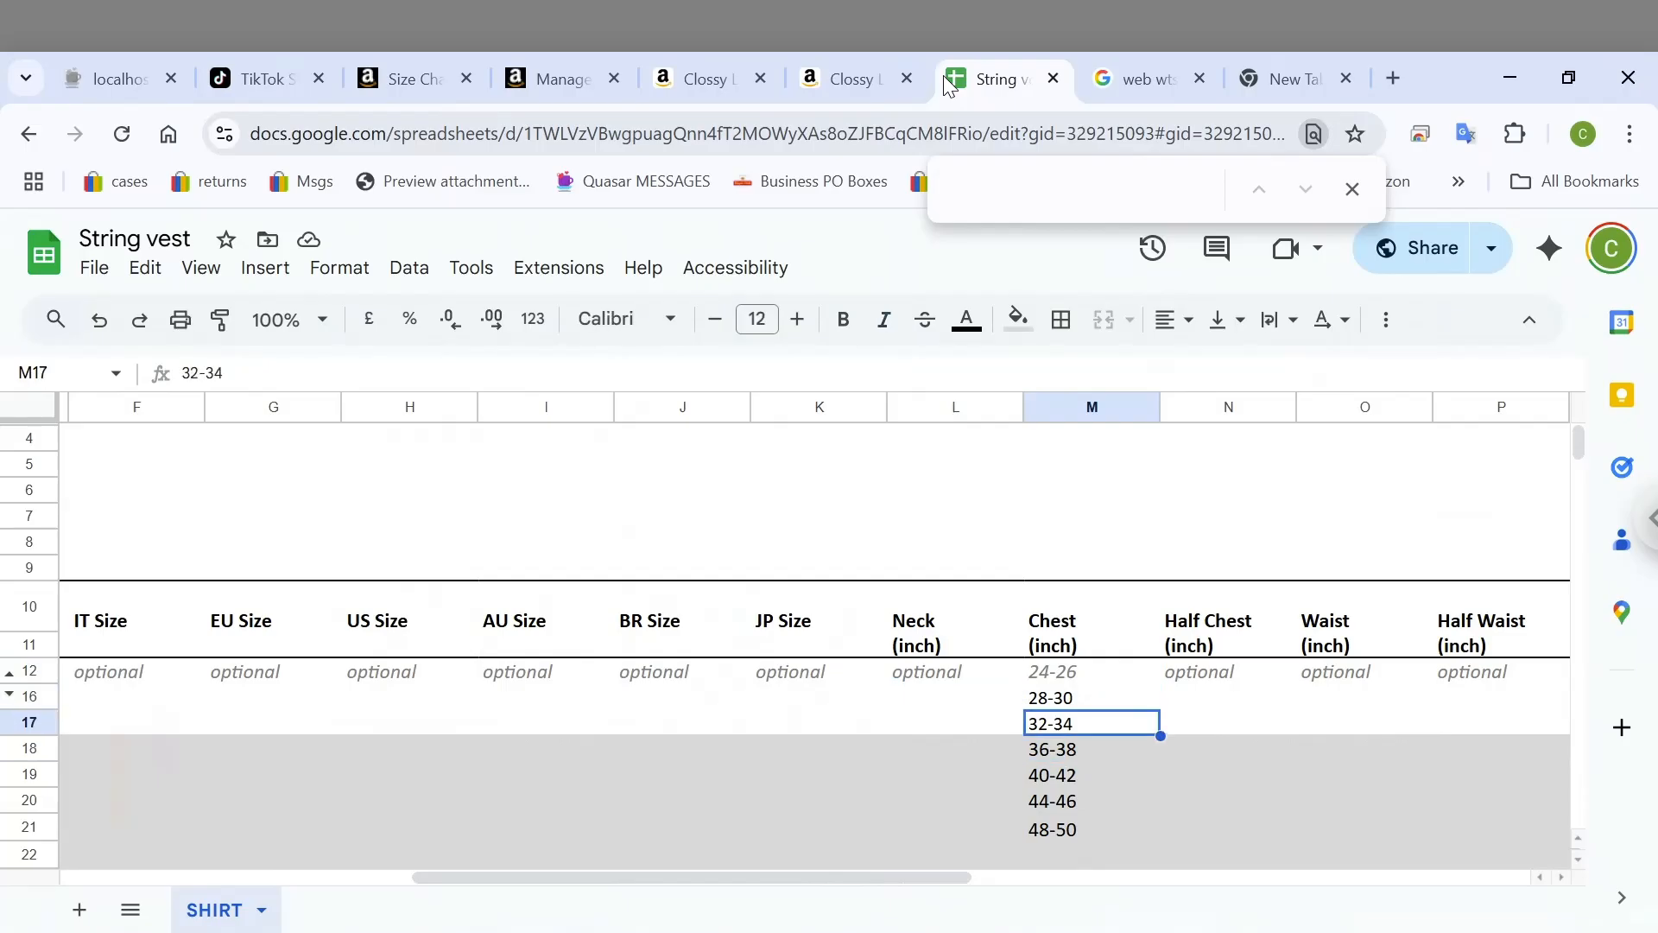
pyautogui.press('Up')
pyautogui.press('Up')
# Look across row 12 through the measurement columns from Half Chest to Height
pyautogui.press('Right')
pyautogui.press('Right')
pyautogui.press('Right')
pyautogui.press('Right')
pyautogui.press('Right')
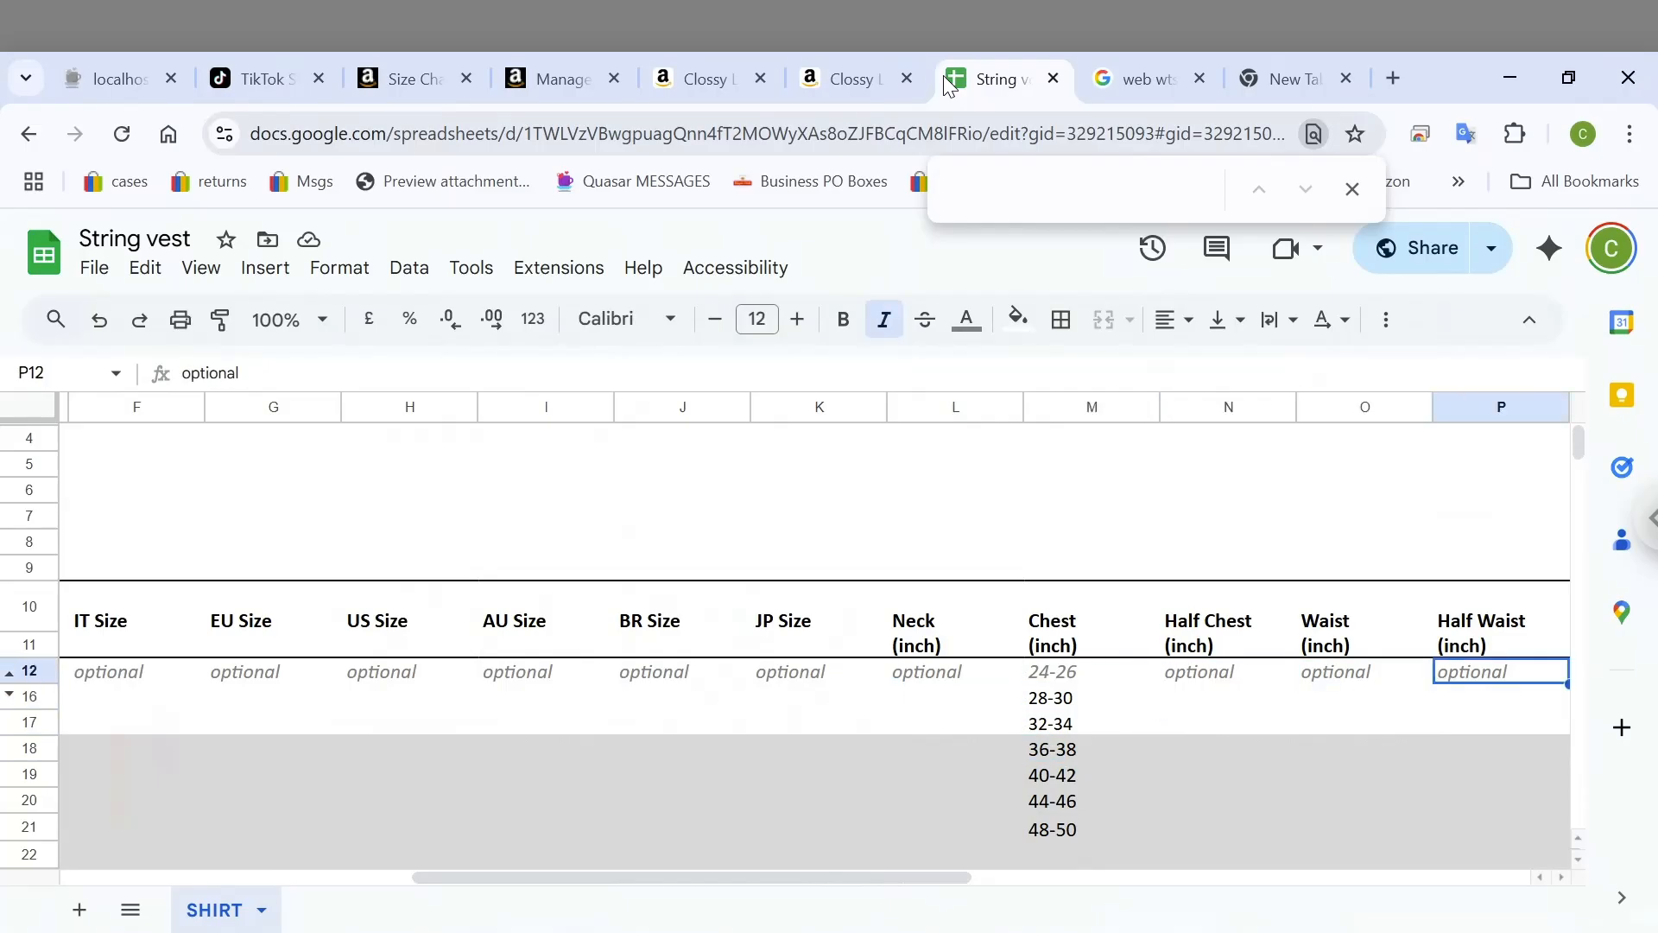
pyautogui.press('Right')
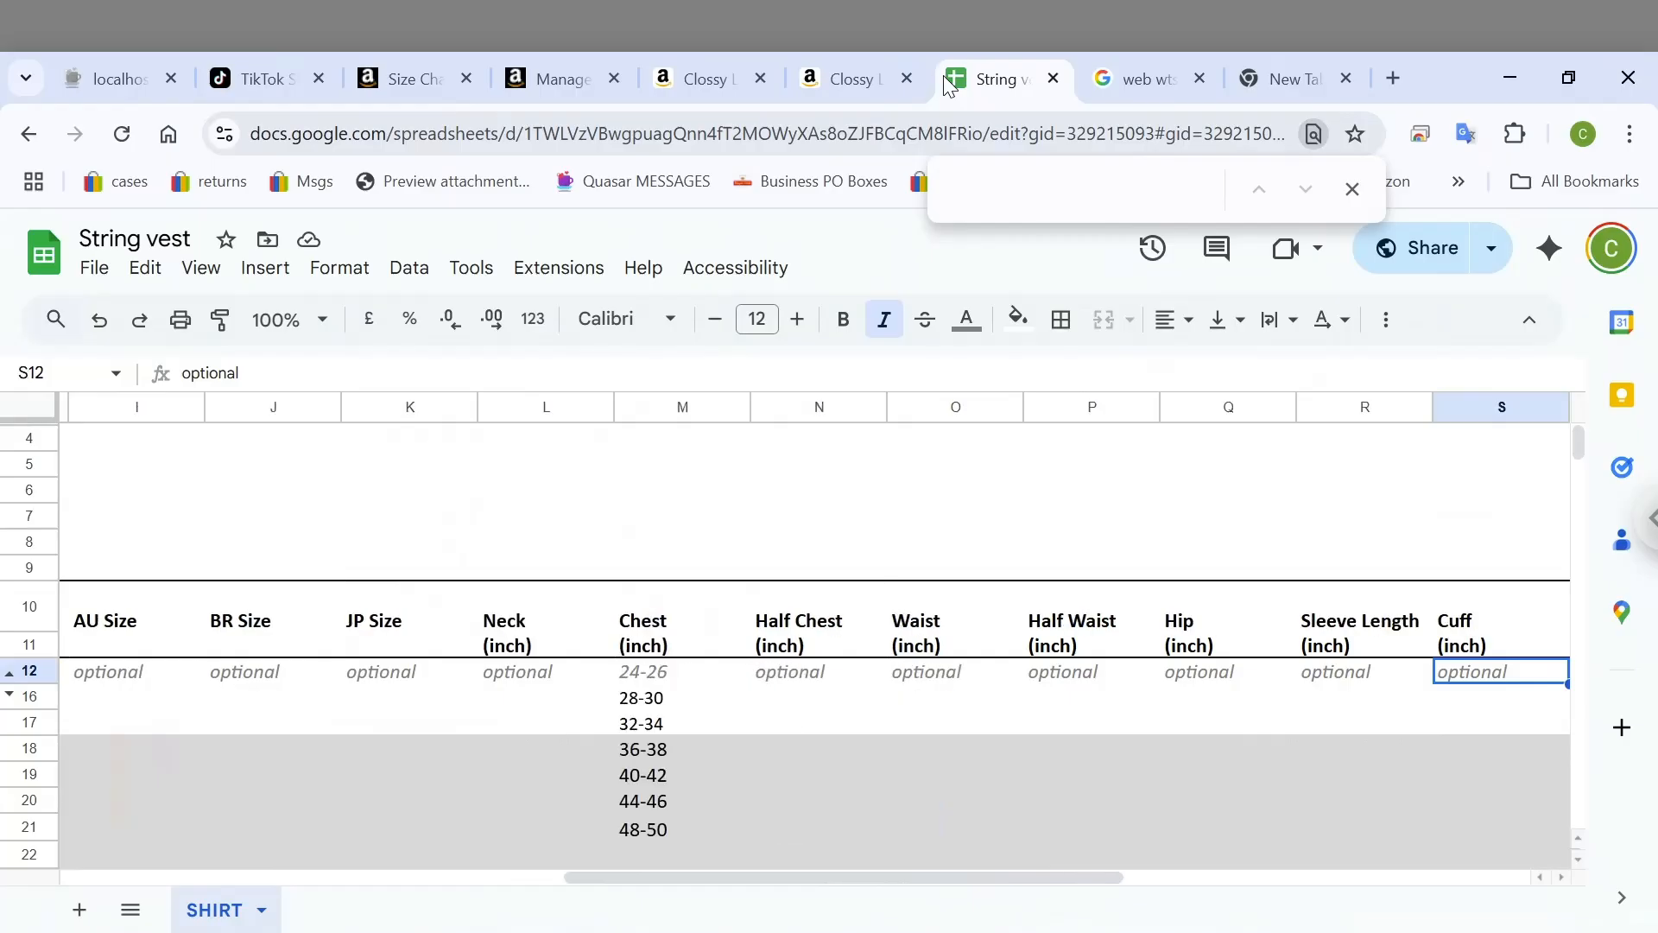
pyautogui.press('Right')
pyautogui.press('Right')
pyautogui.press('Right')
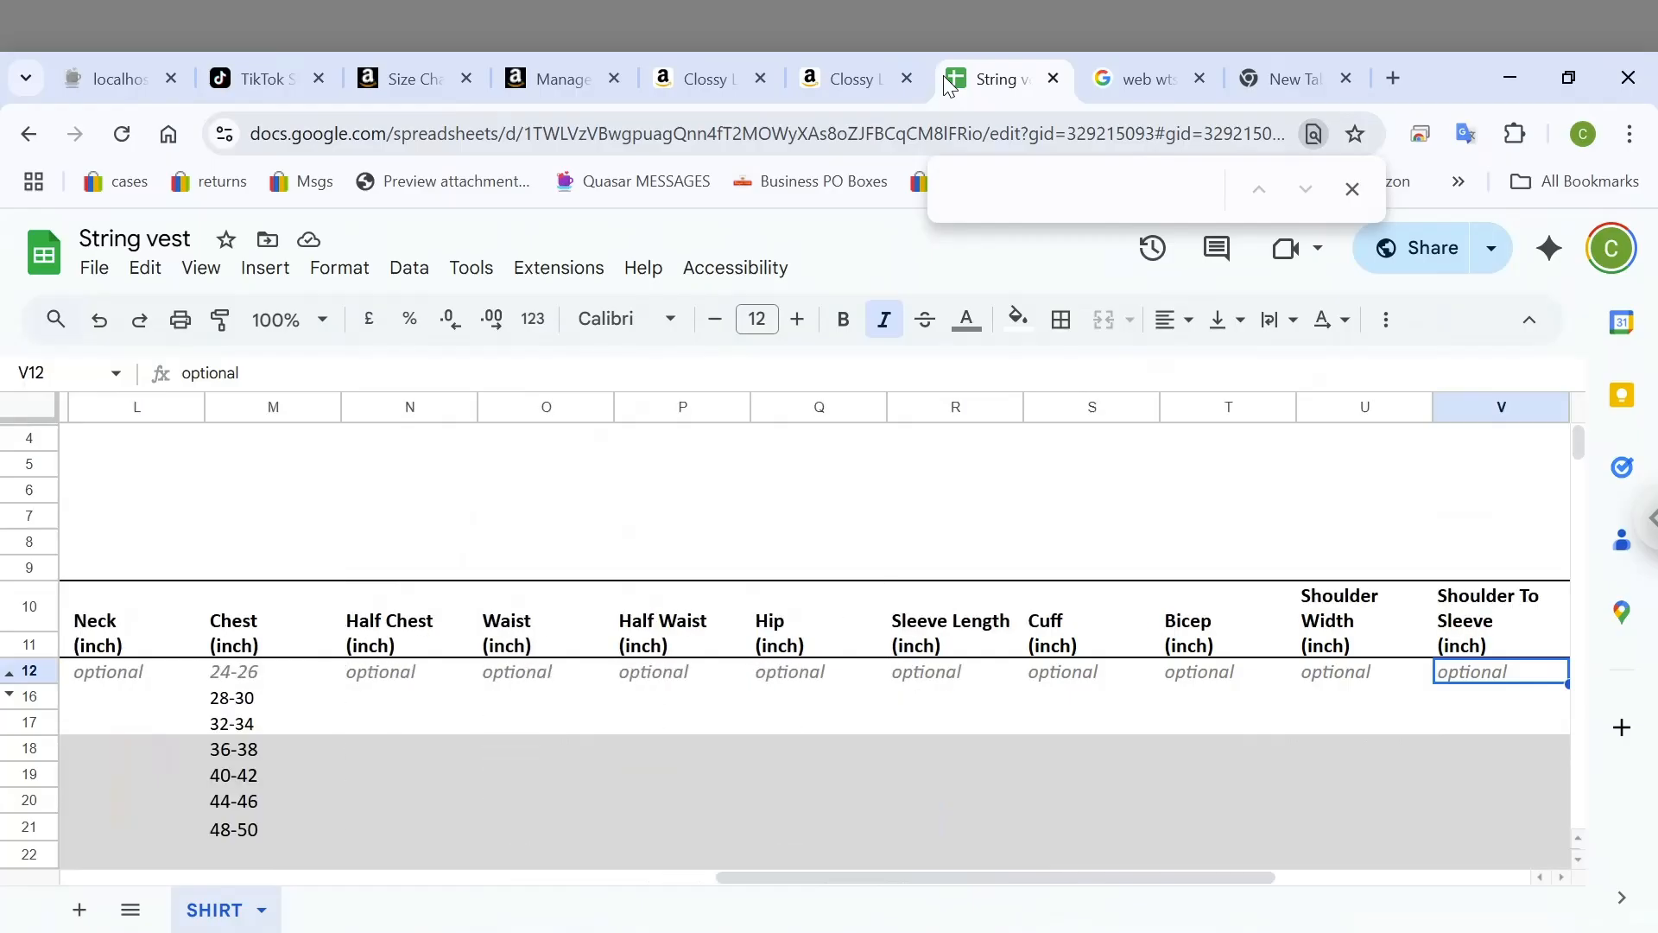
pyautogui.press('Right')
pyautogui.press('Right')
pyautogui.press('Right')
pyautogui.press('Right')
pyautogui.press('Left')
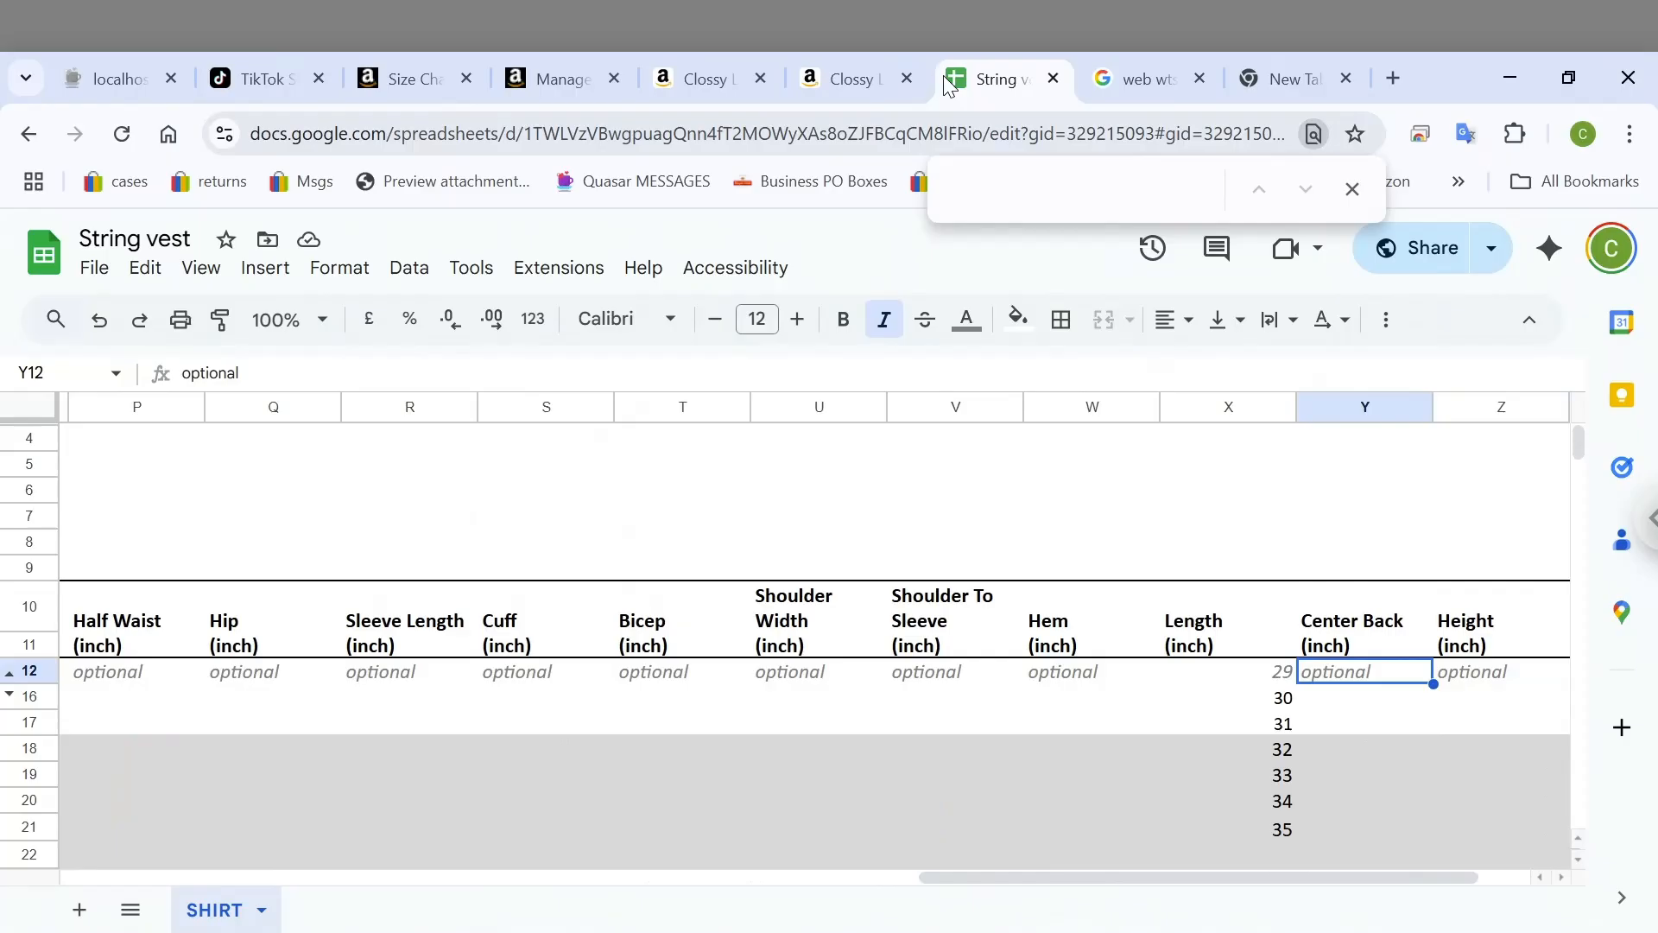
# Examine the Length (inch) column's unit header and its entries down the rows
pyautogui.press('Left')
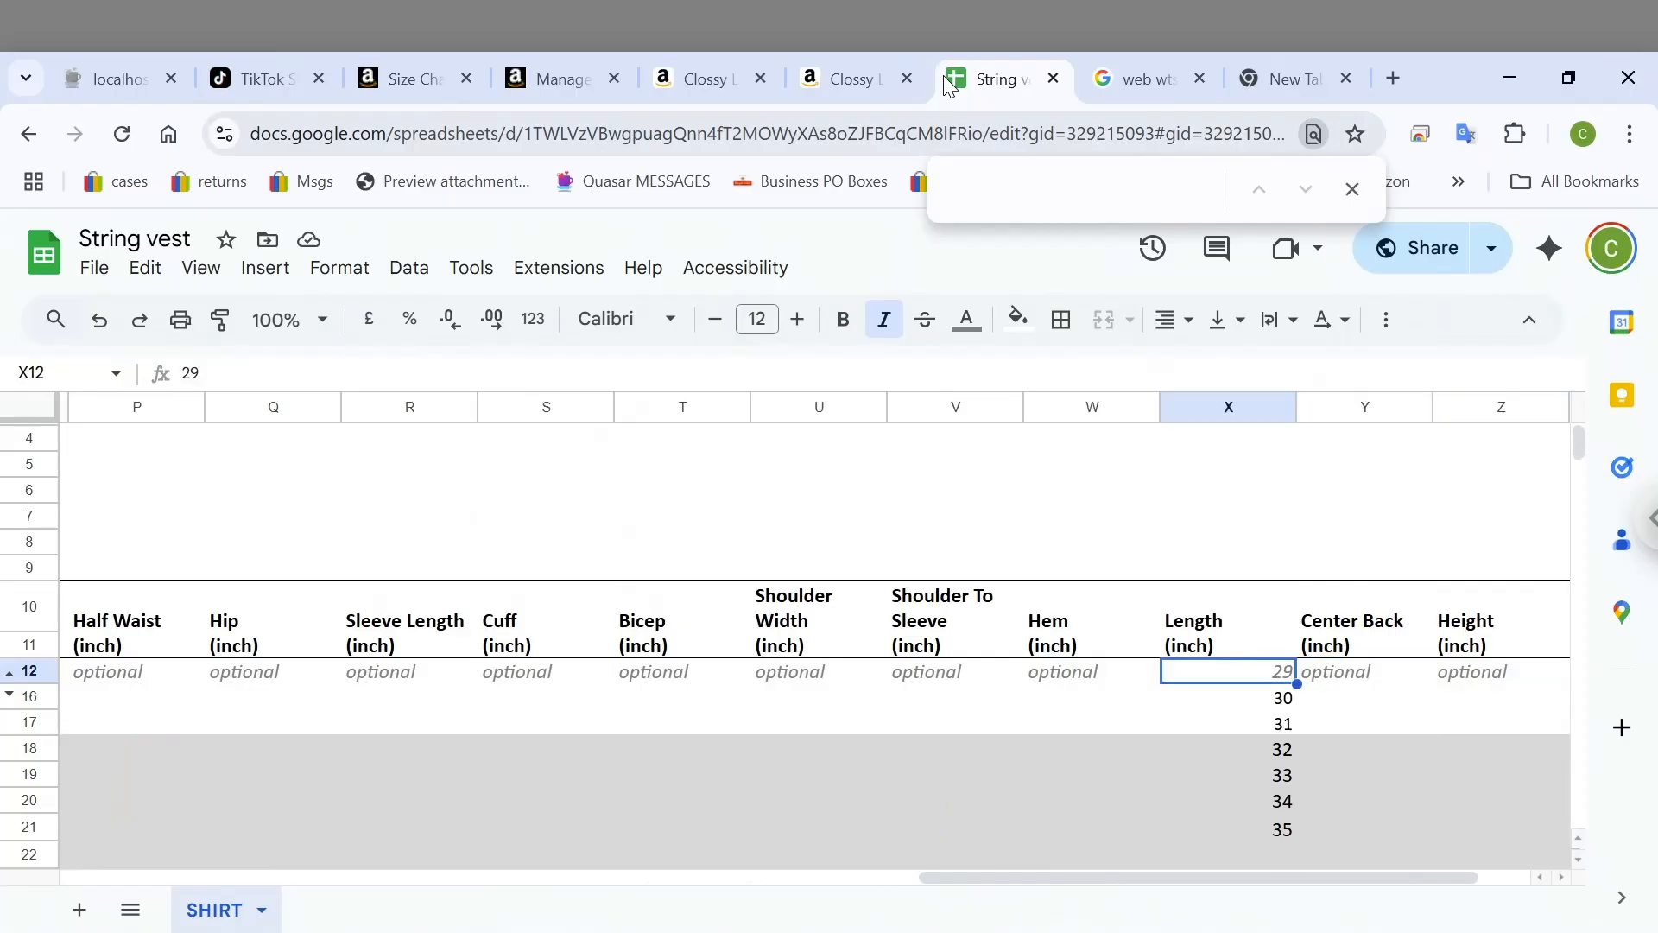
pyautogui.press('Down')
pyautogui.press('Up')
pyautogui.press('Up')
pyautogui.press('Up')
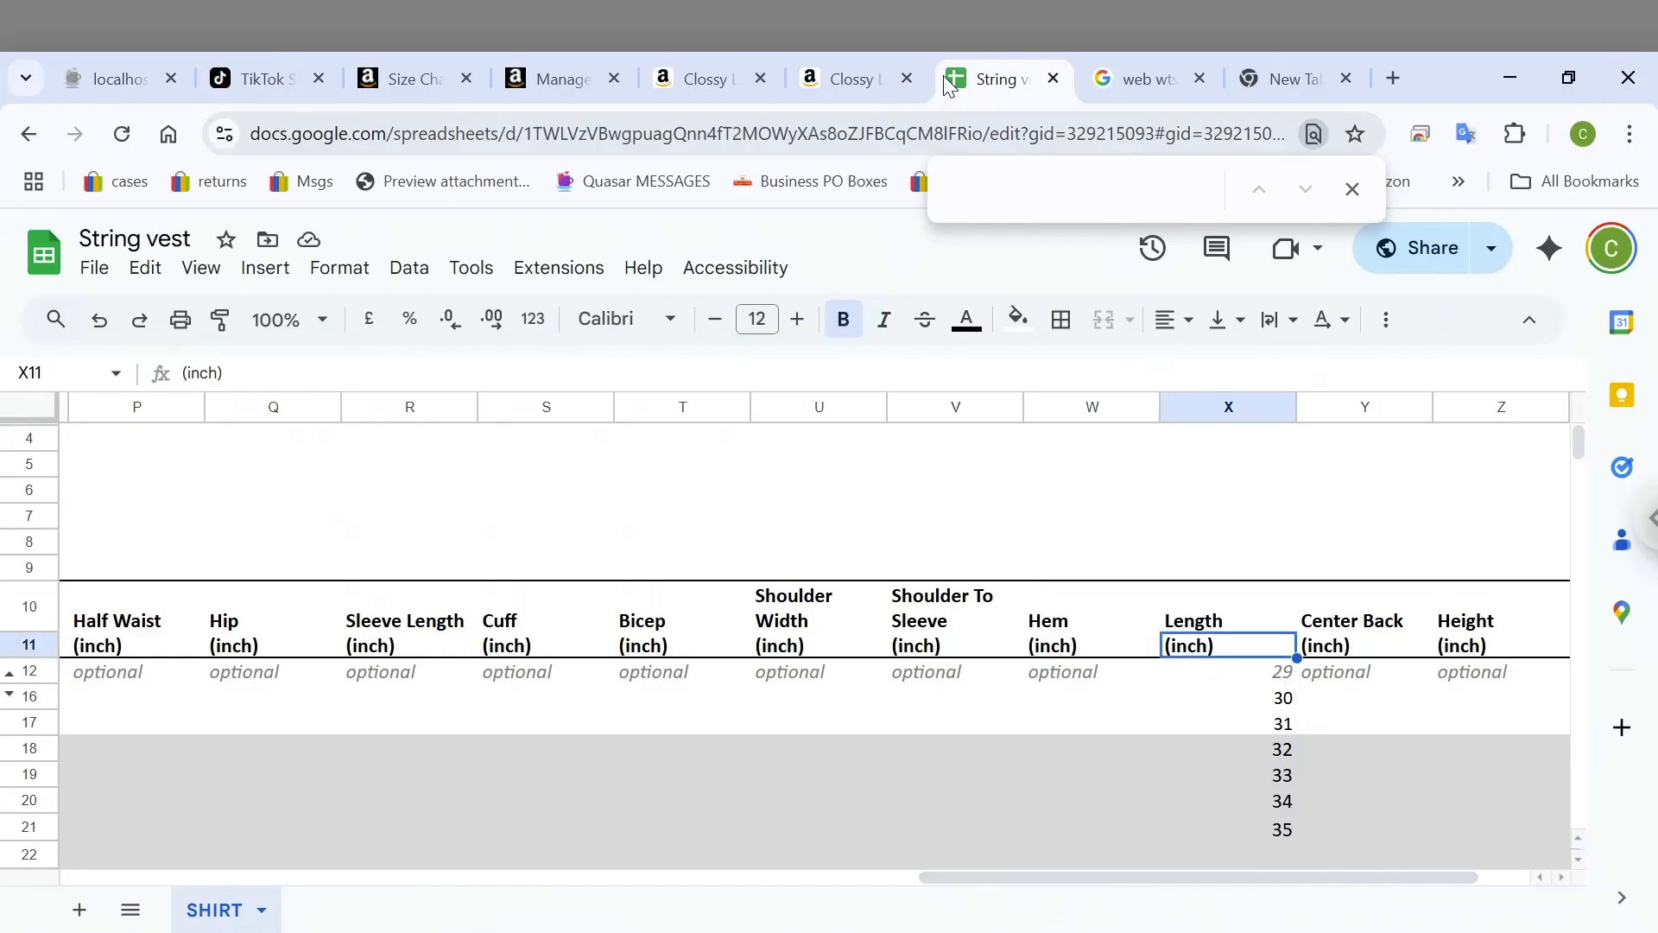
pyautogui.press('Down')
pyautogui.press('Down')
pyautogui.press('Down')
pyautogui.press('Down')
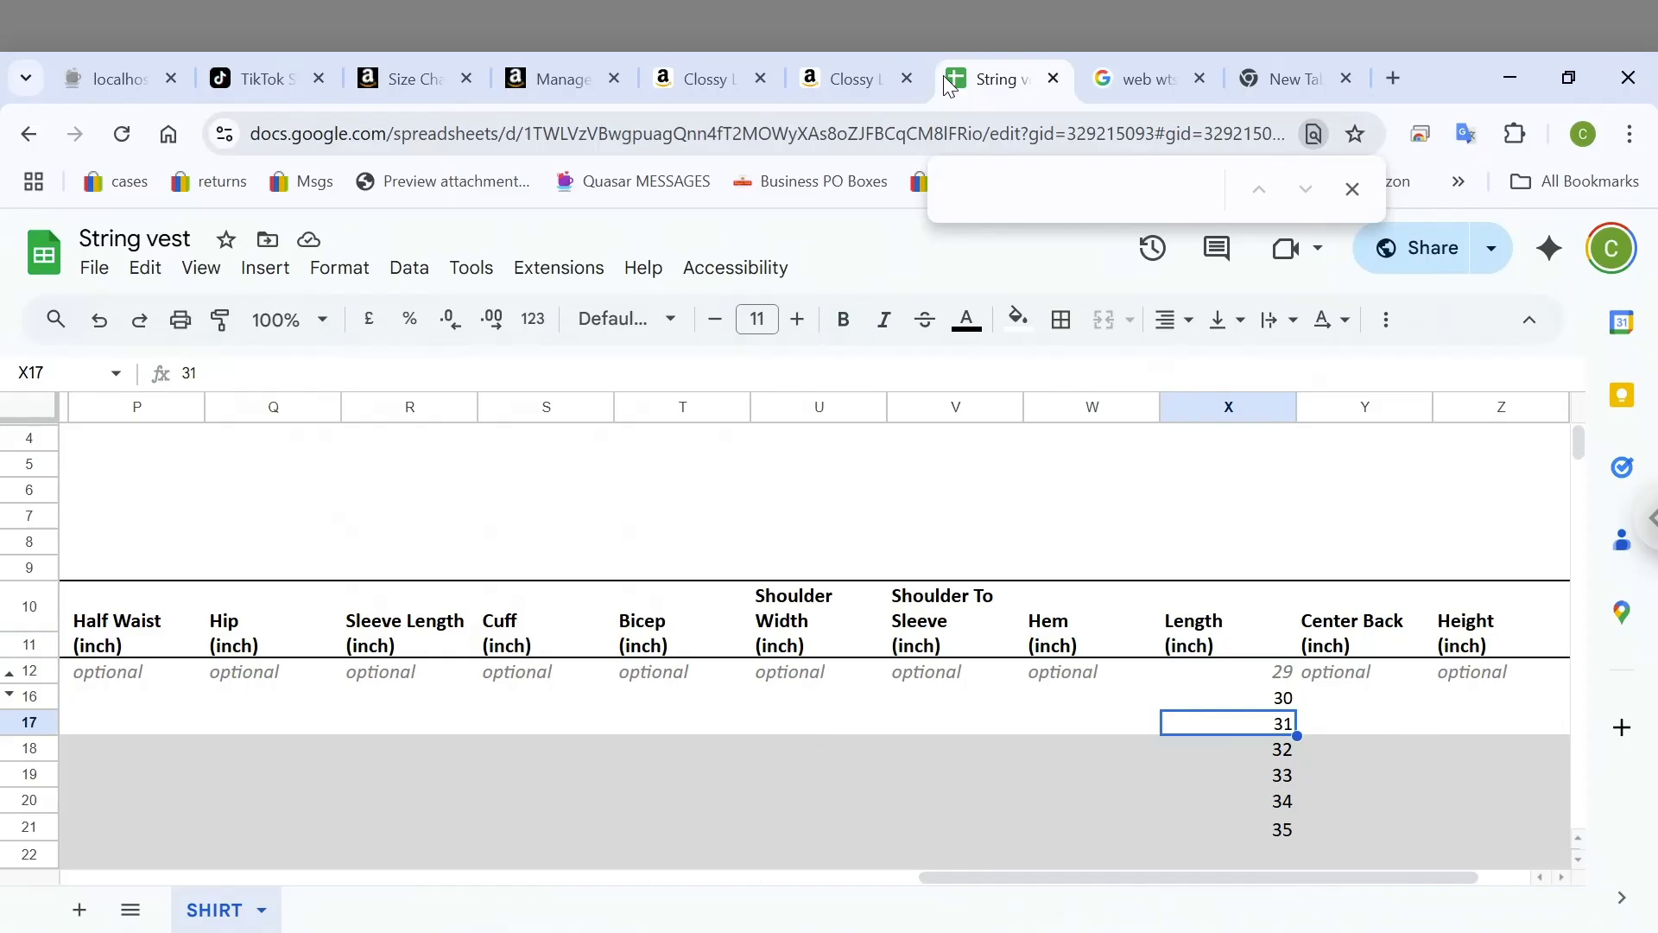
# Check the Center Back and Height columns and look back across the template to the Brand Size column
pyautogui.press('Right')
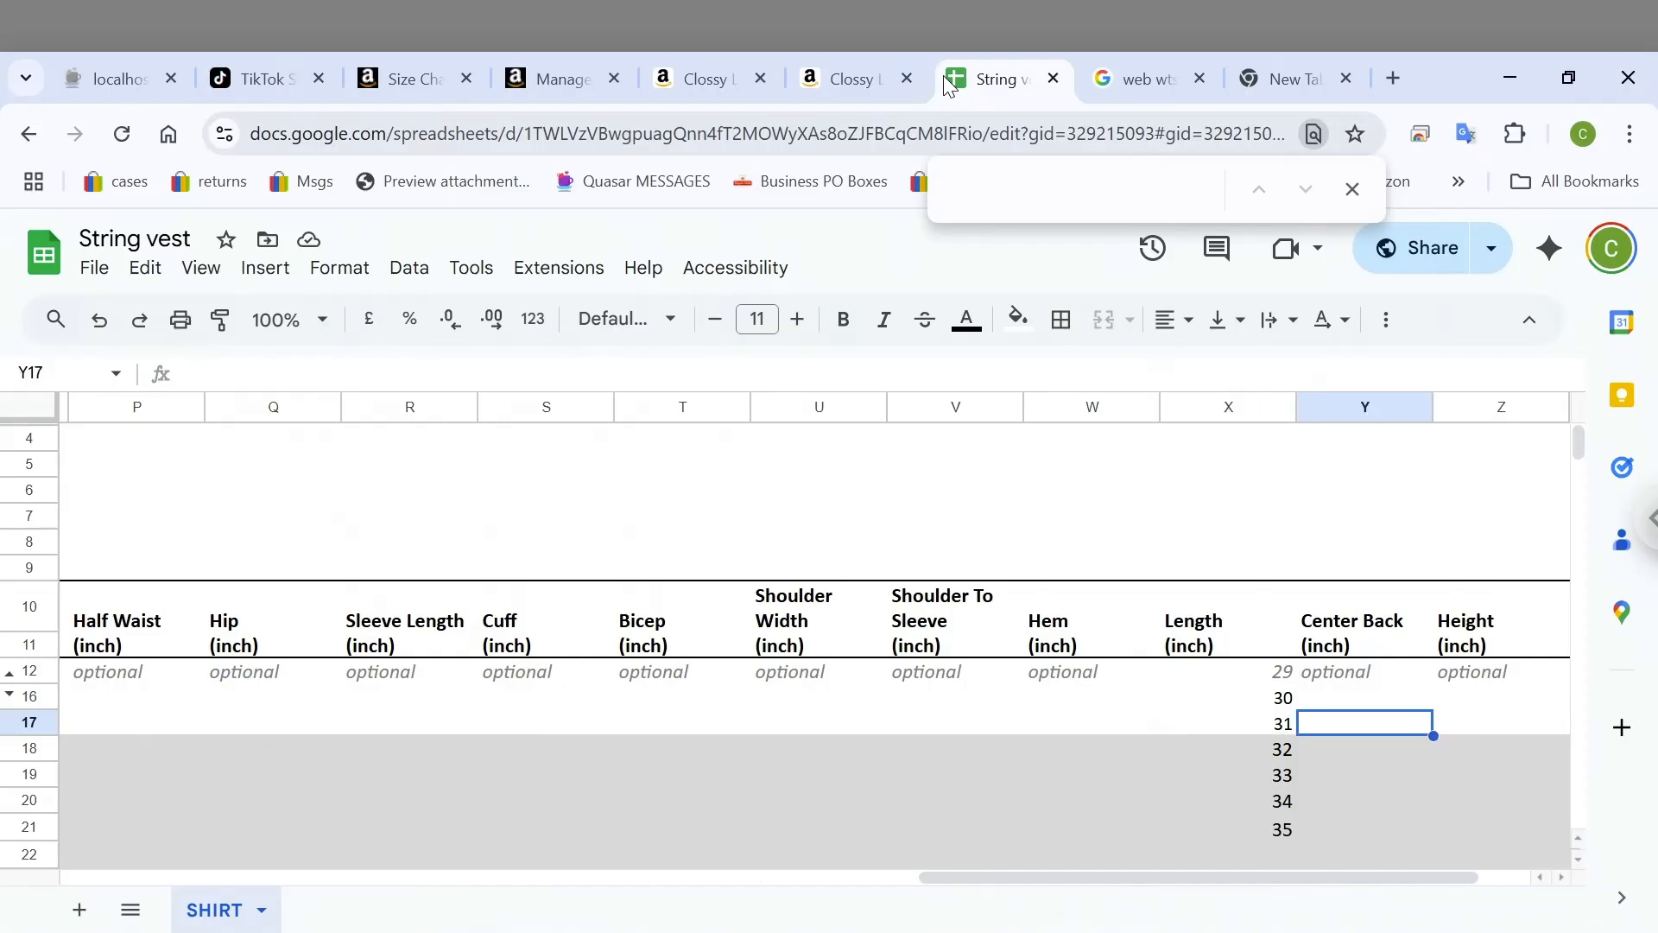
pyautogui.press('Right')
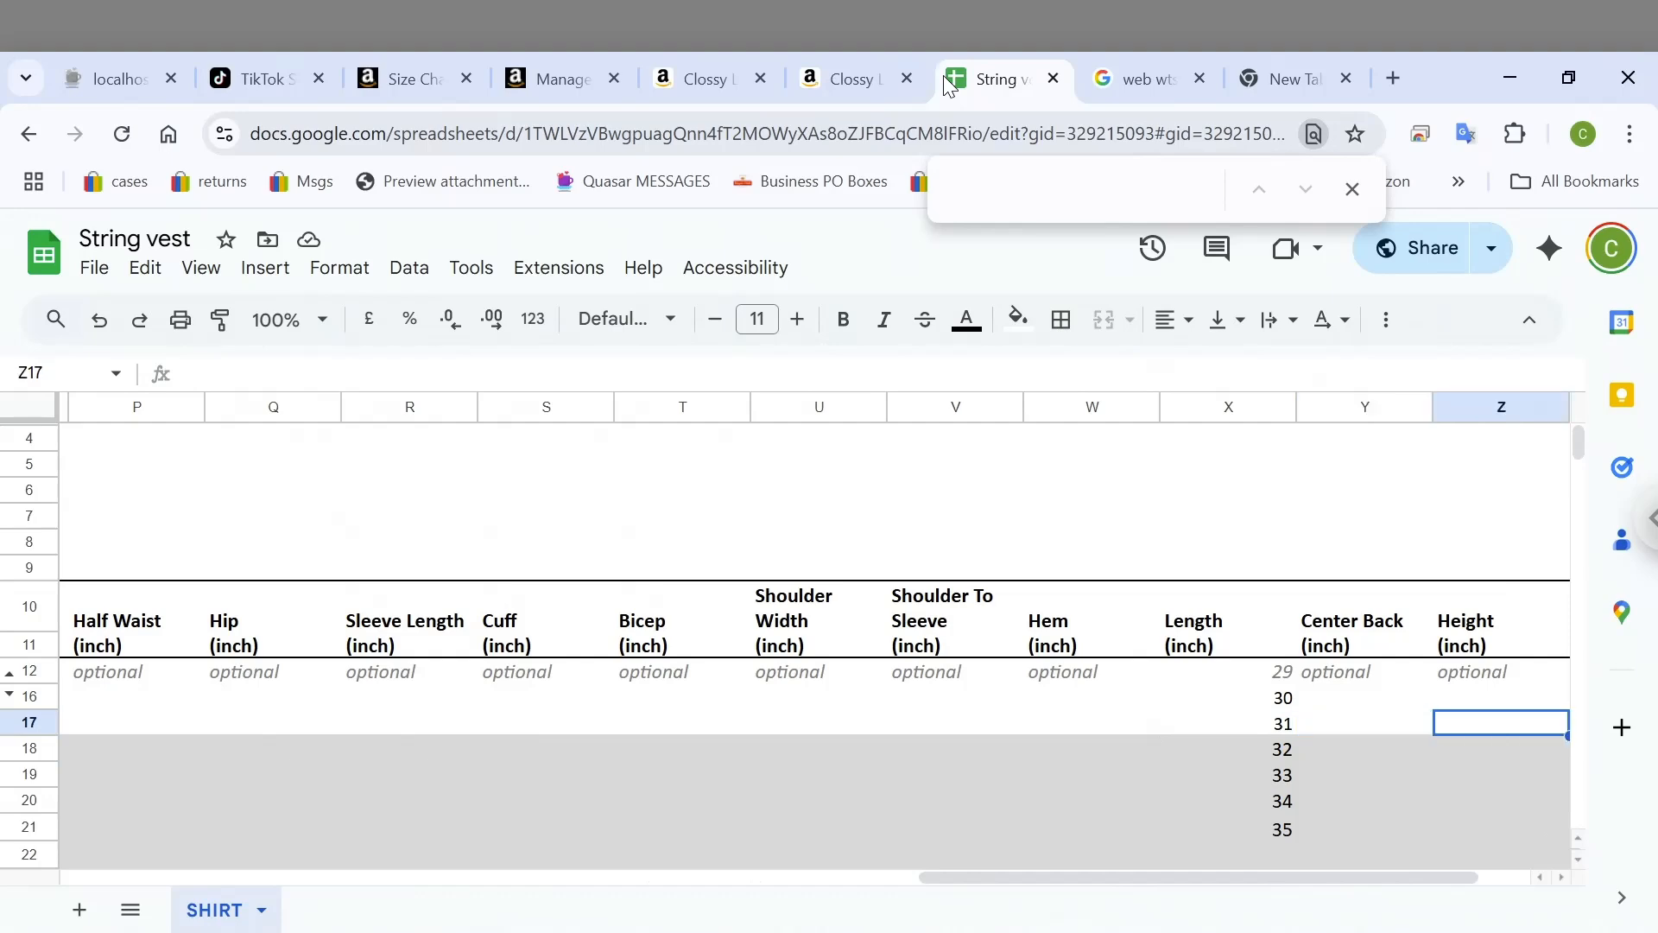
pyautogui.press('Left')
pyautogui.press('Left')
pyautogui.press('Left')
pyautogui.press('Left')
pyautogui.press('Left')
pyautogui.press('Left')
pyautogui.press('Left')
pyautogui.press('Left')
pyautogui.press('Left')
pyautogui.press('Left')
pyautogui.press('Left')
pyautogui.press('Left')
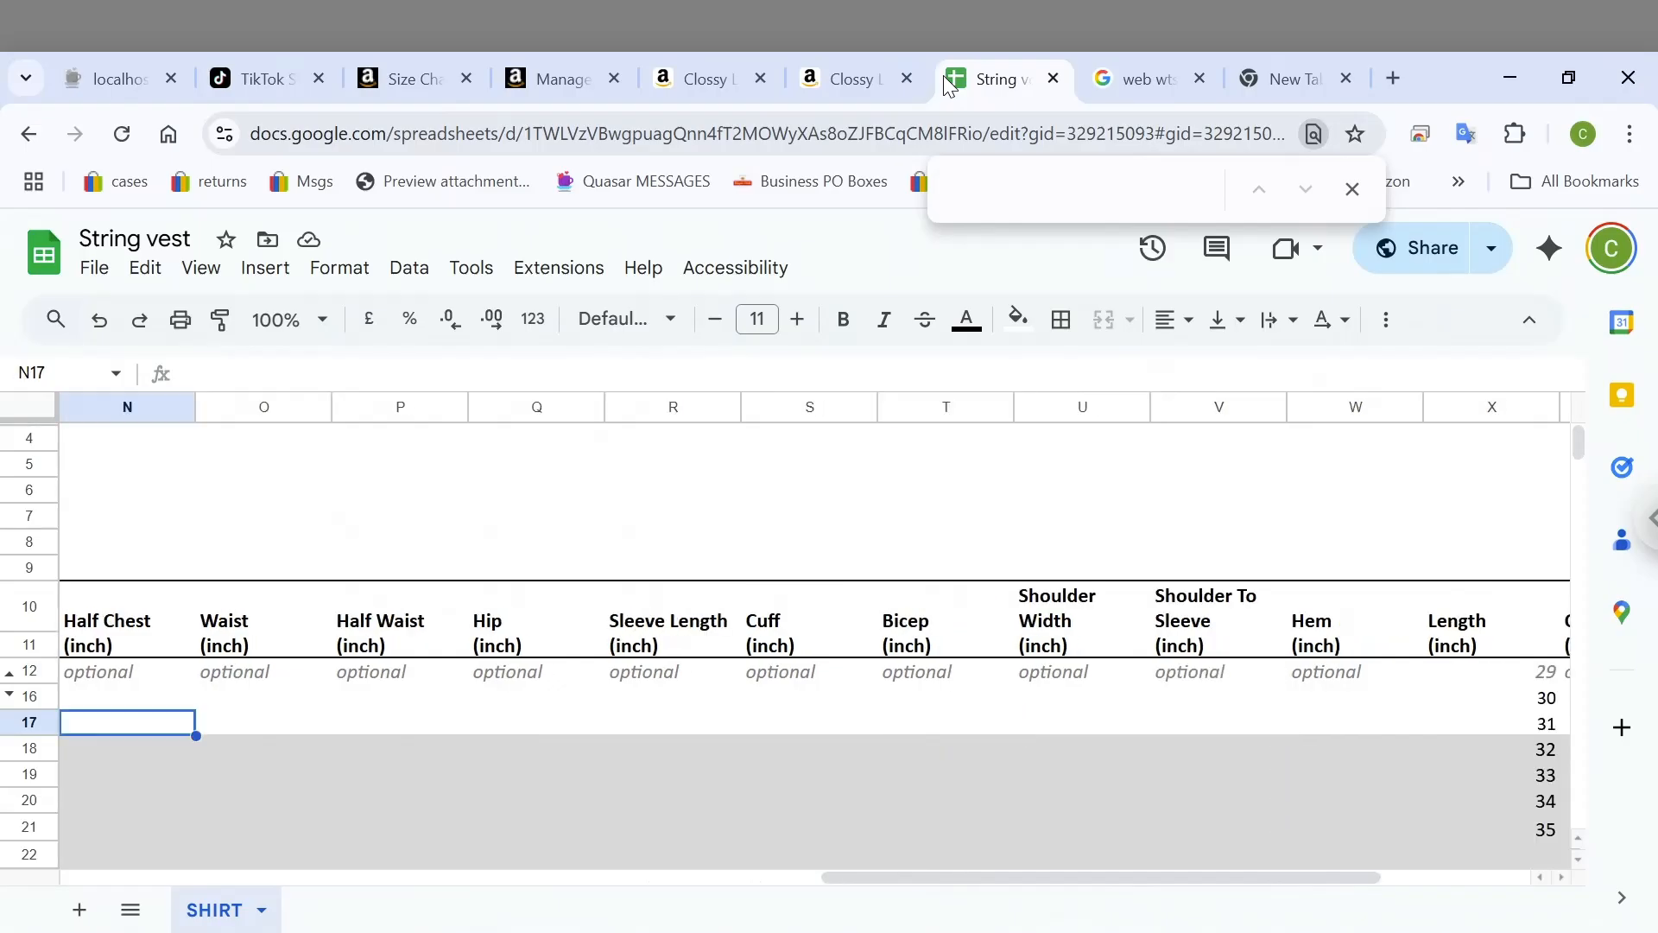
pyautogui.press('Left')
pyautogui.press('Left')
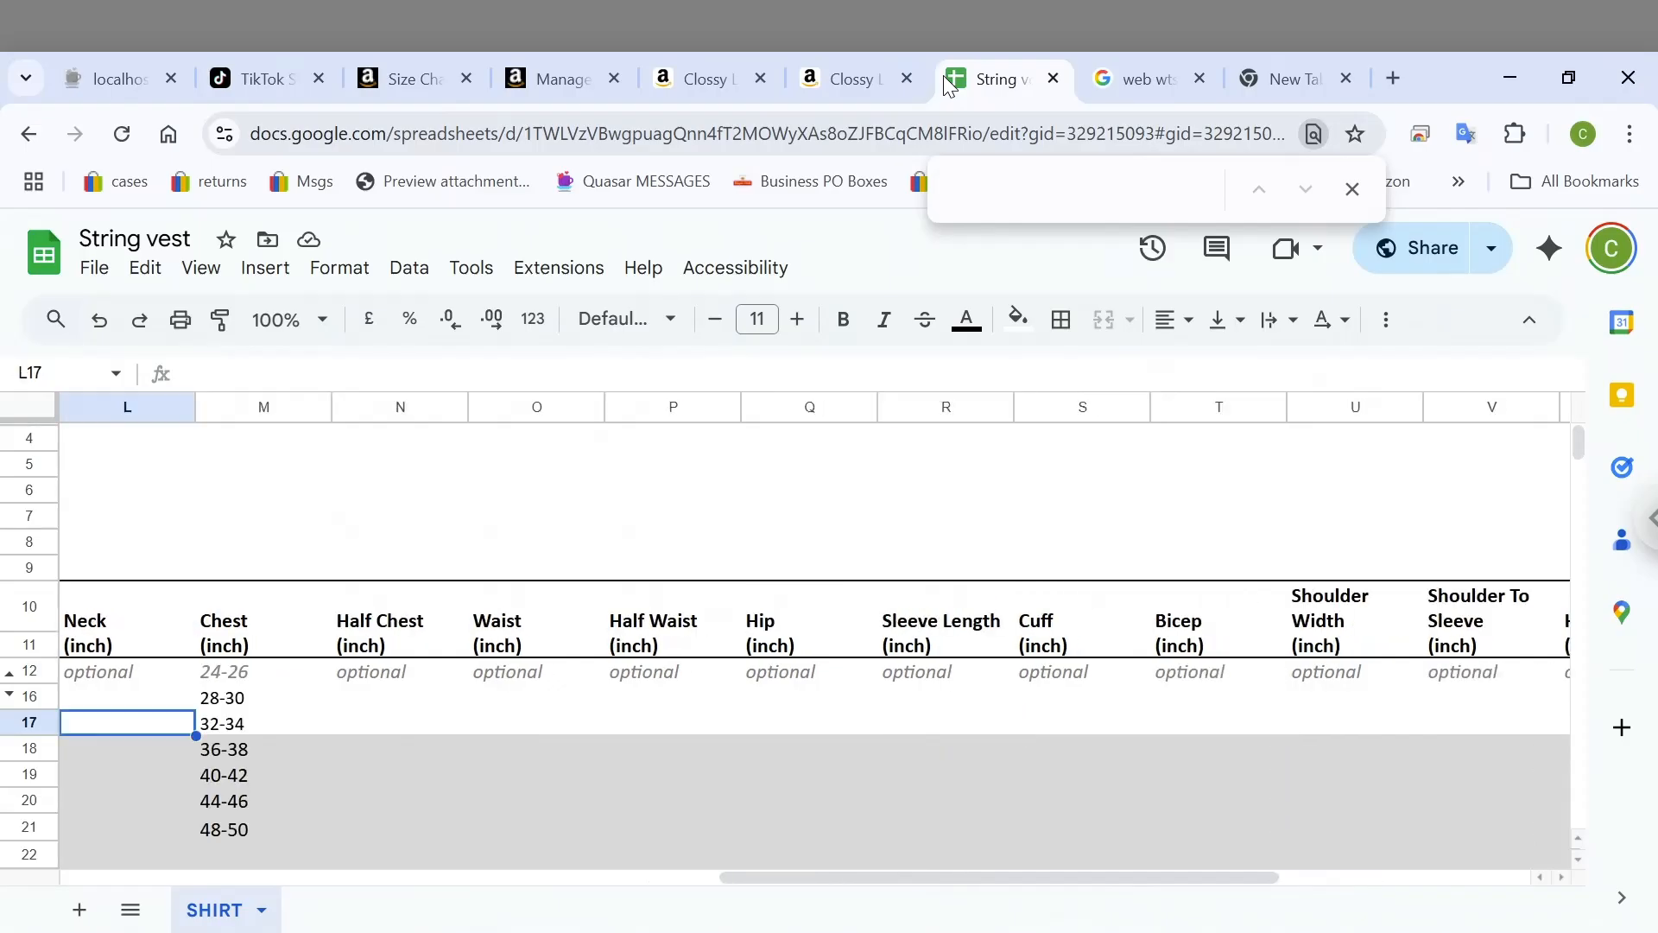
pyautogui.press('Left')
pyautogui.press('Left')
pyautogui.press('Left')
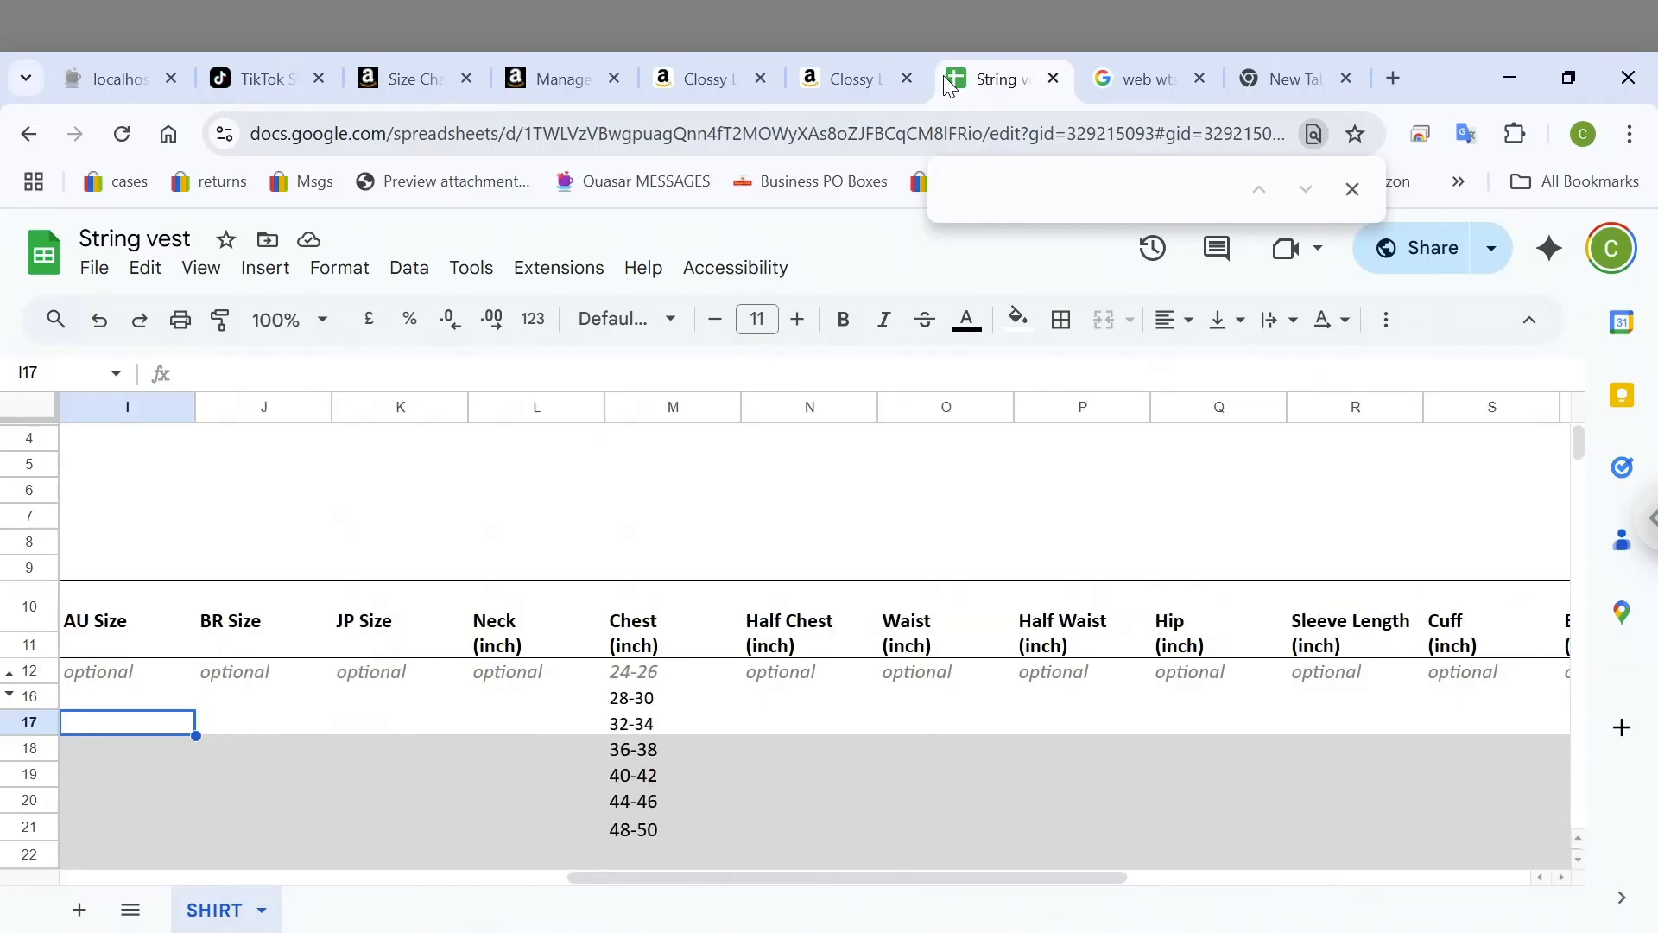
pyautogui.press('Left')
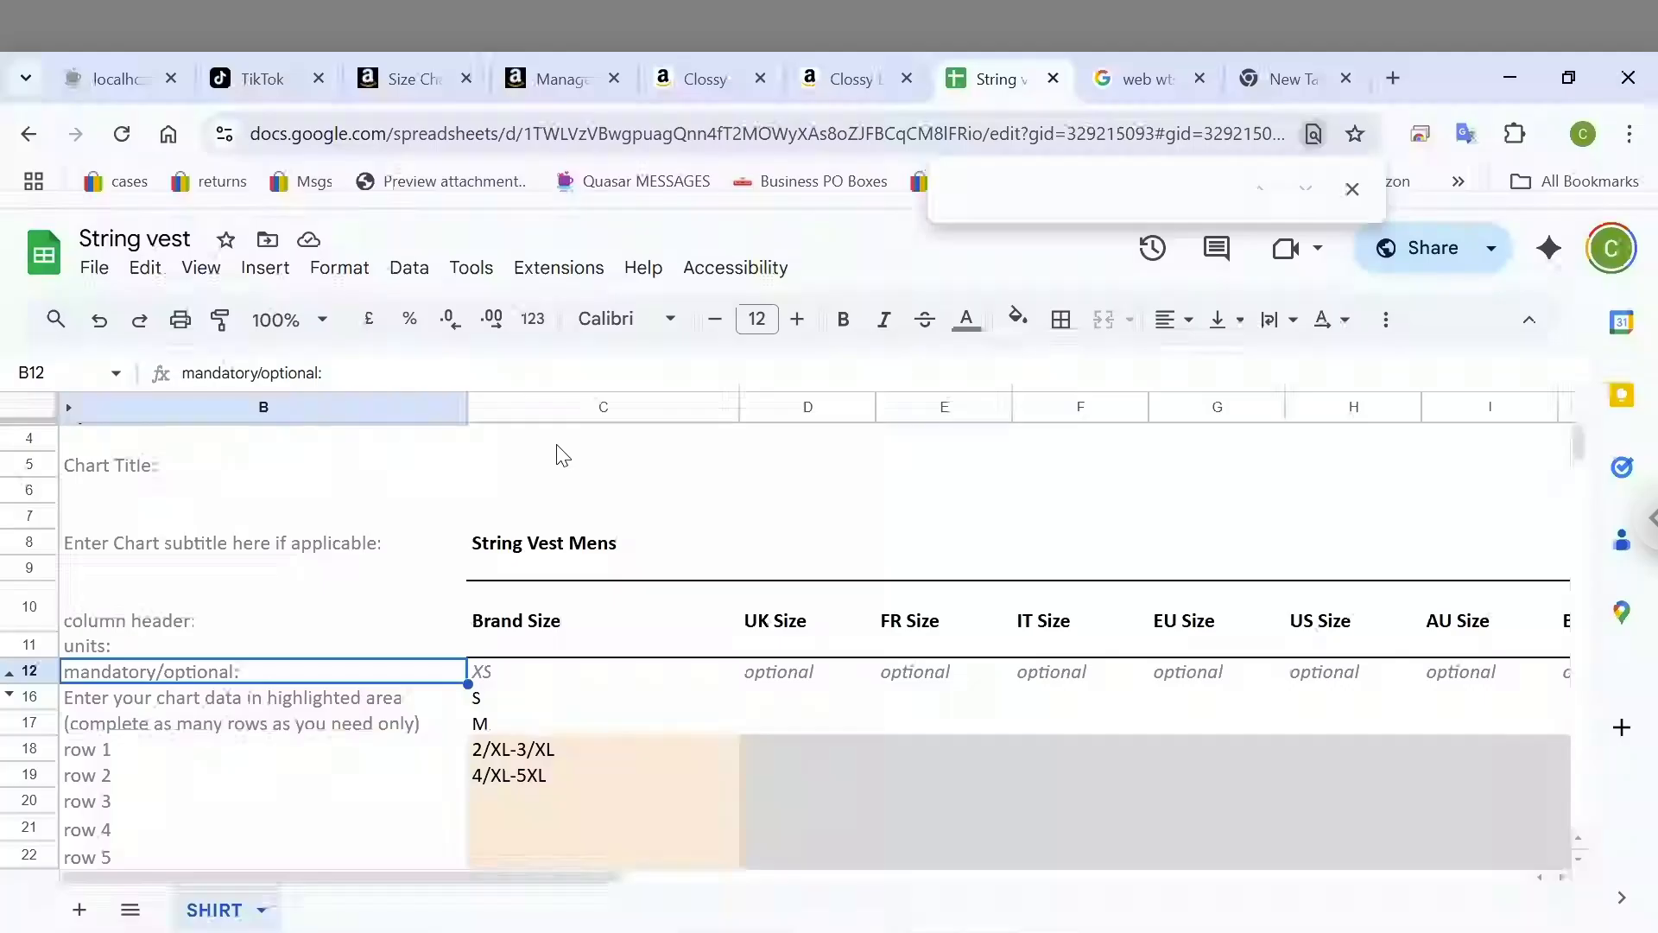
# Switch to the Seller Central size chart page, close the best practices guide and go to Step 2: Apply size chart
pyautogui.click(519, 79)
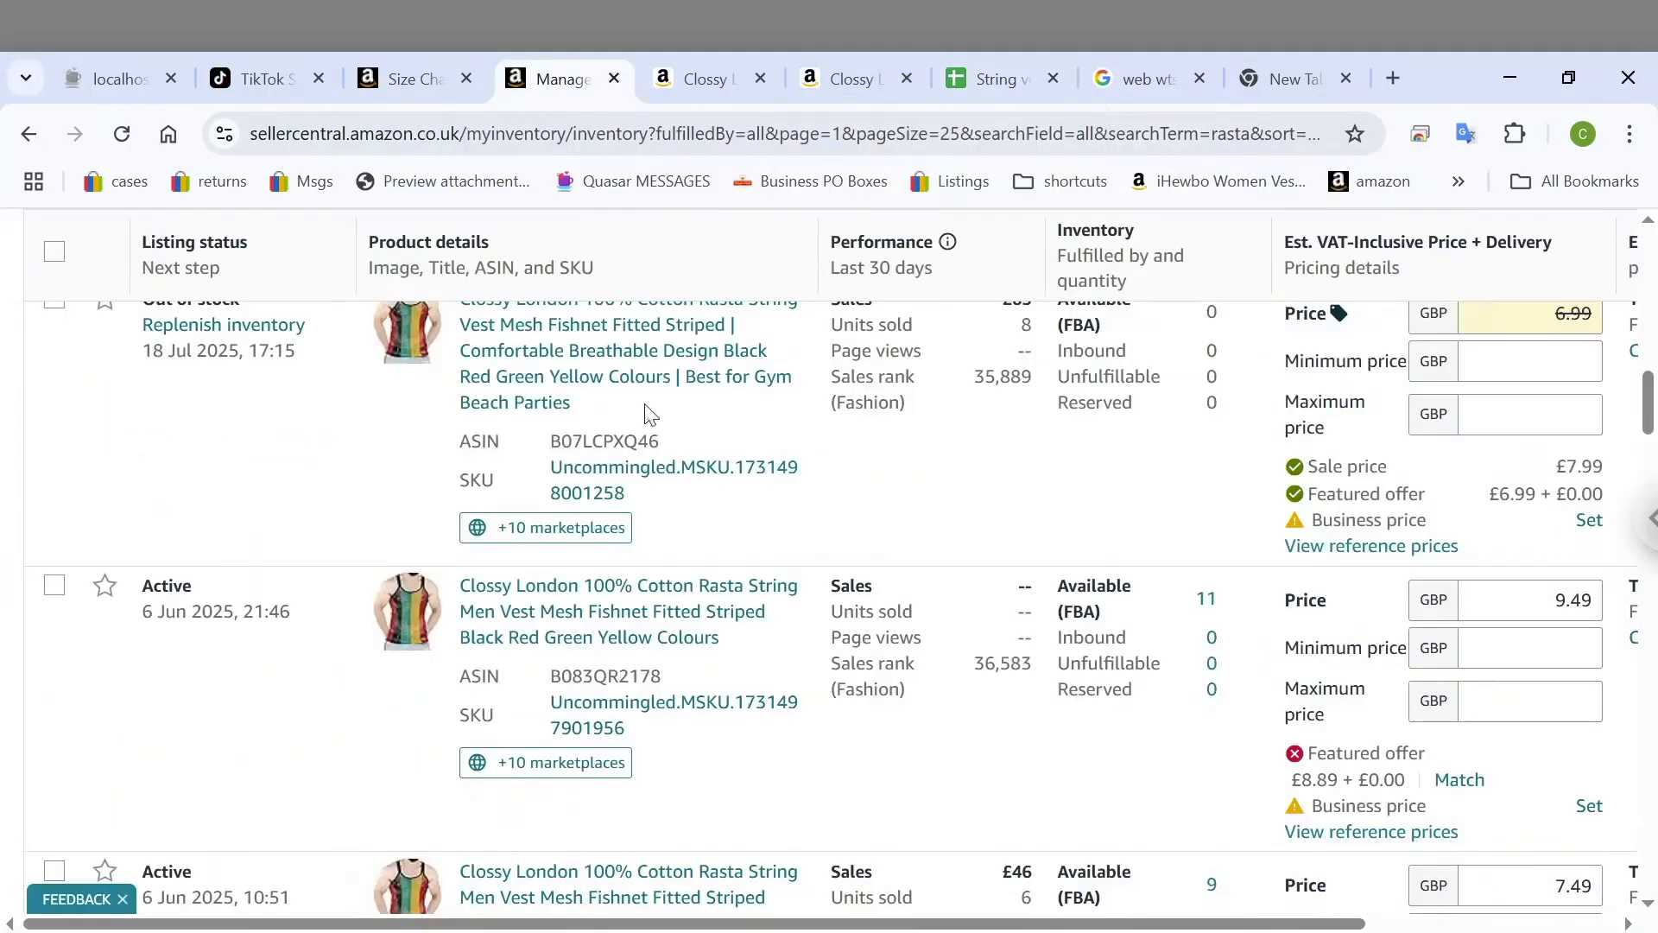
pyautogui.click(416, 85)
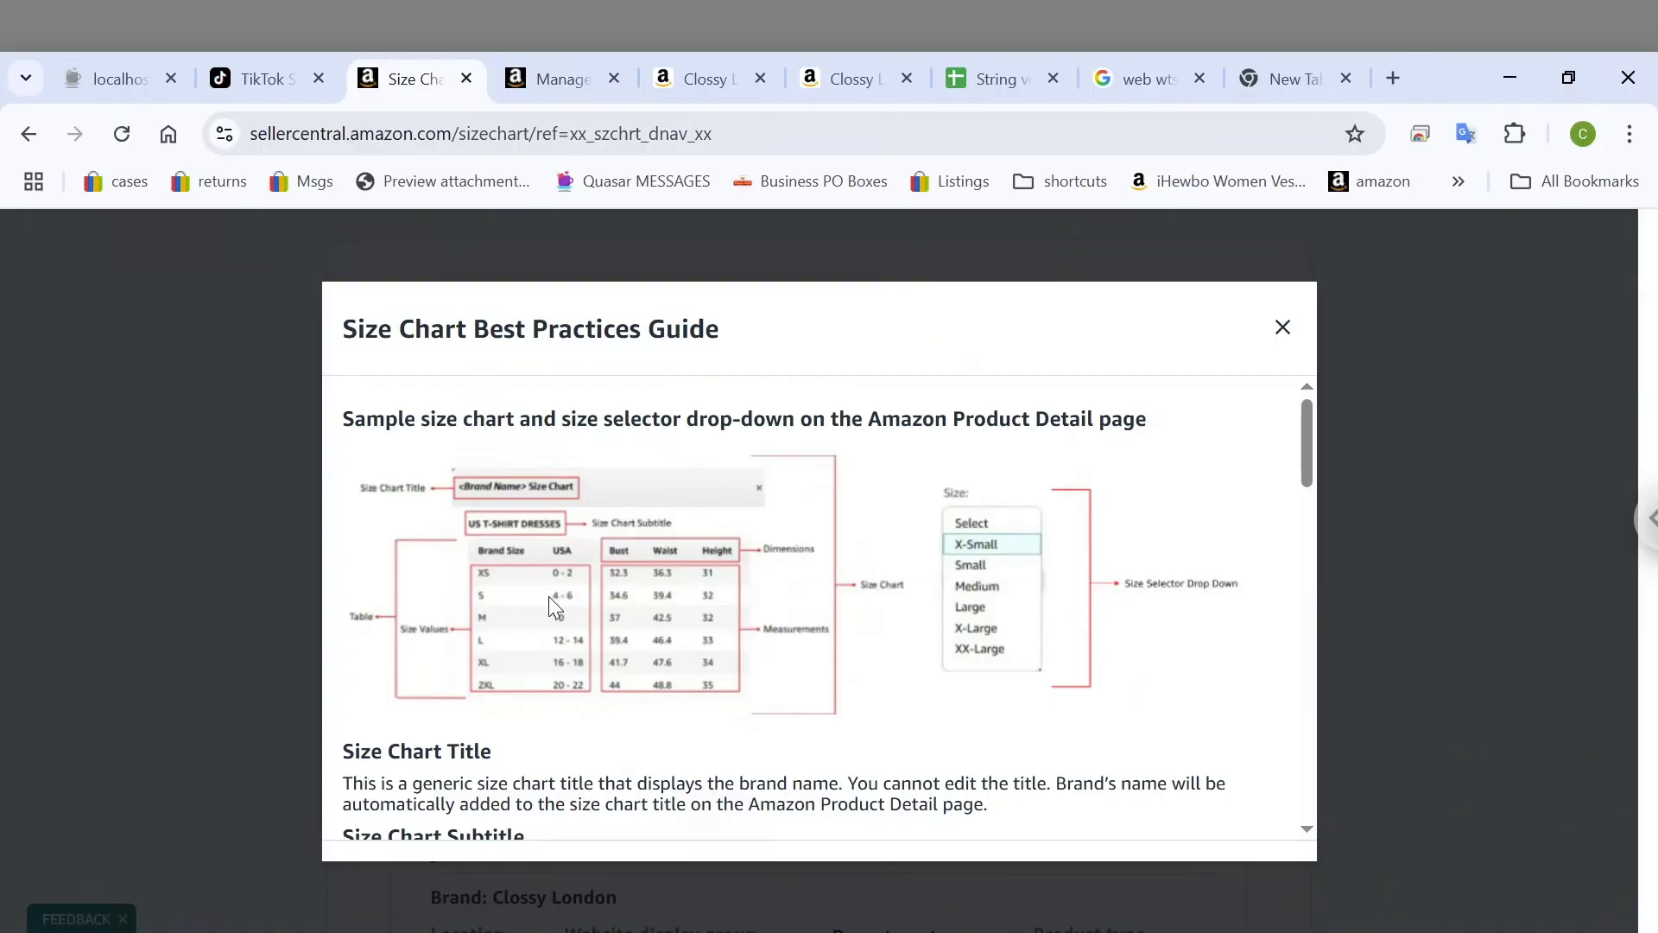
pyautogui.click(1438, 365)
pyautogui.scroll(-6, 1084, 640)
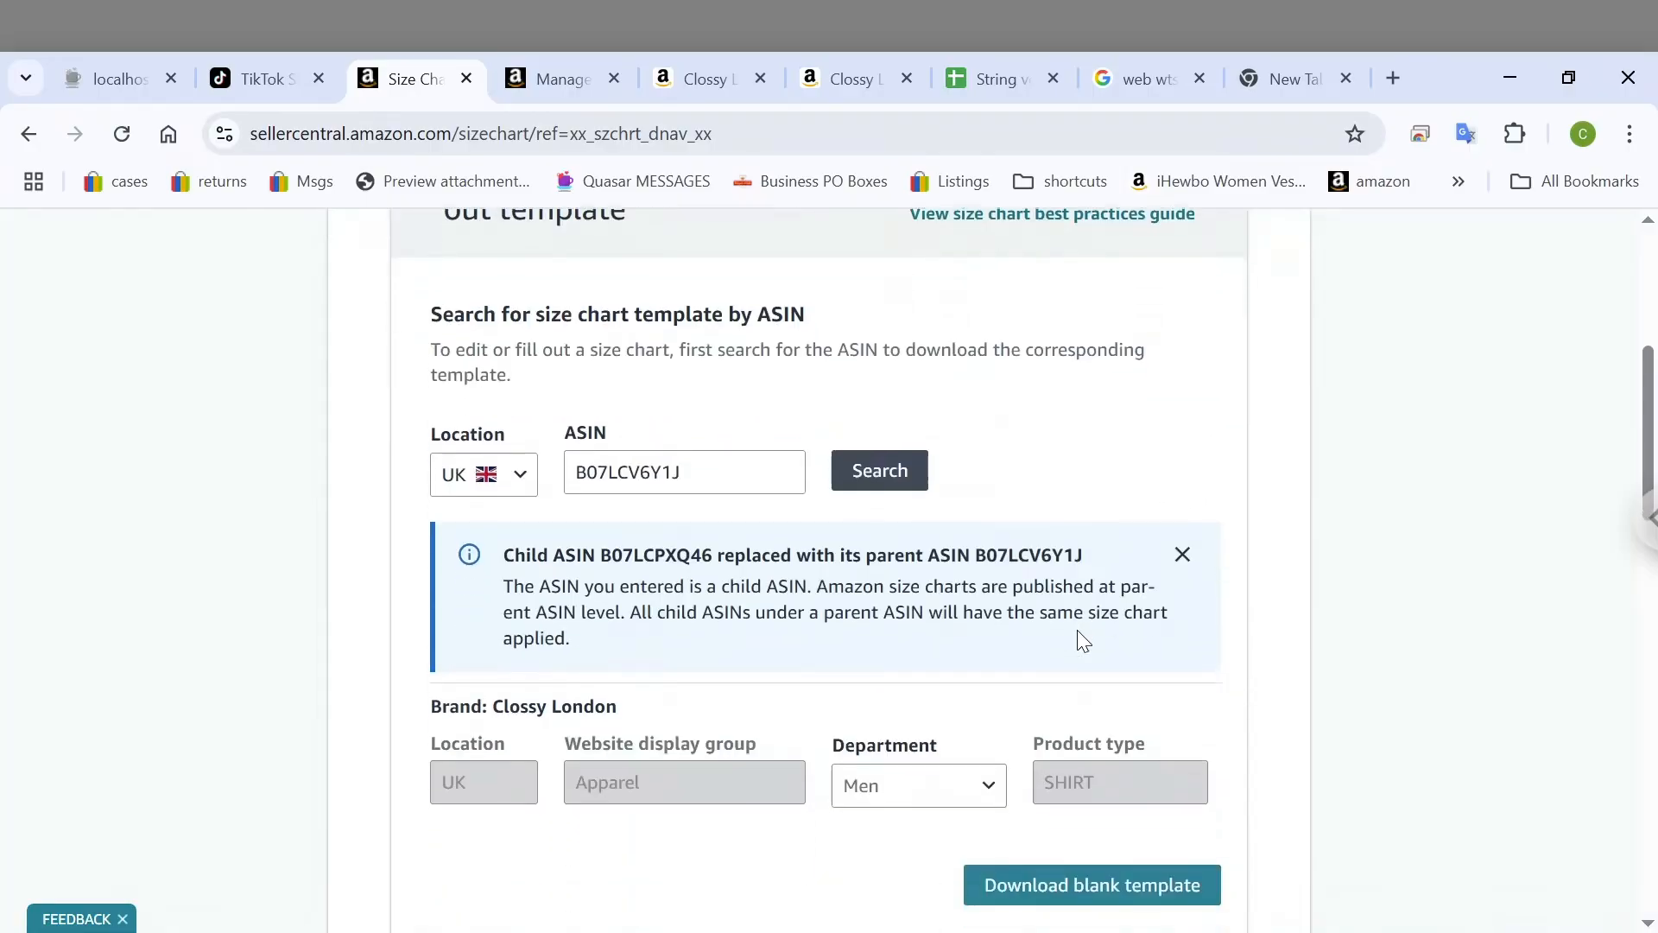
pyautogui.scroll(-5, 1080, 637)
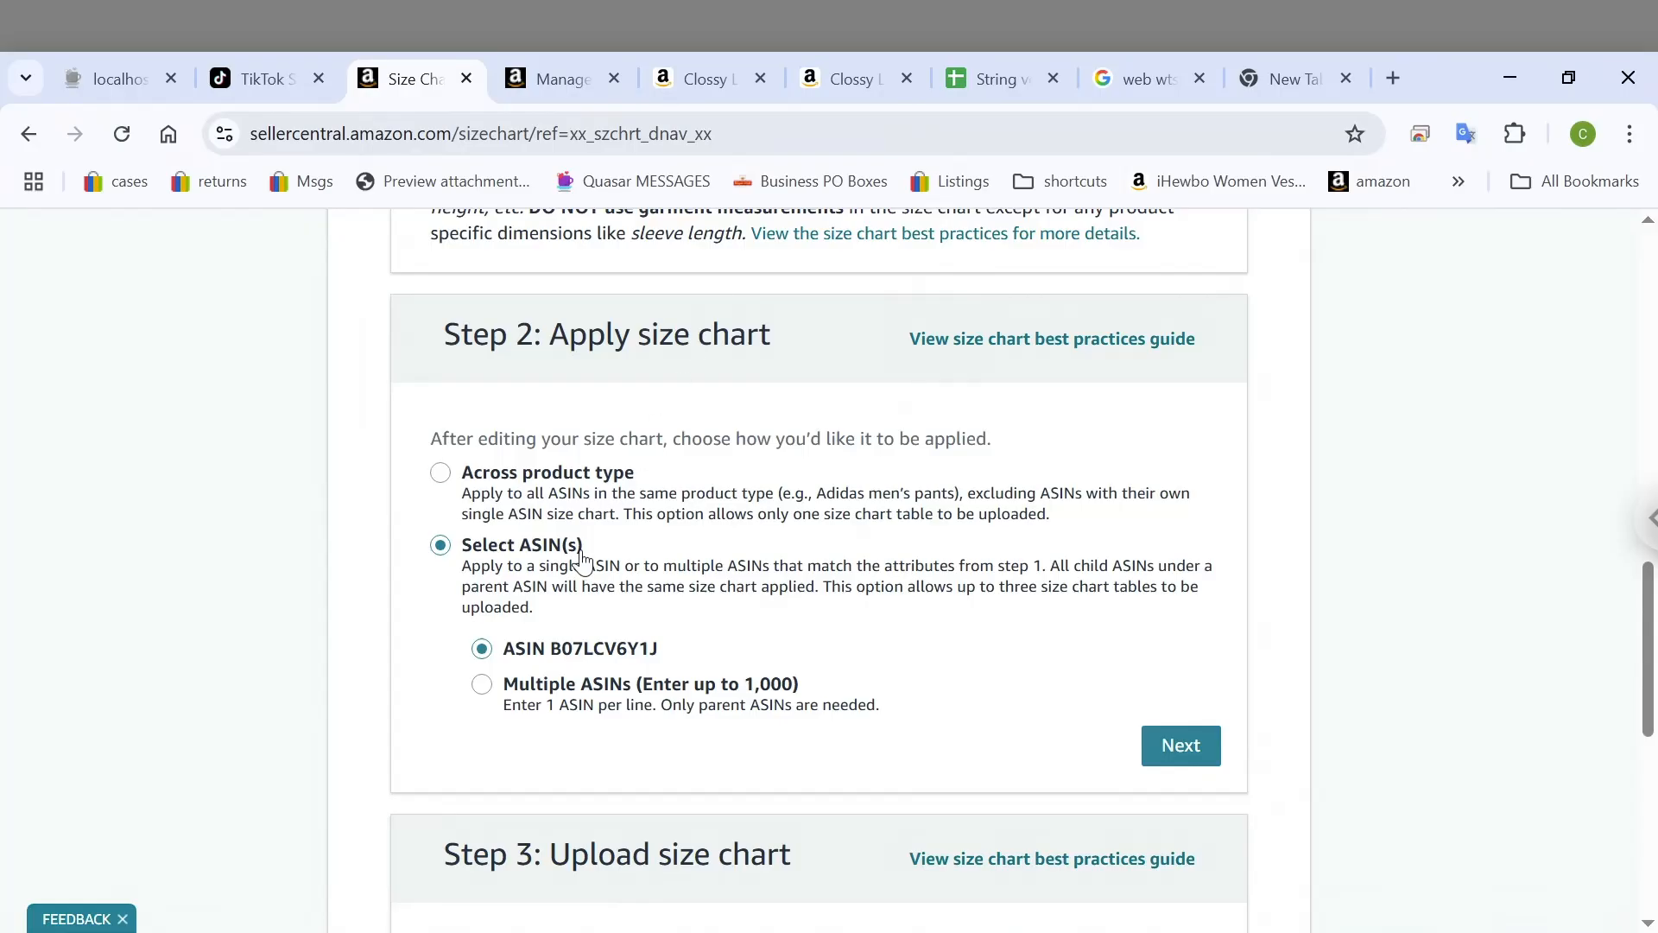
pyautogui.scroll(-1, 578, 557)
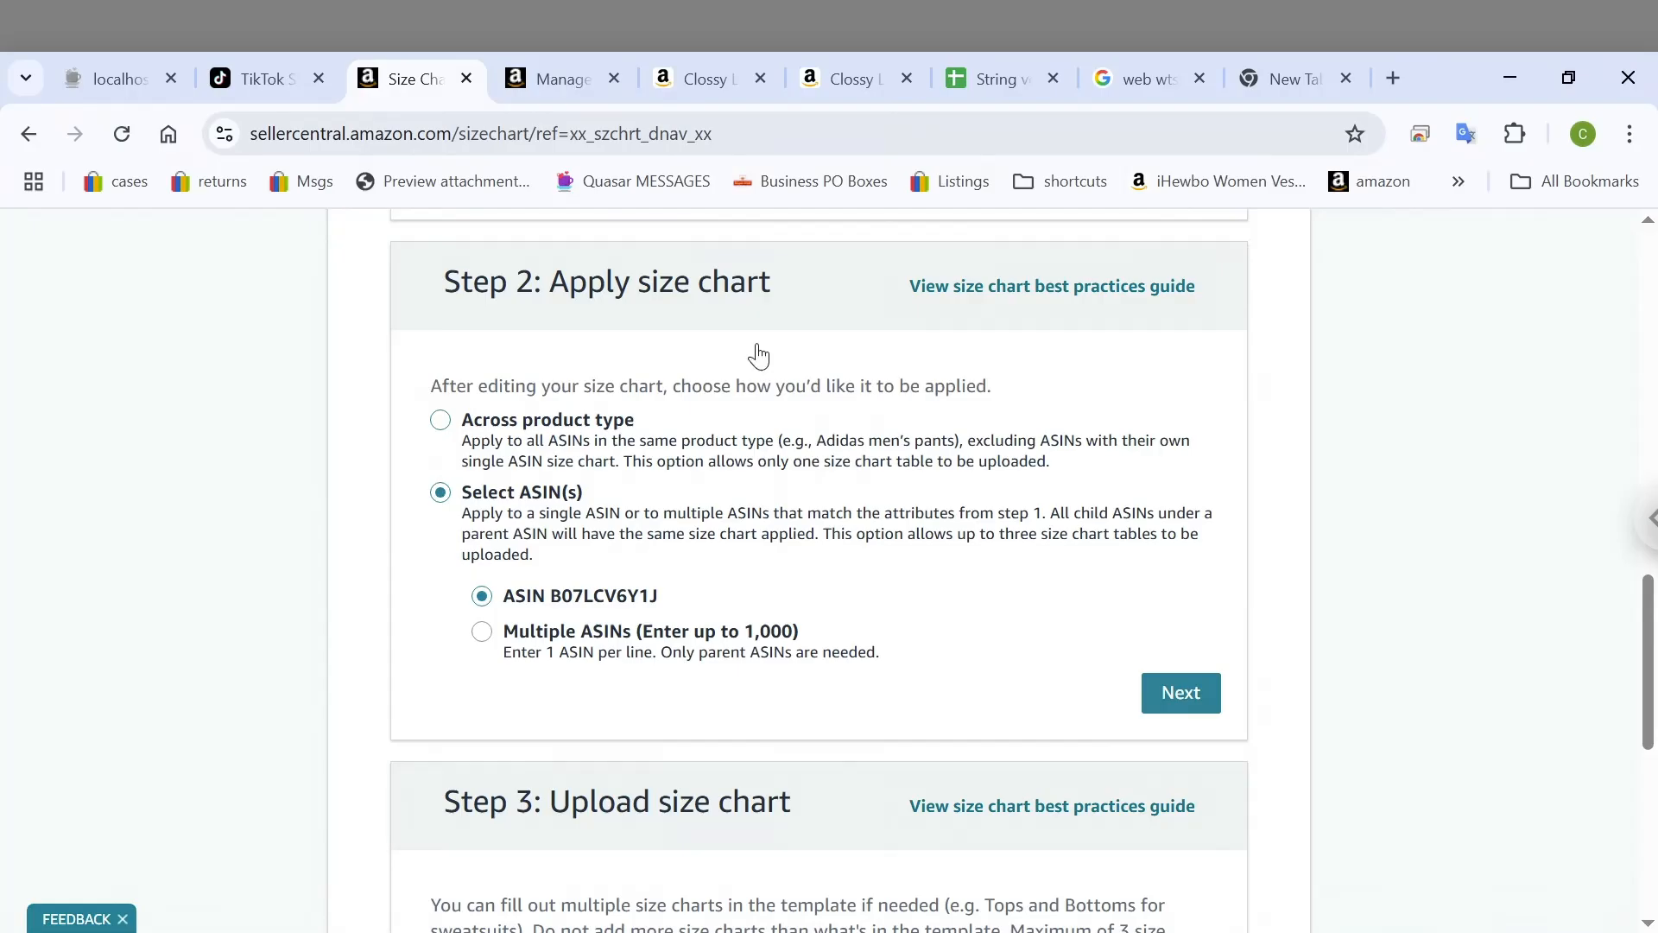
# Check the String vest spreadsheet again and return to the size chart page to review its apply options
pyautogui.click(993, 74)
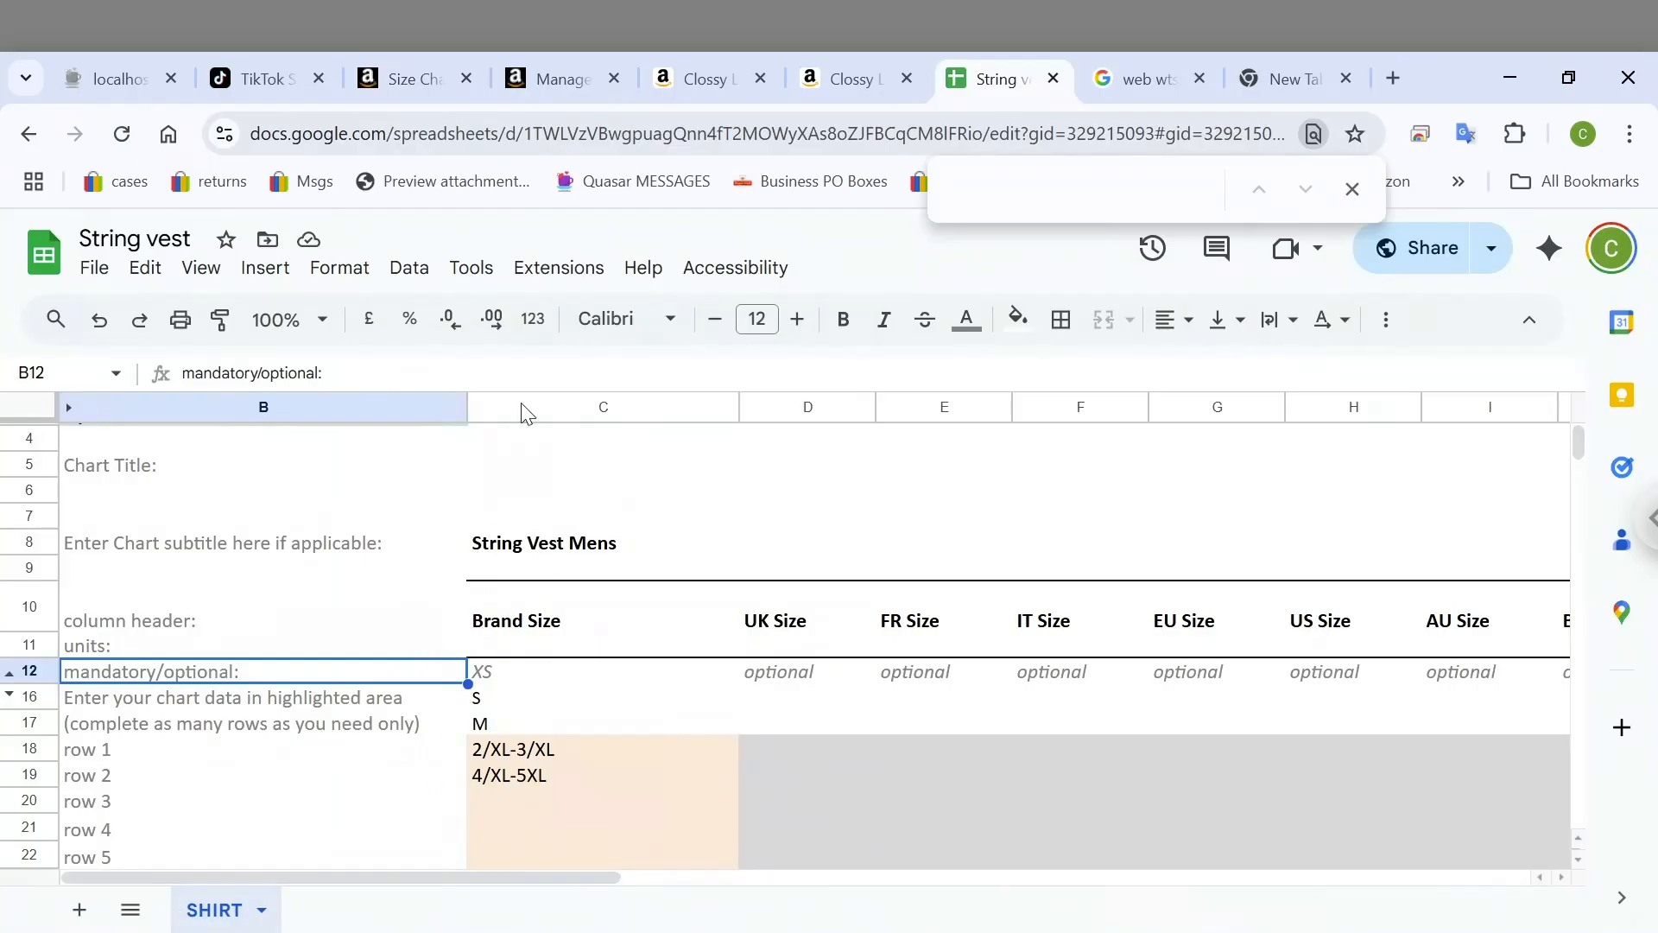
pyautogui.click(413, 85)
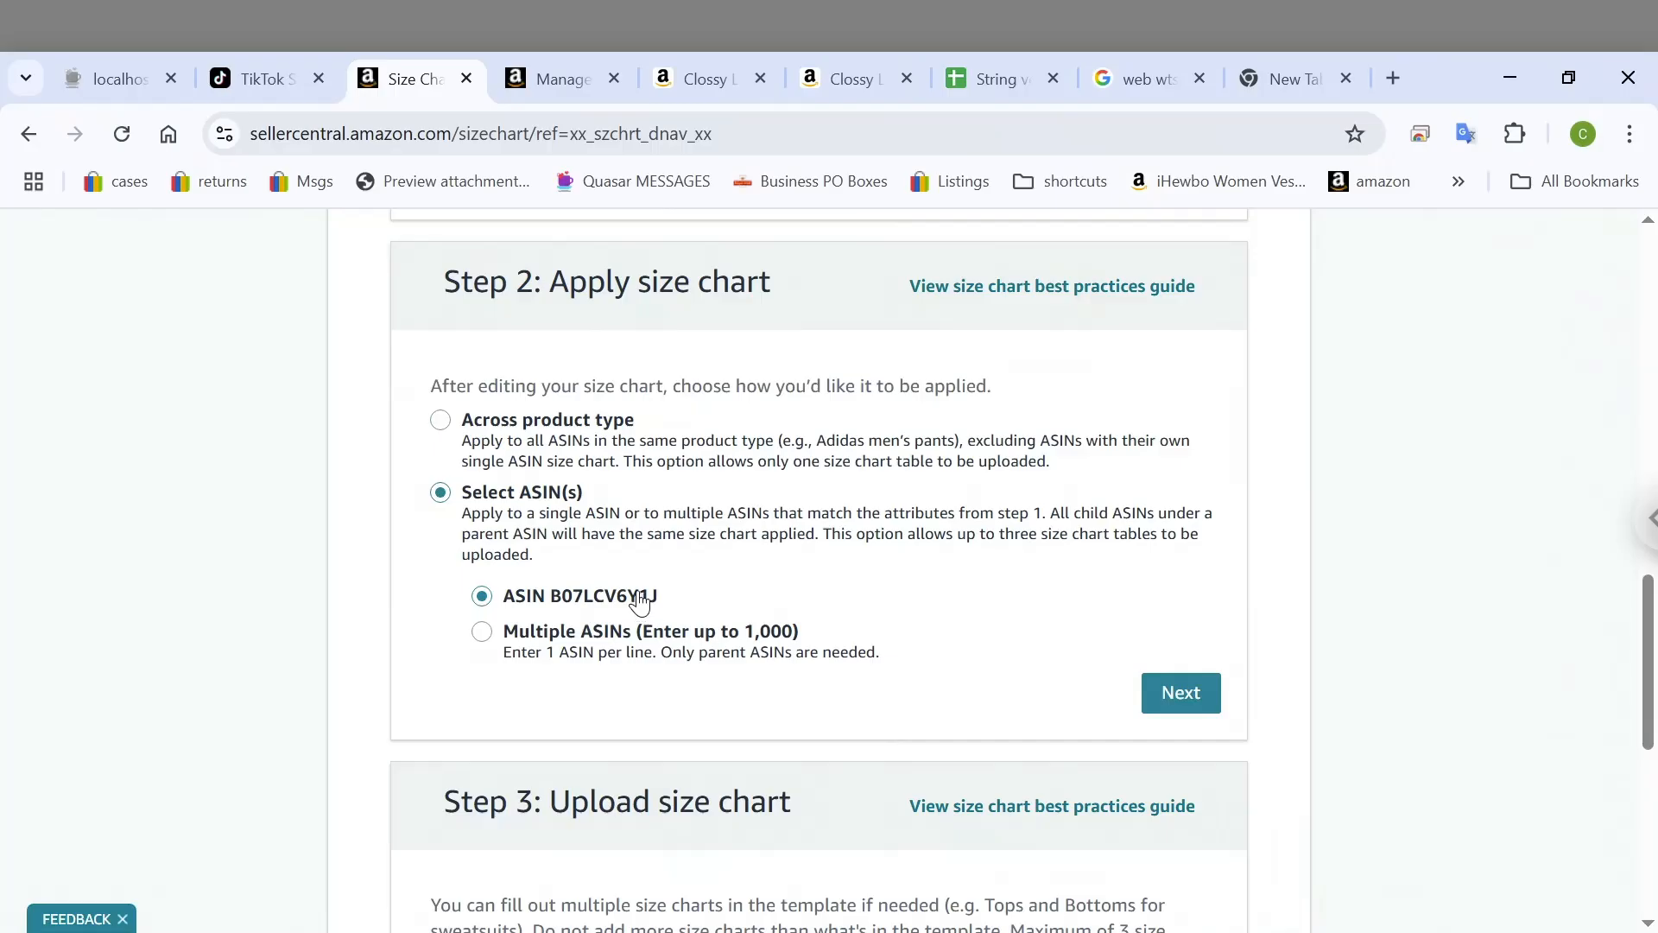
pyautogui.scroll(-2, 407, 666)
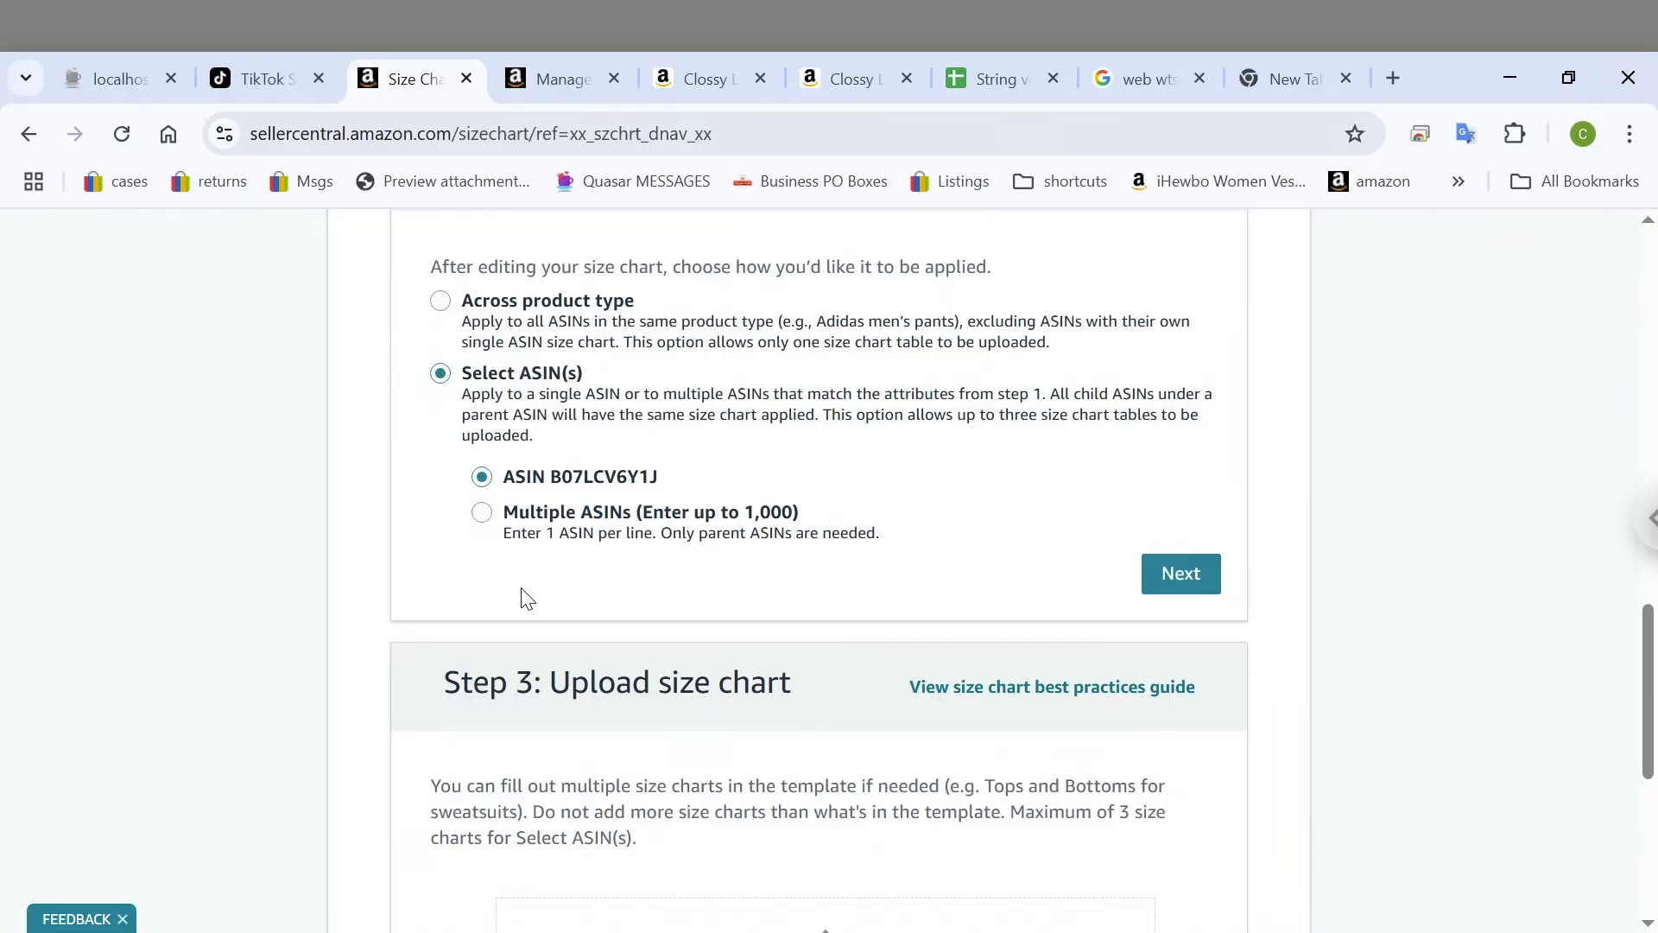
pyautogui.click(495, 524)
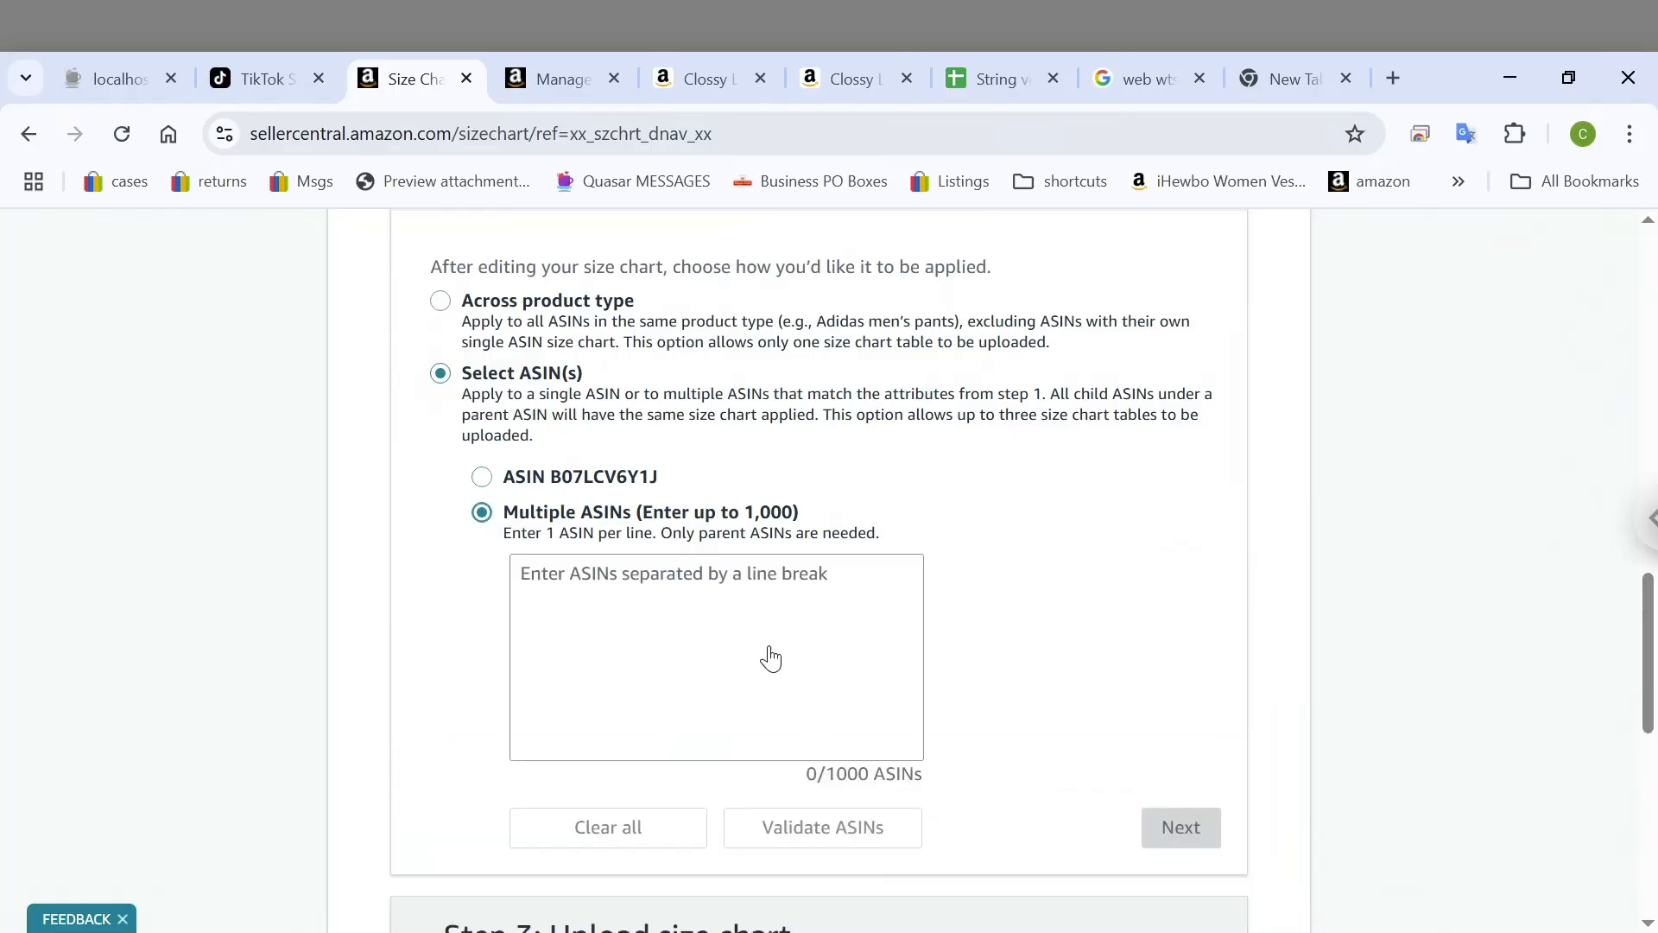
pyautogui.click(601, 577)
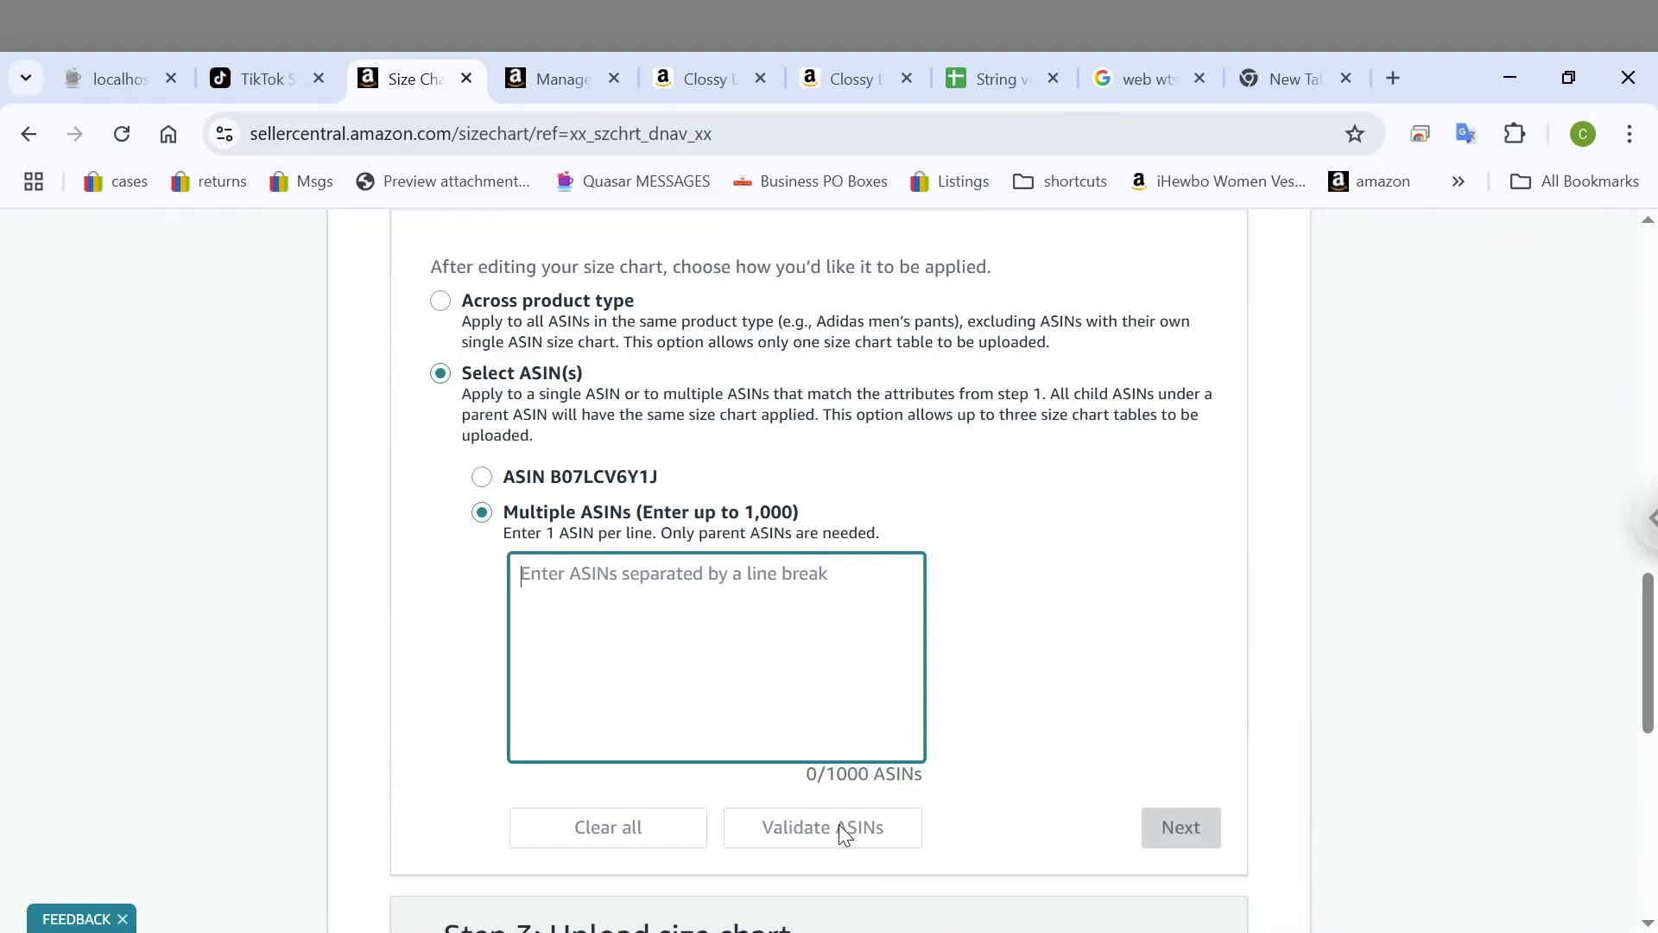
pyautogui.click(482, 477)
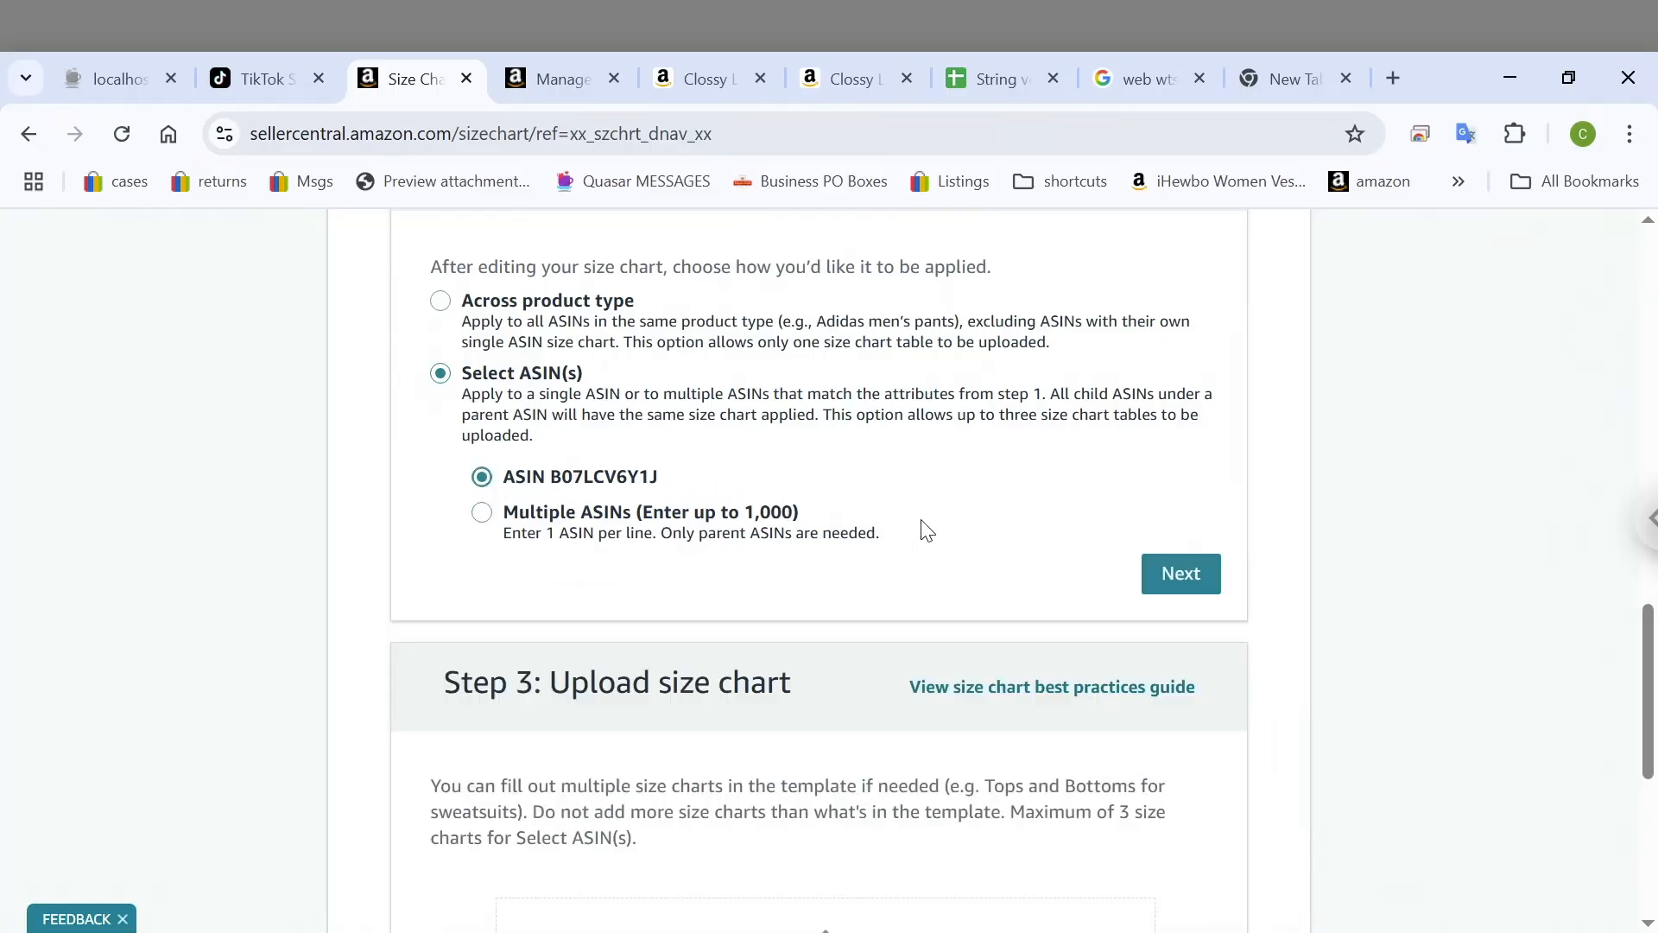
# Confirm applying the size chart to the single ASIN B07LCV6Y1J and review the Step 3 upload section
pyautogui.click(1153, 588)
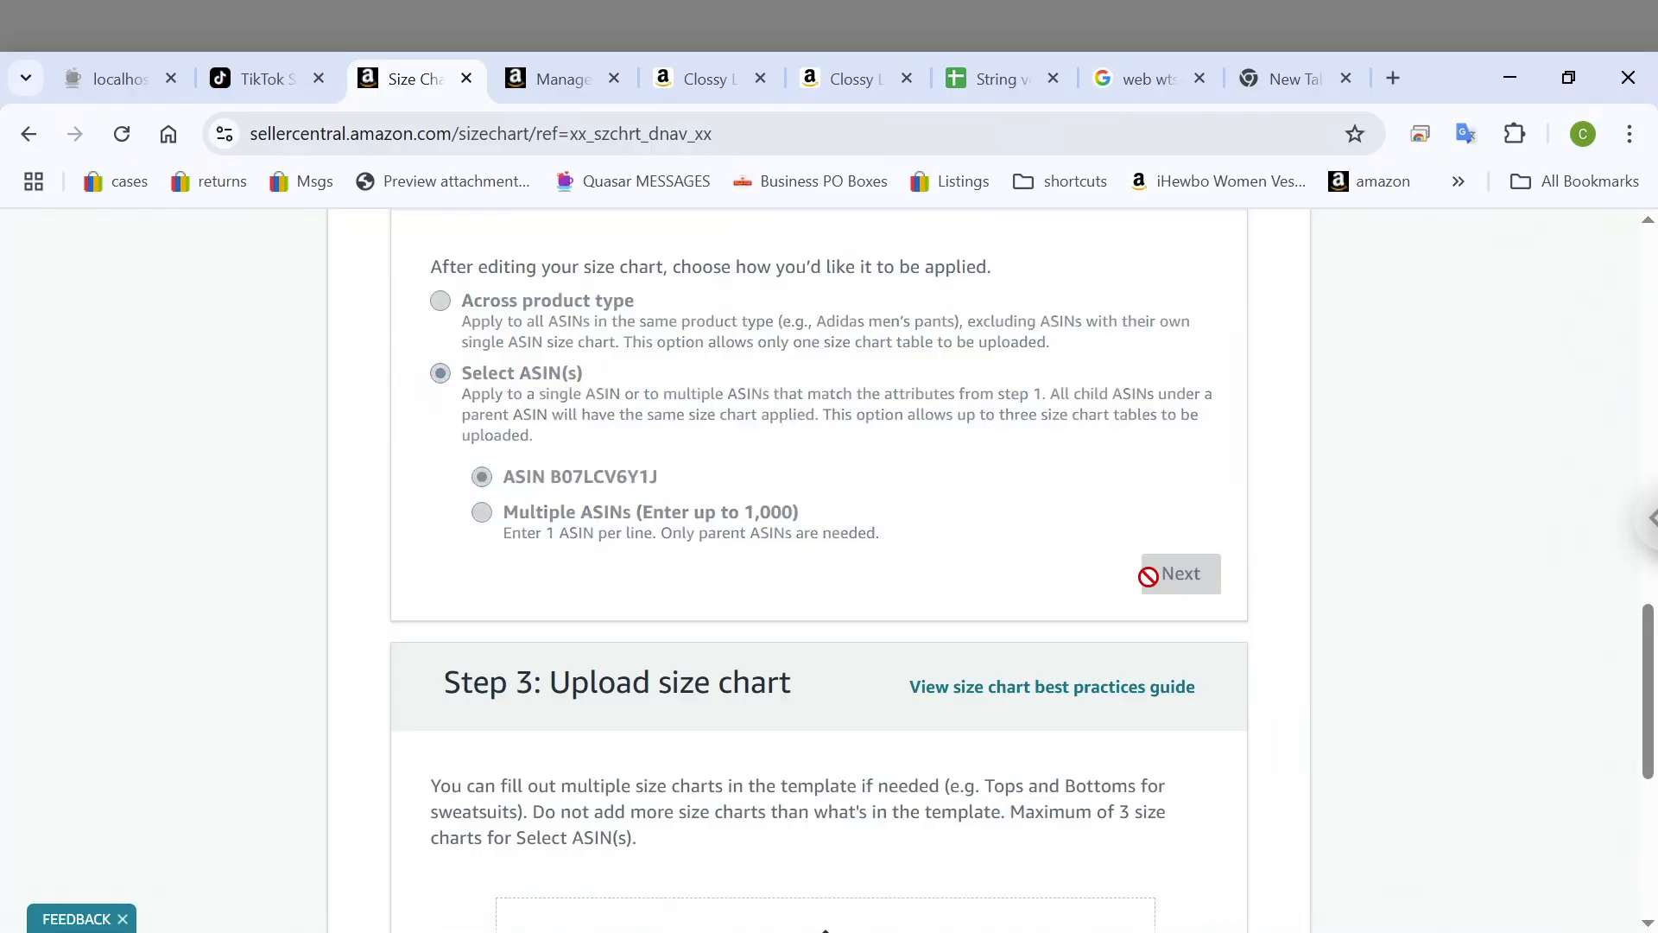
pyautogui.scroll(-3, 1147, 573)
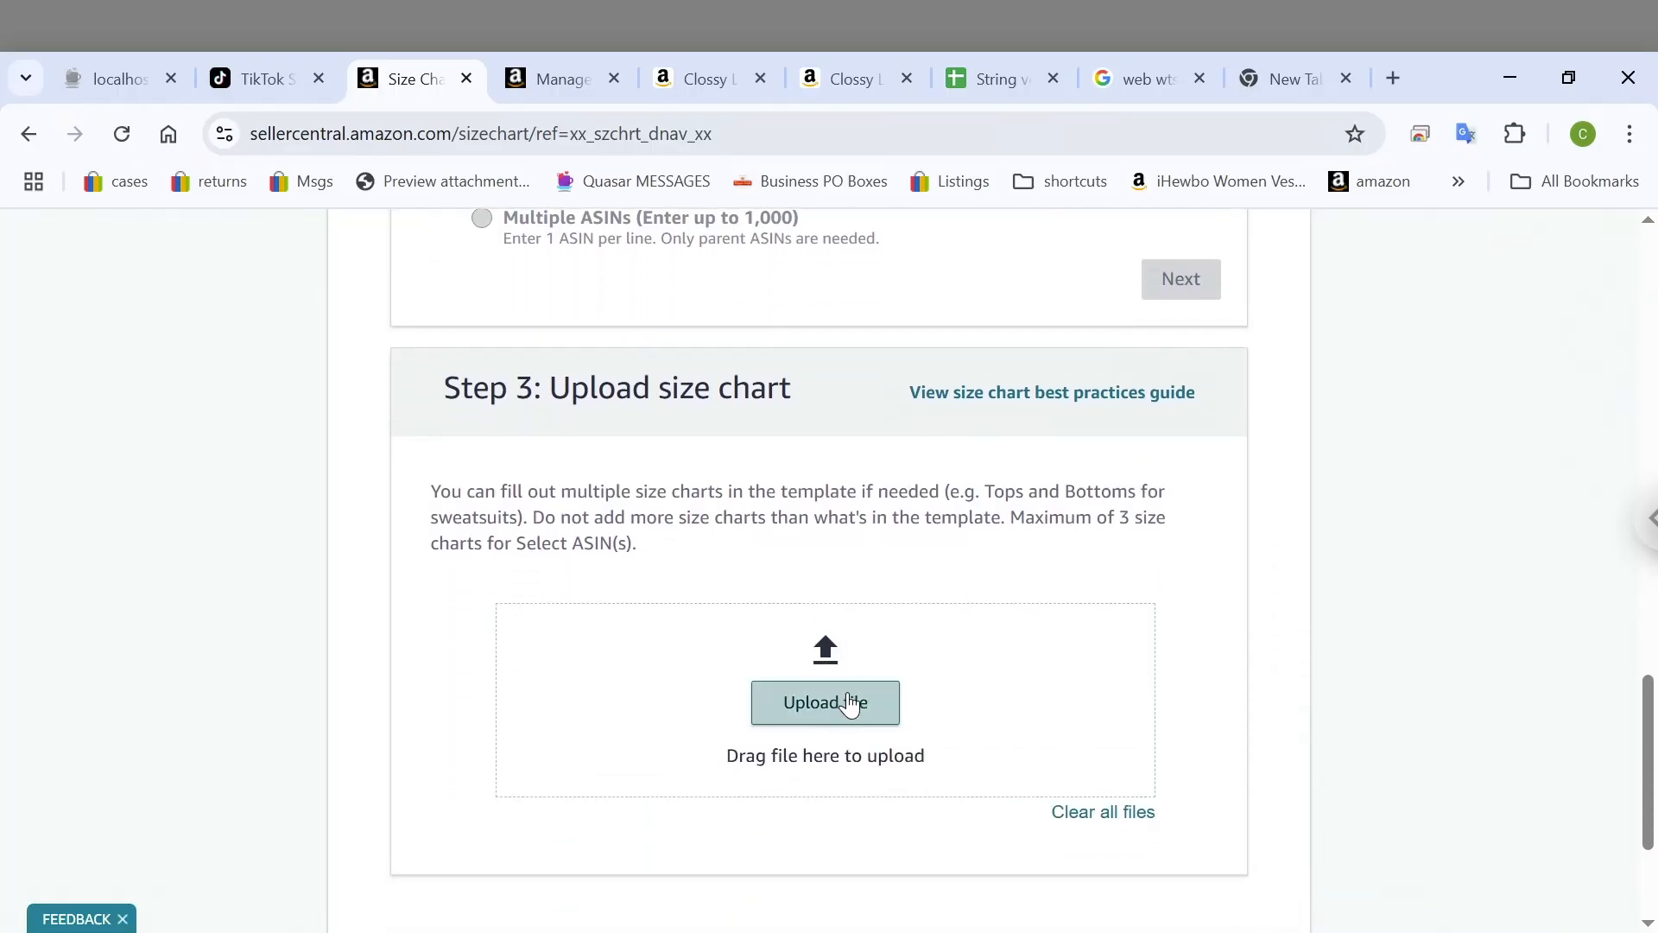
pyautogui.scroll(-1, 932, 619)
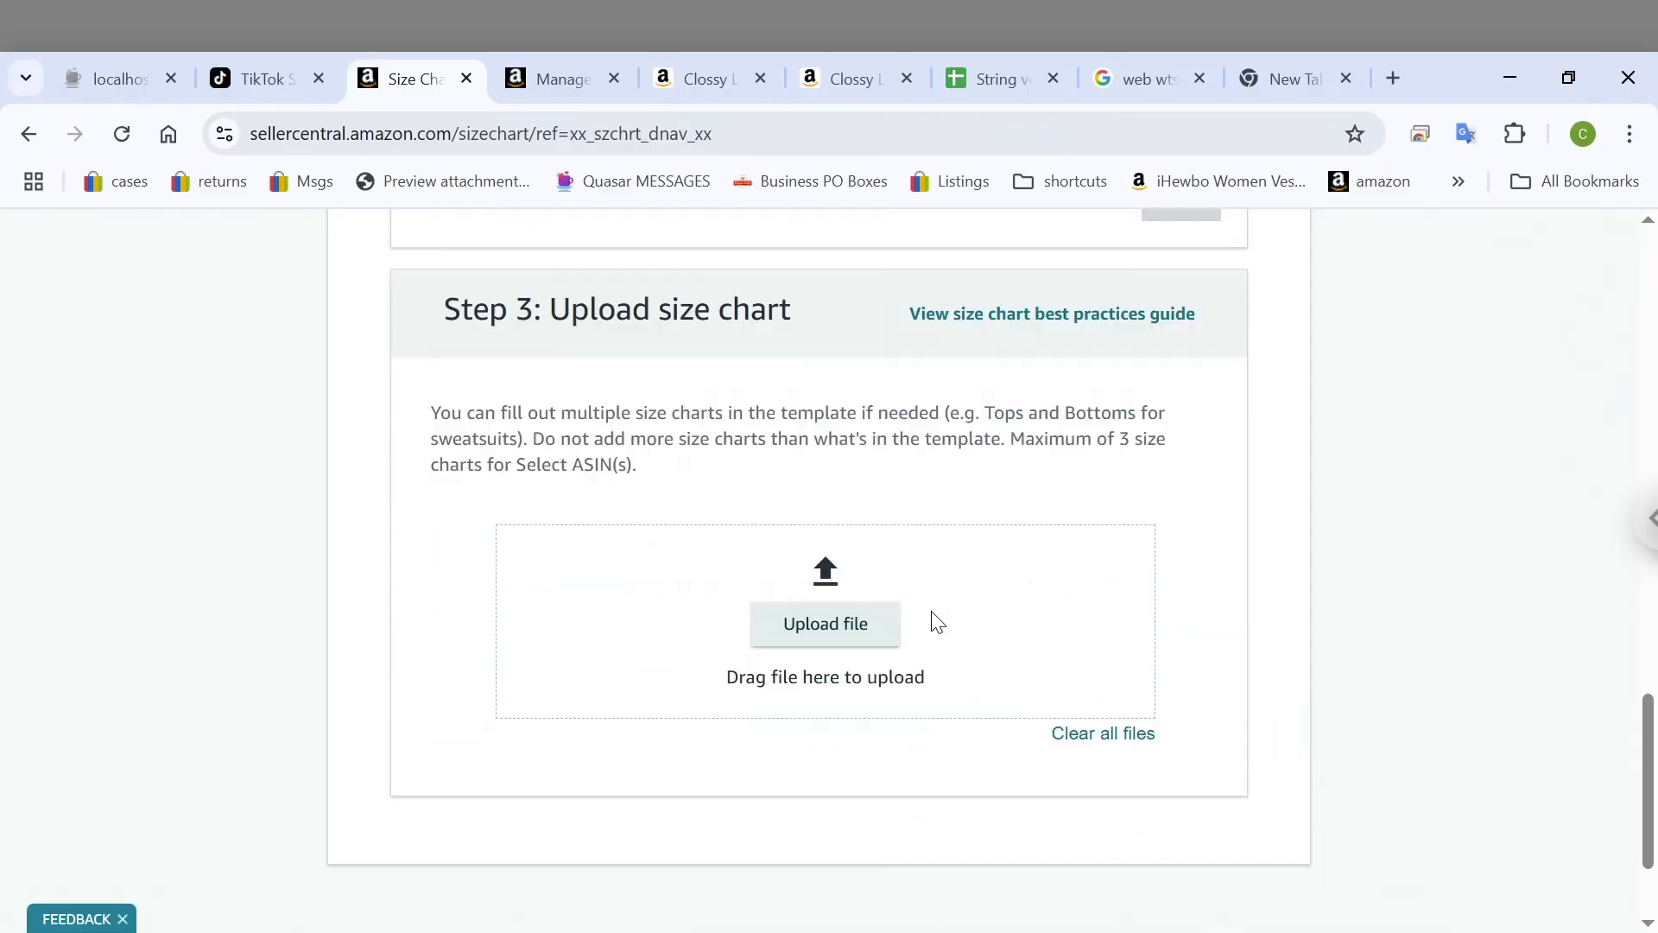
pyautogui.scroll(-1, 931, 622)
pyautogui.scroll(2, 933, 622)
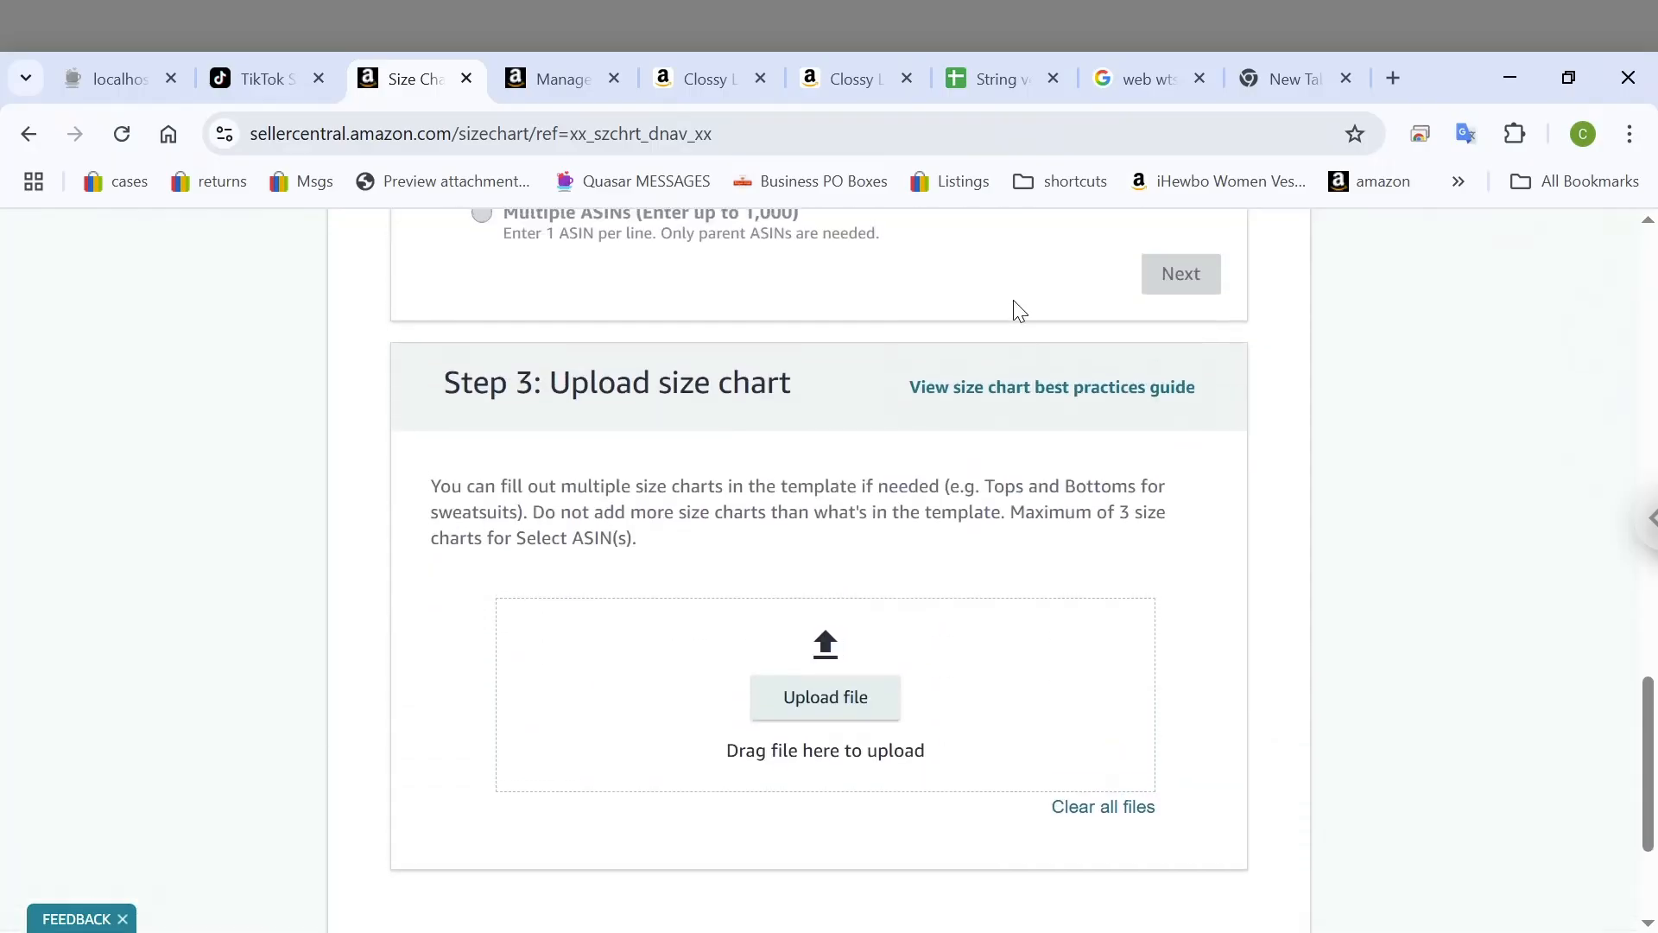
pyautogui.scroll(1, 1023, 216)
# Download the String vest spreadsheet as a Microsoft Excel (.xlsx) file named "String vest size" in the Downloads folder
pyautogui.click(1003, 76)
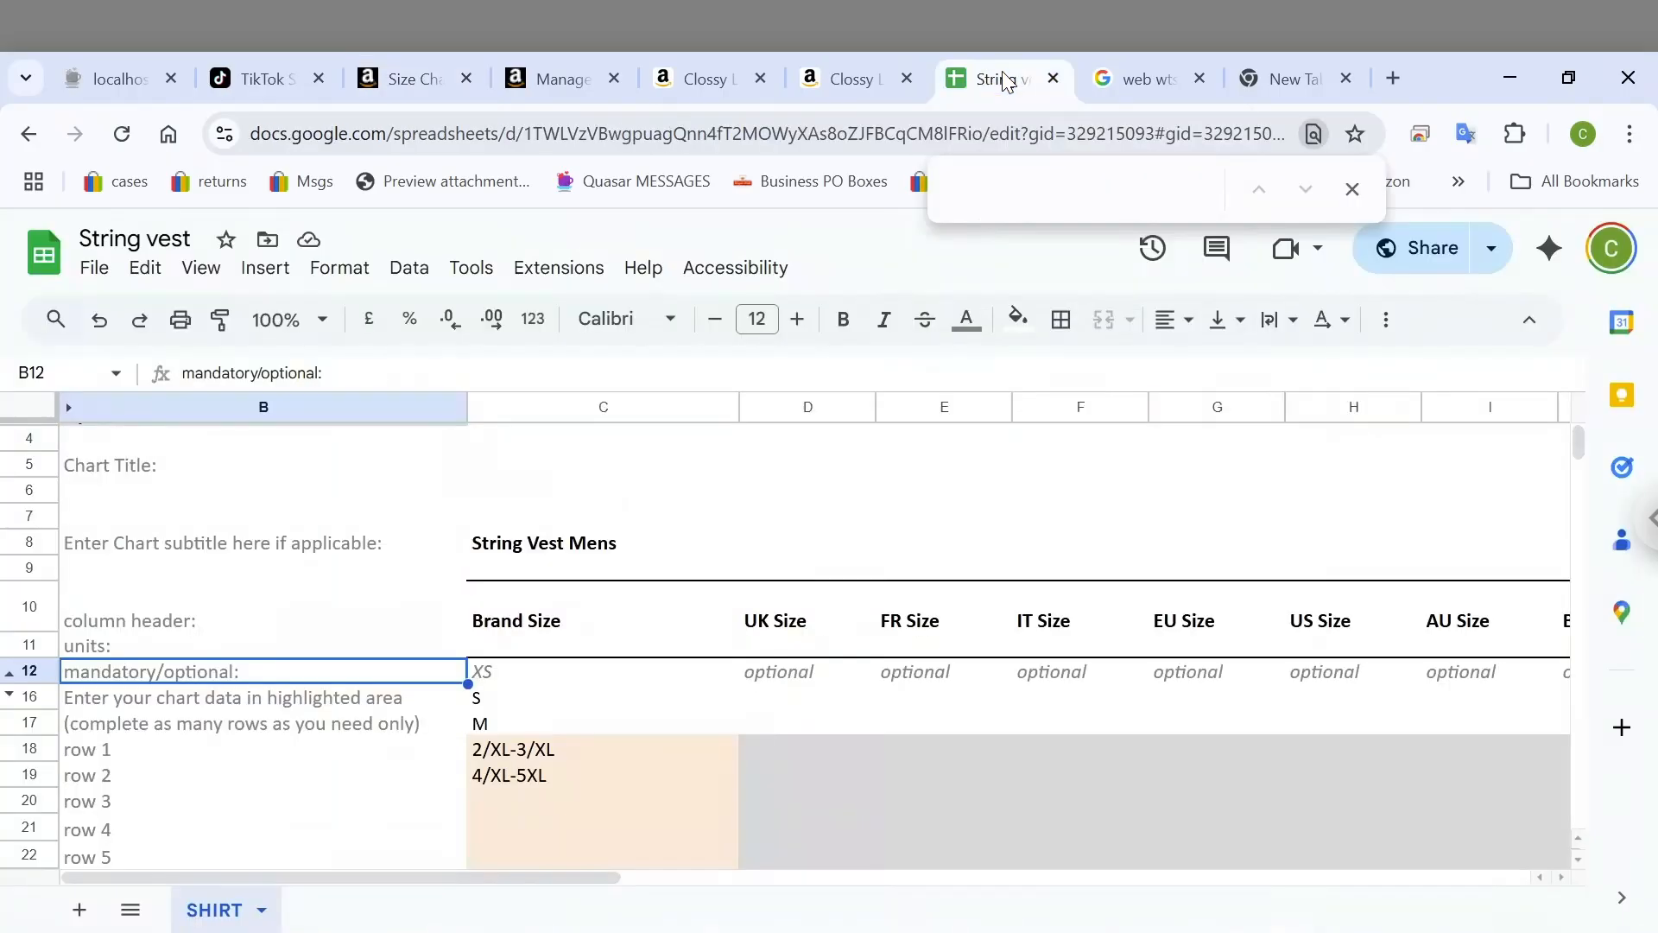
pyautogui.click(92, 275)
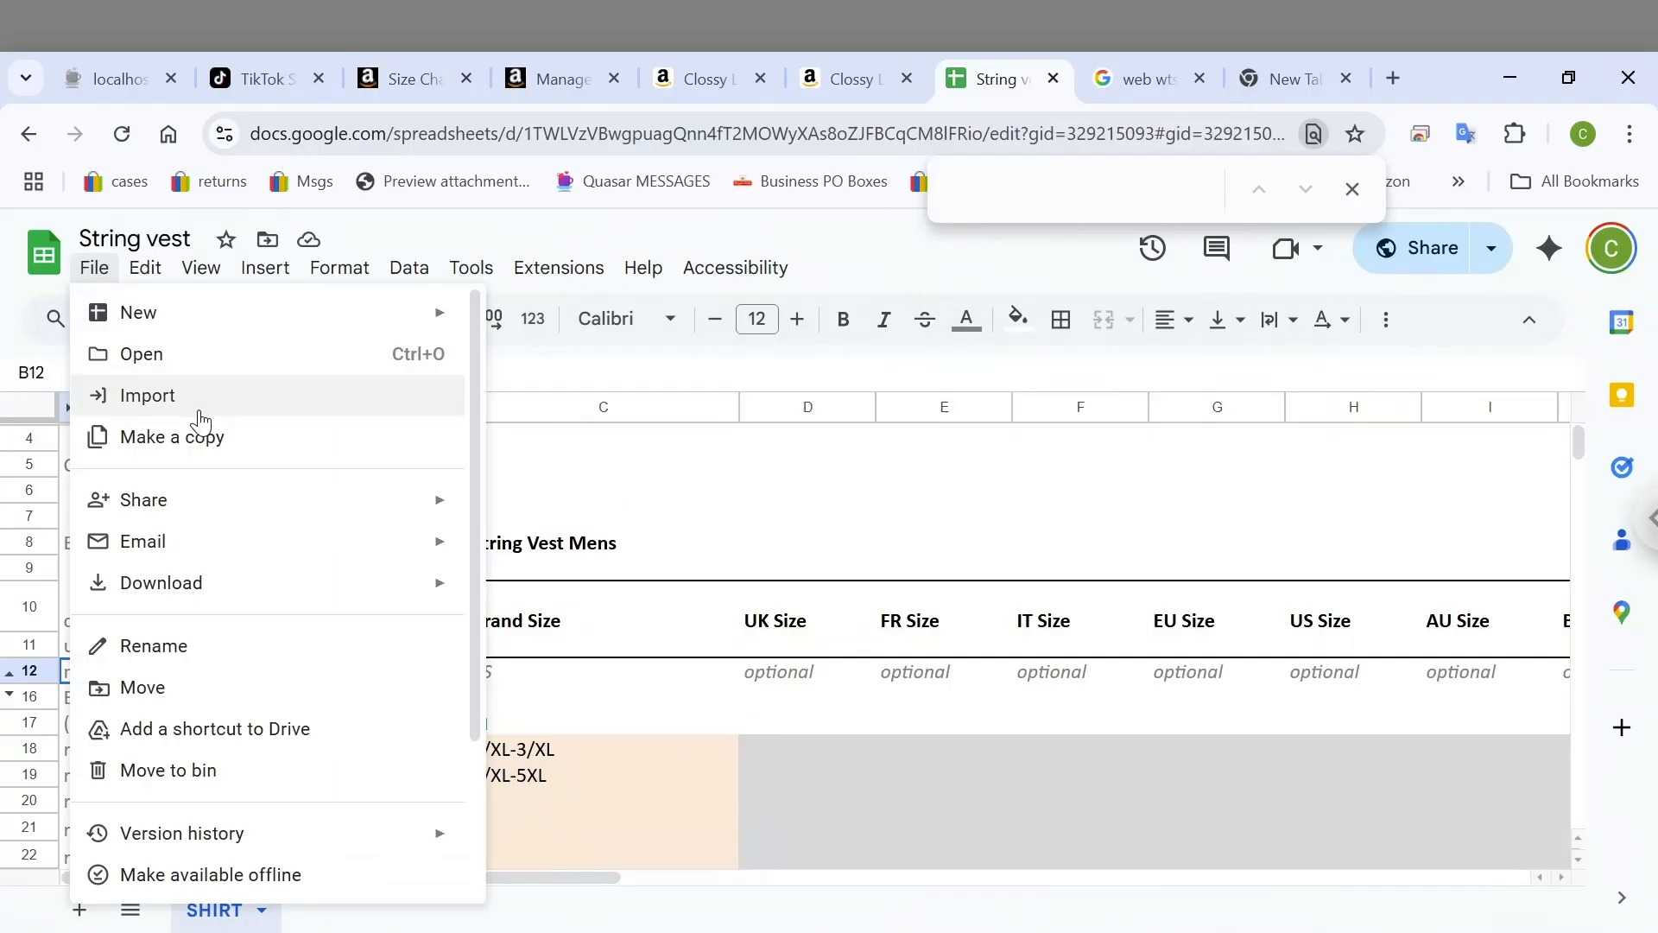
pyautogui.moveTo(426, 581)
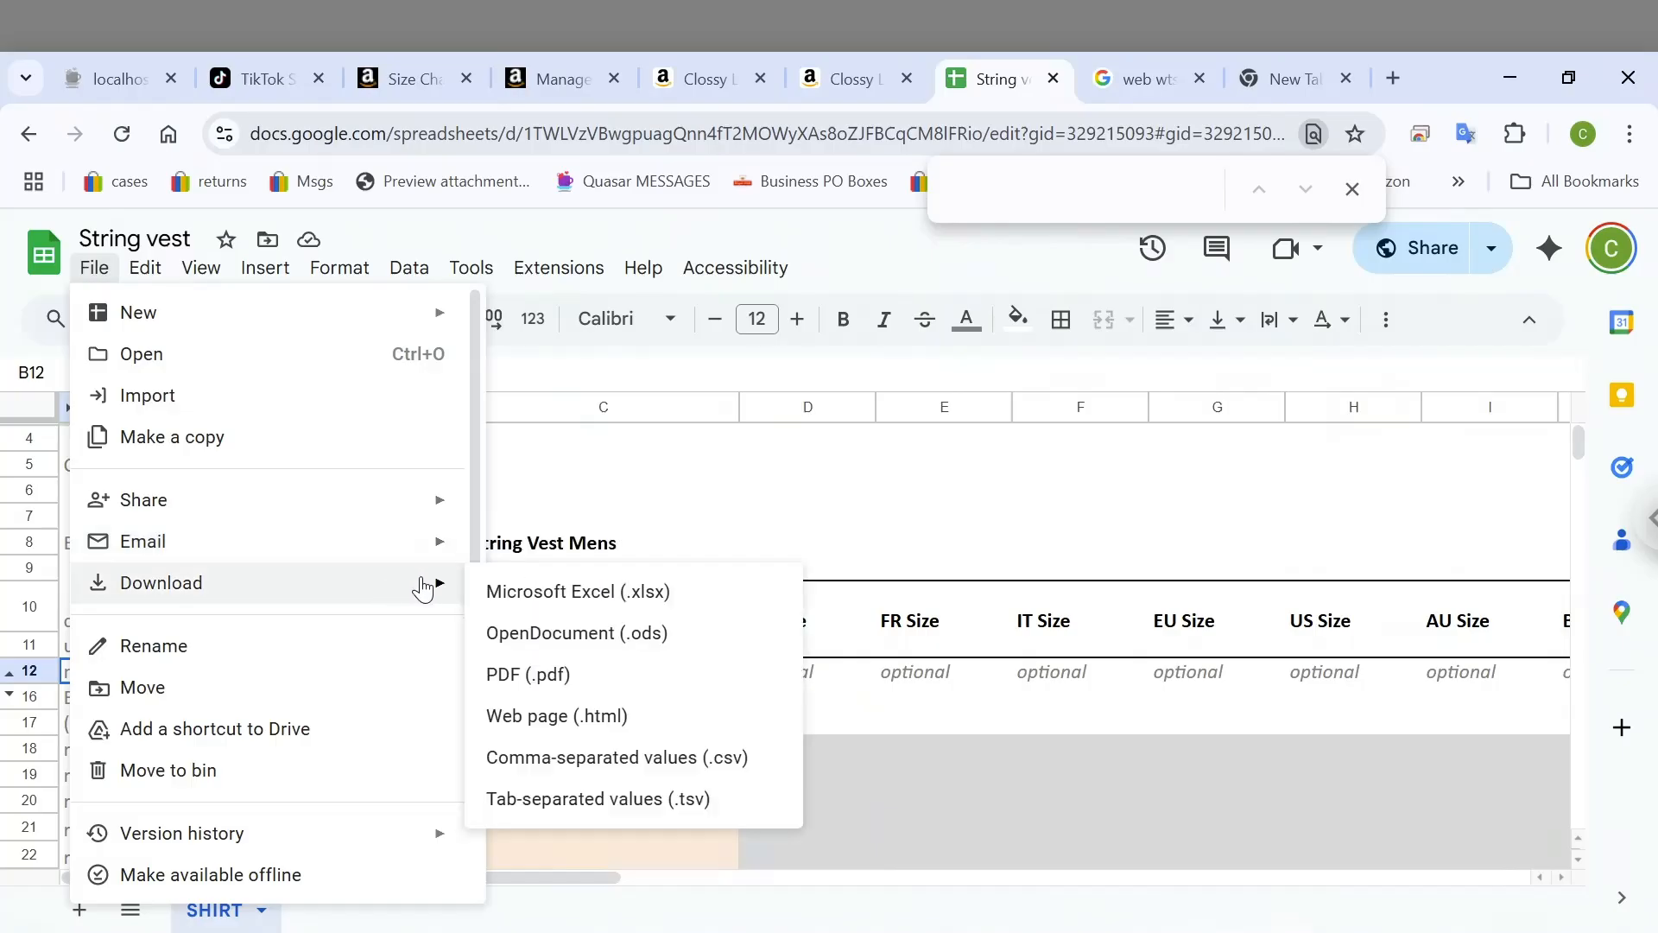
pyautogui.click(512, 594)
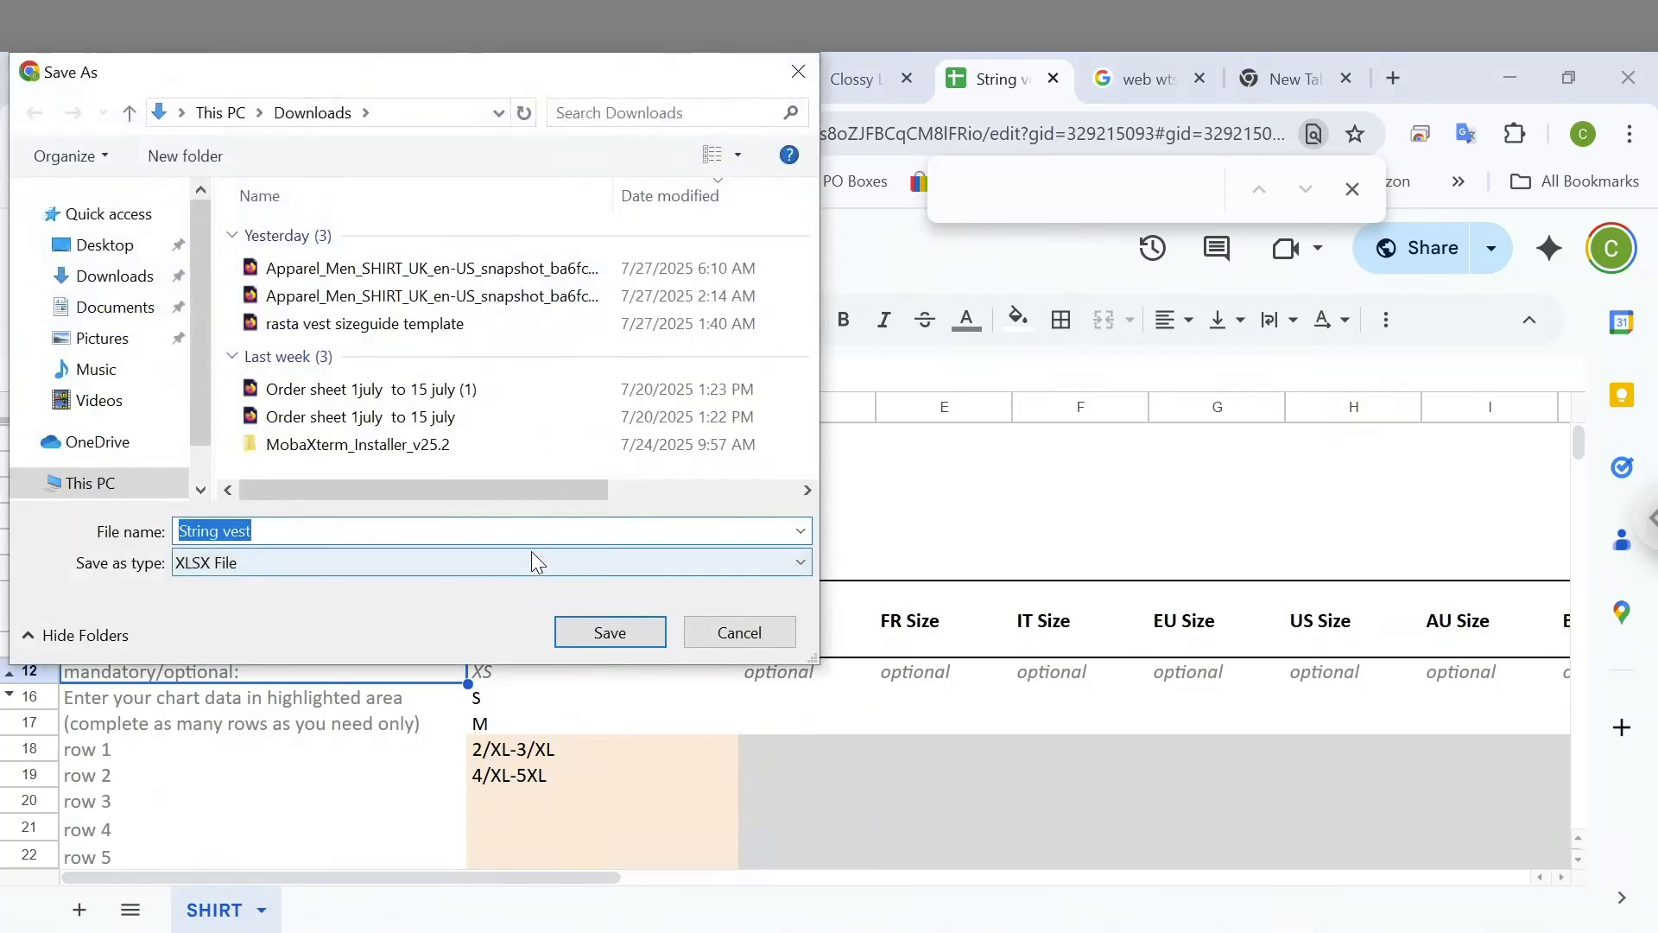
pyautogui.click(534, 535)
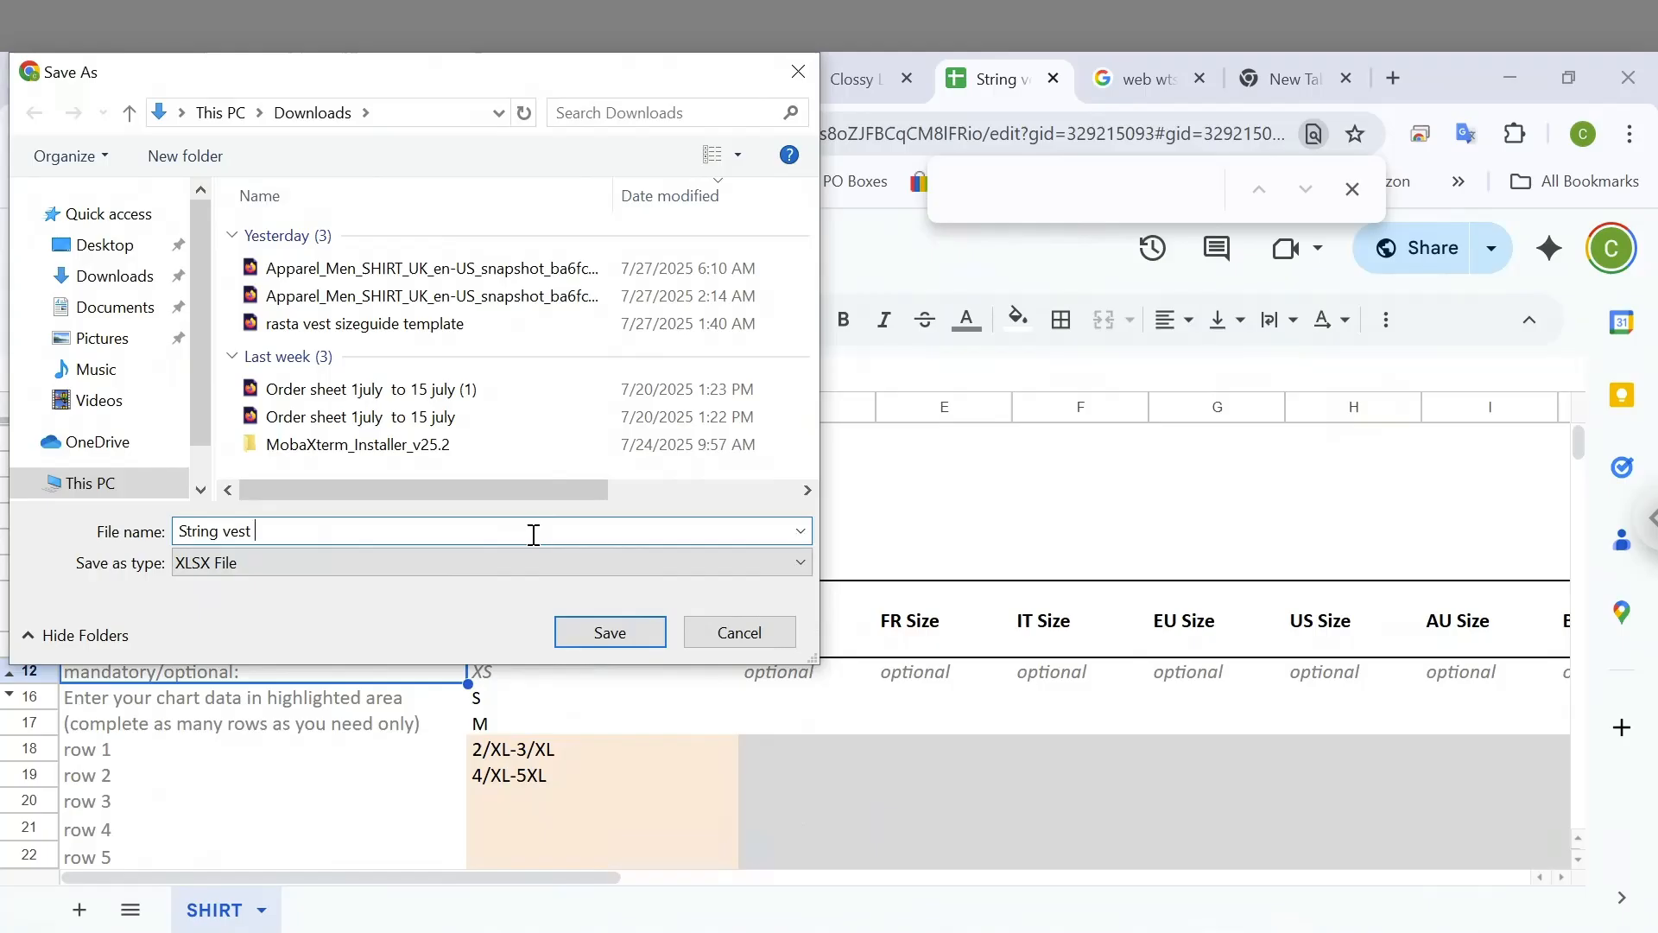
pyautogui.write('size')
pyautogui.press('Return')
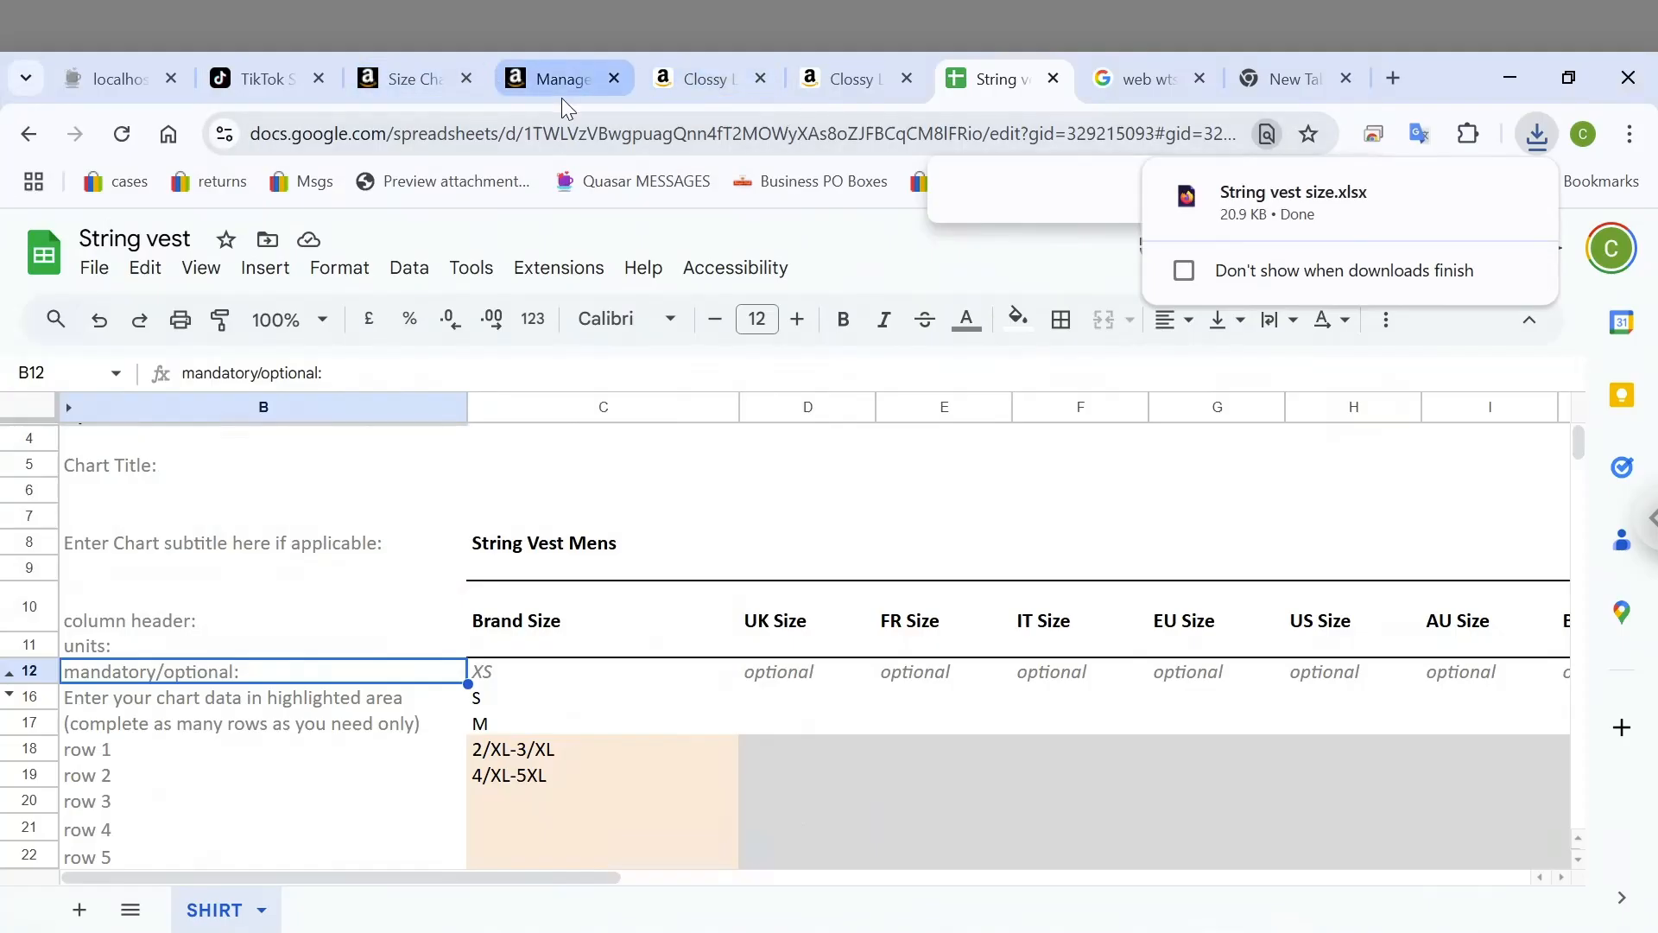
# Return to the Seller Central size chart page, upload String vest size.xlsx in Step 3 and check its processing status
pyautogui.click(427, 78)
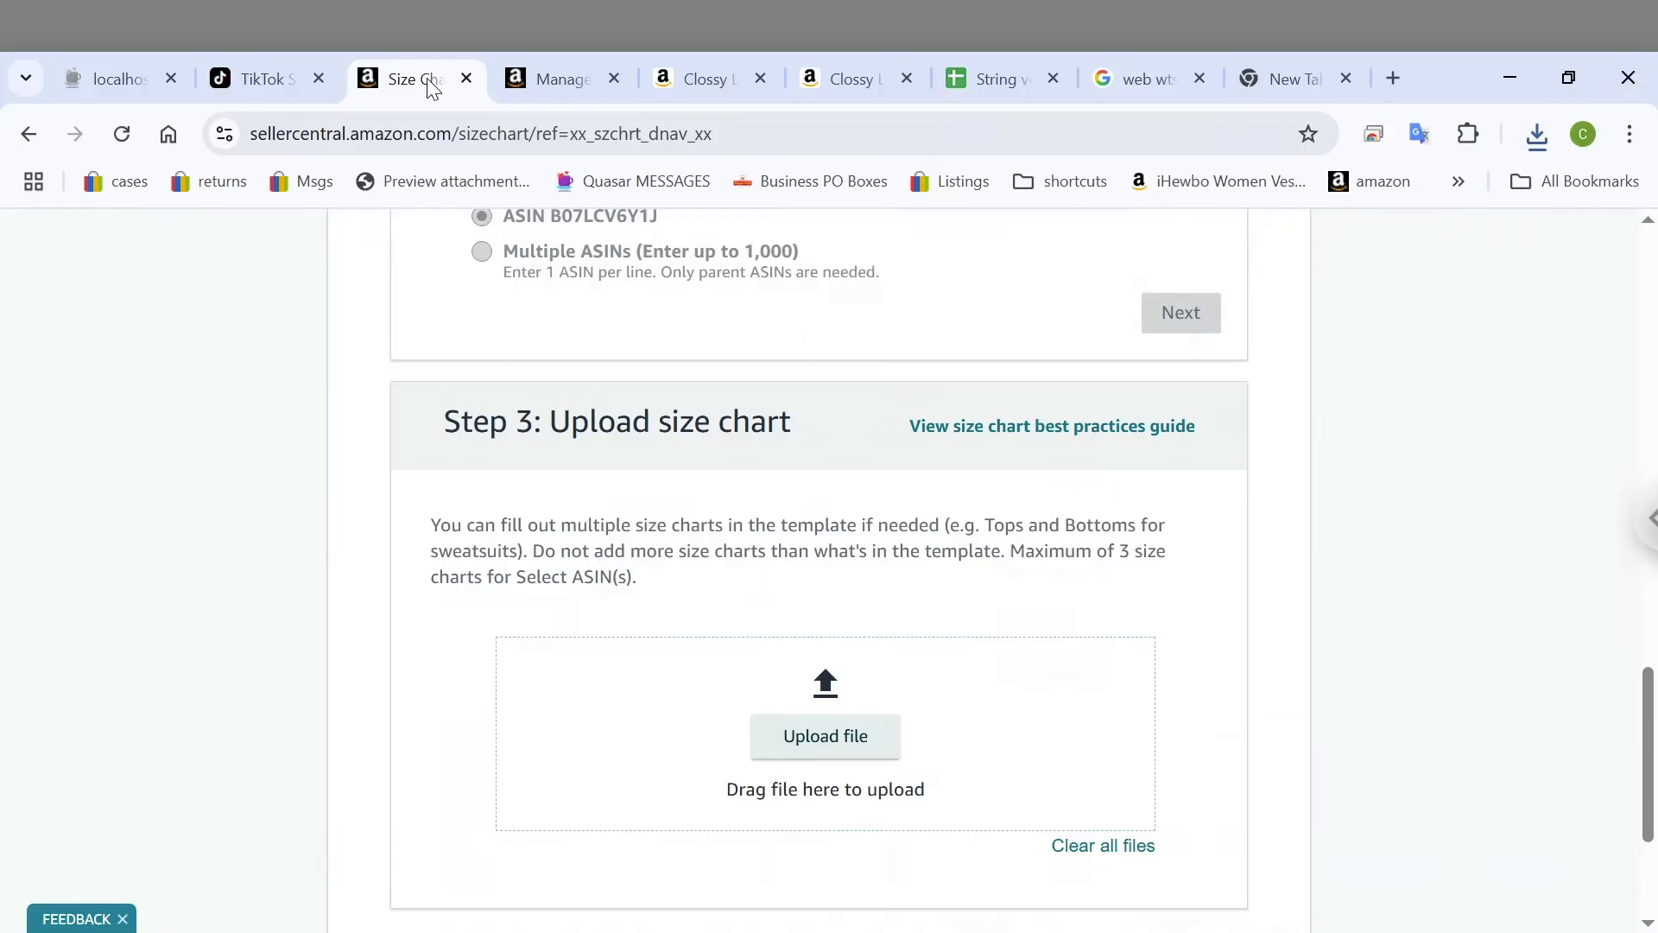
pyautogui.click(853, 727)
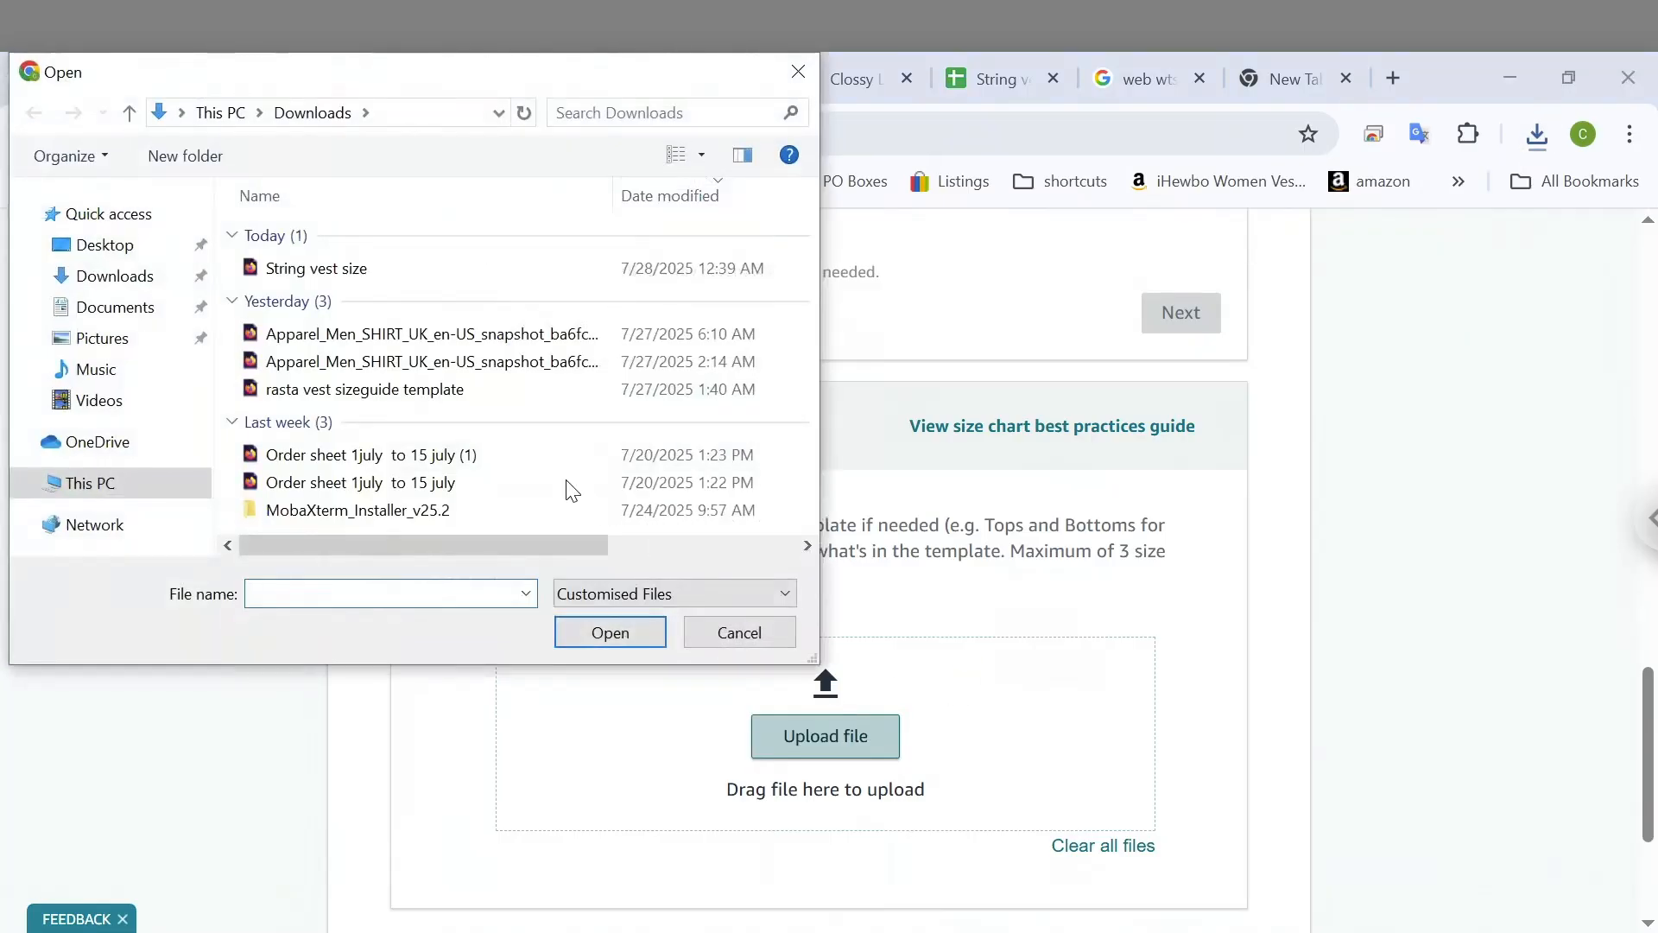
pyautogui.click(349, 274)
pyautogui.doubleClick(348, 274)
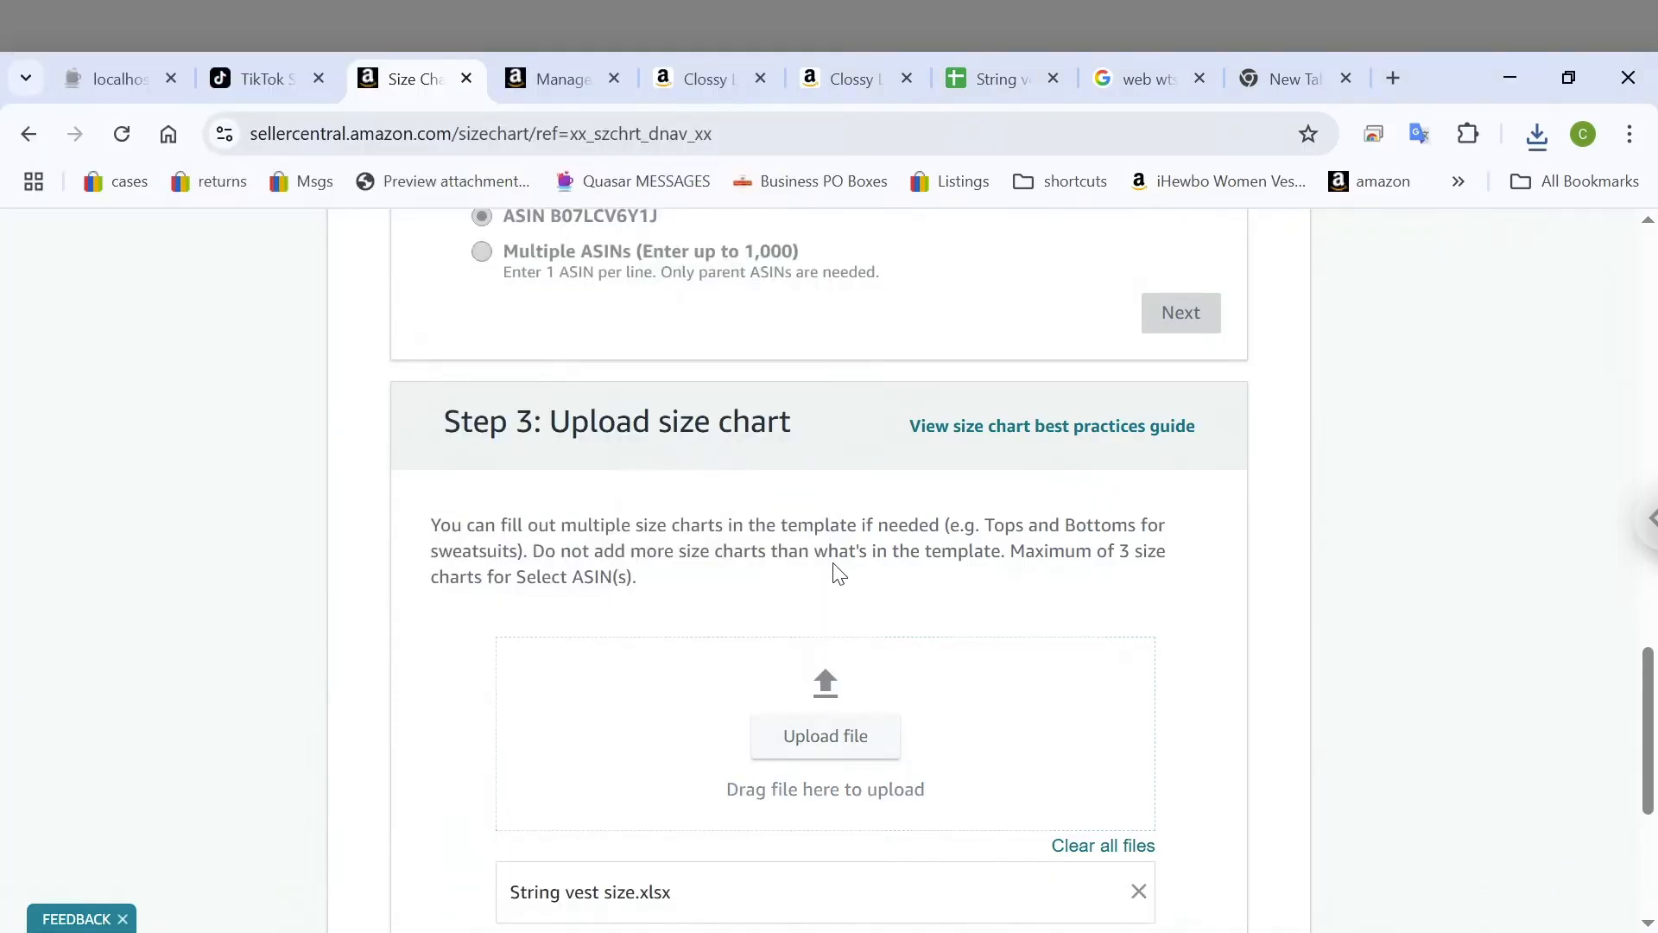
pyautogui.scroll(-3, 959, 574)
pyautogui.scroll(-1, 965, 577)
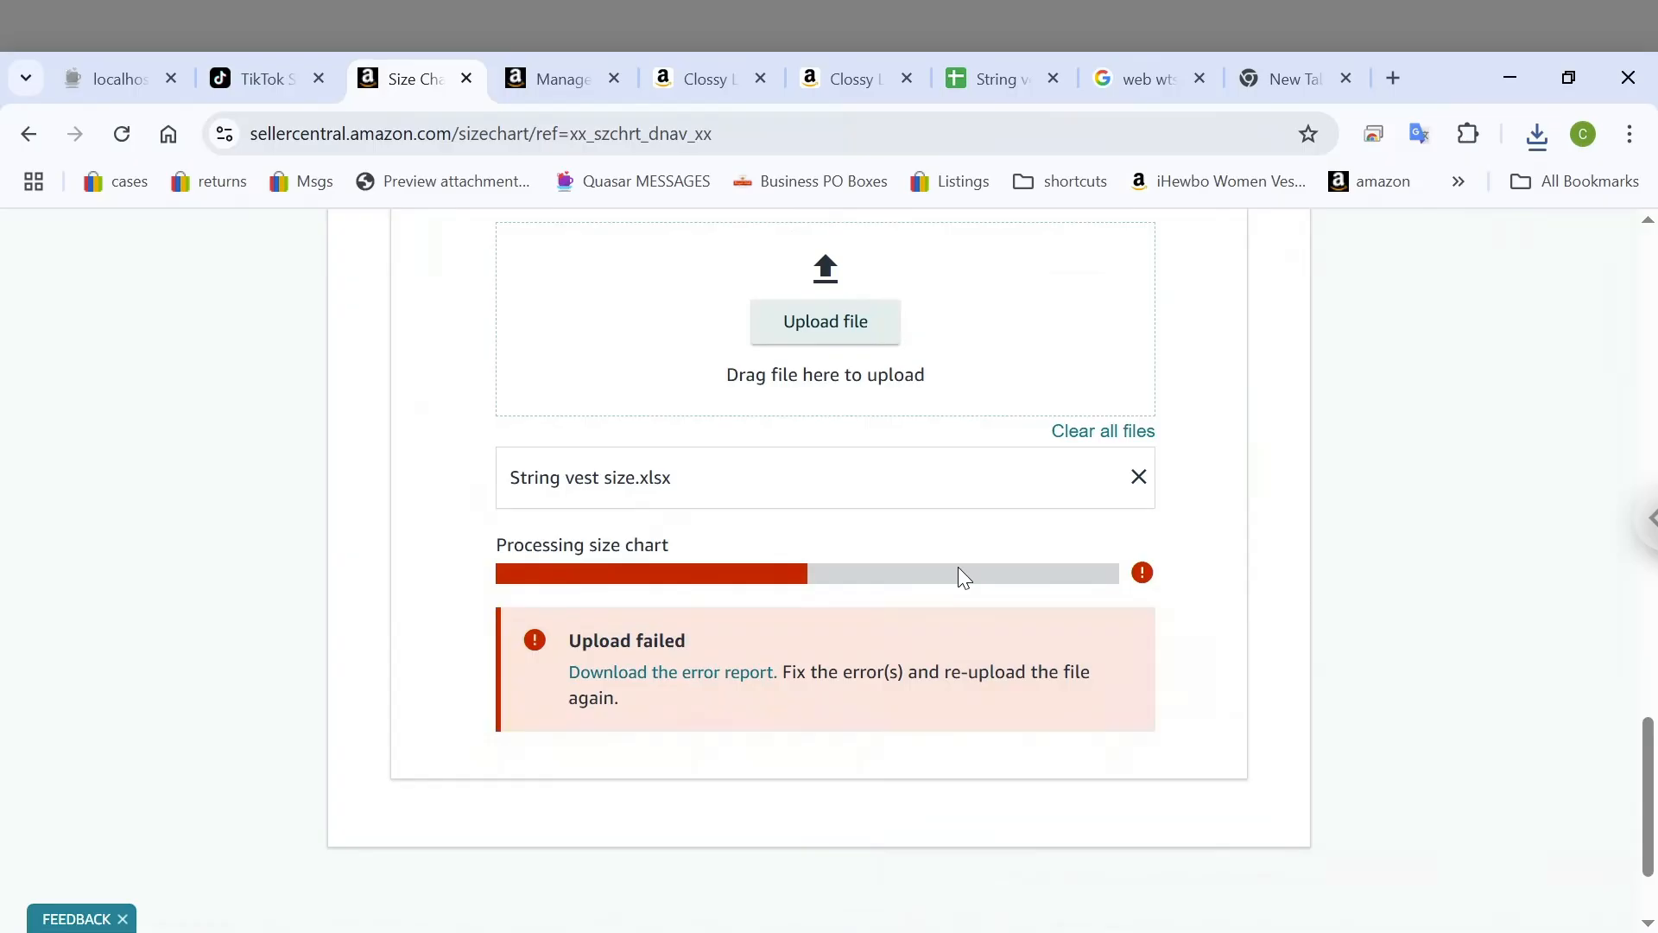
# Download the error report for the size chart upload and show the file in the Downloads folder
pyautogui.click(710, 671)
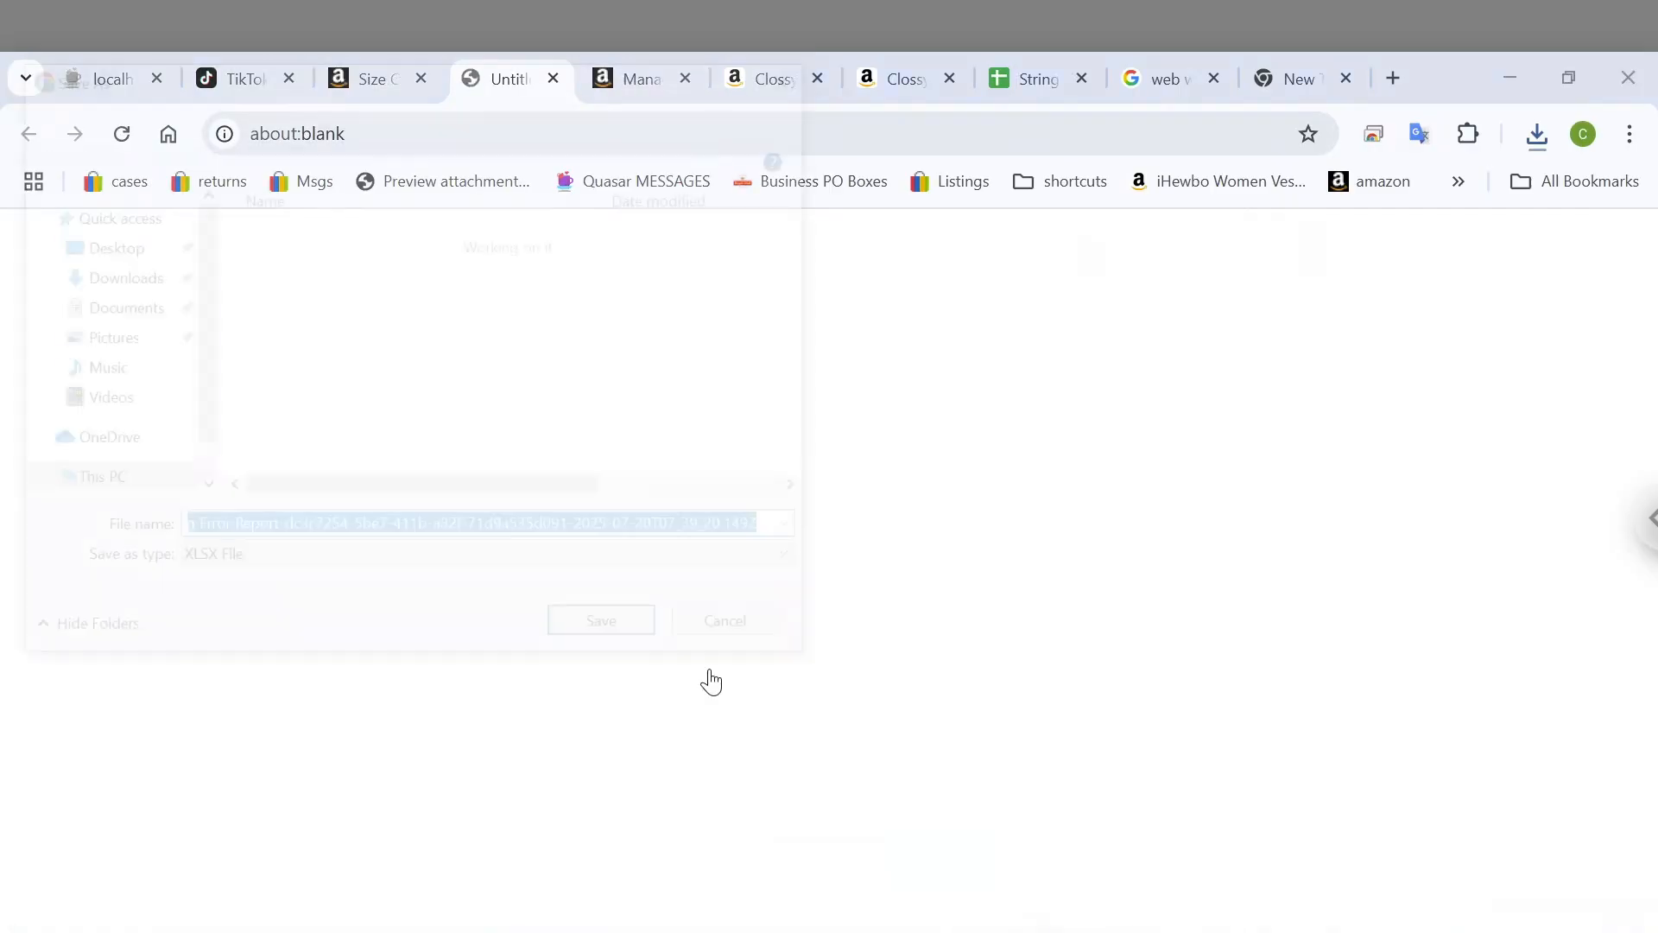
pyautogui.press('Return')
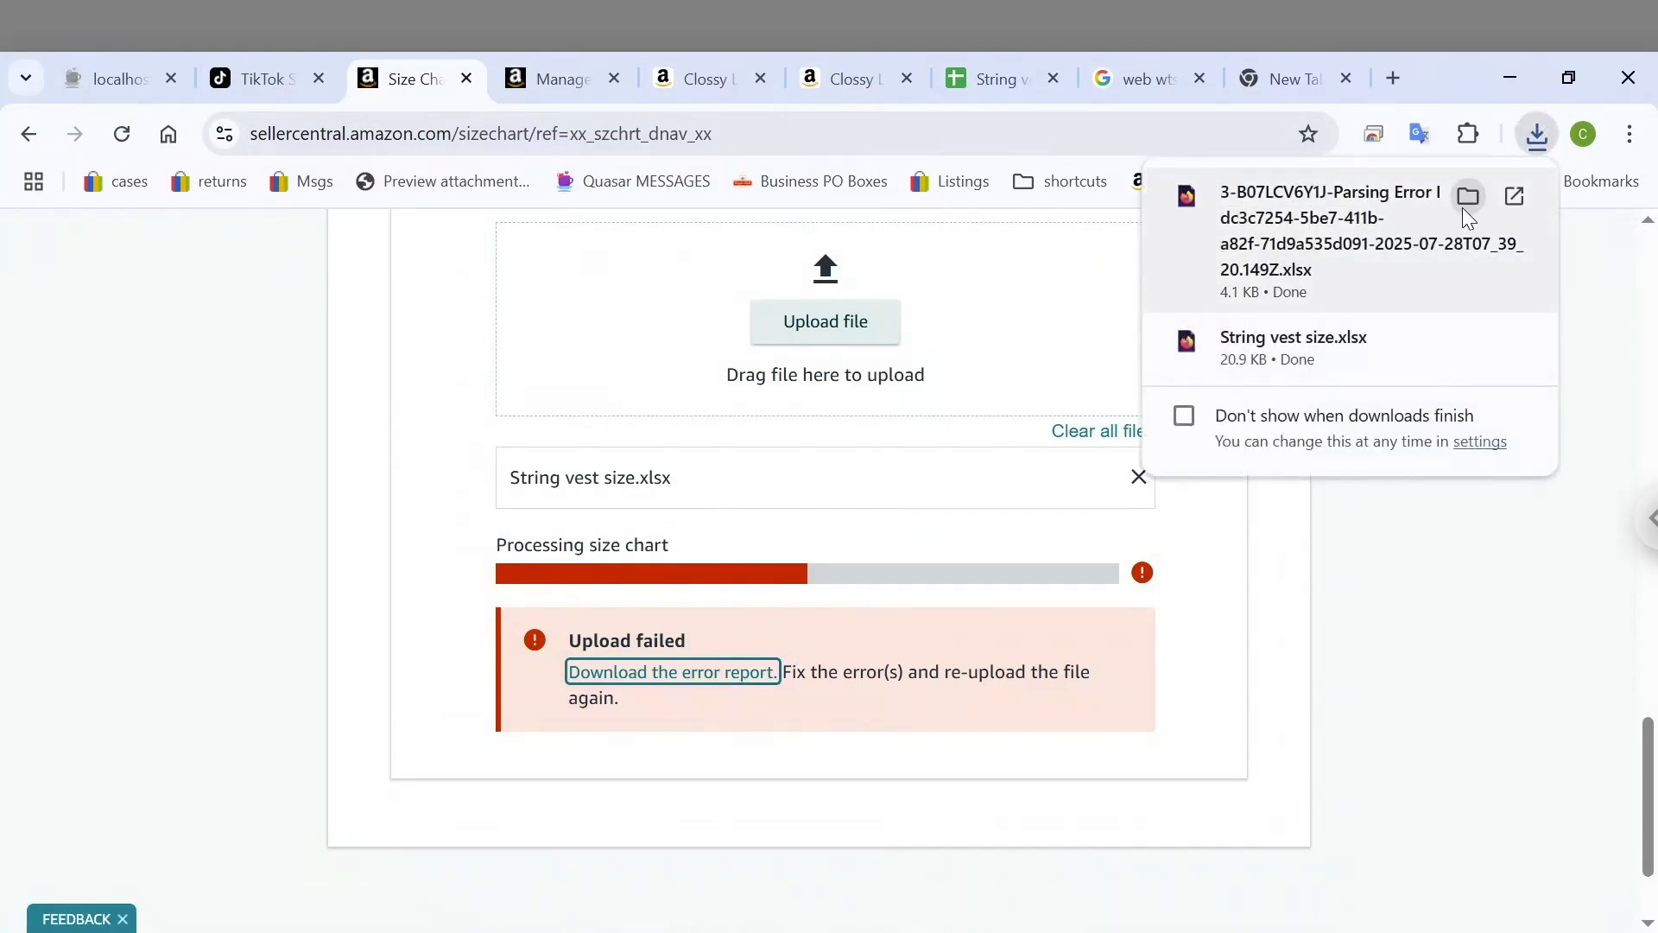
pyautogui.click(1466, 196)
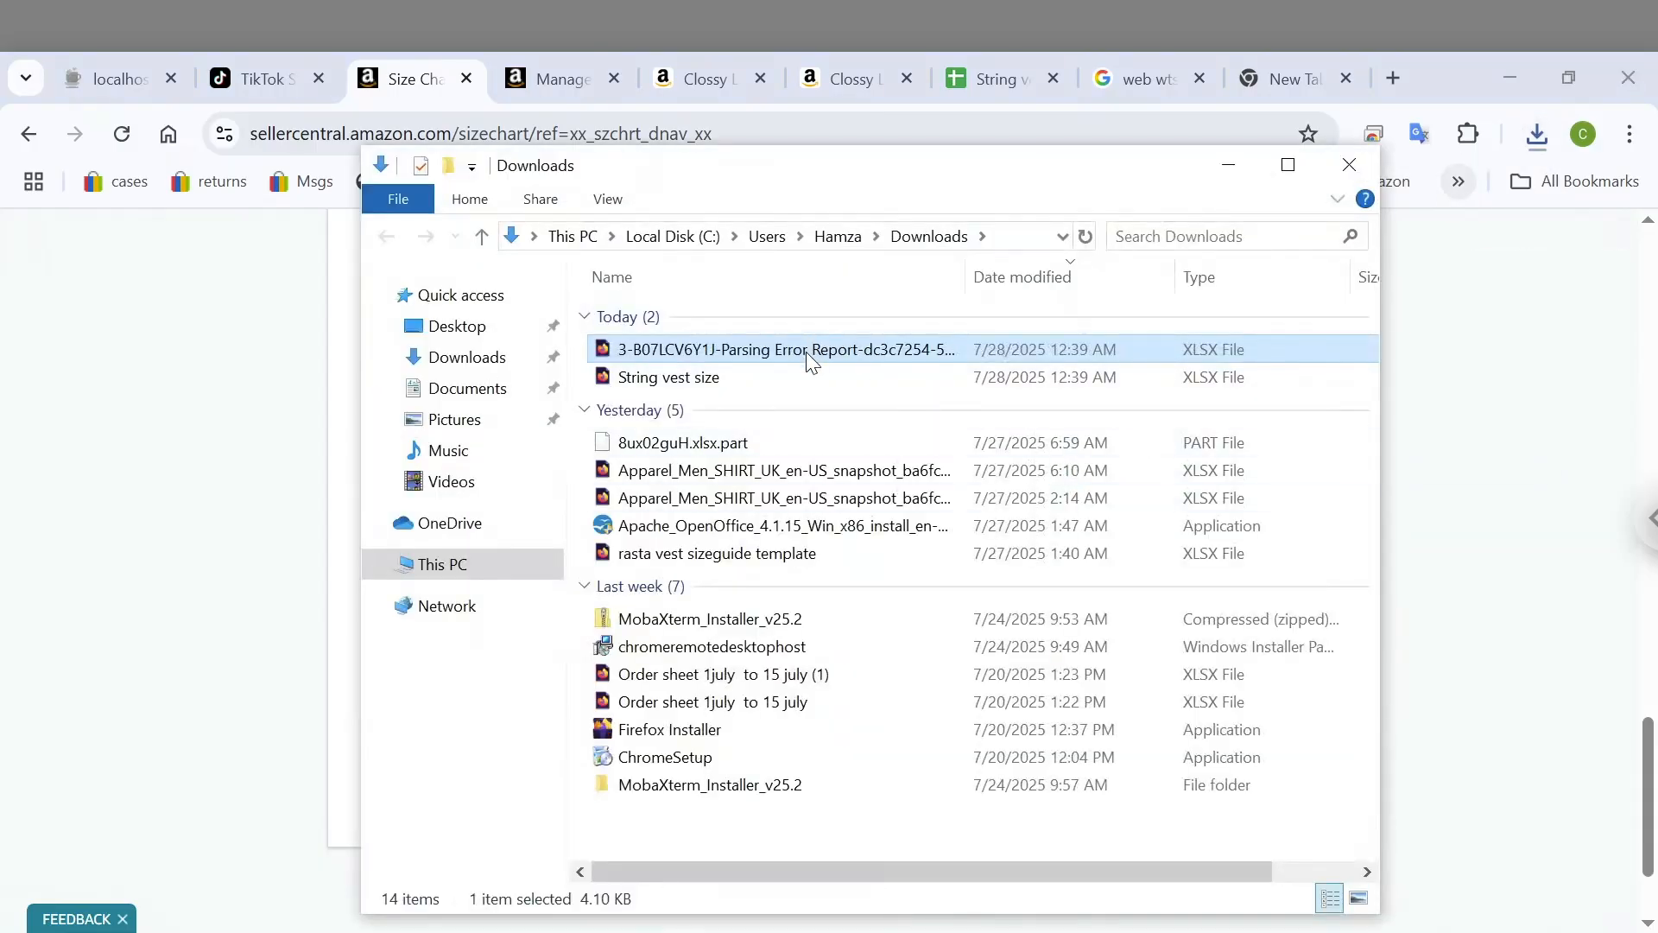
pyautogui.rightClick(807, 352)
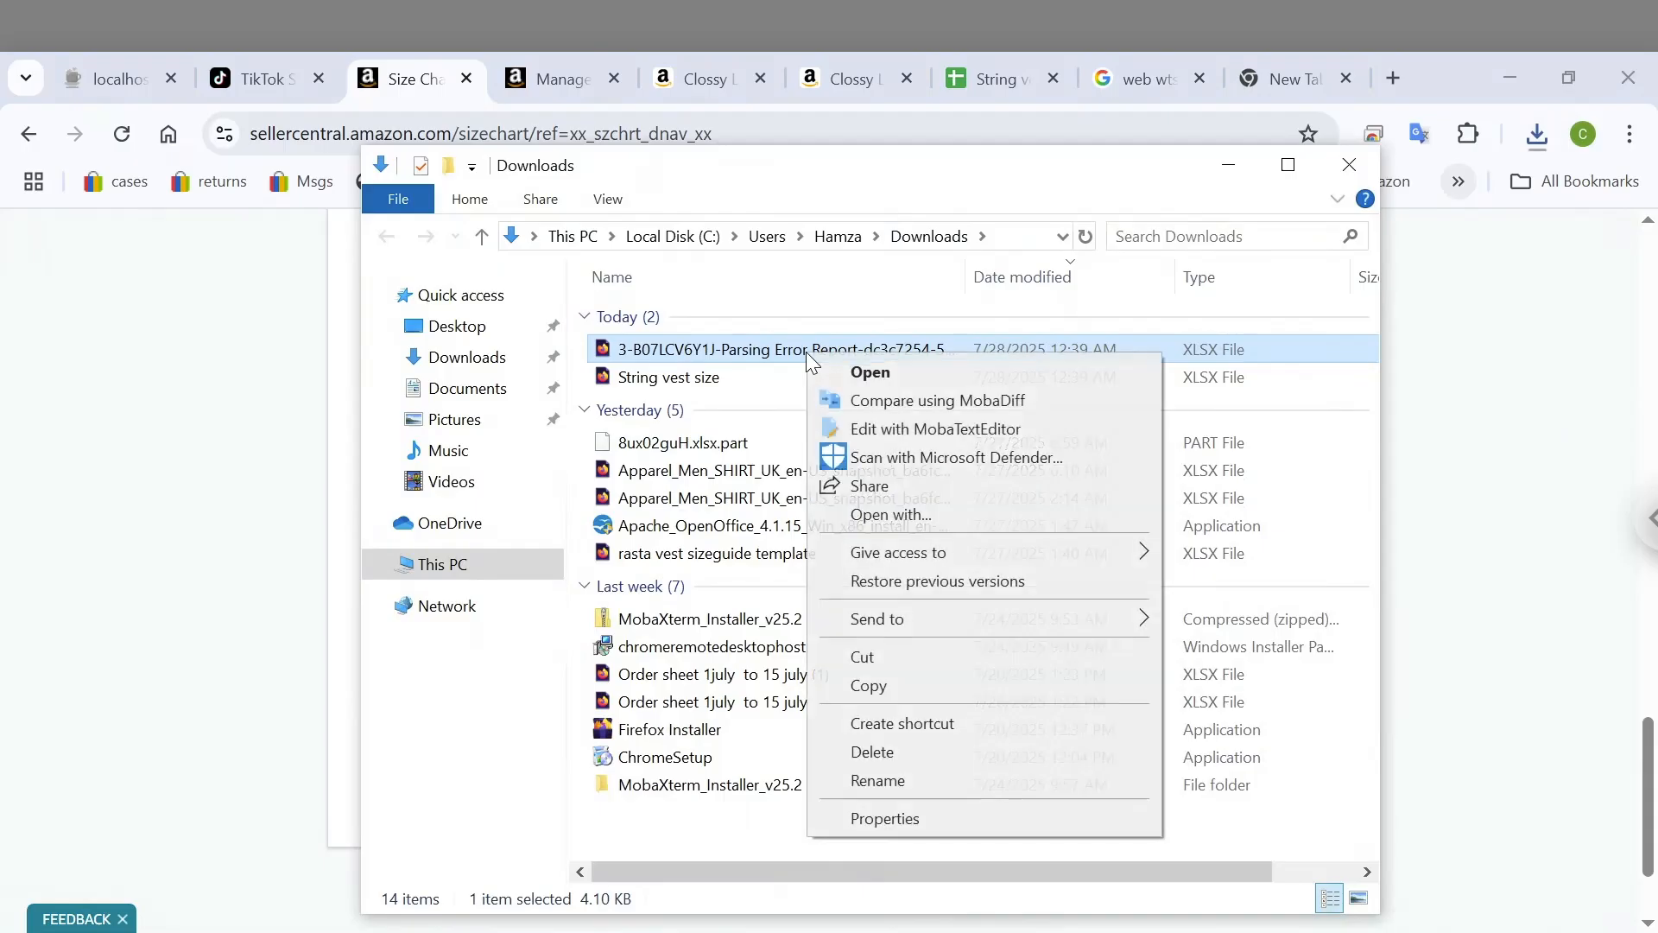
pyautogui.click(1039, 524)
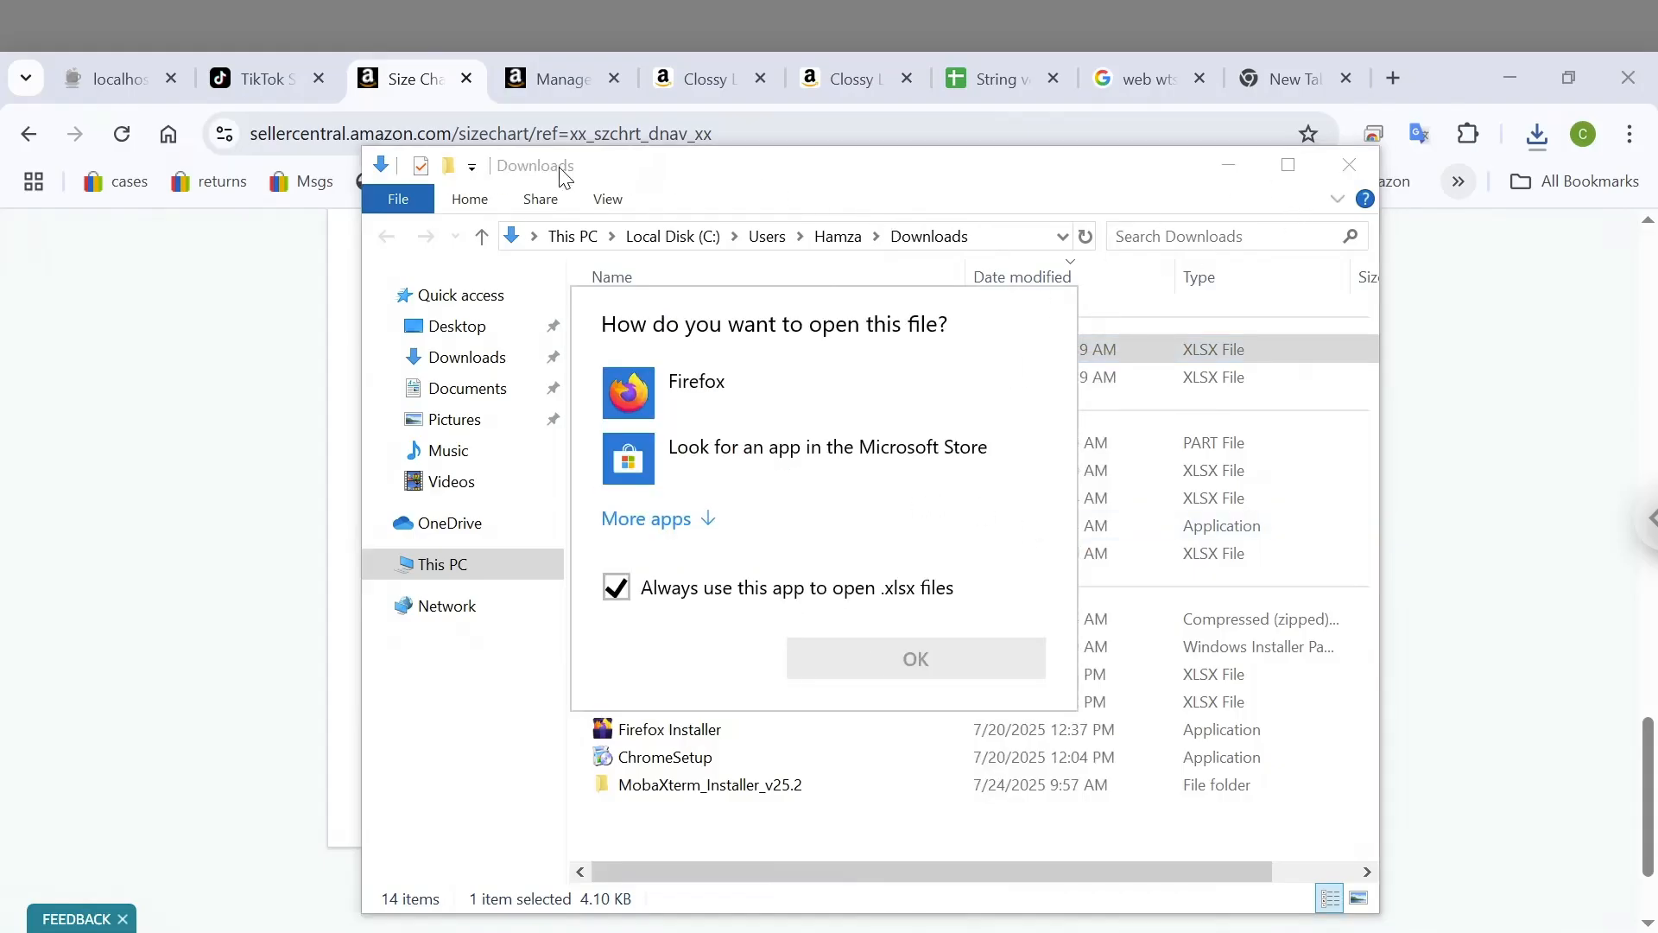
pyautogui.click(762, 179)
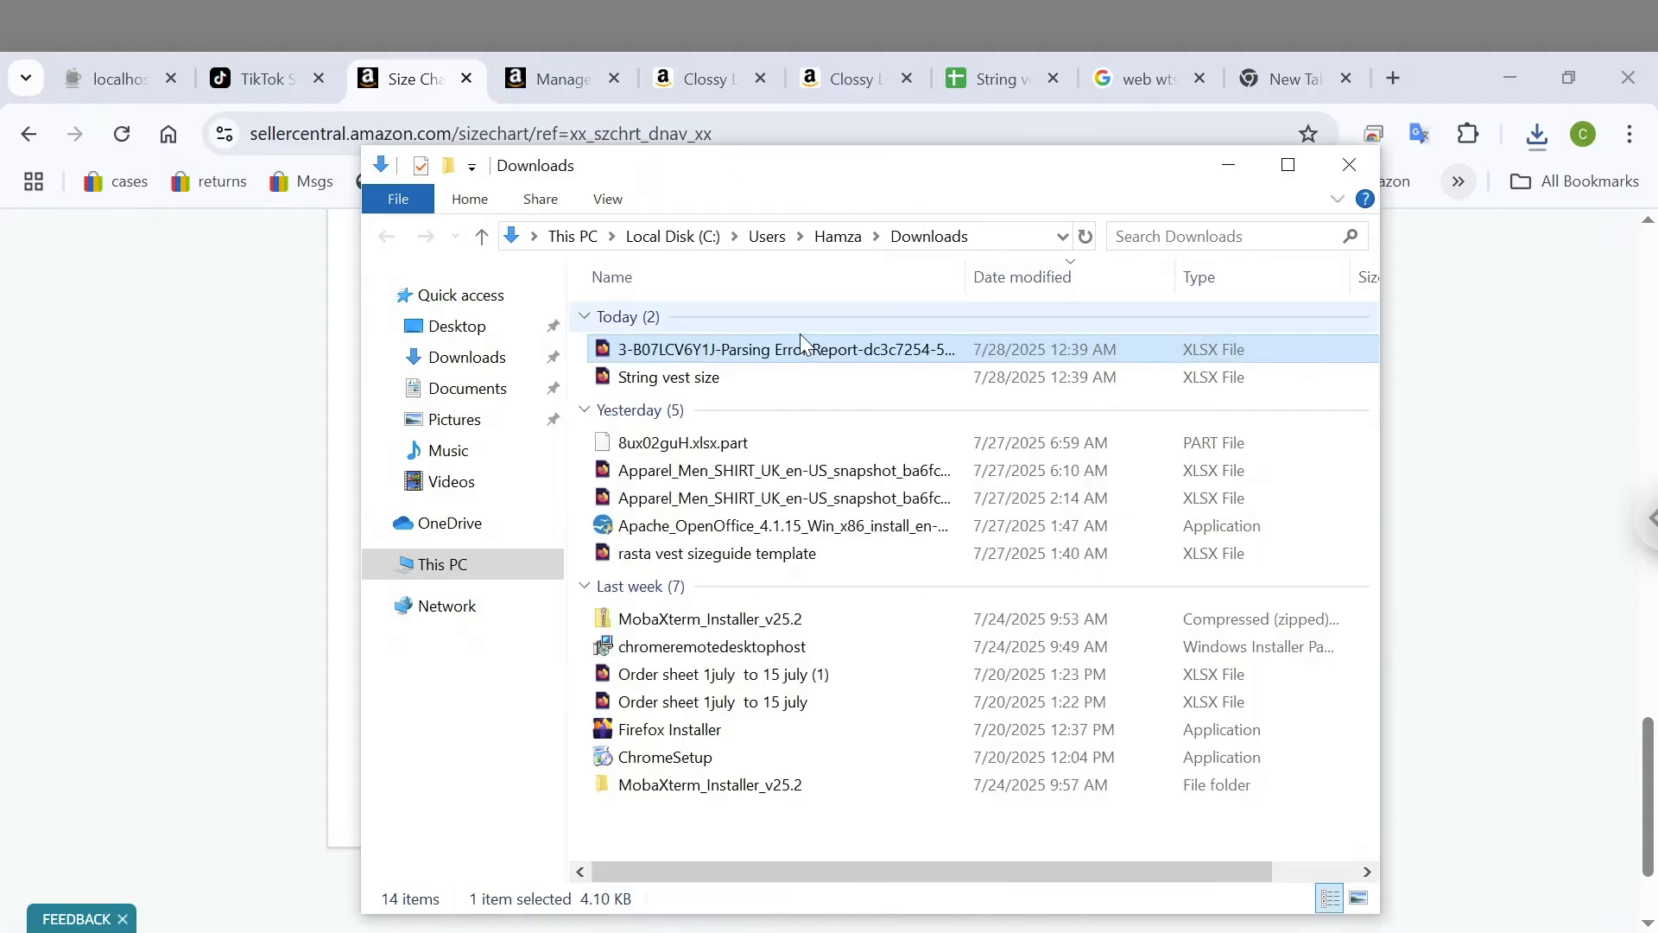
# Copy the Parsing Error Report file from the Downloads folder and switch back to the String vest spreadsheet
pyautogui.rightClick(801, 360)
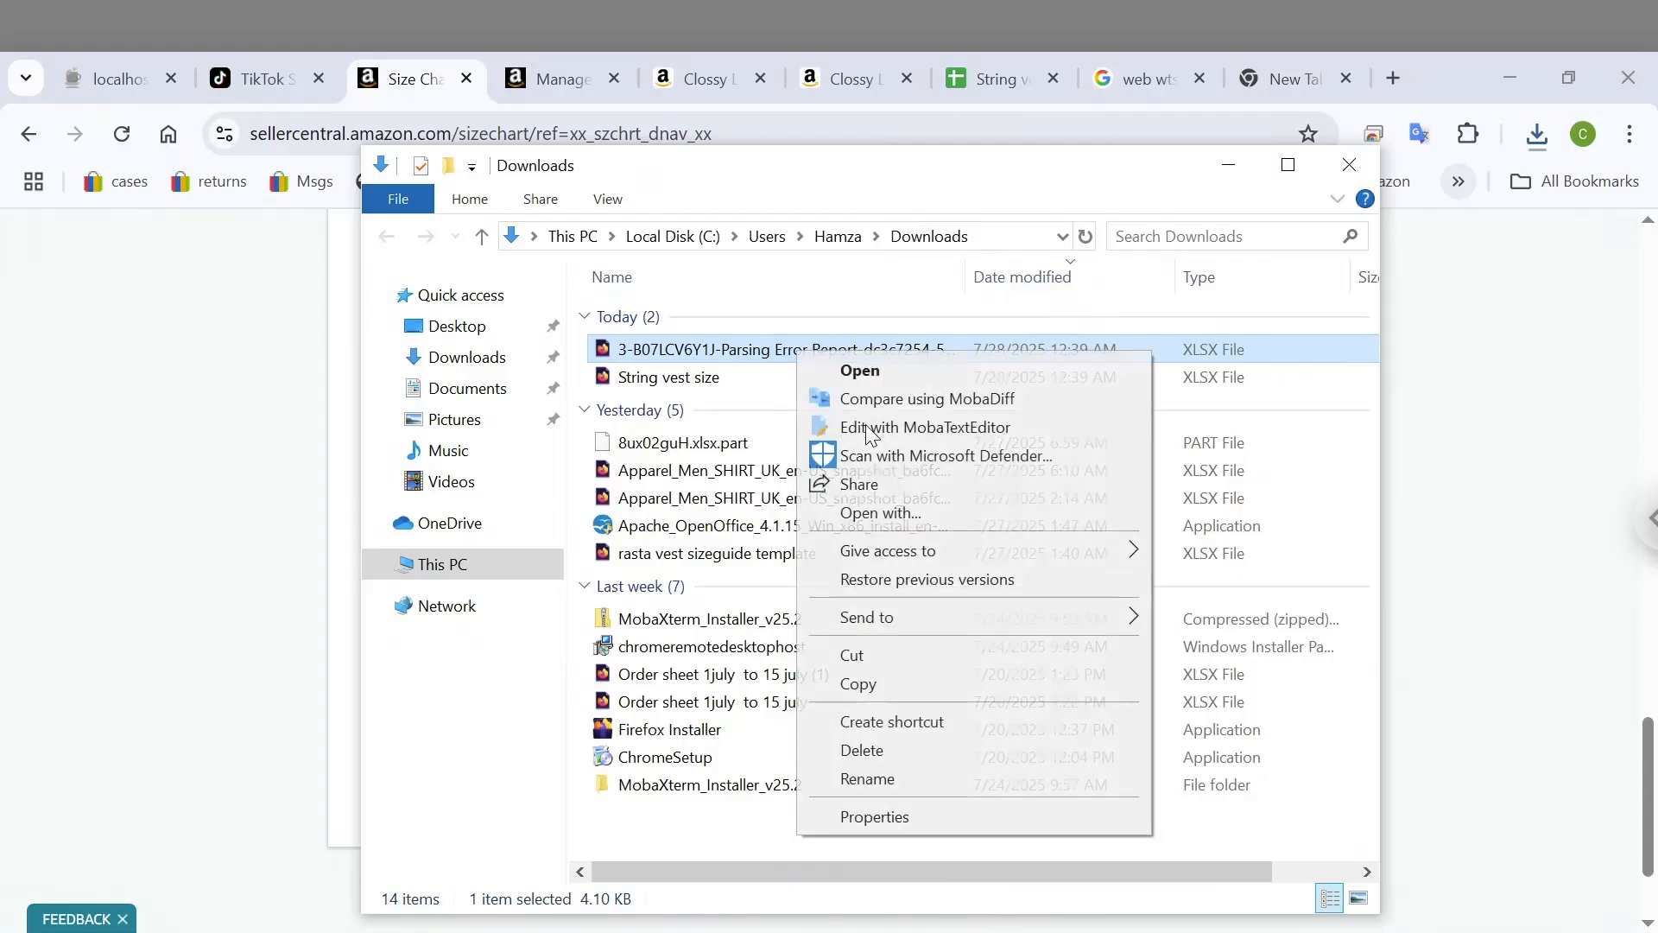
pyautogui.click(868, 688)
pyautogui.click(968, 76)
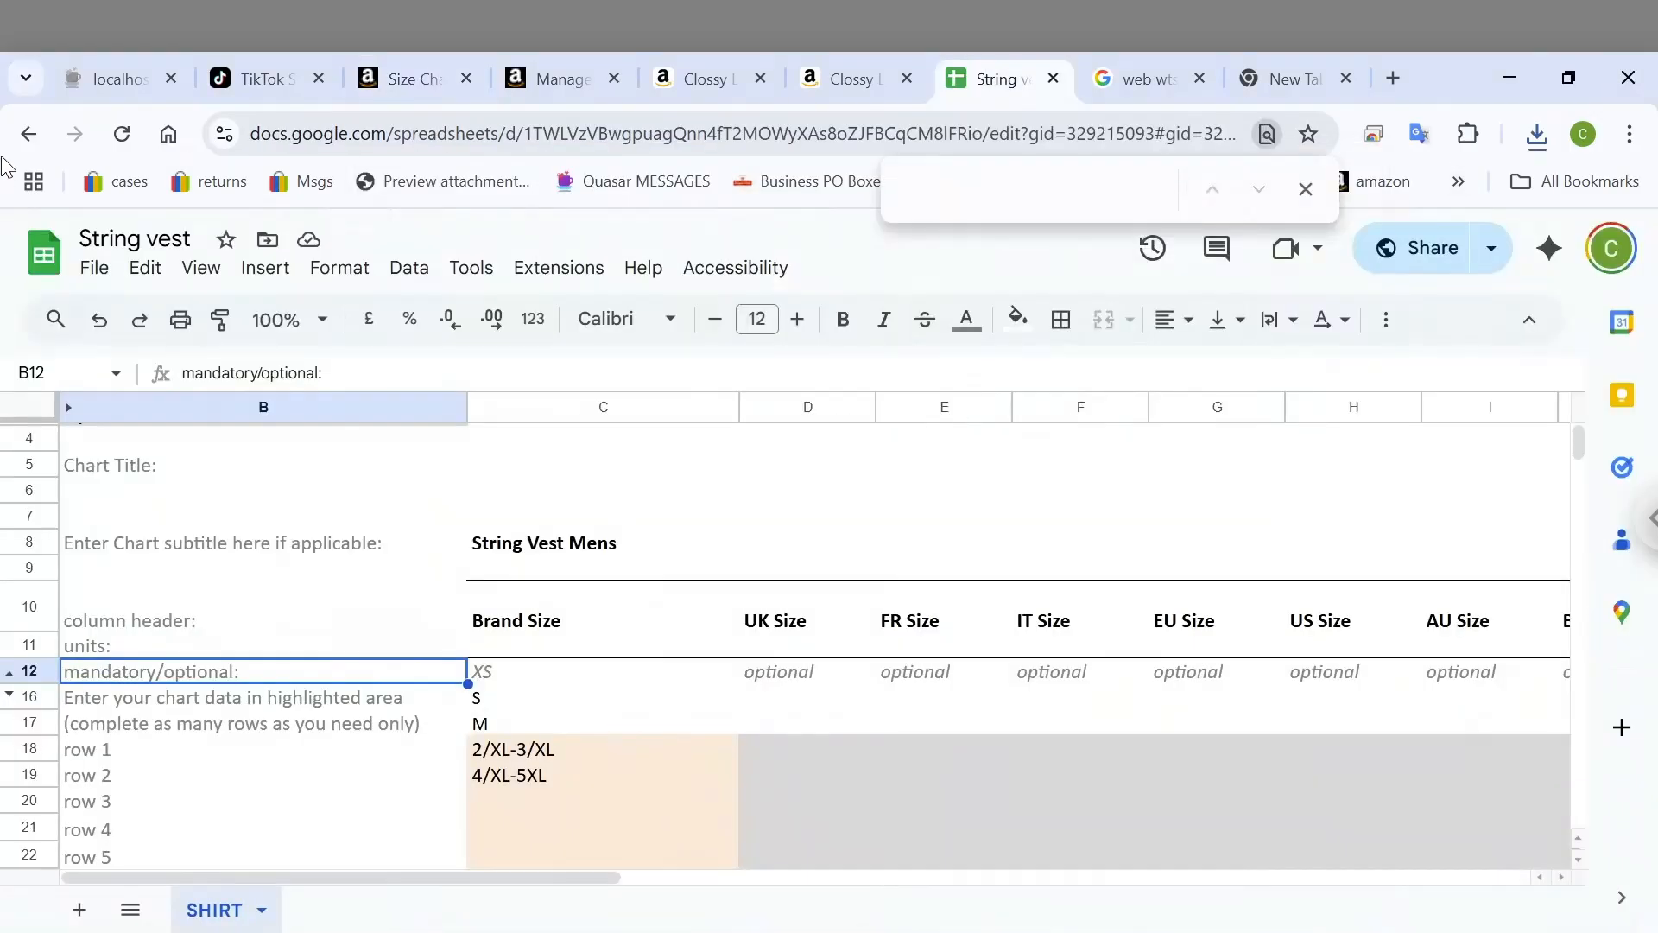
# Import the copied Parsing Error Report file into Google Sheets as a new spreadsheet and open it
pyautogui.click(96, 270)
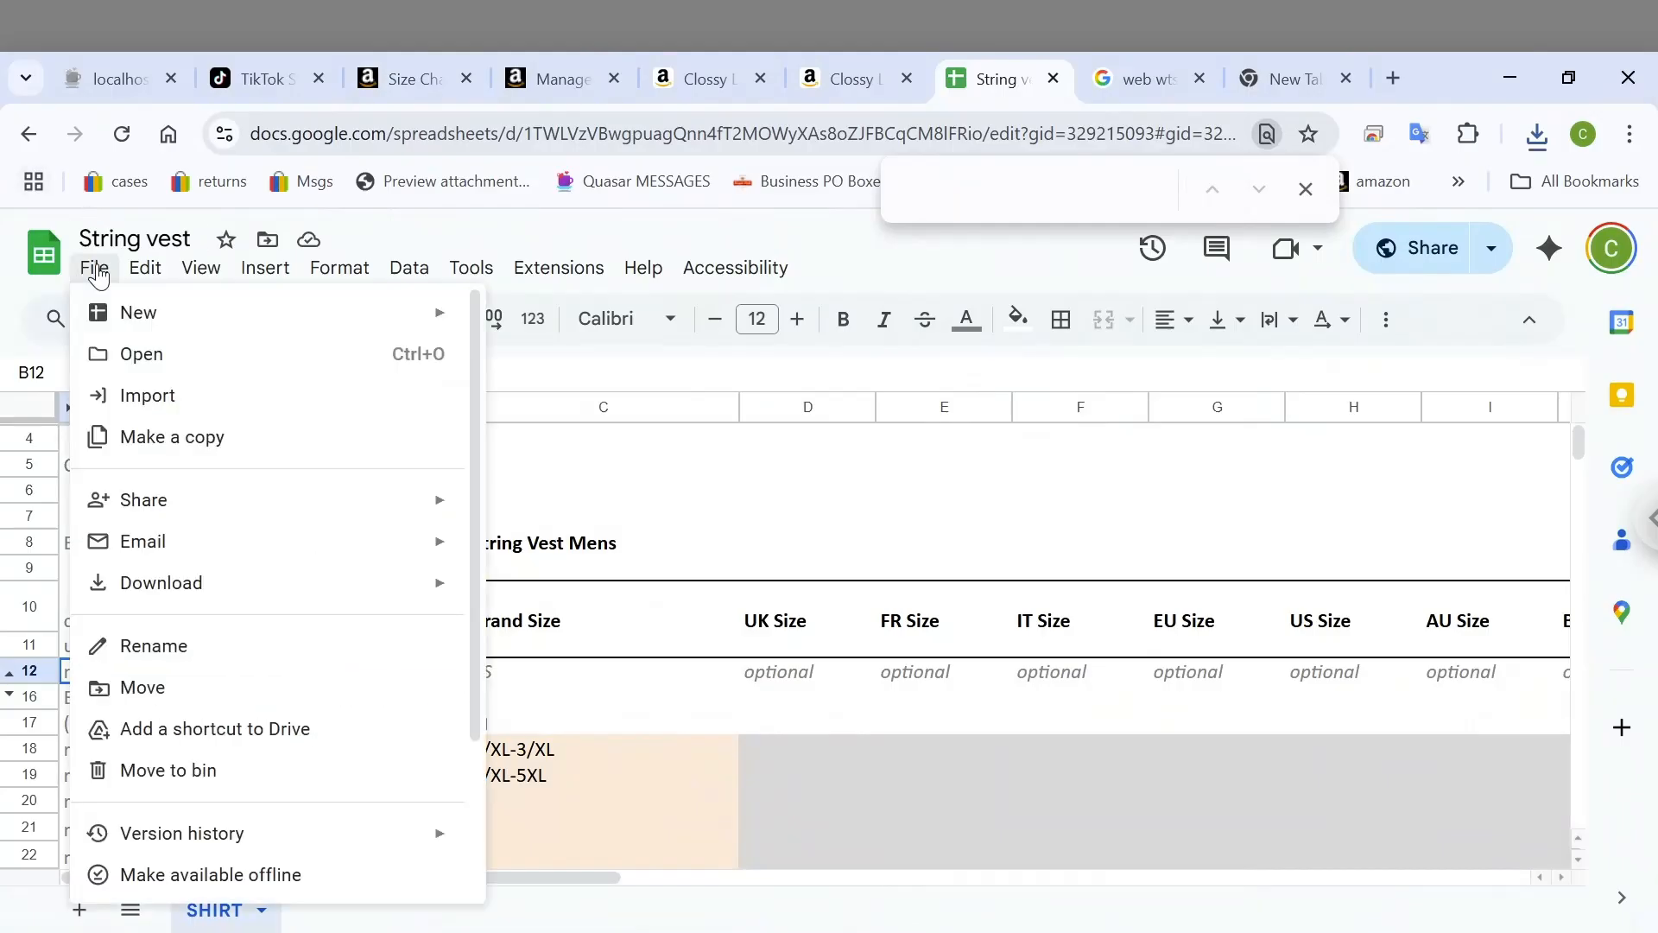
pyautogui.click(158, 395)
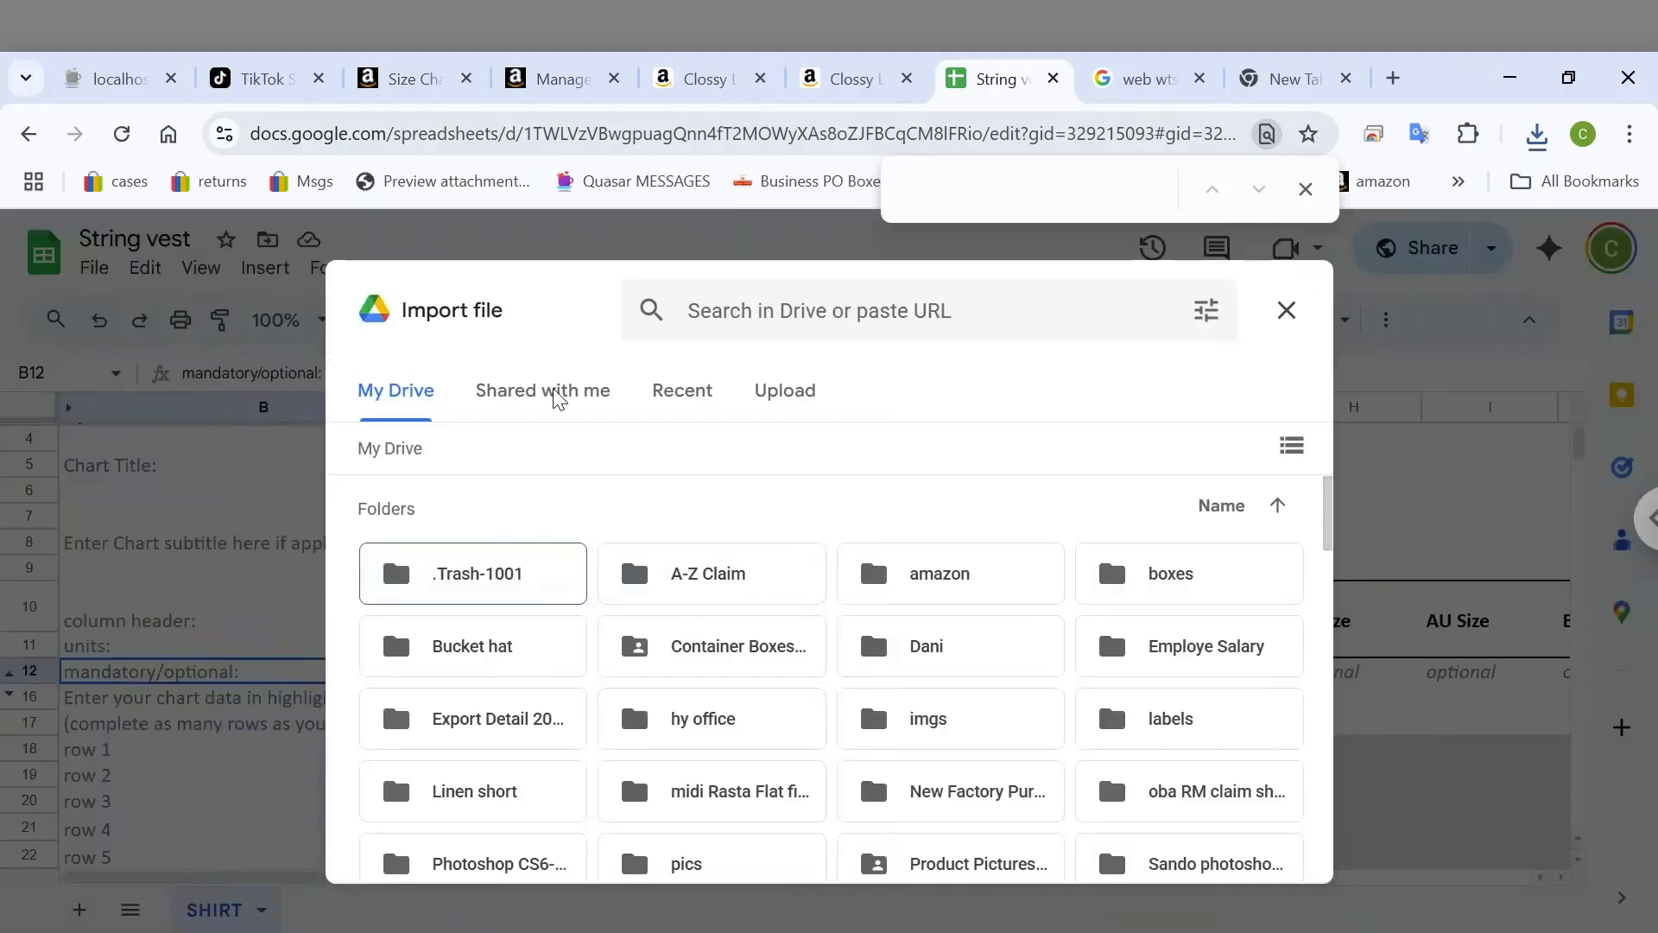
pyautogui.click(771, 396)
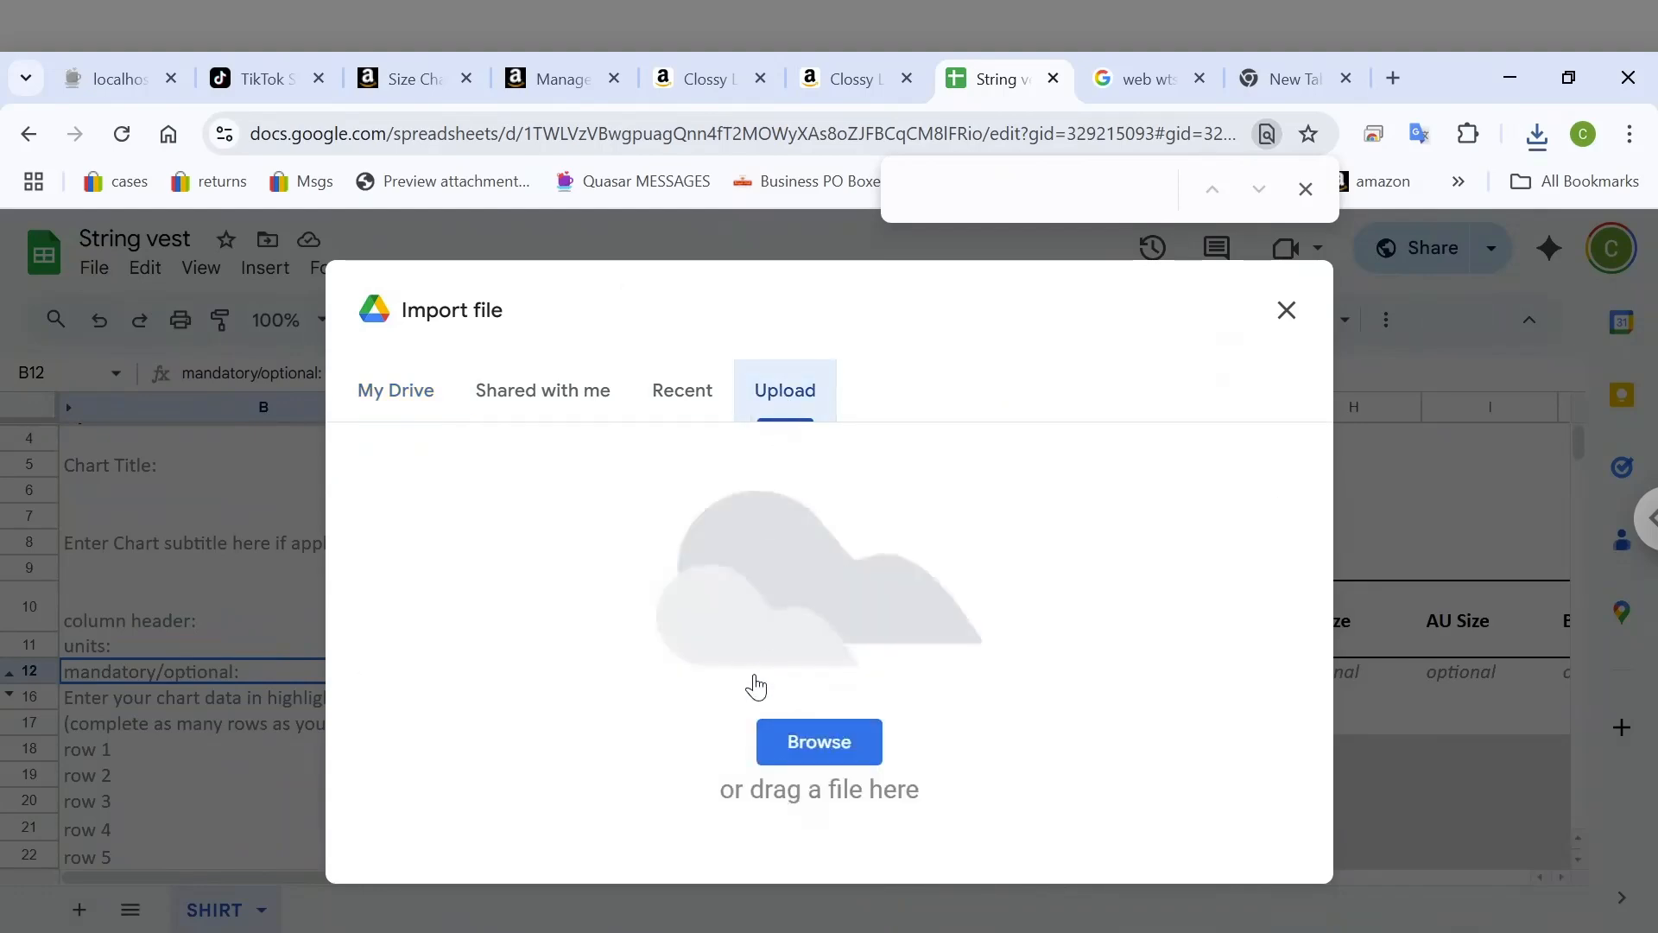
pyautogui.click(831, 749)
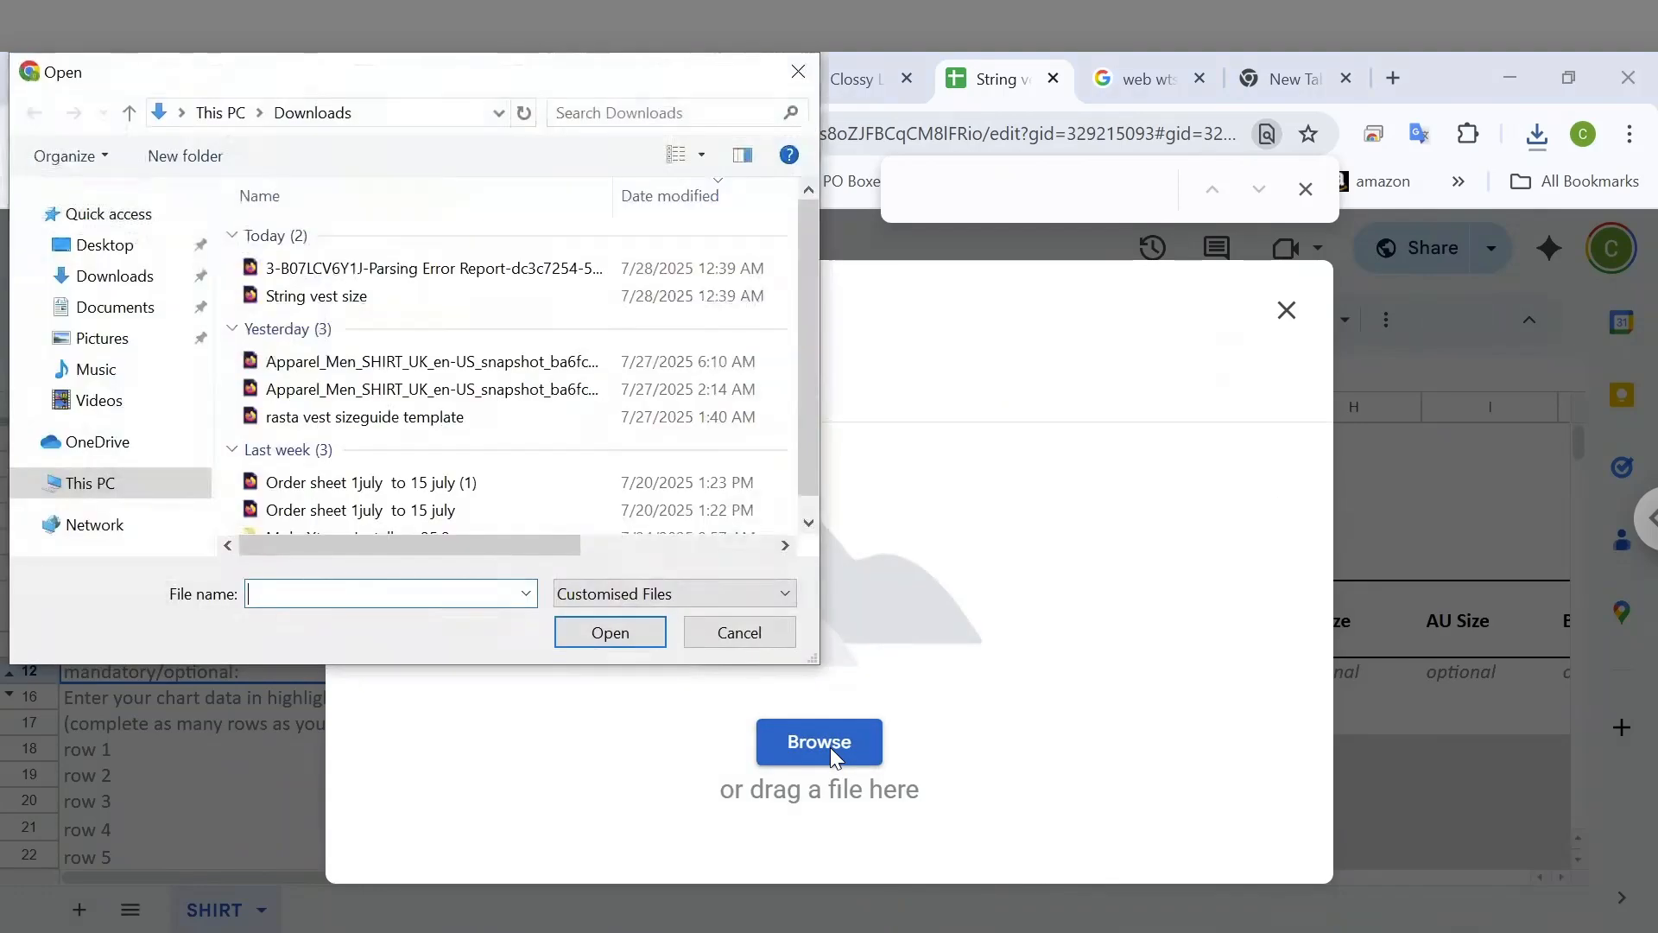
pyautogui.hotkey('ctrl', 'v')
pyautogui.press('Return')
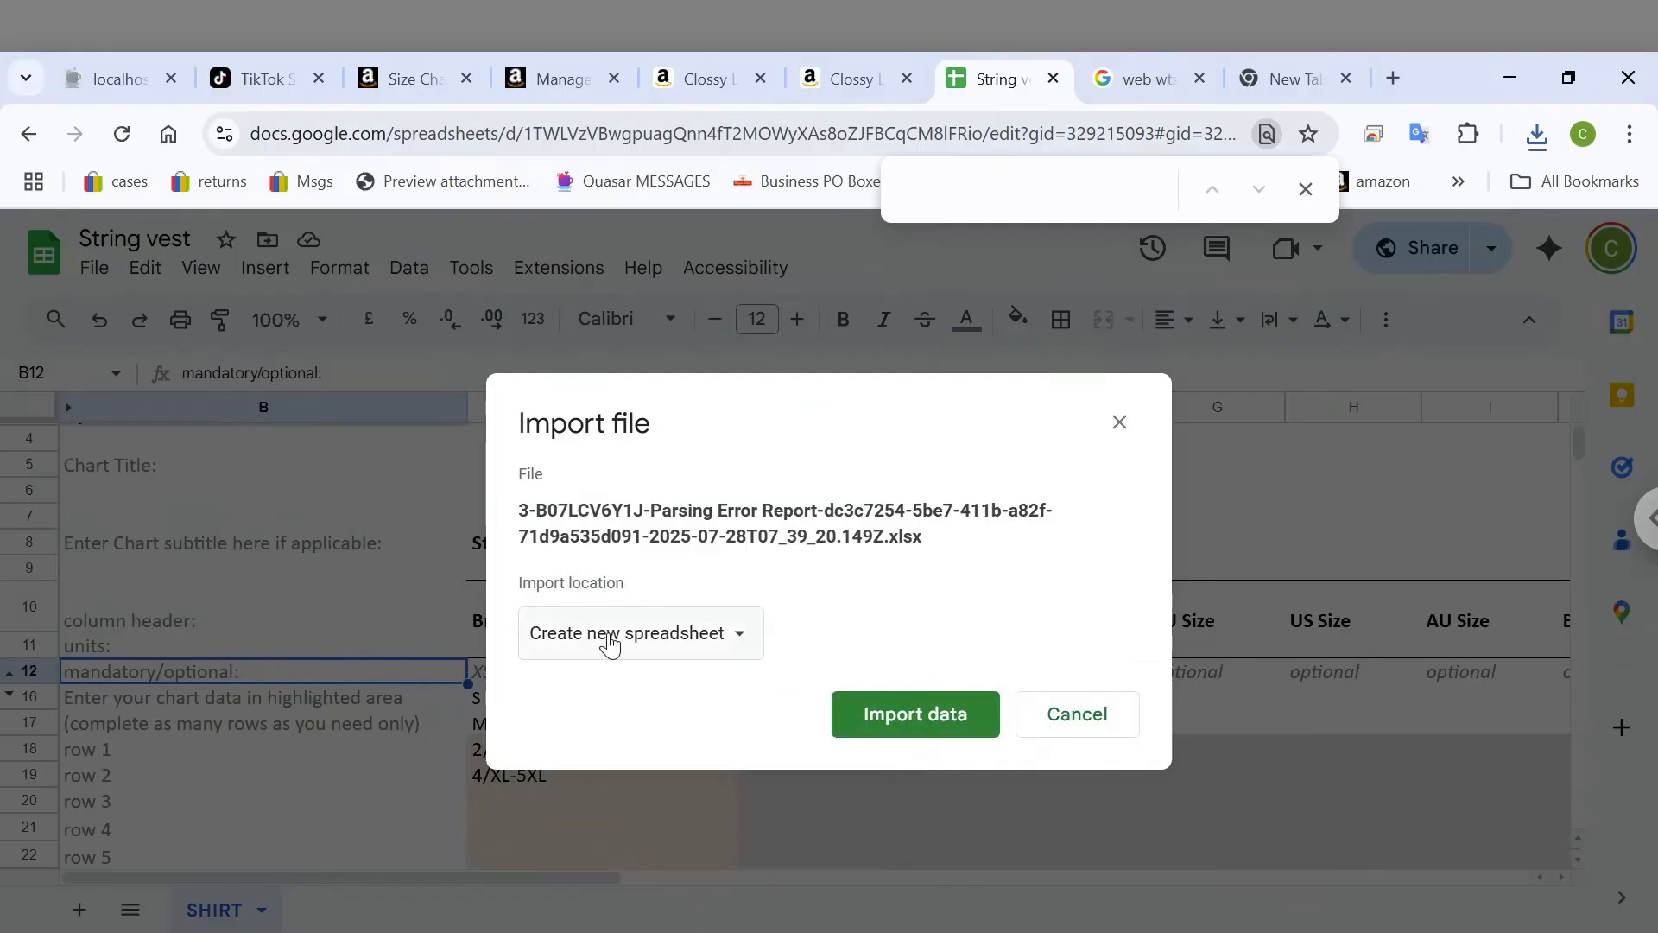
pyautogui.click(935, 724)
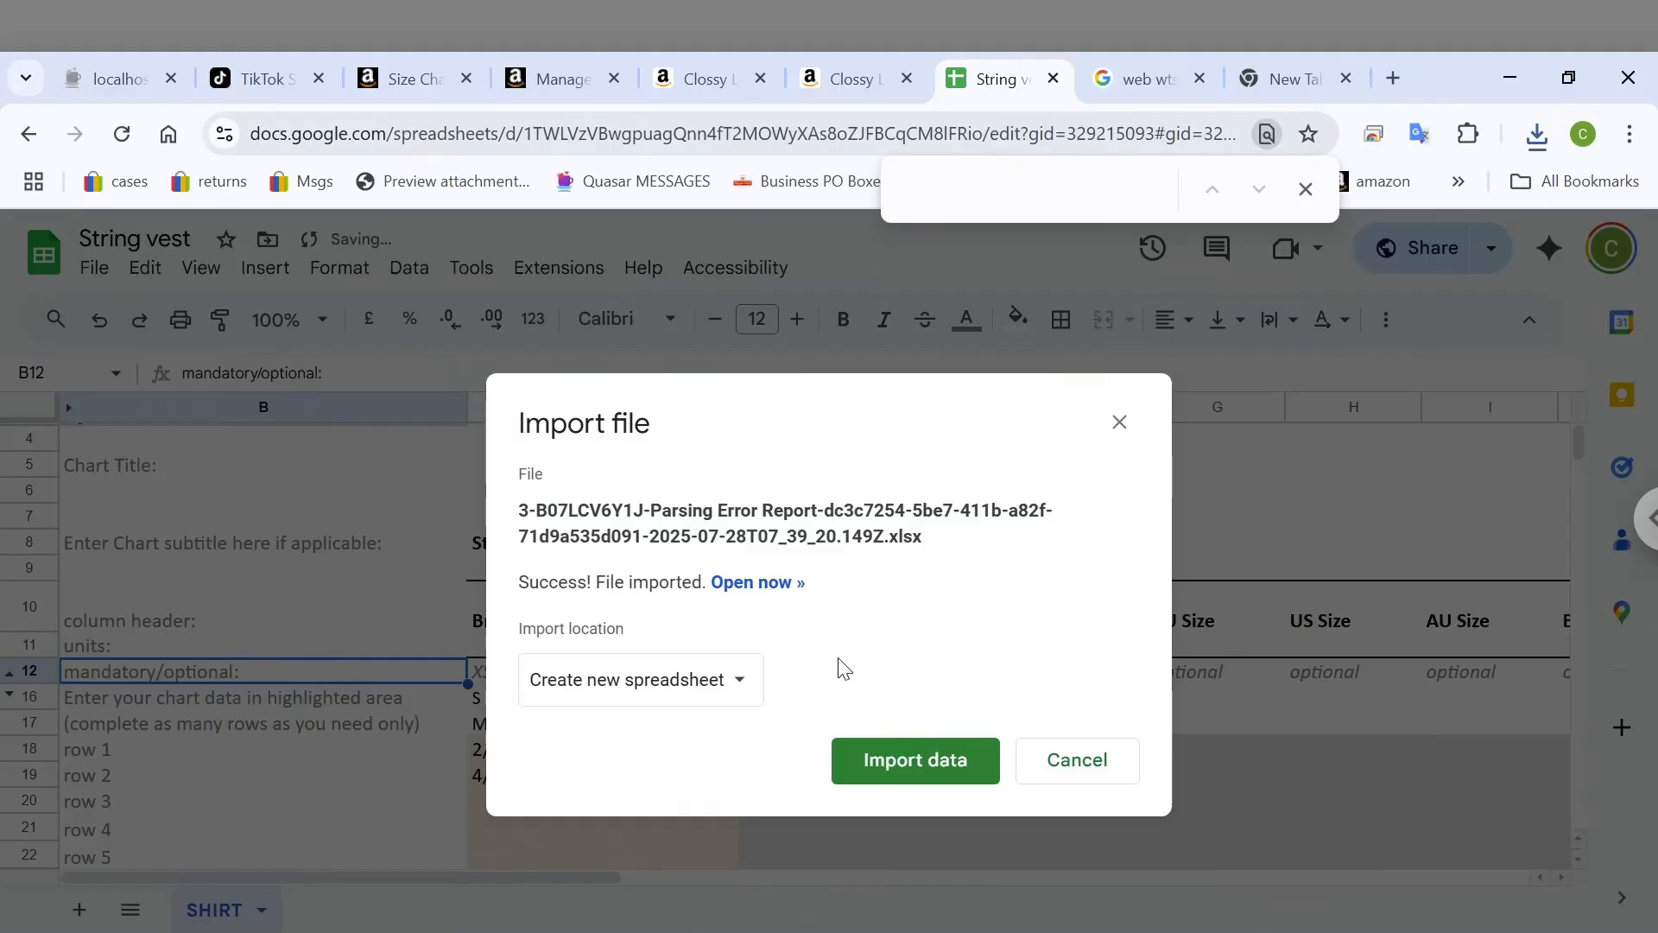
pyautogui.click(758, 582)
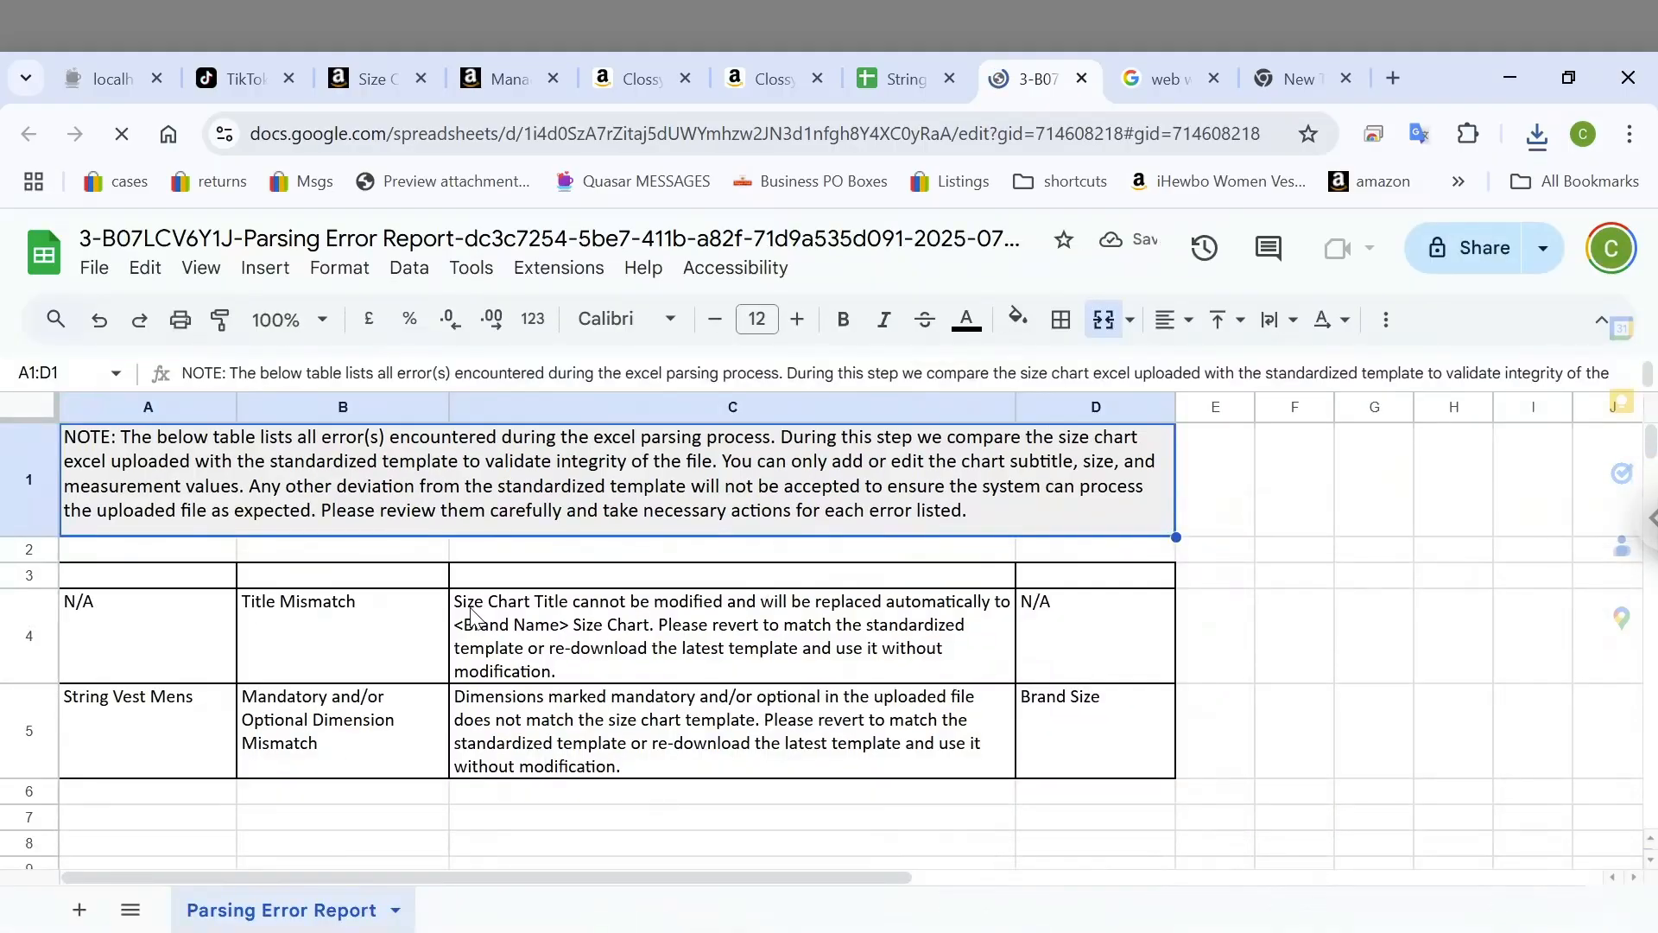
# Copy the text "<Brand Name> Size Chart" from the Title Mismatch description in cell C4, leaving the cell unedited
pyautogui.click(575, 634)
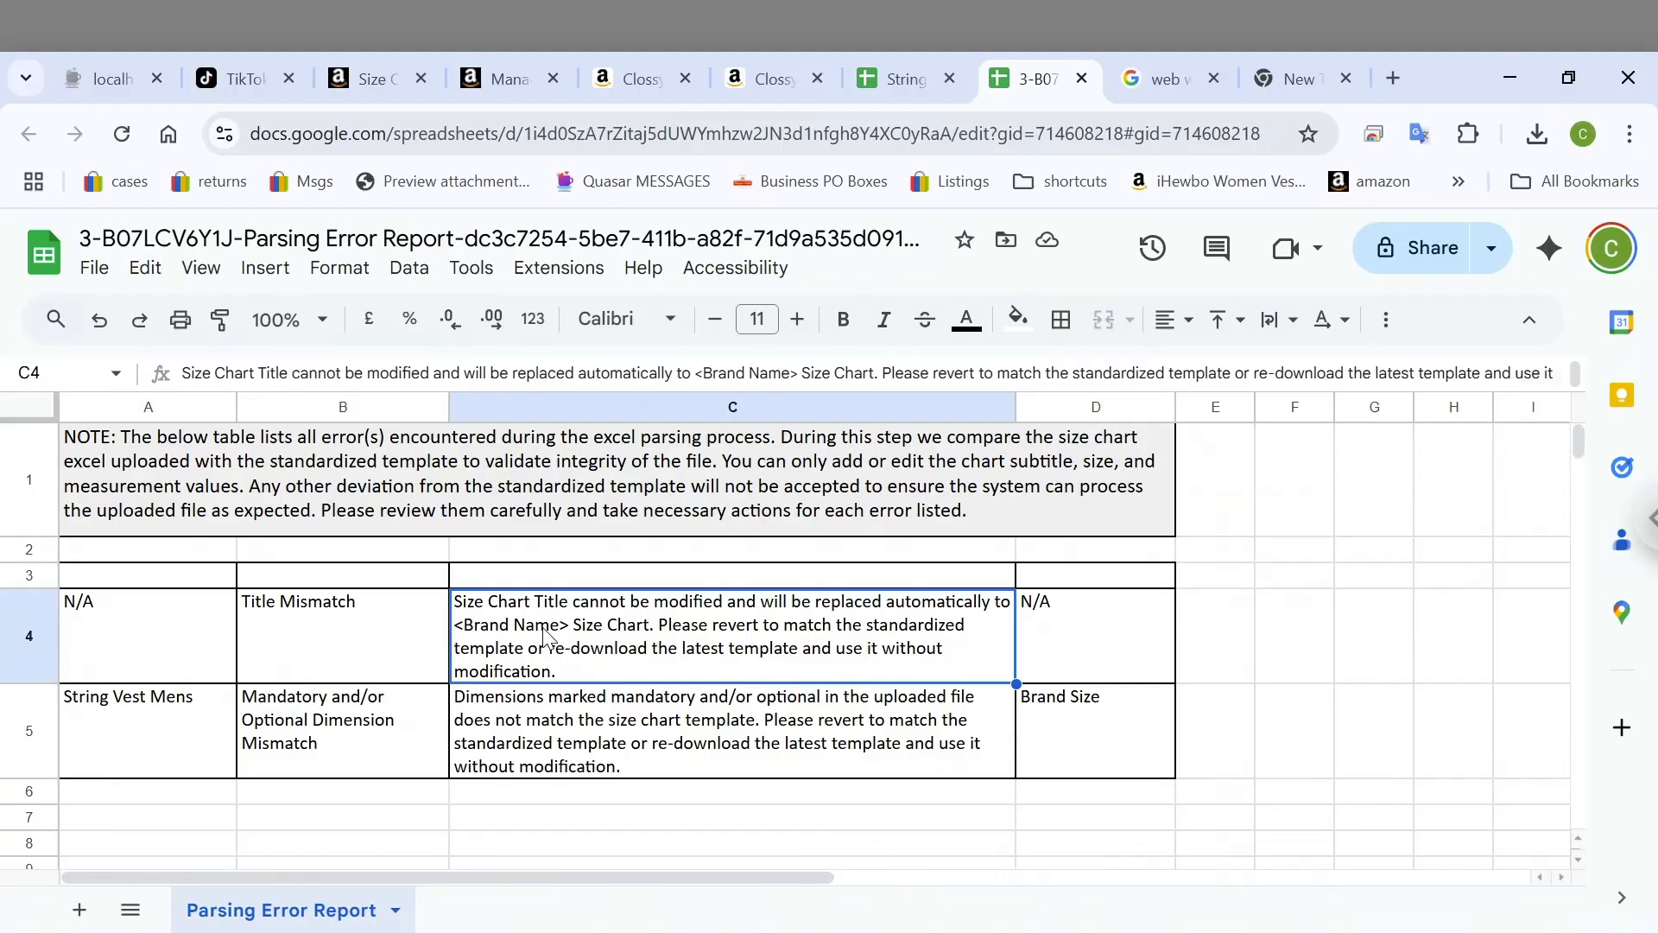
pyautogui.doubleClick(544, 638)
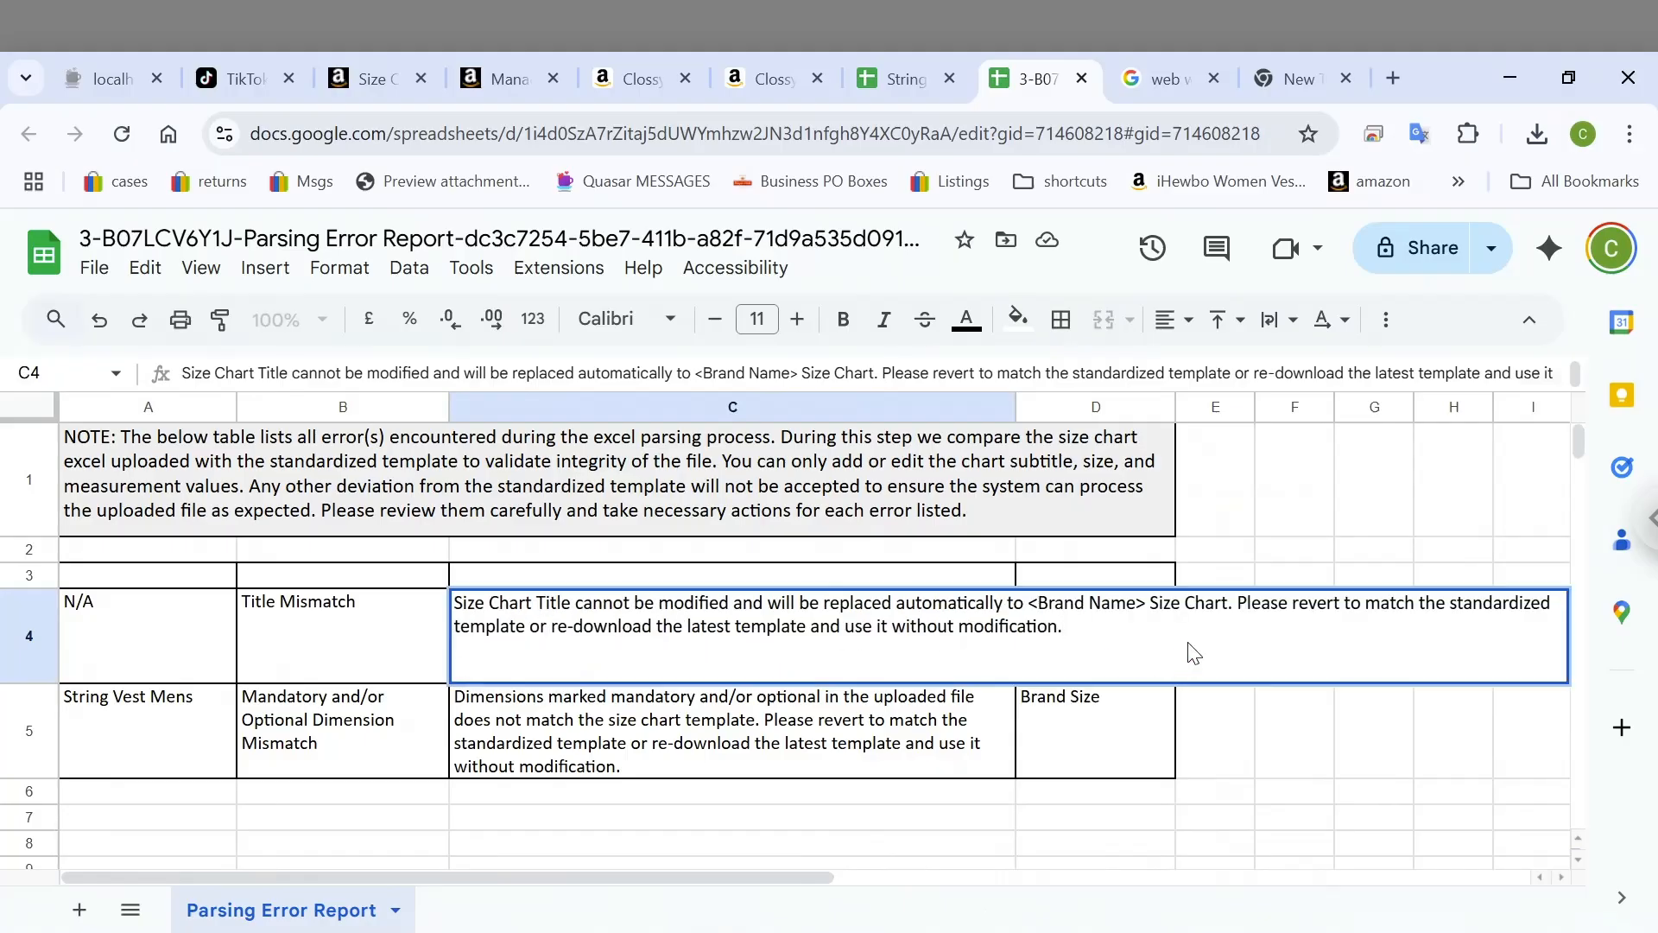
pyautogui.moveTo(1230, 614); pyautogui.dragTo(1029, 613)
pyautogui.hotkey('ctrl', 'c')
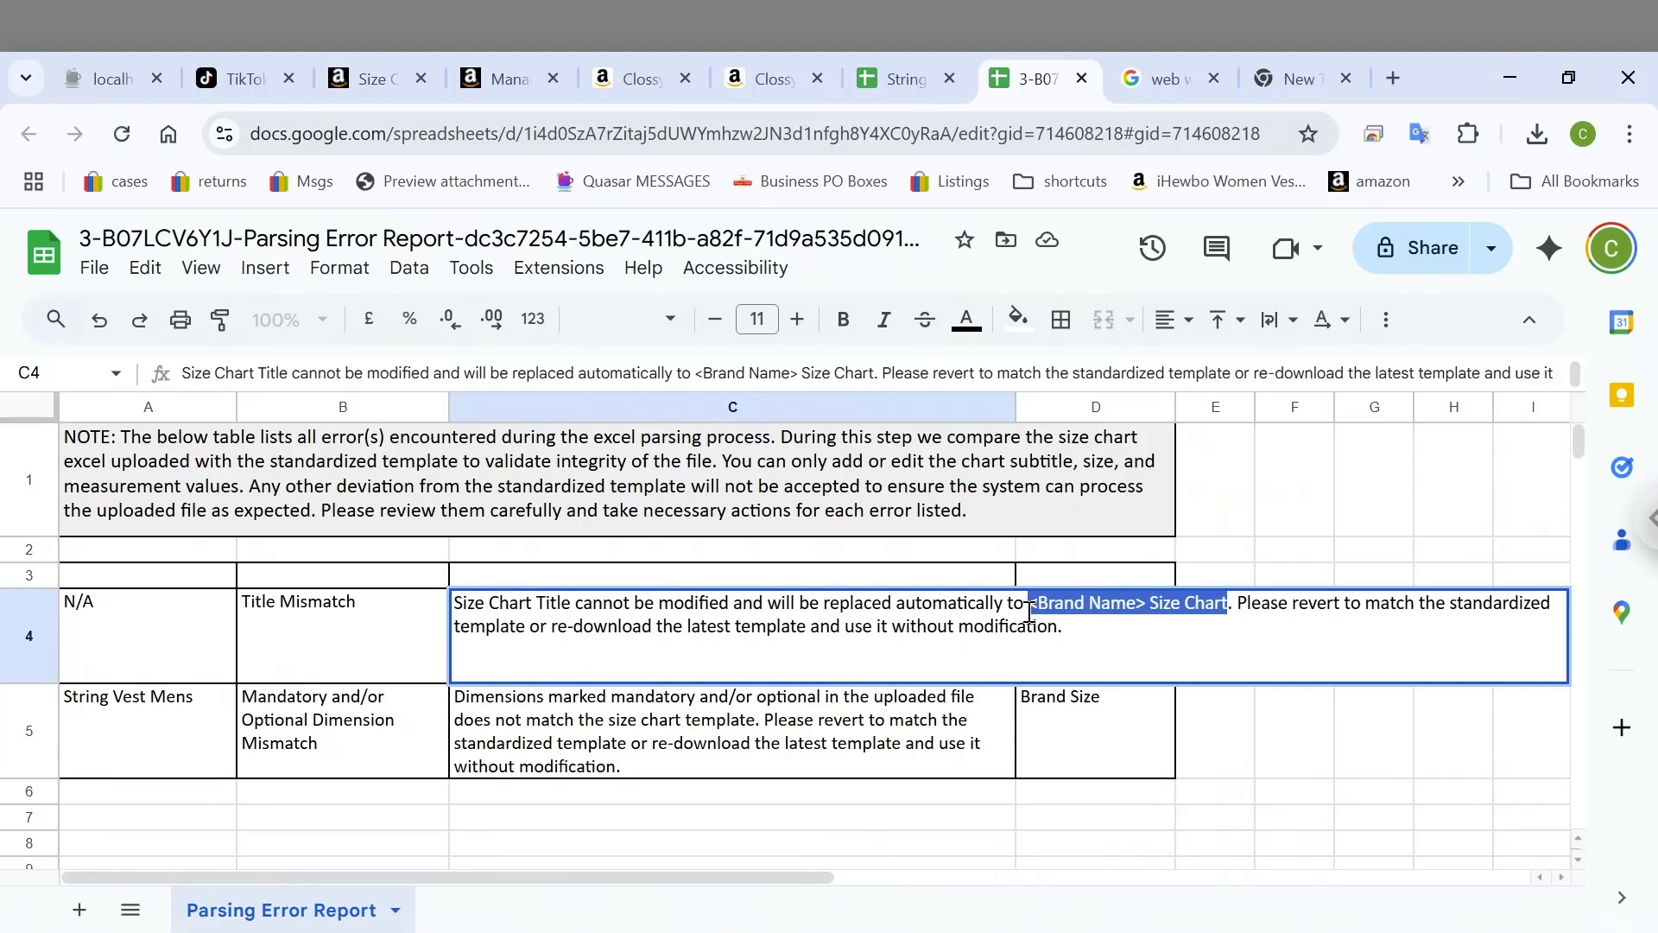
pyautogui.press('Escape')
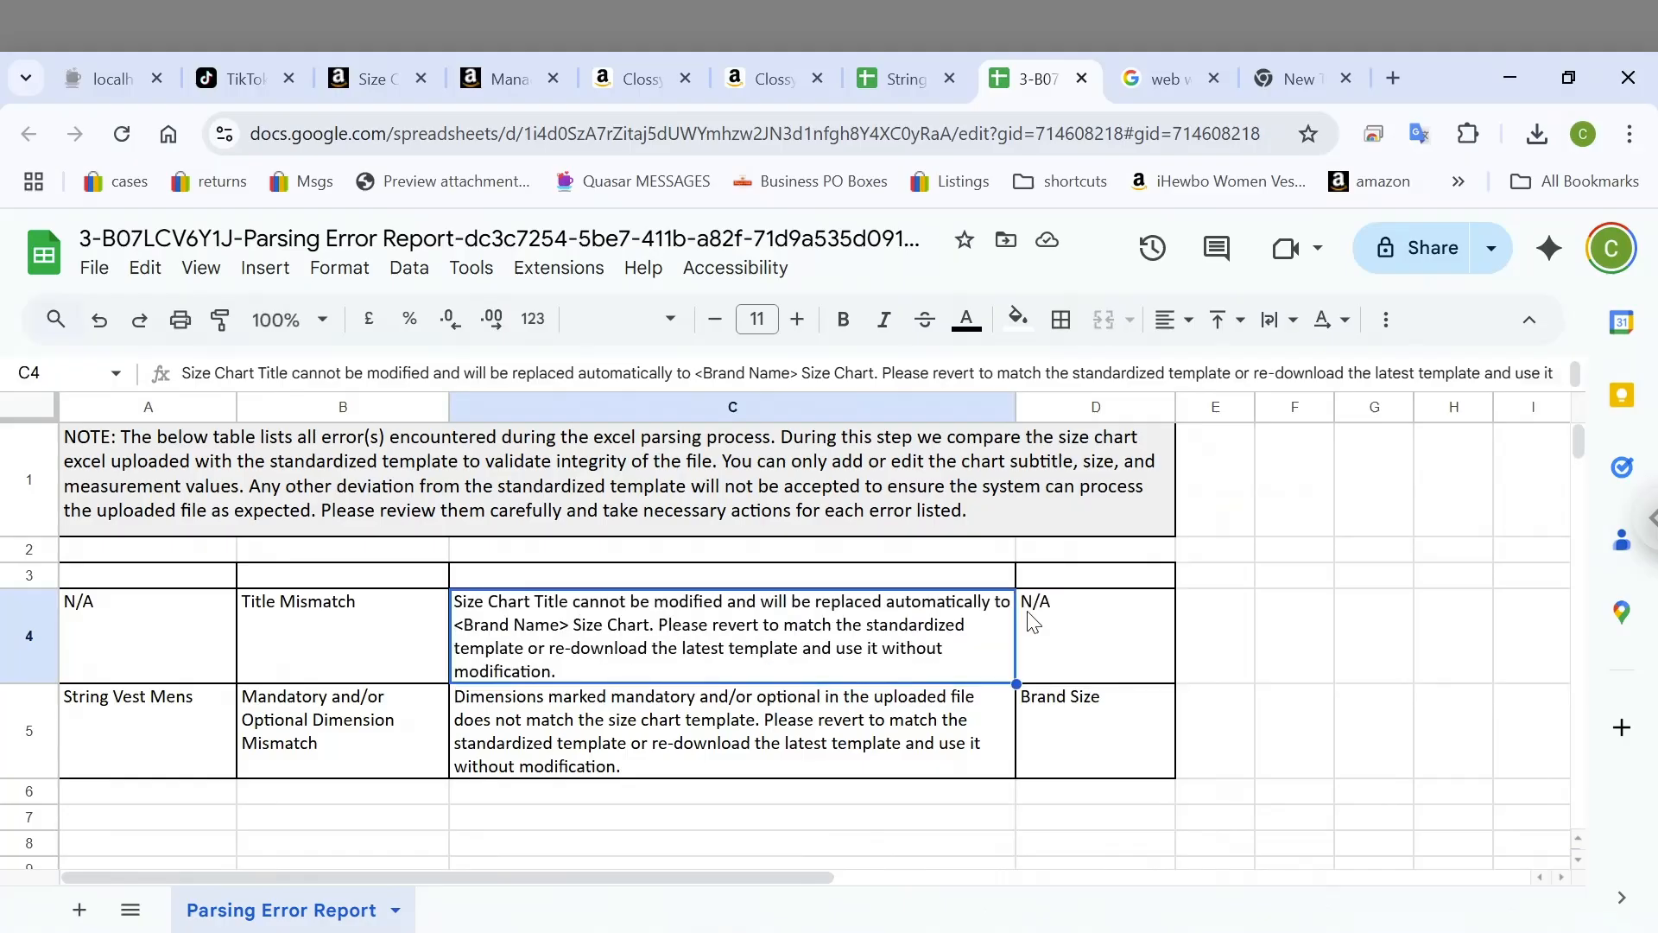
# Return to the String vest spreadsheet, close the import dialog and paste "<Brand Name> Size Chart" as the Chart Title in cell C5
pyautogui.click(898, 76)
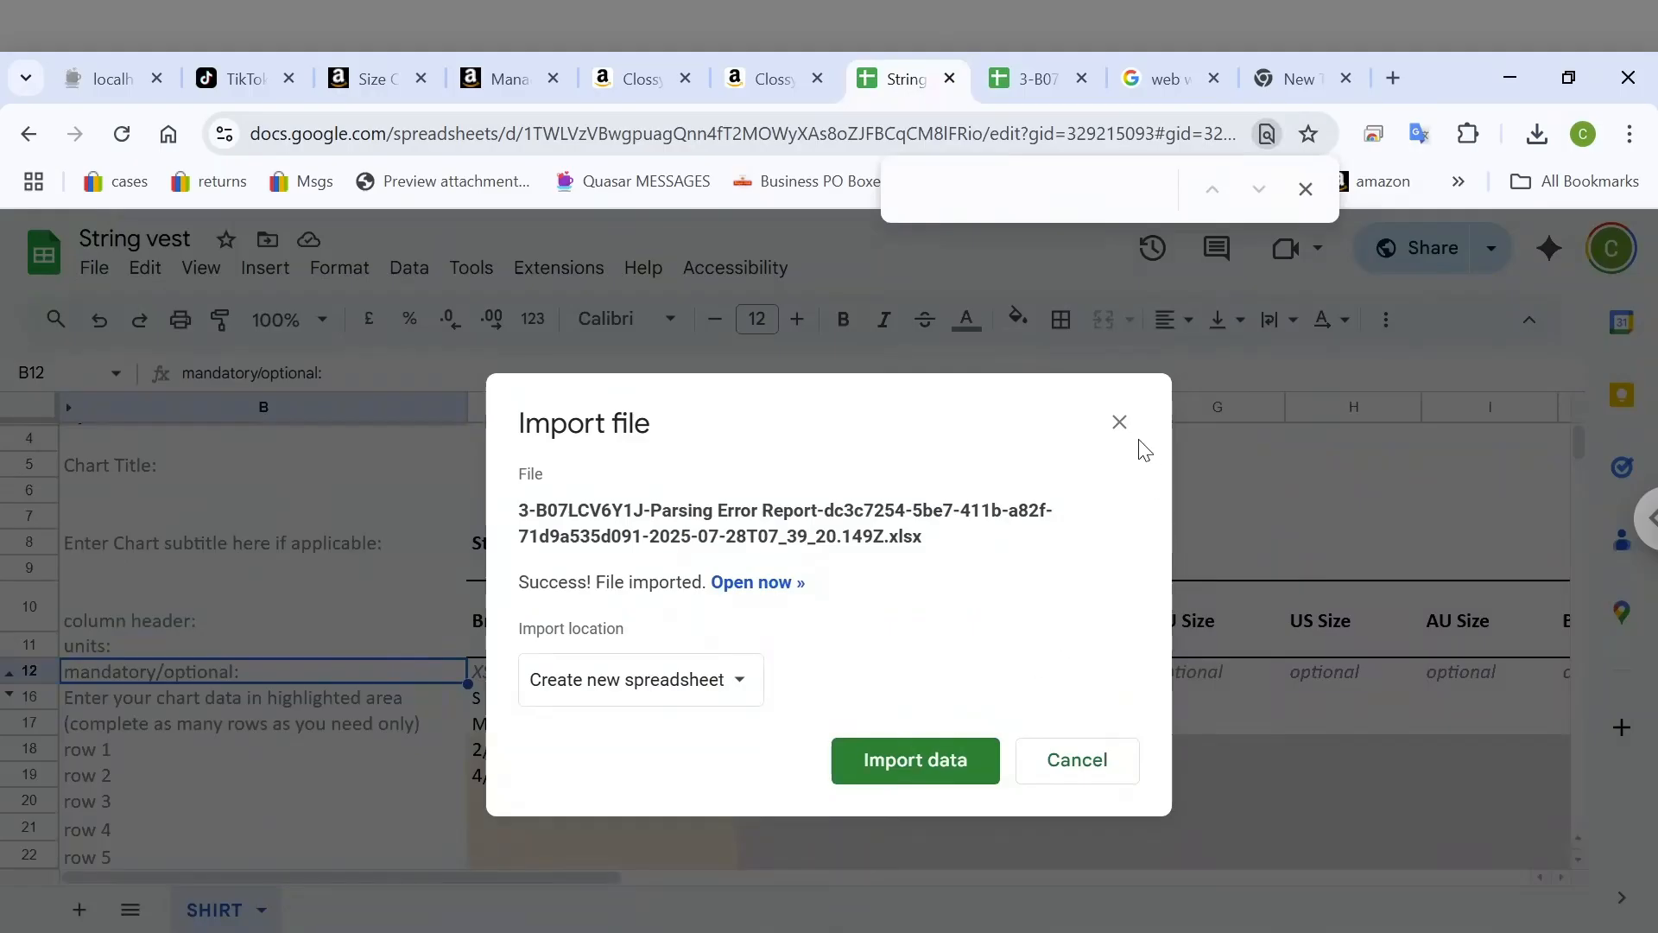
pyautogui.click(1120, 423)
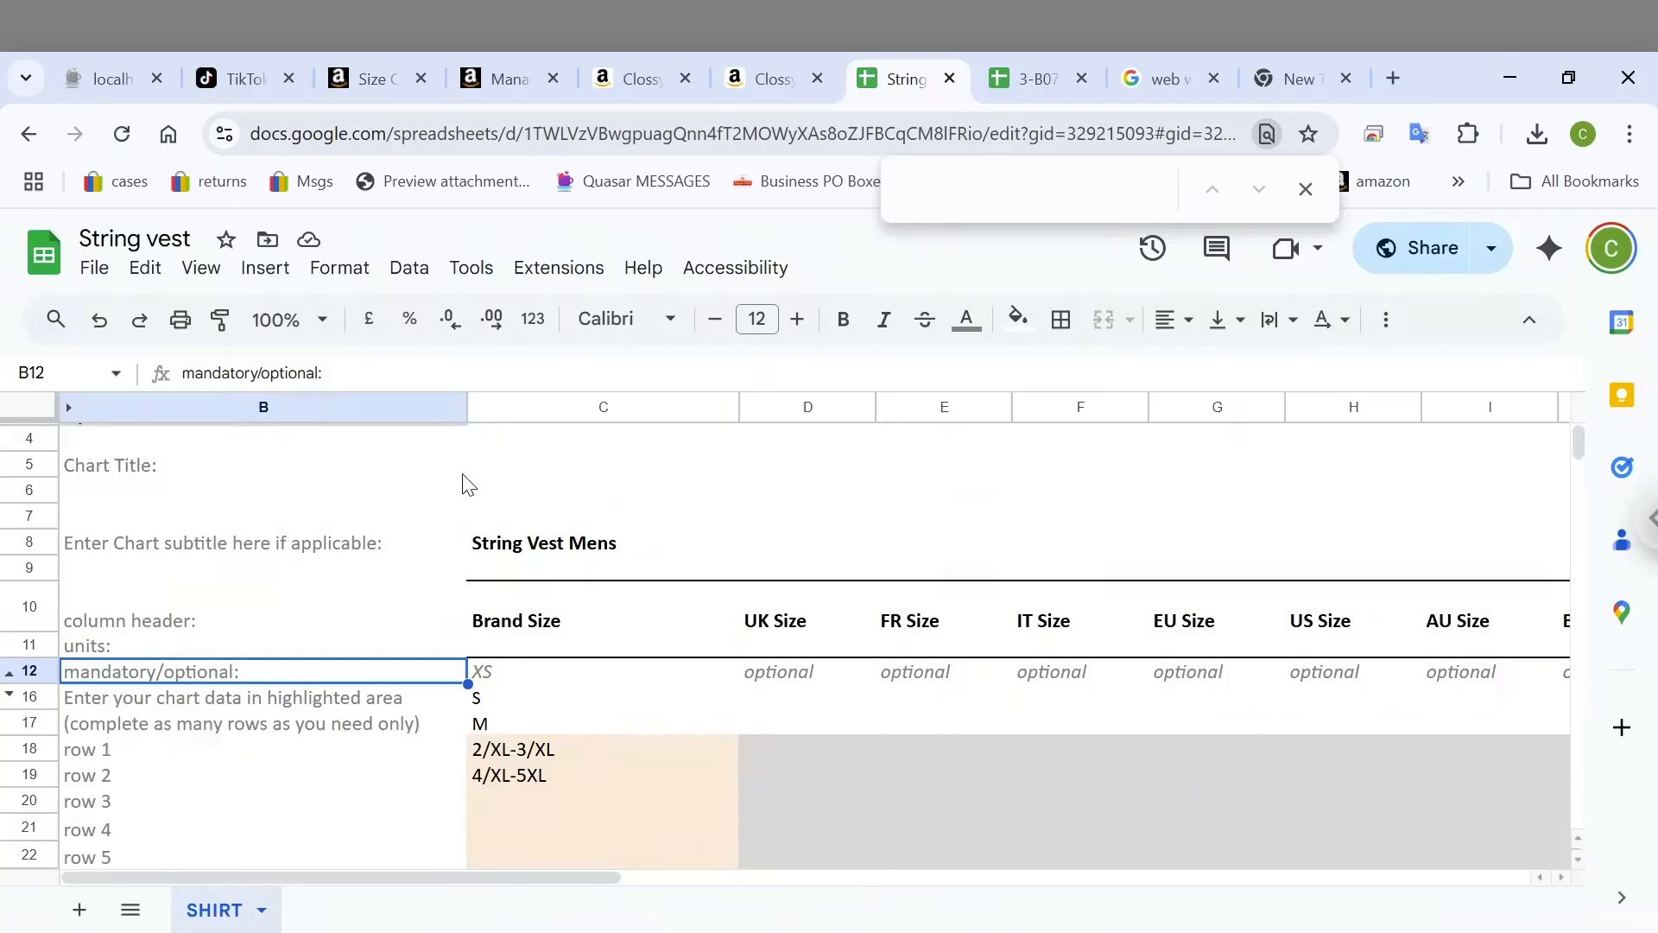
pyautogui.scroll(2, 462, 484)
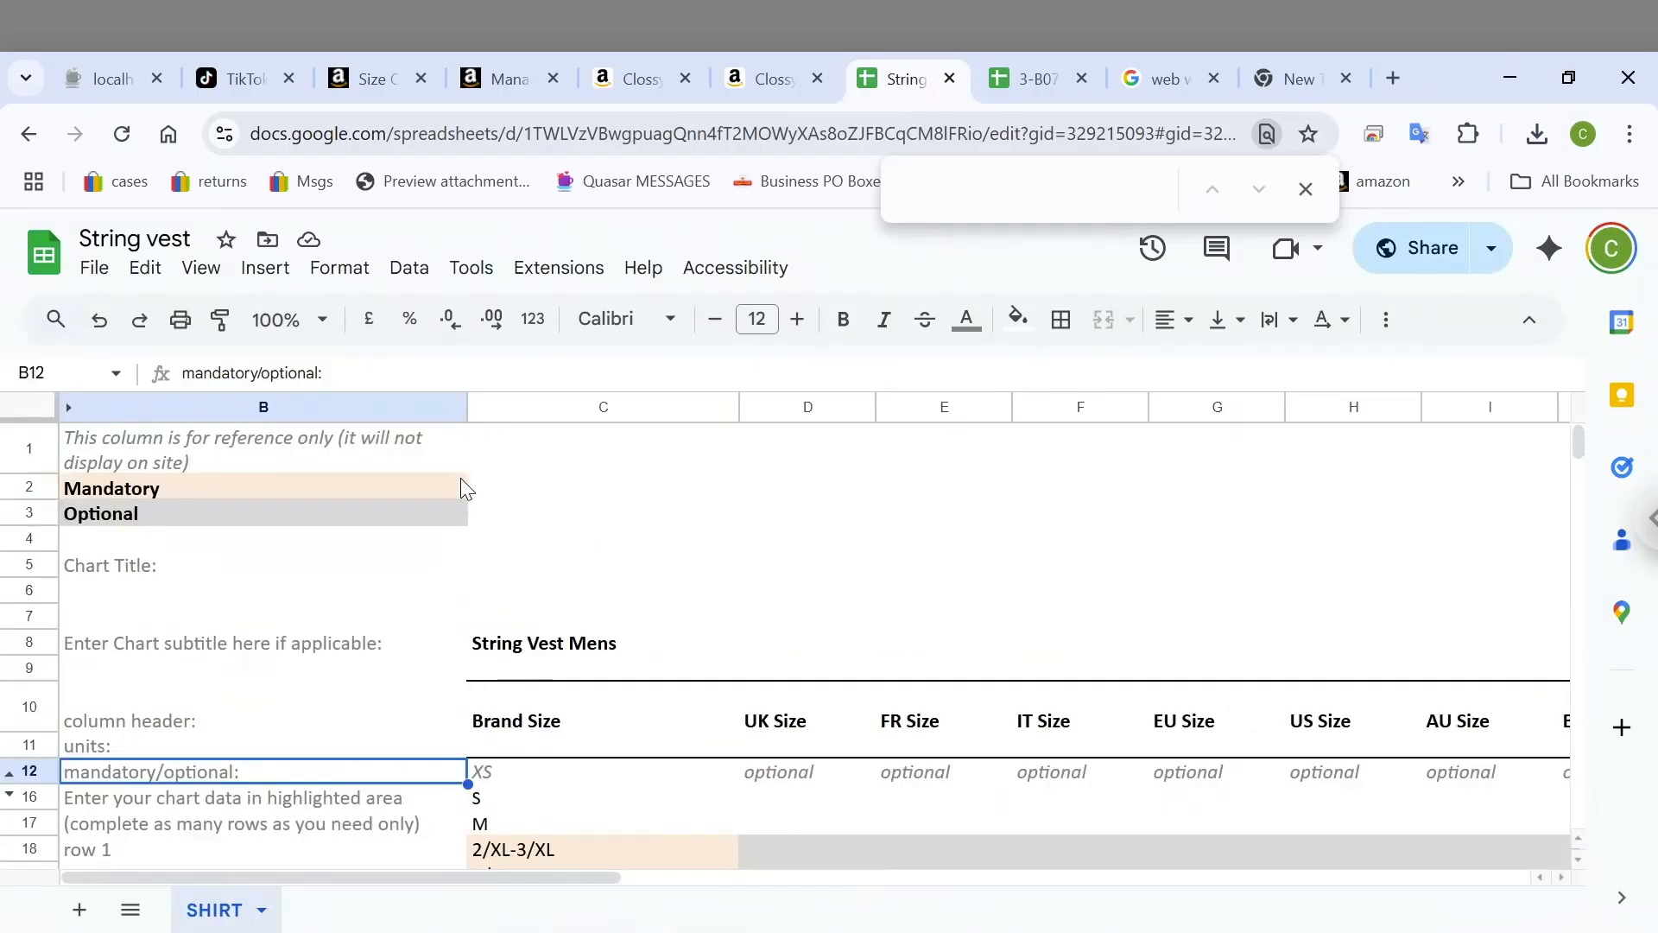
pyautogui.click(537, 567)
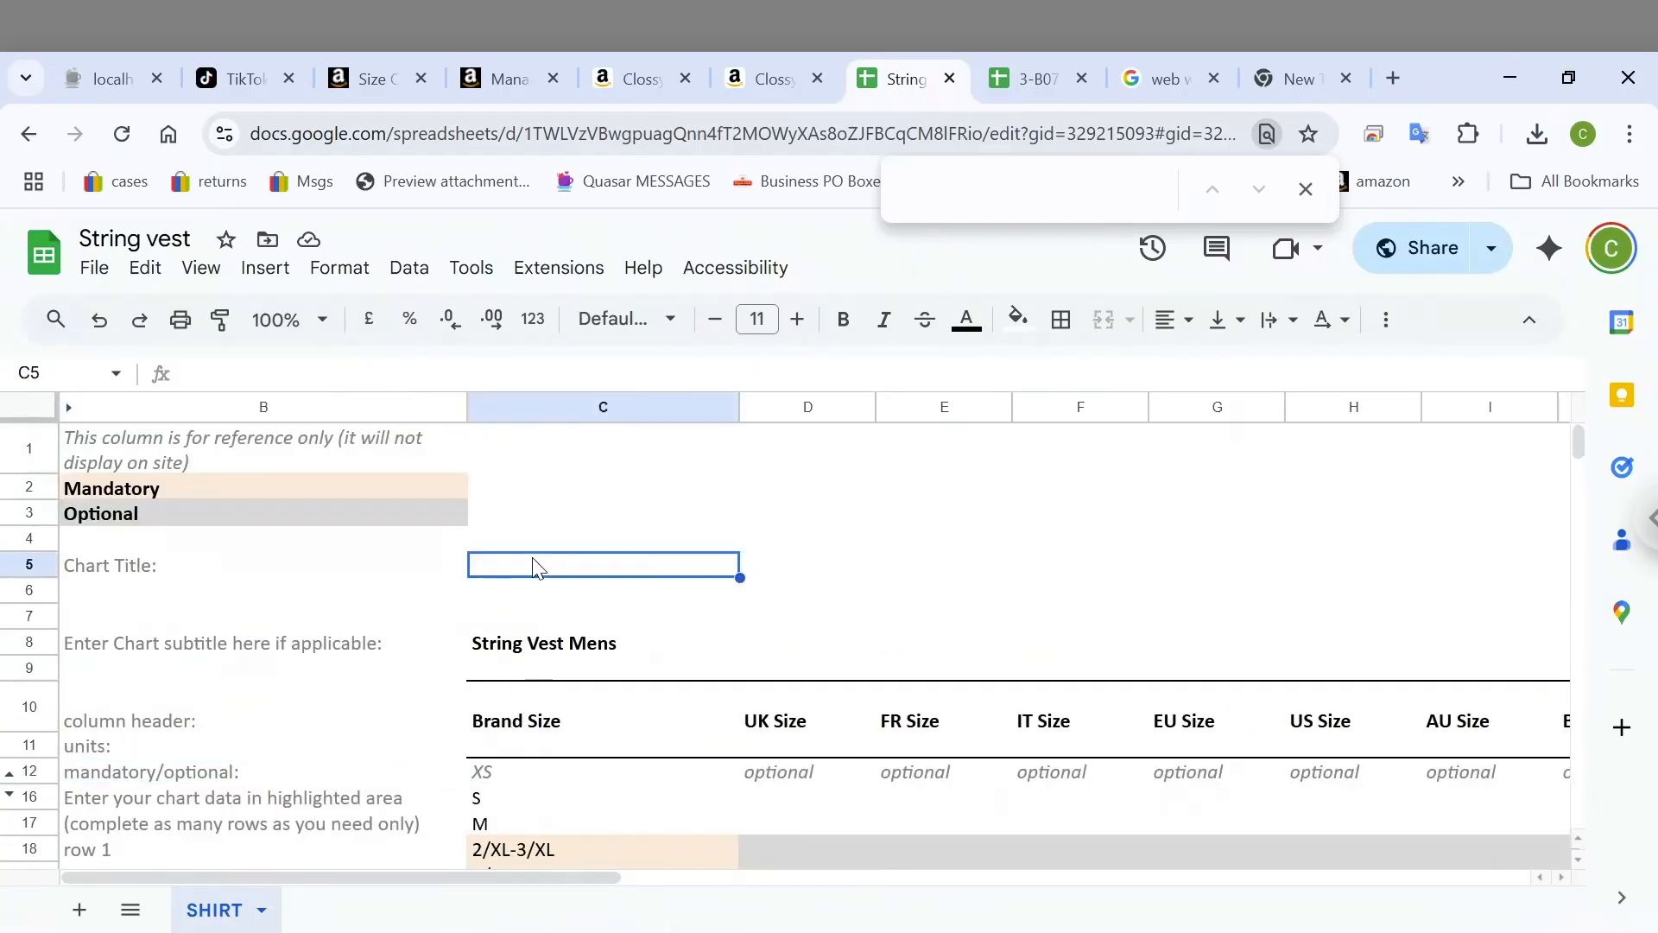
pyautogui.hotkey('ctrl', 'v')
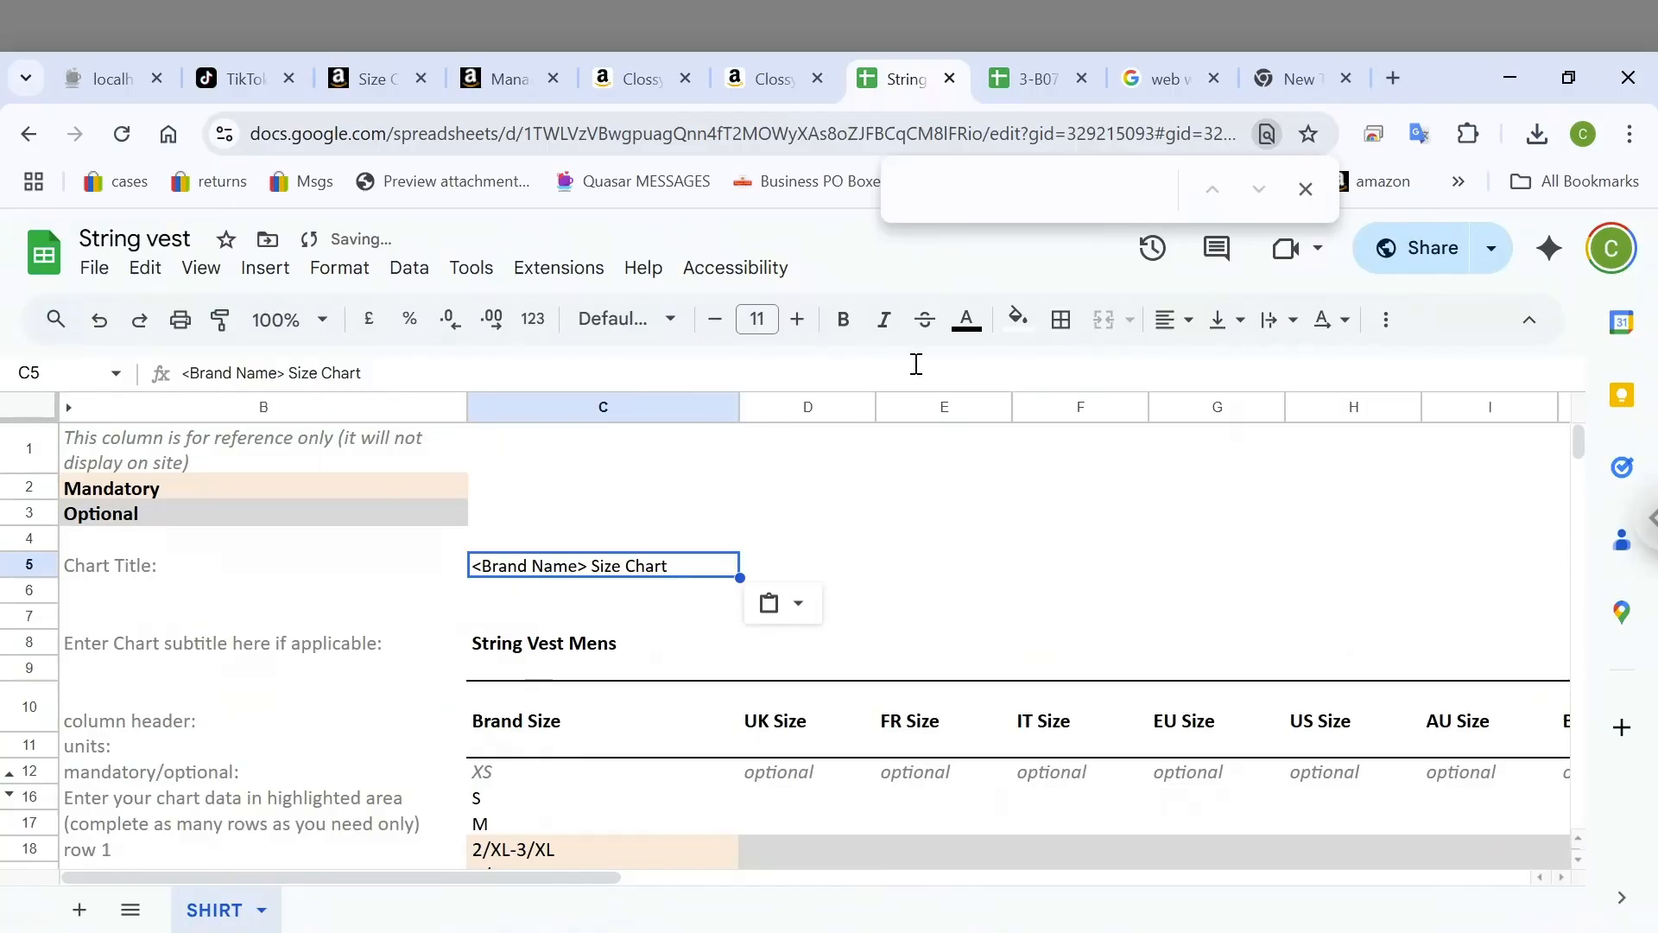
# Read the Mandatory and/or Optional Dimension Mismatch row in the Parsing Error Report and check which dimension it concerns in cell D5
pyautogui.click(1014, 86)
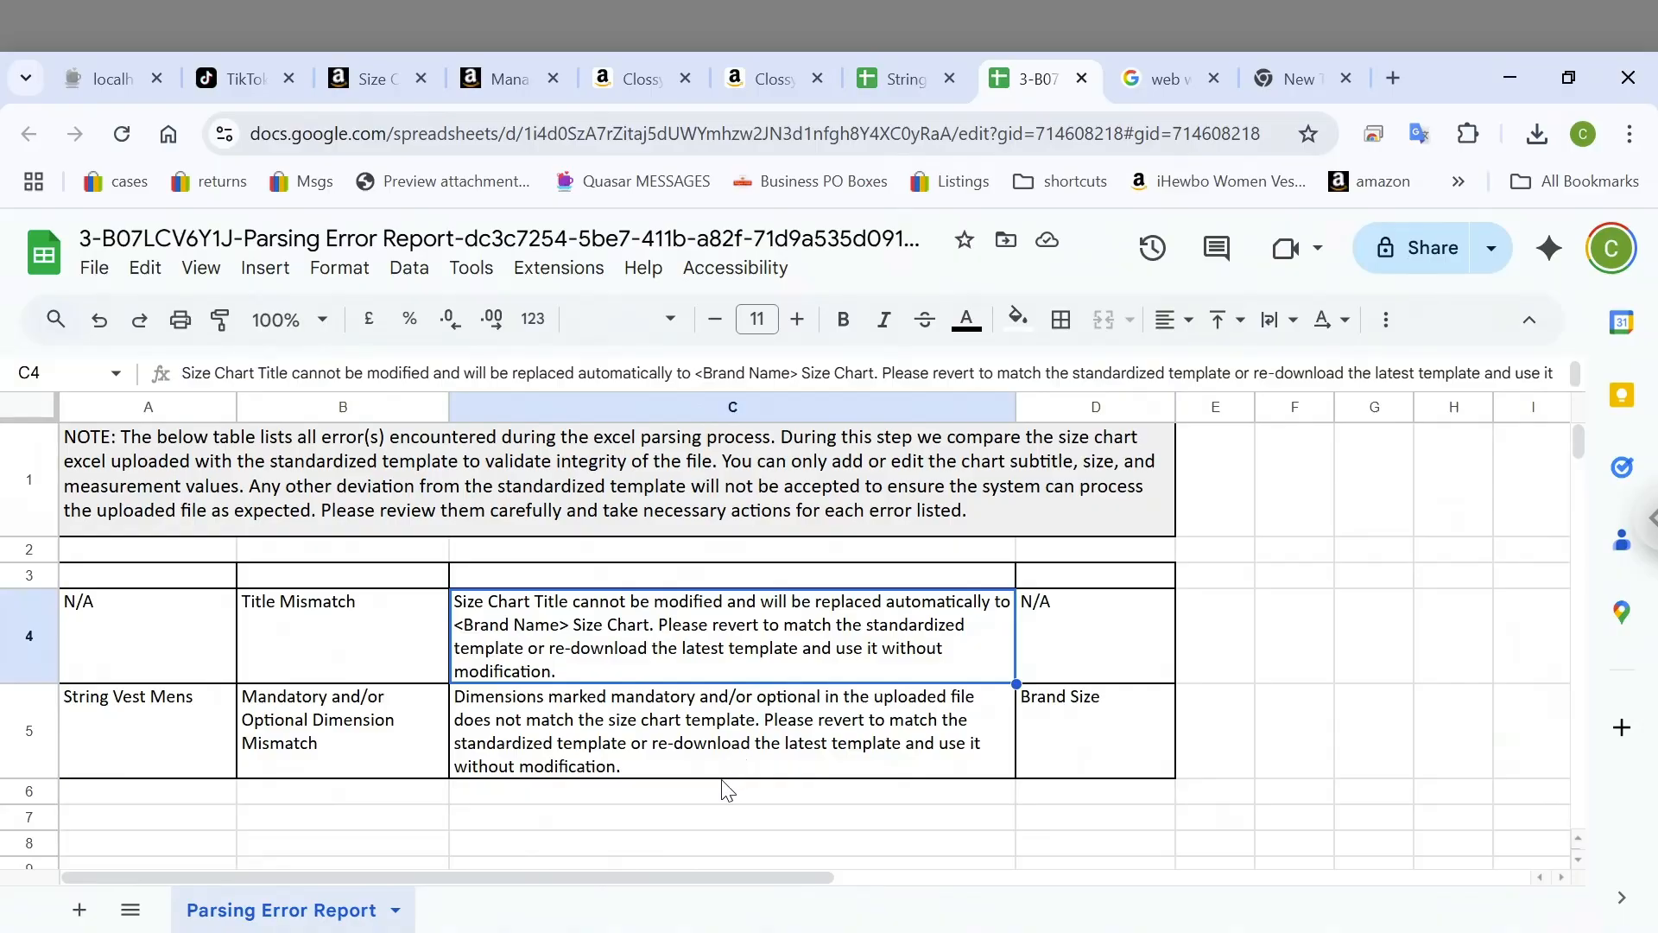
pyautogui.scroll(-3, 724, 787)
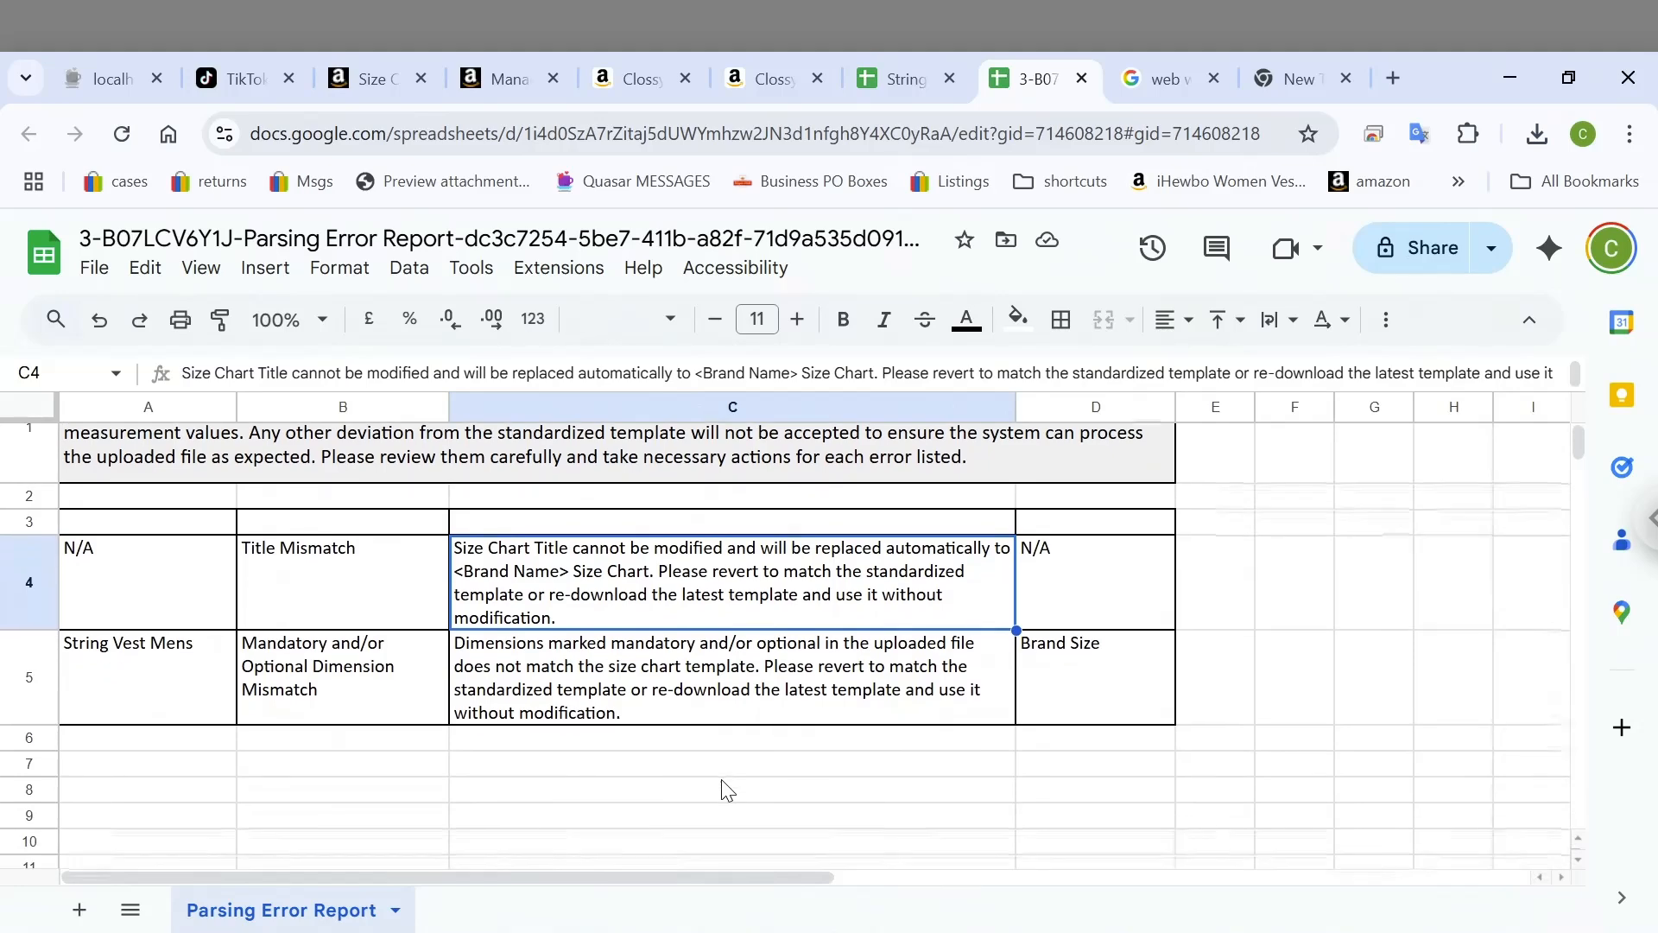
pyautogui.scroll(-1, 723, 787)
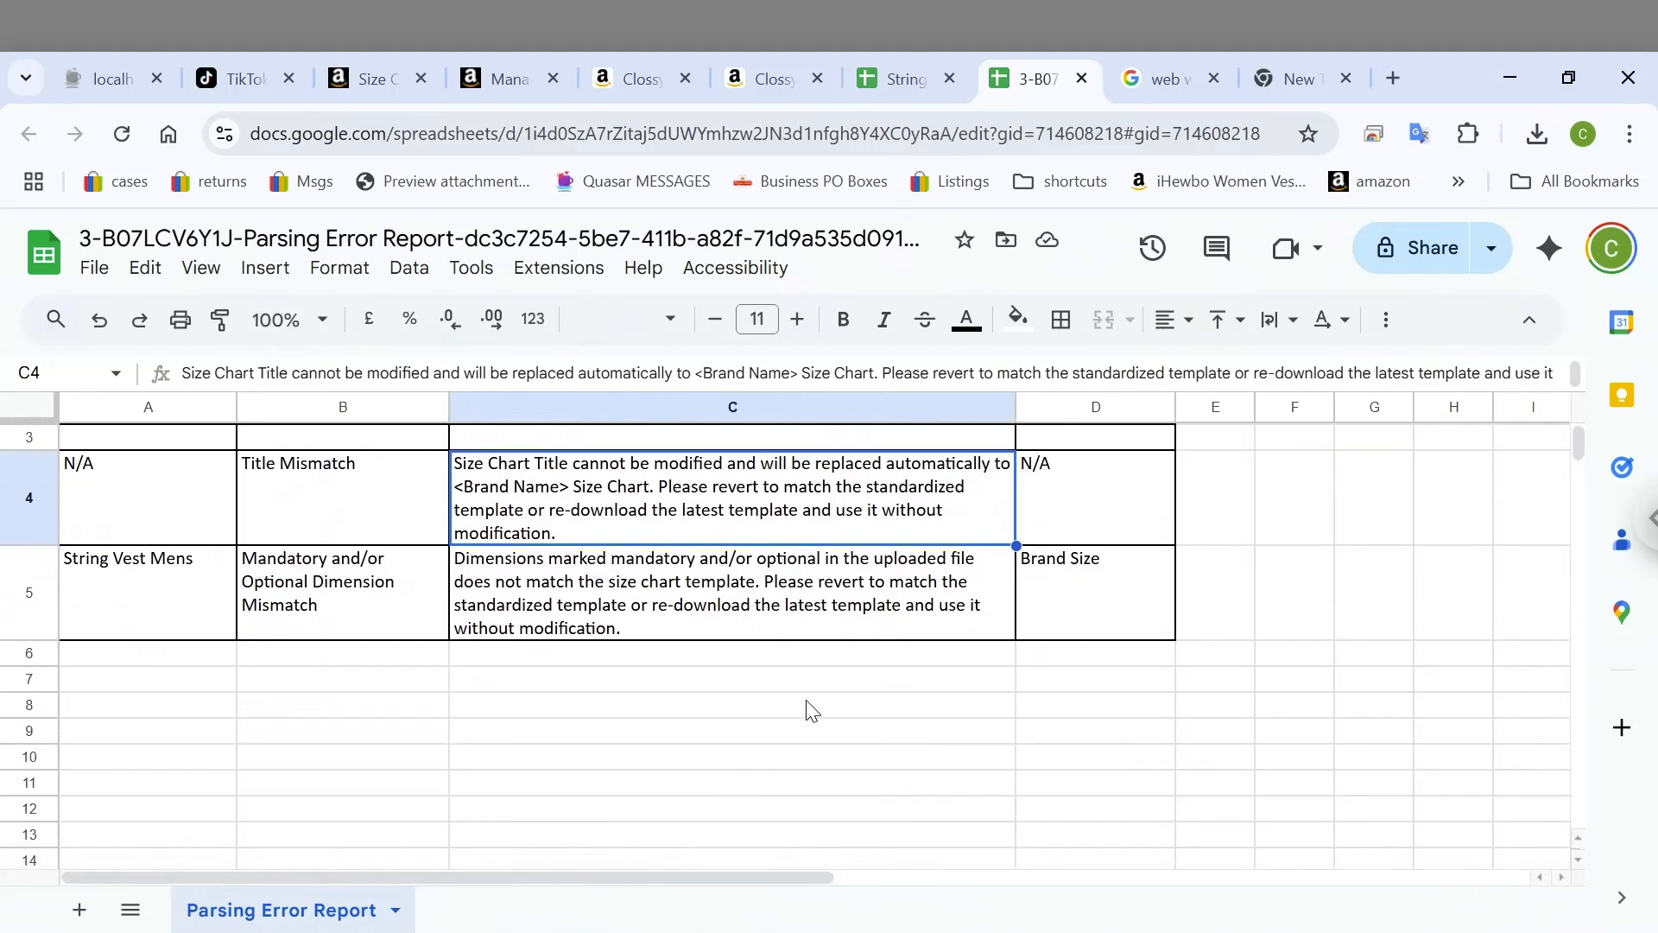
pyautogui.scroll(3, 809, 704)
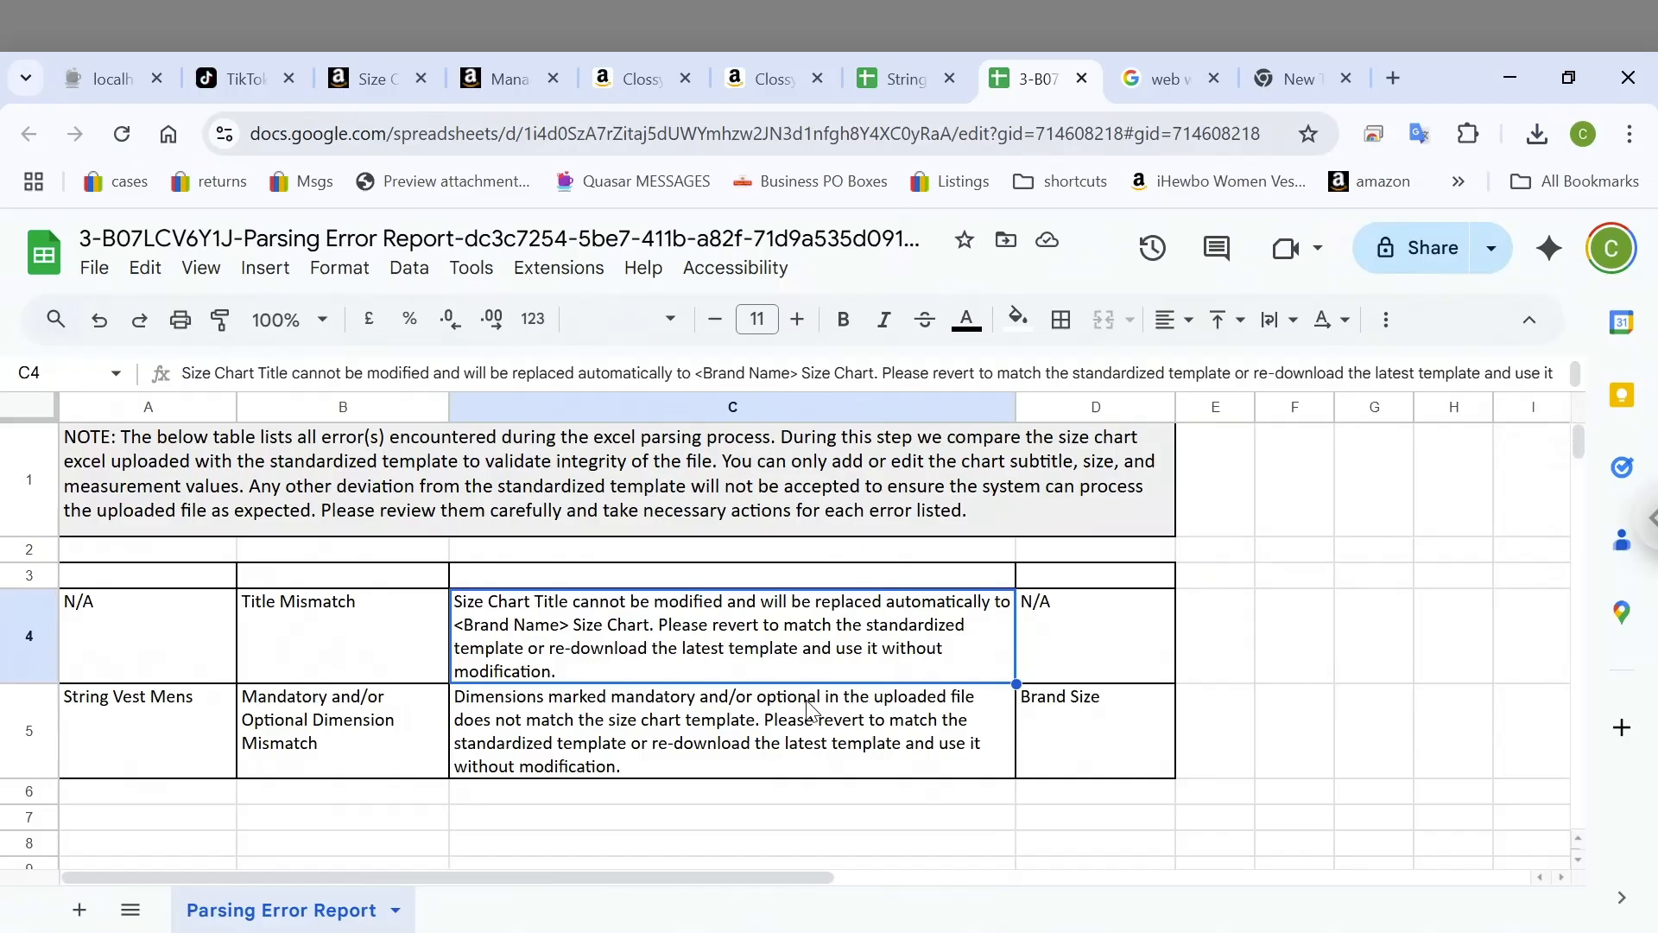
pyautogui.click(1066, 747)
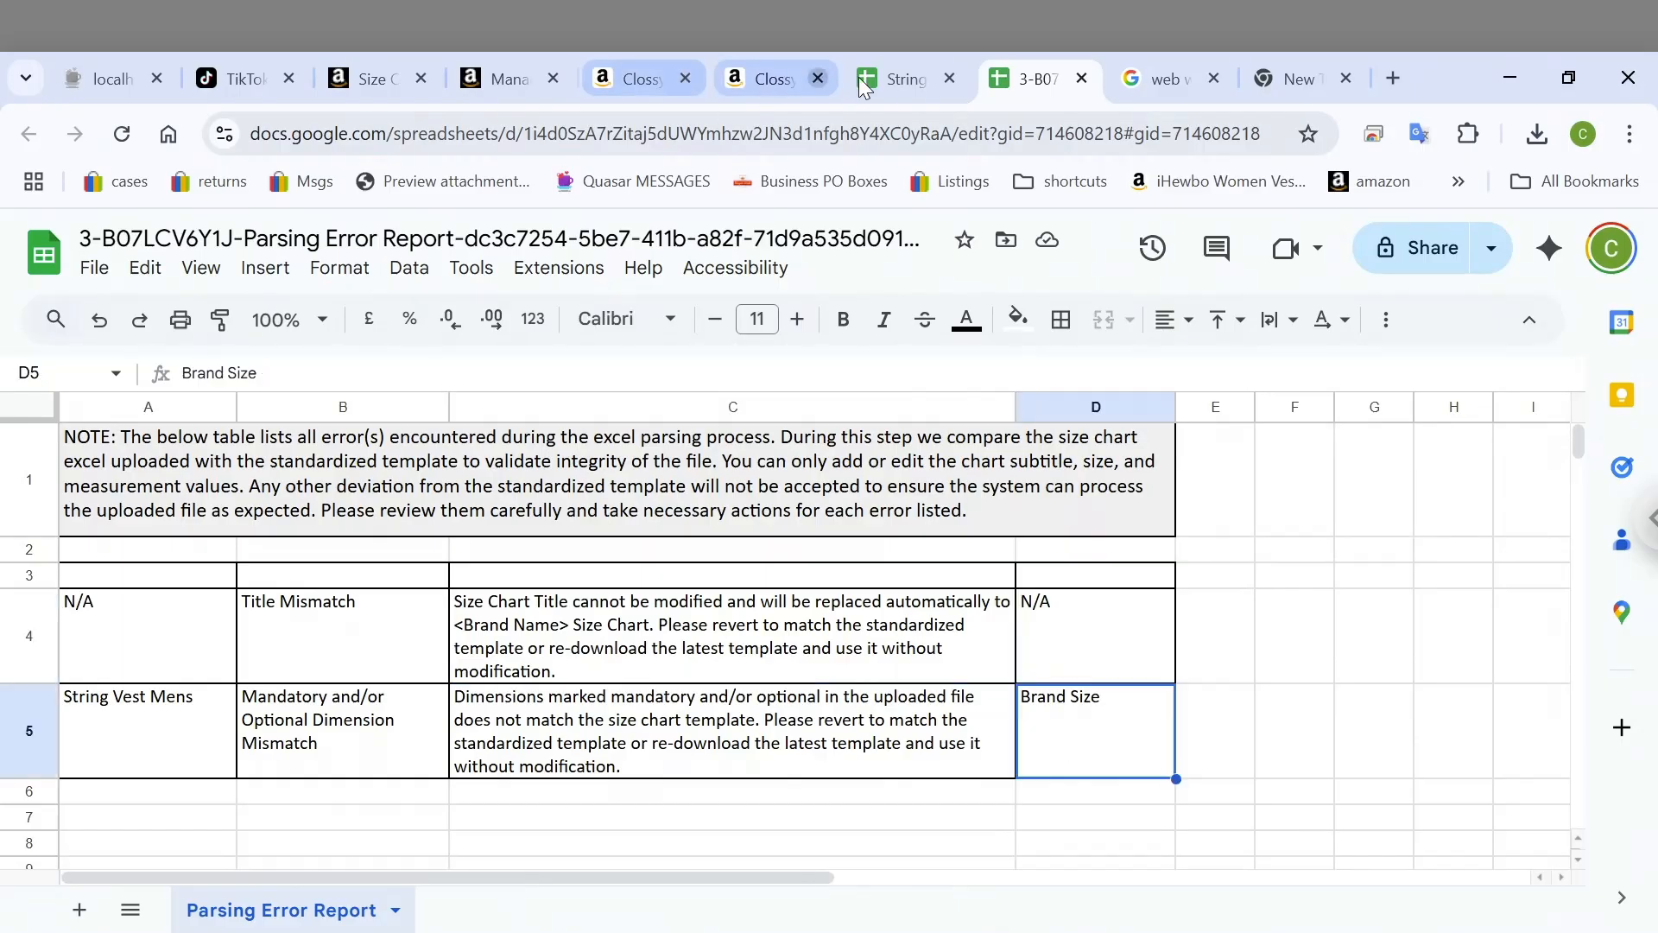
# Compare the Brand Size header and size entries in the String vest spreadsheet with the dimension mismatch description in the Parsing Error Report
pyautogui.click(903, 85)
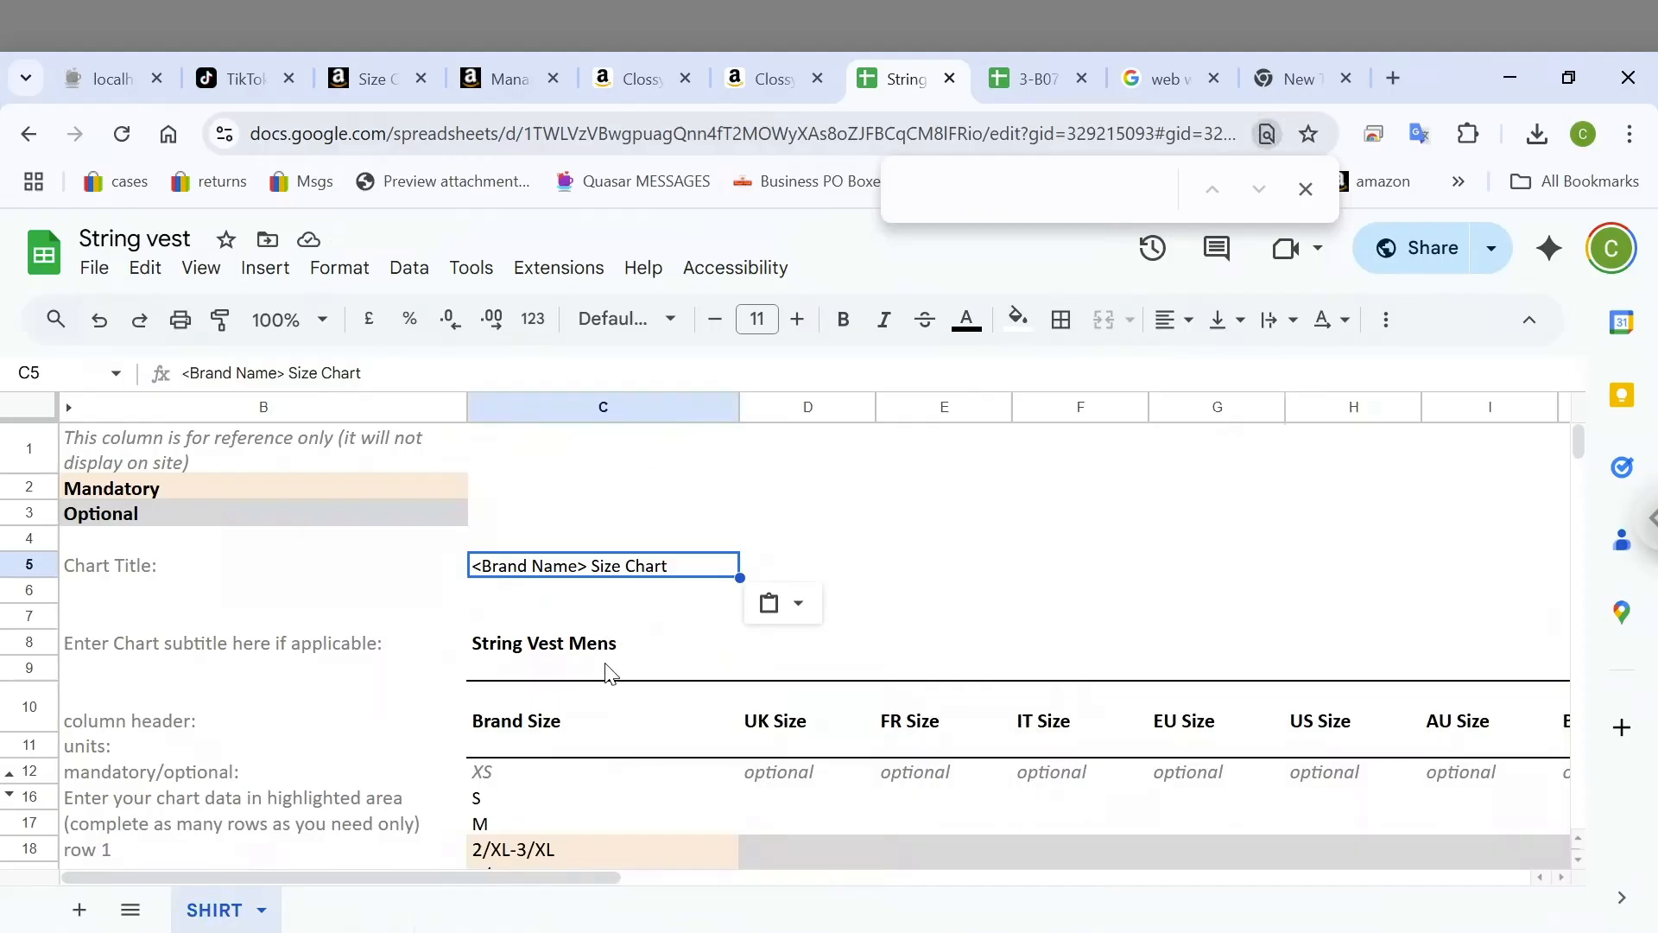
pyautogui.scroll(-1, 612, 671)
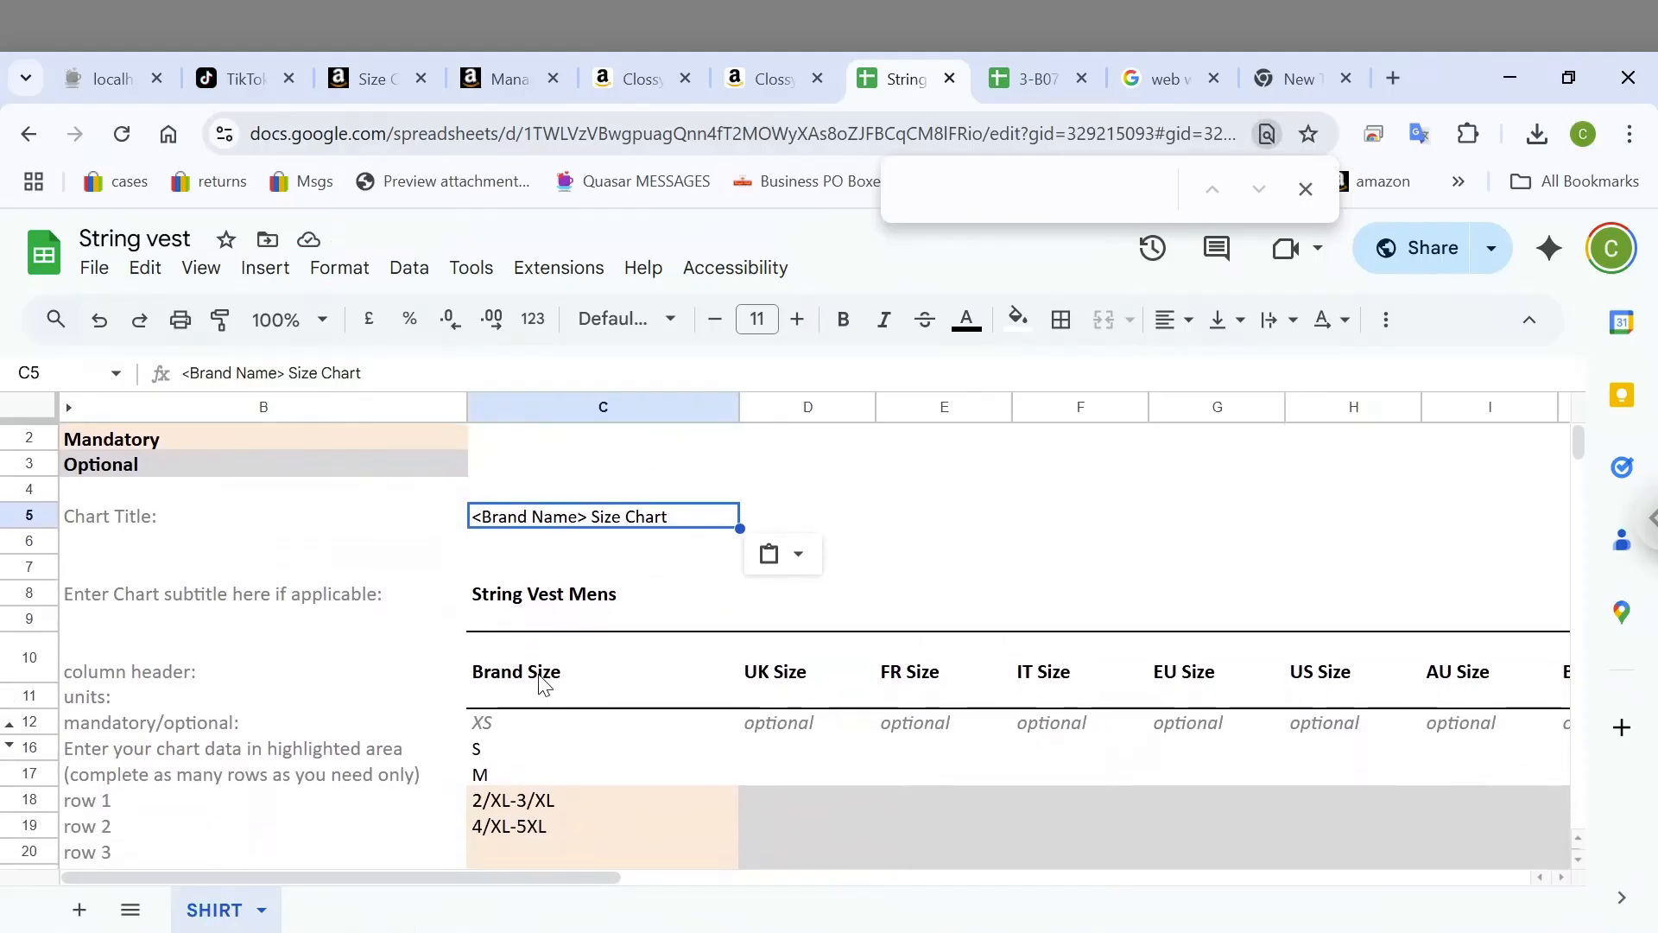
pyautogui.click(543, 684)
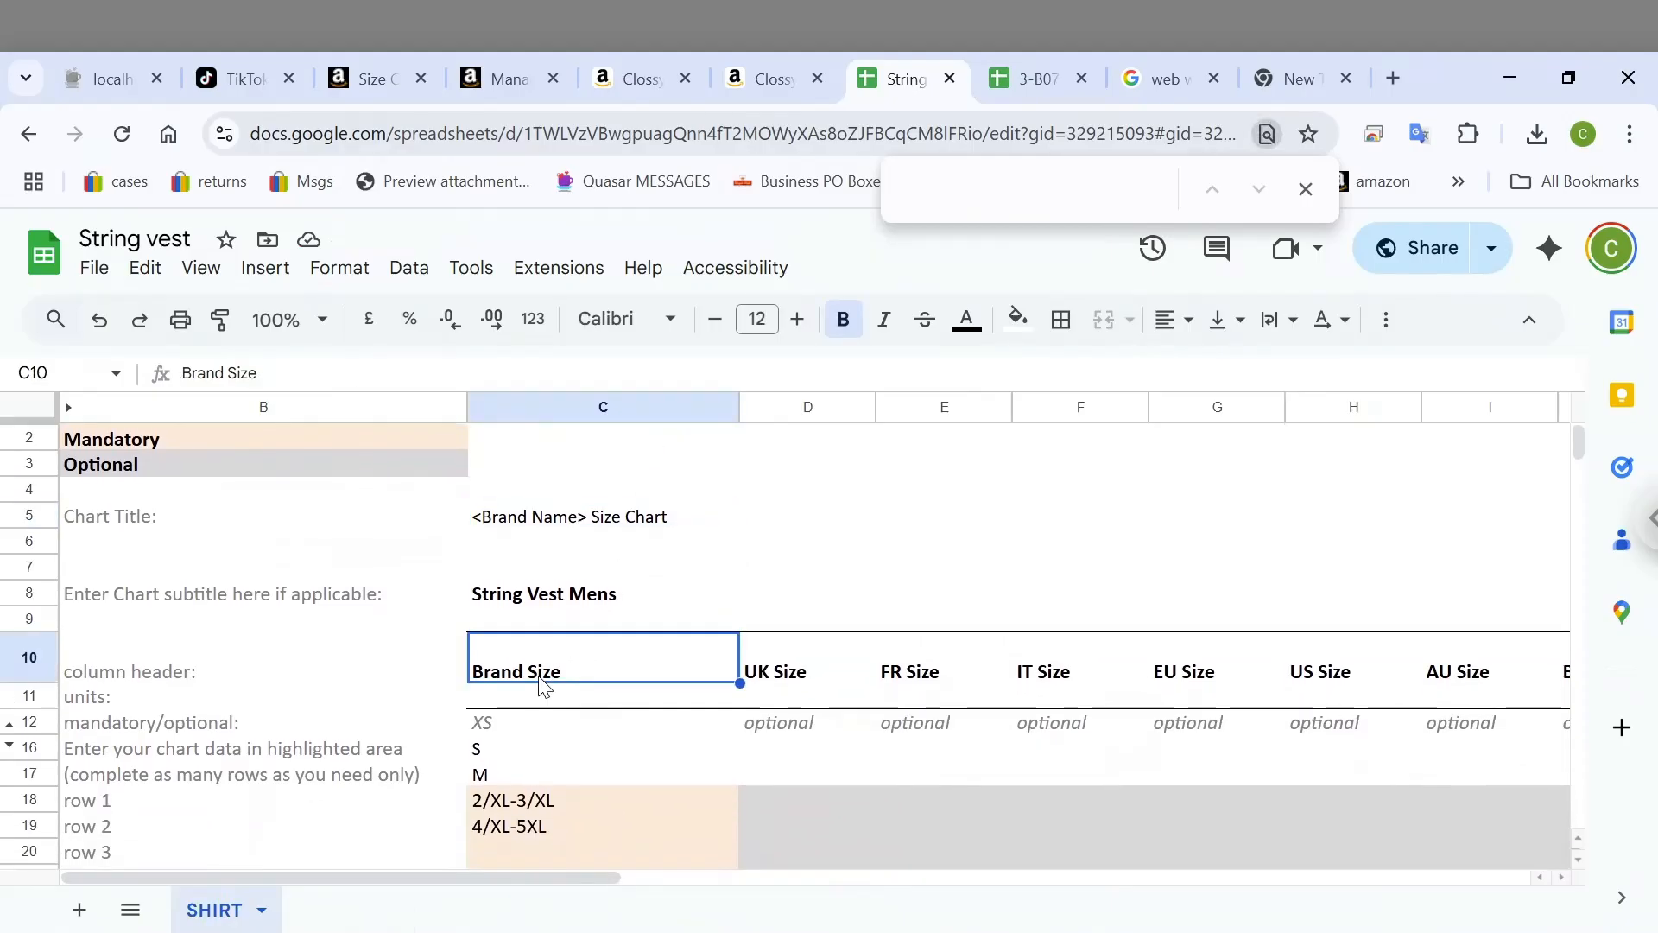
pyautogui.scroll(-2, 542, 683)
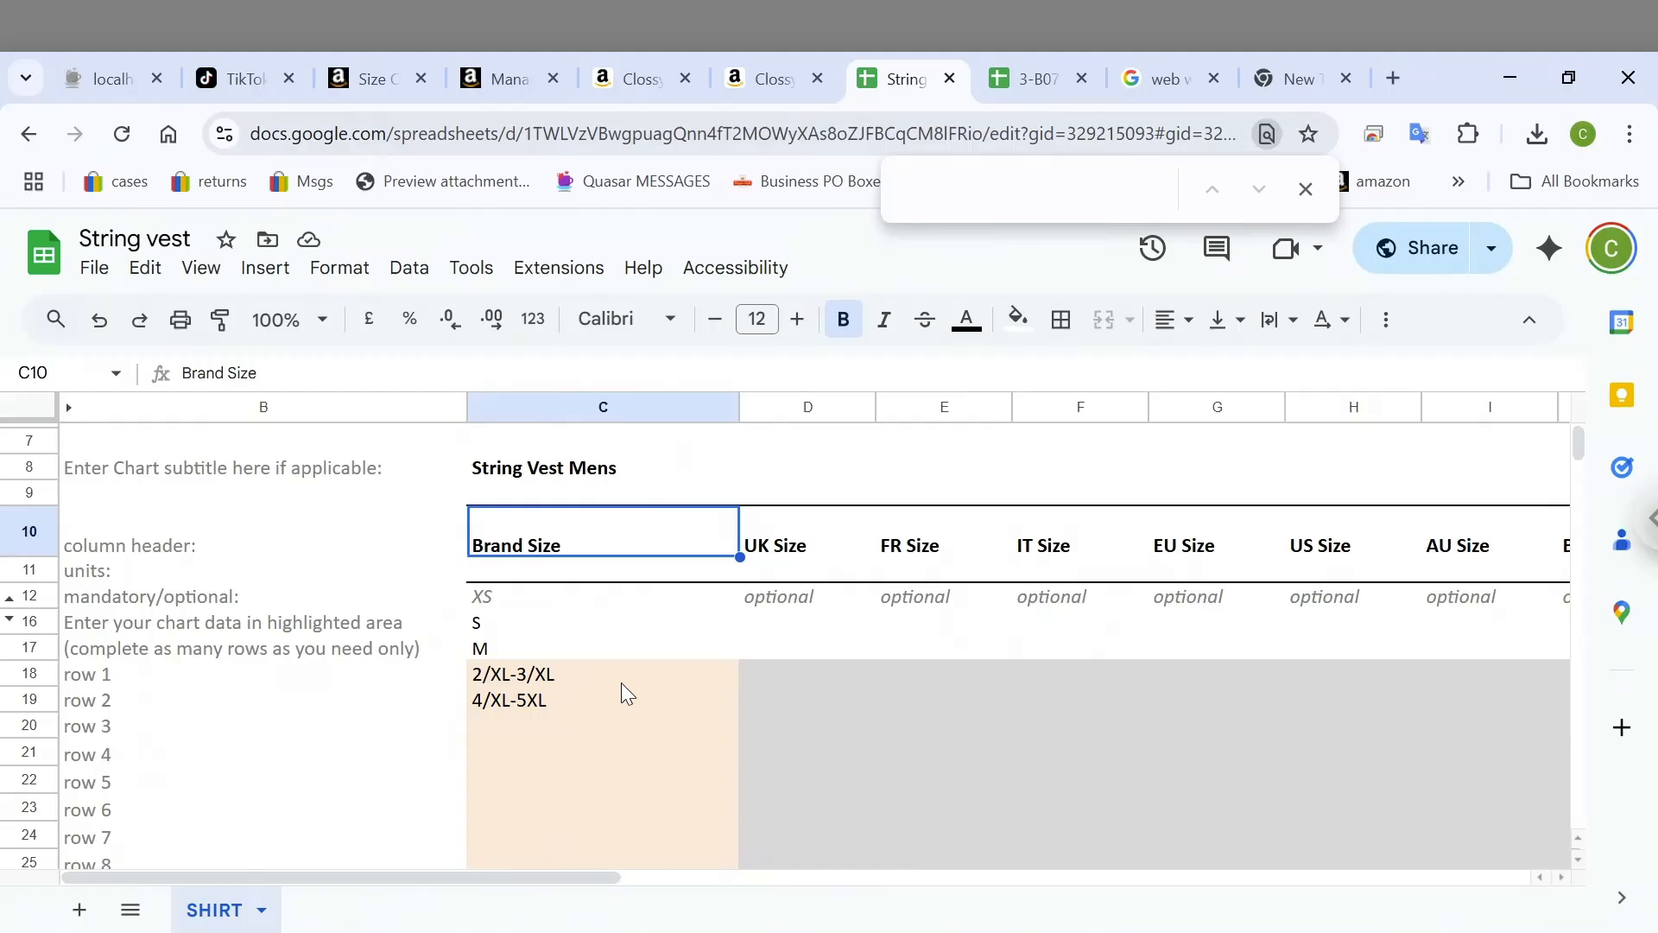
pyautogui.click(516, 680)
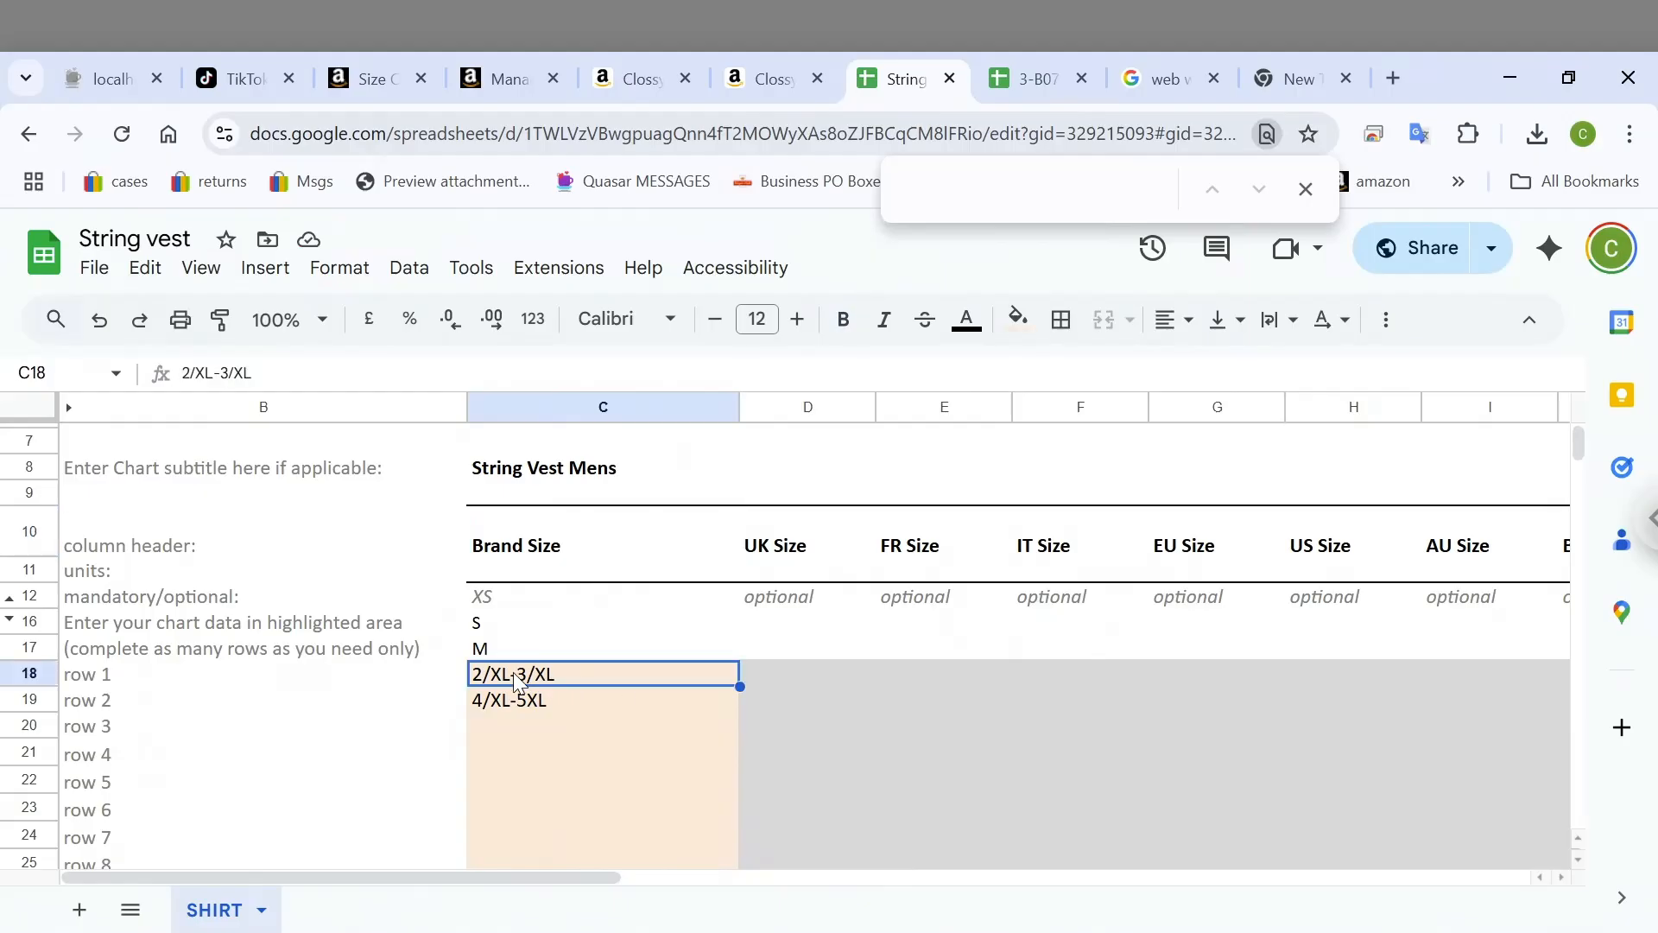
pyautogui.scroll(2, 604, 704)
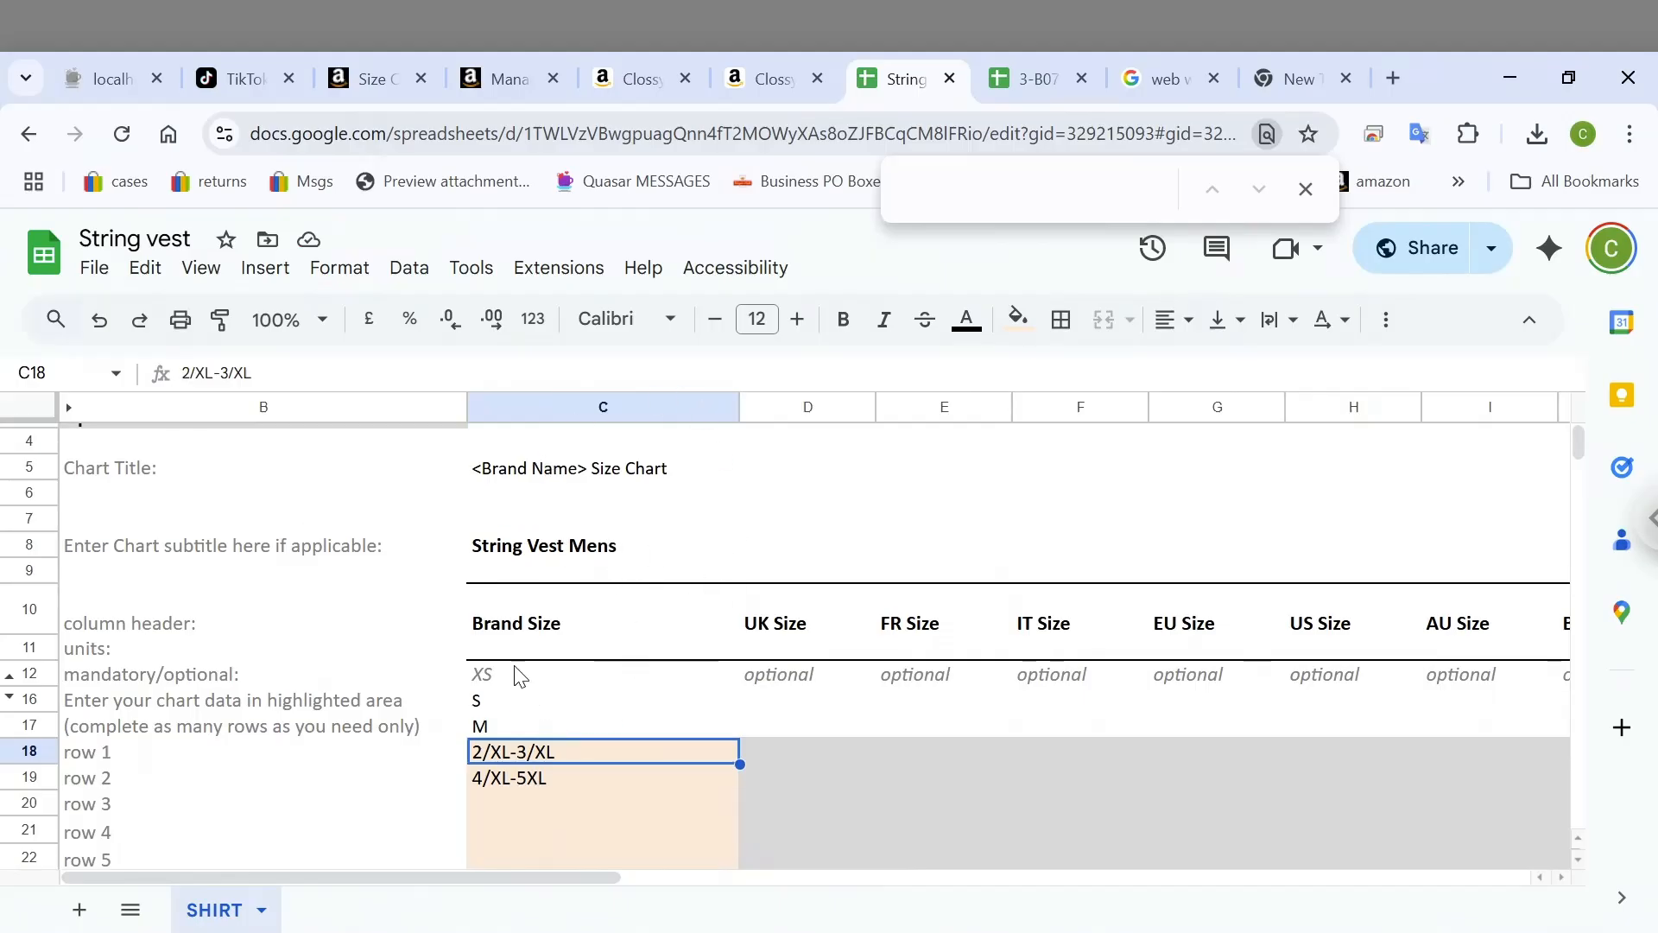
pyautogui.click(1009, 86)
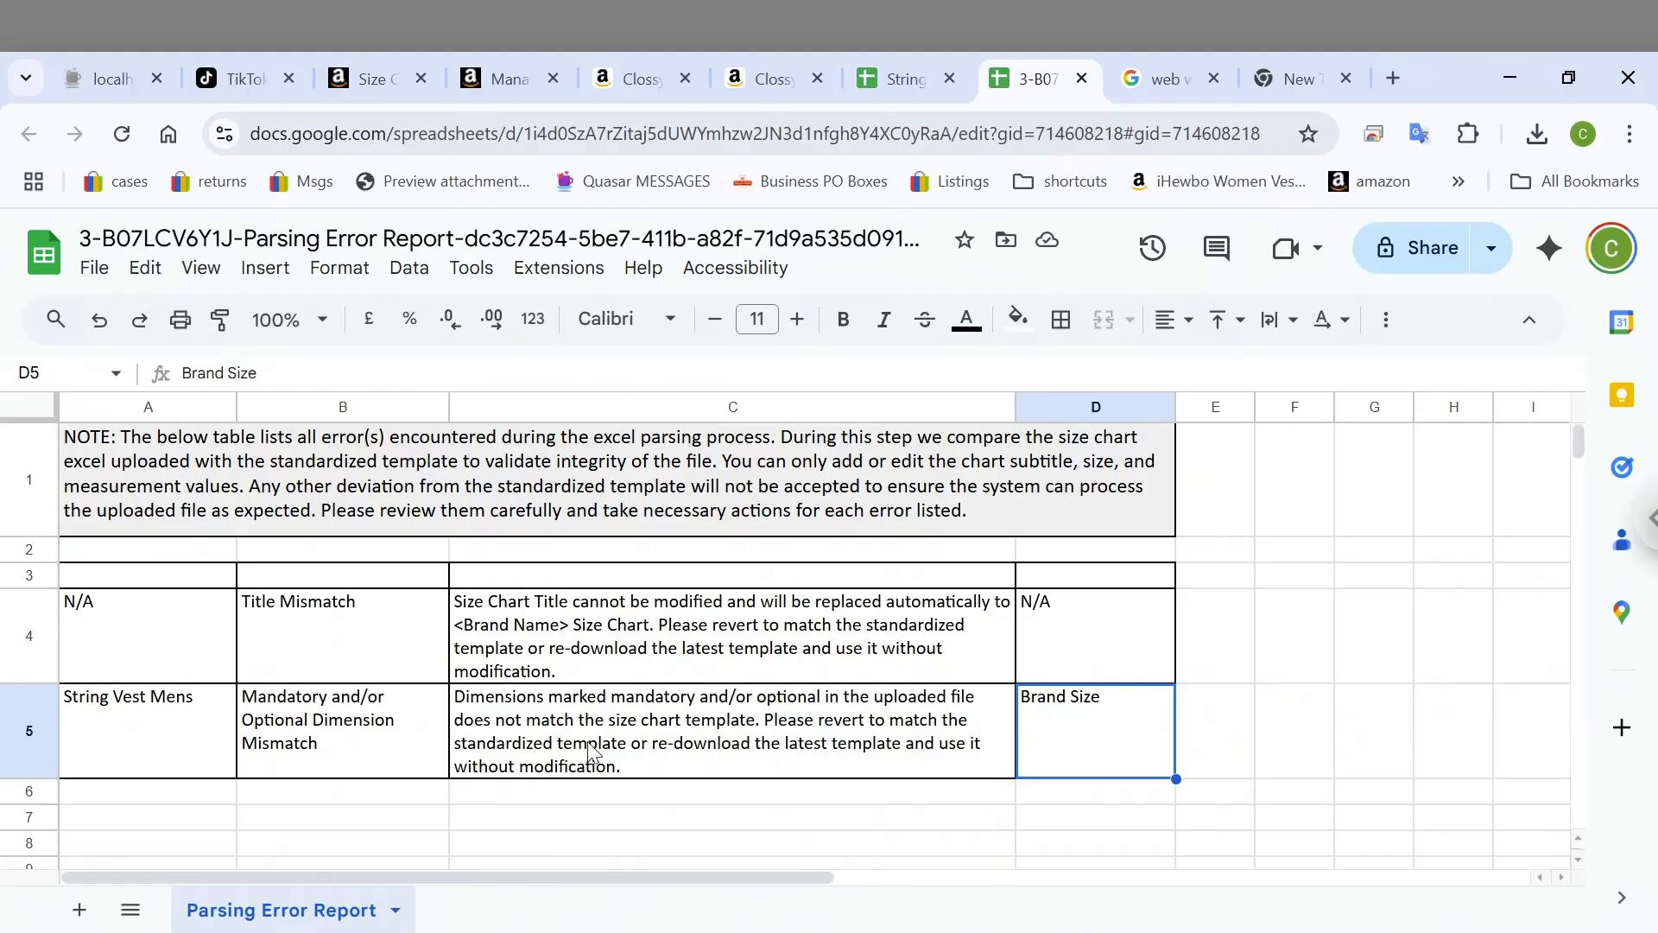
pyautogui.click(704, 768)
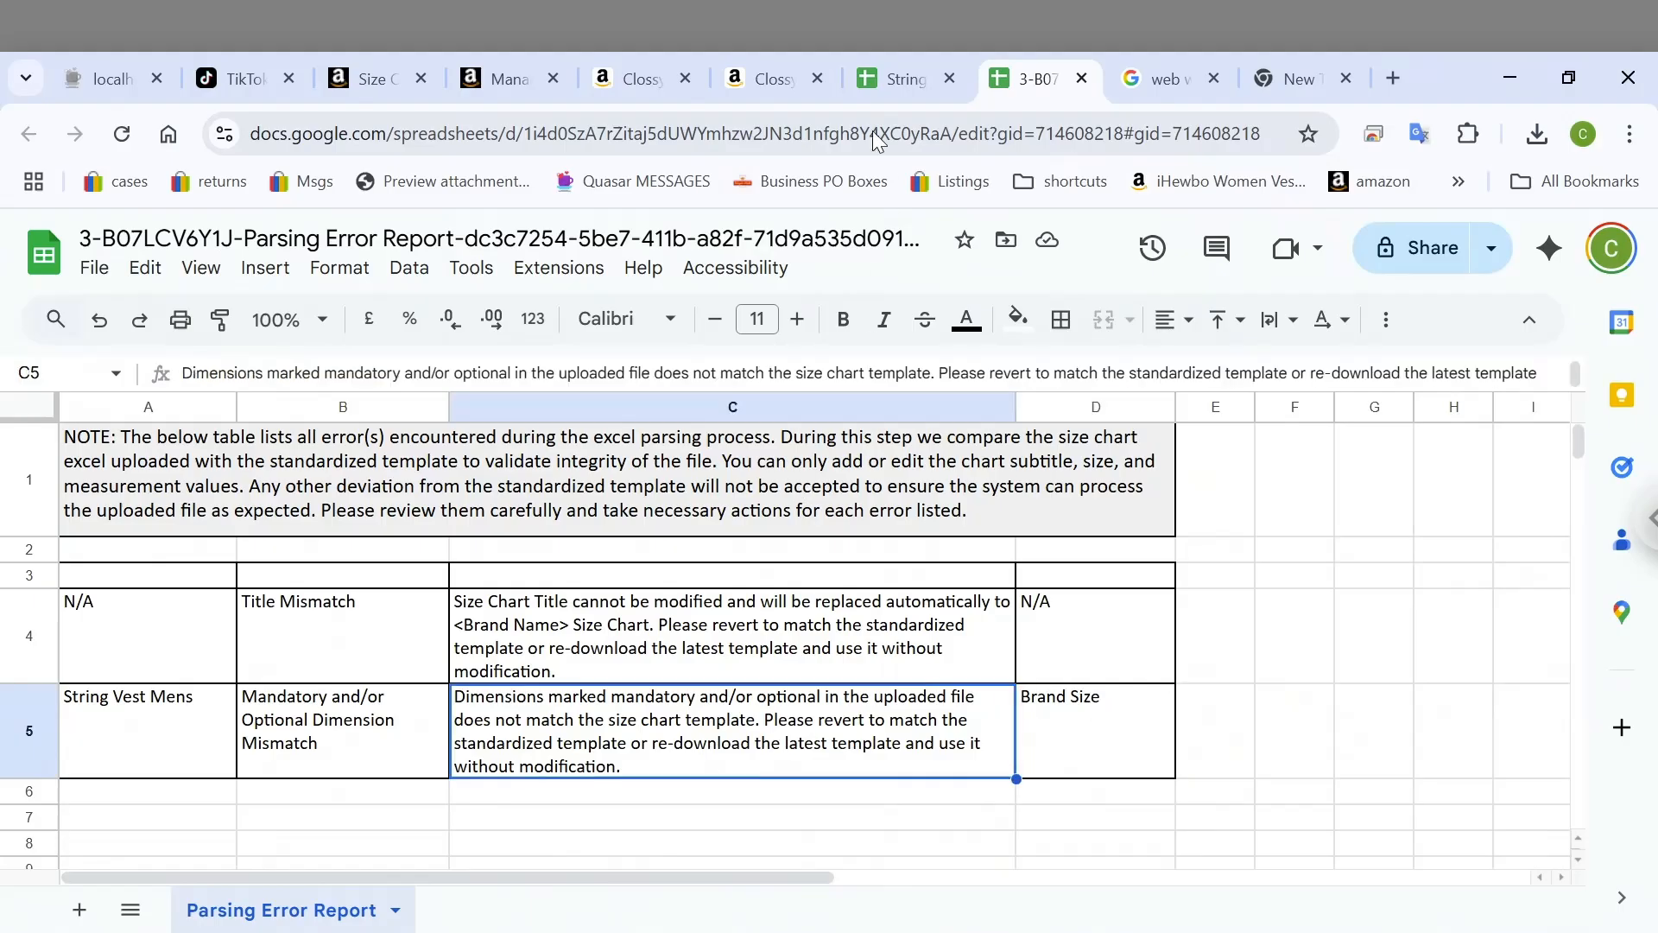
# Examine the row 10 column headers and the mandatory/optional row below them in the String vest spreadsheet, from Brand Size through to Weight
pyautogui.click(890, 79)
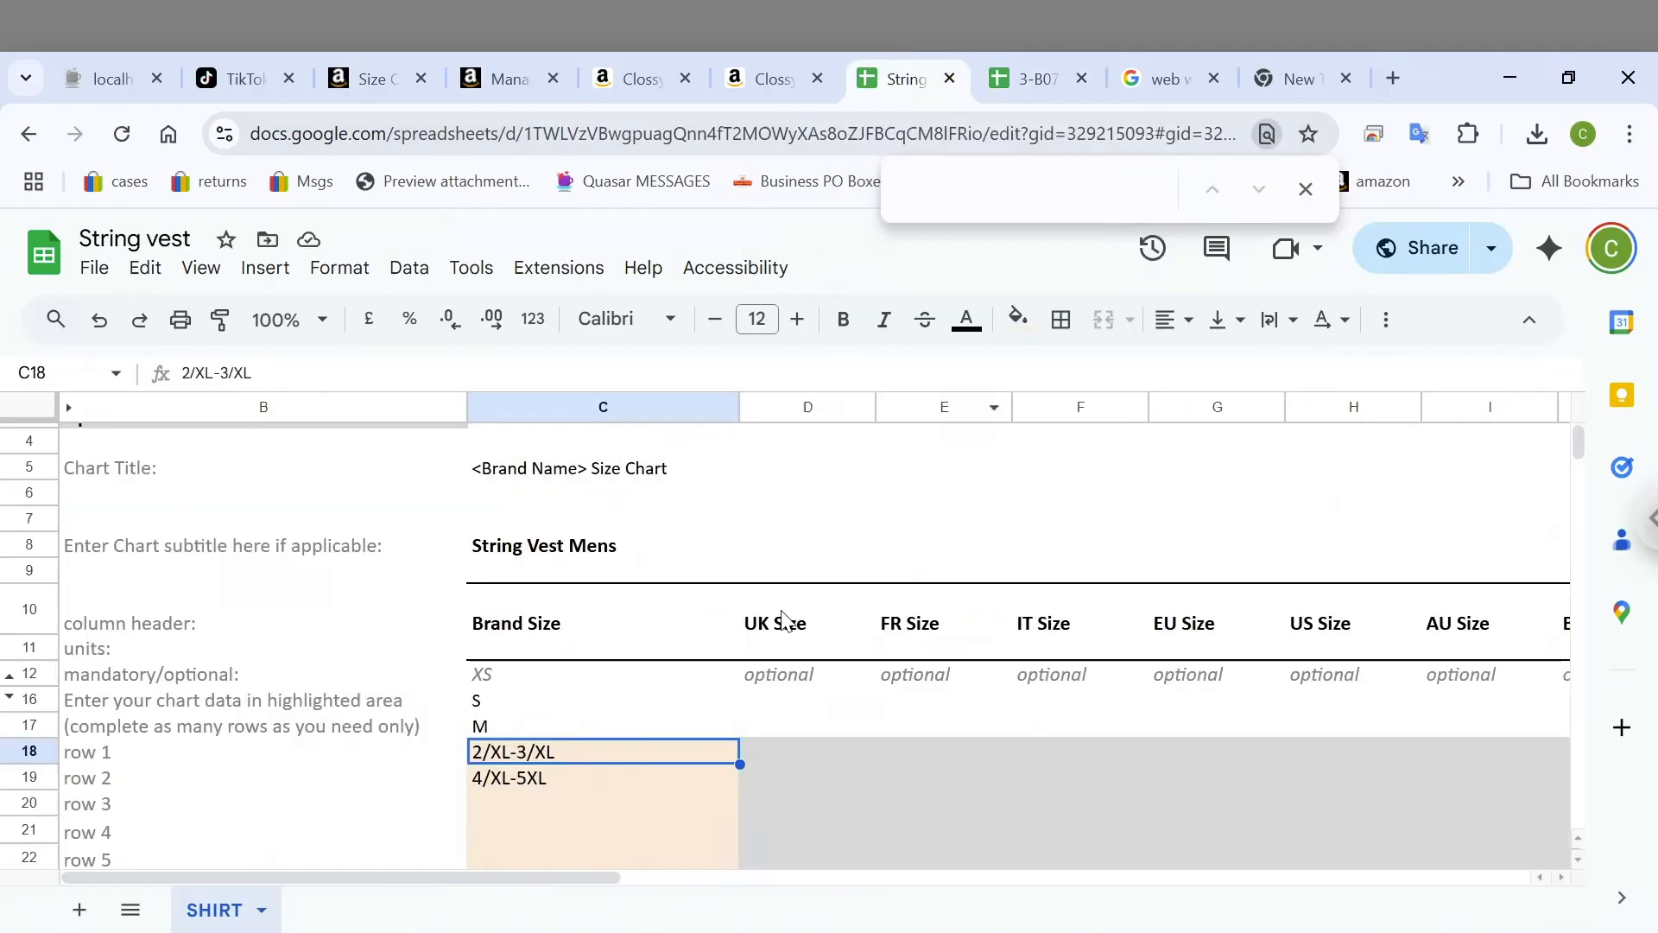
pyautogui.click(553, 640)
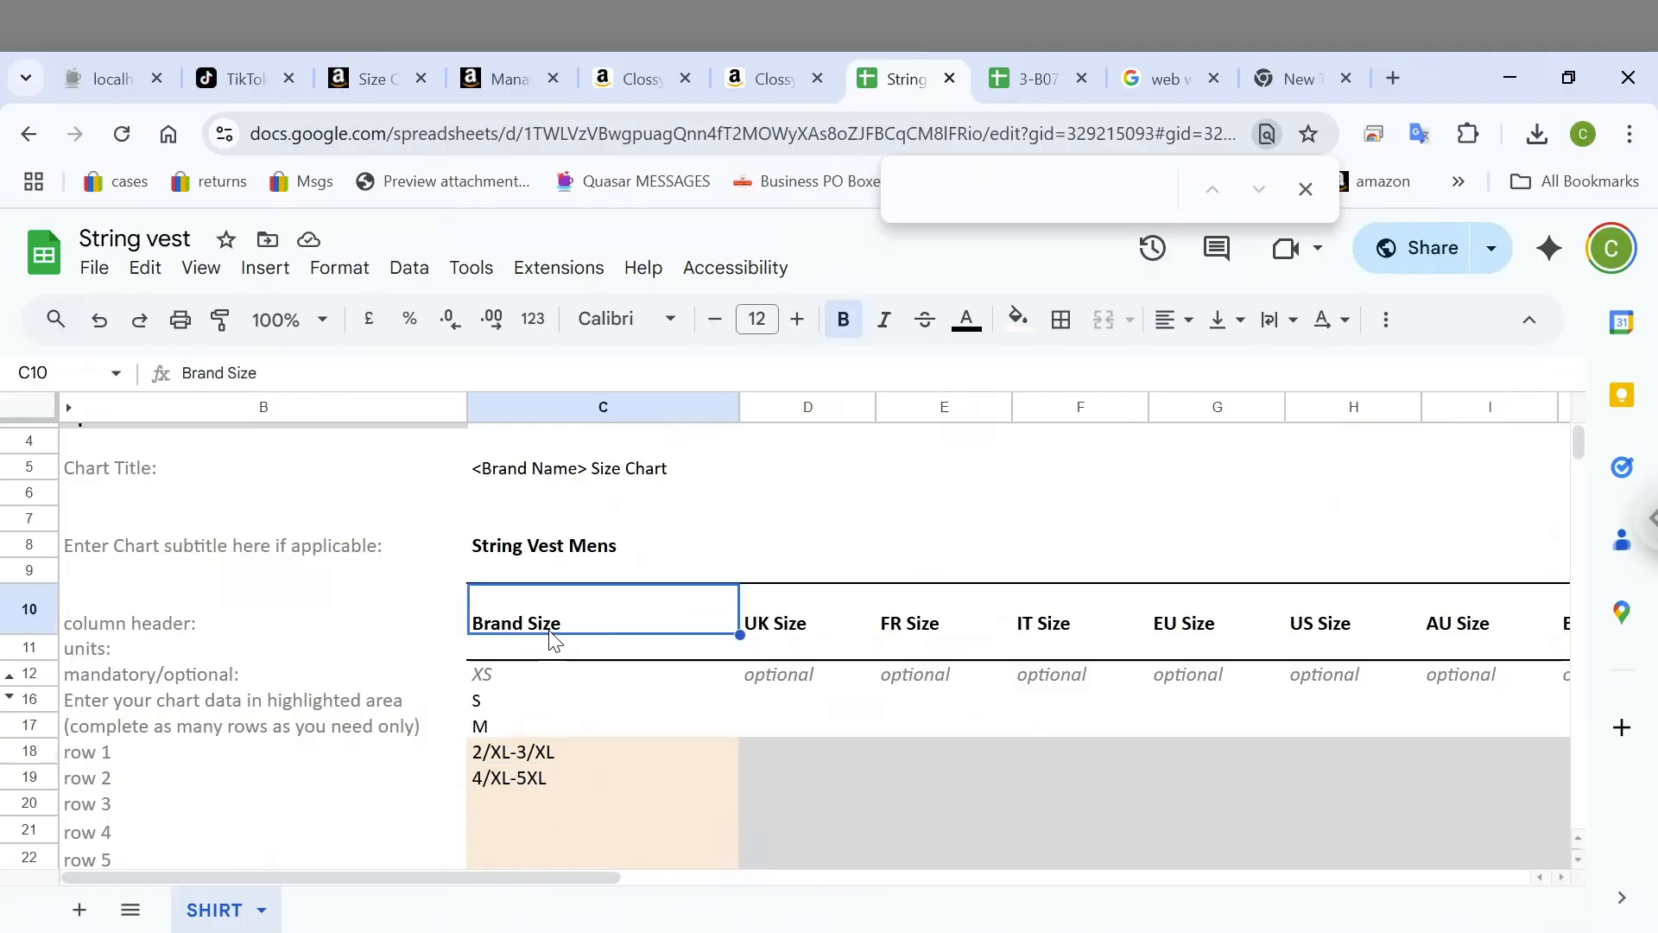
pyautogui.press('Down')
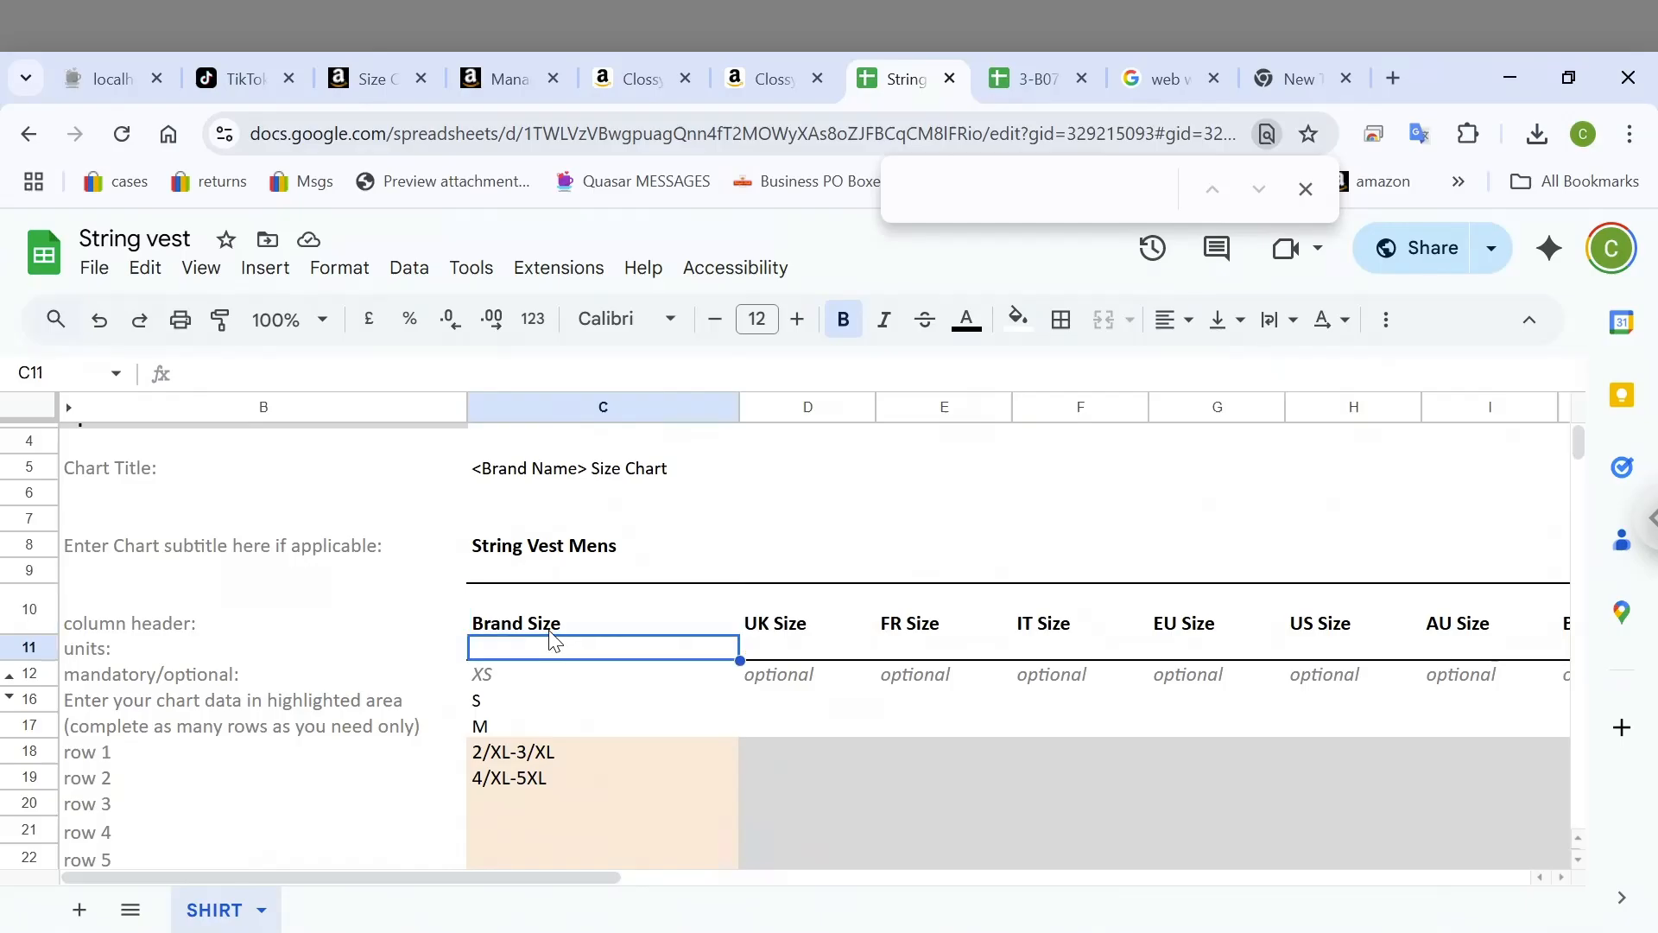
pyautogui.press('Up')
pyautogui.press('Right')
pyautogui.press('Right')
pyautogui.press('Right')
pyautogui.press('Right')
pyautogui.press('Right')
pyautogui.press('Right')
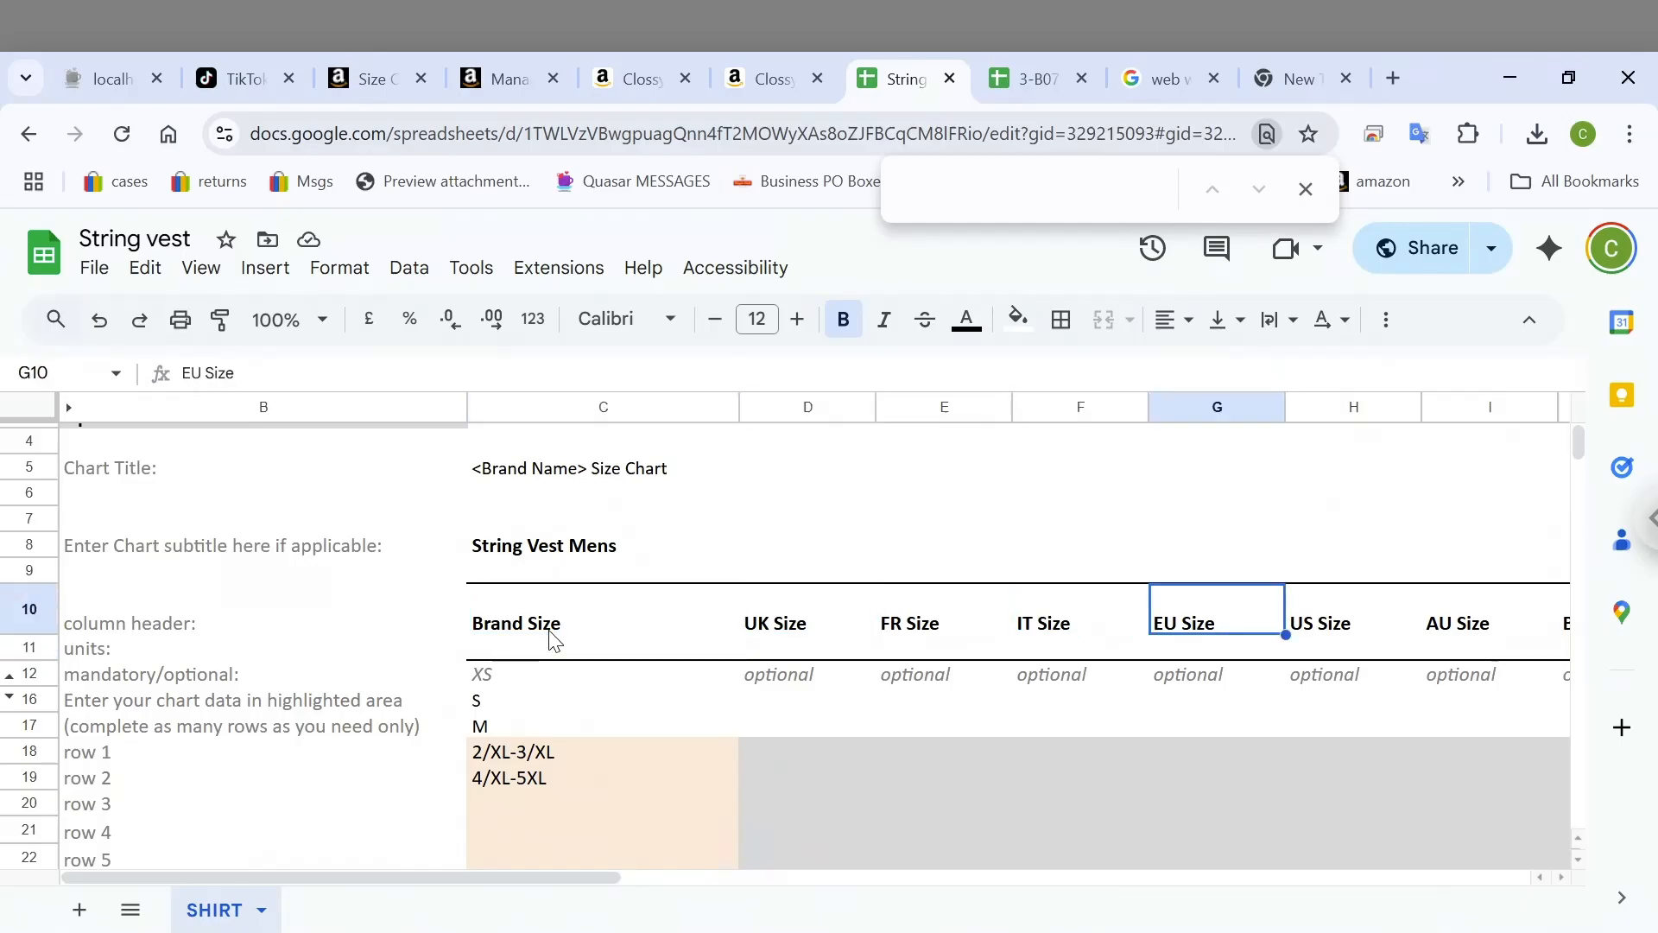
pyautogui.press('Right')
pyautogui.press('Right')
pyautogui.press('Right')
pyautogui.press('Right')
pyautogui.press('Right')
pyautogui.press('Right')
pyautogui.press('Right')
pyautogui.press('Right')
pyautogui.press('Right')
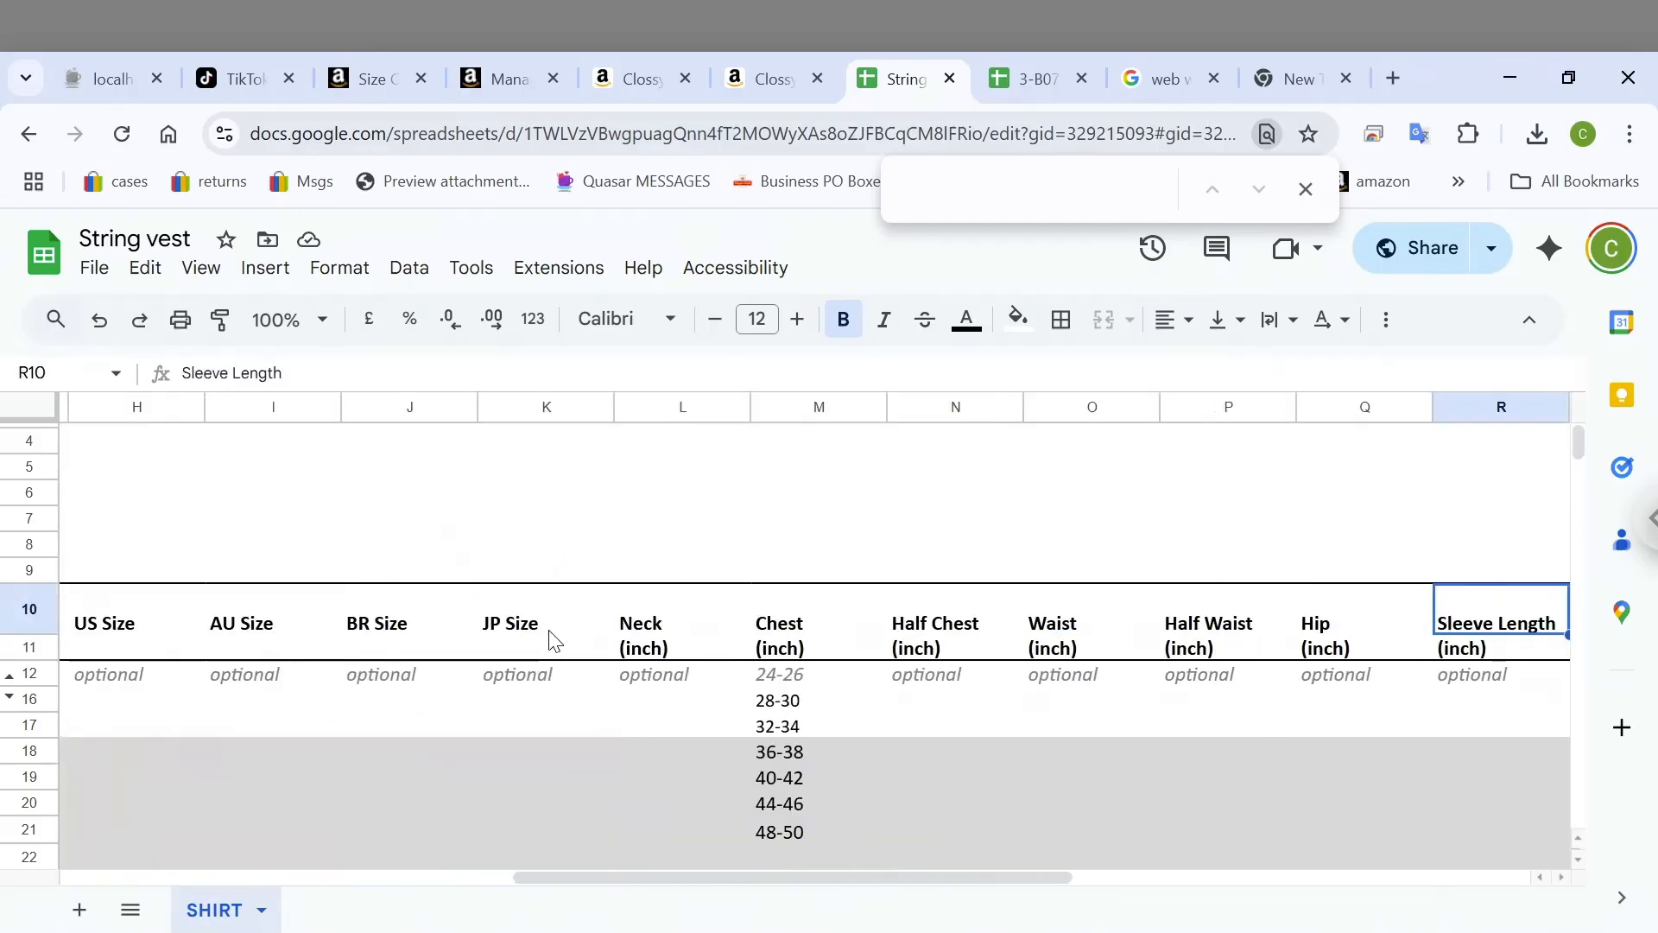
pyautogui.press('Right')
pyautogui.press('Right')
pyautogui.press('Right')
pyautogui.press('Right')
pyautogui.press('Right')
pyautogui.press('Right')
pyautogui.press('Right')
pyautogui.press('Right')
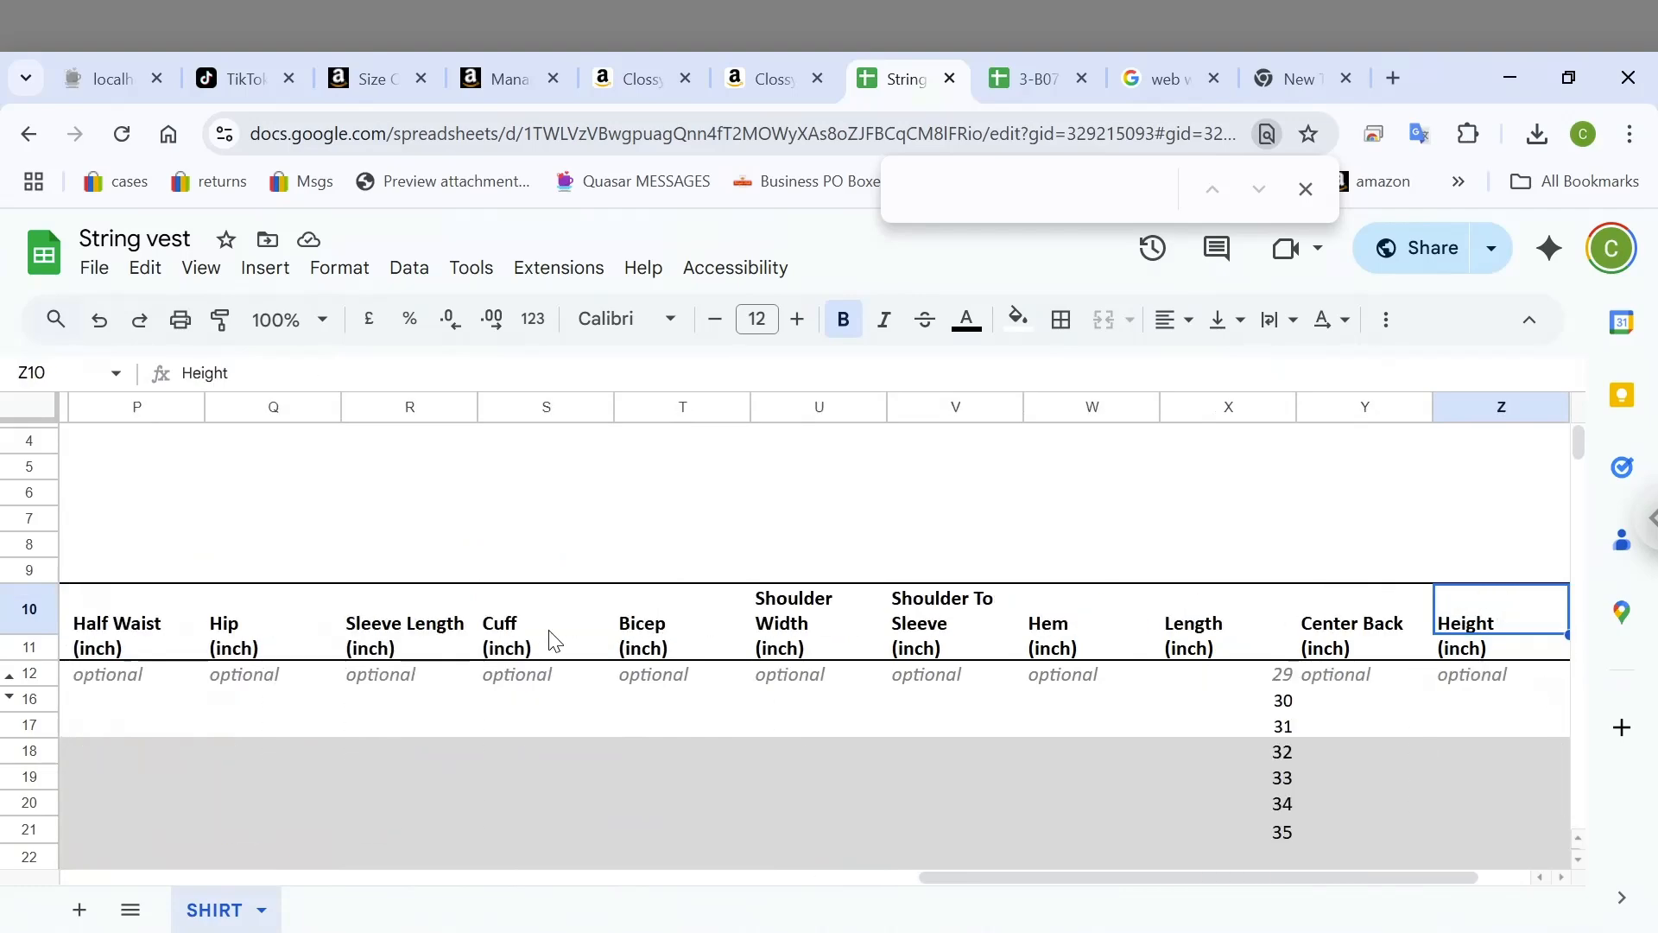
pyautogui.press('Right')
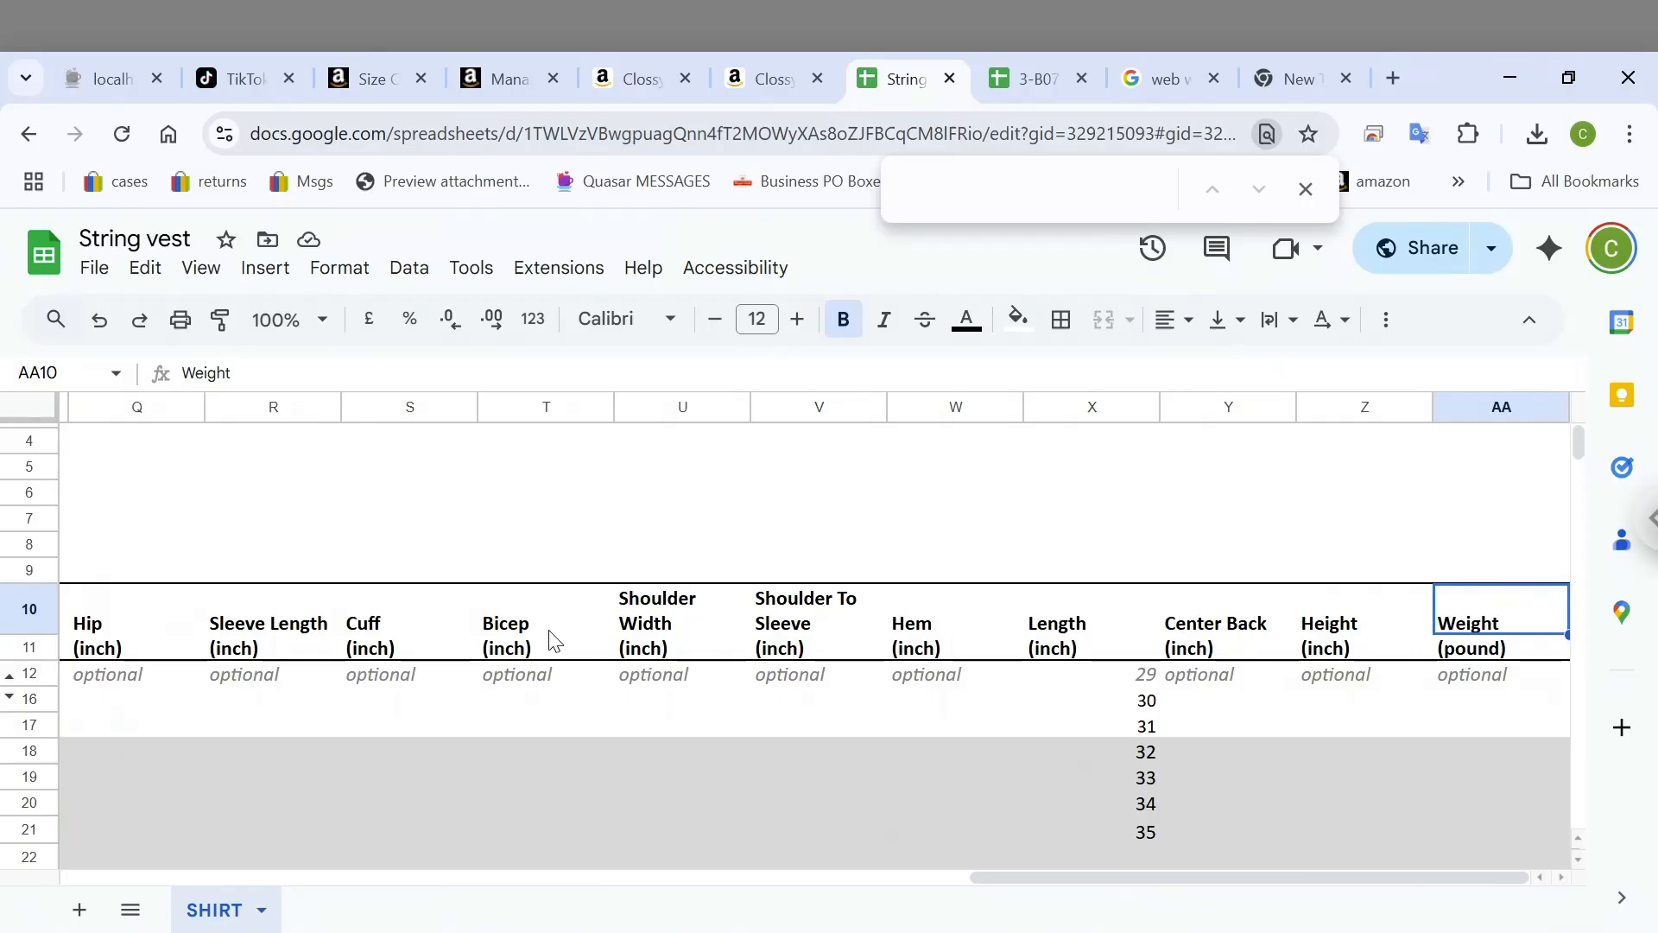
pyautogui.press('Left')
pyautogui.press('Left')
pyautogui.press('Left')
pyautogui.press('Left')
pyautogui.press('Left')
pyautogui.press('Left')
pyautogui.press('Left')
pyautogui.press('Left')
pyautogui.press('Left')
pyautogui.press('Left')
pyautogui.press('Left')
pyautogui.press('Left')
pyautogui.press('Left')
pyautogui.press('Left')
pyautogui.press('Left')
pyautogui.press('Left')
pyautogui.press('Left')
pyautogui.press('Left')
pyautogui.press('Left')
pyautogui.press('Left')
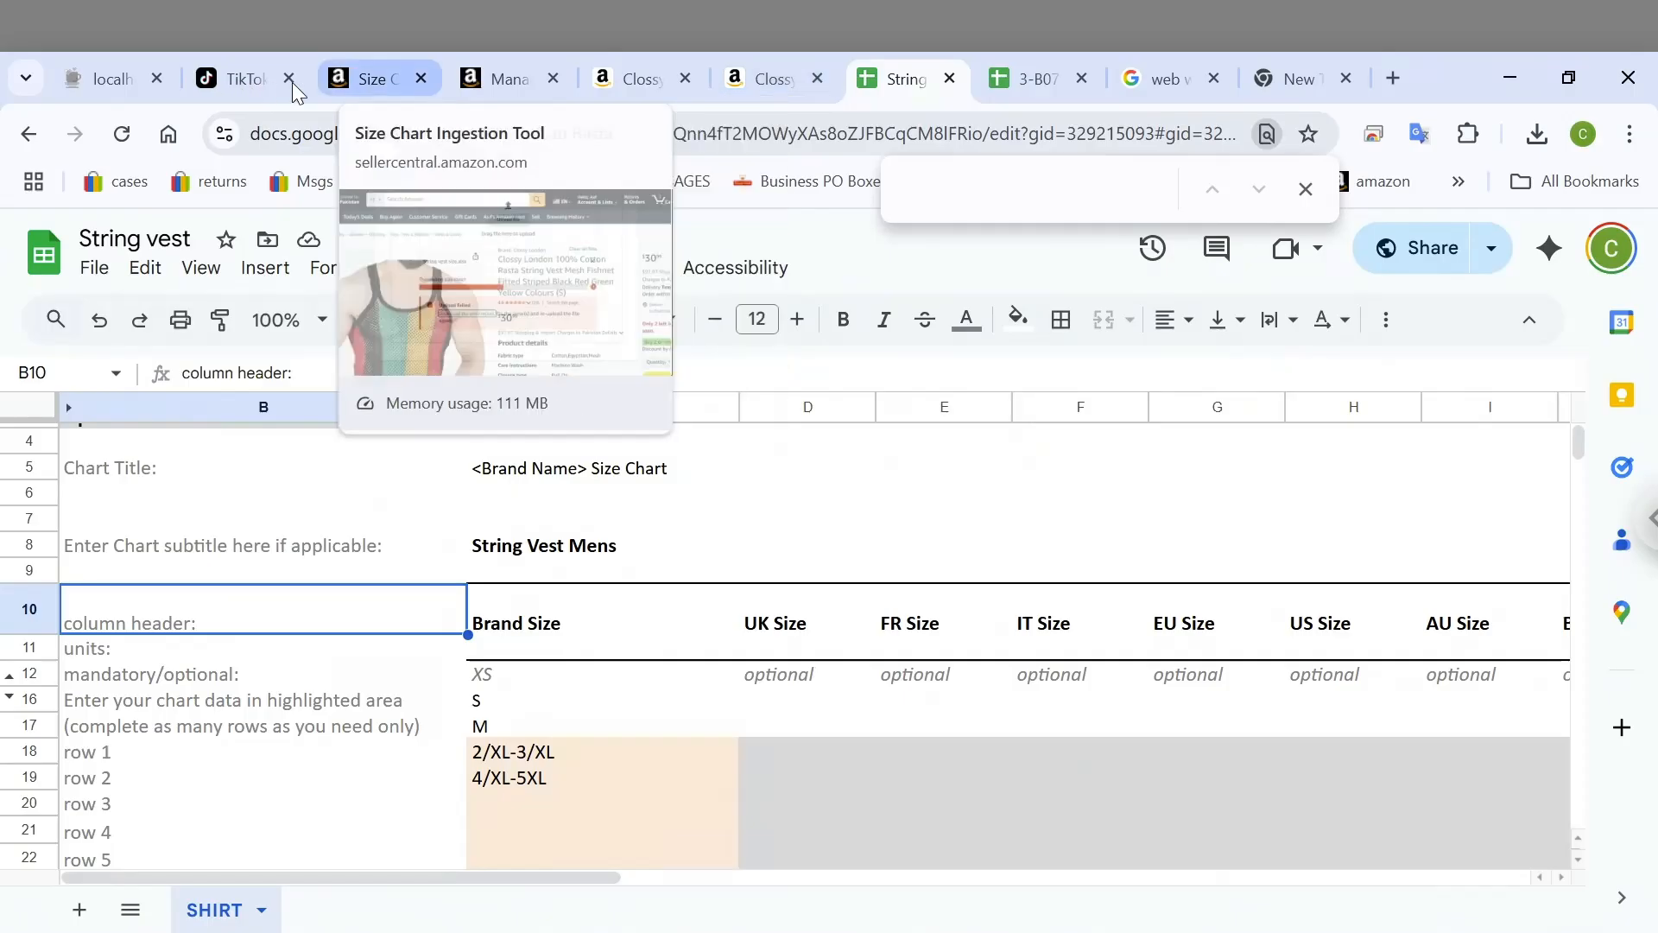
# Download a fresh blank size chart template from the Size Chart Ingestion Tool and save it in Downloads as "string vest template size"
pyautogui.click(375, 83)
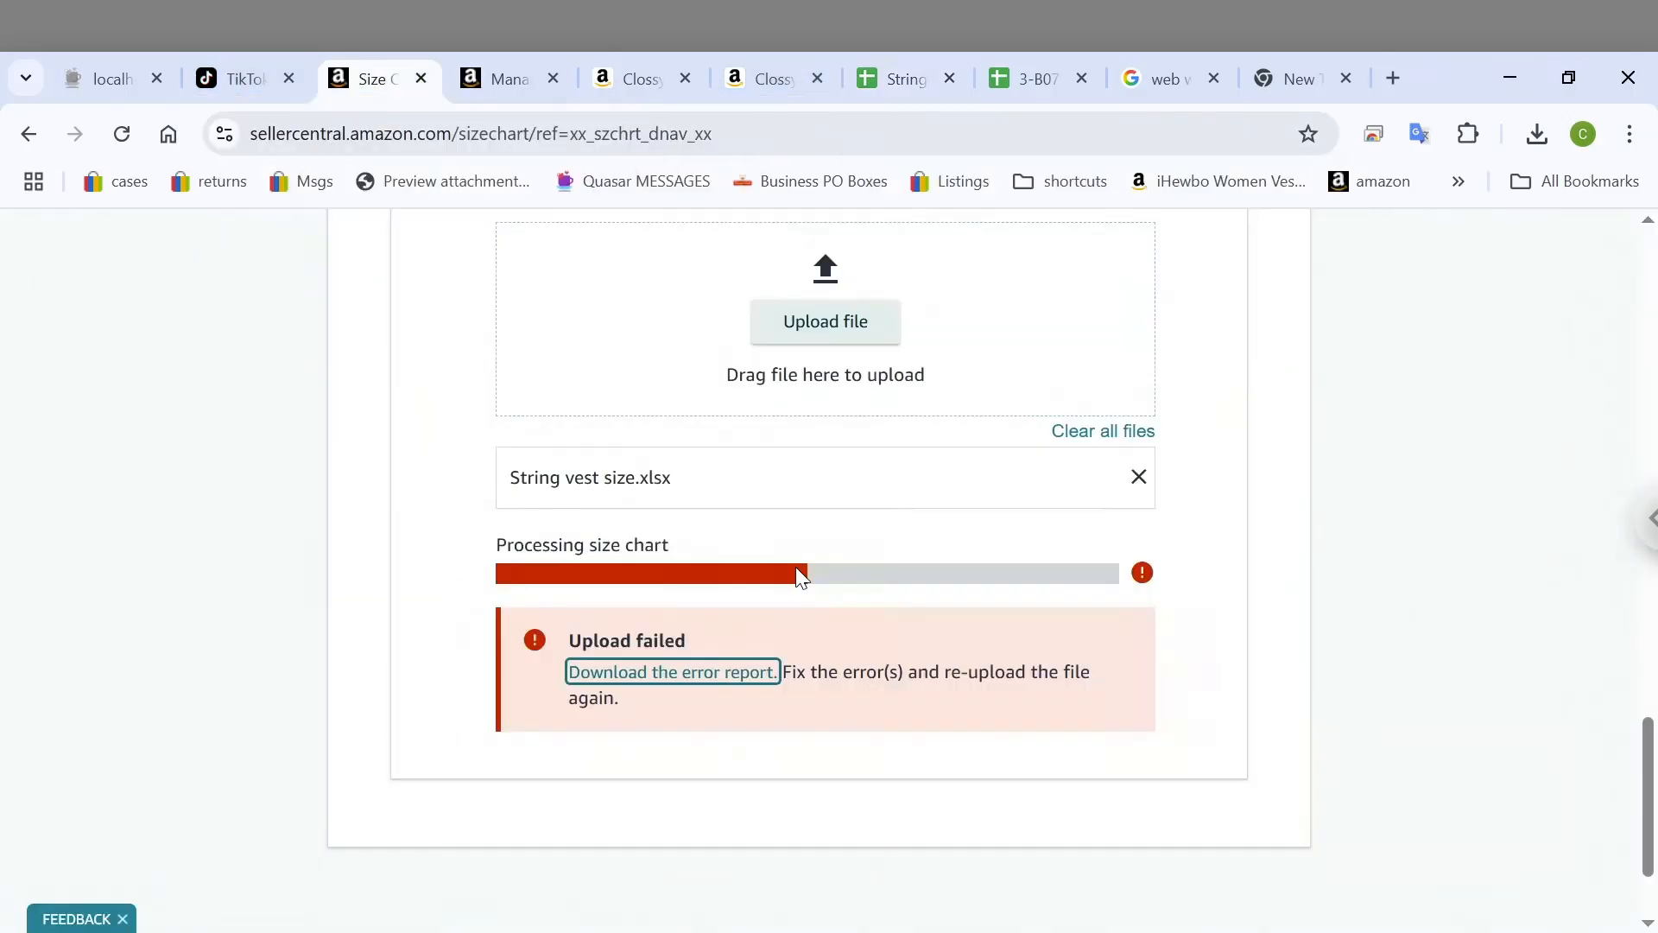
pyautogui.scroll(15, 802, 577)
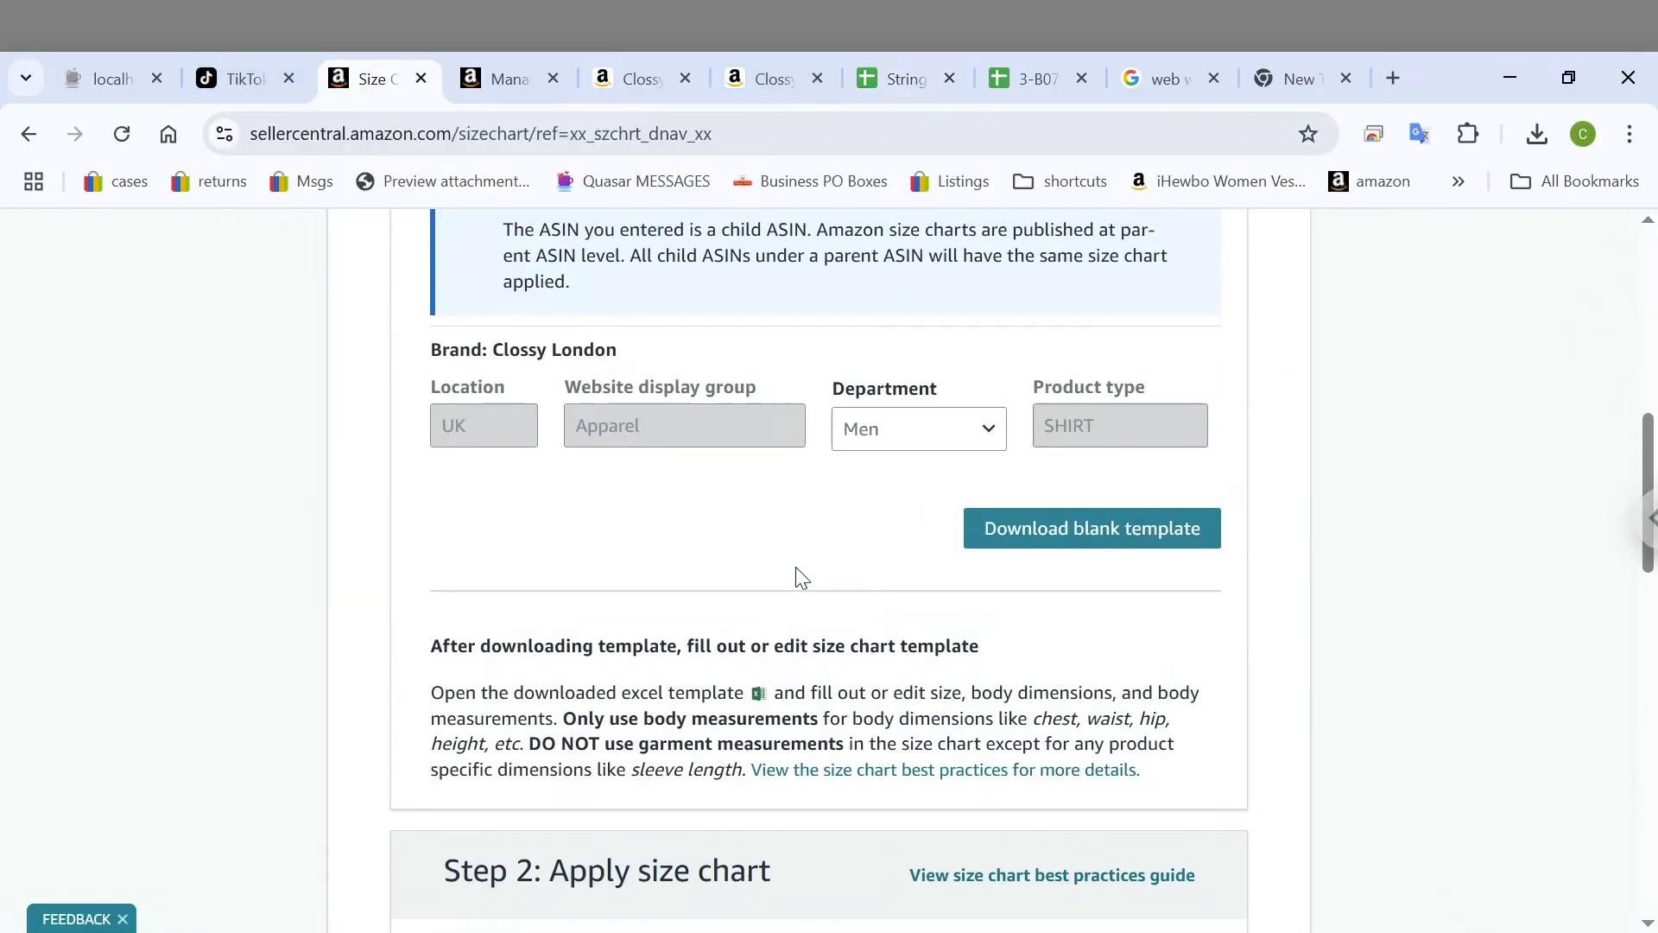
pyautogui.scroll(2, 795, 570)
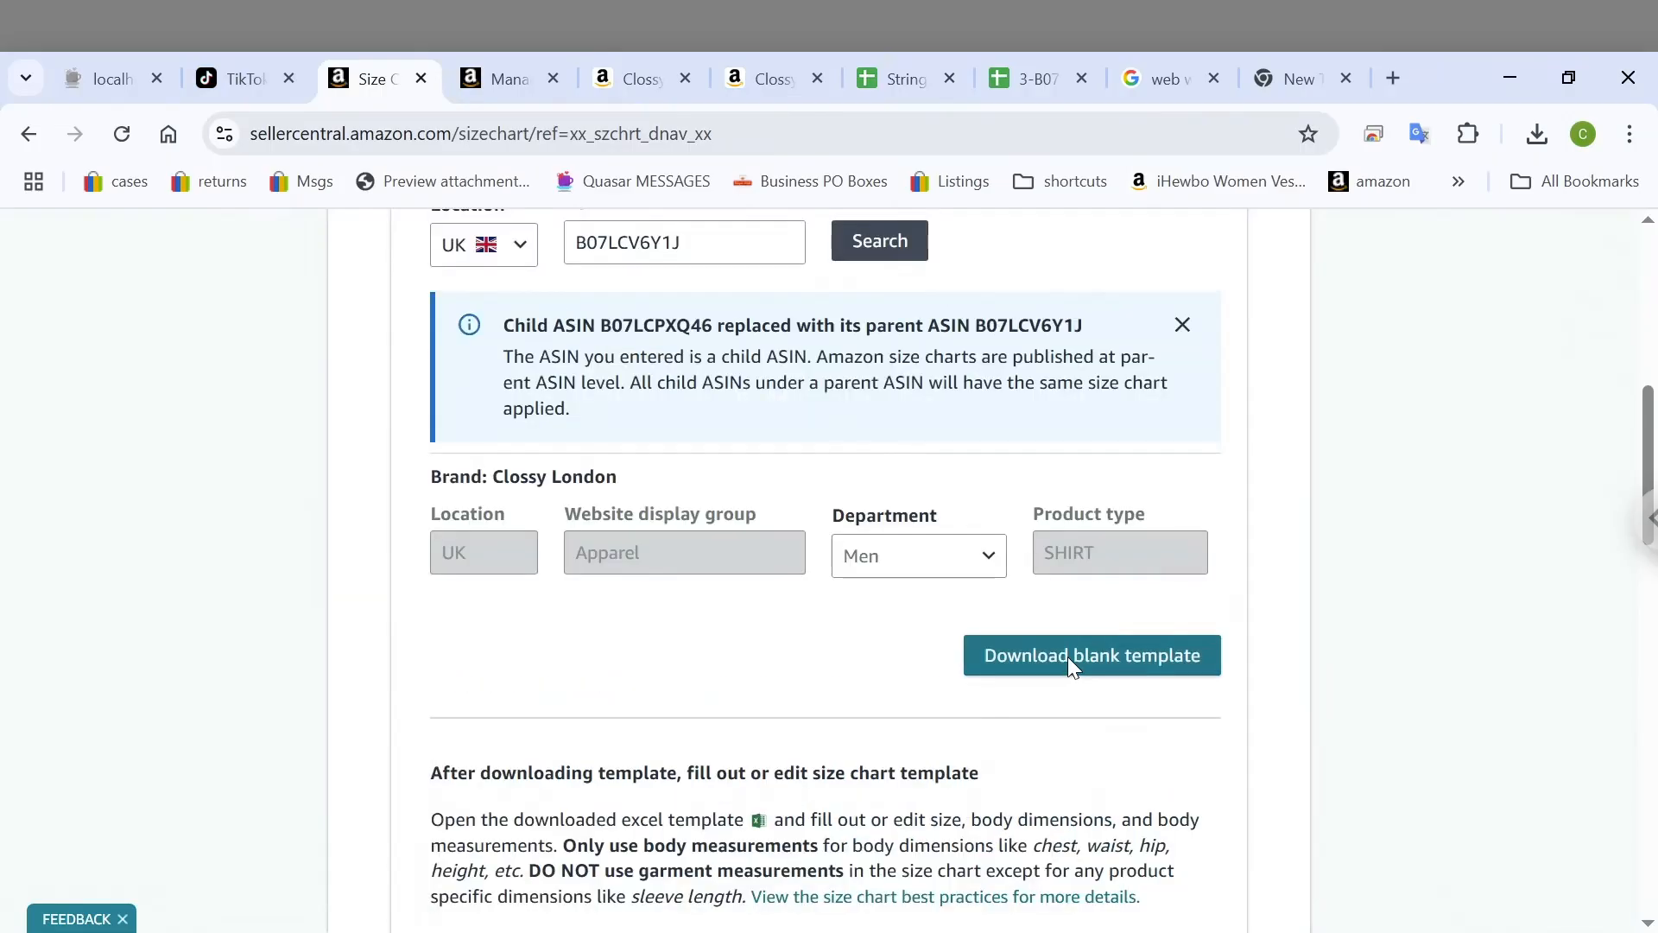
pyautogui.click(1071, 668)
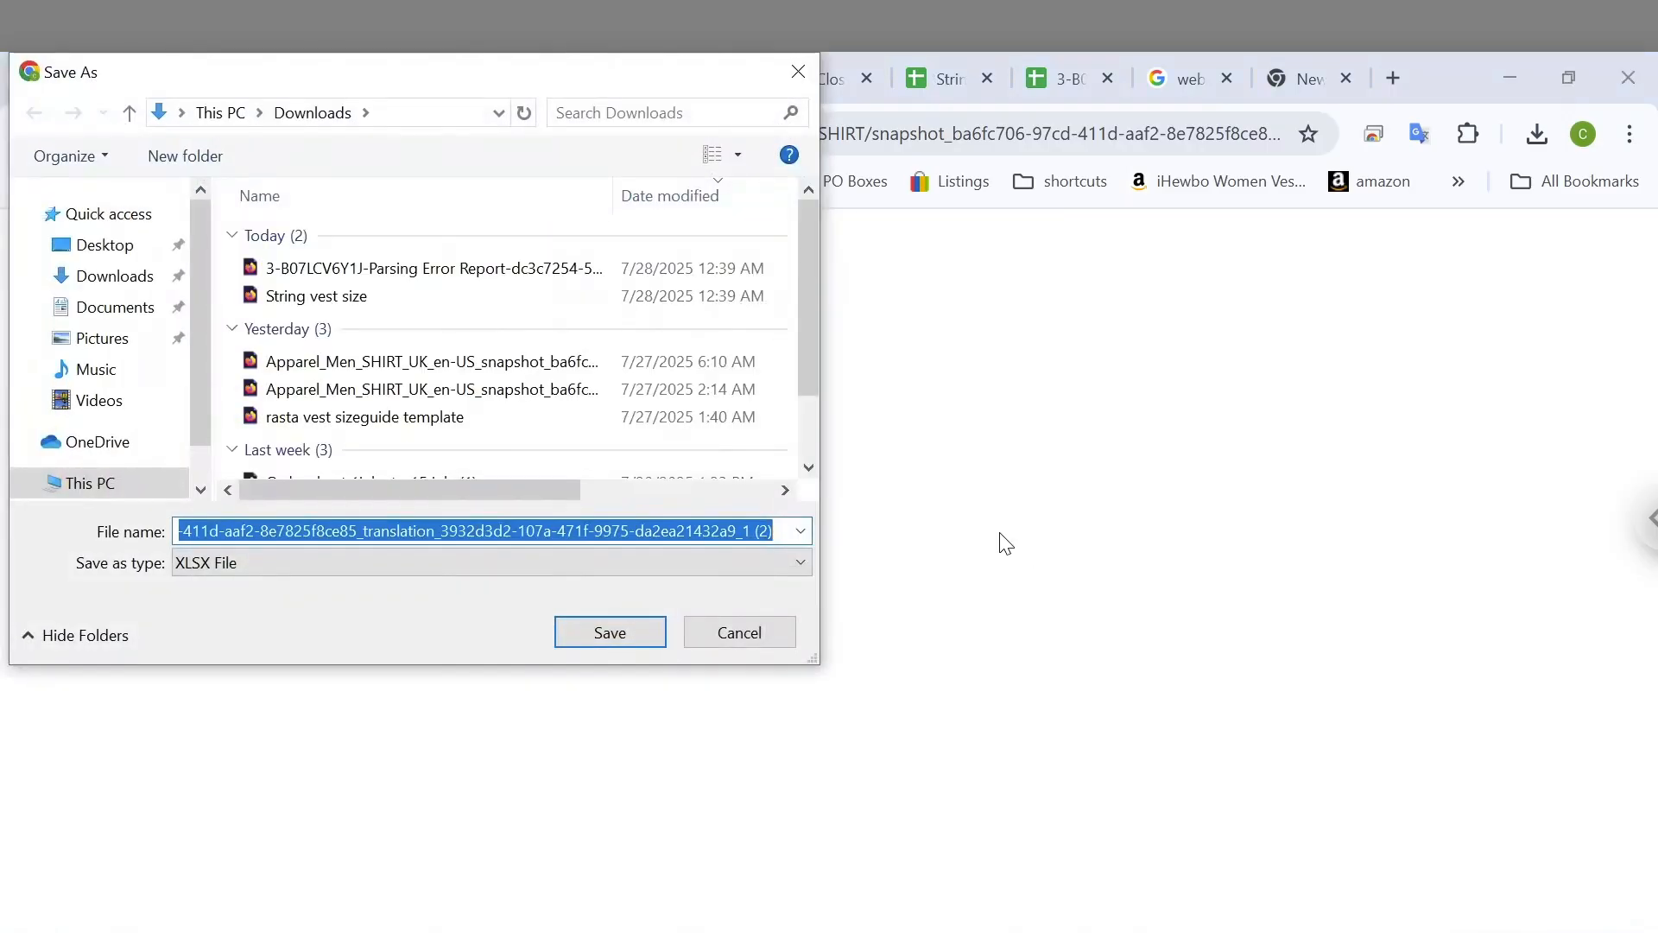
pyautogui.write('stri')
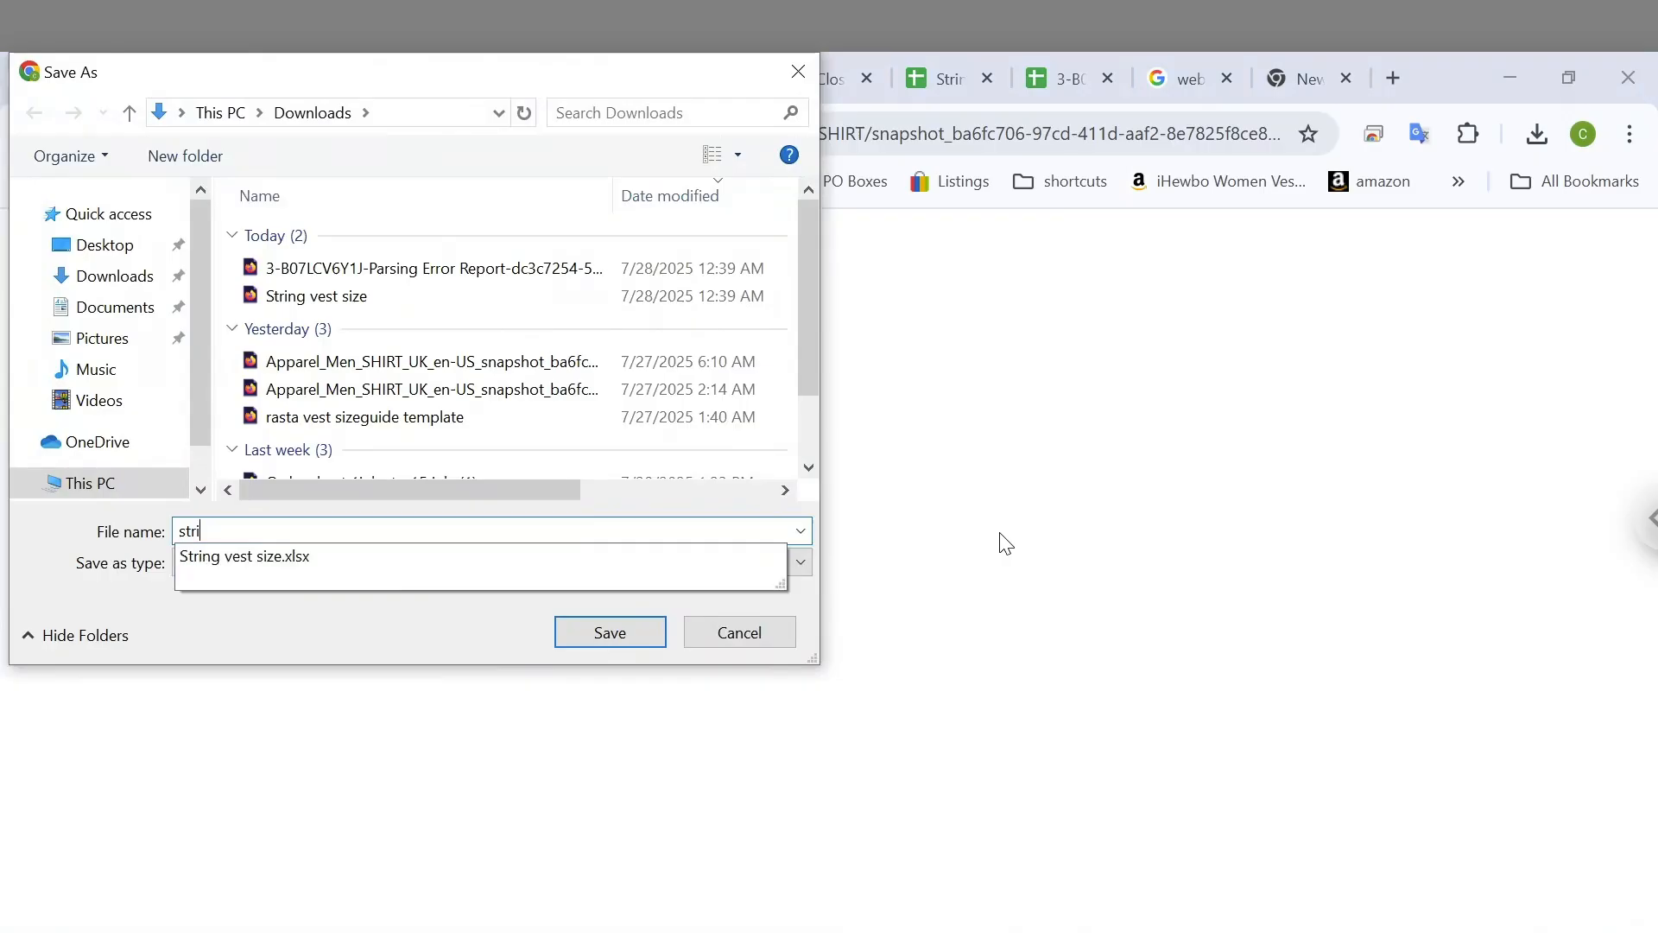
pyautogui.write('ng vest remplate size')
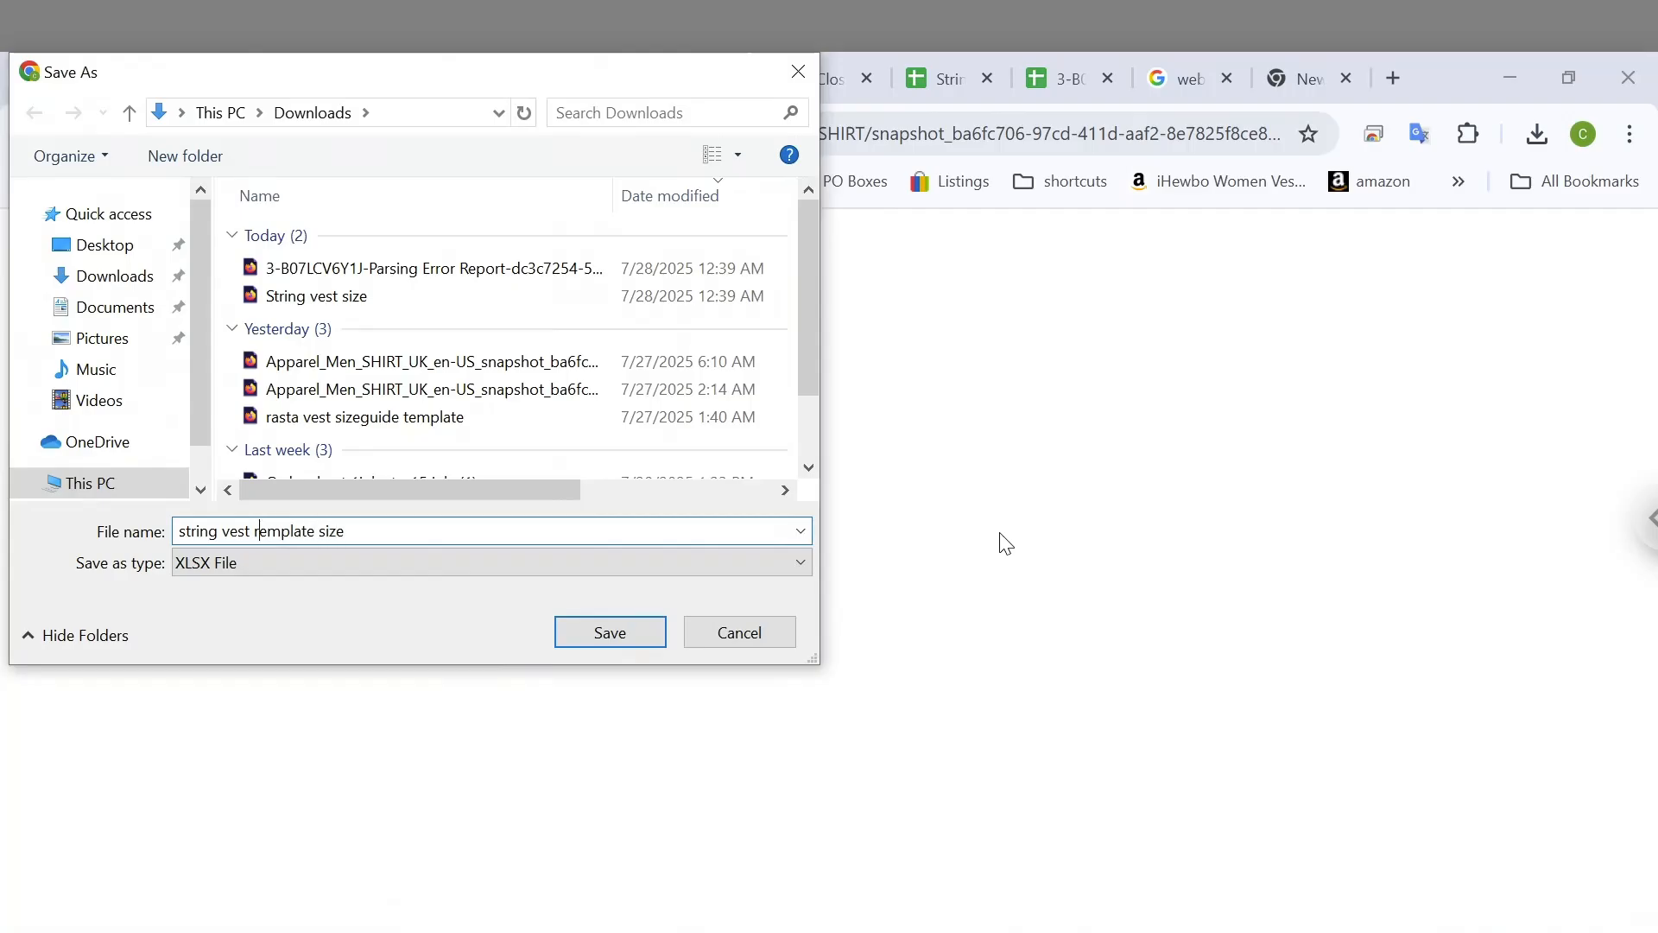
pyautogui.press('BackSpace')
pyautogui.write('t')
pyautogui.press('Return')
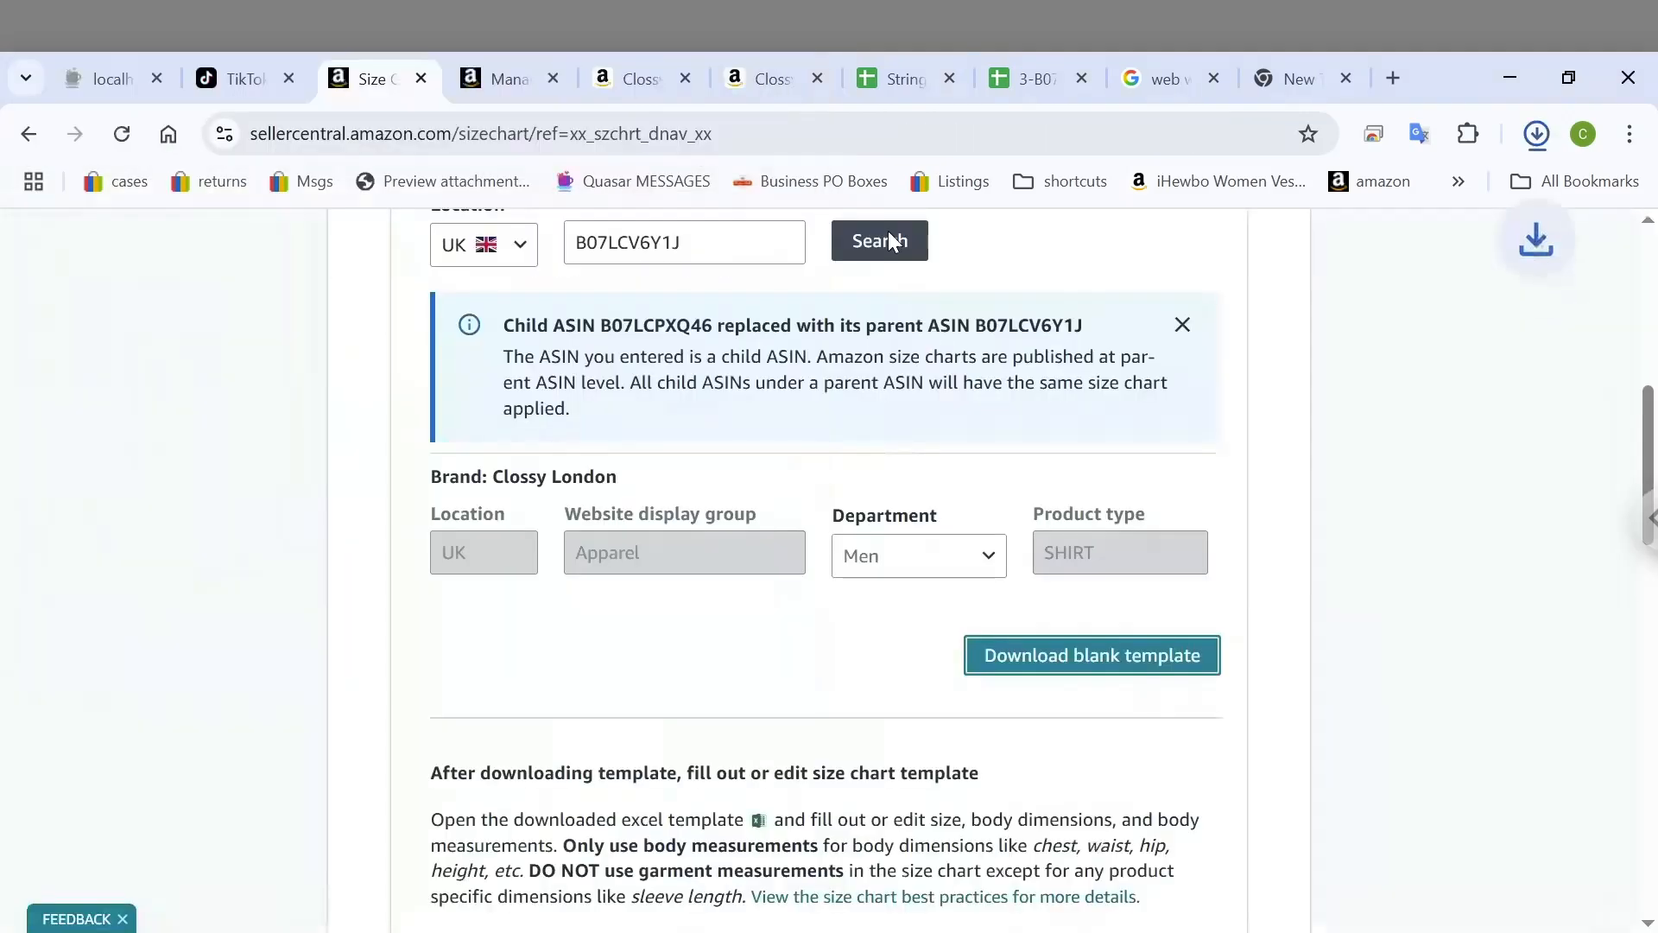
# From the String vest spreadsheet, upload "string vest template size.xlsx" from Downloads and import it as a new spreadsheet
pyautogui.click(862, 85)
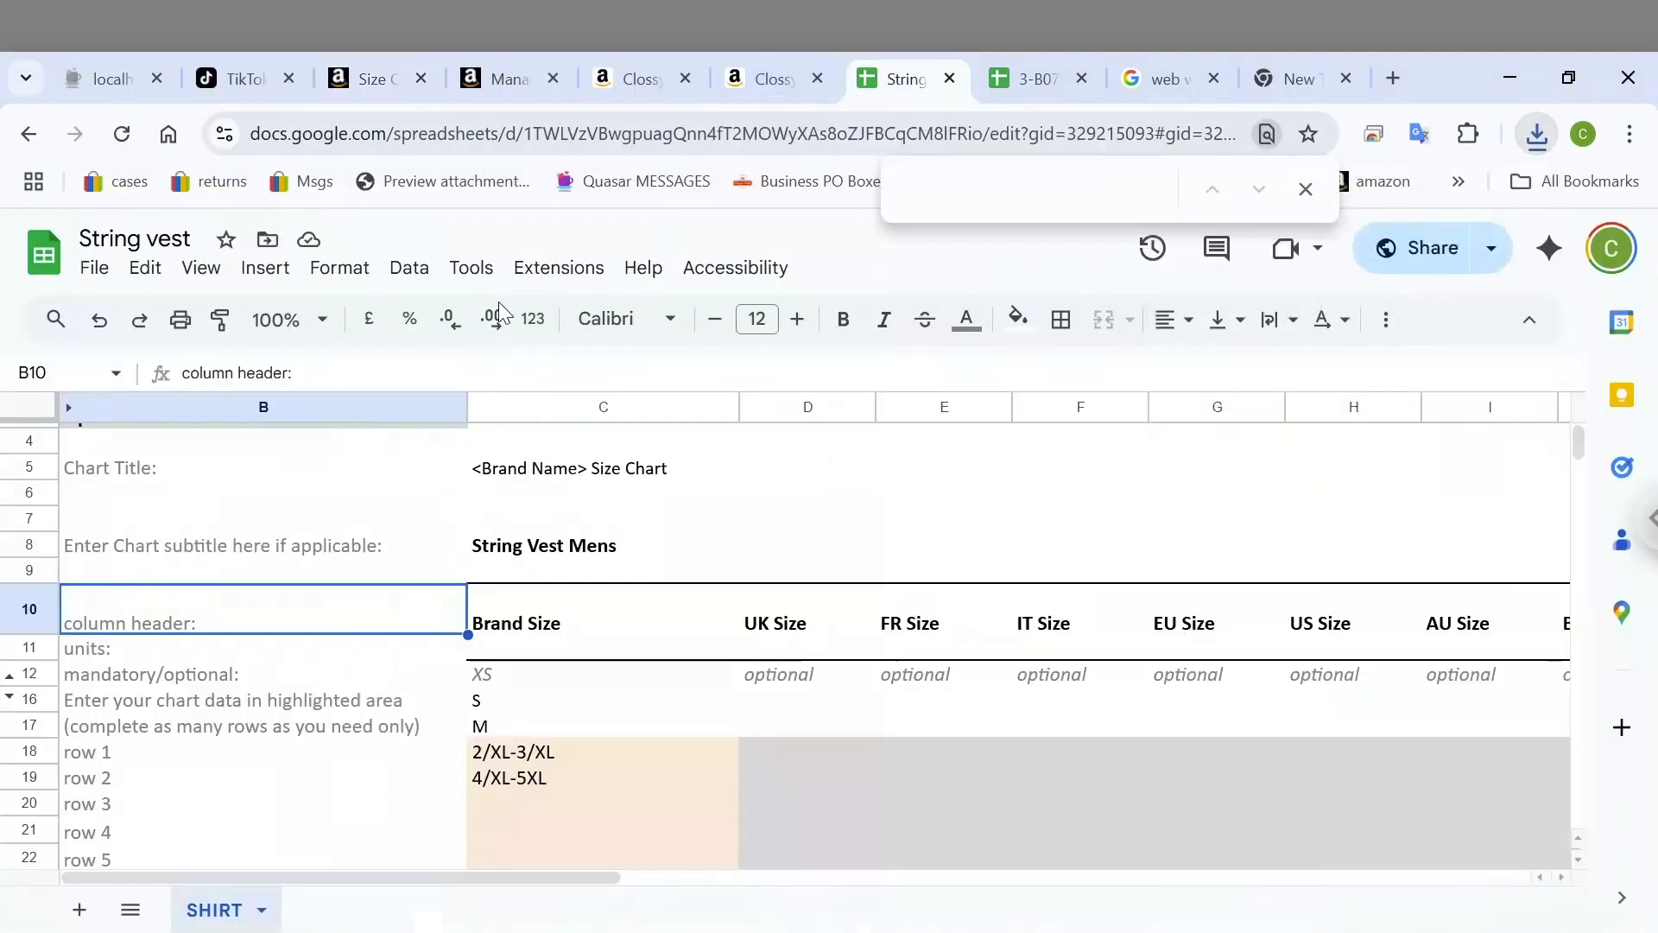
pyautogui.click(95, 269)
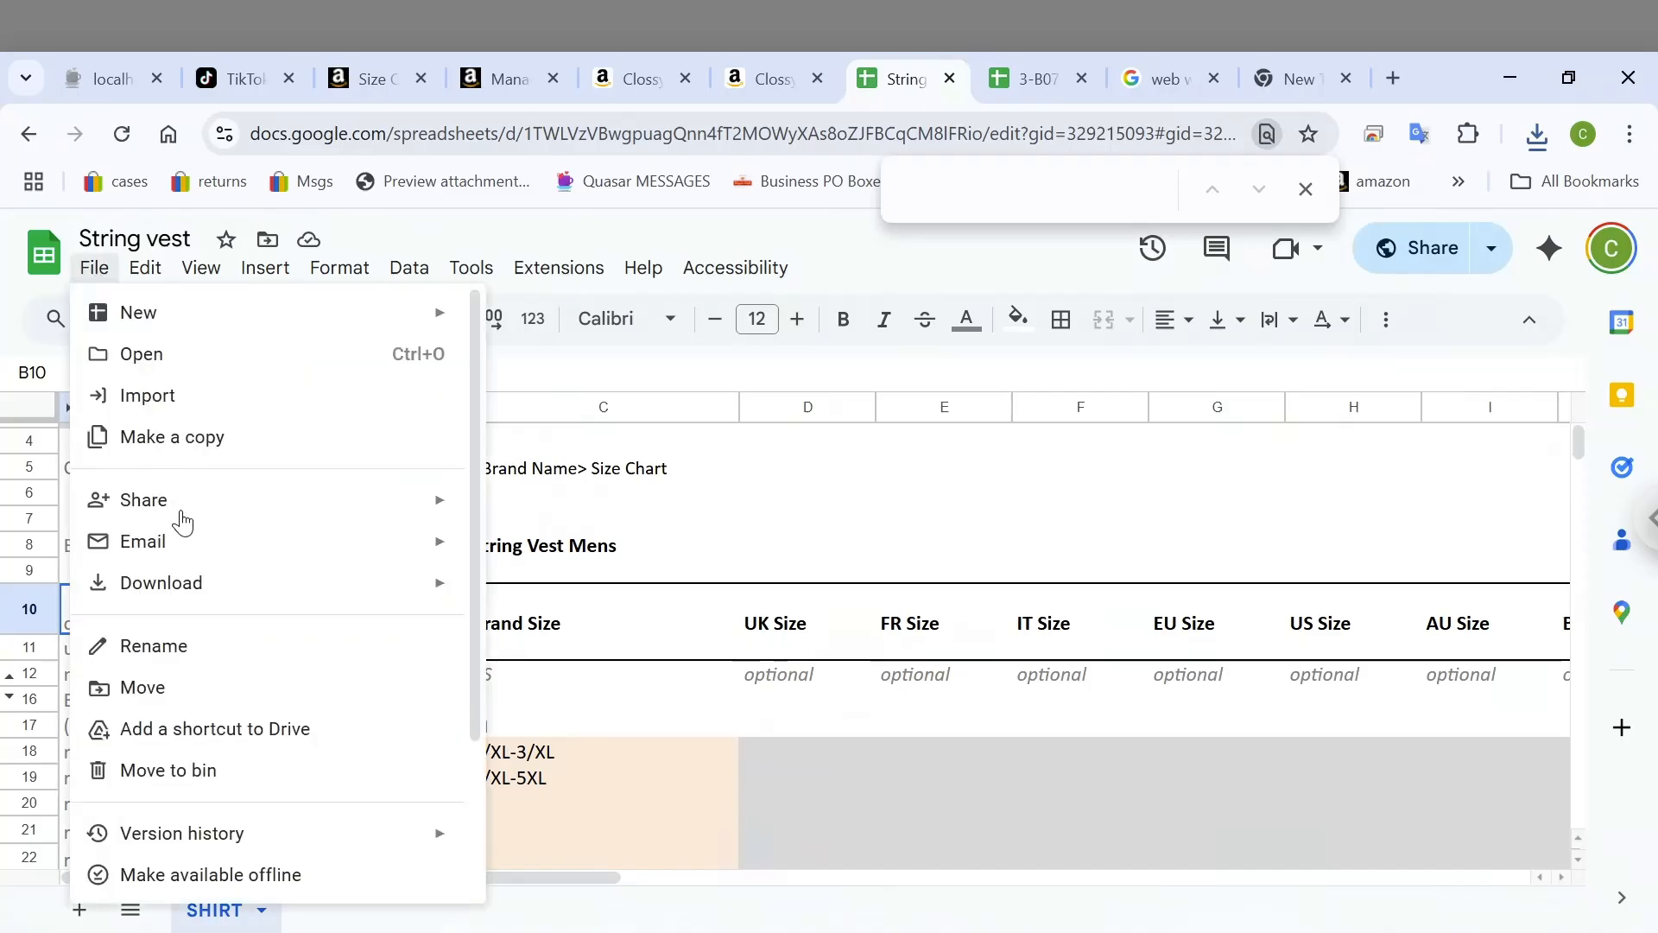
pyautogui.click(252, 396)
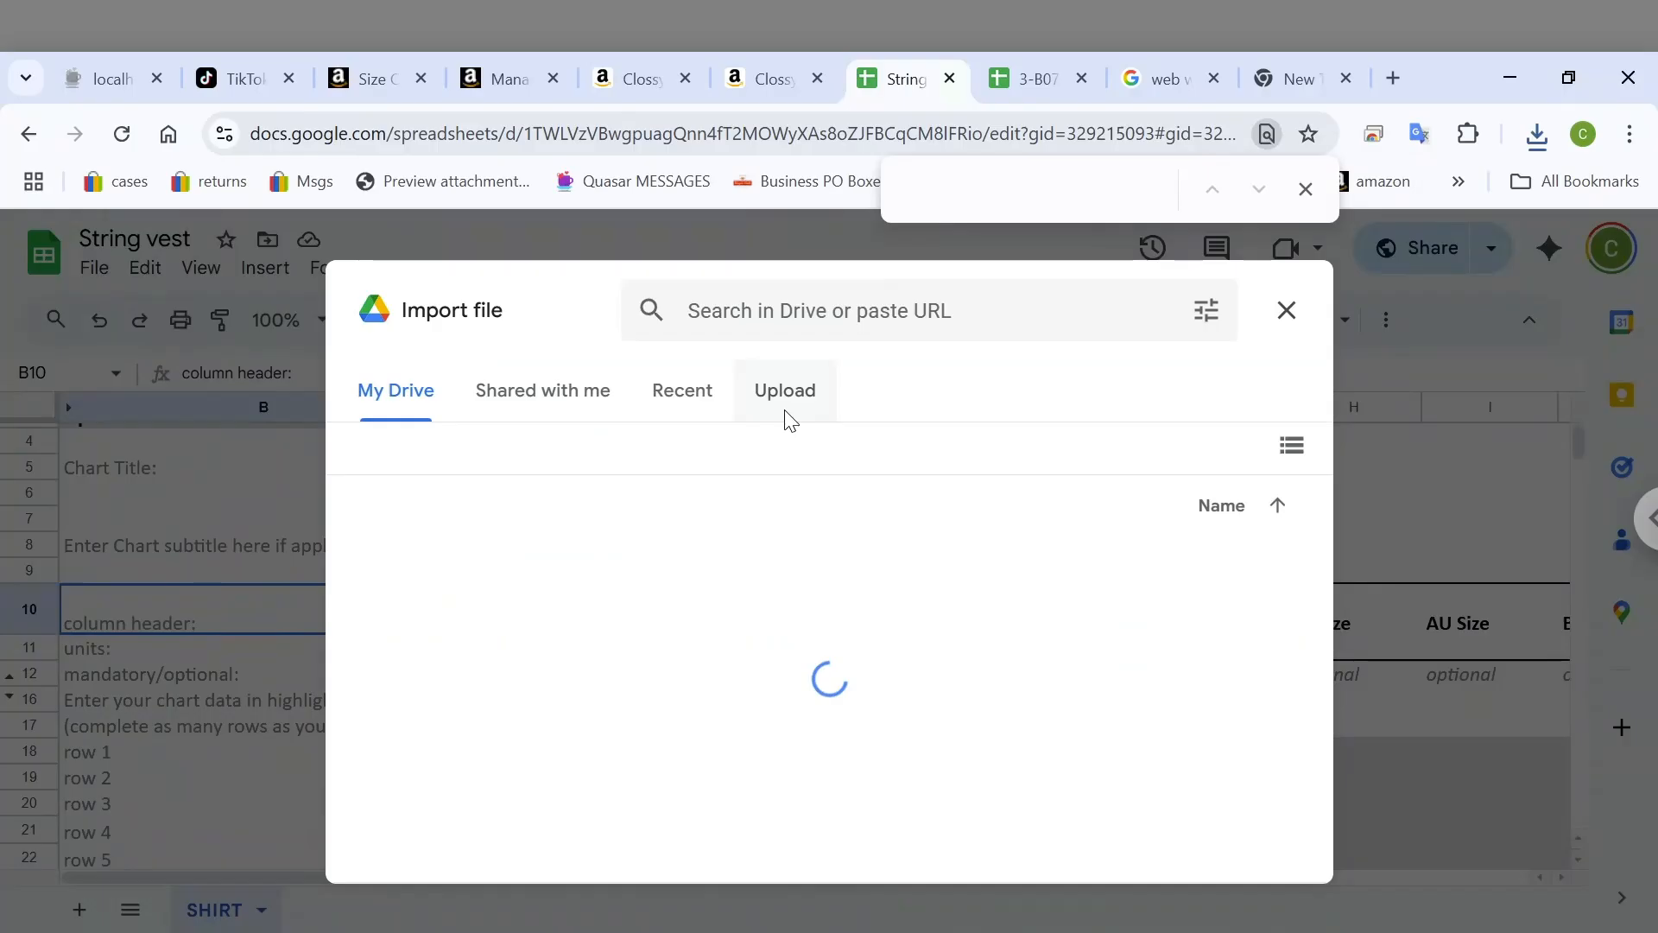
pyautogui.click(788, 418)
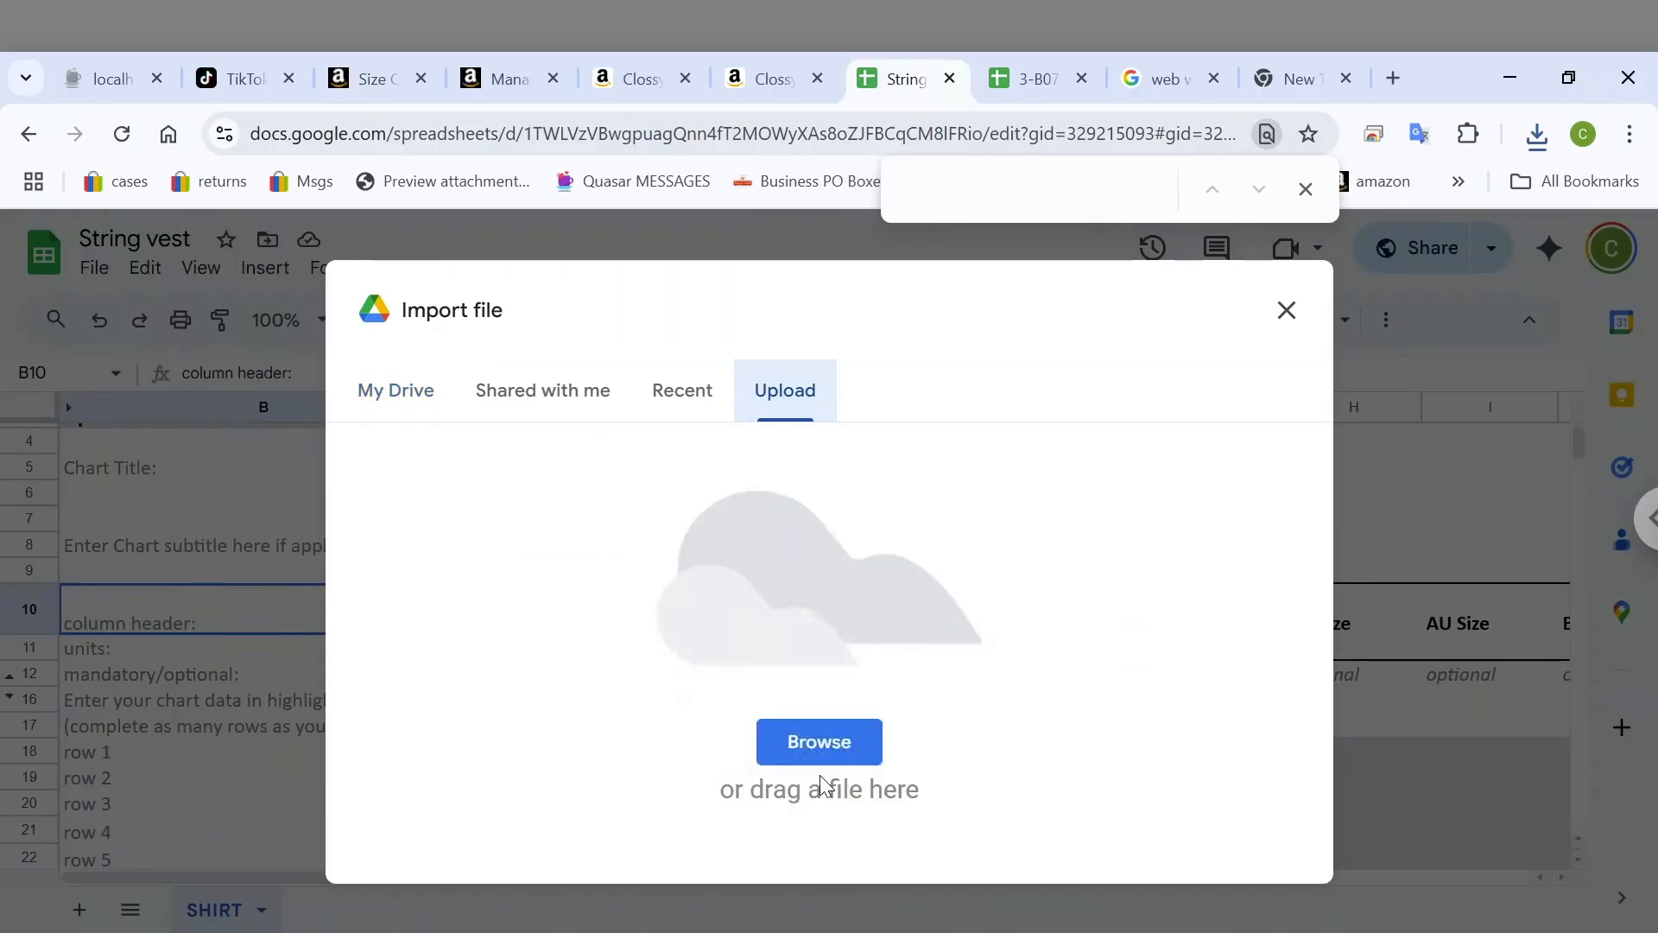
pyautogui.click(831, 742)
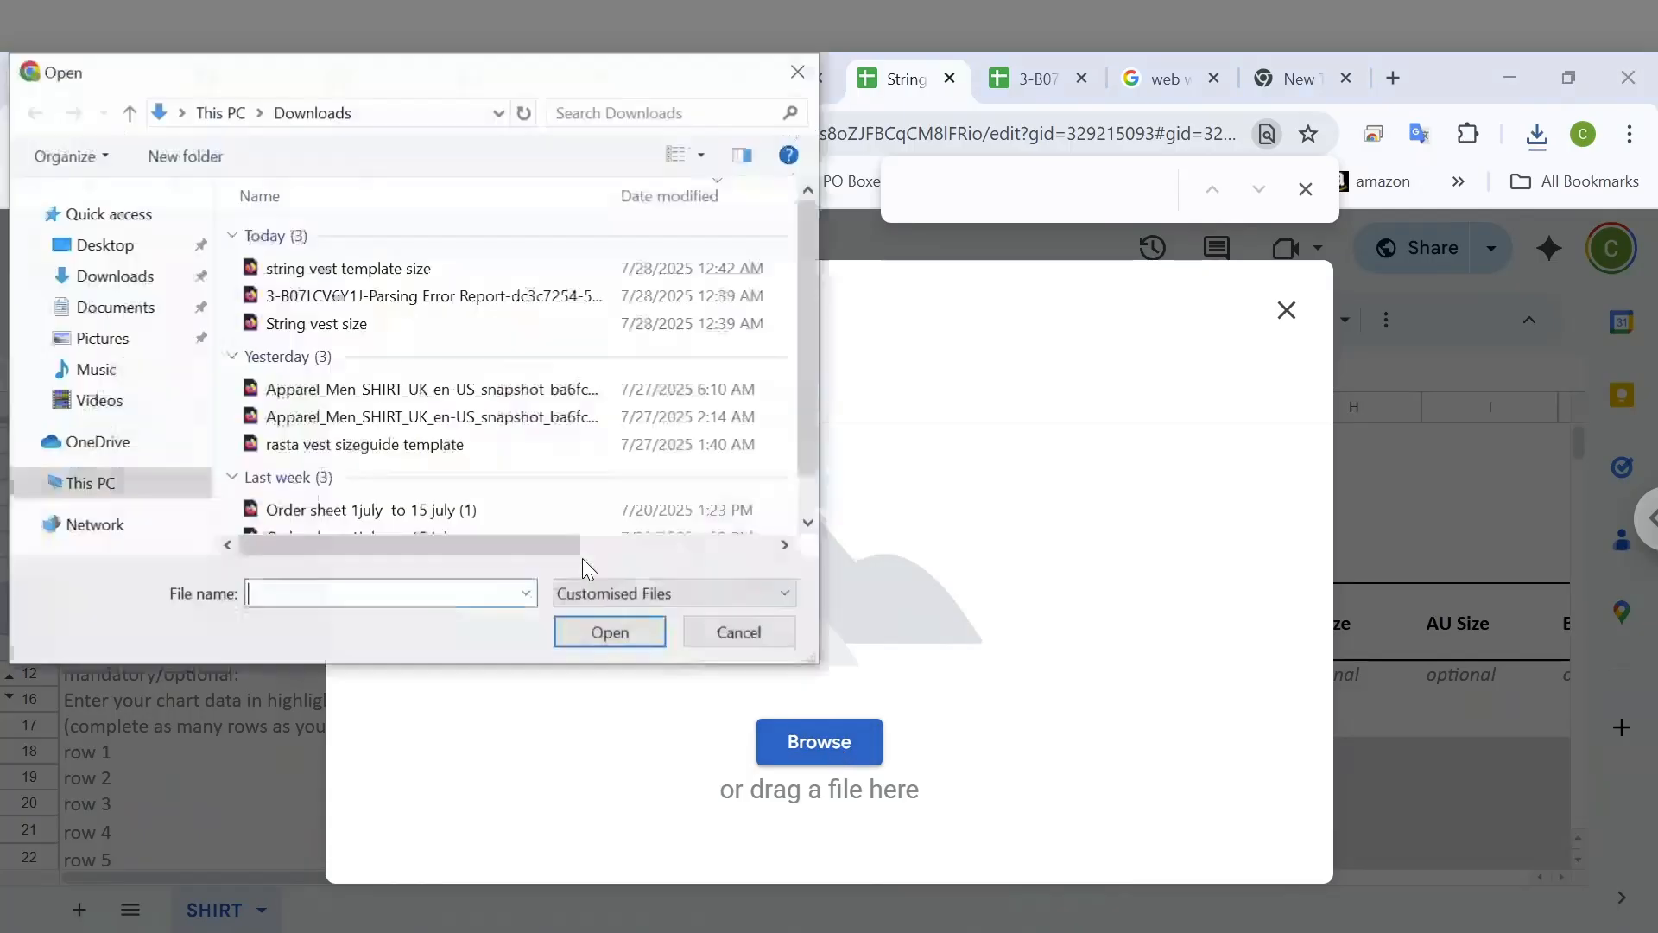
pyautogui.click(418, 281)
pyautogui.click(596, 632)
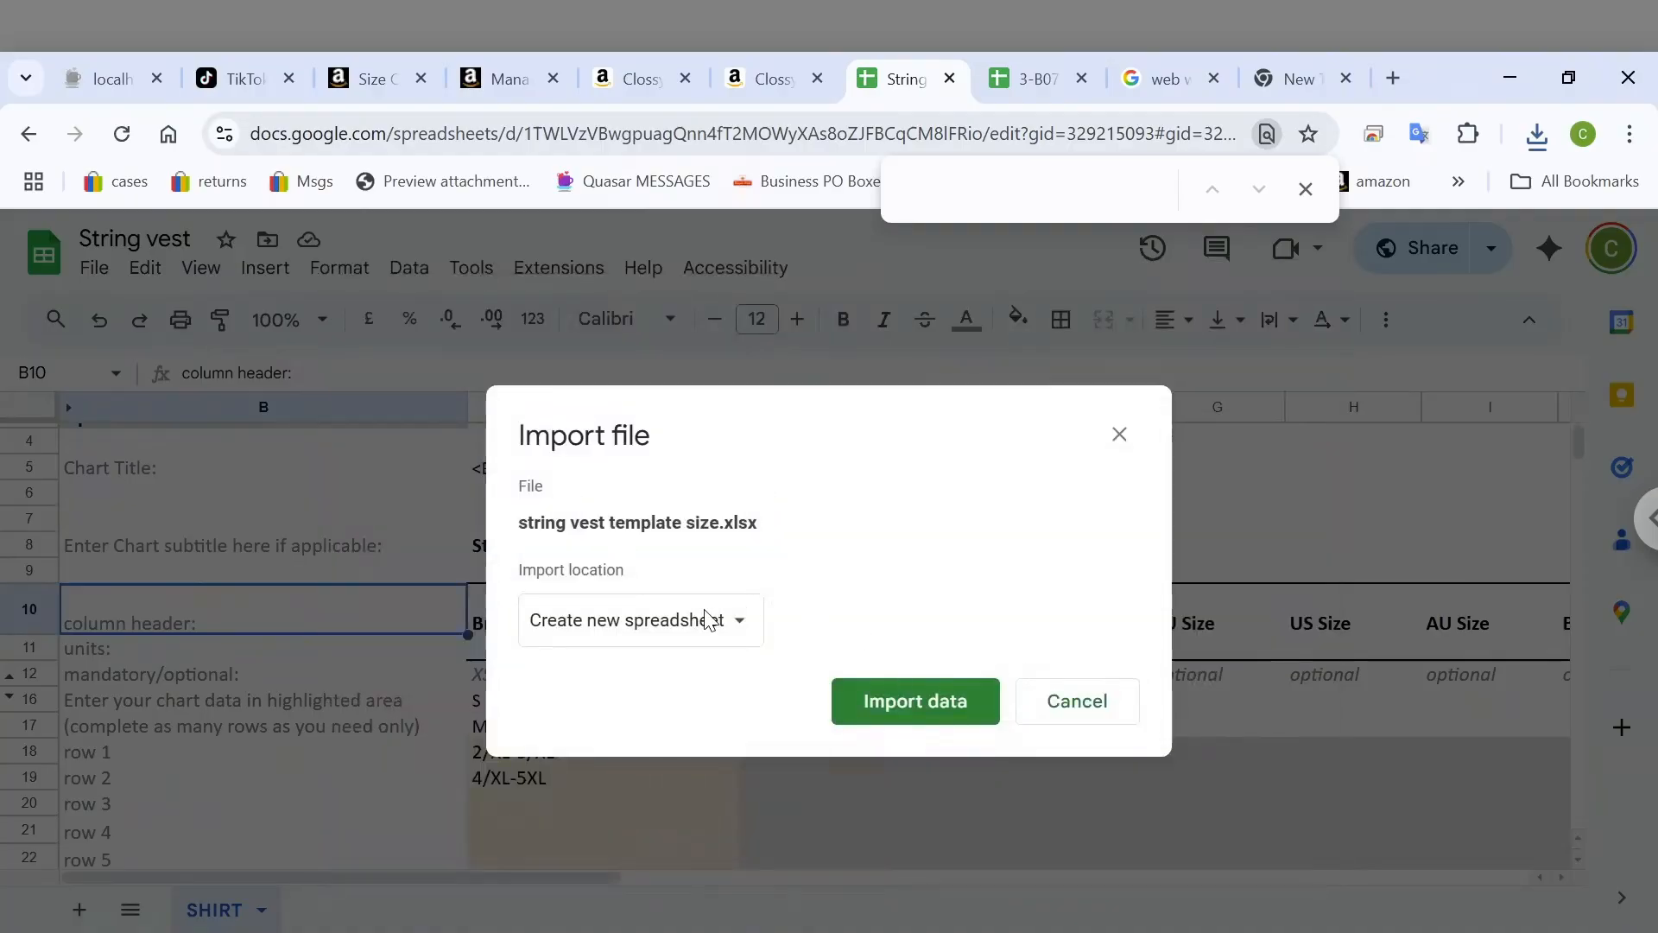
pyautogui.click(866, 708)
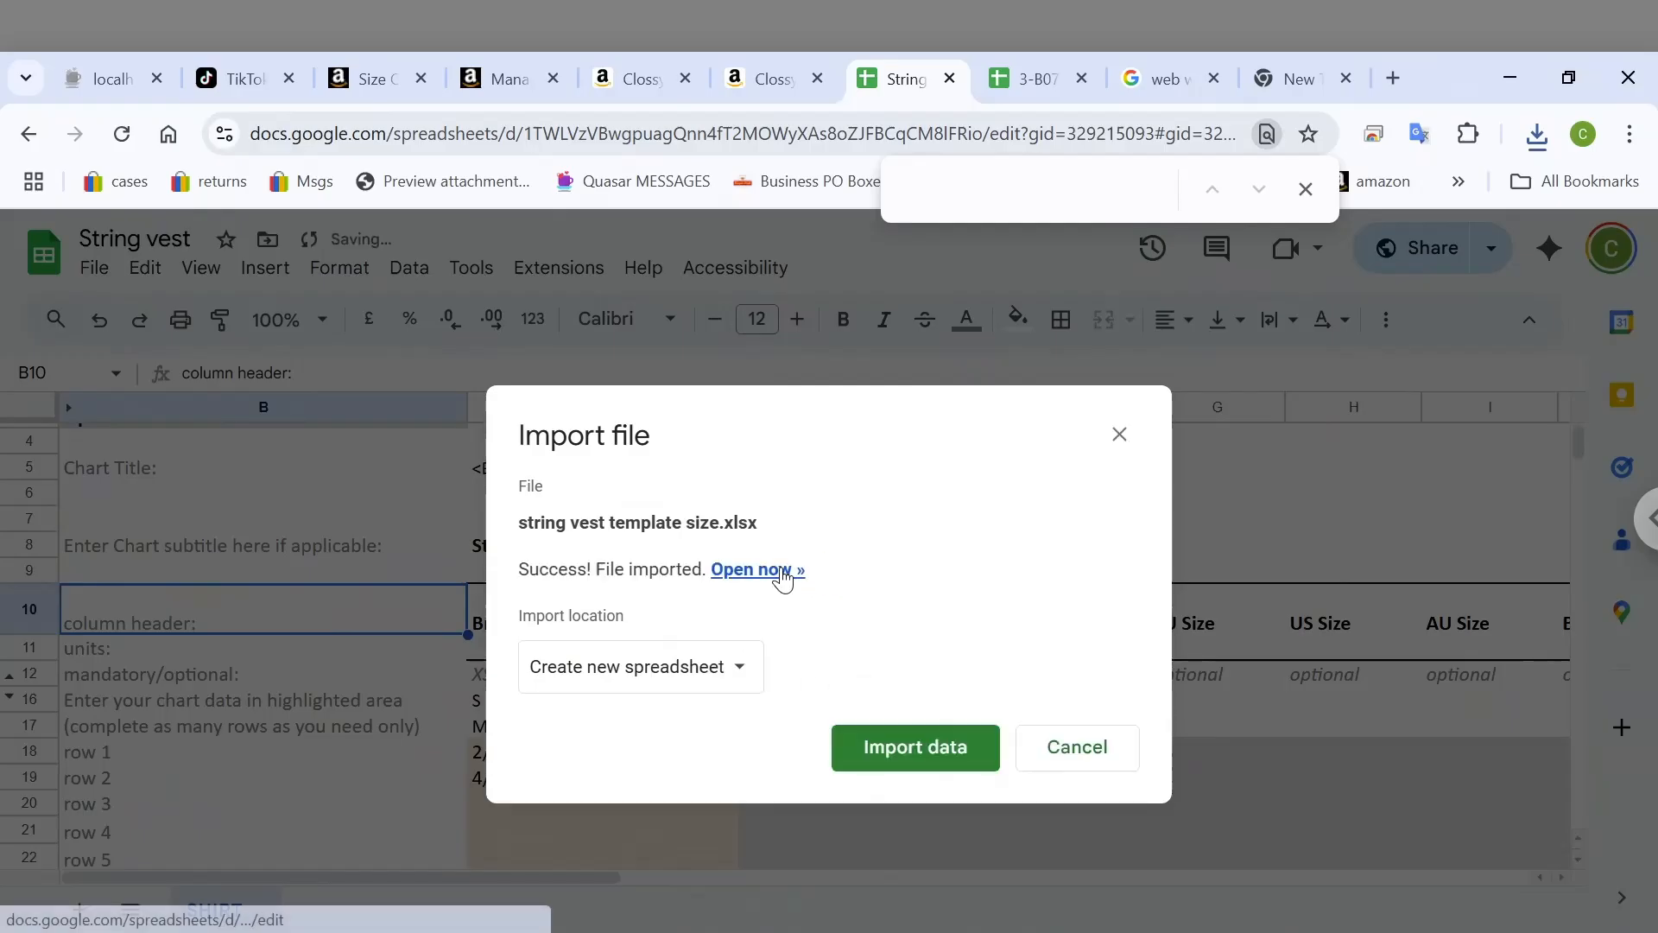
# Open the newly imported template spreadsheet and rename it "string vest size filled"
pyautogui.click(783, 573)
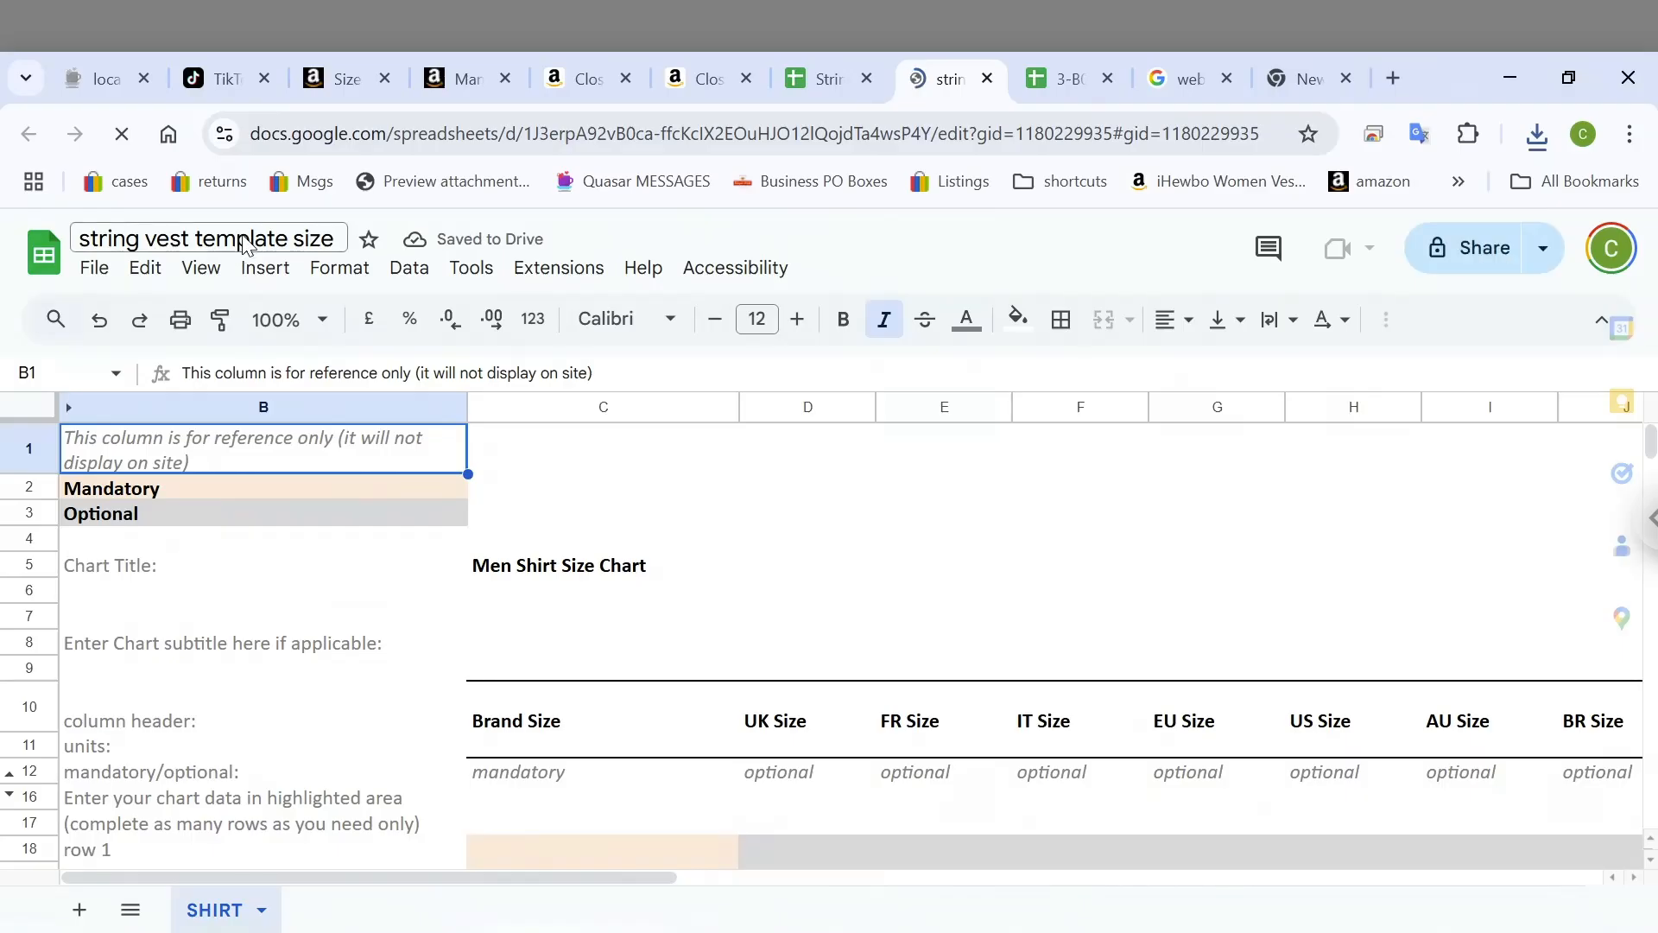
pyautogui.doubleClick(246, 235)
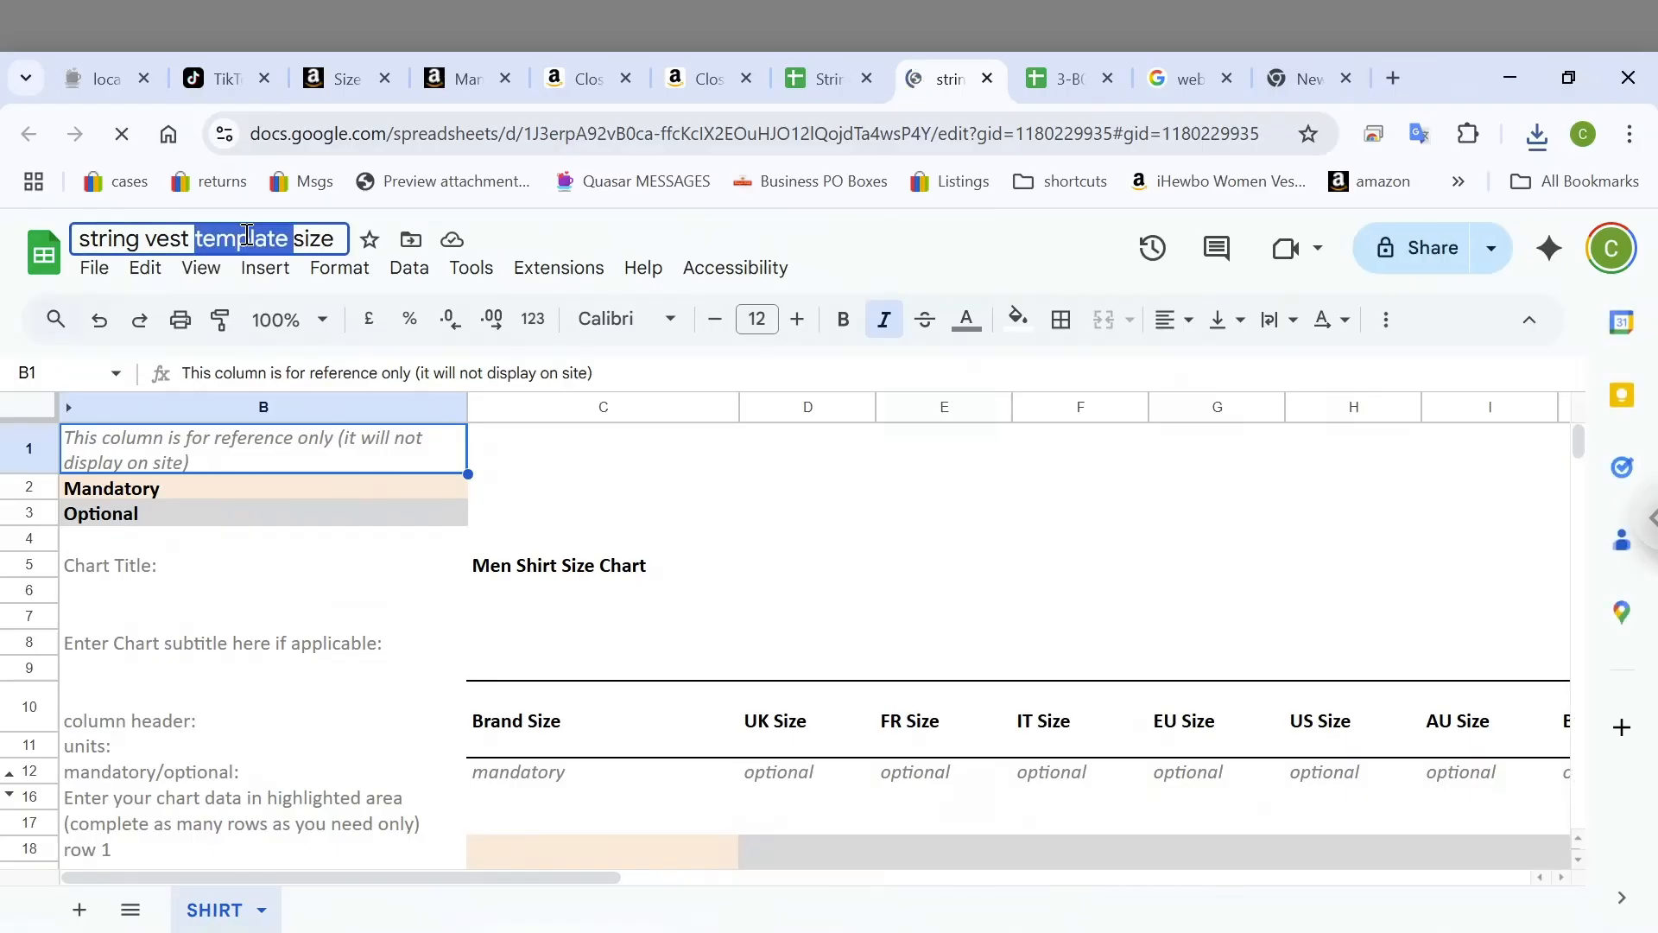
pyautogui.press('BackSpace')
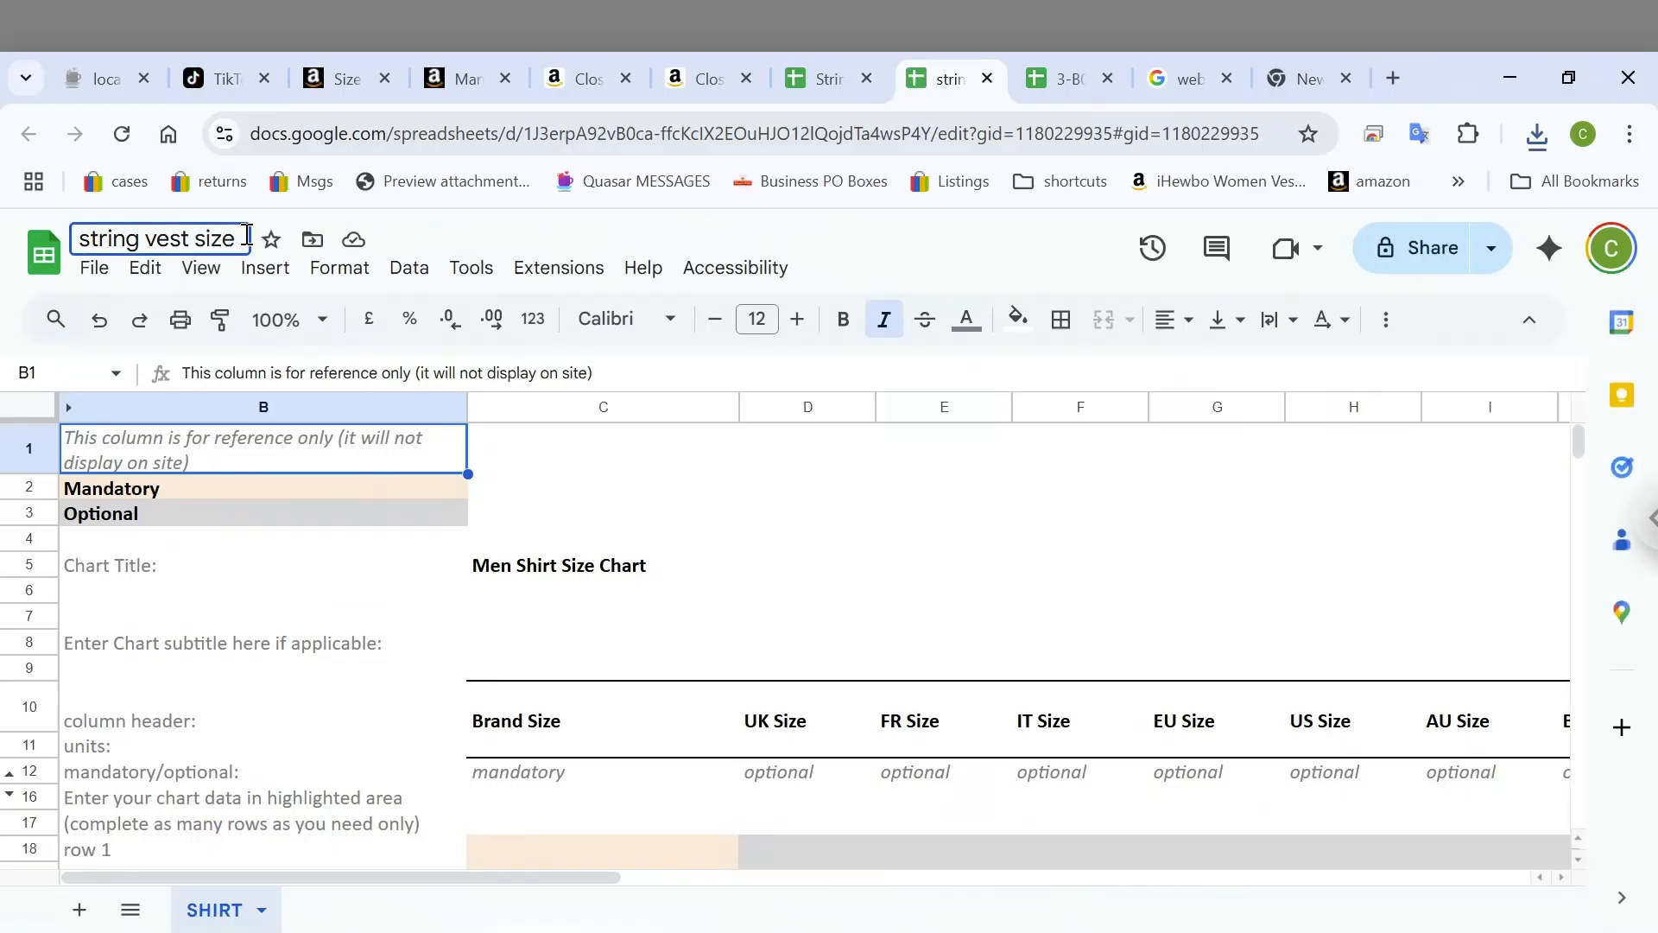
pyautogui.write('filled')
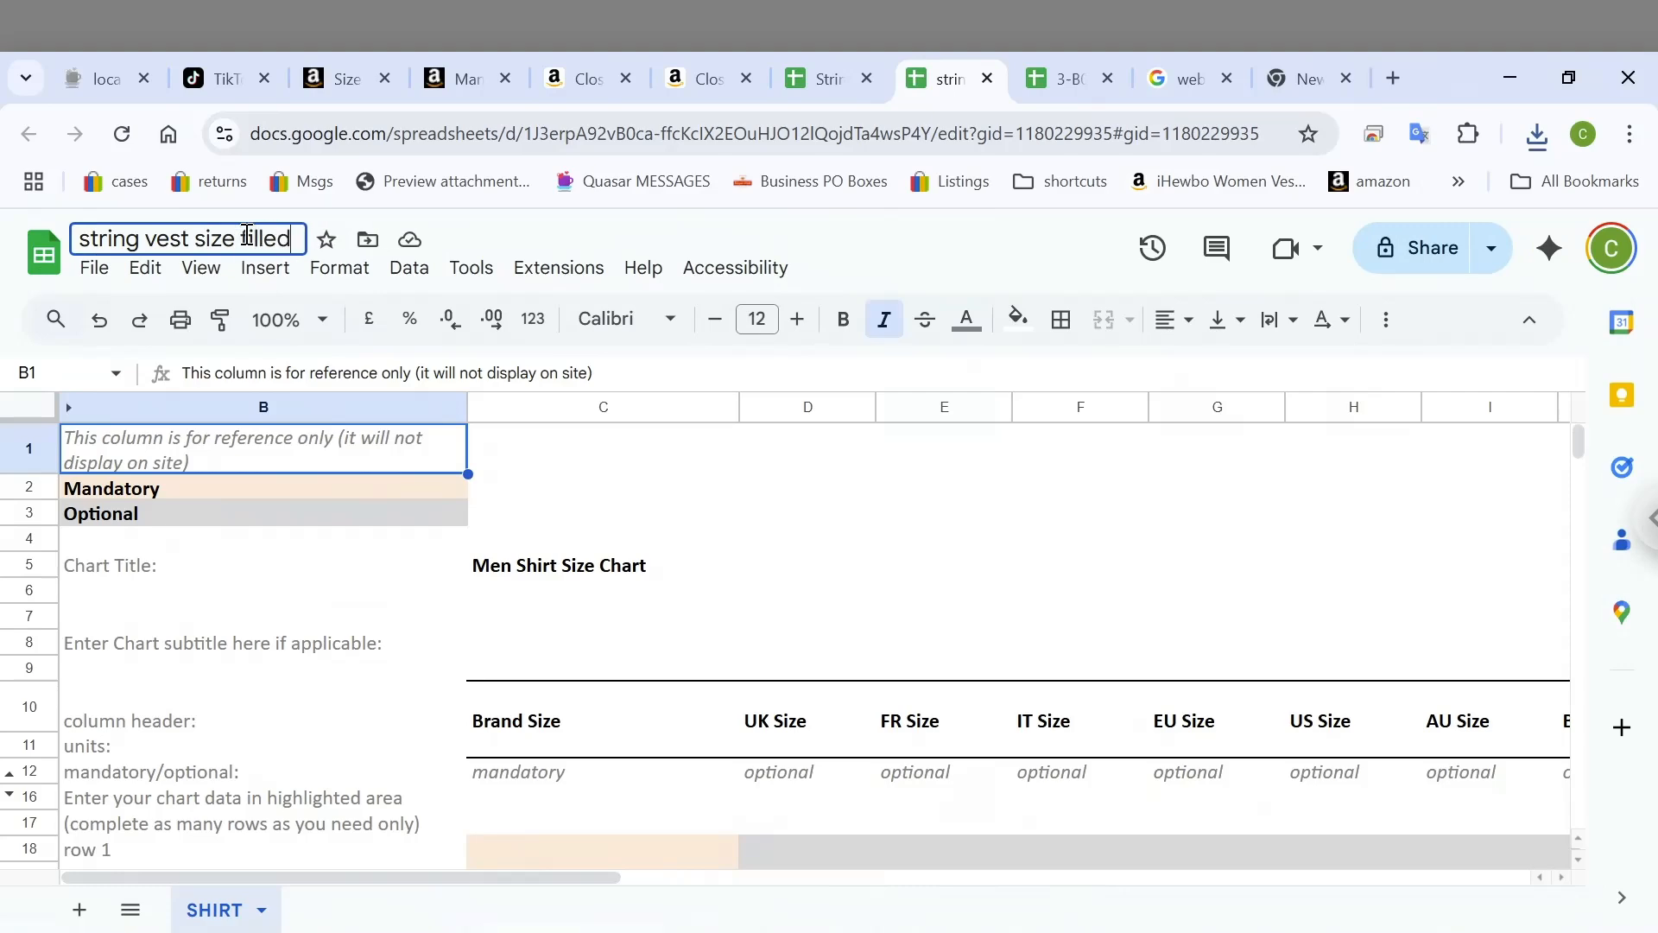
pyautogui.press('Return')
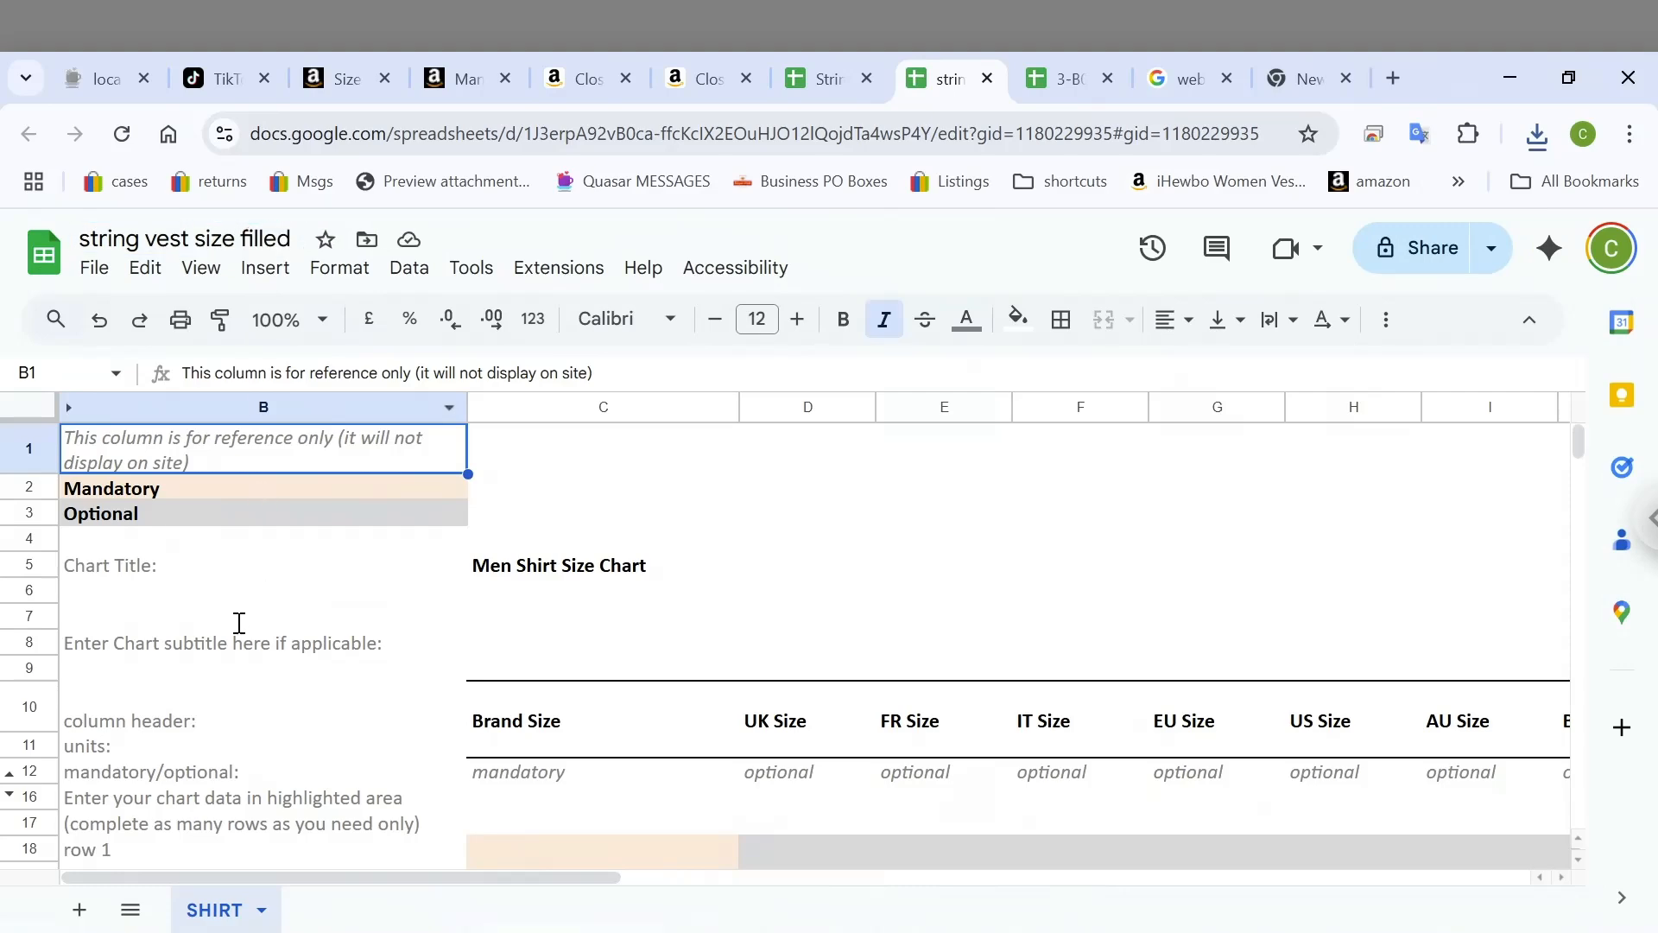
# Enter "String Vest Mens" as the chart subtitle in cell C8, below the Men Shirt Size Chart title
pyautogui.click(530, 577)
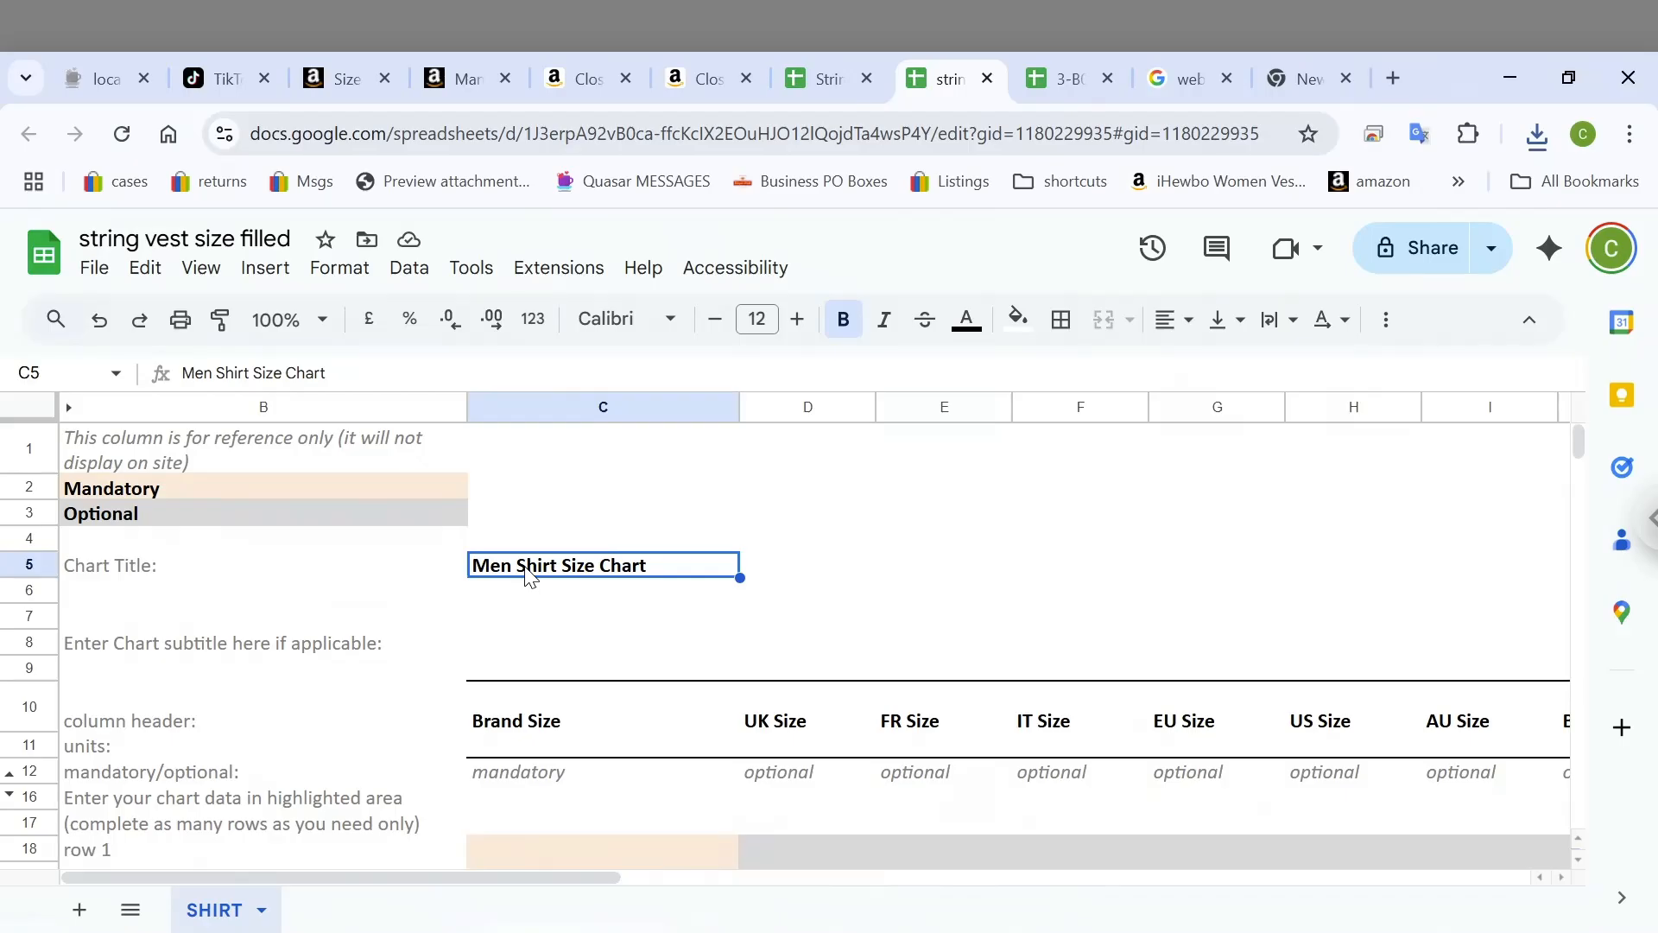
pyautogui.click(517, 649)
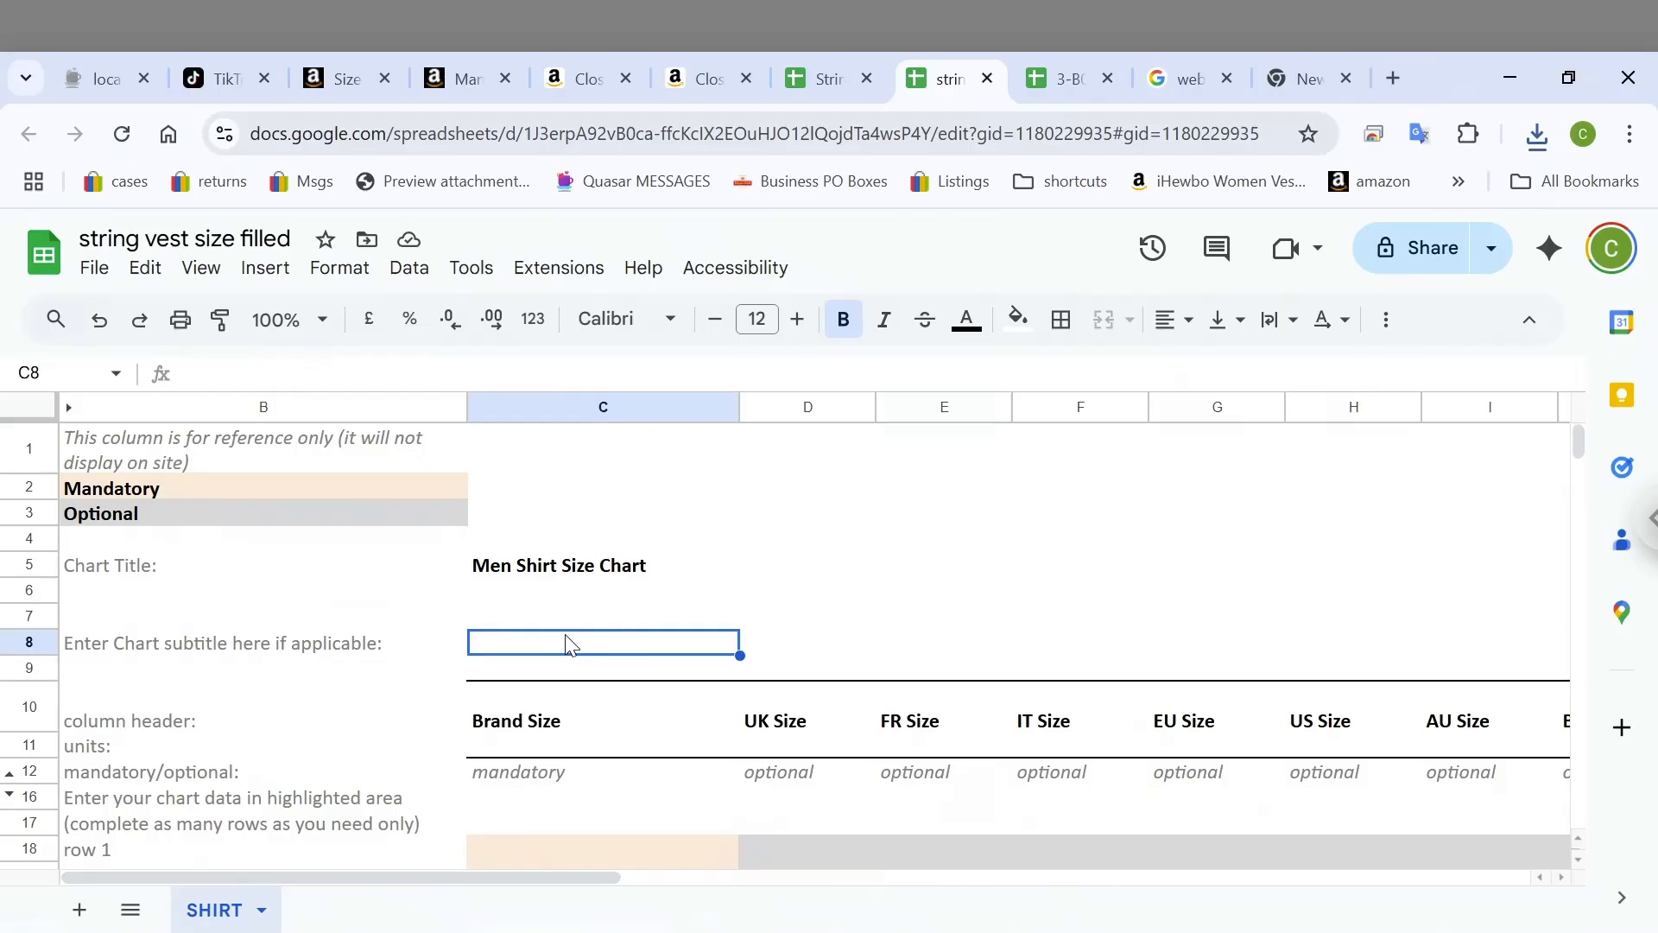
pyautogui.write('String')
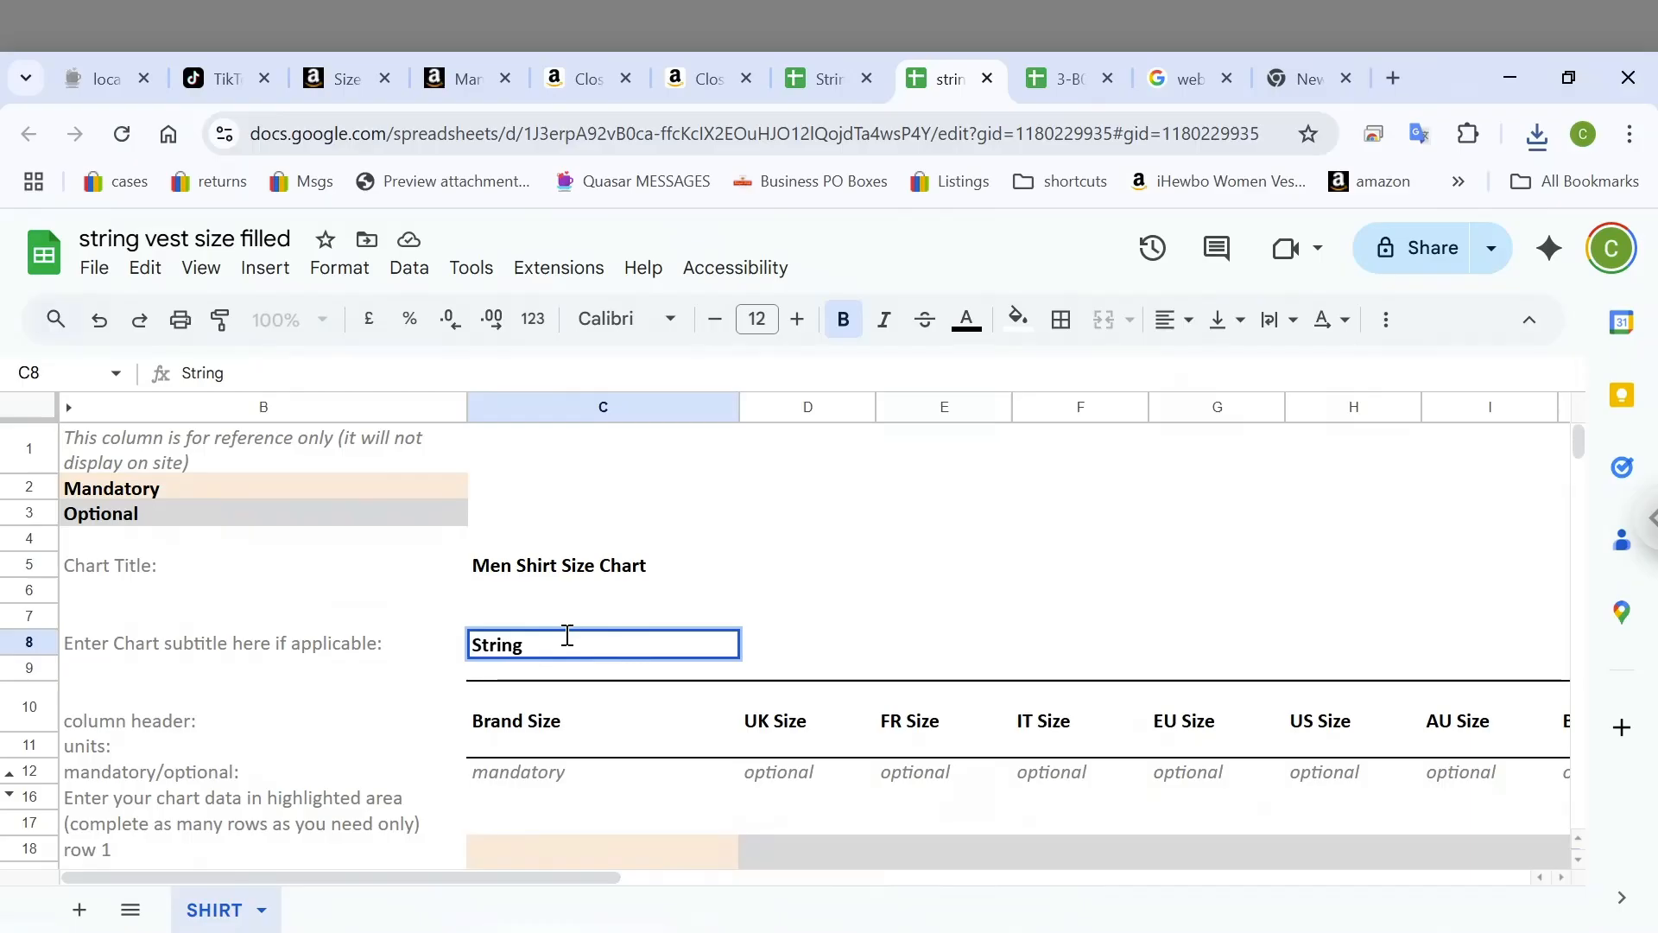
pyautogui.write(' Vest')
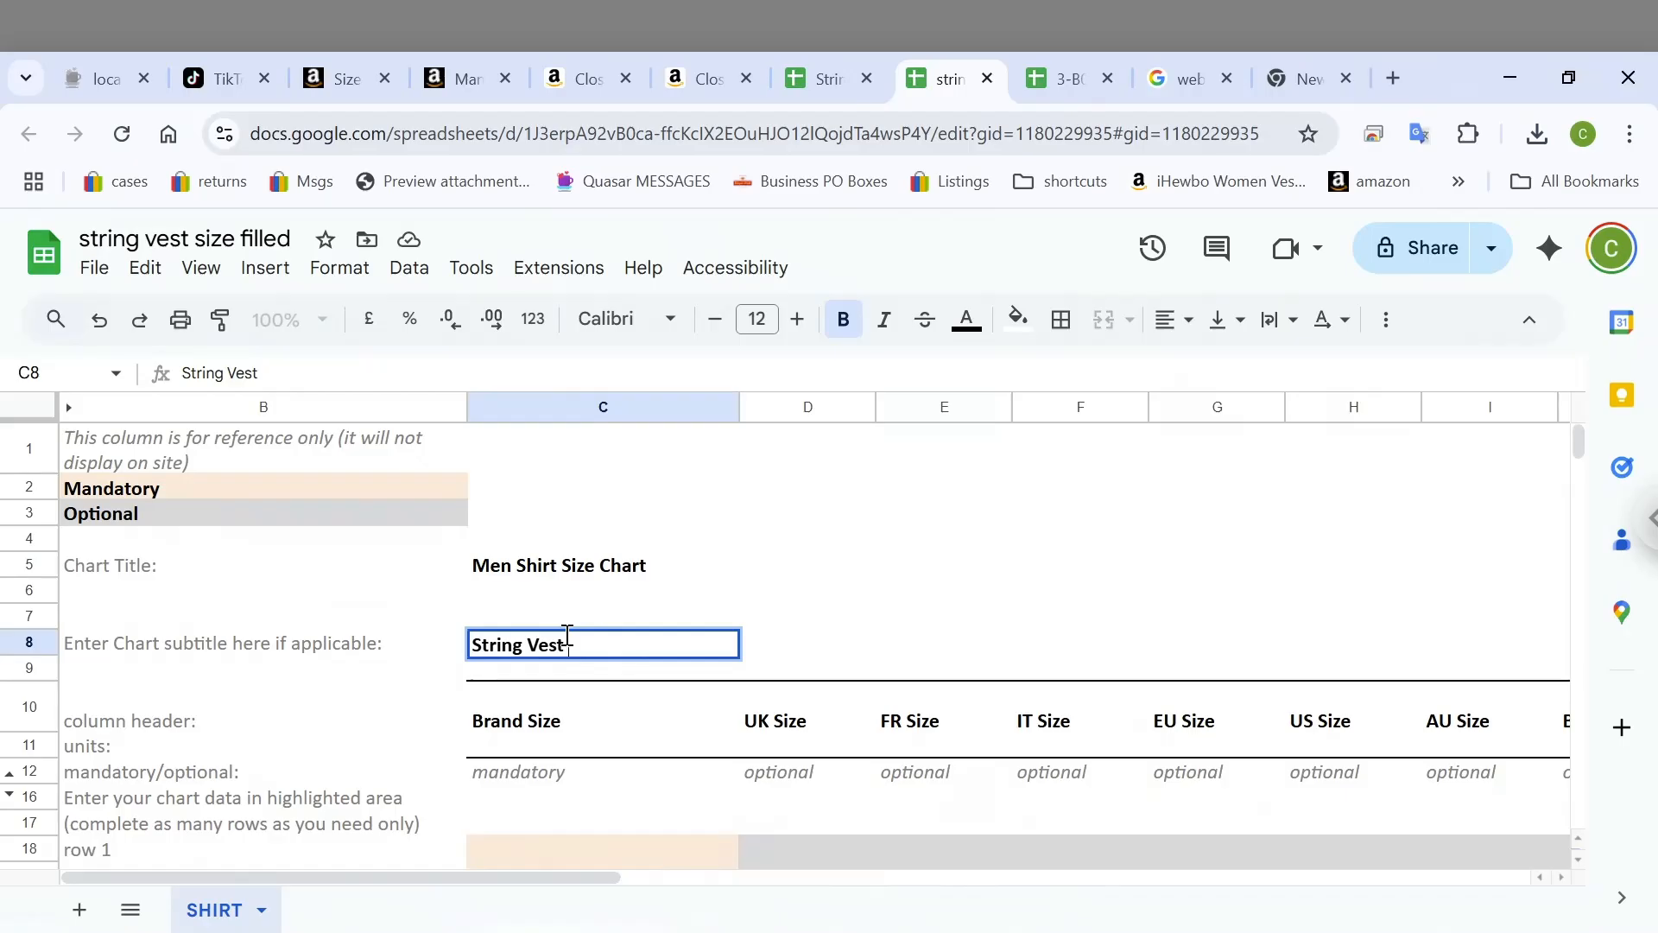
pyautogui.write(' Mens')
pyautogui.press('Return')
# Examine the Brand Size column's header, its mandatory marker and the instructions for filling the highlighted data rows
pyautogui.press('Down')
pyautogui.press('Down')
pyautogui.press('Down')
pyautogui.press('Down')
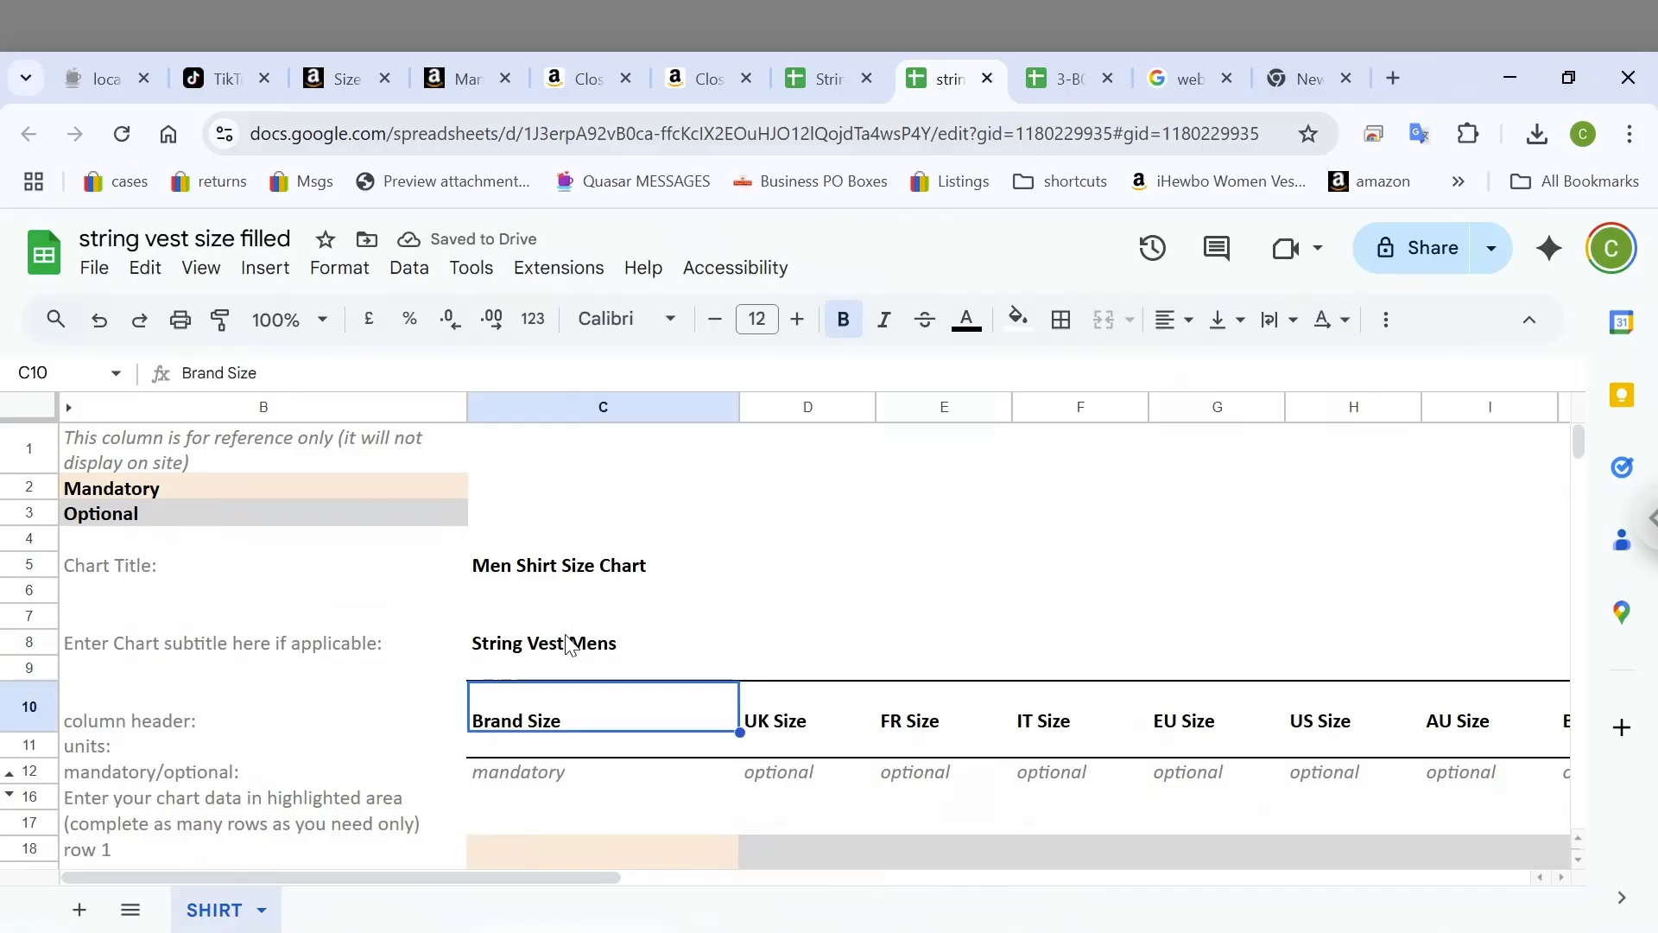
pyautogui.press('Down')
pyautogui.press('Down')
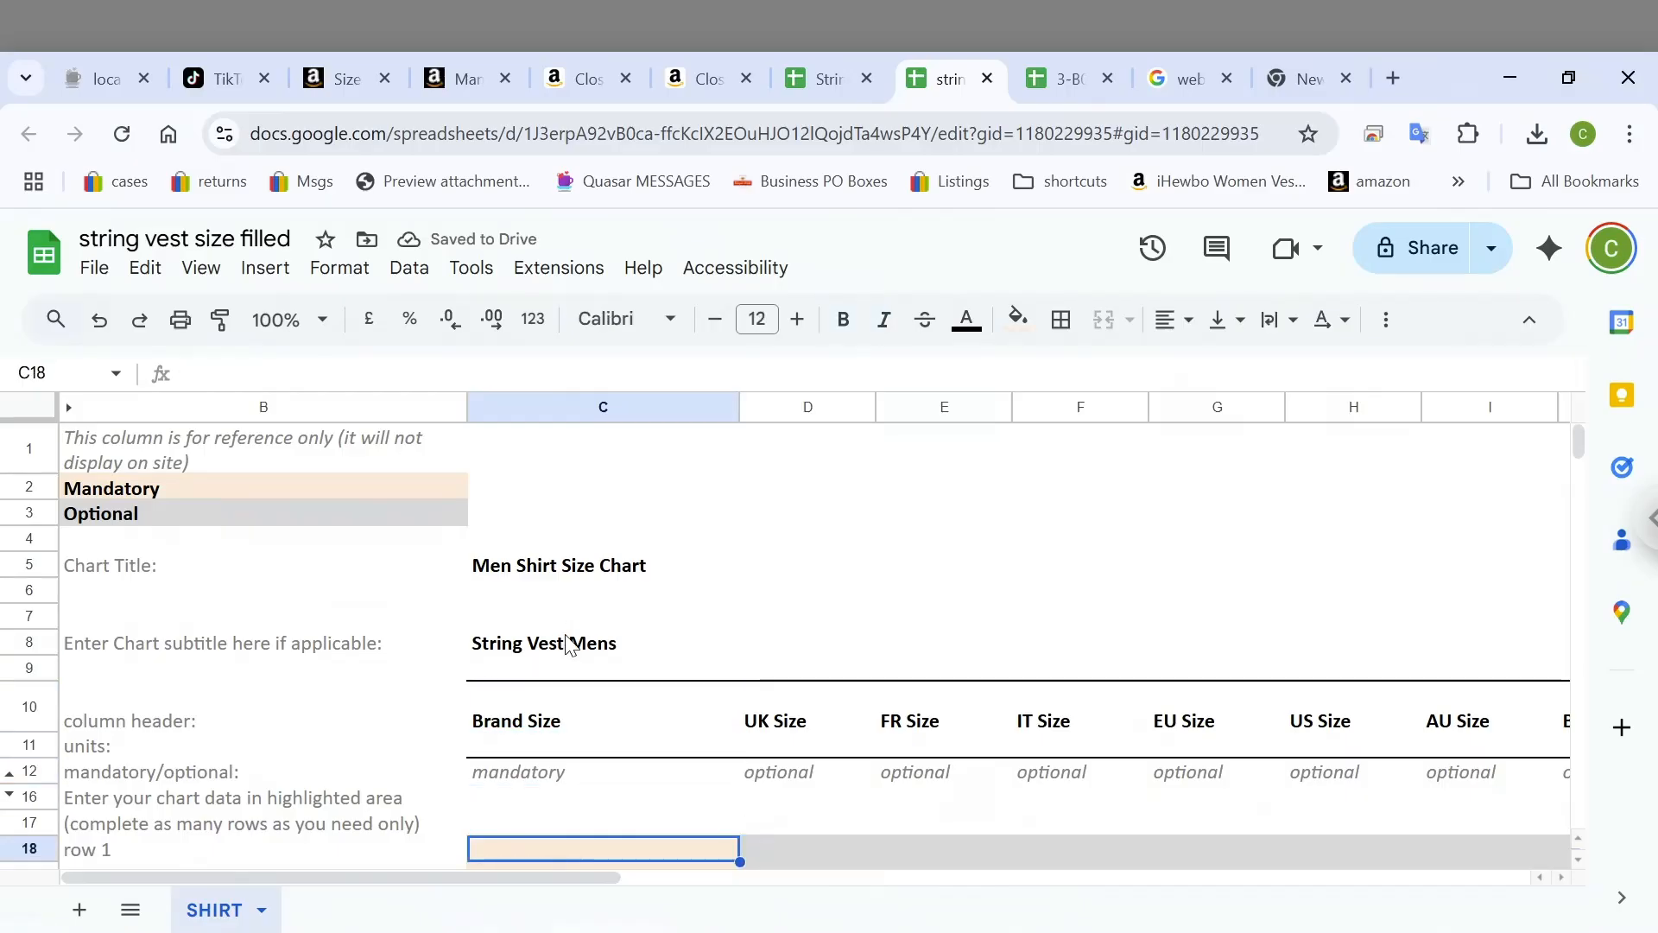
pyautogui.press('Down')
pyautogui.press('Down')
pyautogui.press('Down')
pyautogui.press('Down')
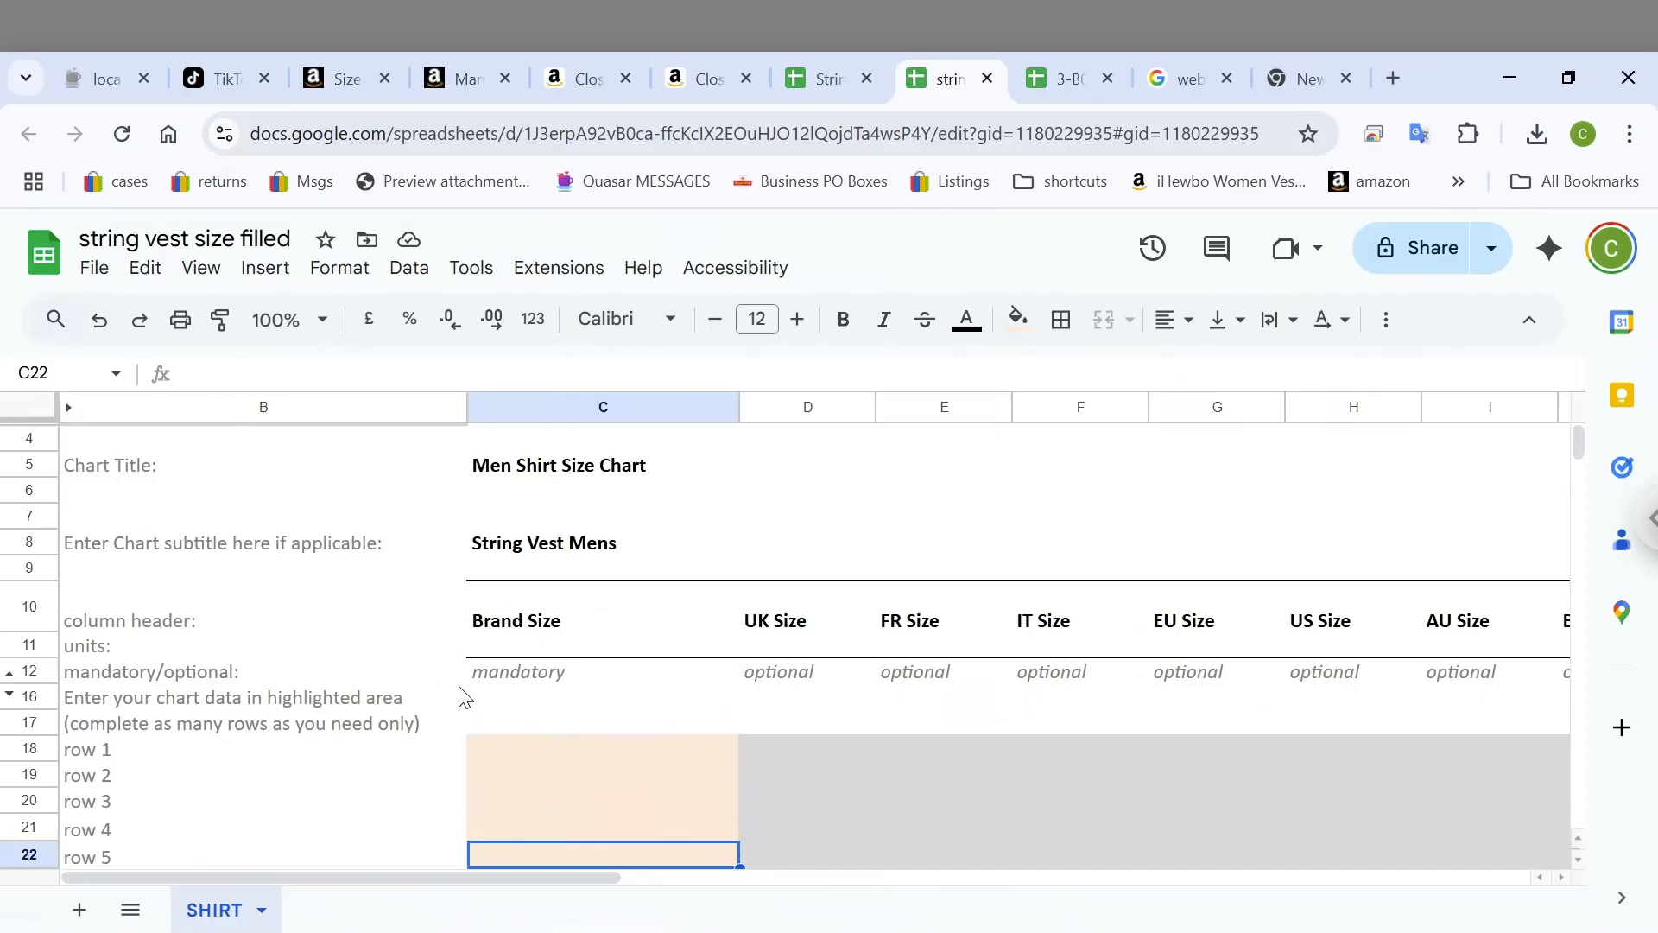
pyautogui.click(521, 679)
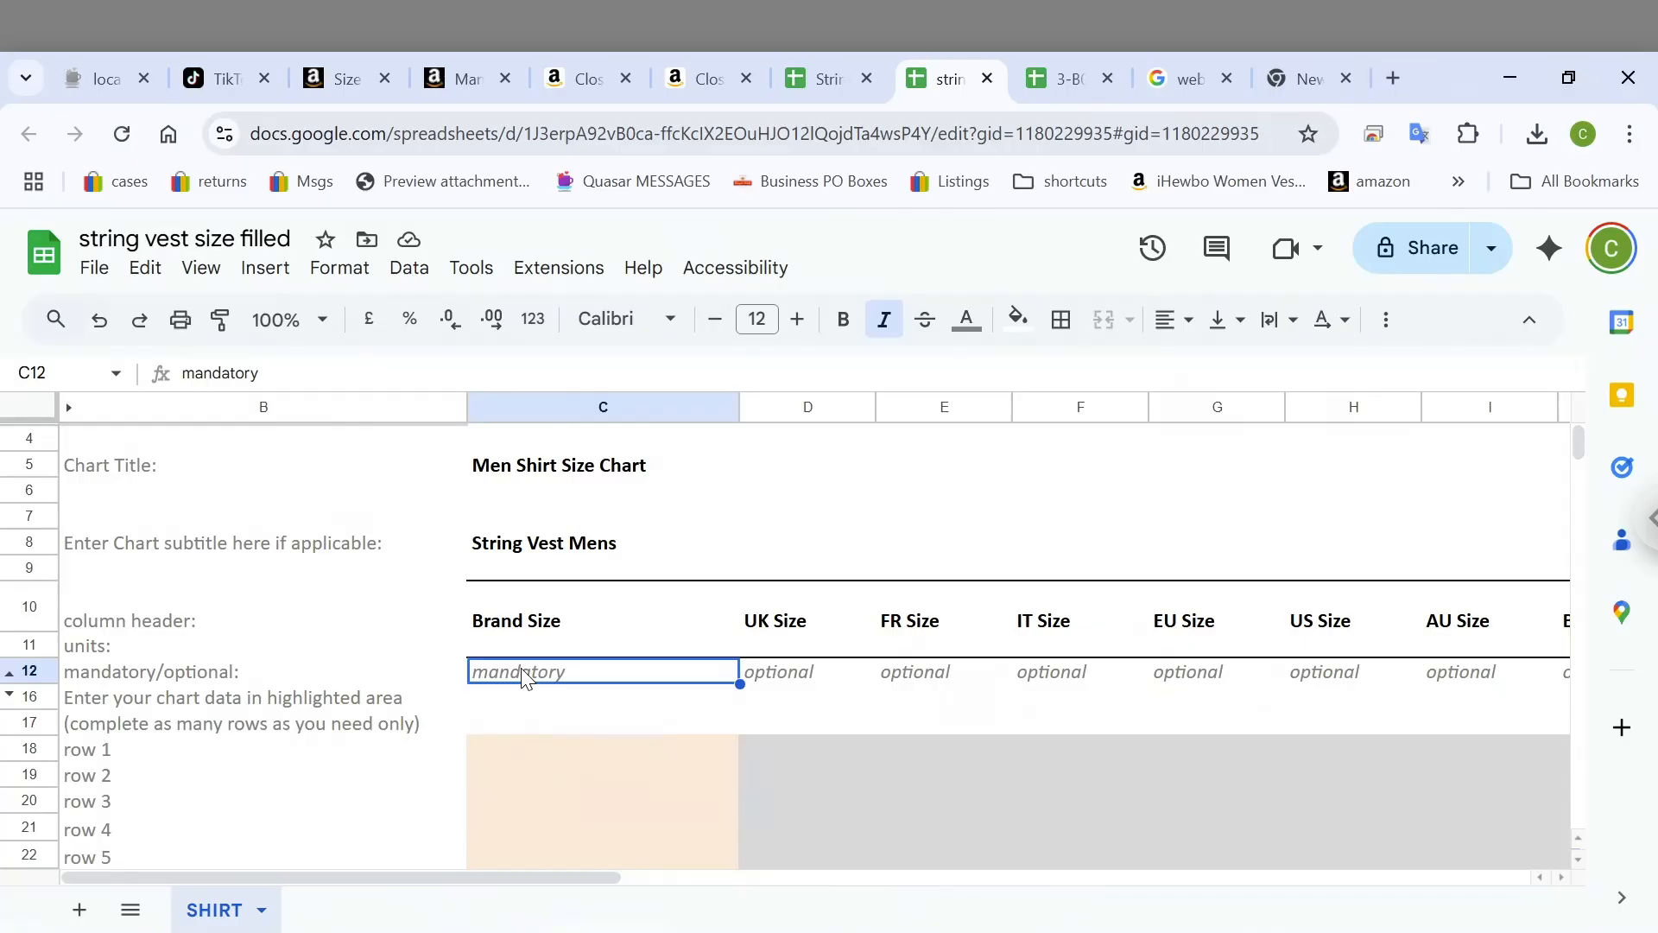
pyautogui.press('Down')
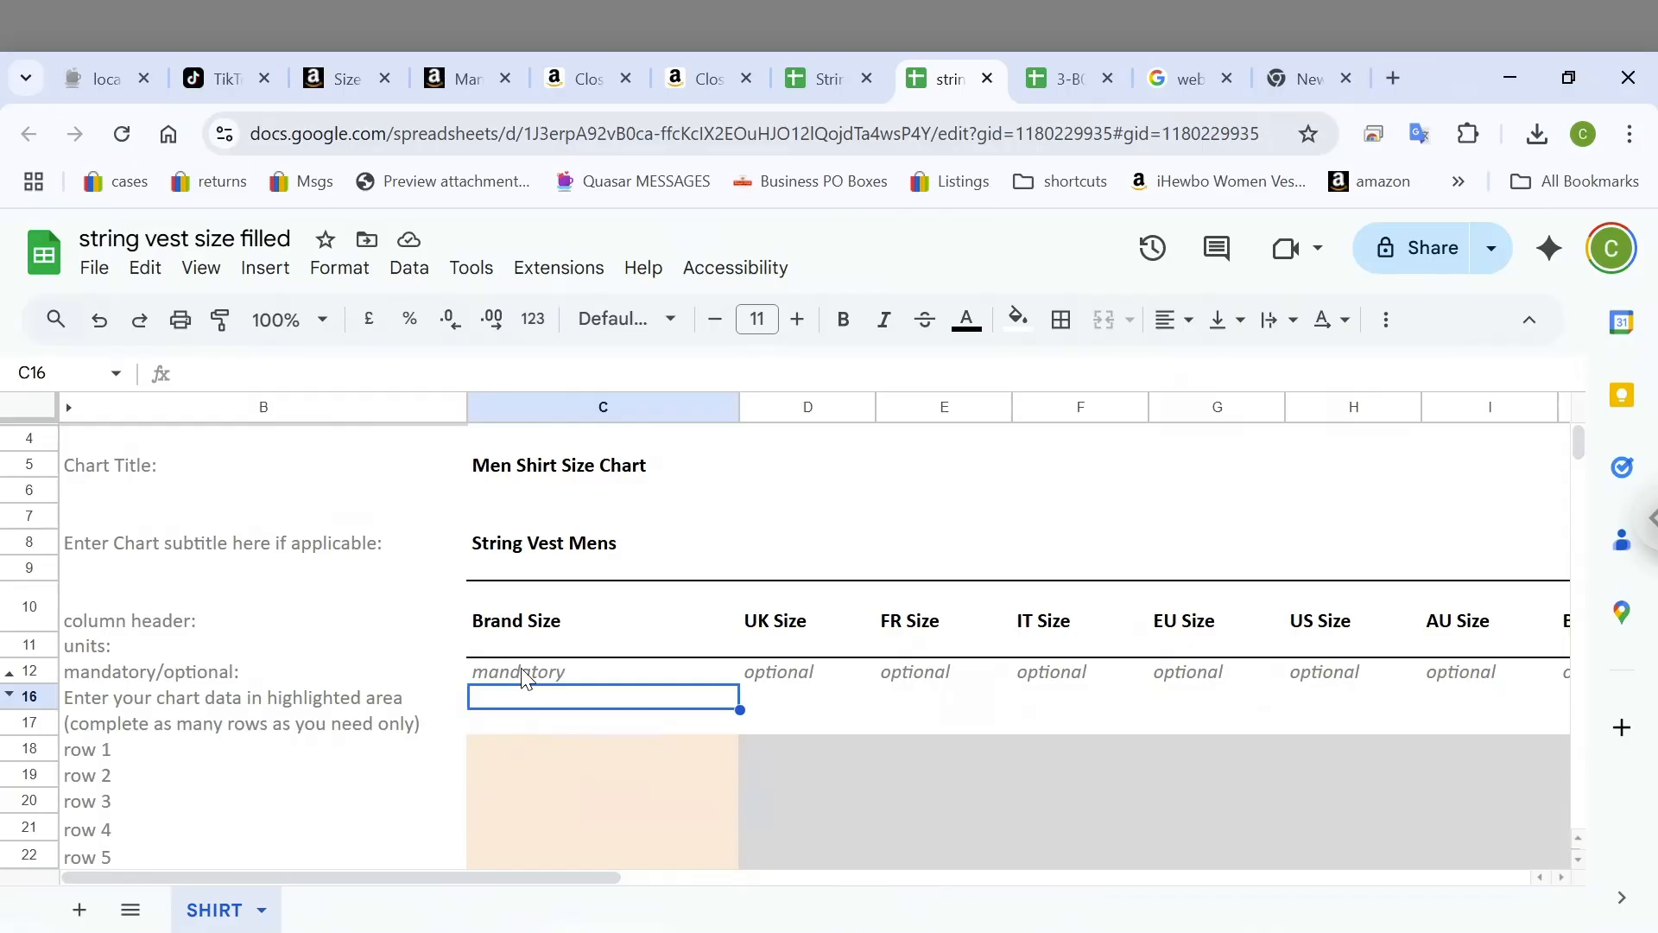
pyautogui.click(267, 703)
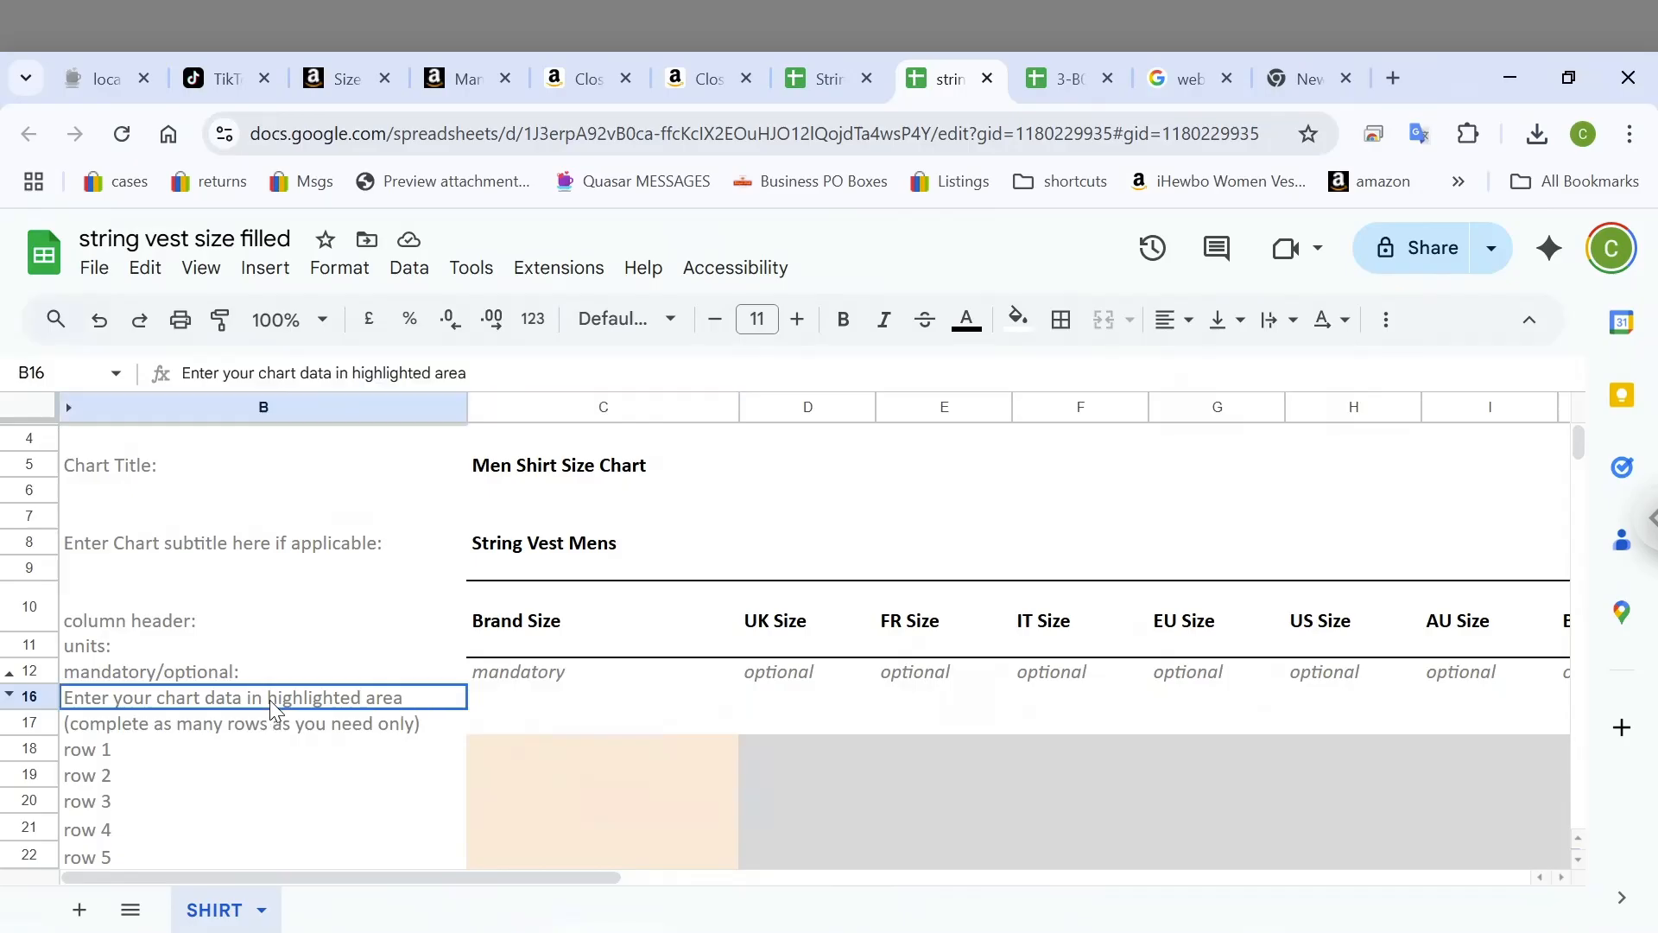
pyautogui.click(111, 758)
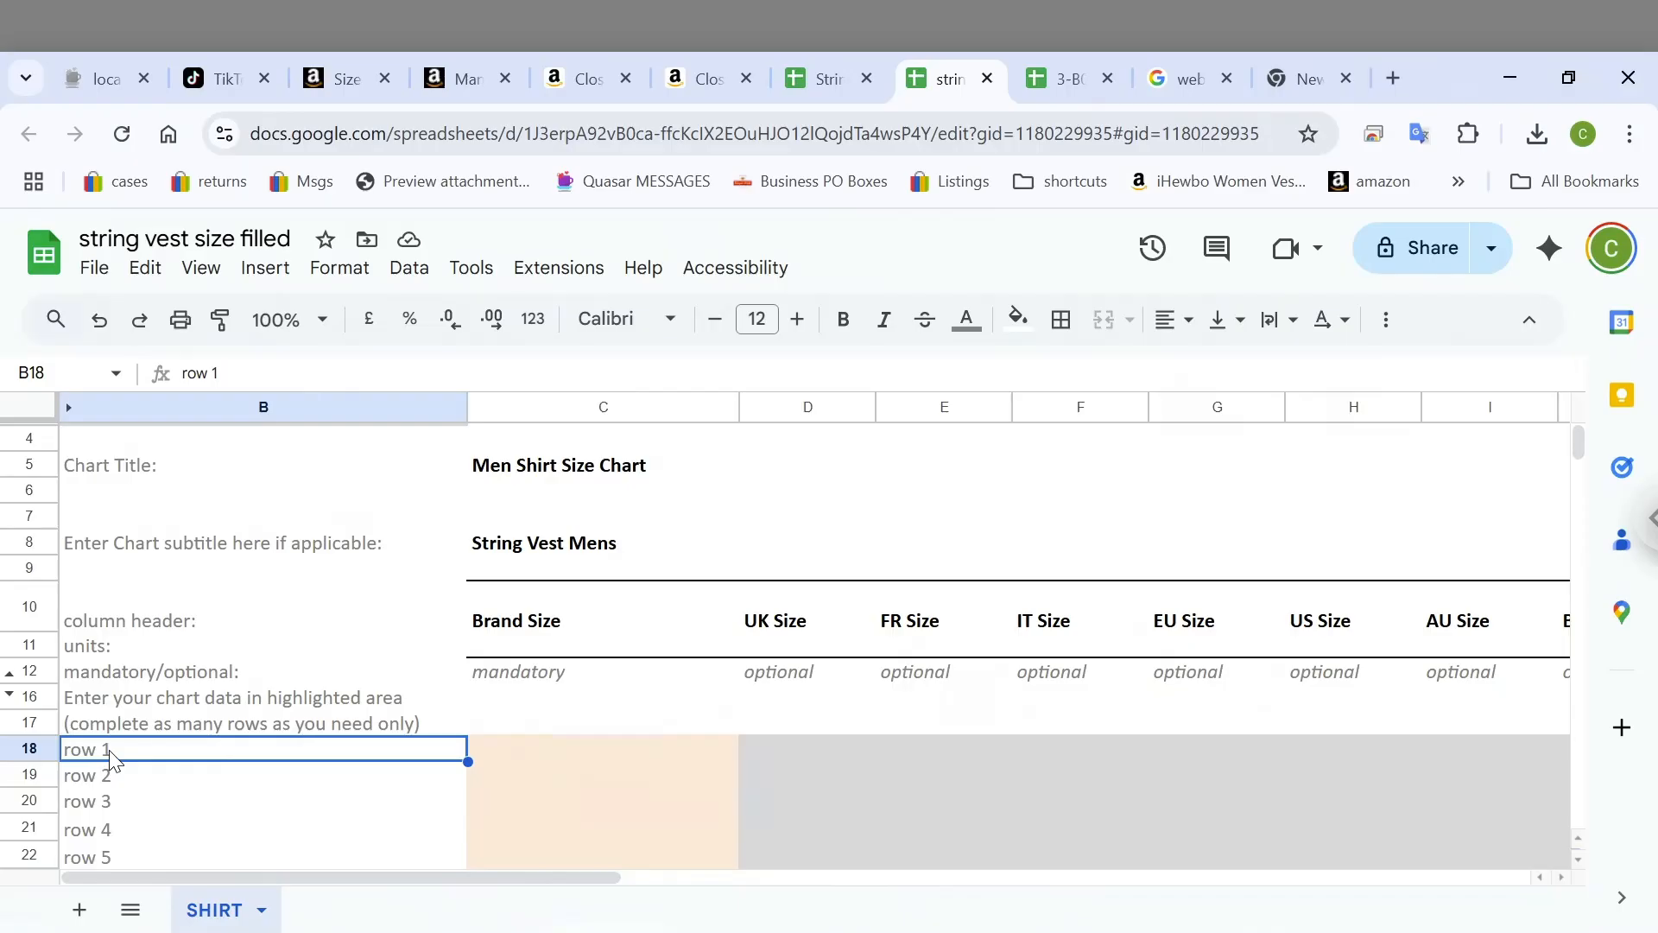
# Fill the Brand Size column with XS in row 1 and S in row 2 of the highlighted data area
pyautogui.click(526, 744)
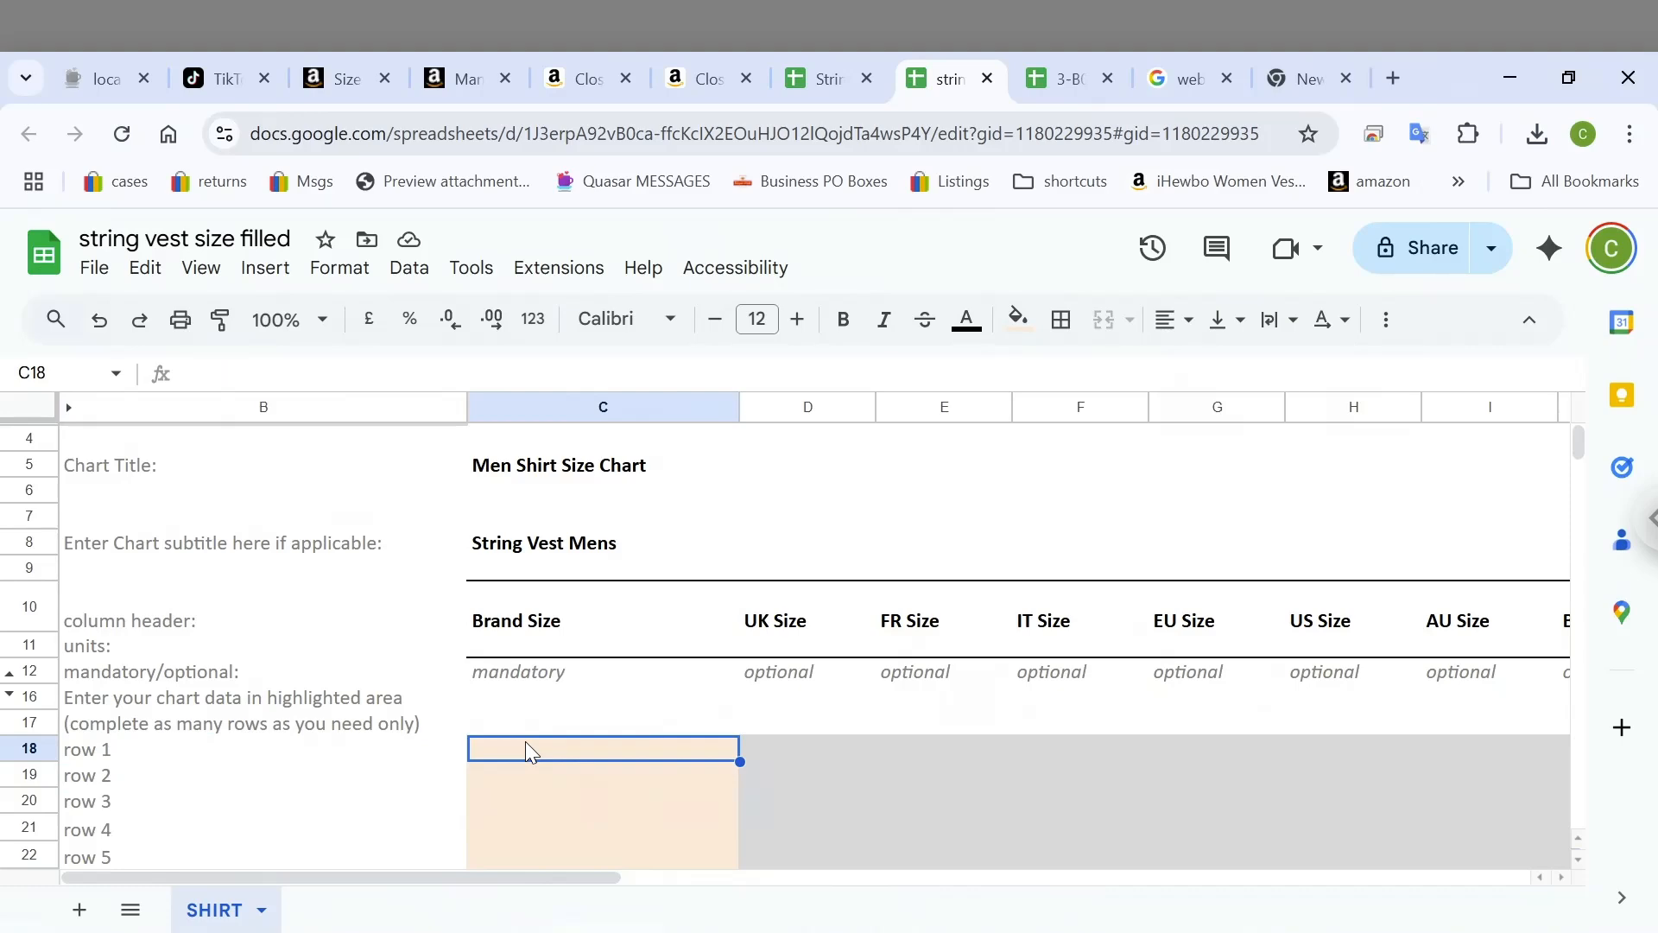
pyautogui.press('Down')
pyautogui.press('Down')
pyautogui.press('Down')
pyautogui.press('Down')
pyautogui.press('Up')
pyautogui.press('Up')
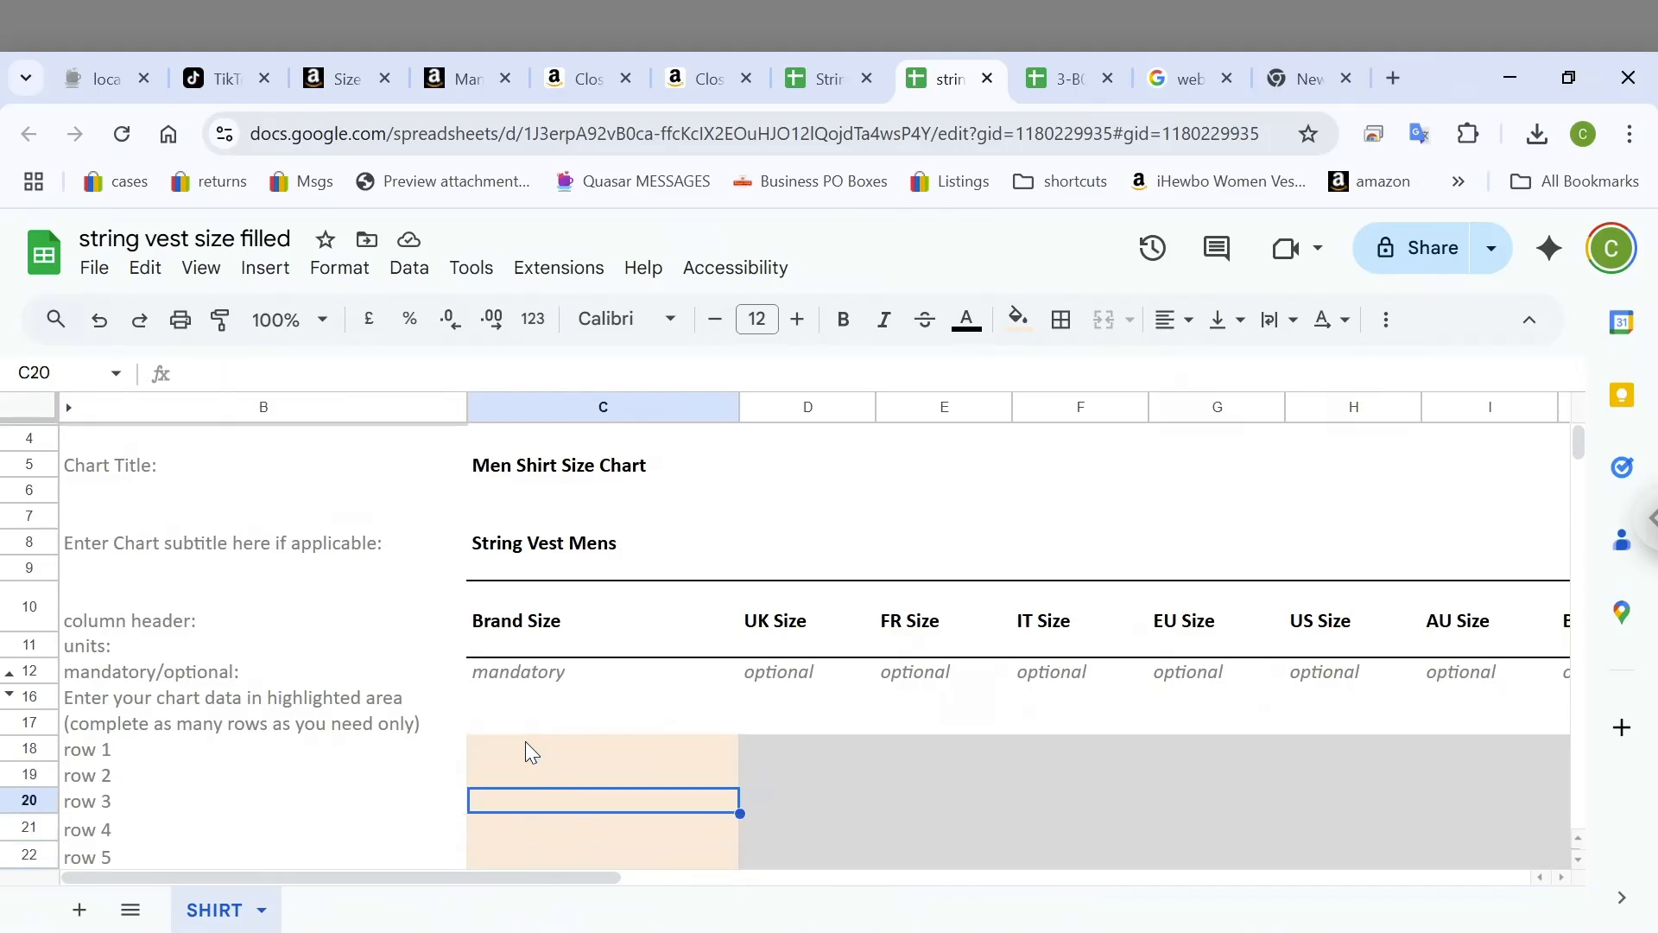
pyautogui.press('Up')
pyautogui.press('Up')
pyautogui.write('XS')
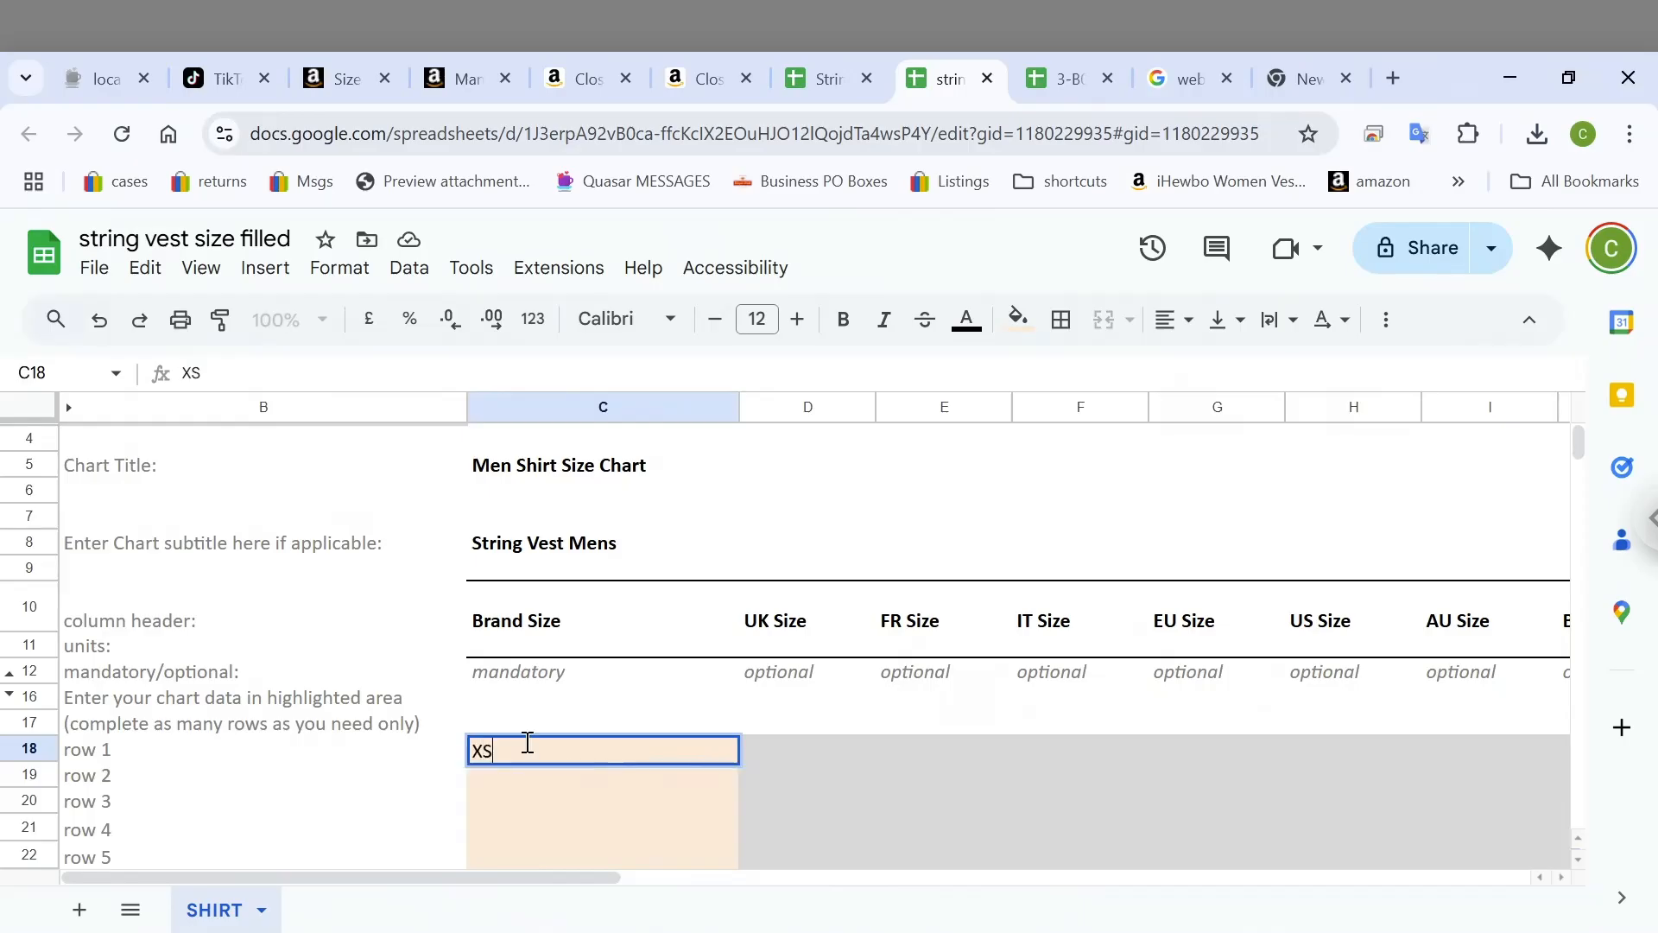
pyautogui.press('Return')
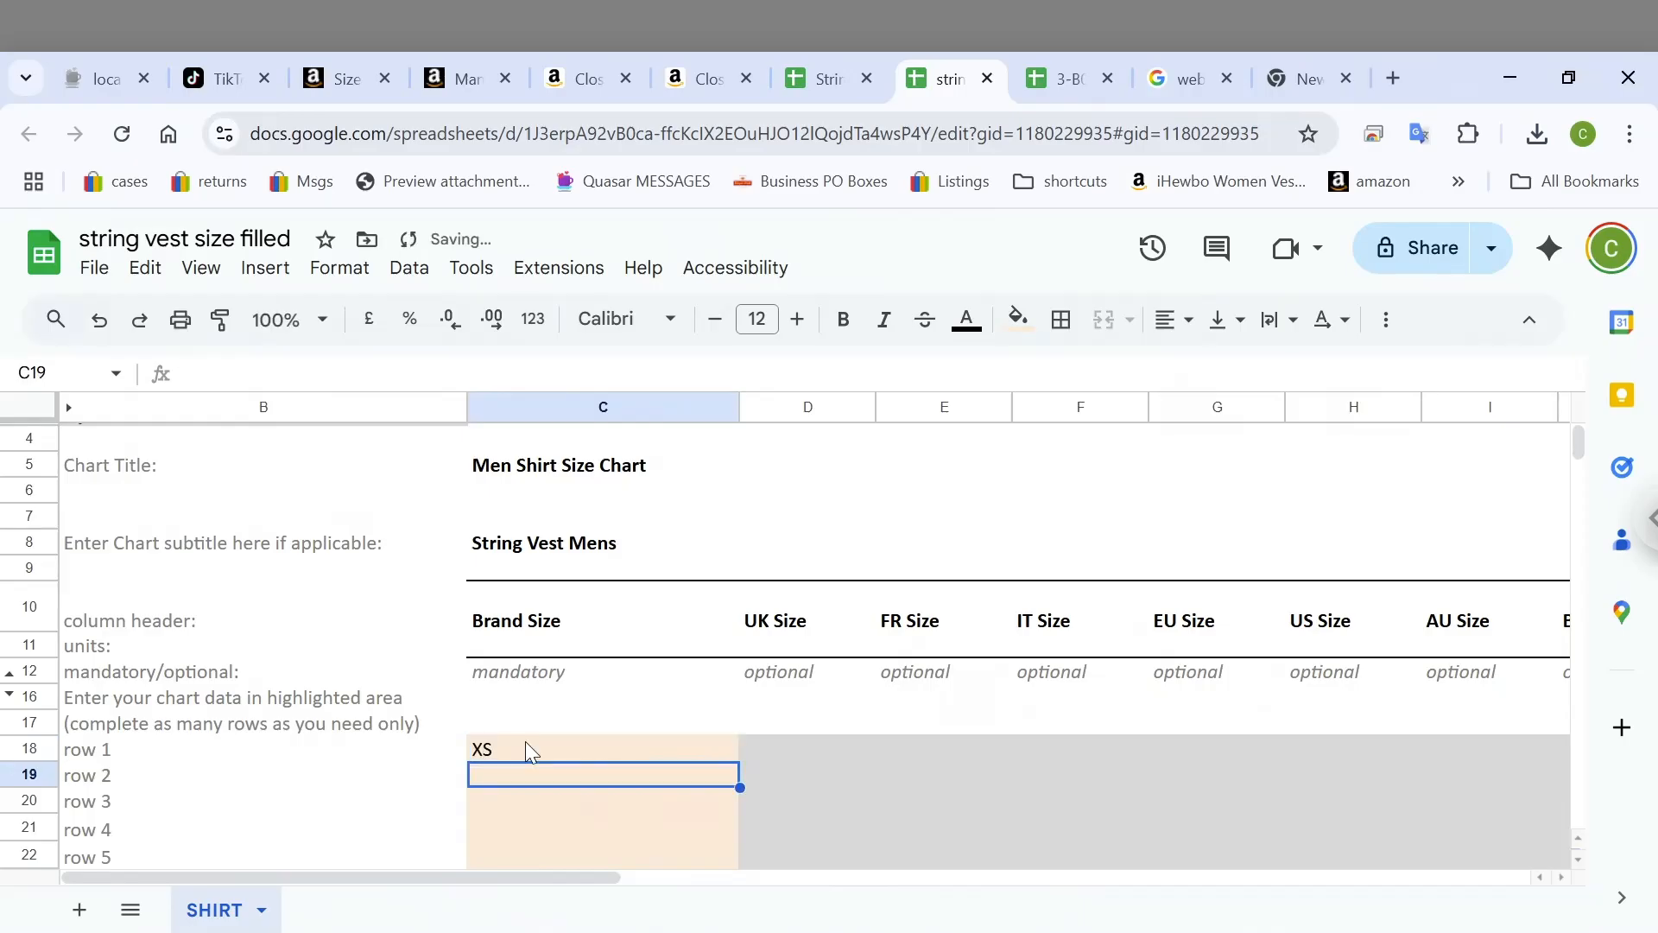
pyautogui.write('S')
# In the Chest (inch) column, enter the placeholders "S chest" for the S row and "XS chest" for the XS row
pyautogui.press('Tab')
pyautogui.press('Tab')
pyautogui.press('Tab')
pyautogui.press('Tab')
pyautogui.press('Tab')
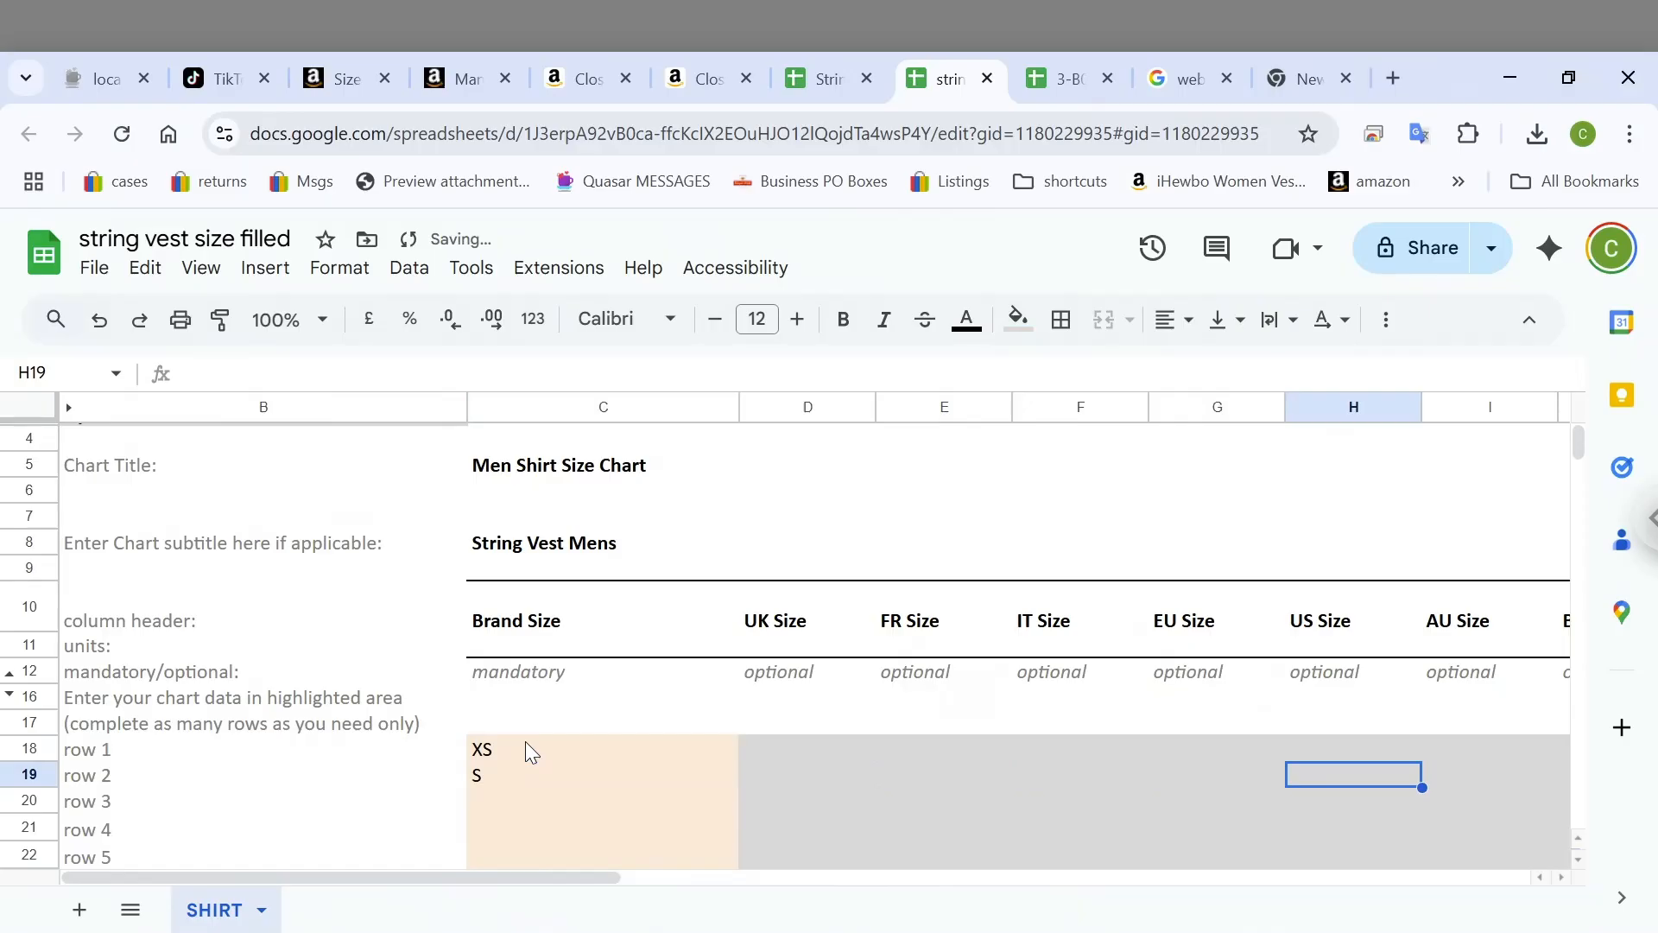
pyautogui.press('Tab')
pyautogui.press('Tab')
pyautogui.press('Tab')
pyautogui.press('Tab')
pyautogui.press('Tab')
pyautogui.press('Tab')
pyautogui.press('Tab')
pyautogui.press('Tab')
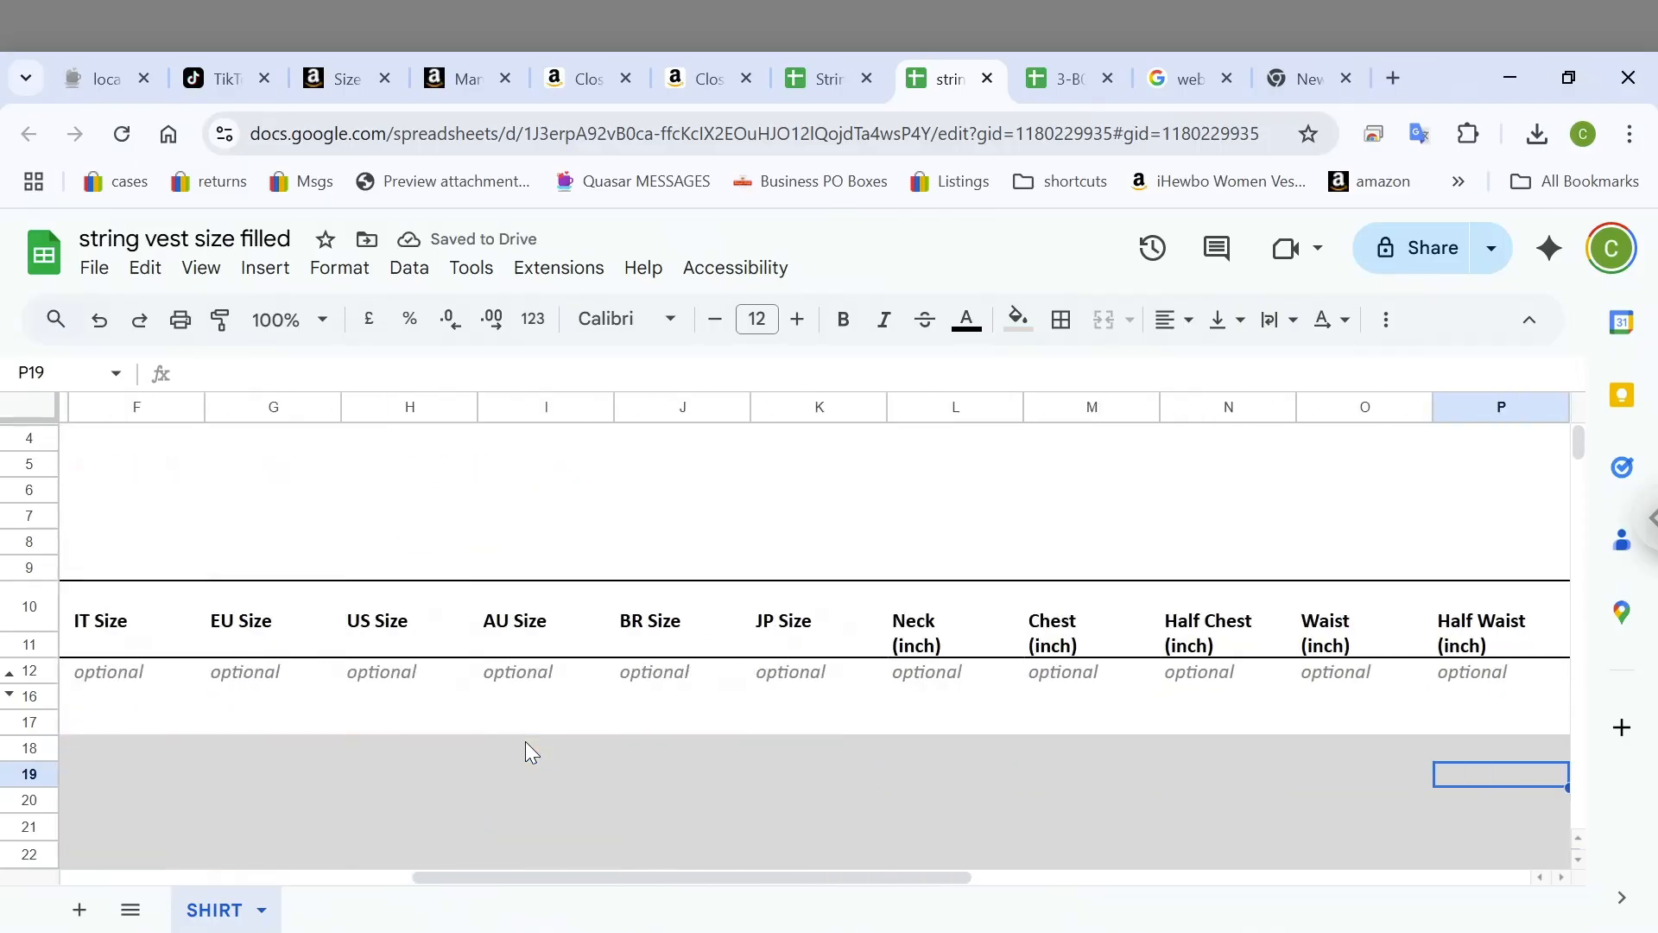
pyautogui.press('Tab')
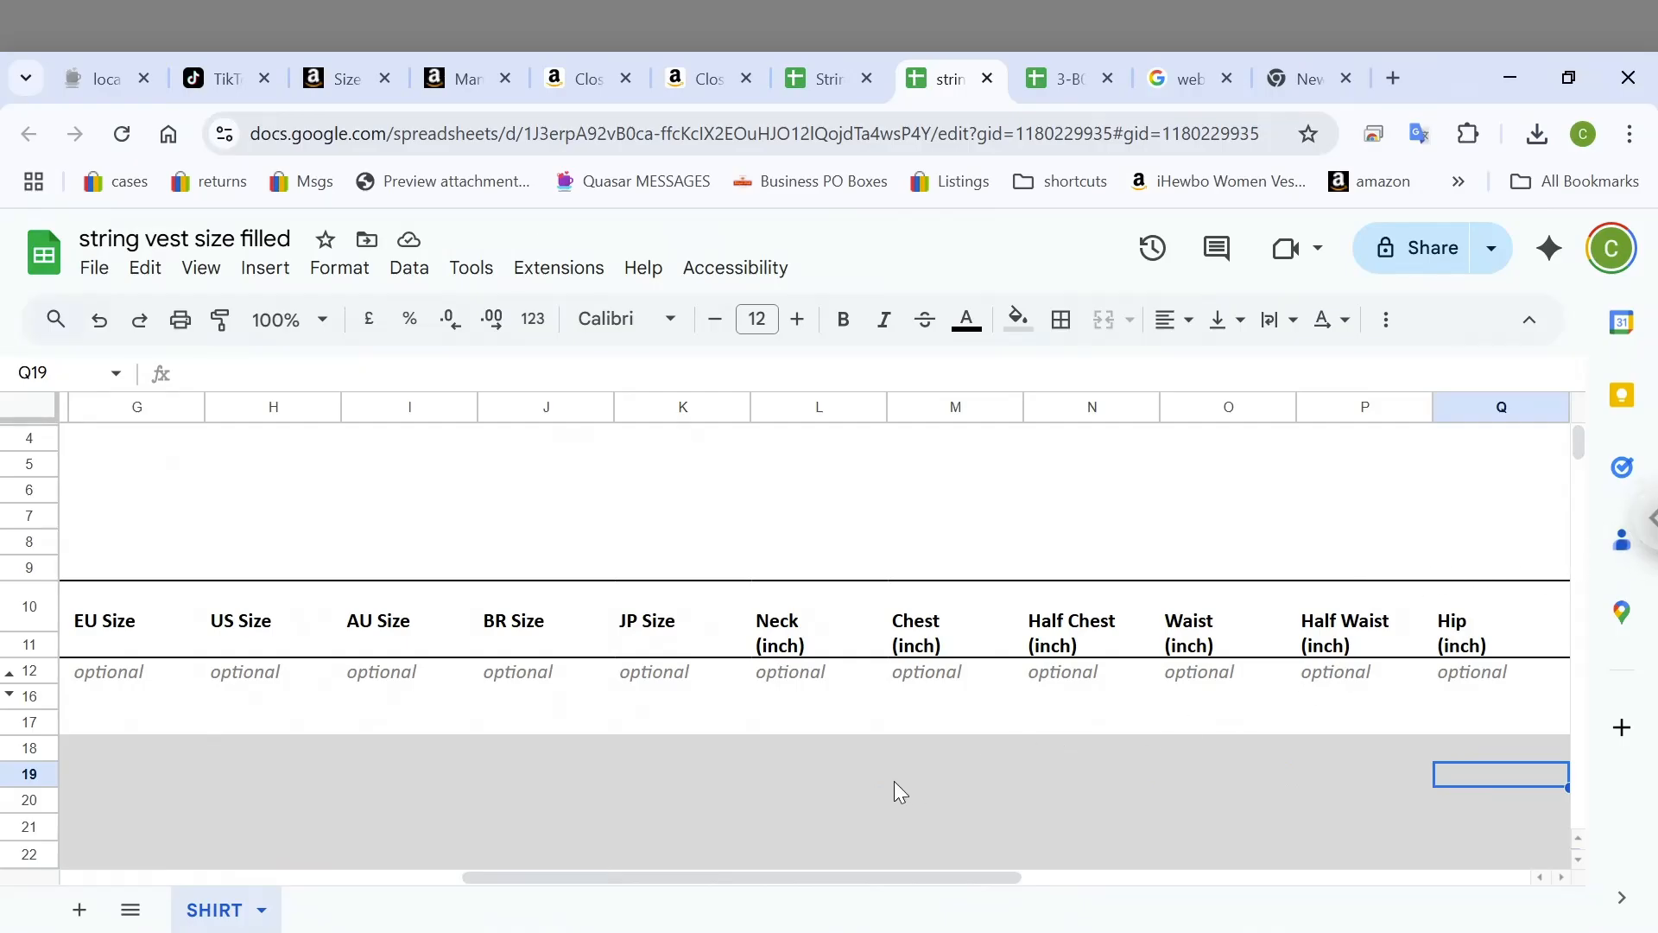
pyautogui.press('Left')
pyautogui.press('Left')
pyautogui.press('Left')
pyautogui.press('Left')
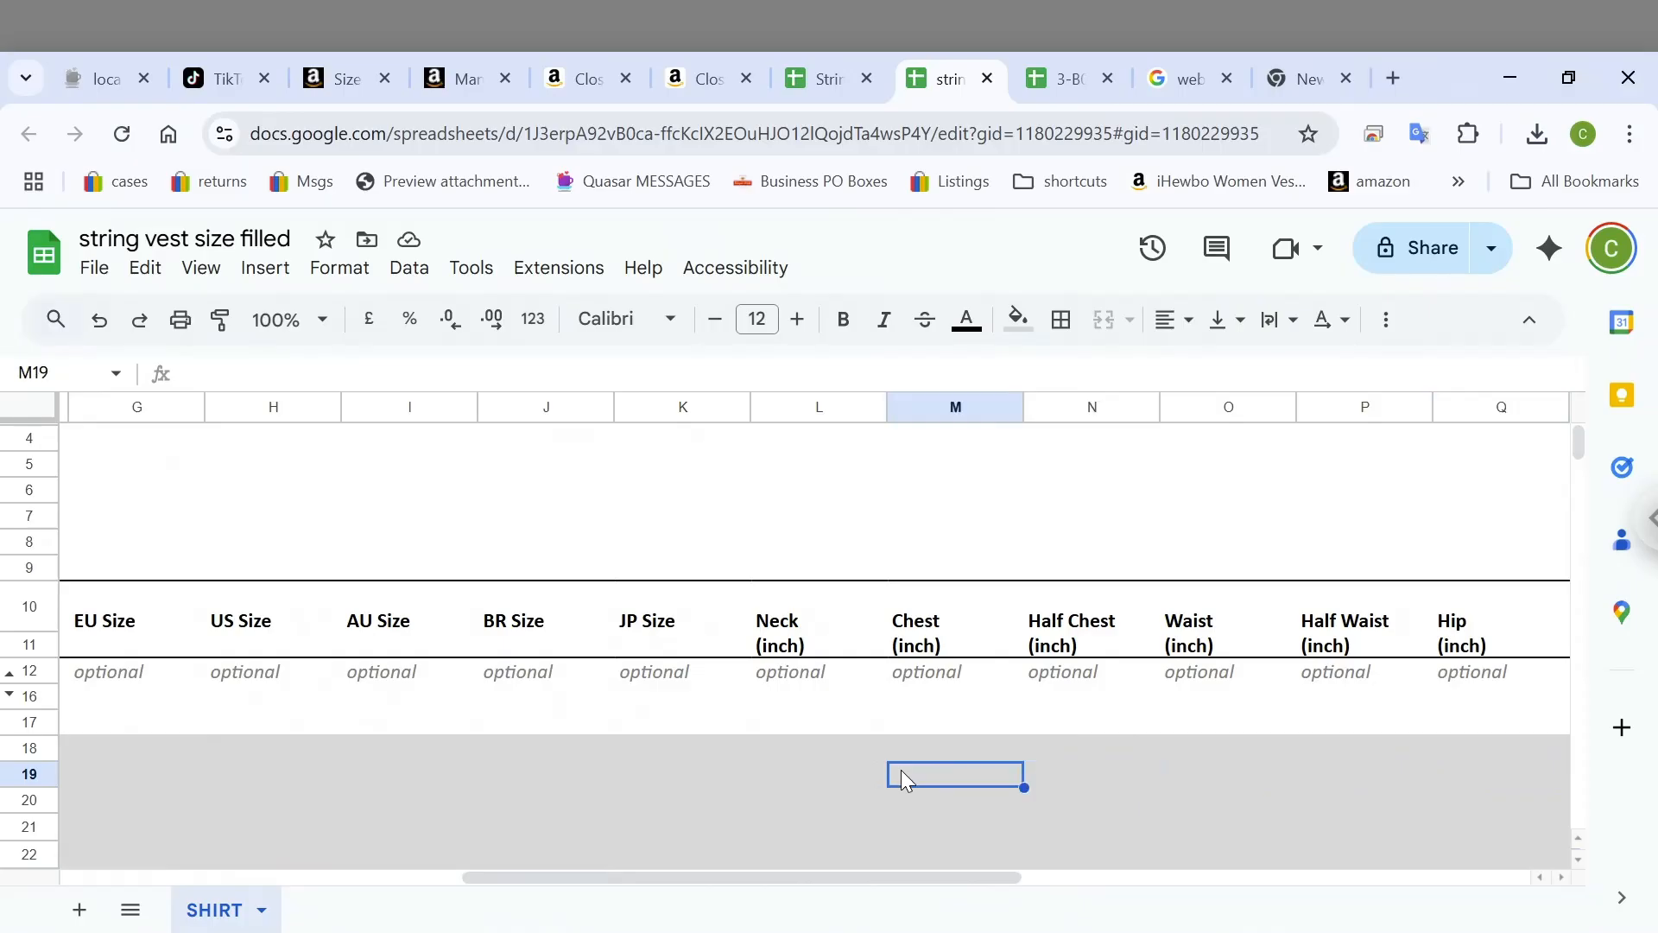
pyautogui.write('S chest')
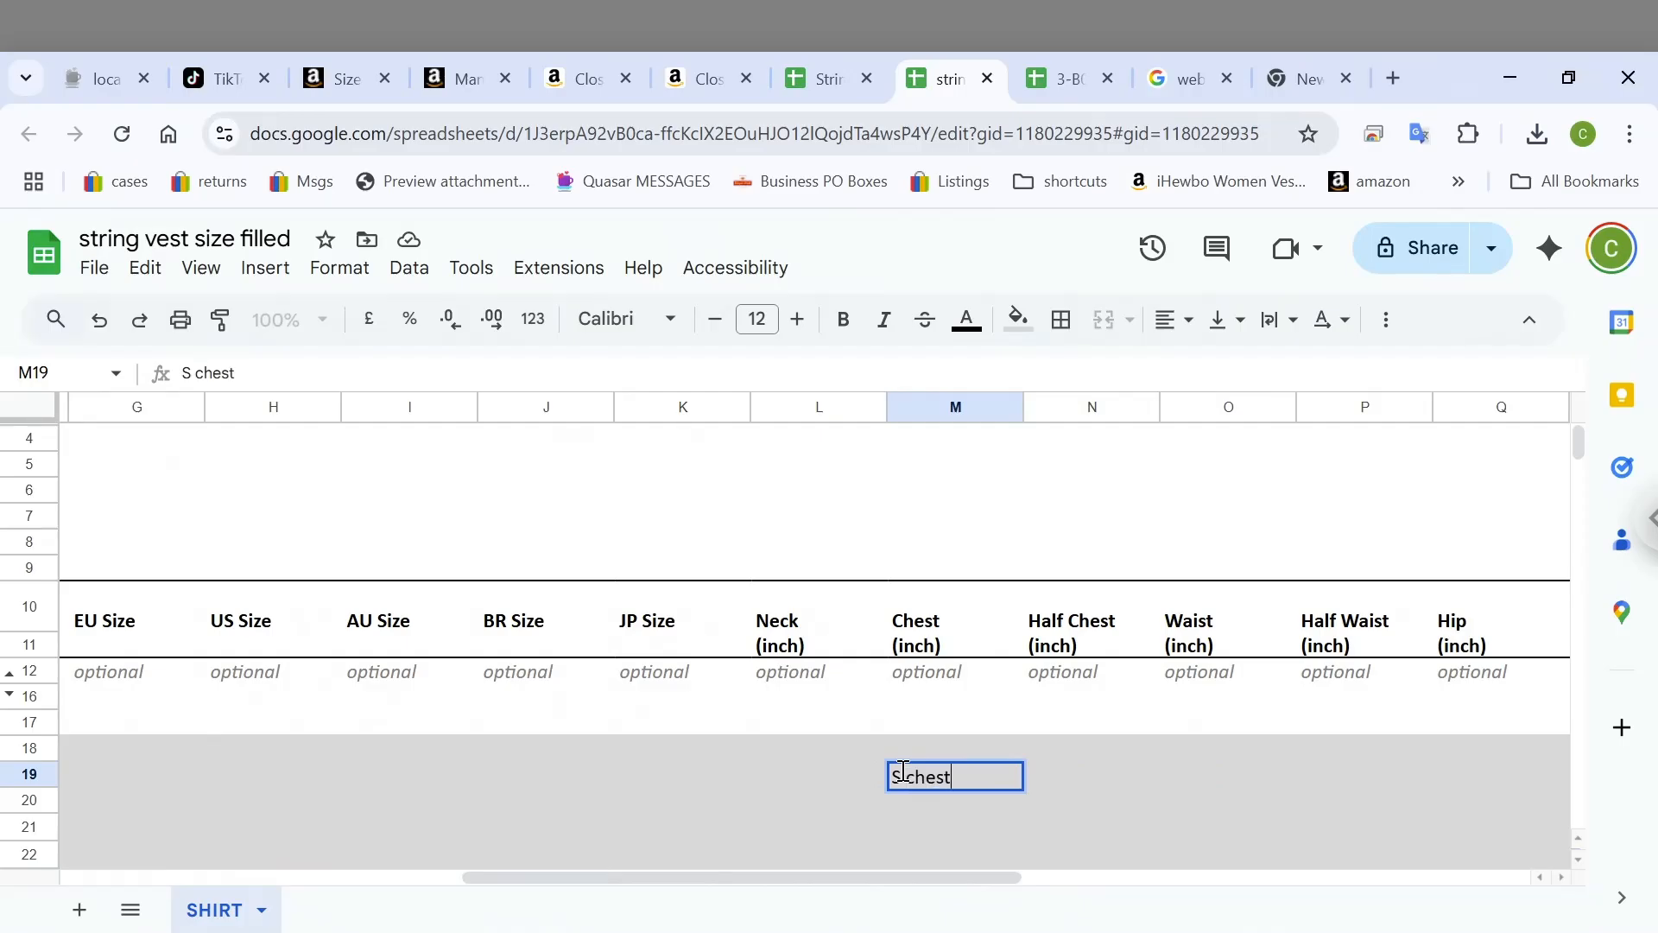
pyautogui.press('Return')
pyautogui.click(904, 780)
pyautogui.press('Up')
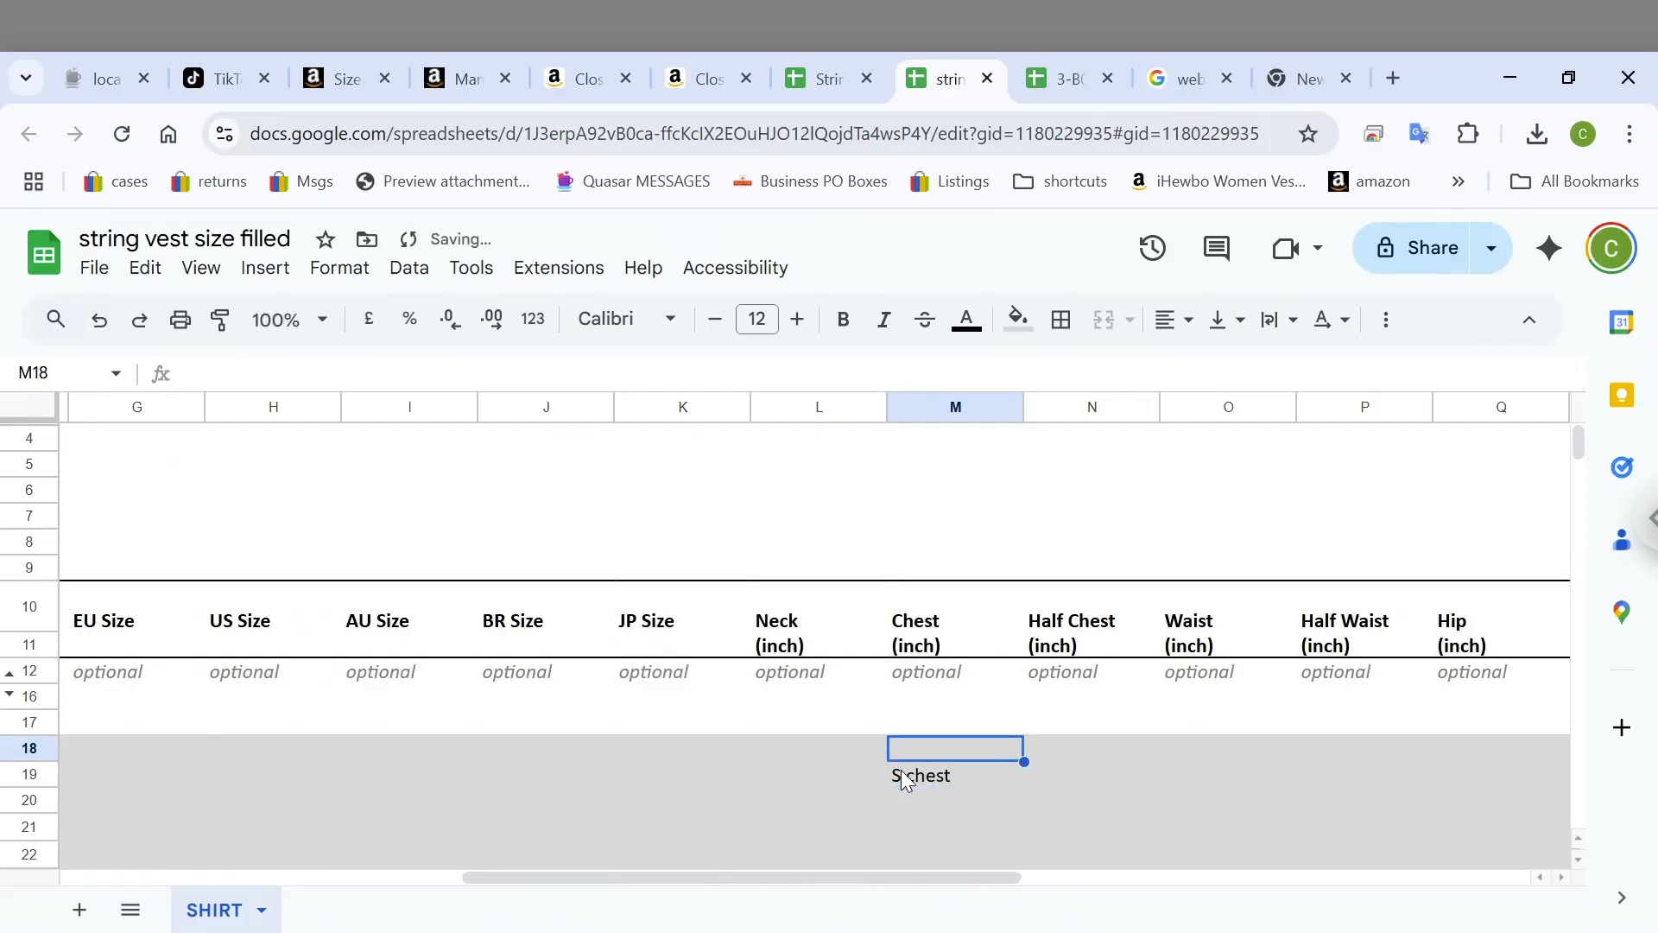
pyautogui.write('XS chest')
# Review the remaining optional measurement columns of the size chart, from Half Chest through to Hem
pyautogui.press('Tab')
pyautogui.press('Tab')
pyautogui.press('Tab')
pyautogui.press('Tab')
pyautogui.press('Tab')
pyautogui.press('Tab')
pyautogui.press('Tab')
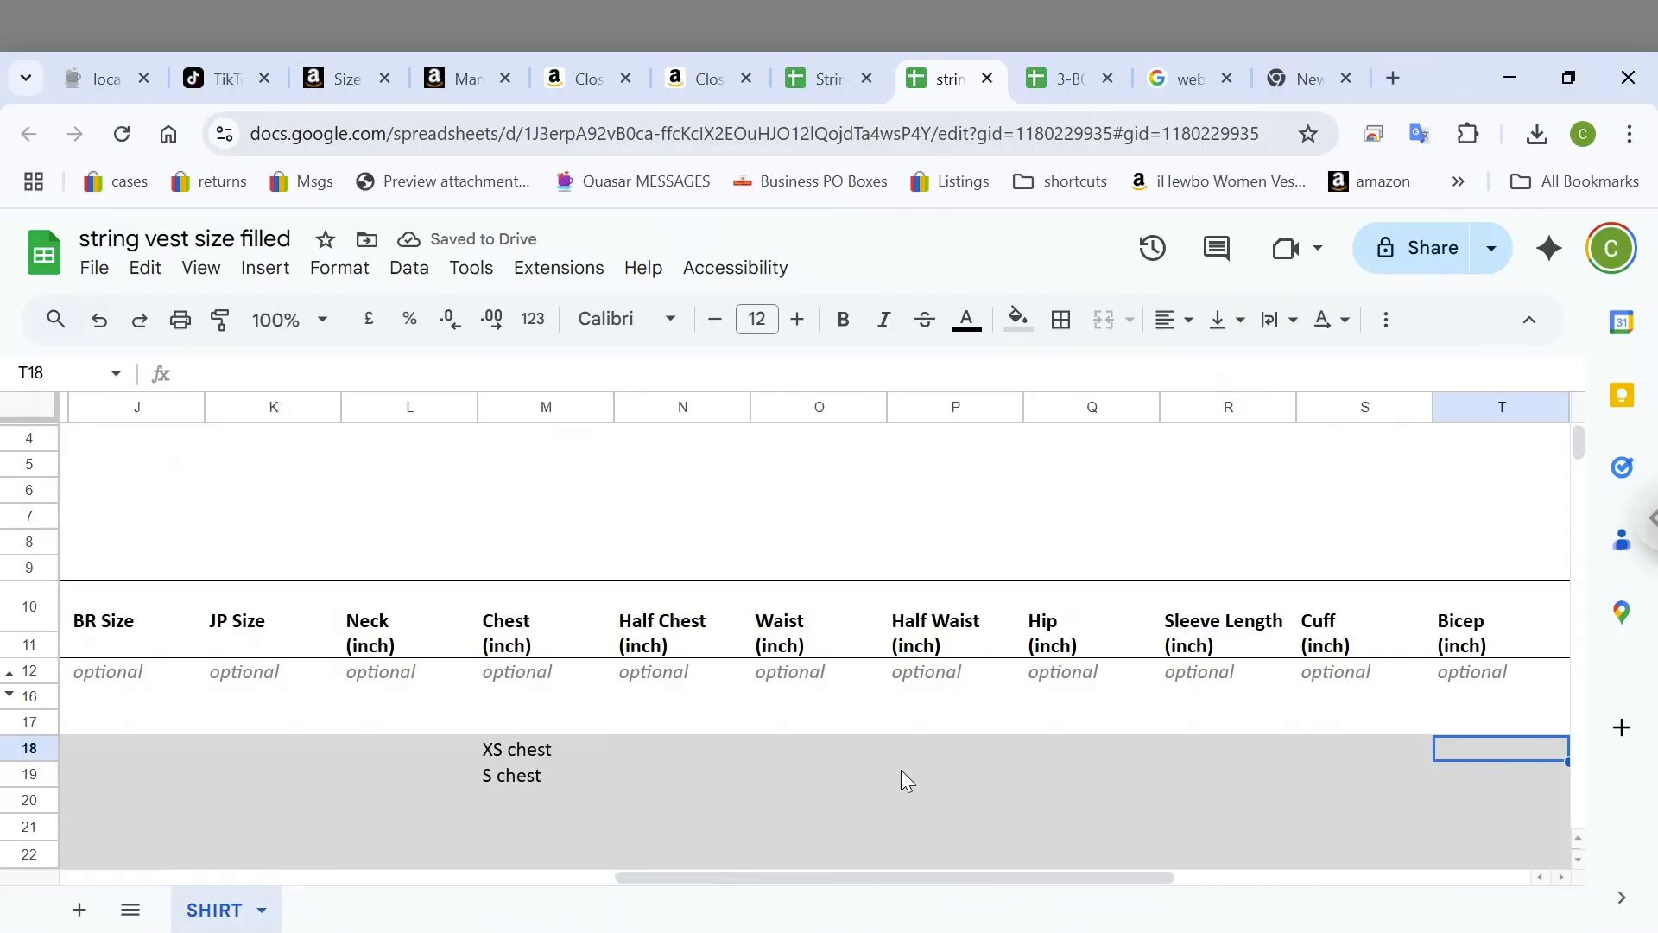
pyautogui.press('Tab')
pyautogui.press('Tab')
pyautogui.press('Tab')
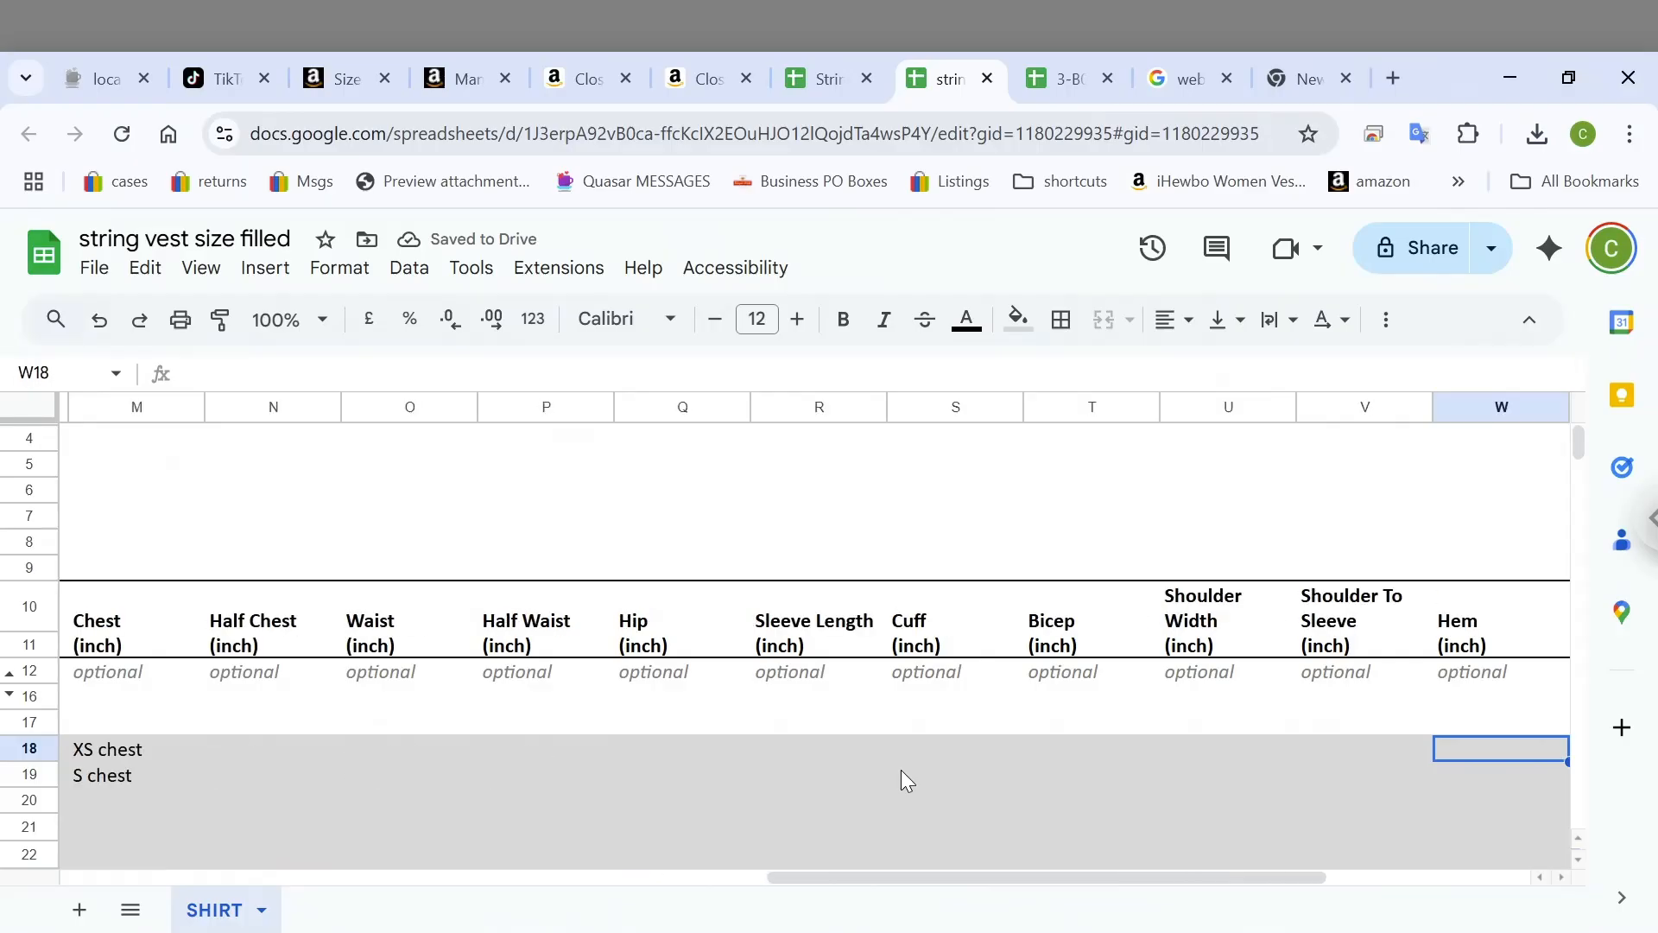
pyautogui.press('Home')
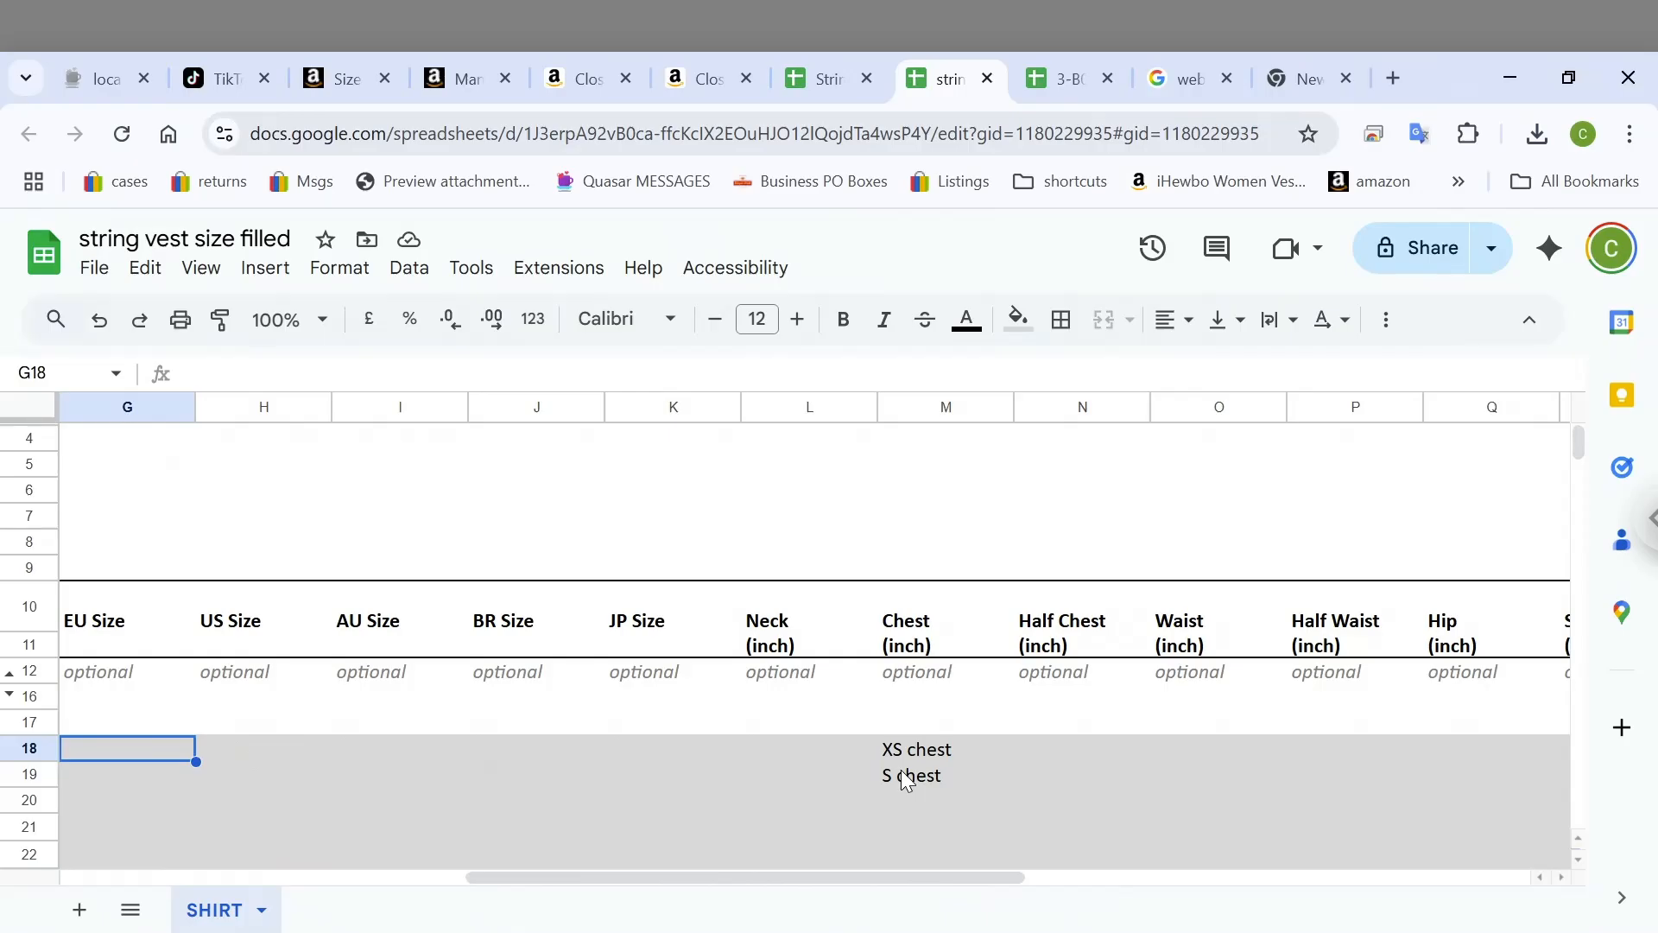
pyautogui.press('Left')
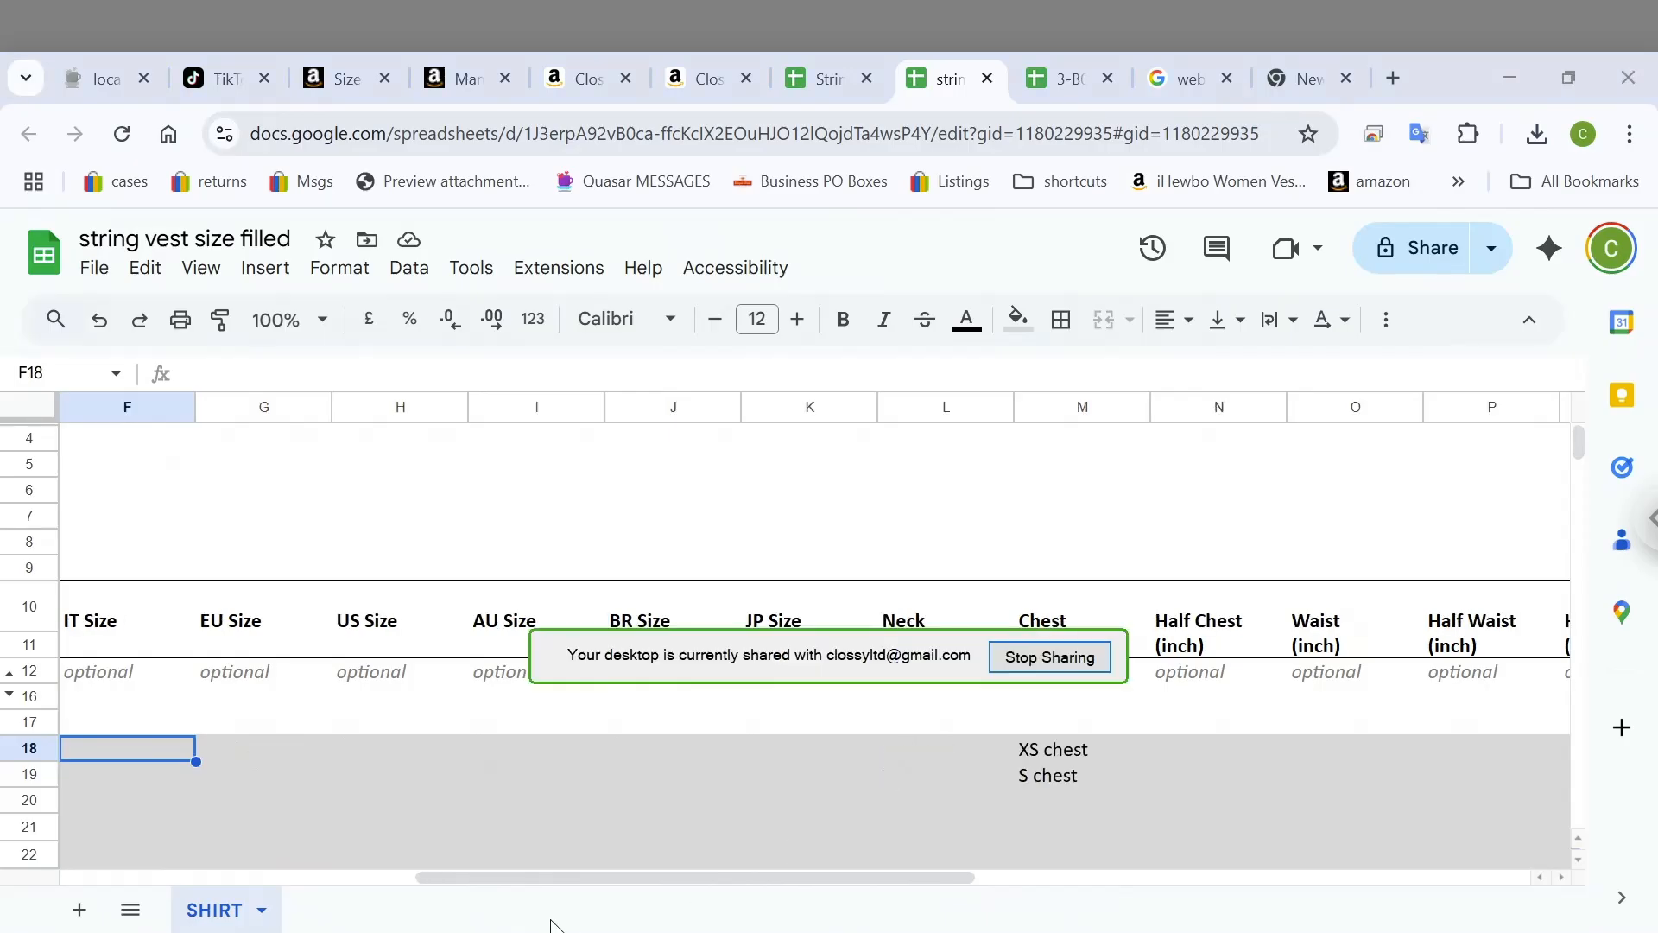
pyautogui.click(825, 103)
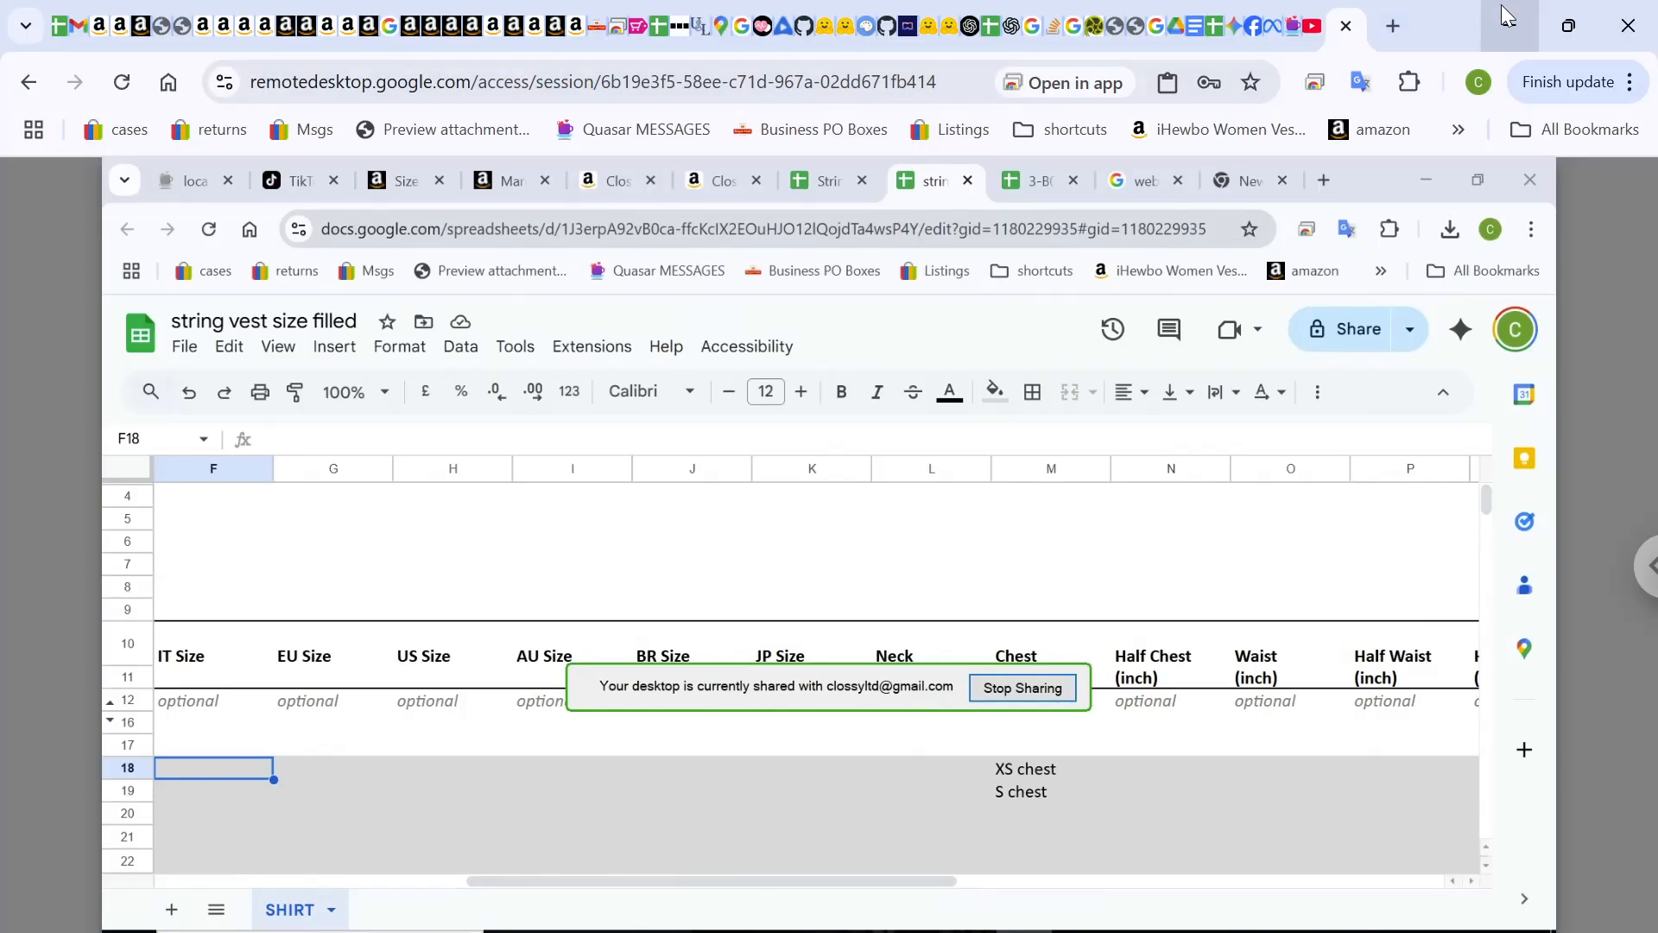